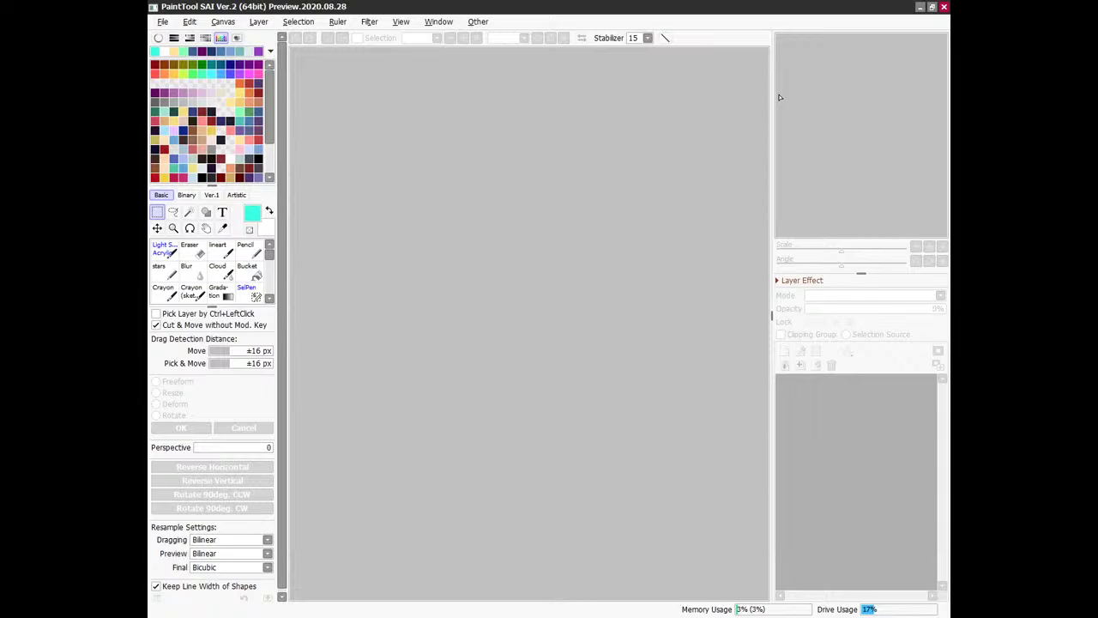
# Switch to the browser and save the previewed Sonic 1 sprite as a PNG image in the Downloads folder.
pyautogui.click(468, 557)
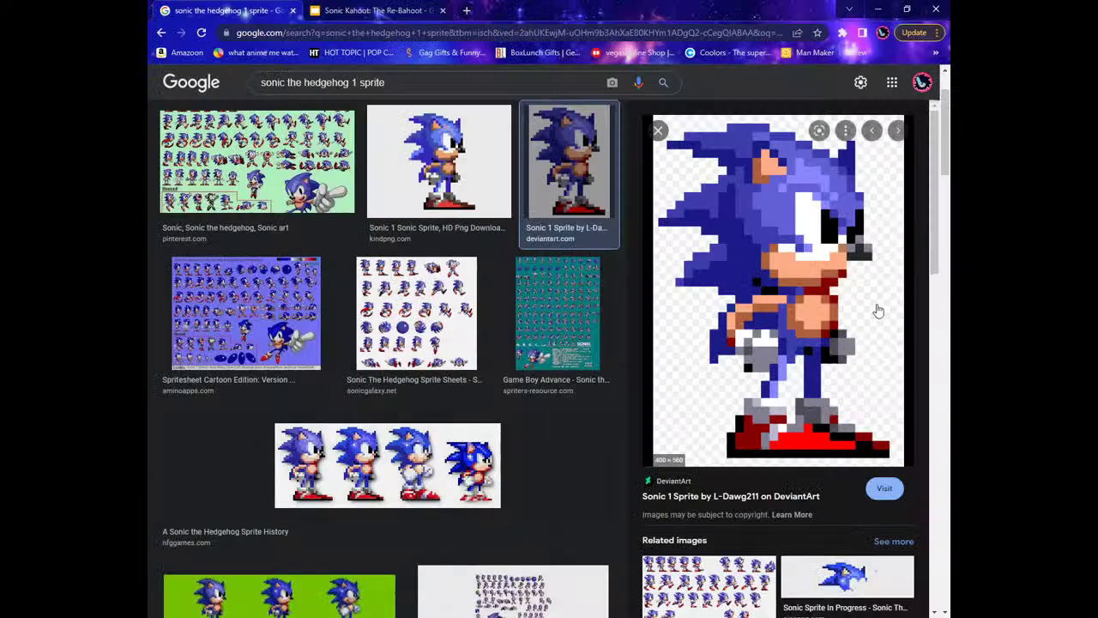
pyautogui.rightClick(806, 293)
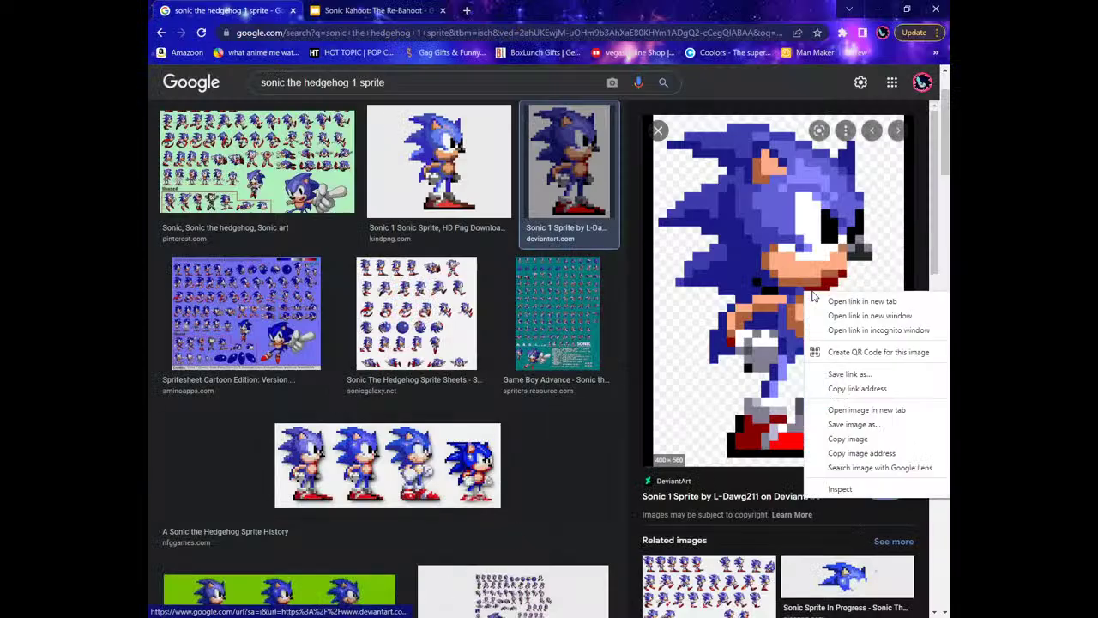
pyautogui.click(861, 426)
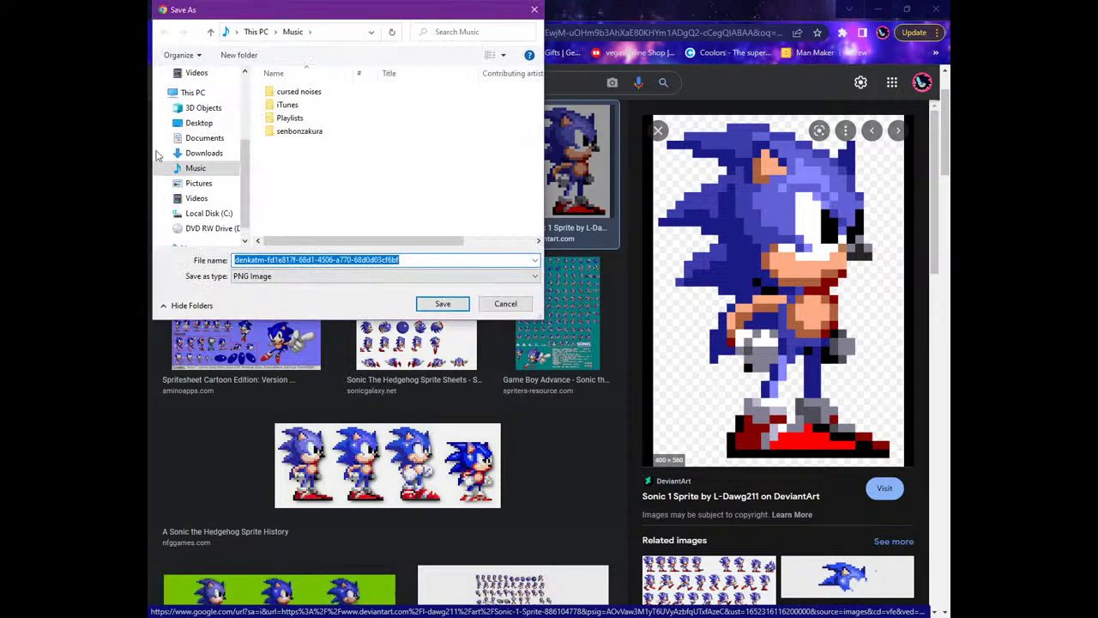
pyautogui.click(203, 153)
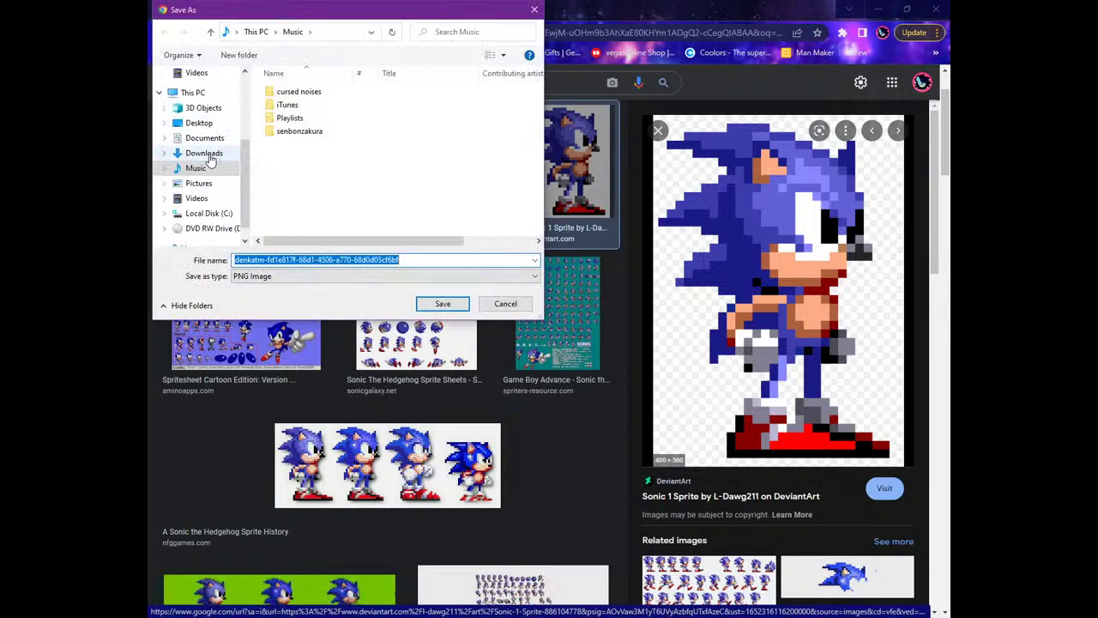
pyautogui.click(443, 304)
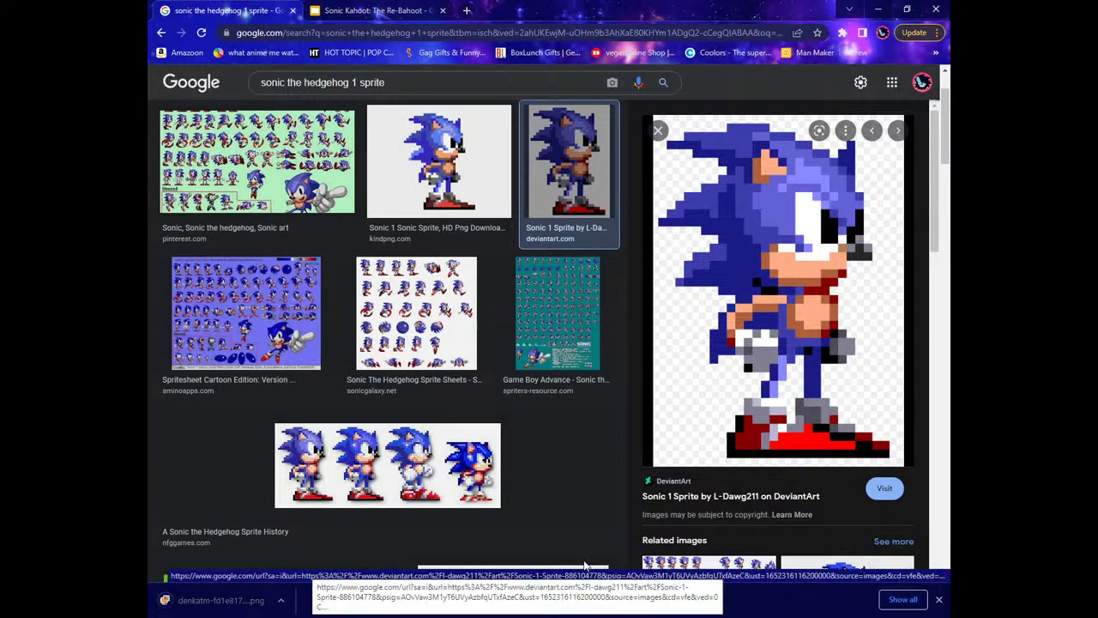
pyautogui.click(940, 602)
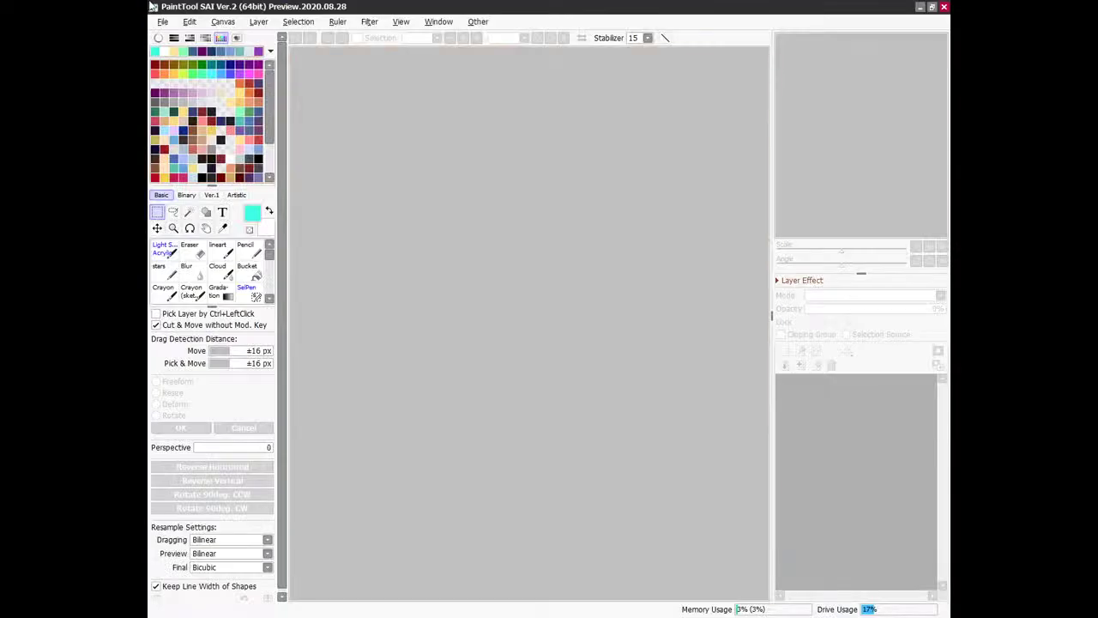
# In PaintTool SAI, open the saved Sonic sprite PNG from the Downloads folder.
pyautogui.click(163, 22)
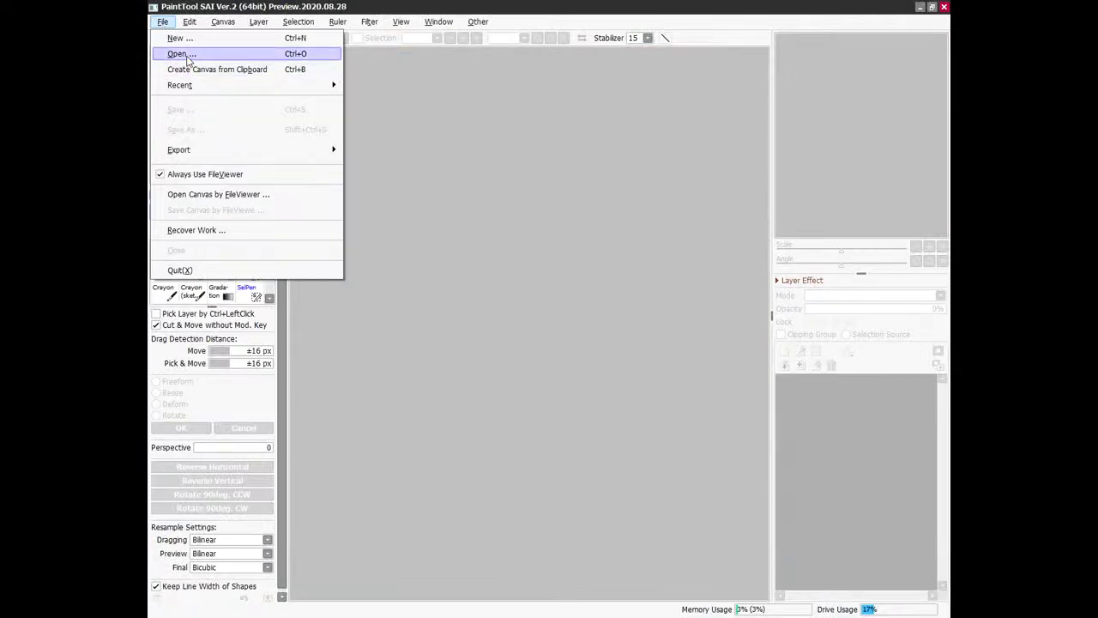
pyautogui.click(181, 53)
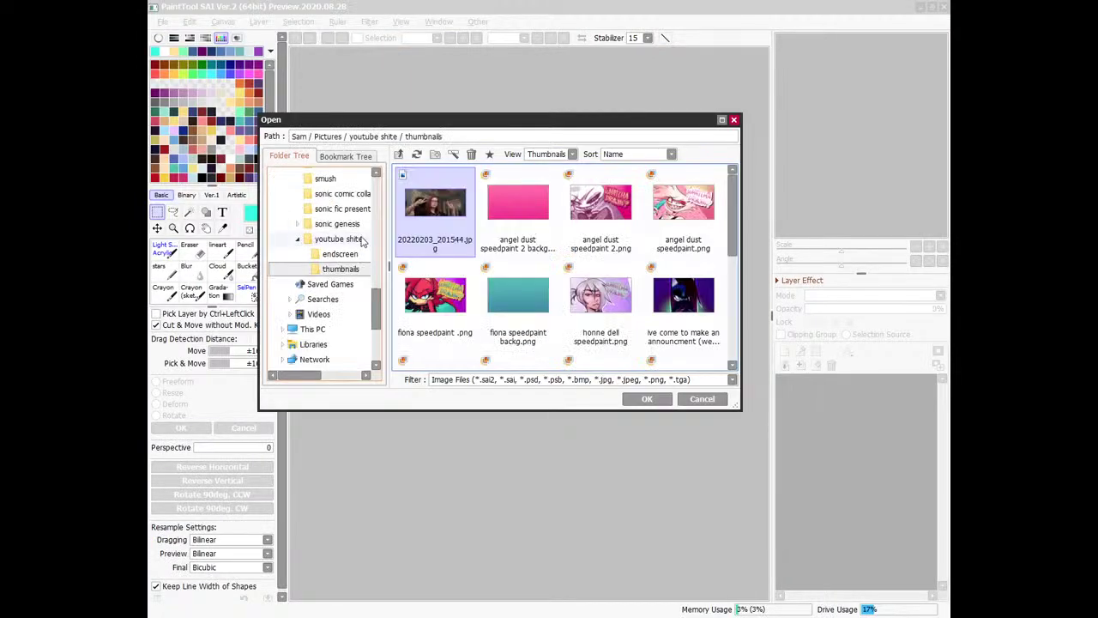
pyautogui.moveTo(378, 306); pyautogui.dragTo(375, 206)
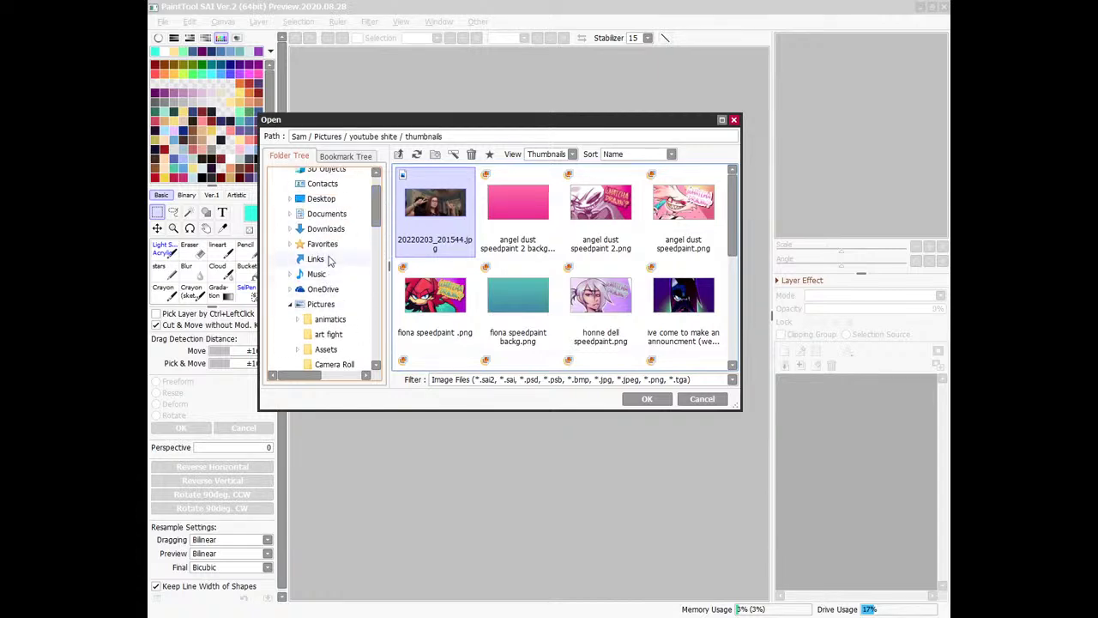
pyautogui.click(328, 230)
pyautogui.scroll(-3, 601, 300)
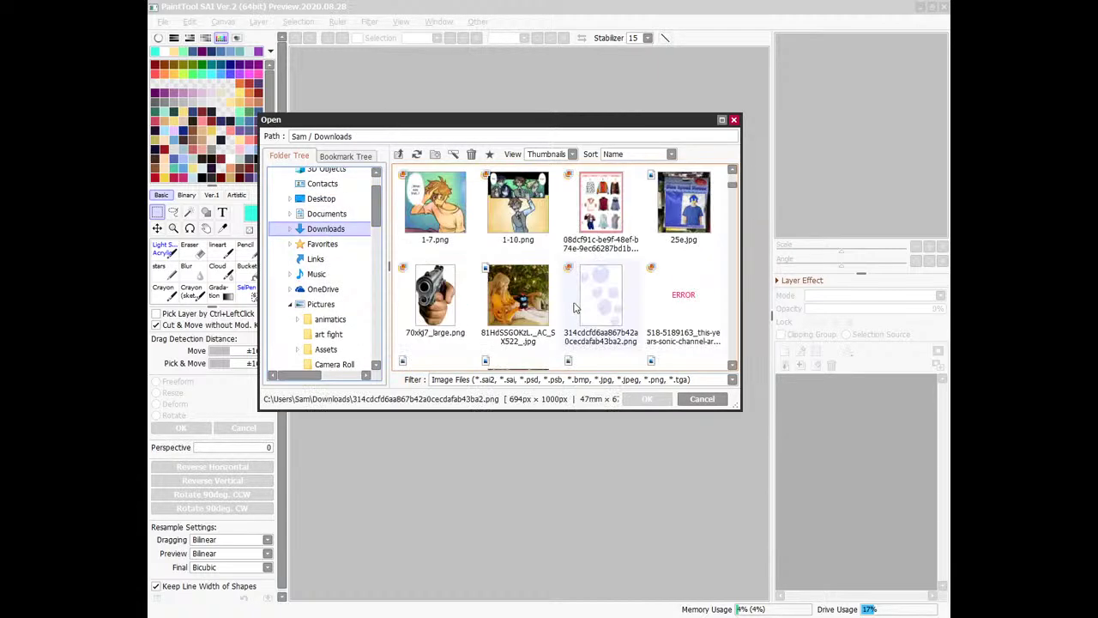
pyautogui.moveTo(732, 192); pyautogui.dragTo(732, 230)
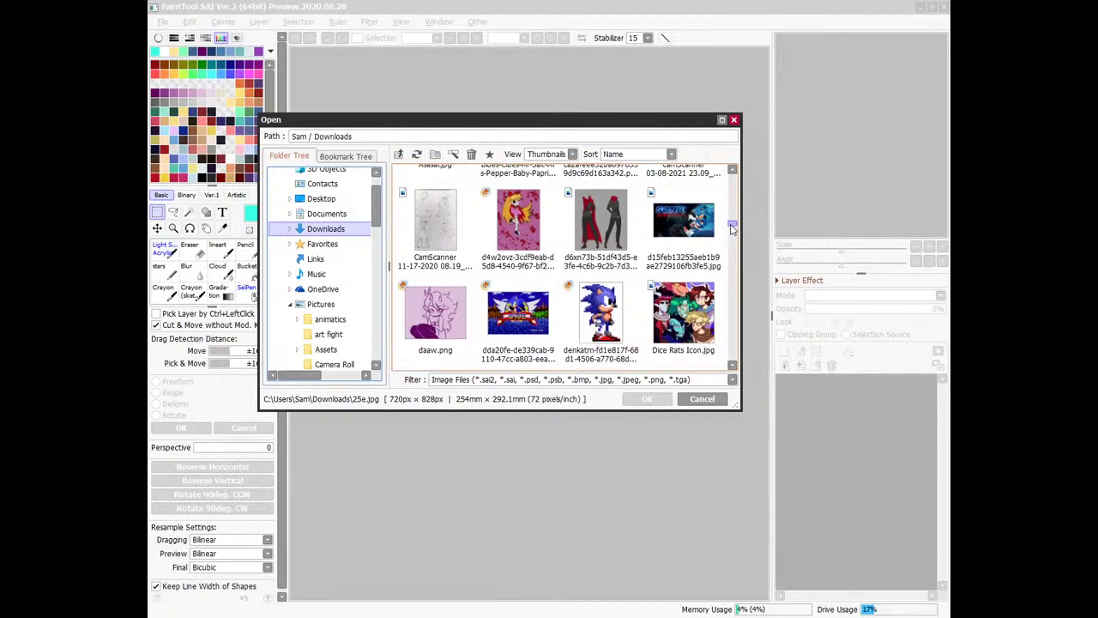
pyautogui.doubleClick(605, 281)
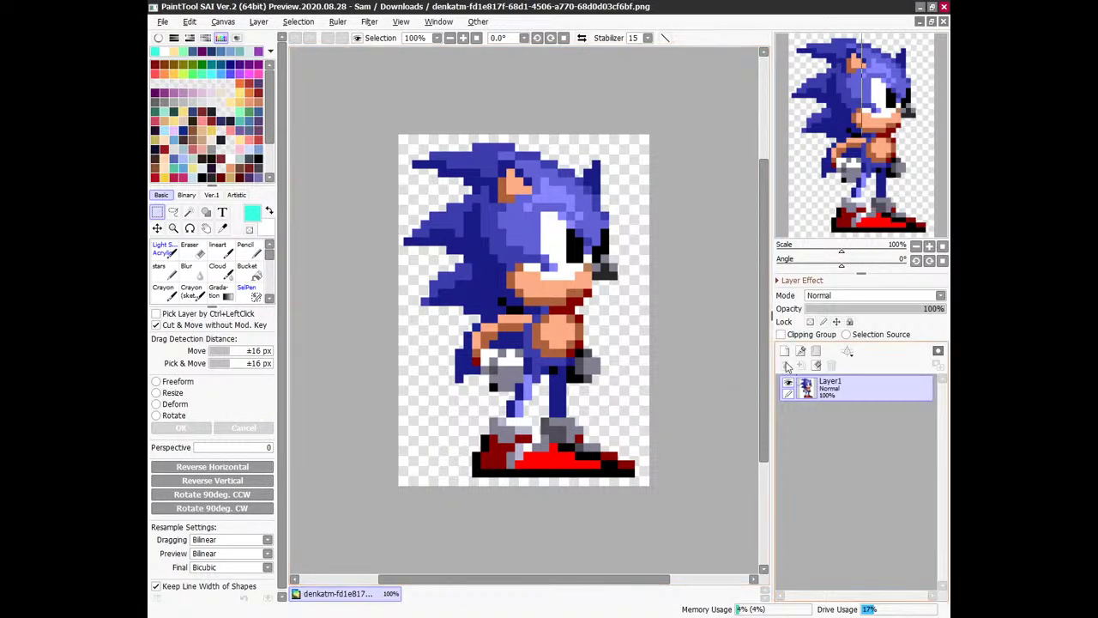
# Fill the sprite with solid black using a new layer clipped to Layer1, and merge it down into a silhouette.
pyautogui.click(784, 351)
pyautogui.click(781, 333)
pyautogui.click(247, 270)
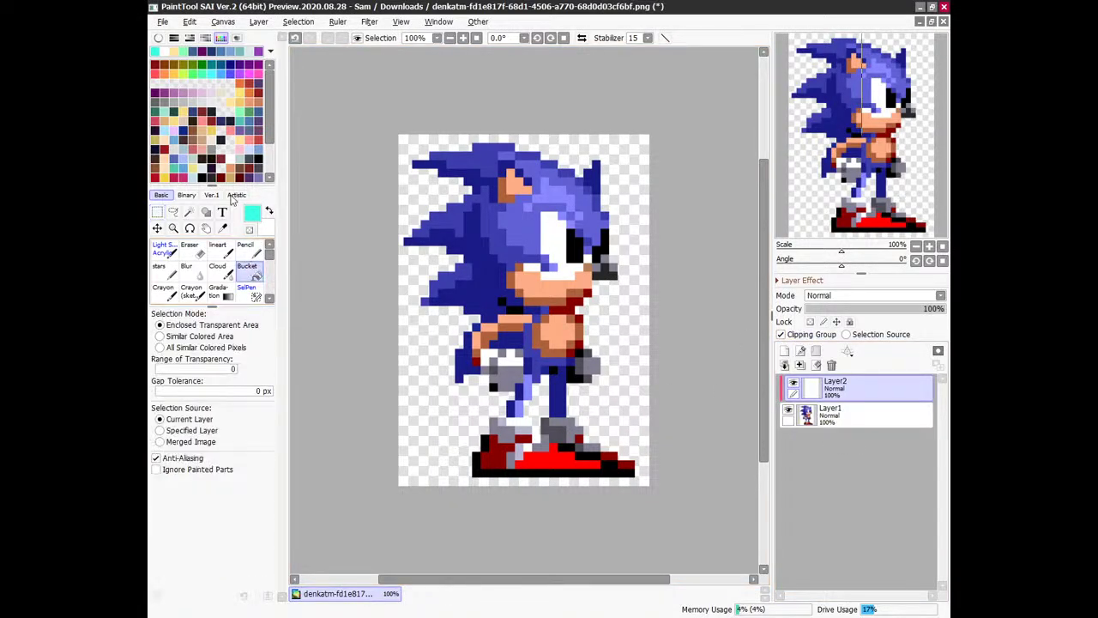
pyautogui.click(258, 159)
pyautogui.click(515, 309)
pyautogui.click(800, 365)
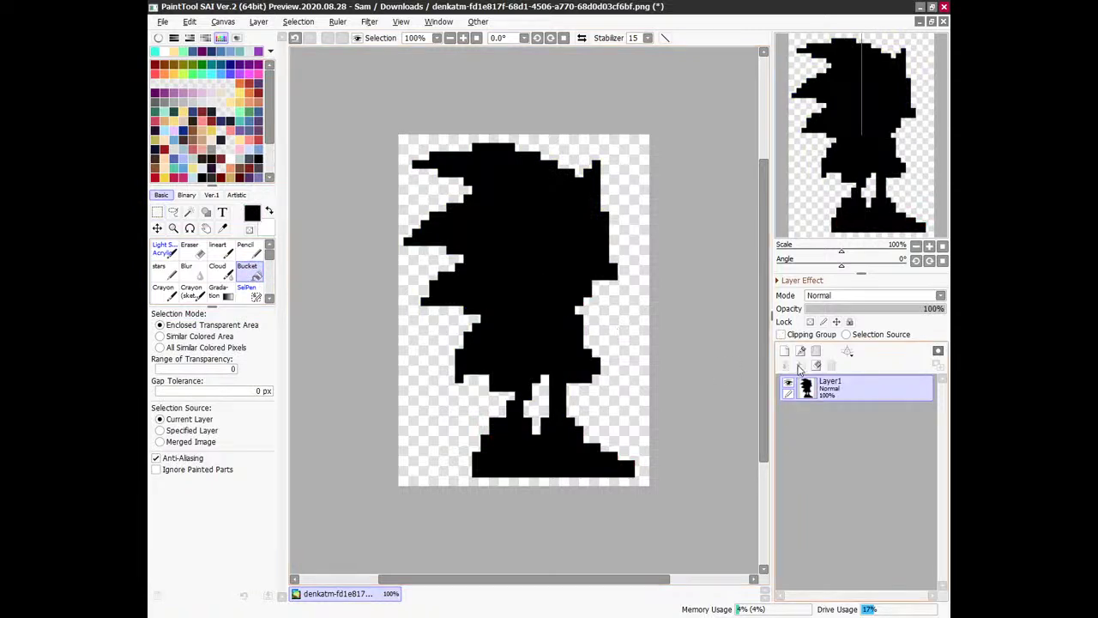
# Save the silhouette as a separate PNG in Downloads, adding " 2" to the end of the existing file name.
pyautogui.click(162, 21)
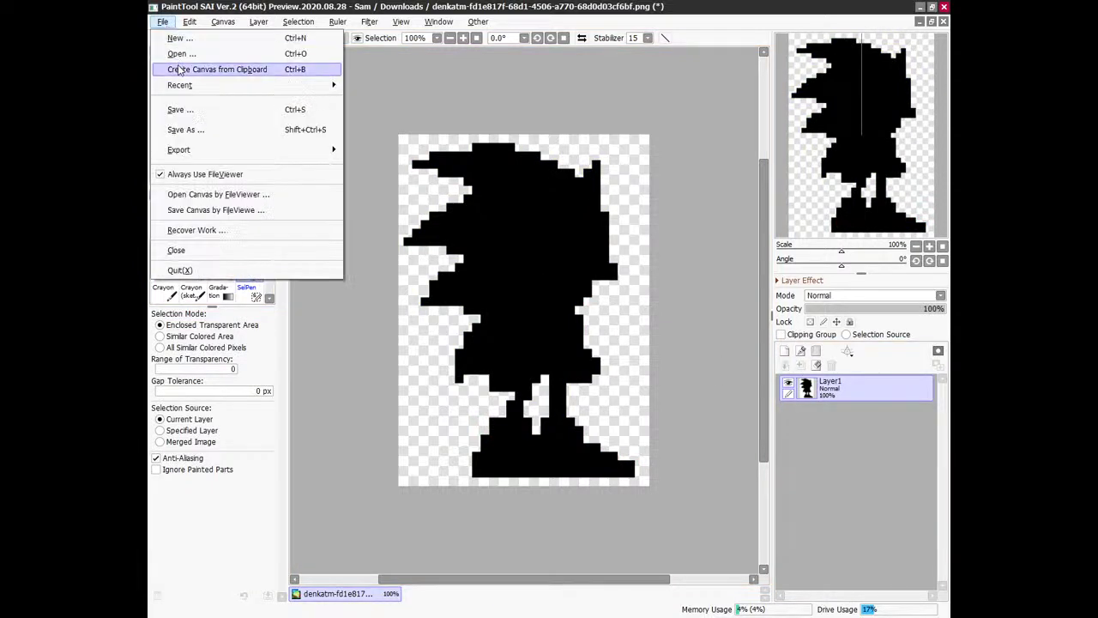
pyautogui.click(182, 129)
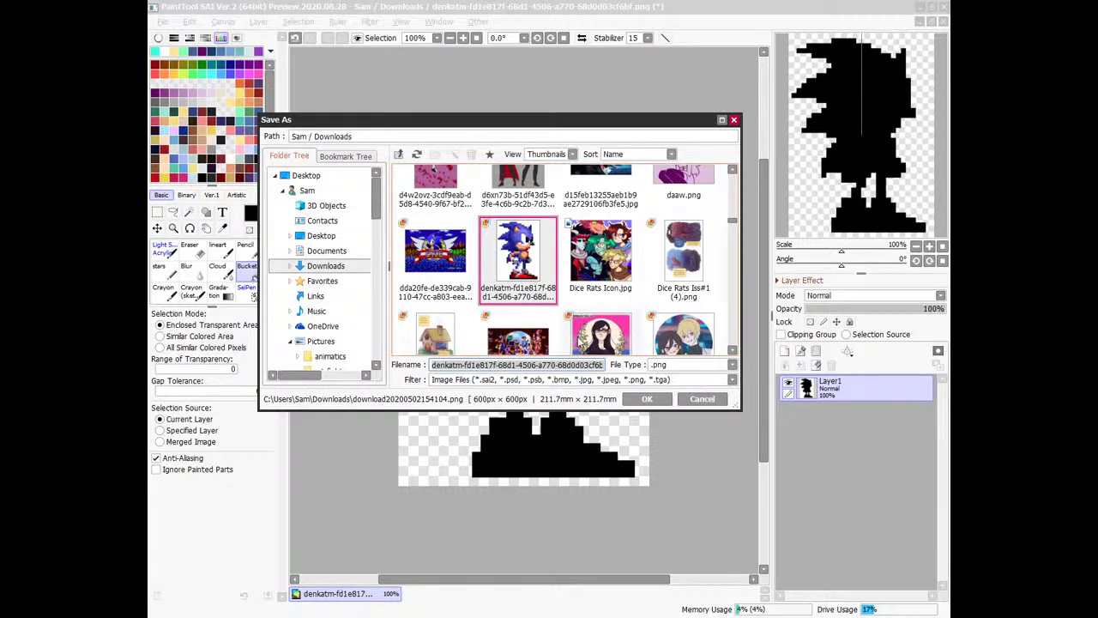
pyautogui.click(605, 365)
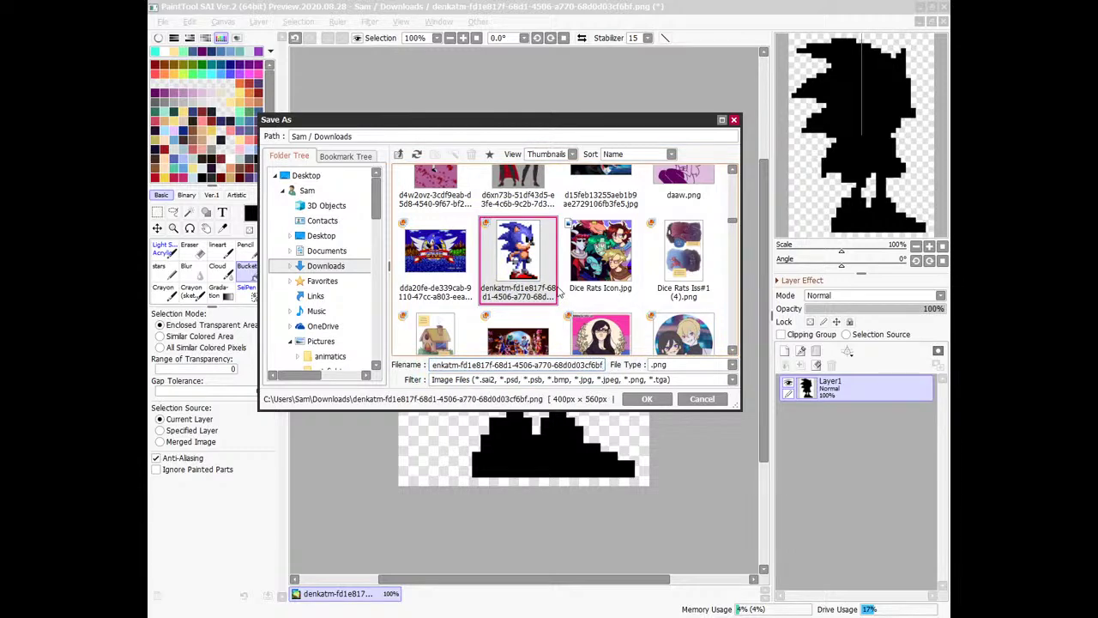
pyautogui.write('2')
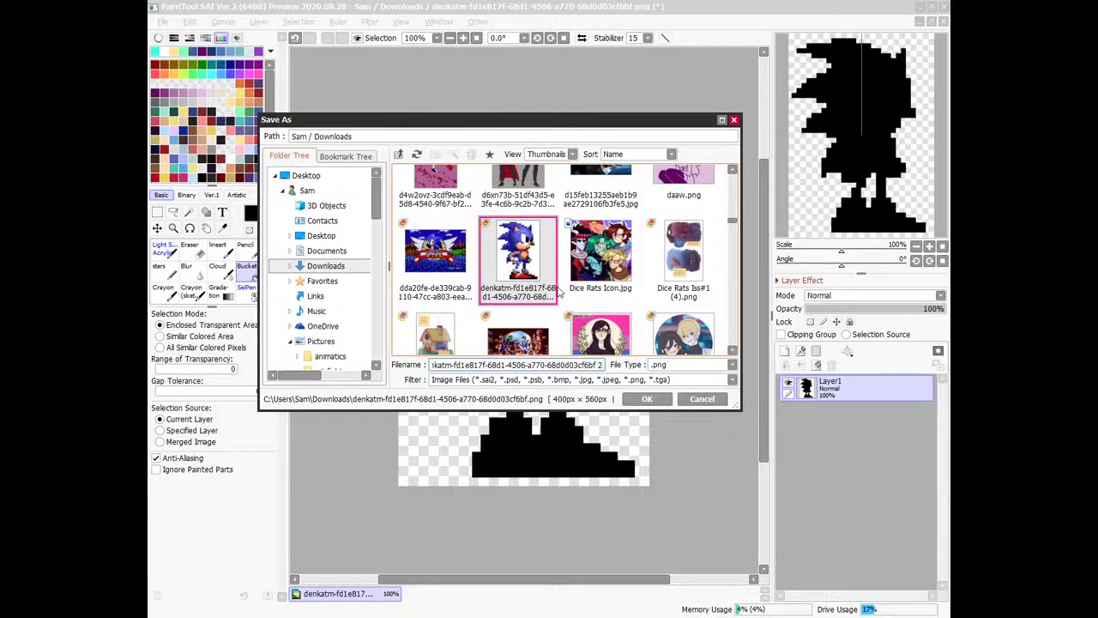
pyautogui.press('Return')
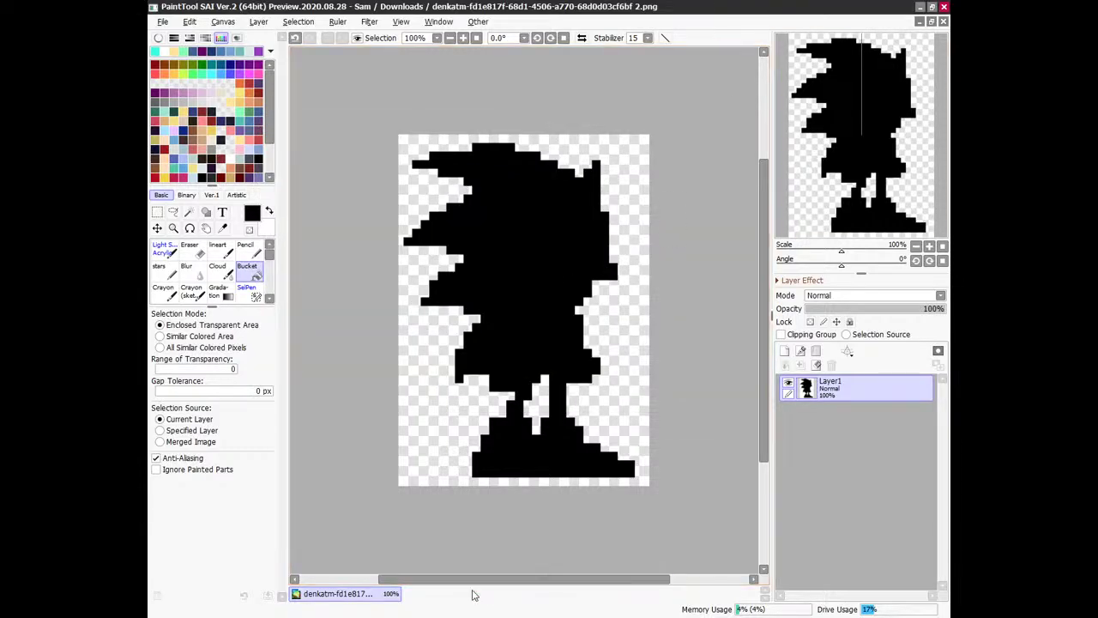
# Switch to the Sonic Kahoot presentation in the browser and insert the black silhouette image from Downloads on slide 15, question 6.
pyautogui.hotkey('alt', 'Tab')
pyautogui.click(378, 10)
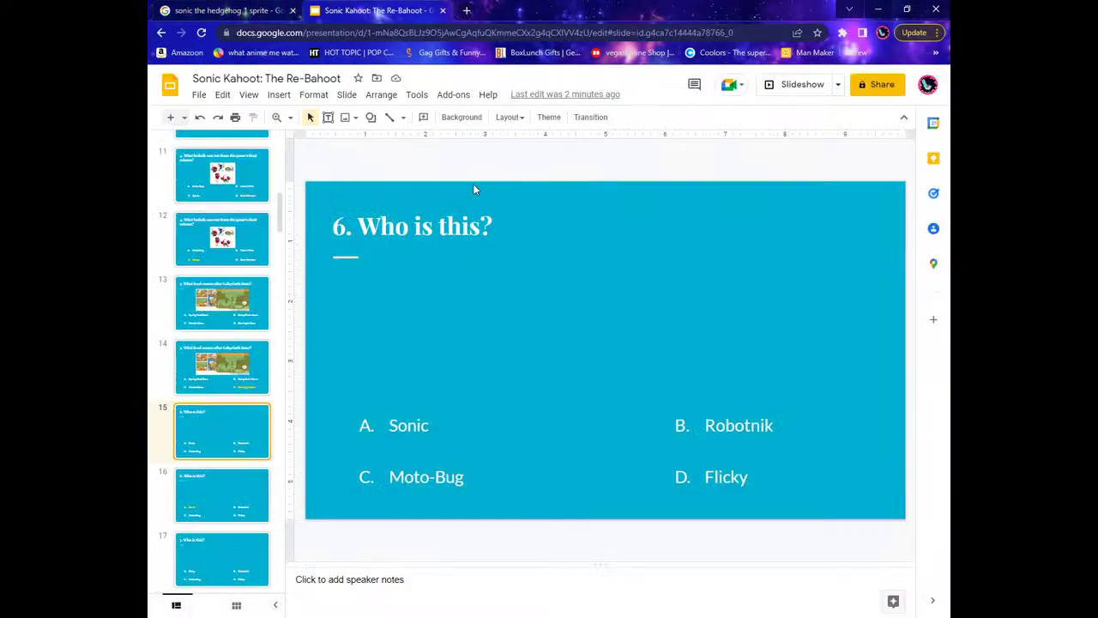
pyautogui.hotkey('ctrl', 'v')
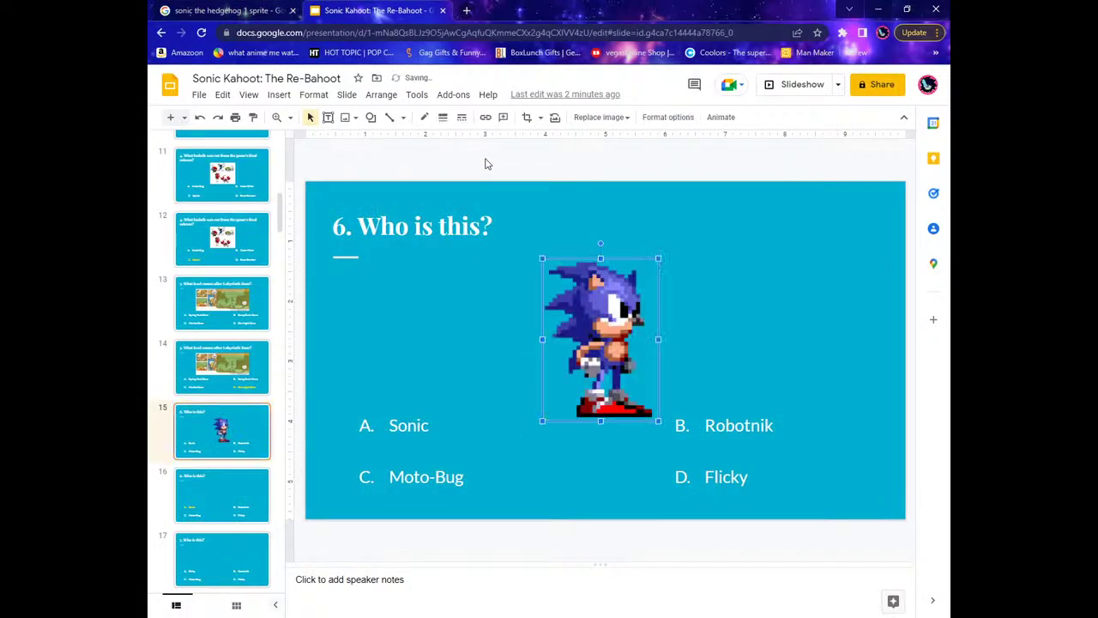
pyautogui.press('Delete')
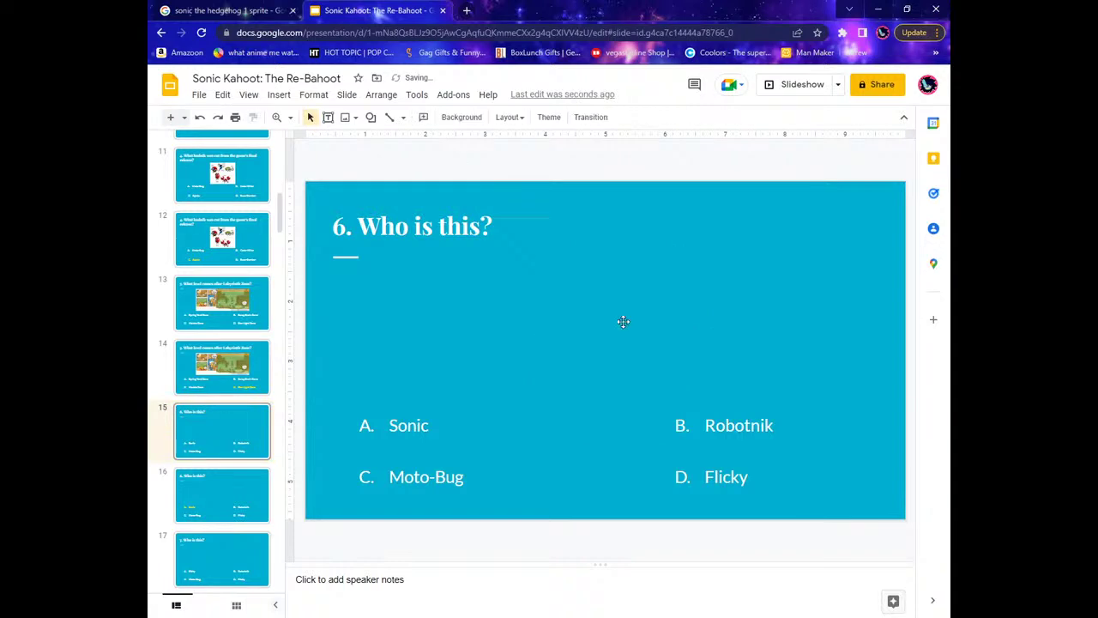
pyautogui.click(278, 95)
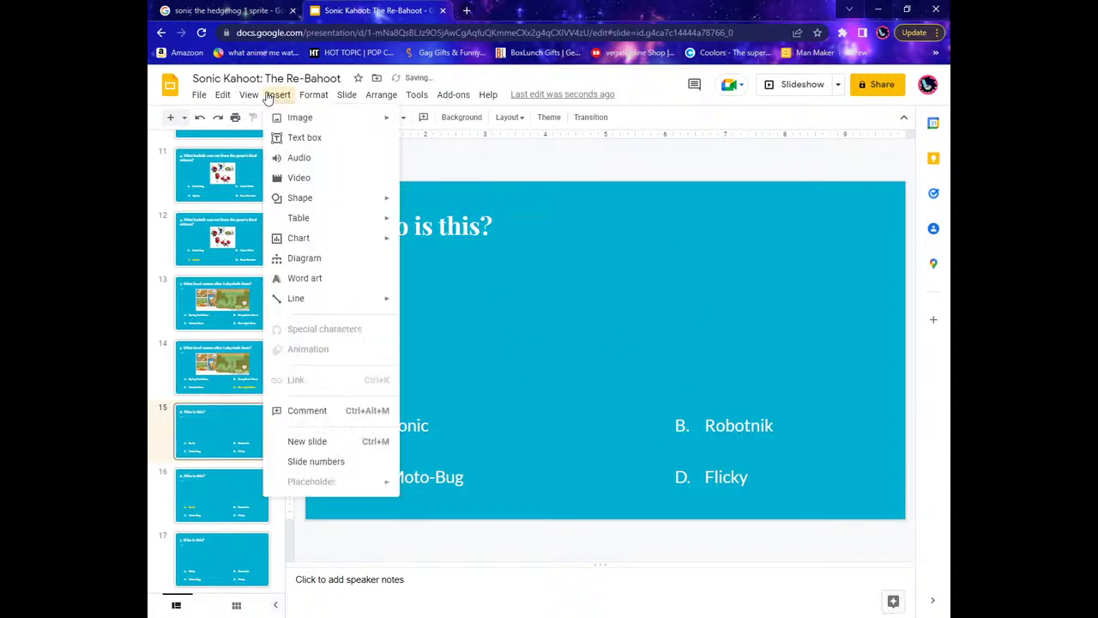
pyautogui.moveTo(381, 119)
pyautogui.click(425, 120)
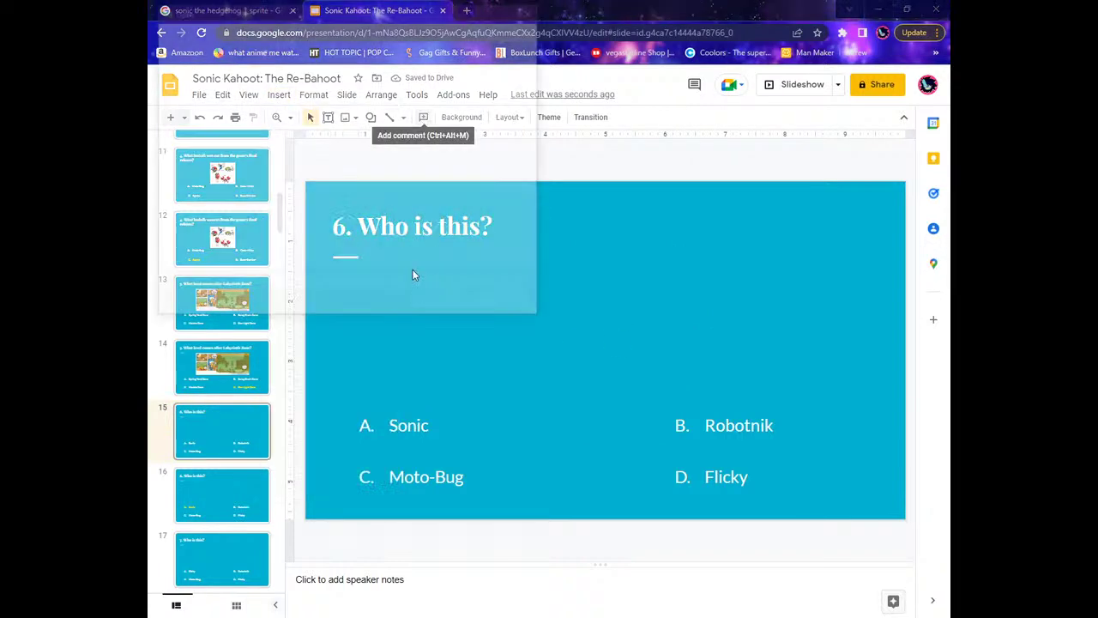
pyautogui.click(204, 183)
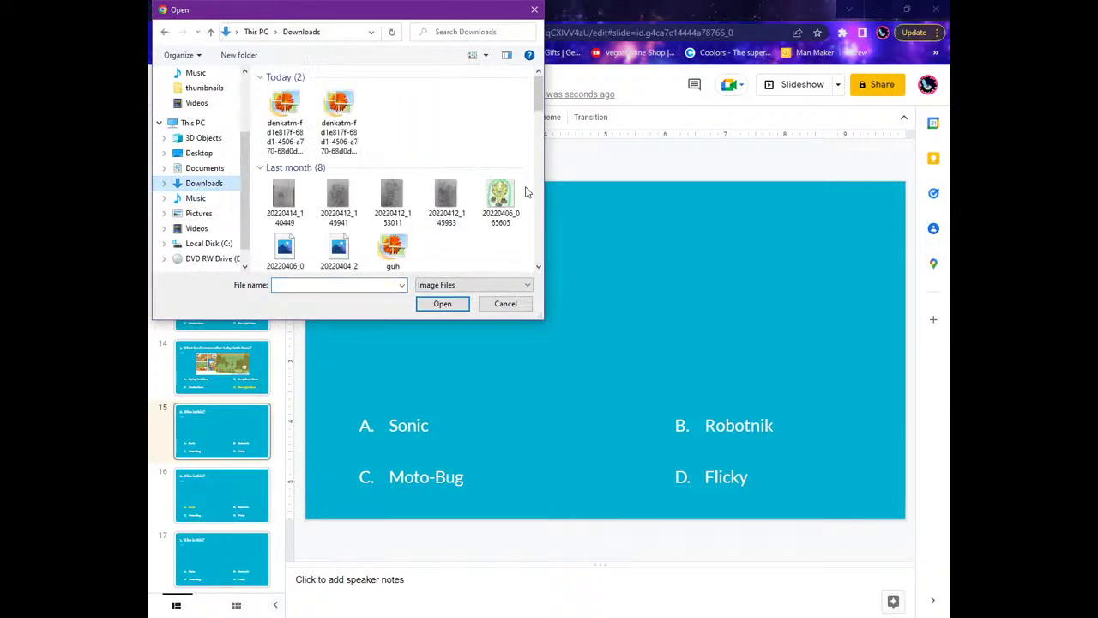
pyautogui.doubleClick(284, 116)
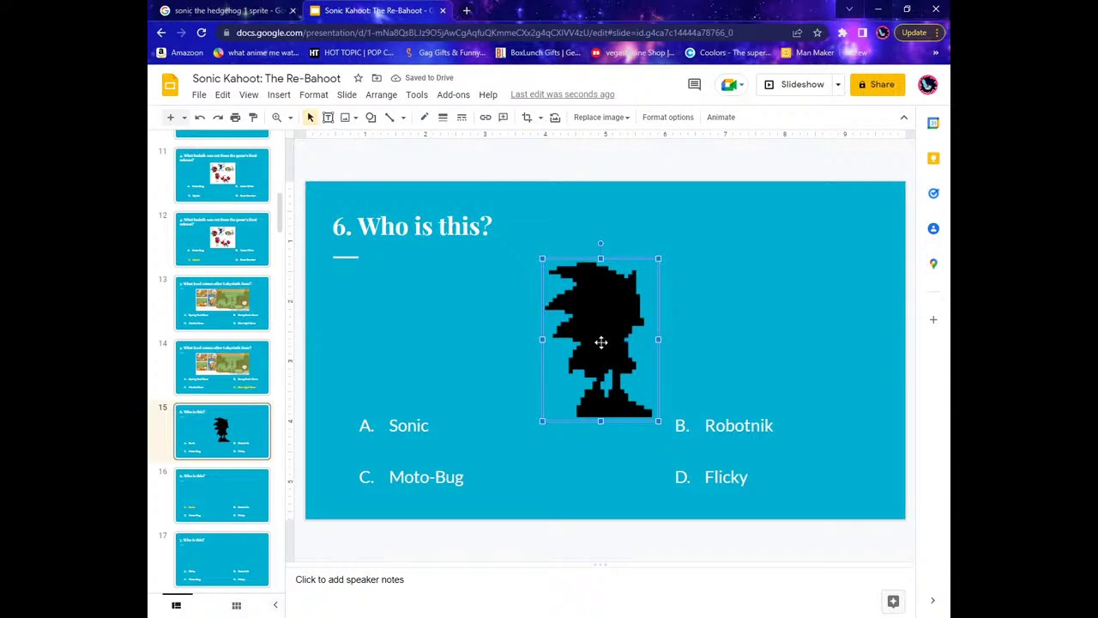
# Move the silhouette up slightly and centre it horizontally on the slide, clear of the answer options.
pyautogui.click(579, 167)
pyautogui.click(599, 344)
pyautogui.moveTo(599, 367)
pyautogui.mouseDown()
pyautogui.moveTo(617, 358)
pyautogui.moveTo(615, 368)
pyautogui.mouseUp()
pyautogui.click(580, 164)
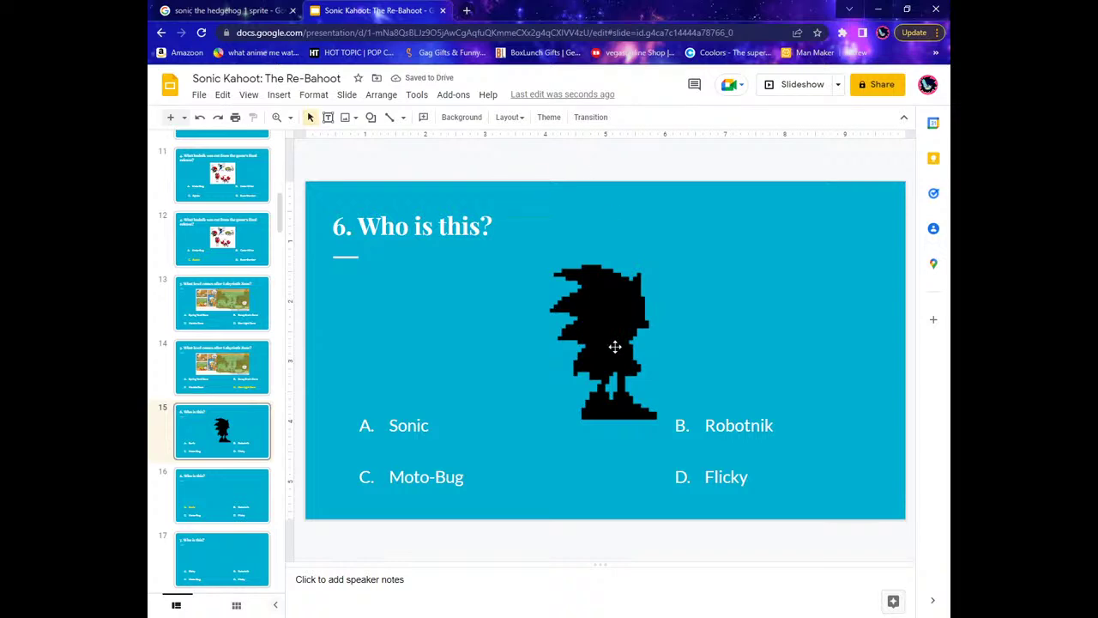
pyautogui.moveTo(612, 345); pyautogui.dragTo(615, 321)
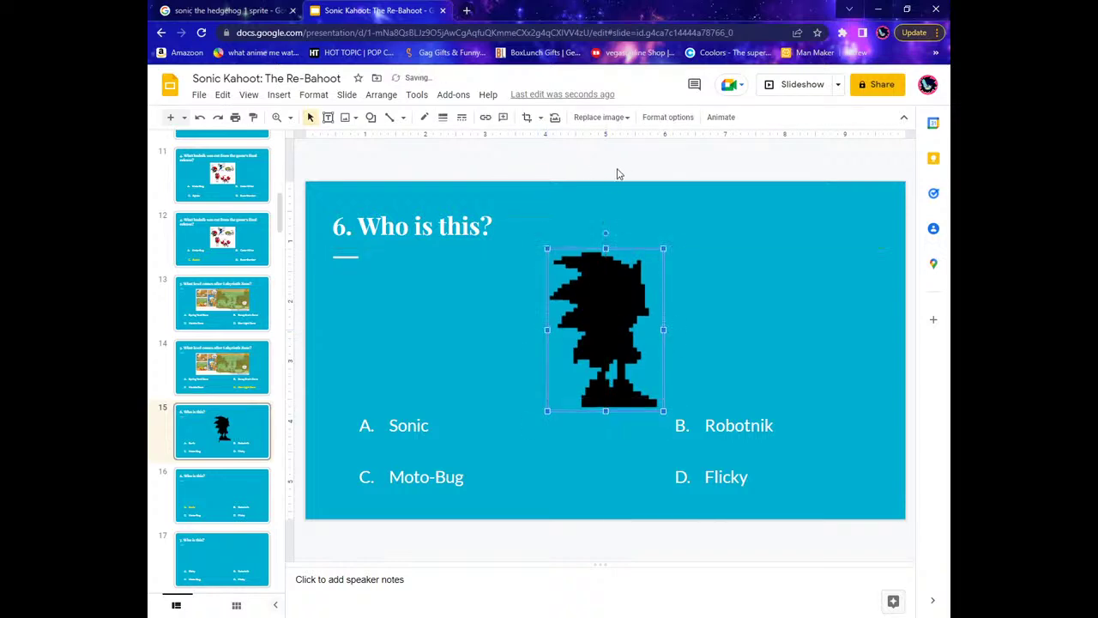
pyautogui.click(617, 174)
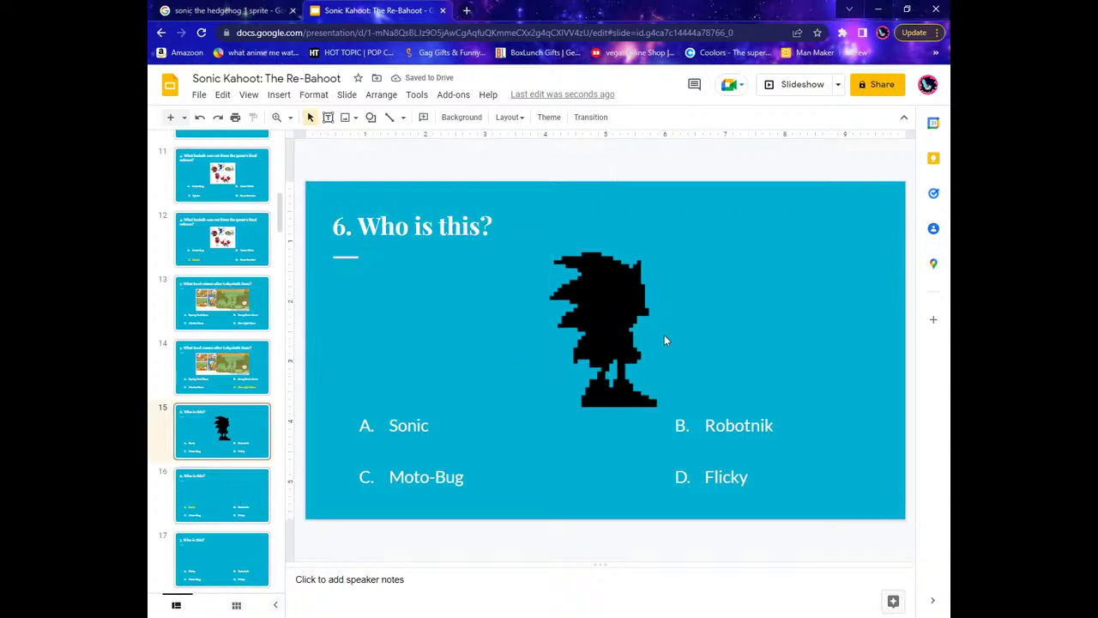
# Paste the coloured Sonic sprite on slide 16, the question 6 answer, and align it with the silhouette's position on slide 15.
pyautogui.click(255, 506)
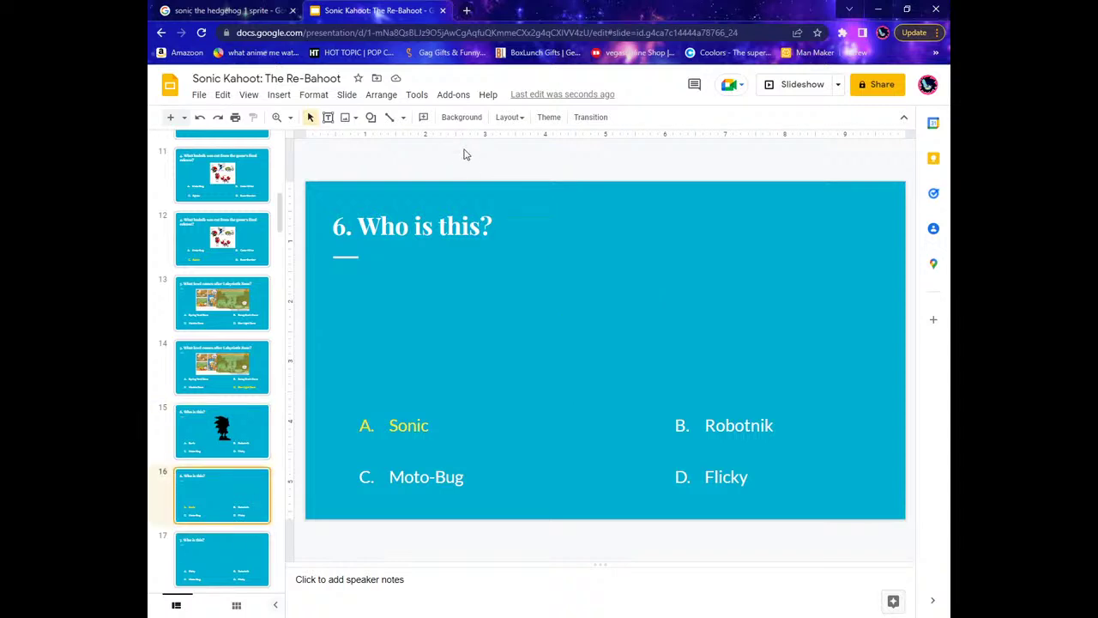
pyautogui.hotkey('ctrl', 'v')
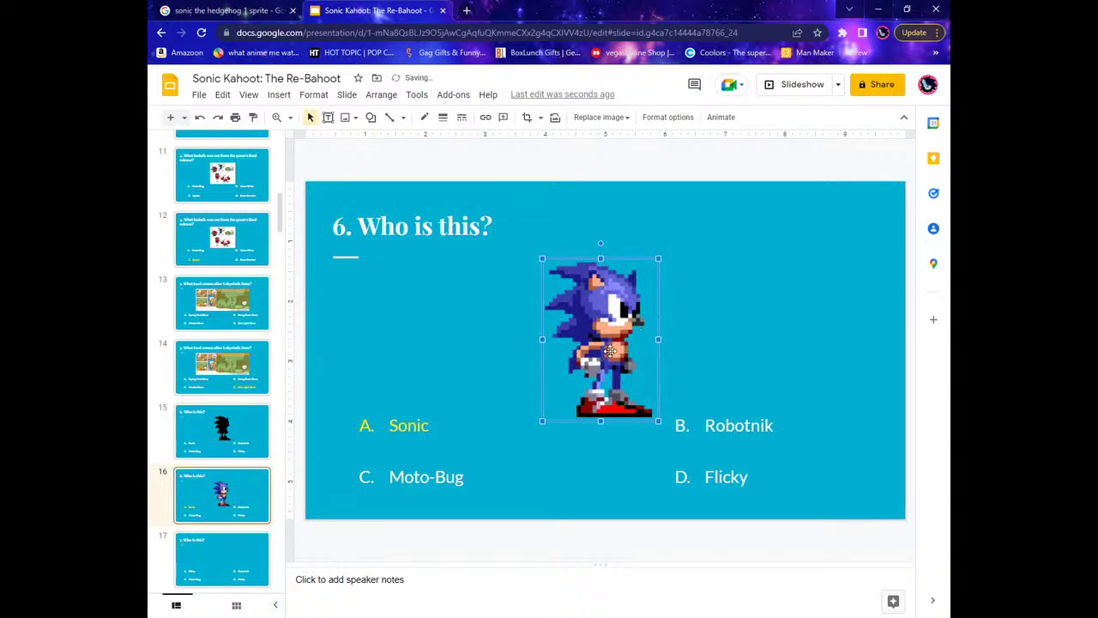
pyautogui.moveTo(610, 350); pyautogui.dragTo(615, 340)
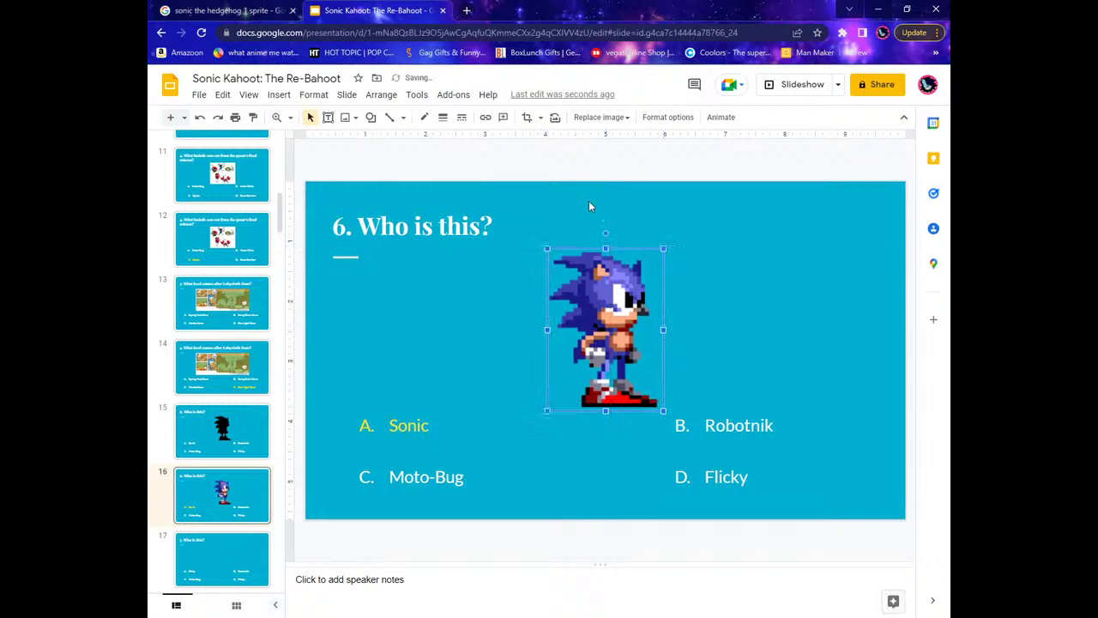
pyautogui.click(548, 161)
pyautogui.press('pageup')
pyautogui.press('pagedown')
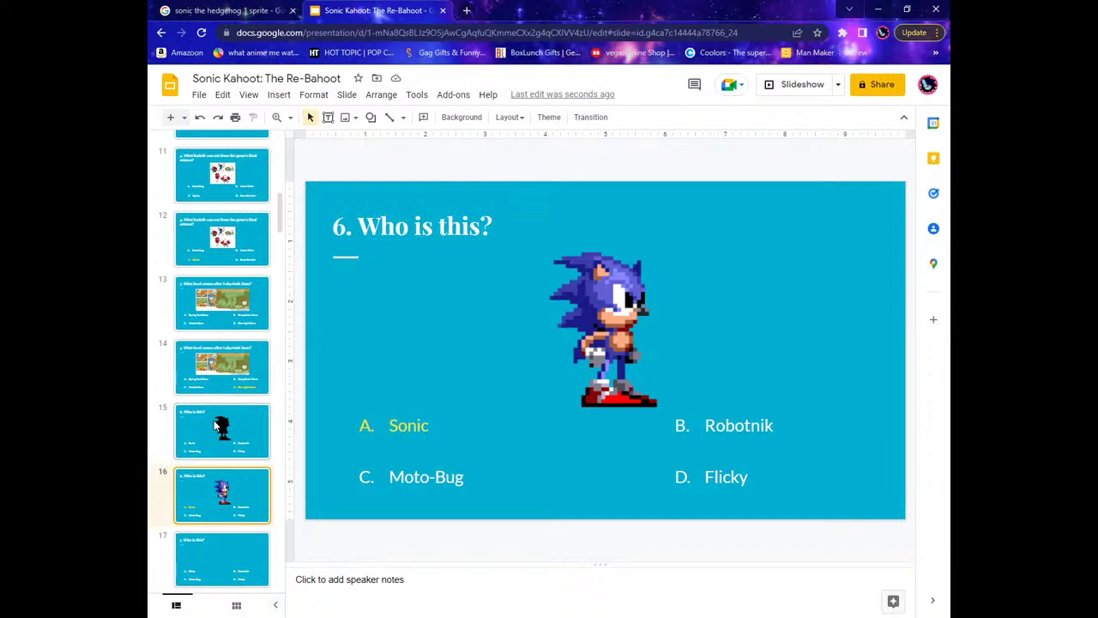
pyautogui.click(218, 427)
pyautogui.click(220, 493)
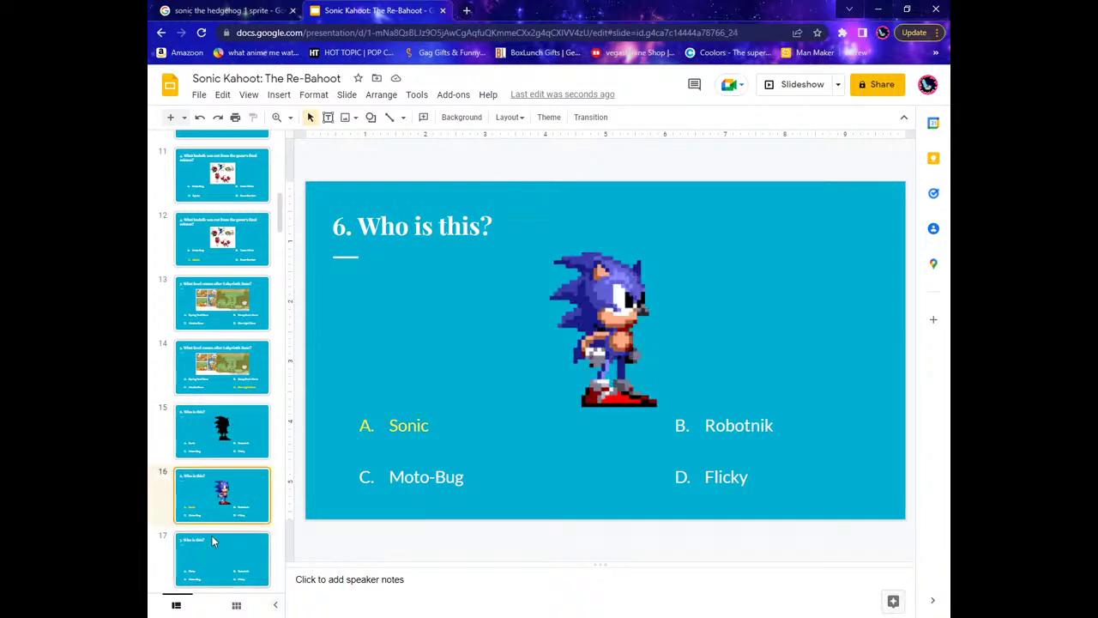
# Open slide 17, question 7, and check the question 7 answer options on slides 17 and 18.
pyautogui.scroll(-2, 214, 498)
pyautogui.click(213, 452)
pyautogui.press('Down')
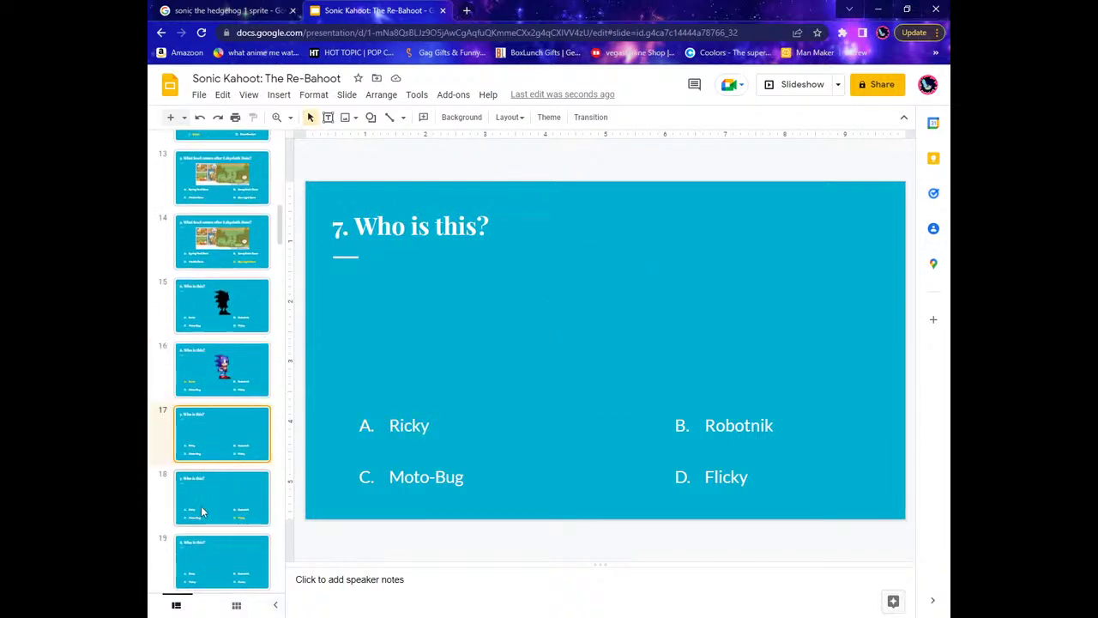
pyautogui.click(221, 436)
# Switch to the Google Images results and change the search to "sonic the hedgehog 1 flicky".
pyautogui.click(220, 10)
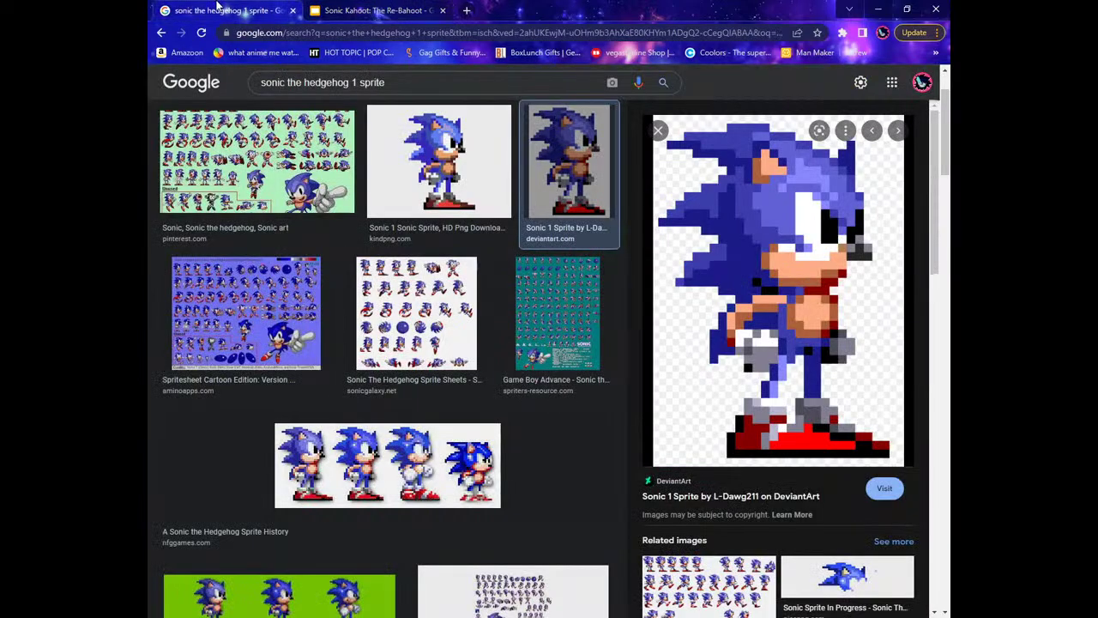
pyautogui.doubleClick(362, 82)
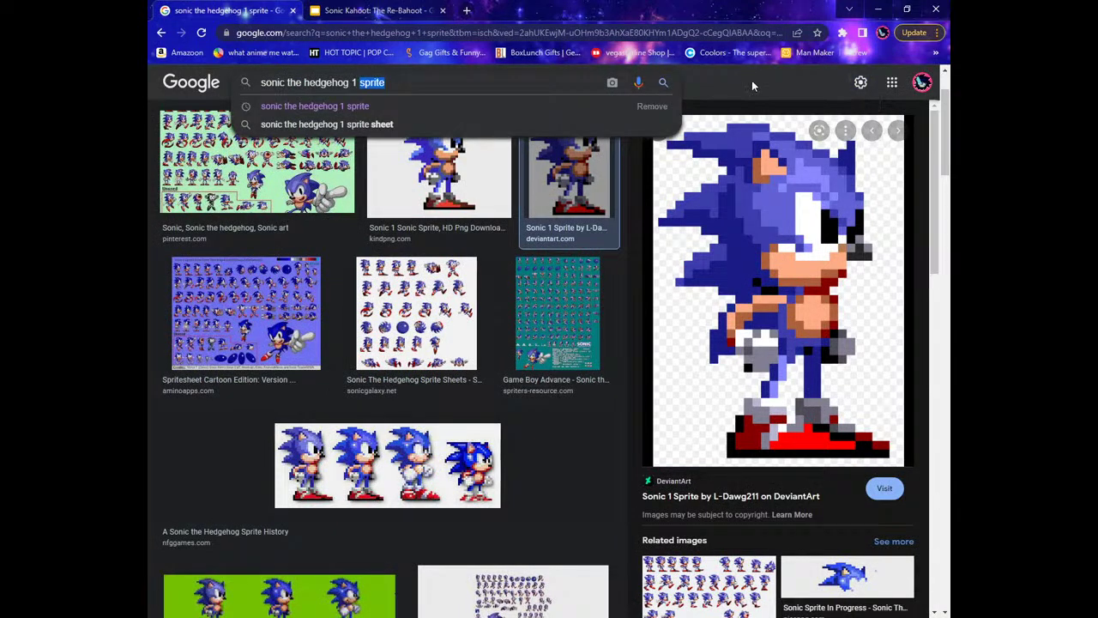
pyautogui.write('flicky')
pyautogui.press('Return')
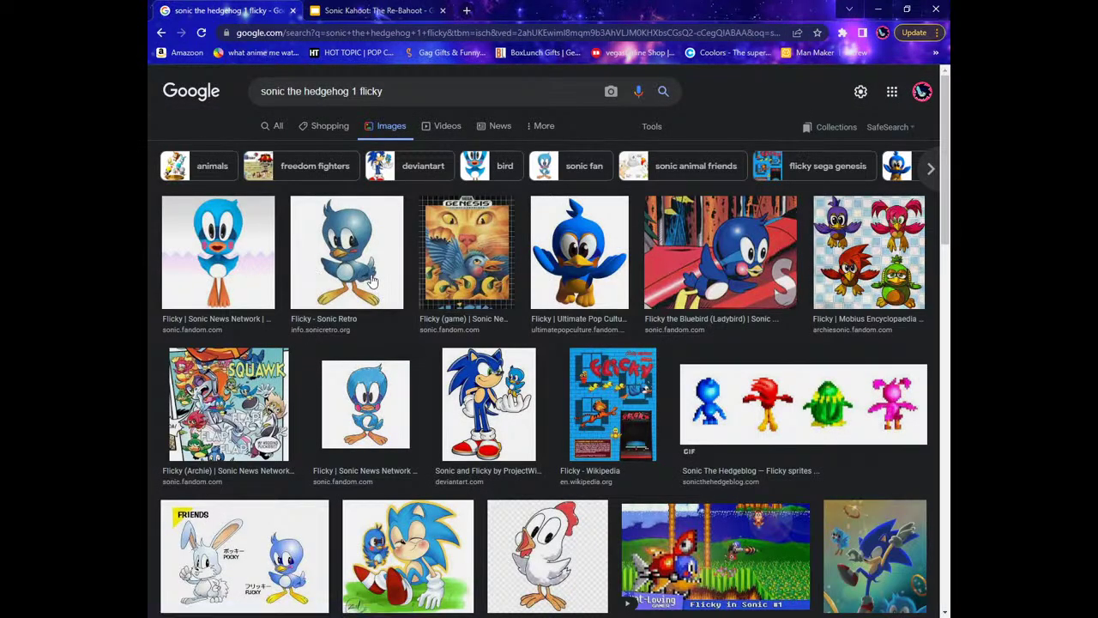
# Preview the Flicky image from Sonic Retro and browse the other results for a suitable Flicky picture.
pyautogui.click(374, 281)
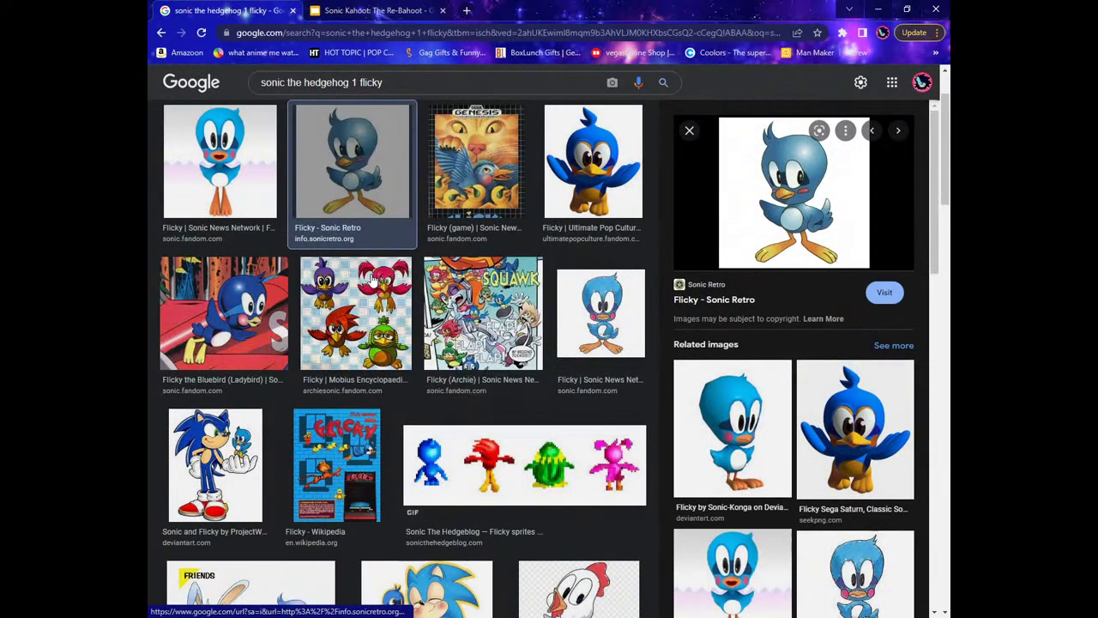
pyautogui.moveTo(759, 220); pyautogui.dragTo(789, 245)
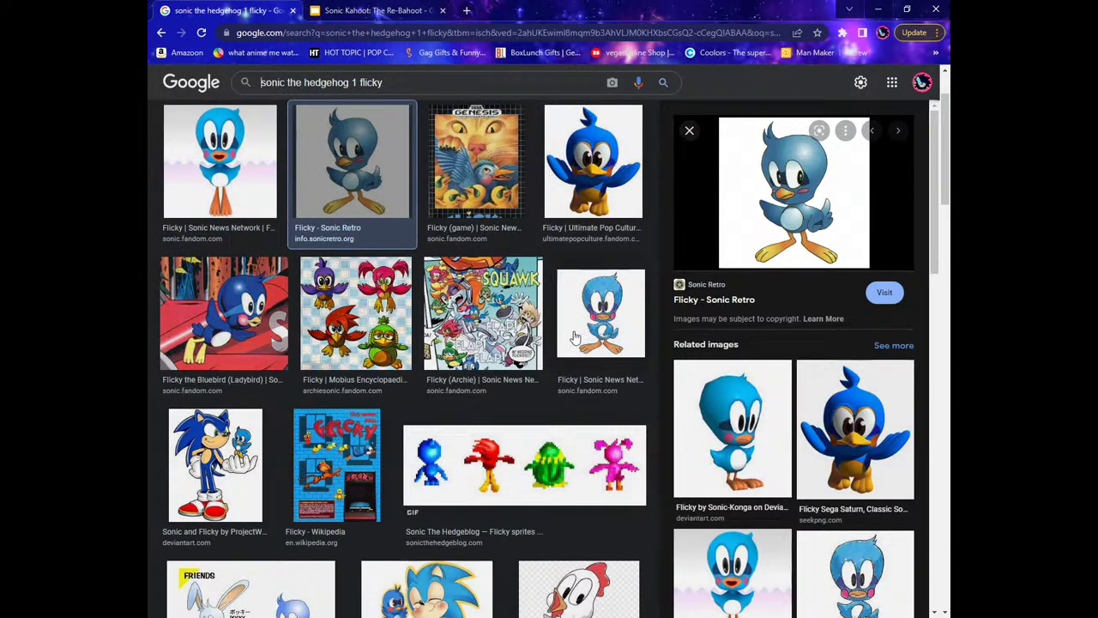
pyautogui.scroll(-3, 356, 390)
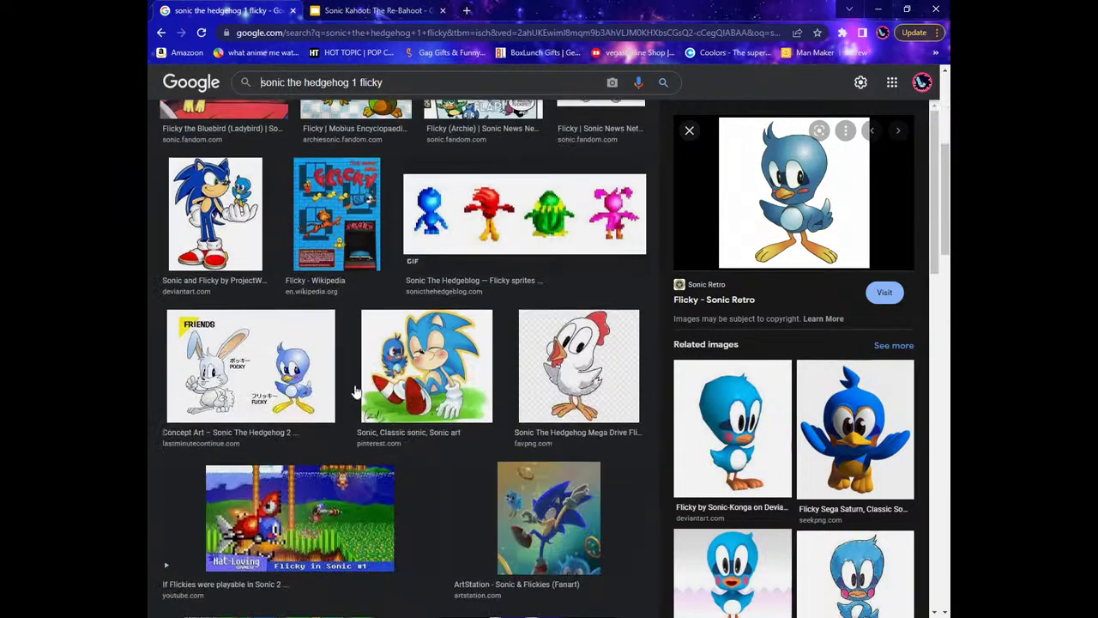
pyautogui.scroll(-3, 468, 360)
pyautogui.scroll(3, 468, 360)
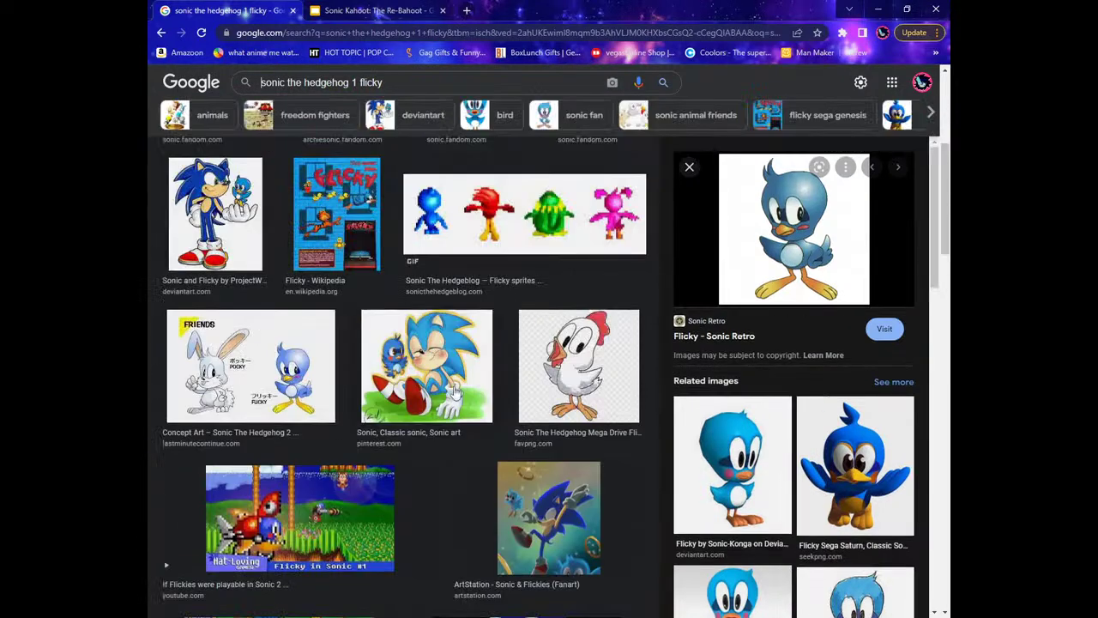
# Copy the Sonic The Hedgehog 2 concept art showing Pocky and Flicky, and switch to PaintTool SAI.
pyautogui.click(329, 381)
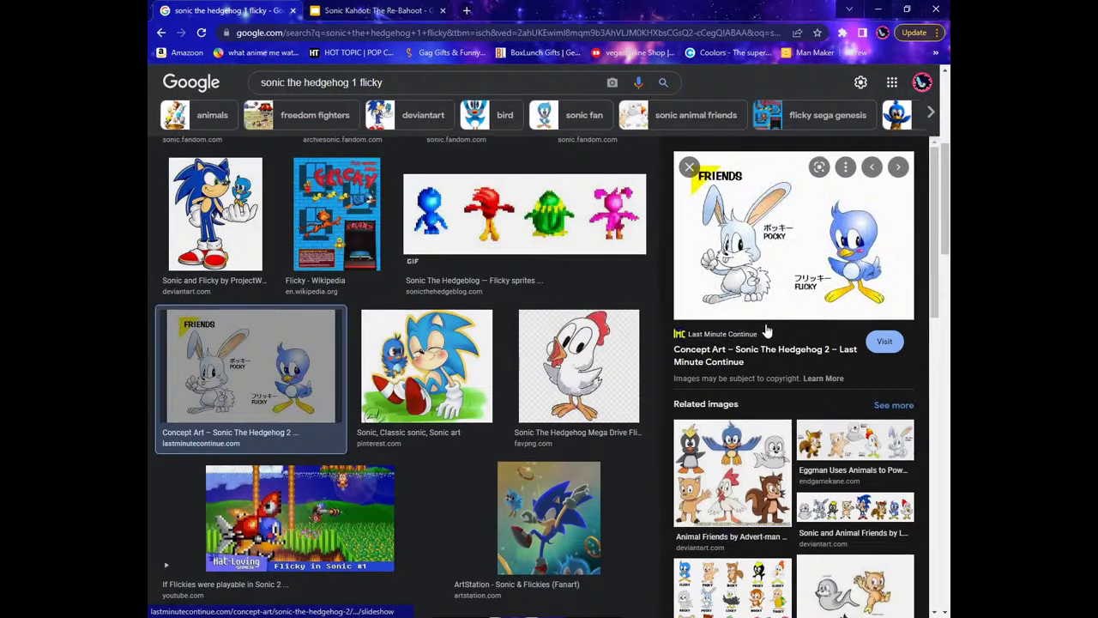
pyautogui.rightClick(852, 269)
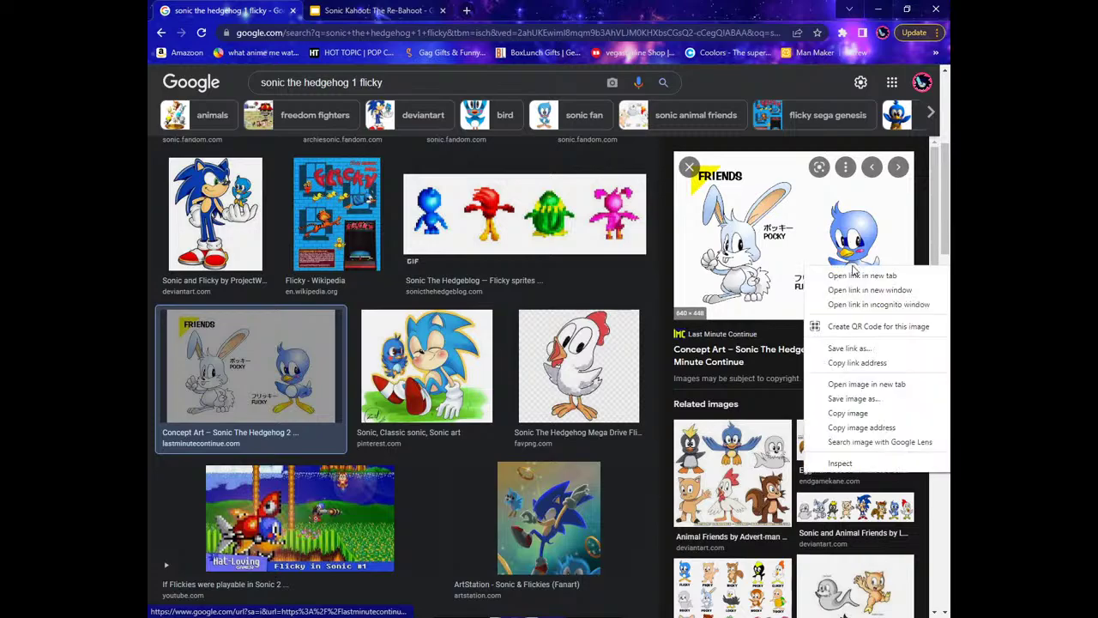
pyautogui.click(746, 506)
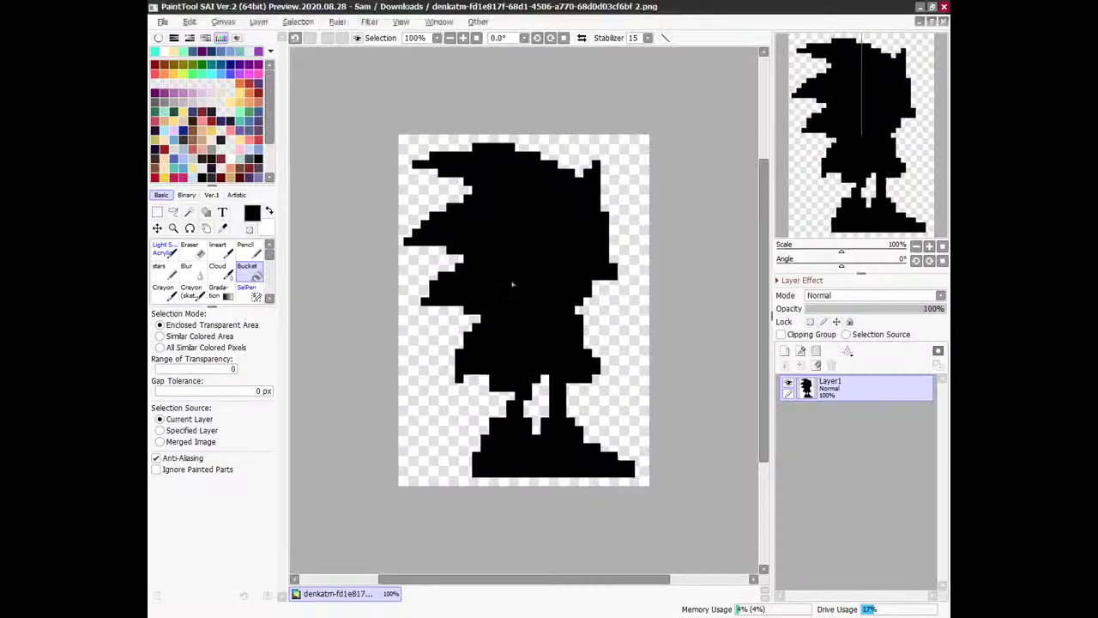
# Close the Sonic silhouette file and create a new canvas from the copied concept art.
pyautogui.click(944, 21)
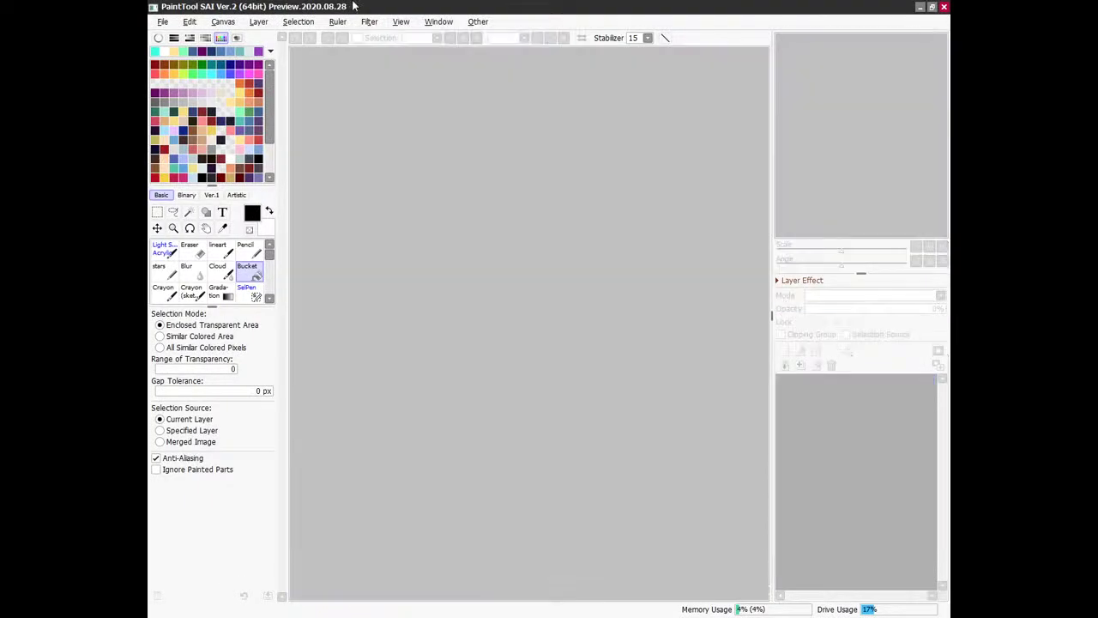
pyautogui.click(163, 22)
pyautogui.click(175, 70)
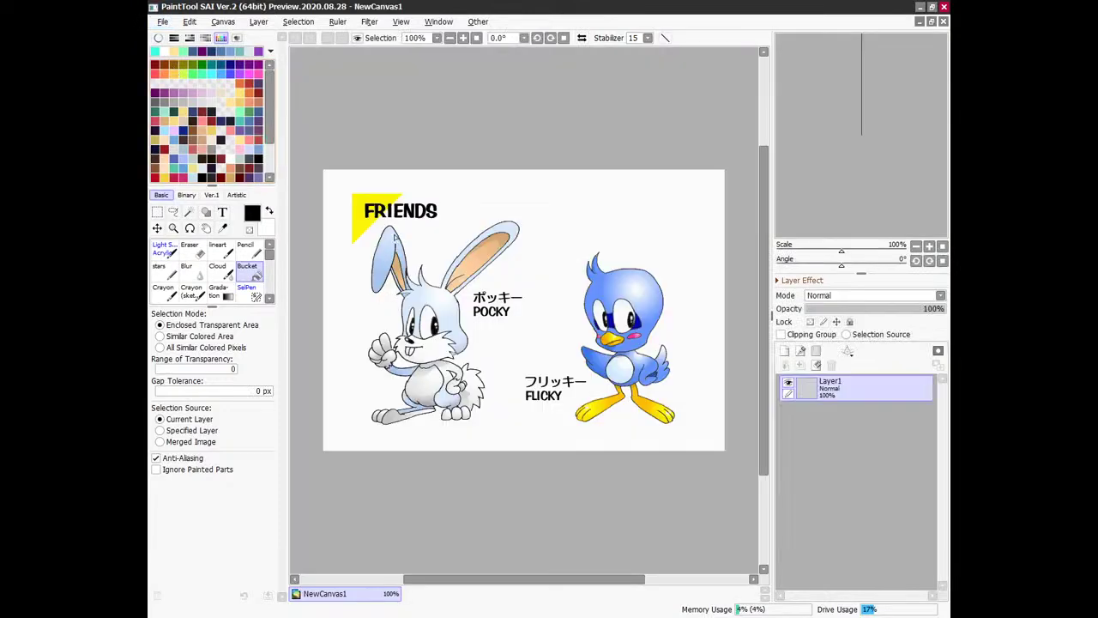
# Lasso around Flicky with a freeform selection and trim the canvas to that selection.
pyautogui.click(174, 212)
pyautogui.moveTo(555, 270); pyautogui.dragTo(578, 364)
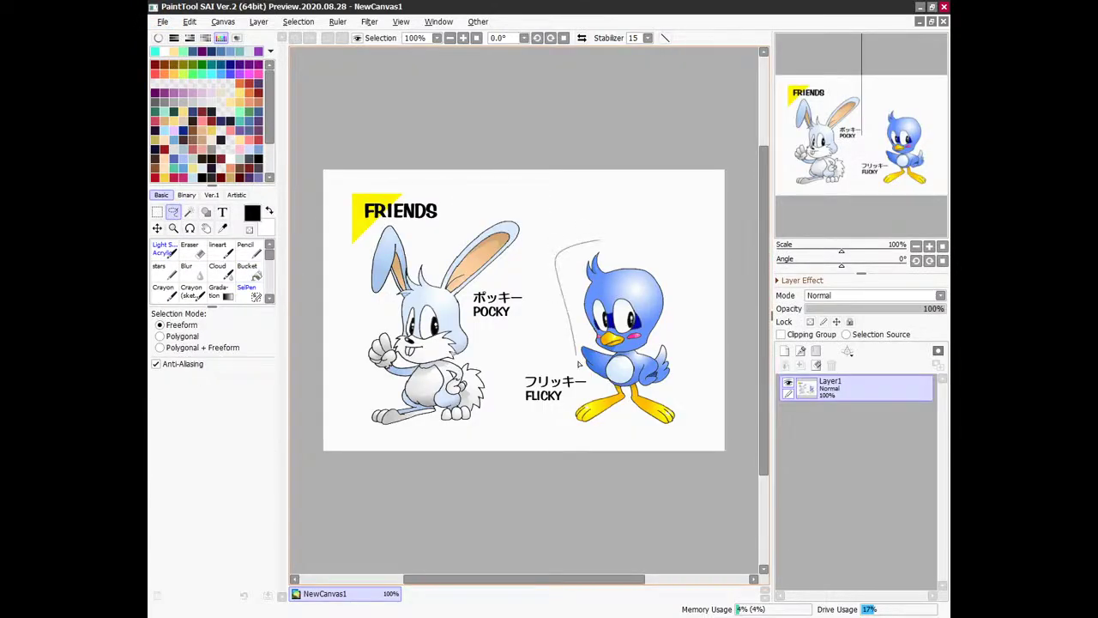
pyautogui.moveTo(604, 461)
pyautogui.mouseDown()
pyautogui.moveTo(701, 334)
pyautogui.moveTo(645, 226)
pyautogui.mouseUp()
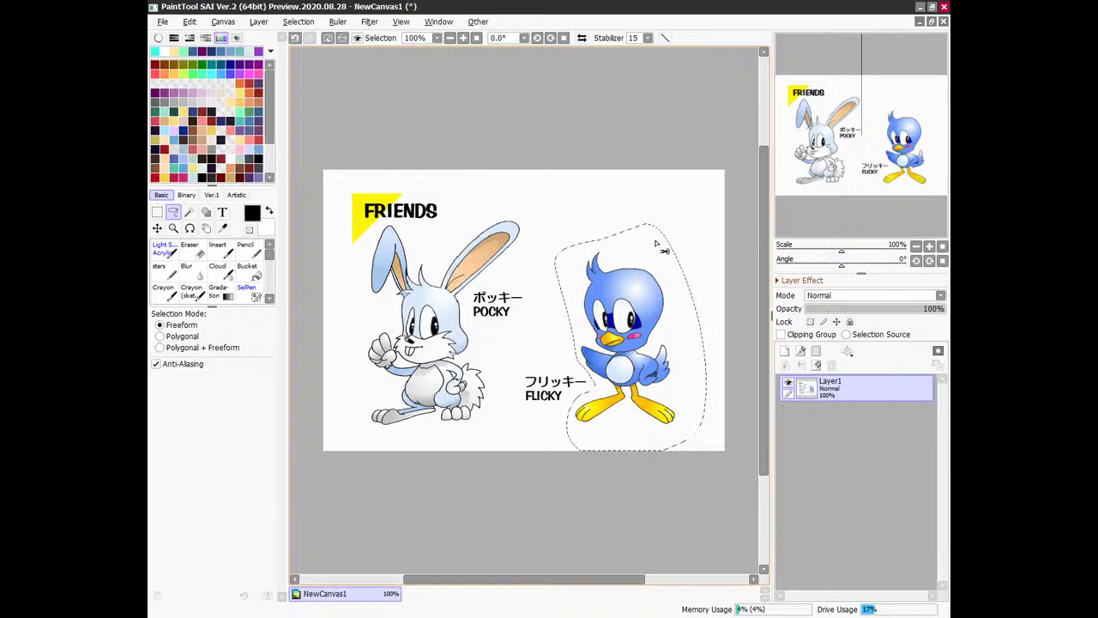
pyautogui.click(222, 22)
pyautogui.click(262, 74)
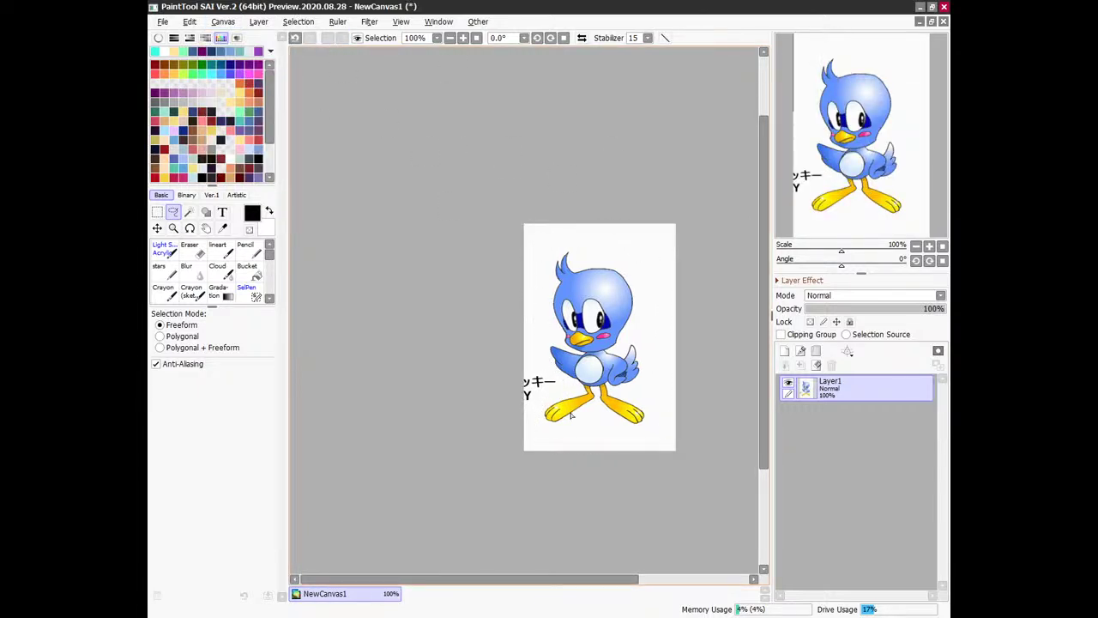
# Trim the canvas closer around Flicky using a rectangular selection, and clear the selection.
pyautogui.press('m')
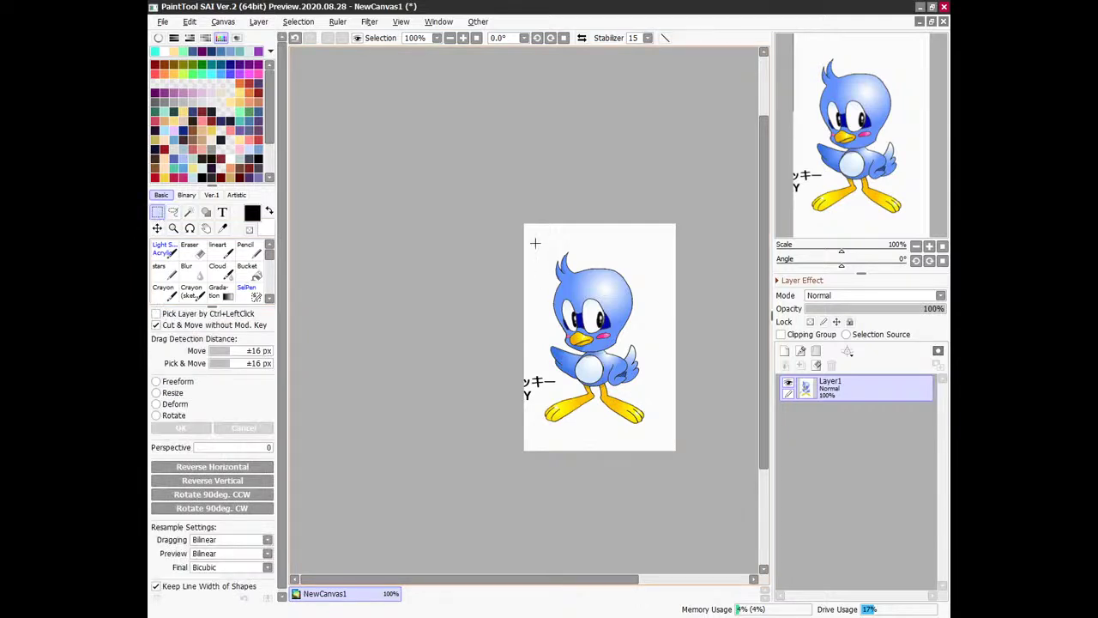
pyautogui.moveTo(536, 236); pyautogui.dragTo(652, 435)
pyautogui.click(222, 22)
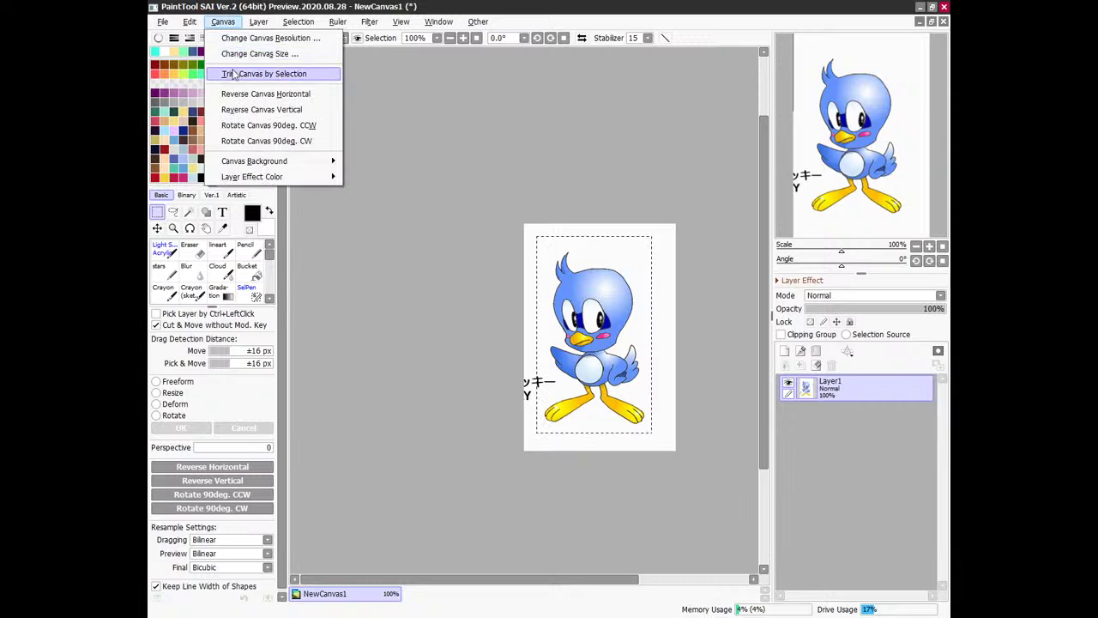
pyautogui.click(258, 74)
pyautogui.hotkey('ctrl', 'd')
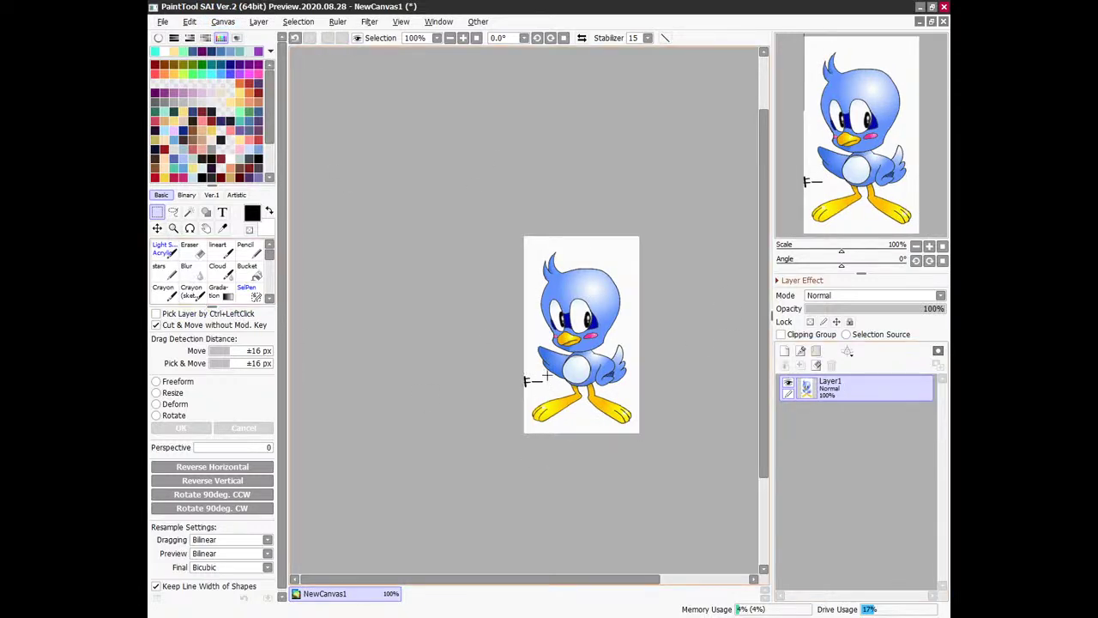
# Paint the leftover Japanese lettering beside Flicky white with the Pencil inside a small rectangular selection, and deselect.
pyautogui.moveTo(506, 392); pyautogui.dragTo(503, 391)
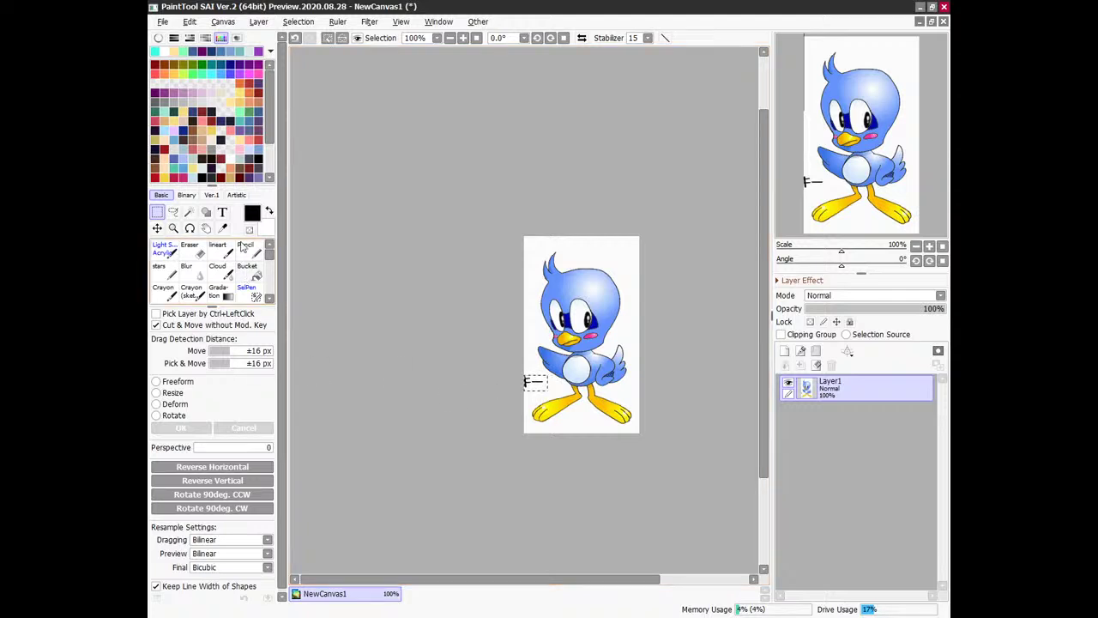
pyautogui.click(229, 163)
pyautogui.rightClick(256, 251)
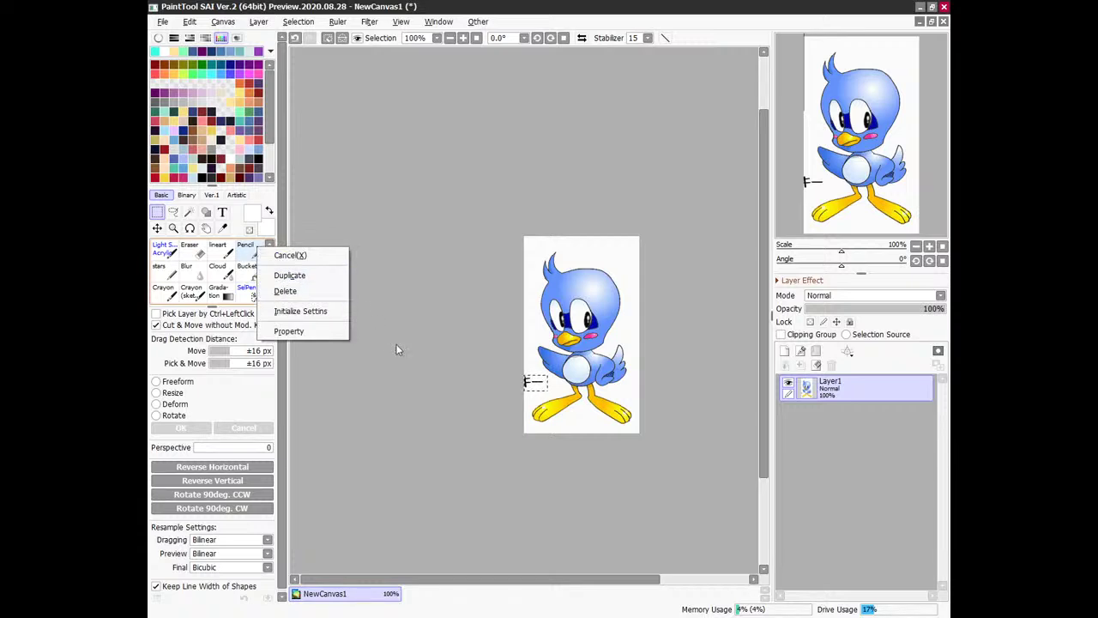
pyautogui.click(247, 257)
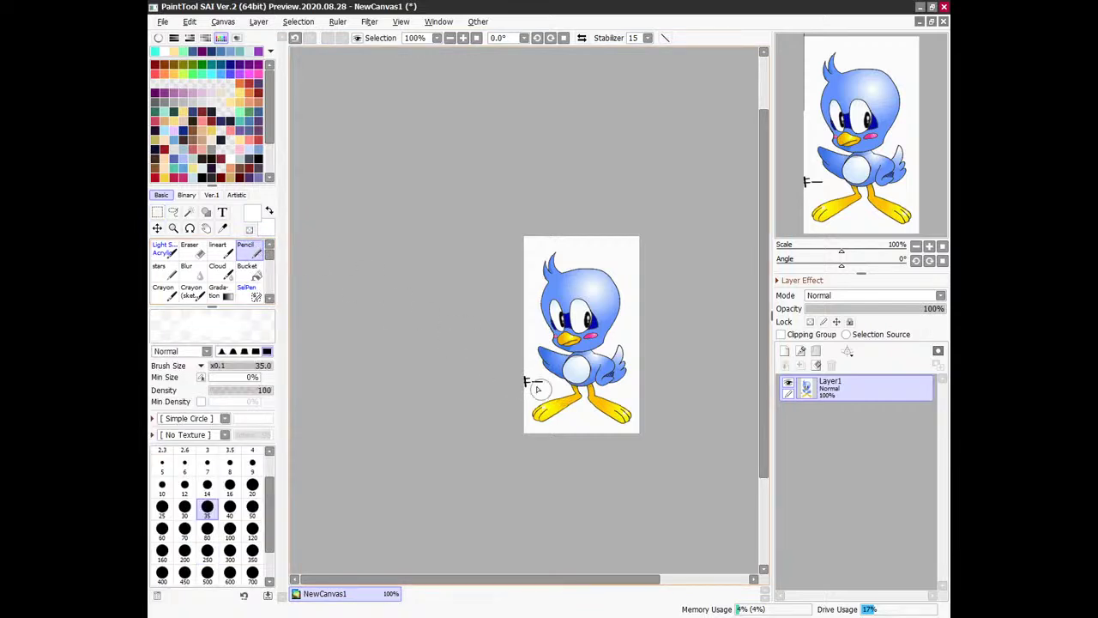
pyautogui.click(157, 211)
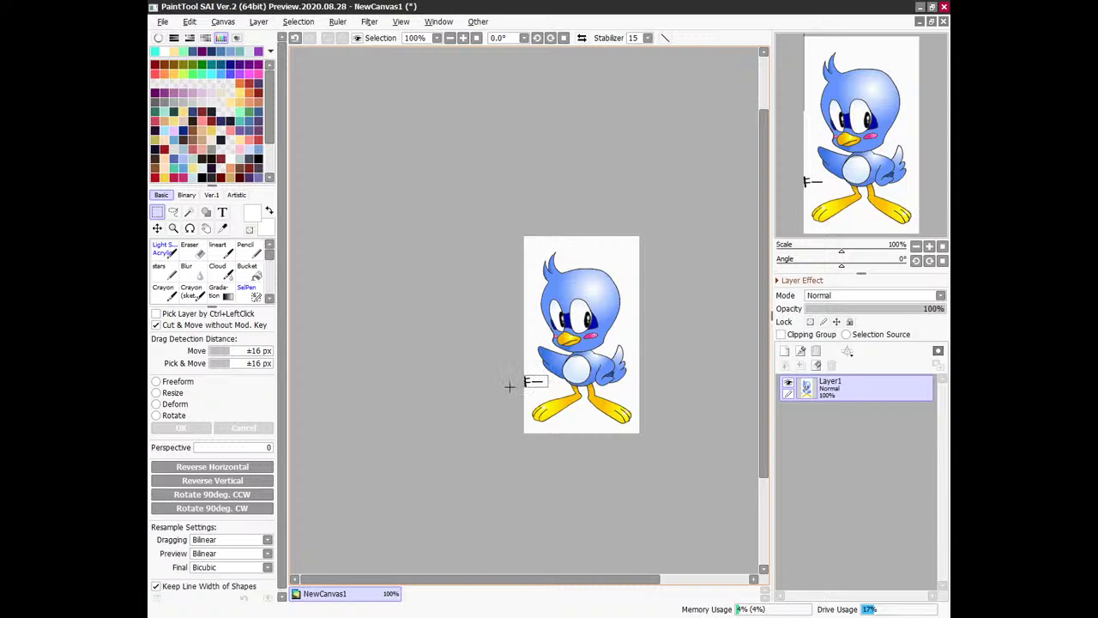
pyautogui.press('n')
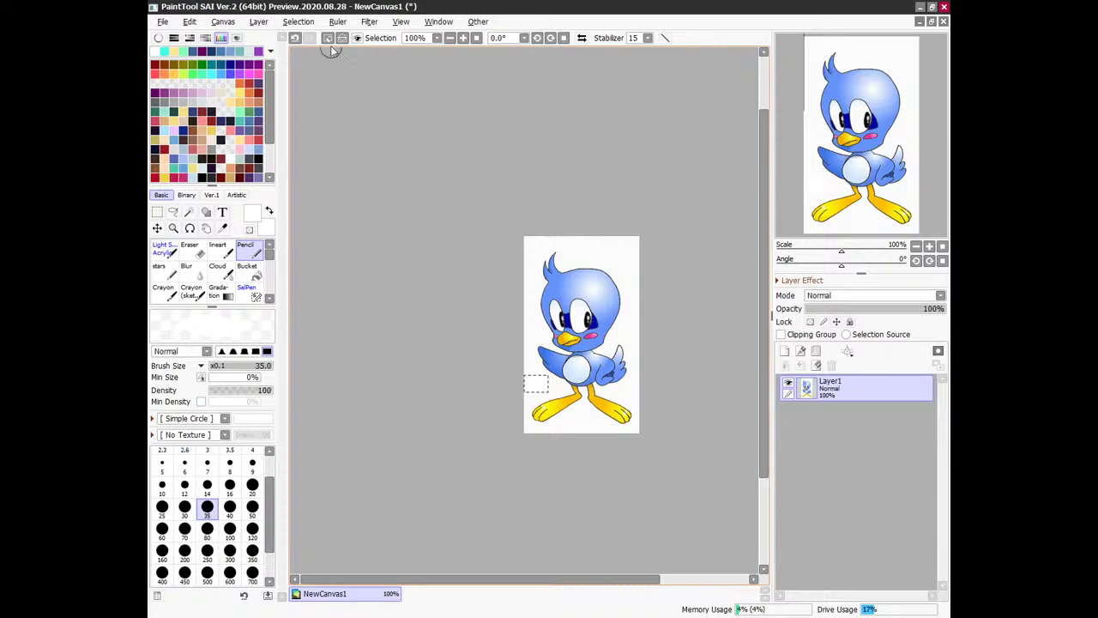
pyautogui.hotkey('ctrl', 'd')
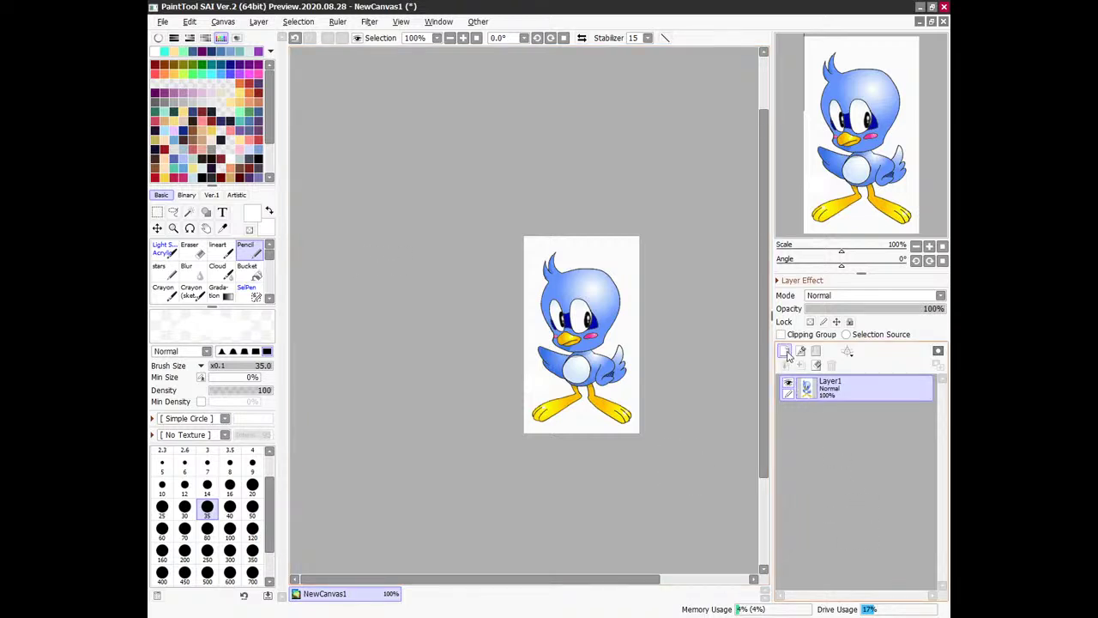
pyautogui.click(836, 296)
pyautogui.click(836, 323)
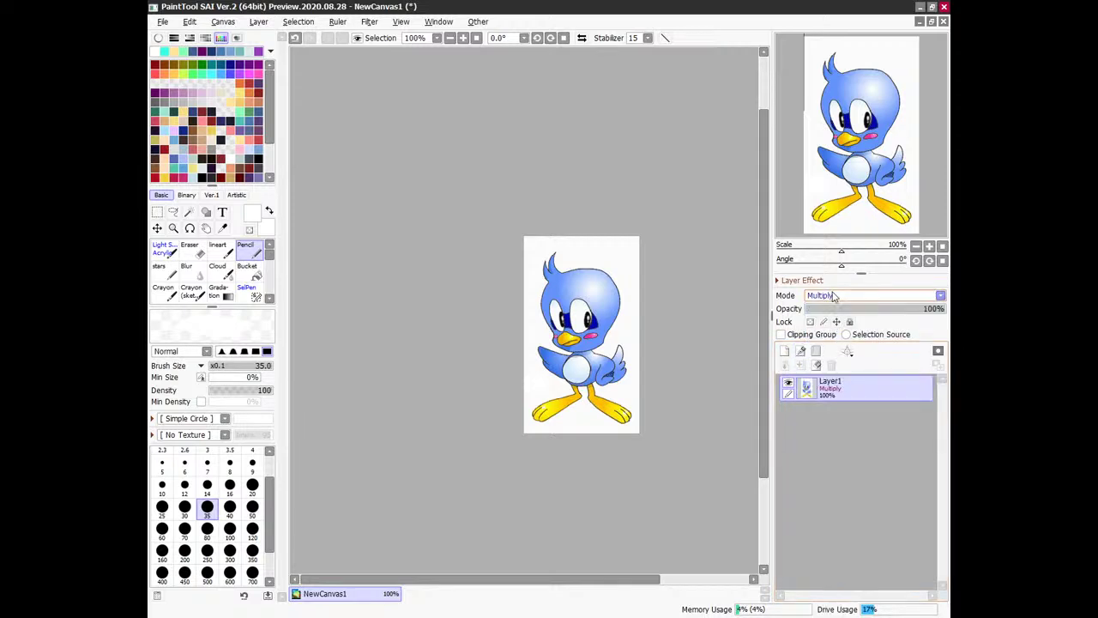
pyautogui.moveTo(695, 377); pyautogui.dragTo(671, 369)
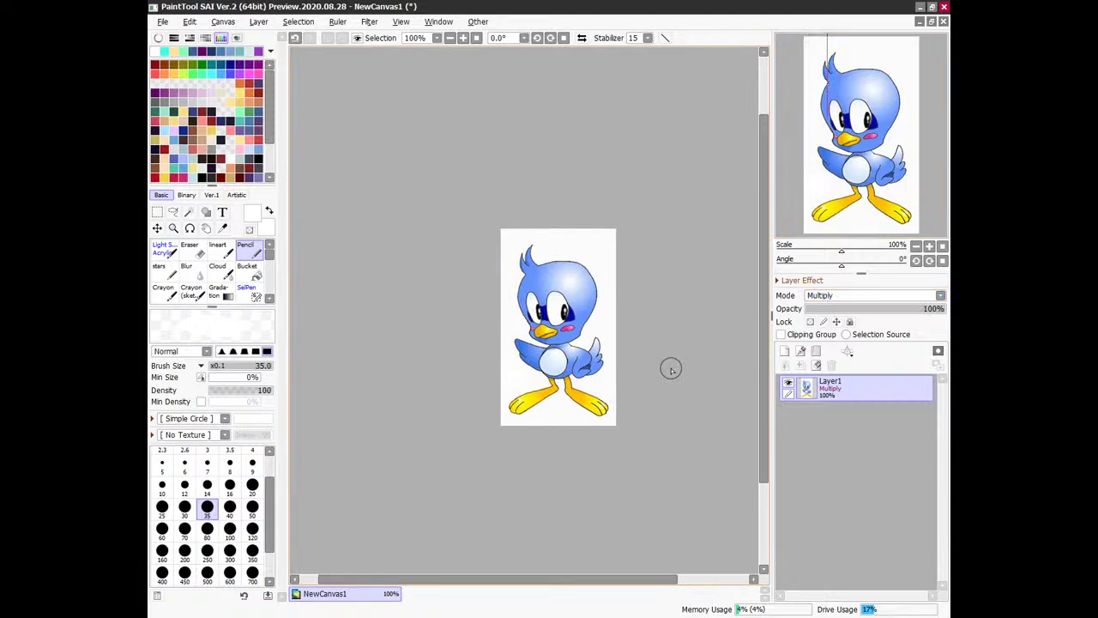
pyautogui.click(871, 295)
pyautogui.click(858, 302)
pyautogui.click(784, 350)
pyautogui.click(780, 333)
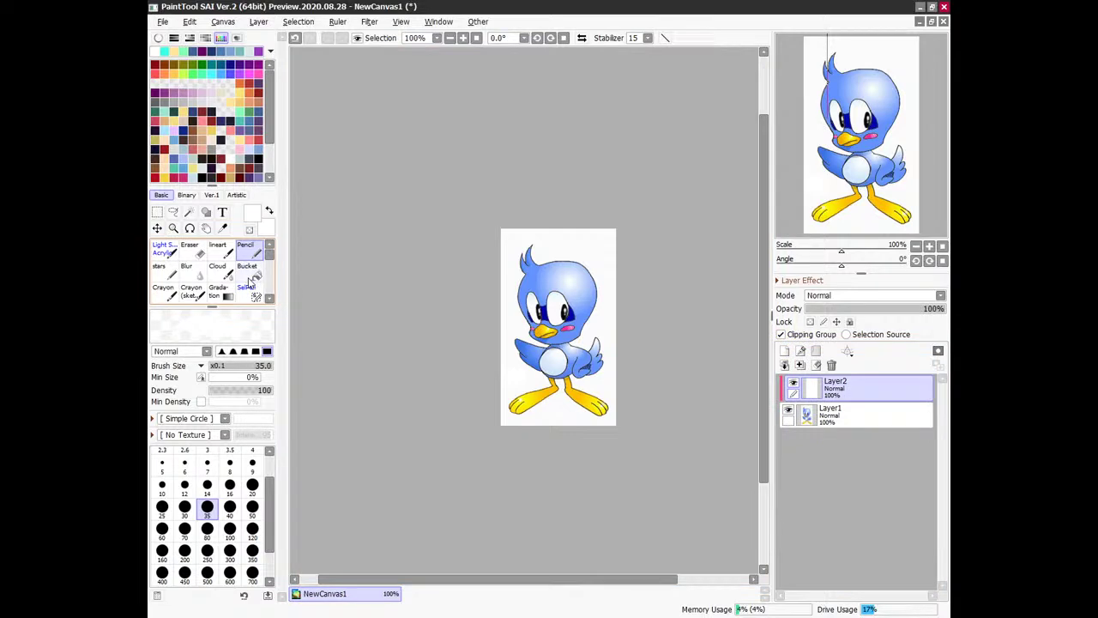
pyautogui.click(831, 365)
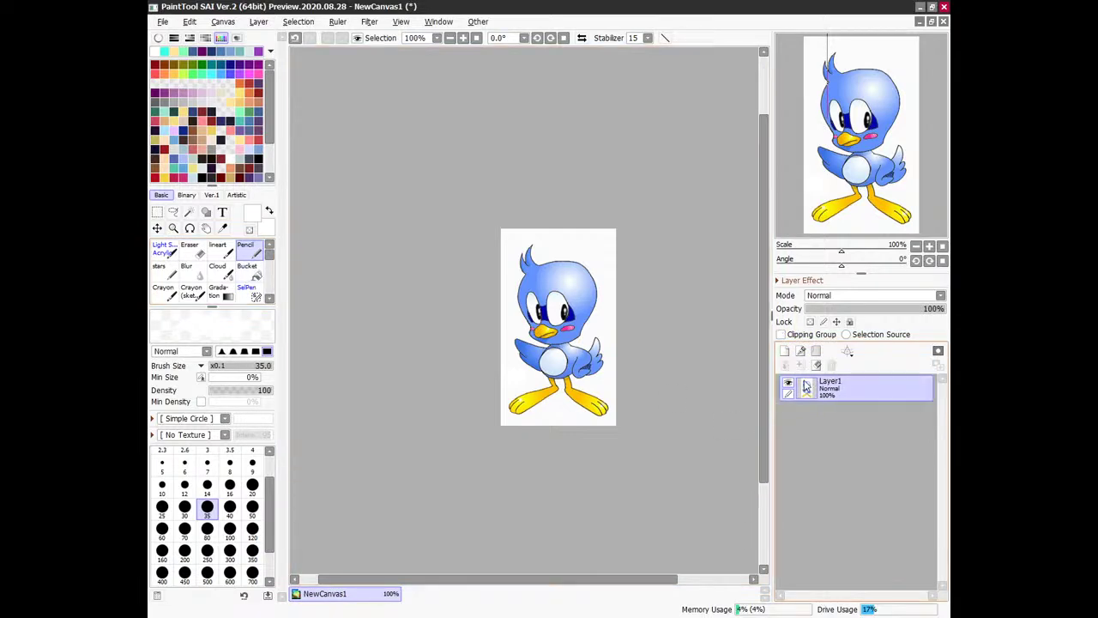
# Select the white background around Flicky by similar colour with the Magic Wand and invert the selection.
pyautogui.click(189, 212)
pyautogui.click(578, 254)
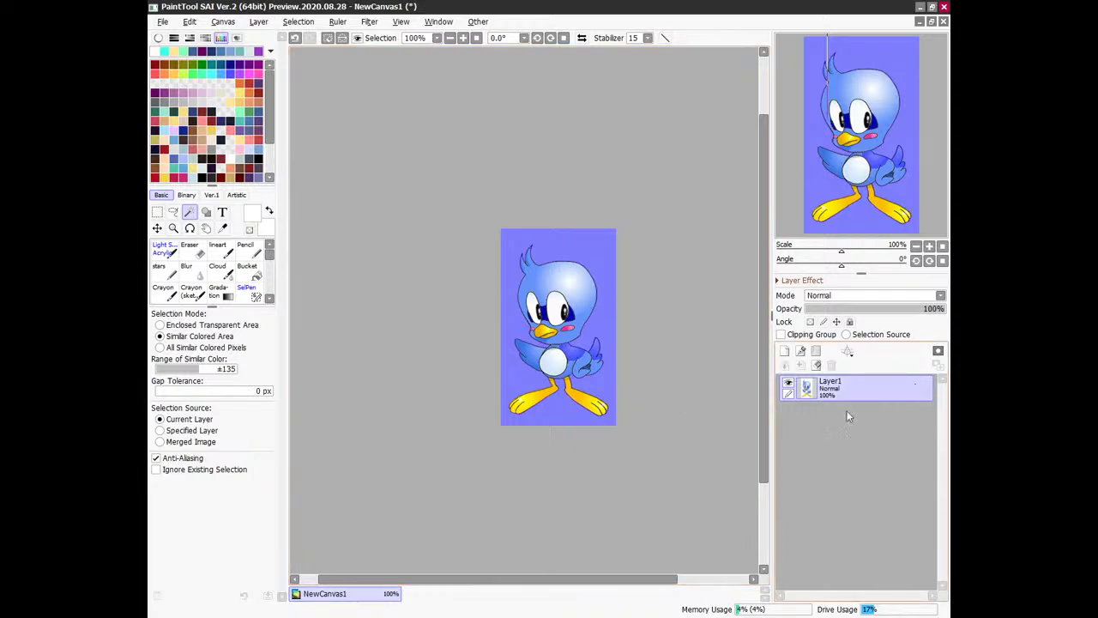
pyautogui.hotkey('ctrl', 'i')
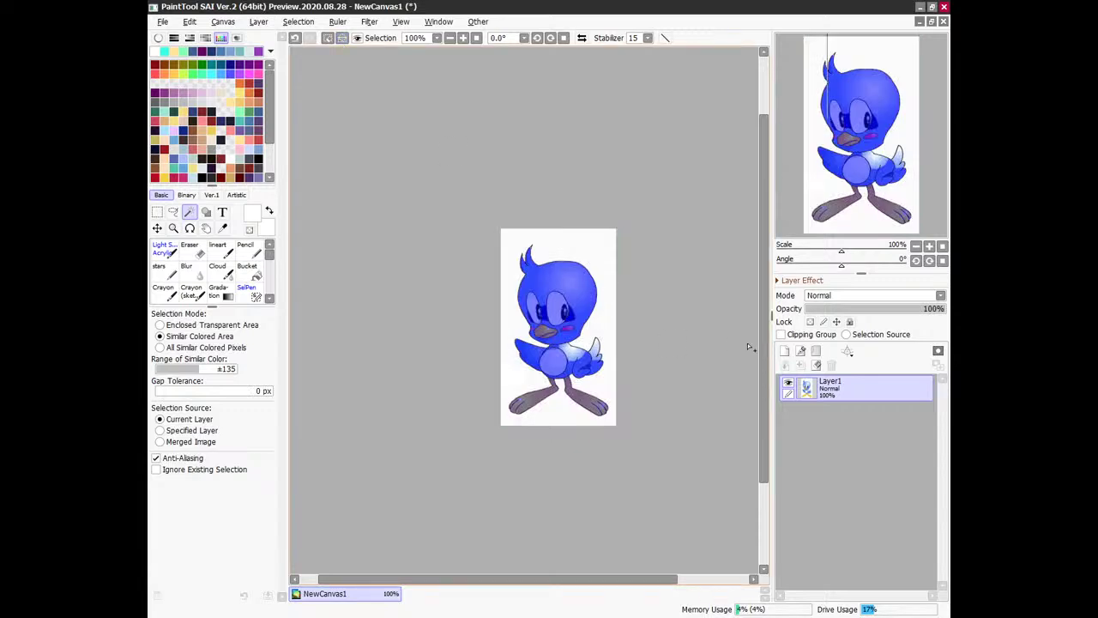
# Add a new layer clipped to Layer1 and fill the Flicky selection with black using the Bucket.
pyautogui.click(784, 351)
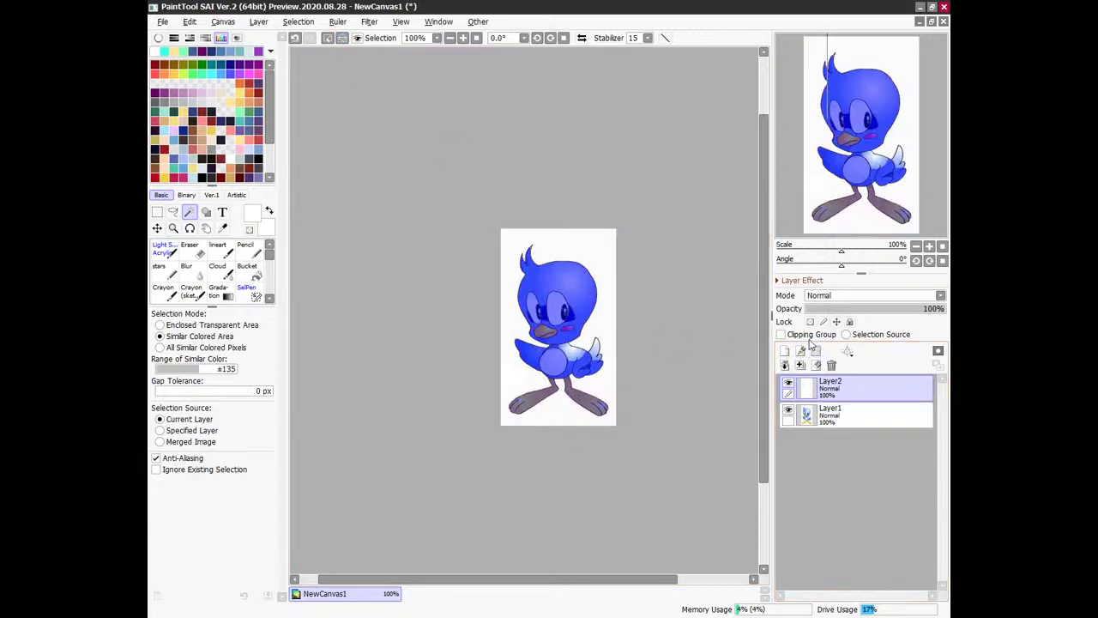
pyautogui.click(781, 334)
pyautogui.click(247, 270)
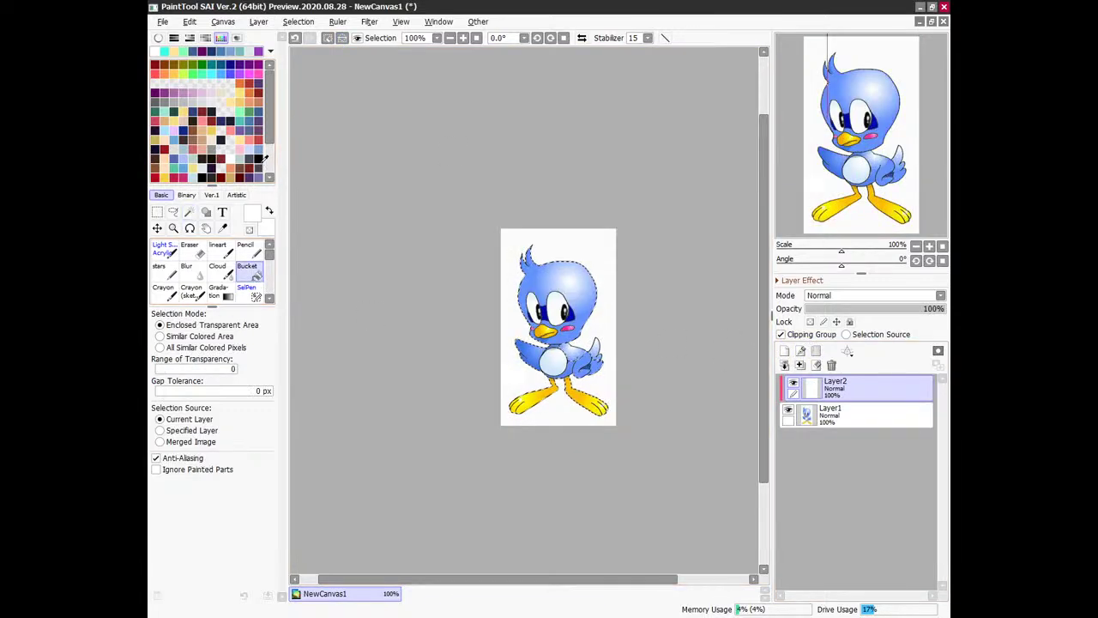
pyautogui.click(259, 159)
pyautogui.click(556, 292)
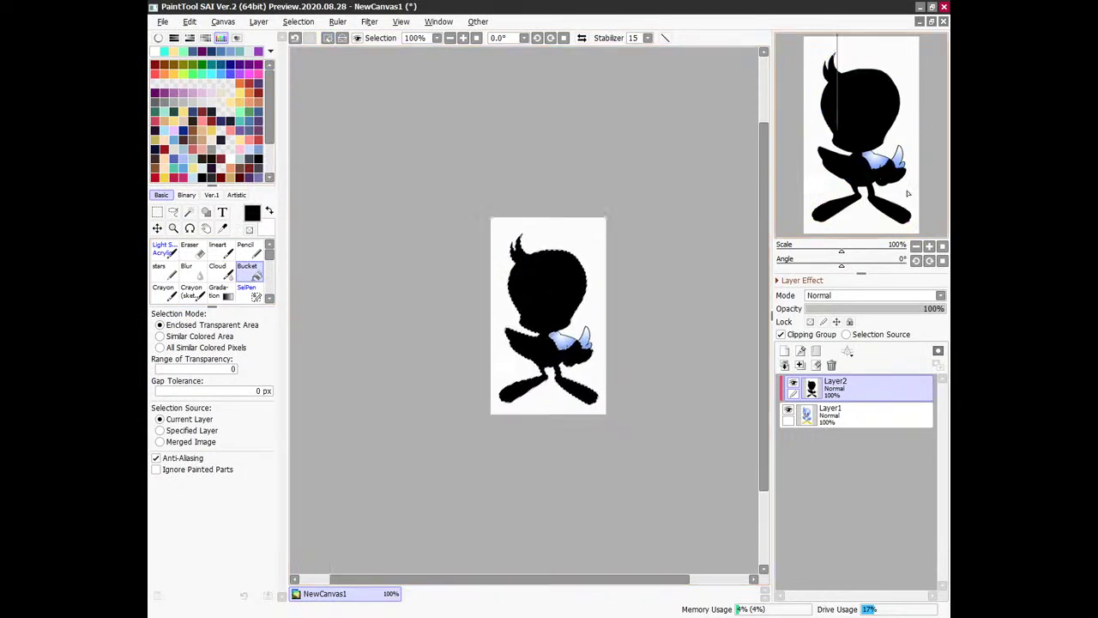
pyautogui.click(463, 38)
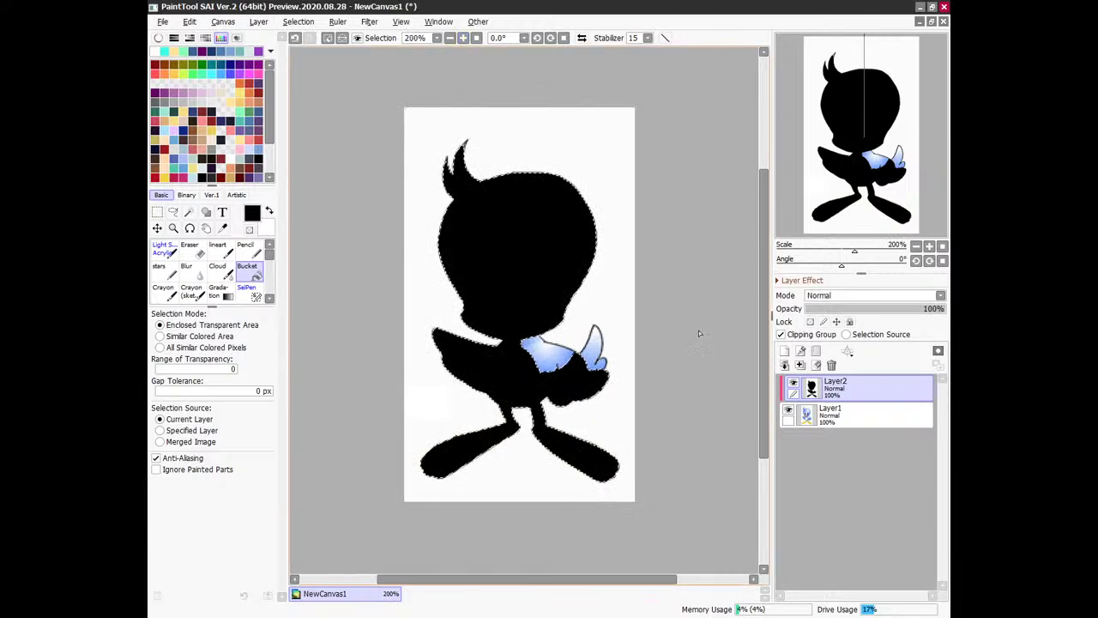
# Undo the incomplete black fill of Flicky, delete Layer2, and clear the selection.
pyautogui.click(327, 39)
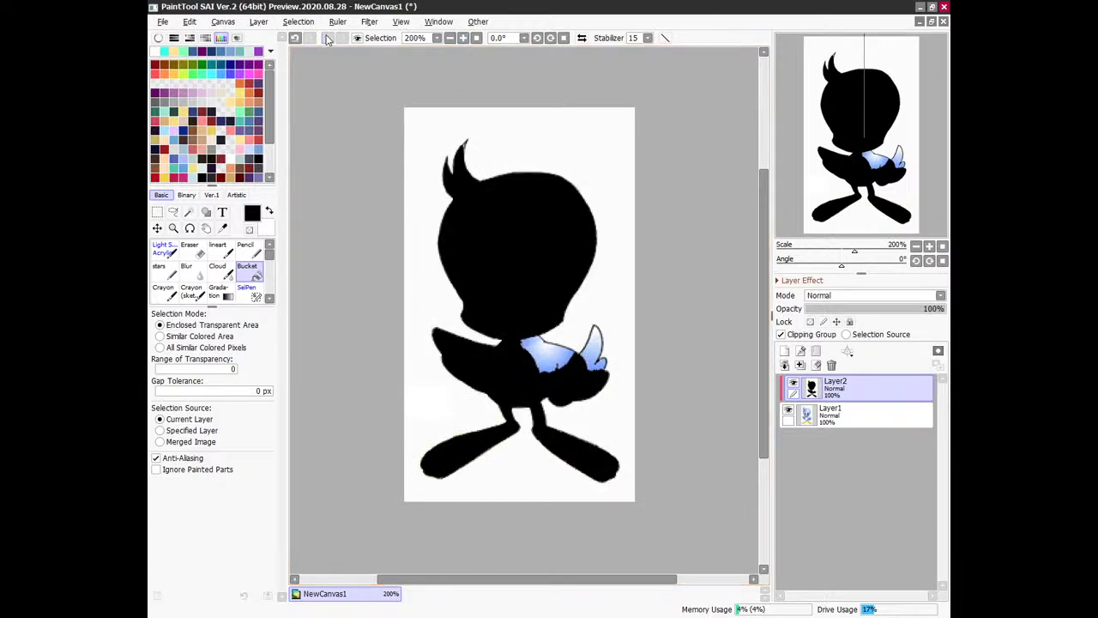
pyautogui.click(295, 39)
pyautogui.click(294, 39)
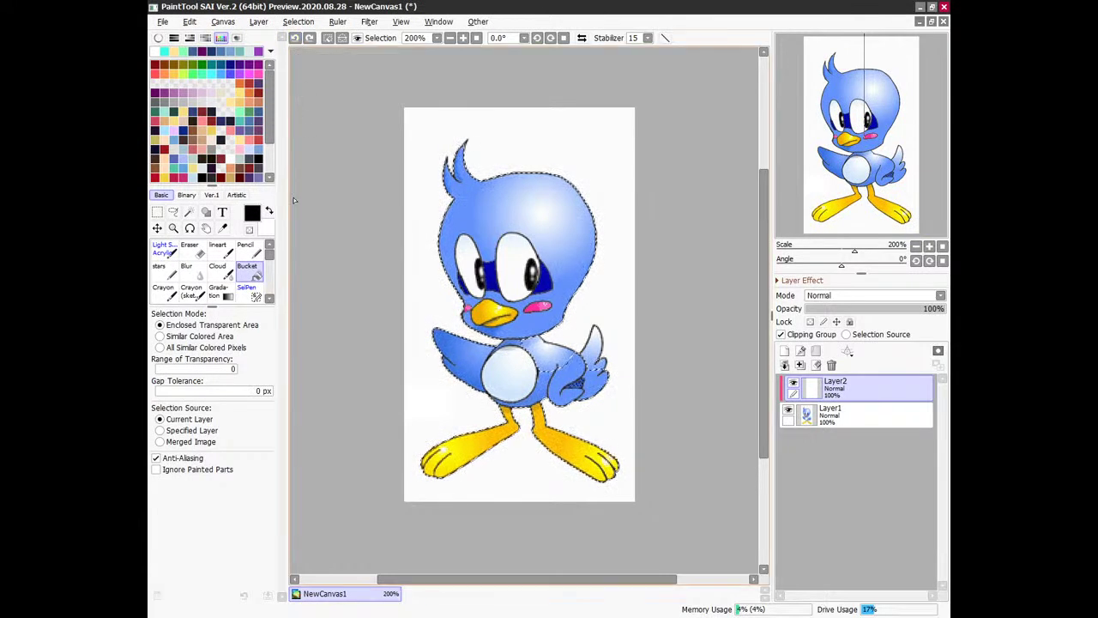
pyautogui.click(781, 333)
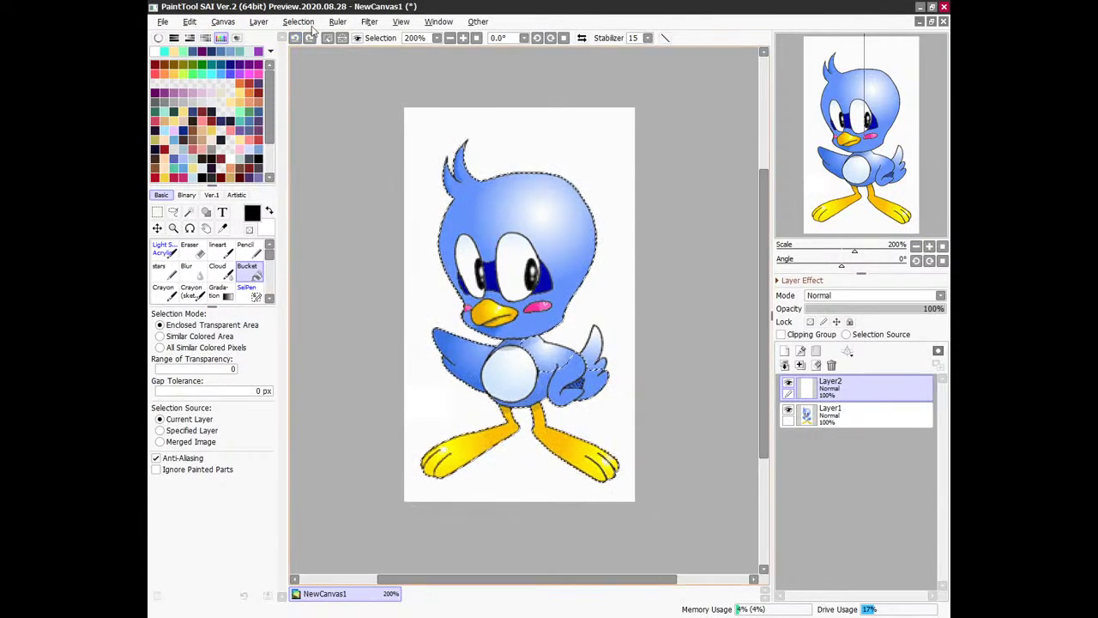
pyautogui.click(830, 365)
pyautogui.click(330, 39)
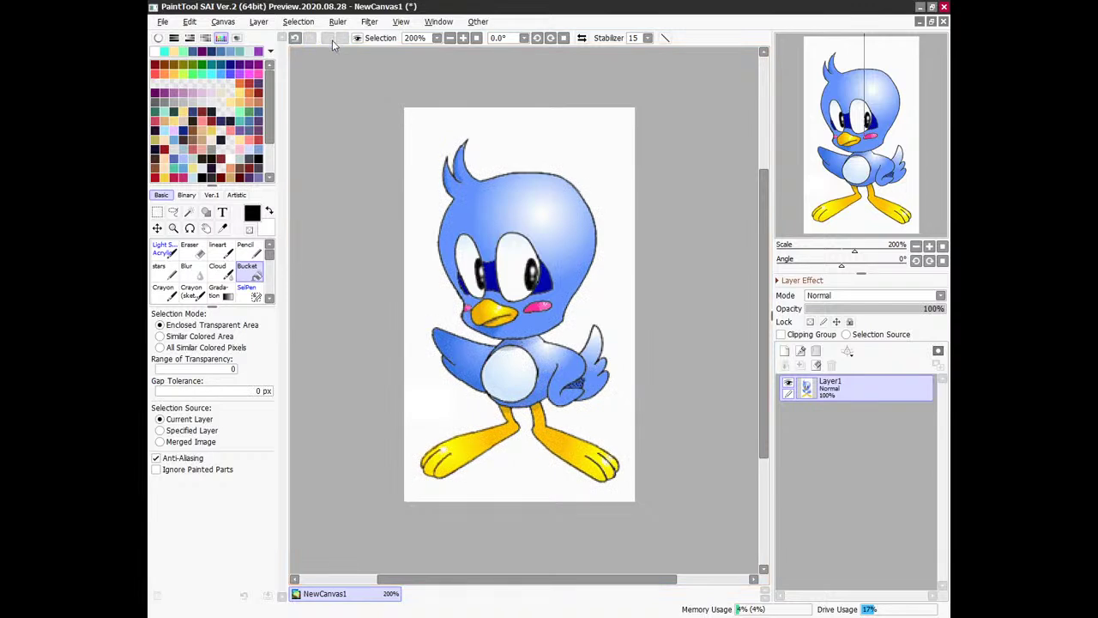
# Select the white background around Flicky with the Magic Wand in Similar Colored Area mode, redoing it so that the wing is left out.
pyautogui.click(189, 213)
pyautogui.click(484, 126)
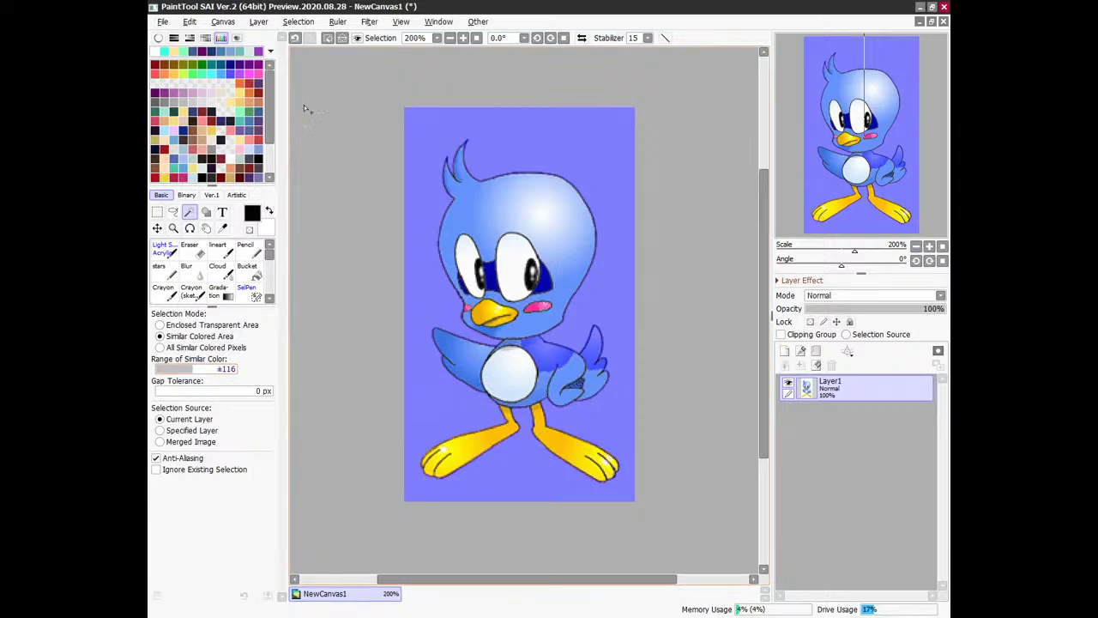
pyautogui.click(330, 40)
pyautogui.click(521, 121)
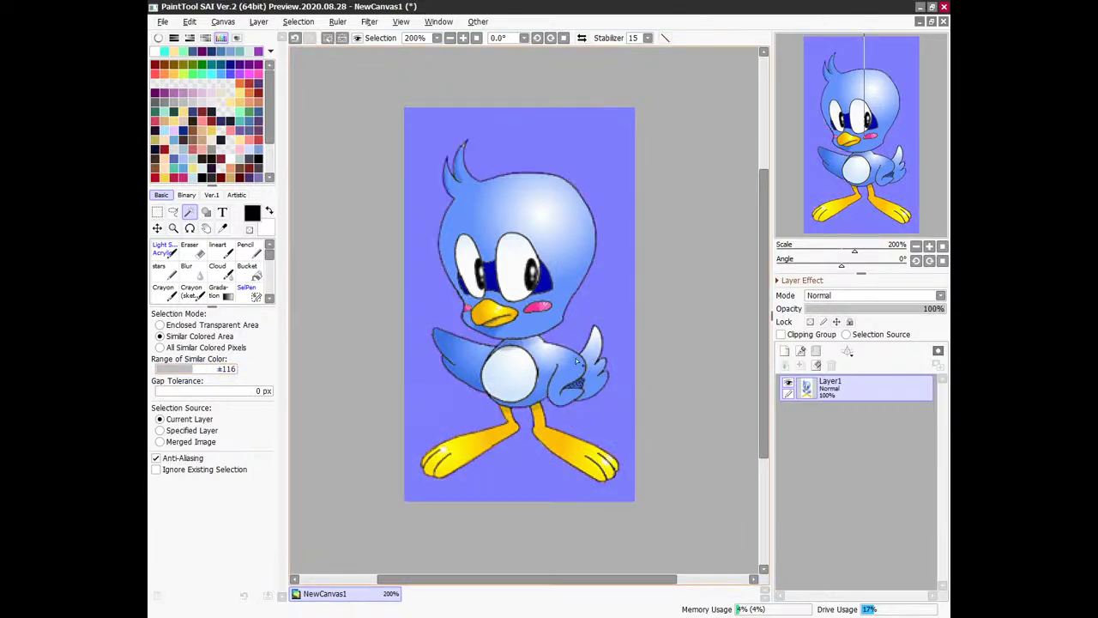
# Add a layer clipped to Layer1 and fill the inverted selection of Flicky with black using the Bucket, and deselect.
pyautogui.click(790, 354)
pyautogui.click(781, 334)
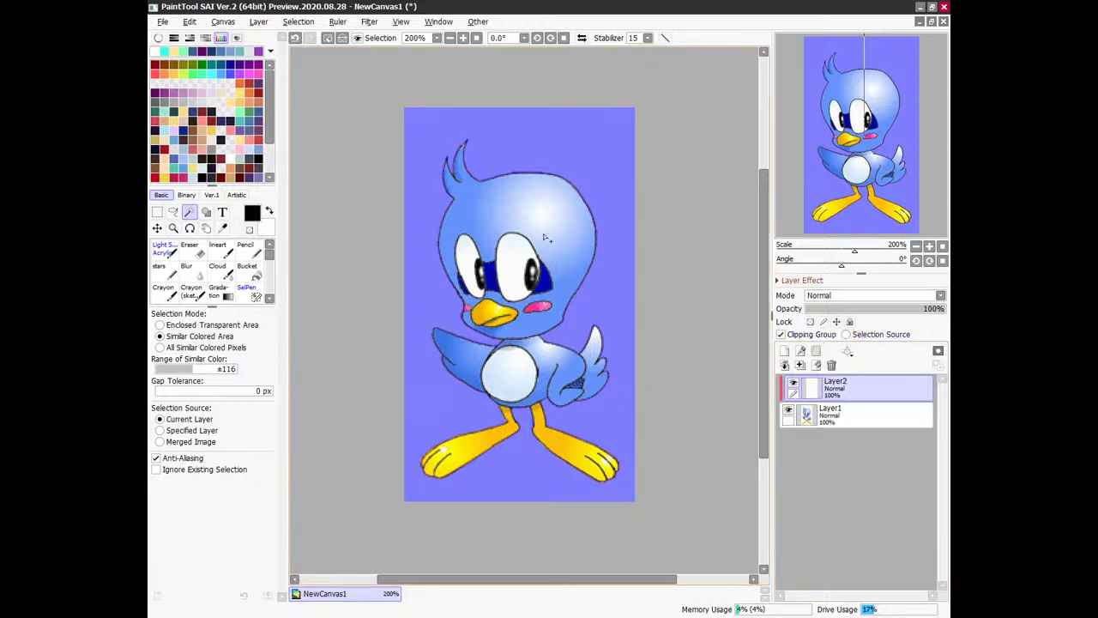
pyautogui.click(246, 270)
pyautogui.click(343, 38)
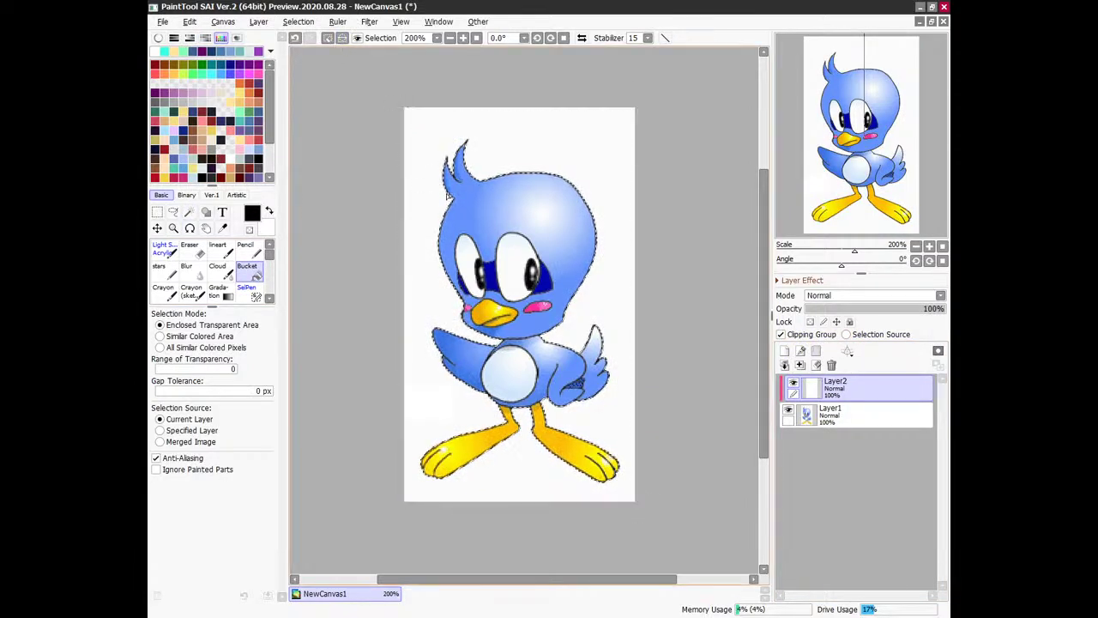
pyautogui.click(350, 179)
pyautogui.click(327, 38)
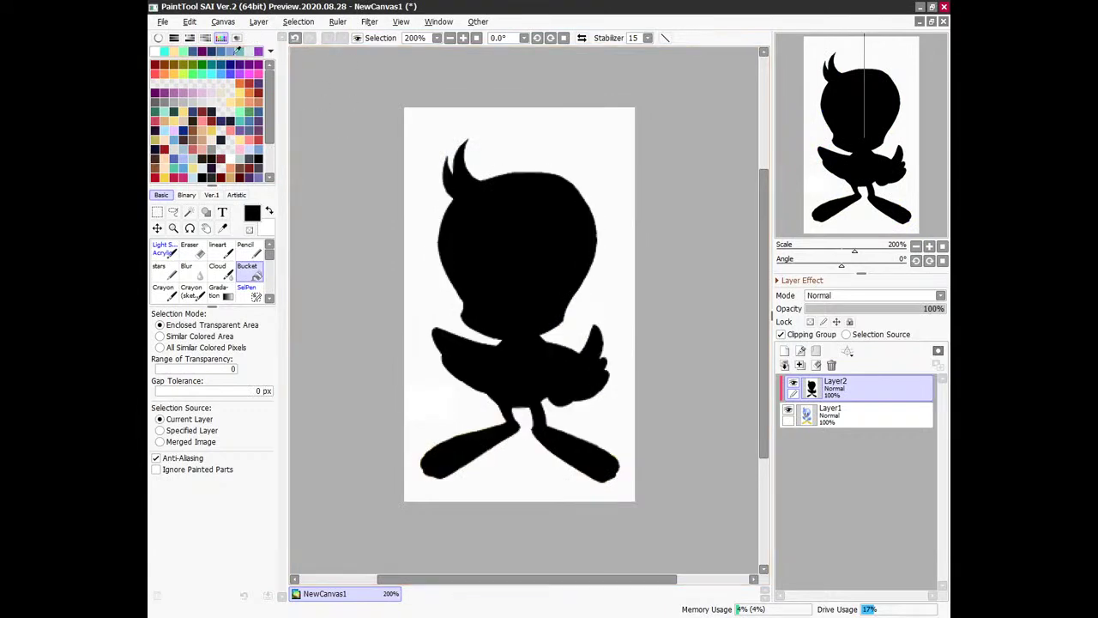
# Save the Flicky silhouette in Downloads as a PNG file named flicky 1.
pyautogui.click(158, 23)
pyautogui.click(185, 129)
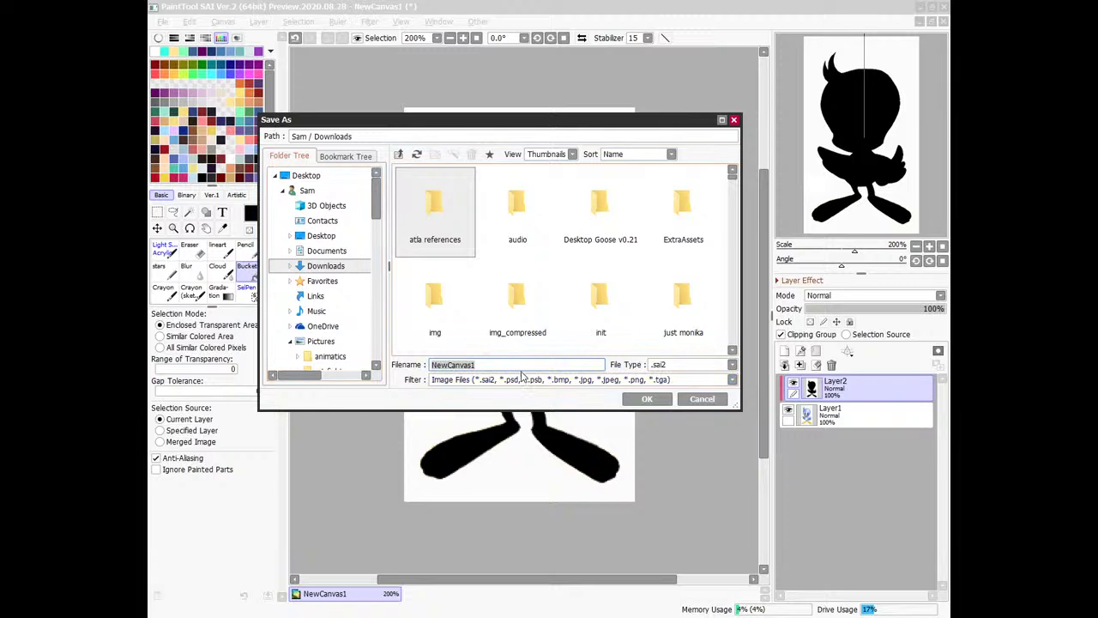
pyautogui.write('flicky 1')
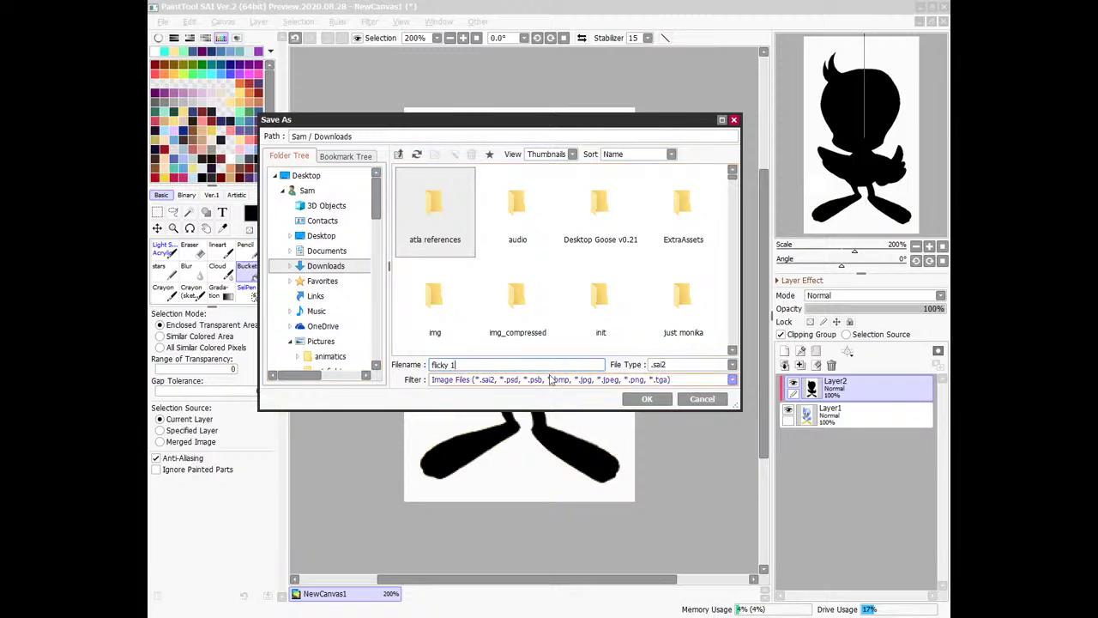
pyautogui.click(667, 368)
pyautogui.click(660, 448)
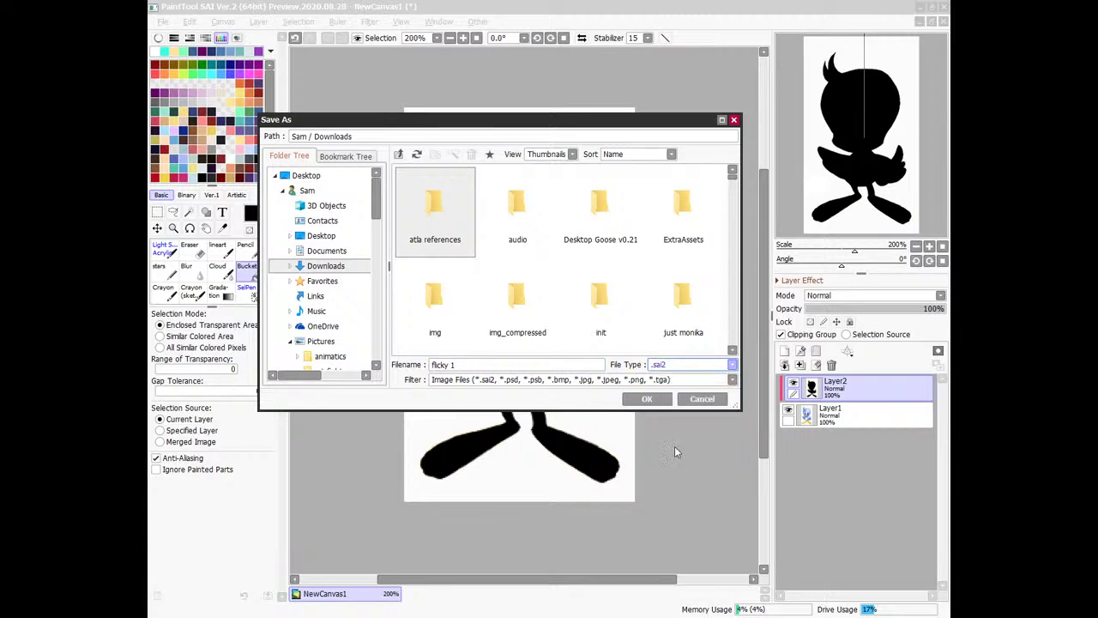
pyautogui.click(649, 400)
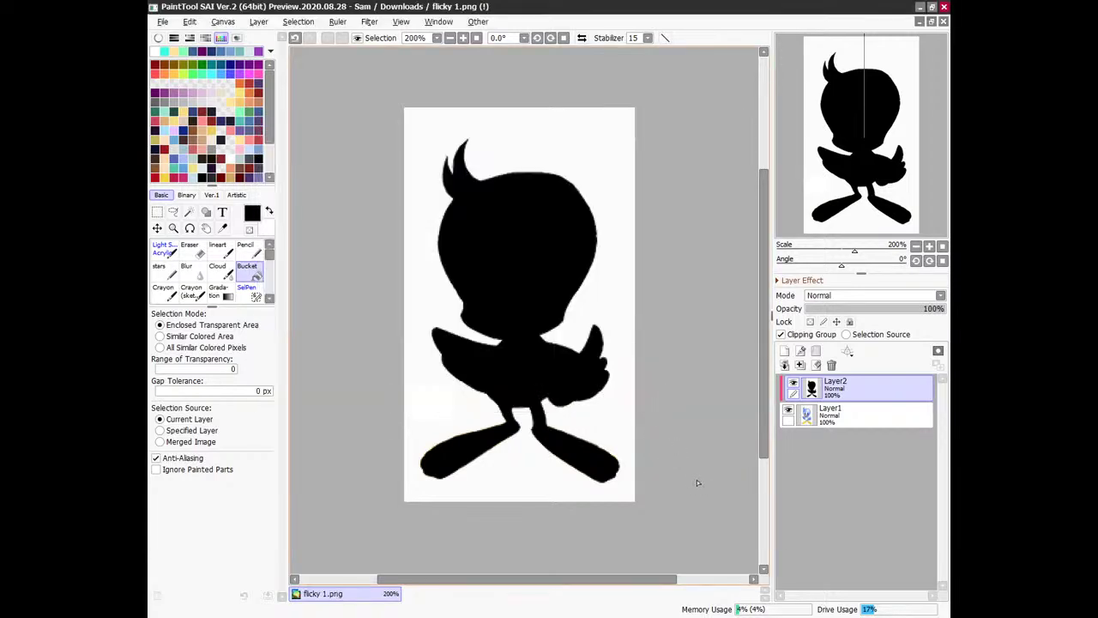
# Delete the black silhouette layer and save the coloured Flicky in Downloads as flicky 2.png.
pyautogui.moveTo(471, 613)
pyautogui.click(439, 555)
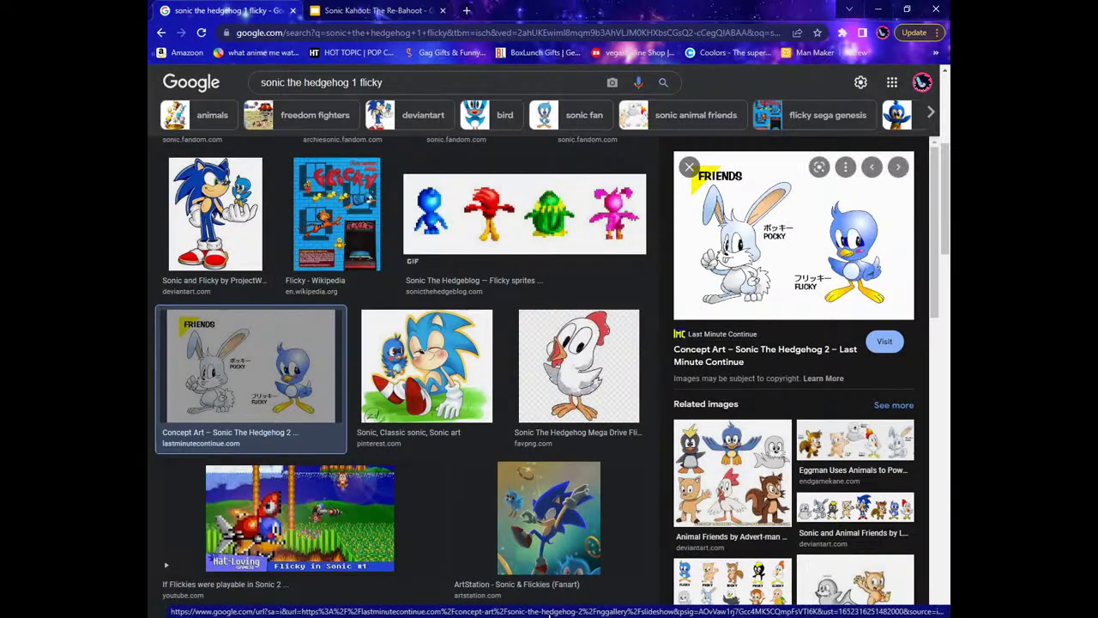
pyautogui.hotkey('alt', 'Tab')
pyautogui.hotkey('ctrl', 'z')
pyautogui.click(833, 366)
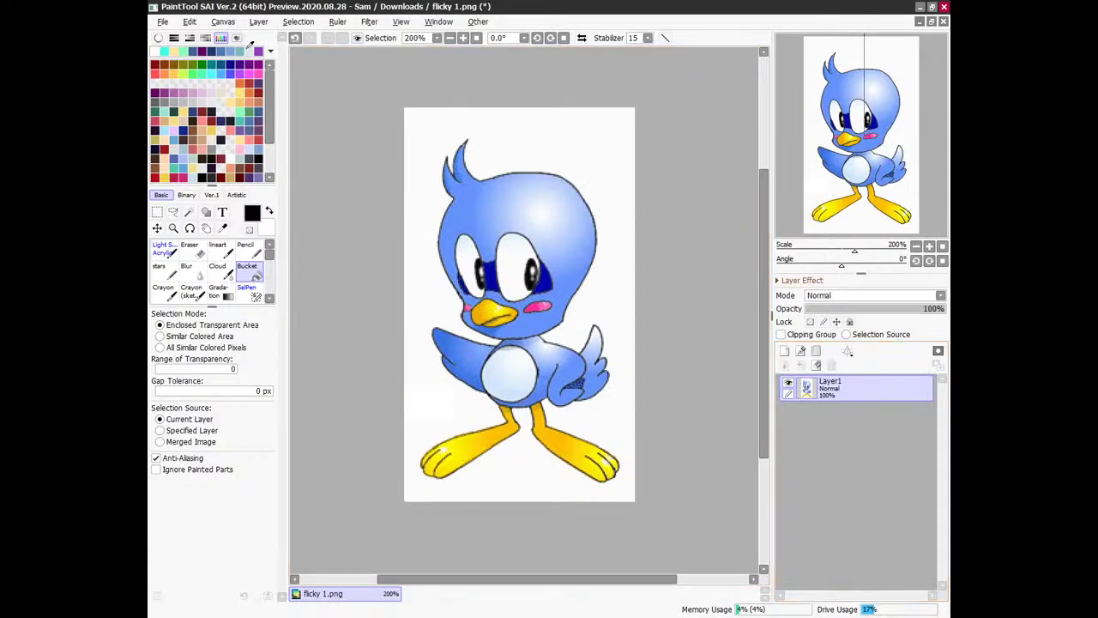
pyautogui.click(162, 21)
pyautogui.click(171, 131)
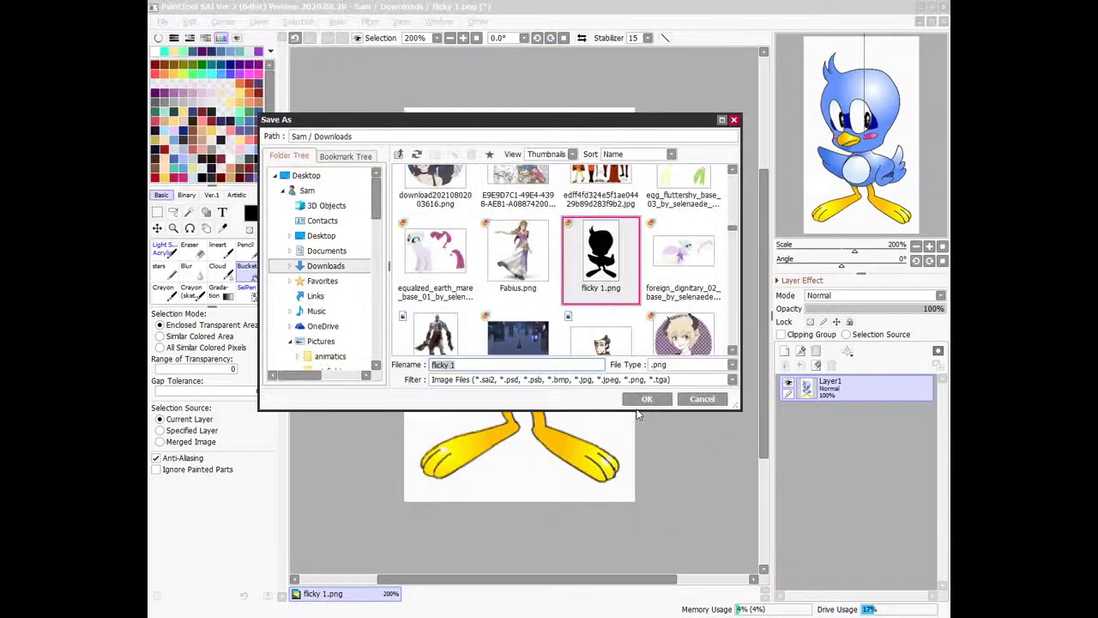
pyautogui.click(452, 365)
pyautogui.write('2')
pyautogui.press('Return')
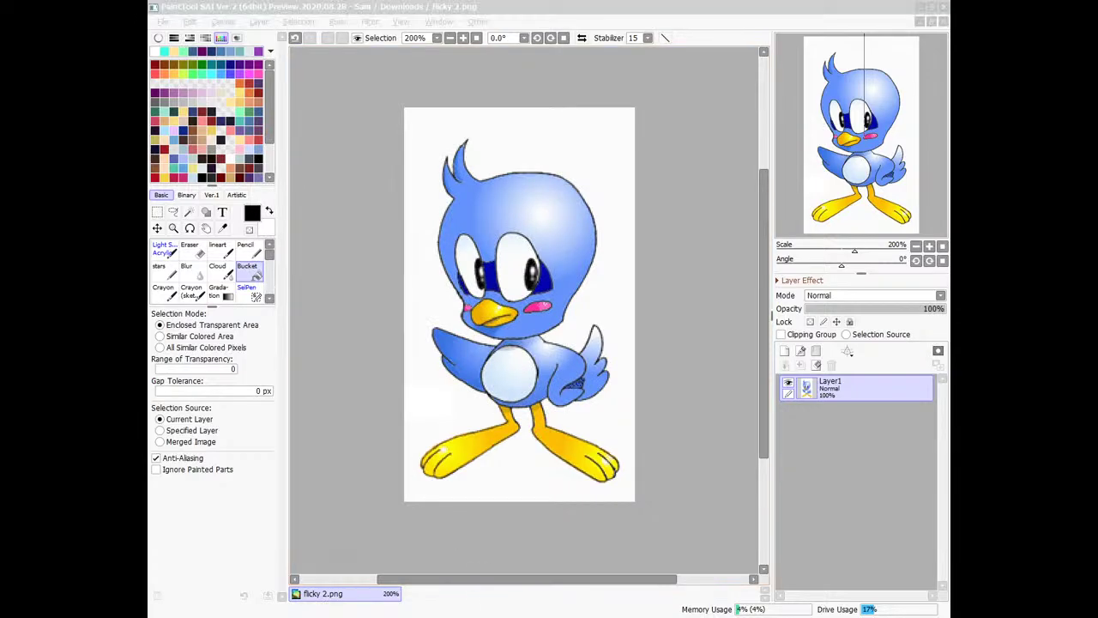
# Switch to the Sonic Kahoot presentation in Google Slides, try pasting the copied picture onto the question 7 slide, and delete it.
pyautogui.moveTo(466, 609)
pyautogui.click(459, 529)
pyautogui.click(400, 10)
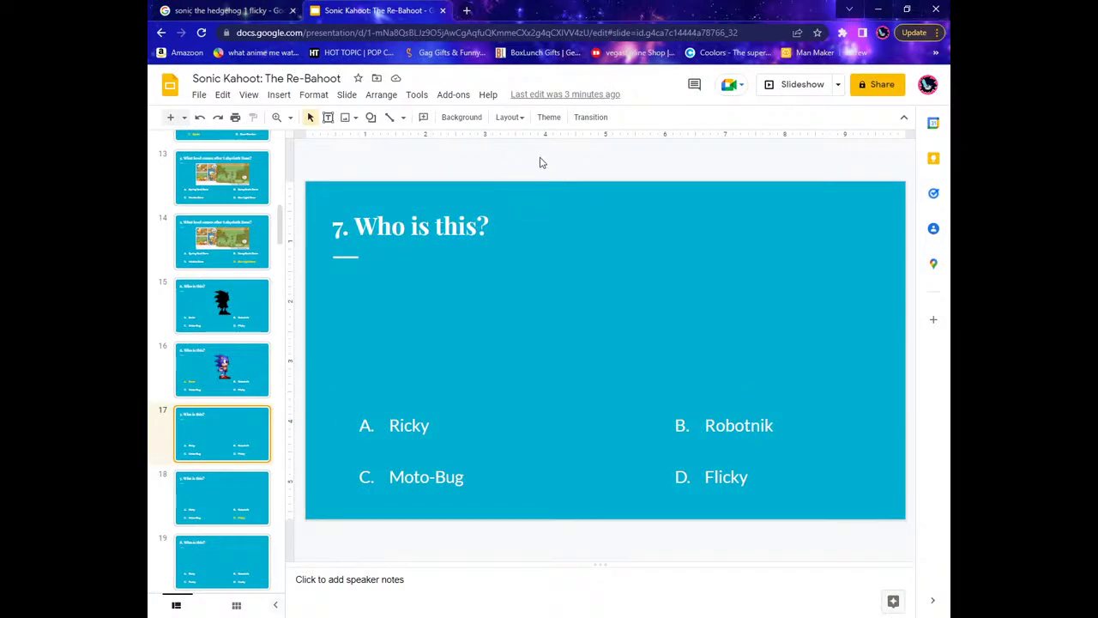
pyautogui.hotkey('ctrl', 'v')
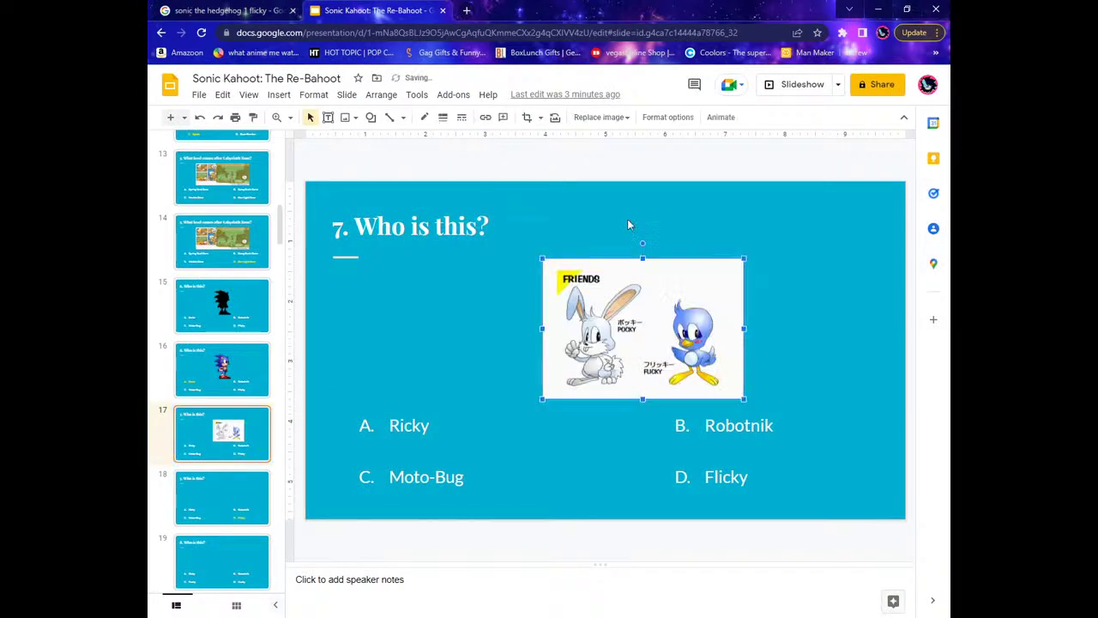
pyautogui.press('Delete')
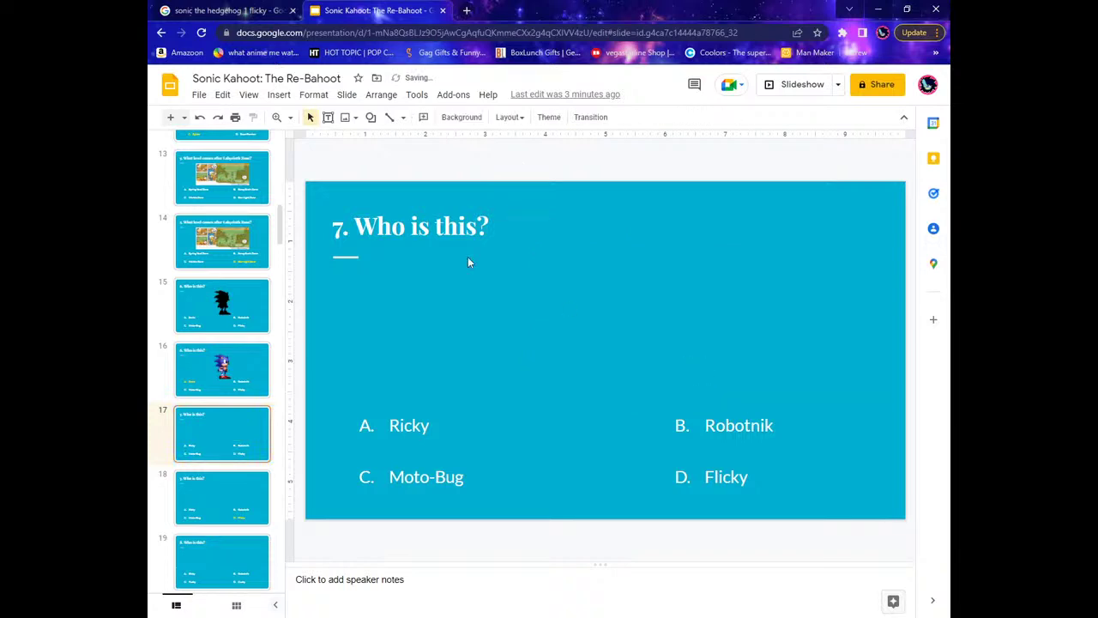
# Try inserting the flicky 1 image from Downloads on the question 7 slide, and remove it.
pyautogui.click(281, 101)
pyautogui.moveTo(295, 116)
pyautogui.click(454, 117)
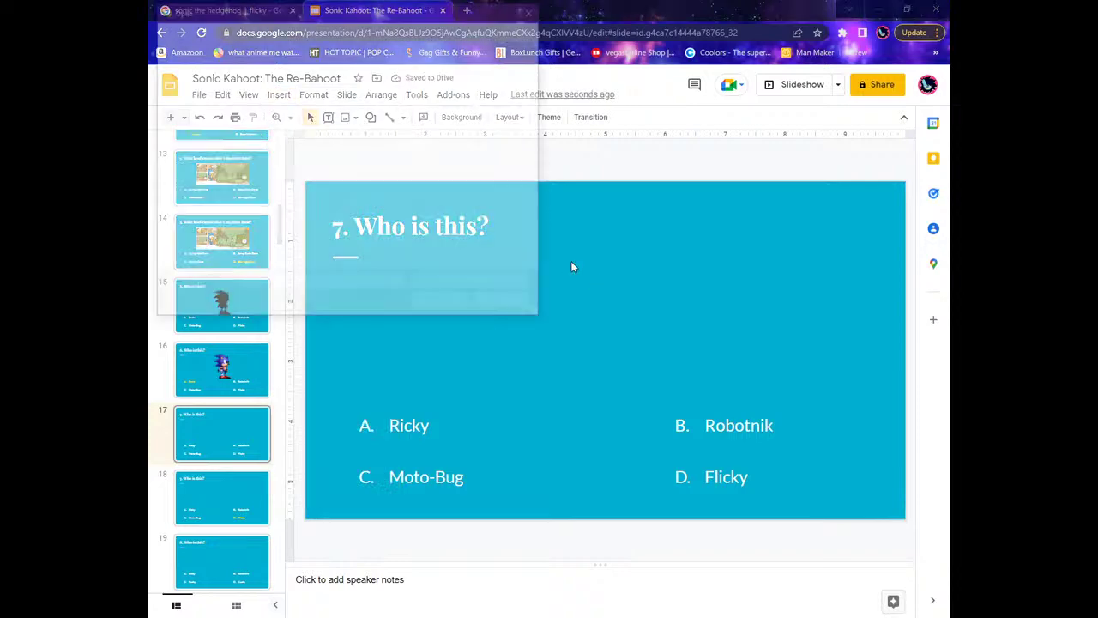
pyautogui.click(337, 110)
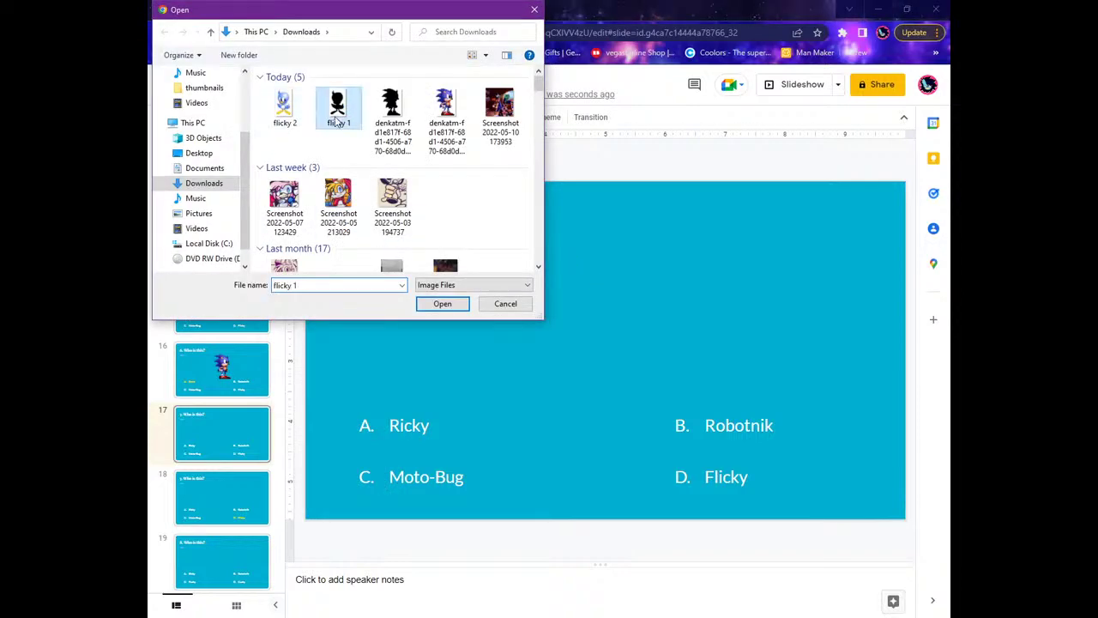
pyautogui.doubleClick(337, 112)
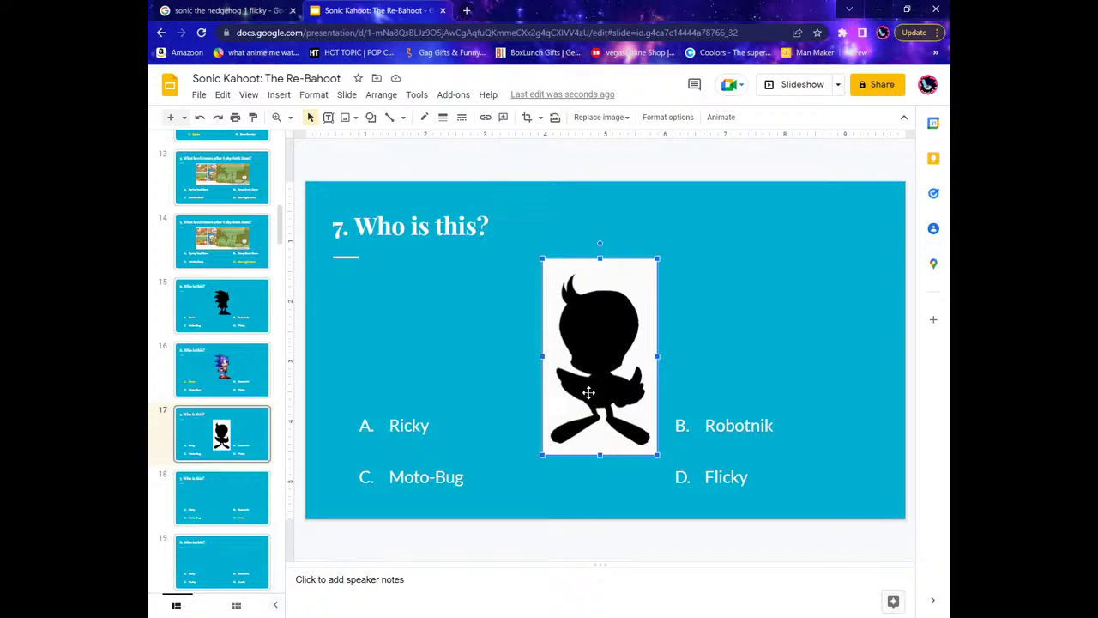
pyautogui.press('Delete')
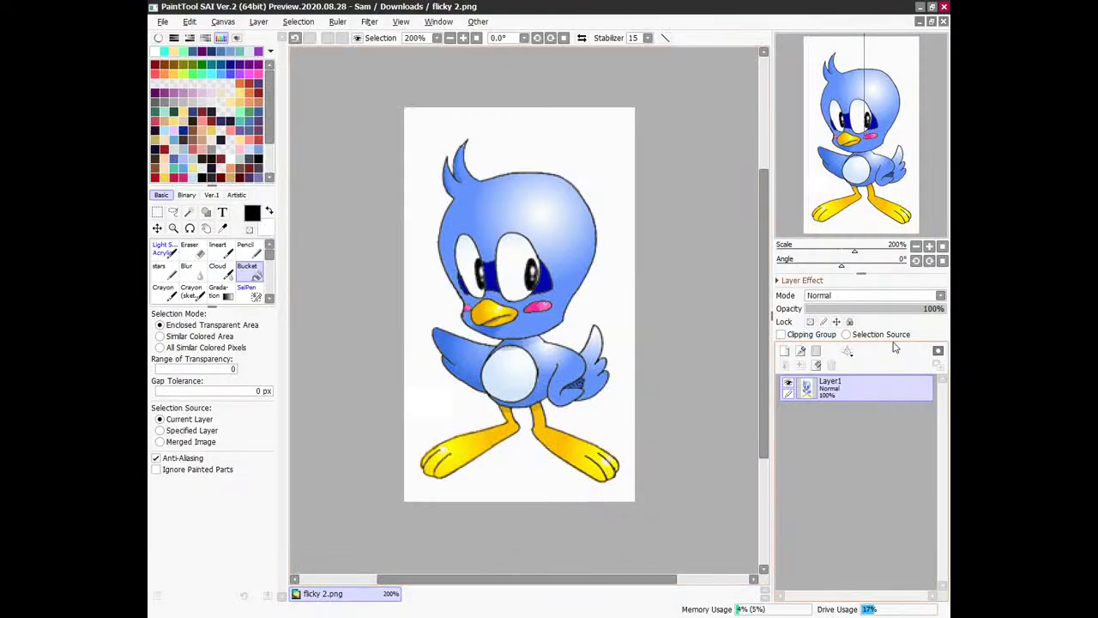
# Back in PaintTool SAI, restore the silhouette layer with its selection, and erase the background outside Flicky on Layer1 using the inverted selection.
pyautogui.click(309, 37)
pyautogui.click(310, 38)
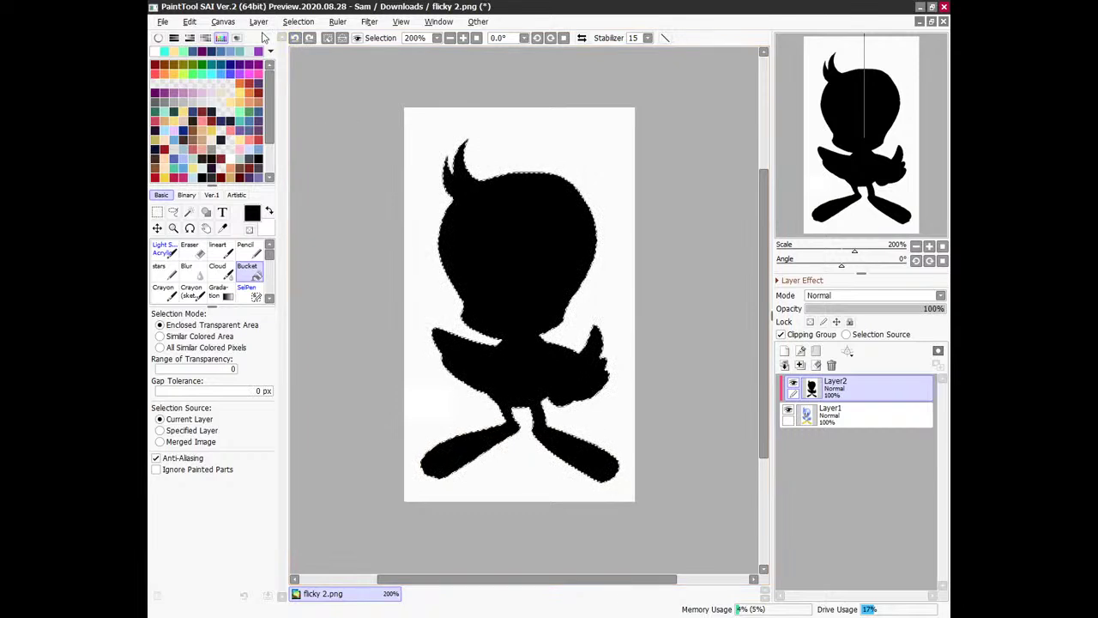
pyautogui.click(858, 415)
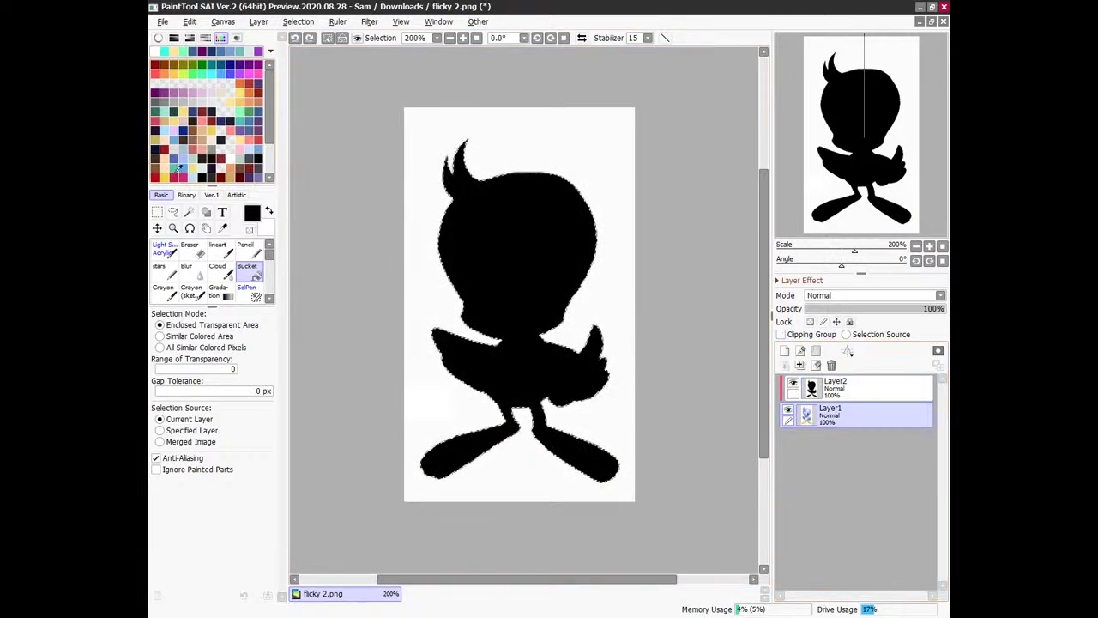
pyautogui.click(341, 38)
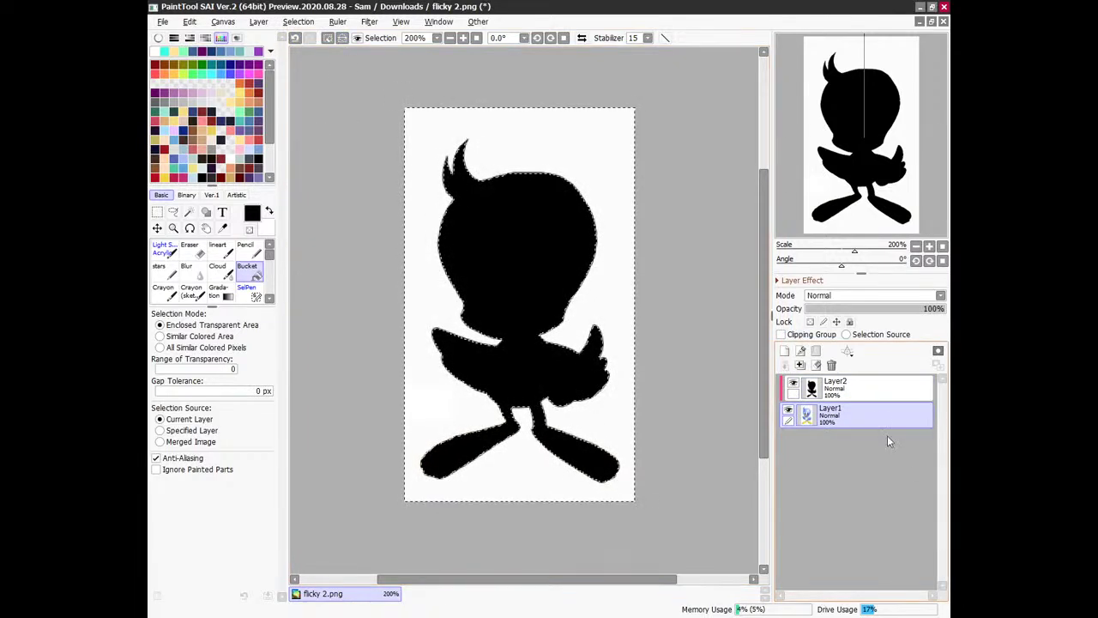
pyautogui.click(329, 37)
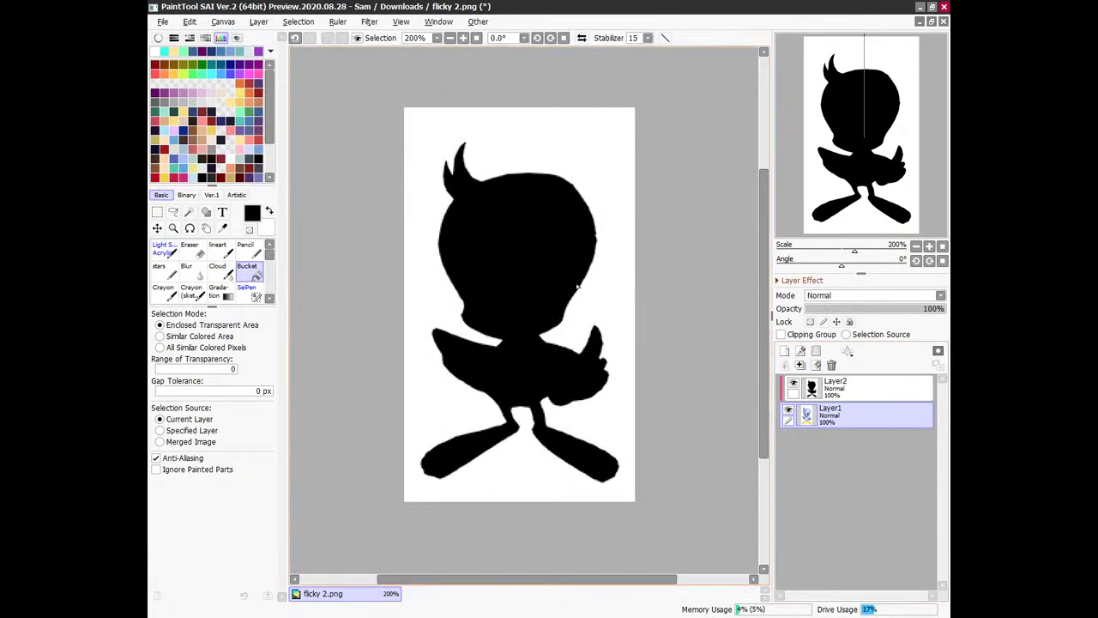
# Save the cleaned-up silhouette over the existing flicky 1.png in Downloads.
pyautogui.click(162, 22)
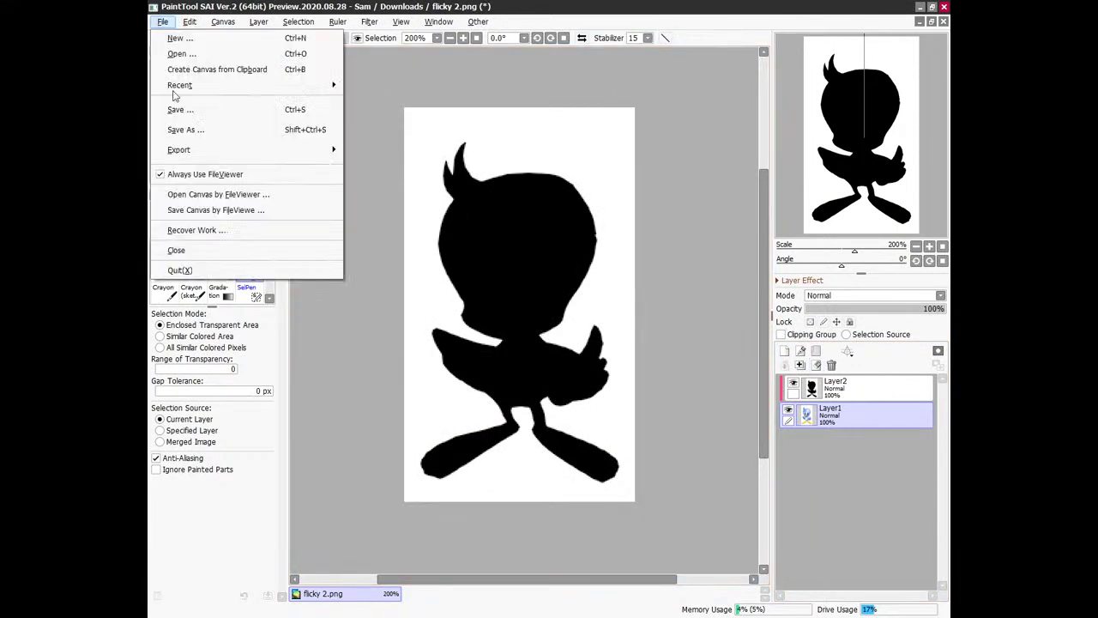
pyautogui.click(197, 133)
pyautogui.click(601, 255)
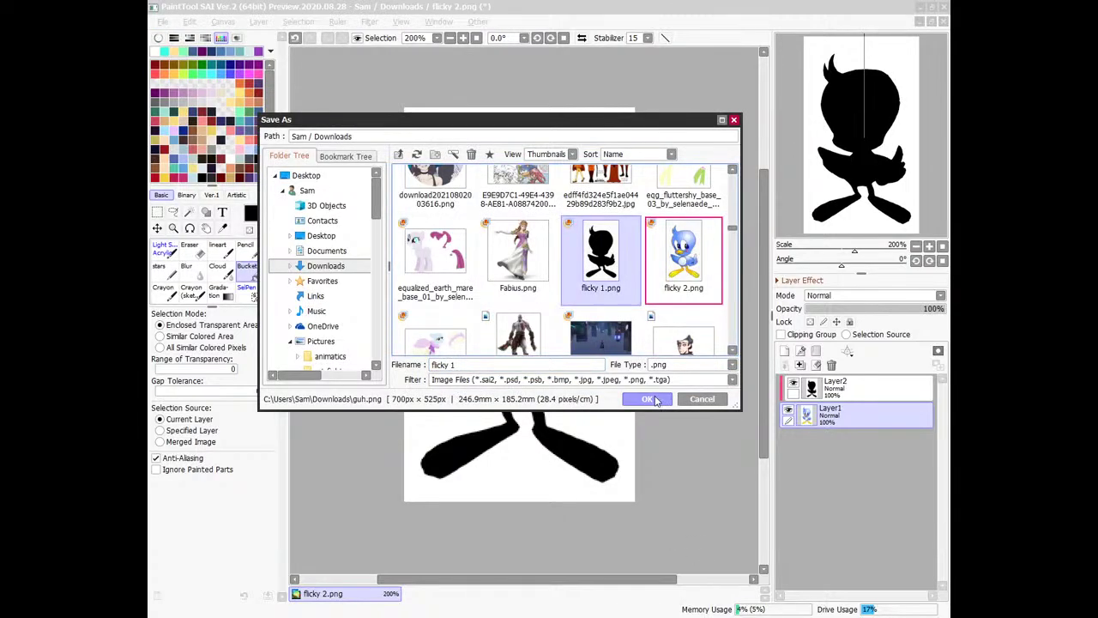
pyautogui.click(650, 399)
pyautogui.click(466, 284)
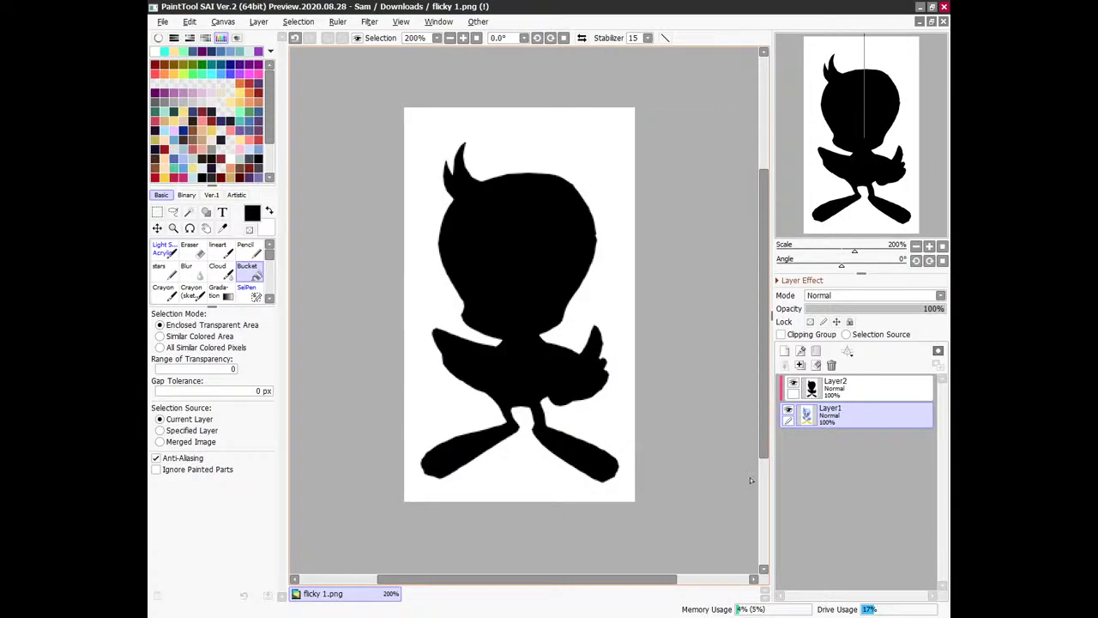
# Delete Layer2 and save the cleaned-up coloured Flicky over the existing flicky 2.png in Downloads.
pyautogui.click(845, 386)
pyautogui.click(831, 365)
pyautogui.click(162, 22)
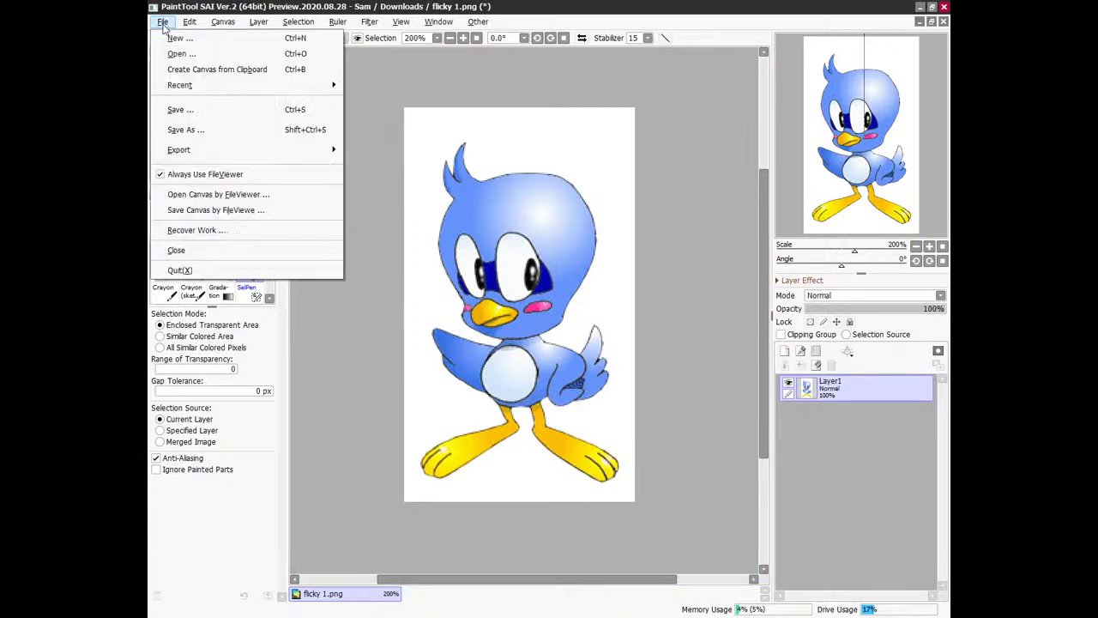
pyautogui.click(185, 130)
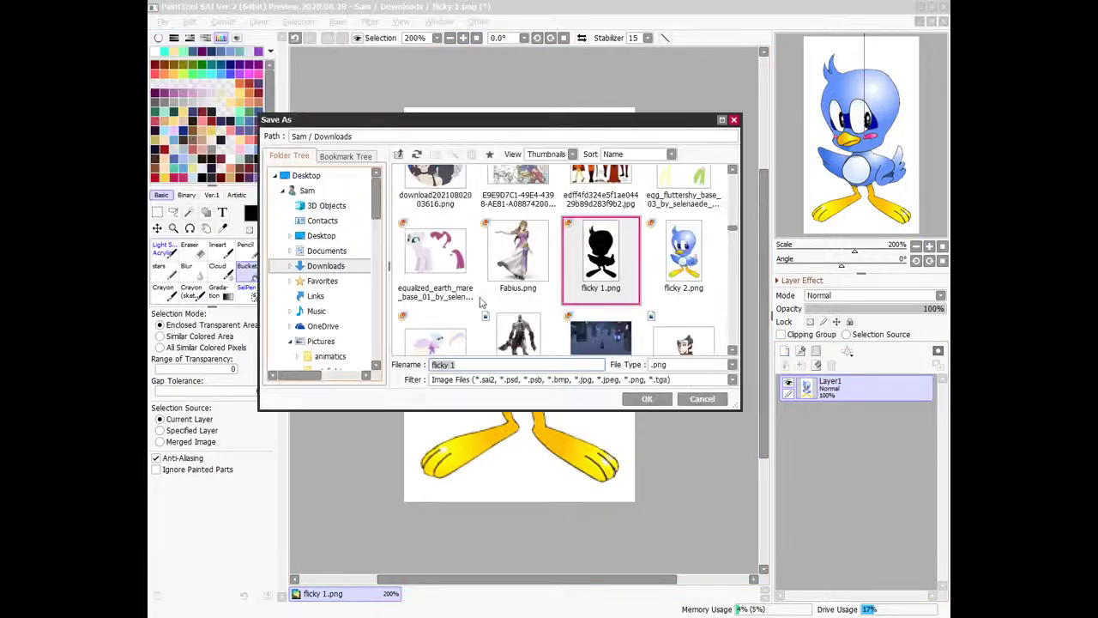
pyautogui.click(683, 234)
pyautogui.doubleClick(684, 272)
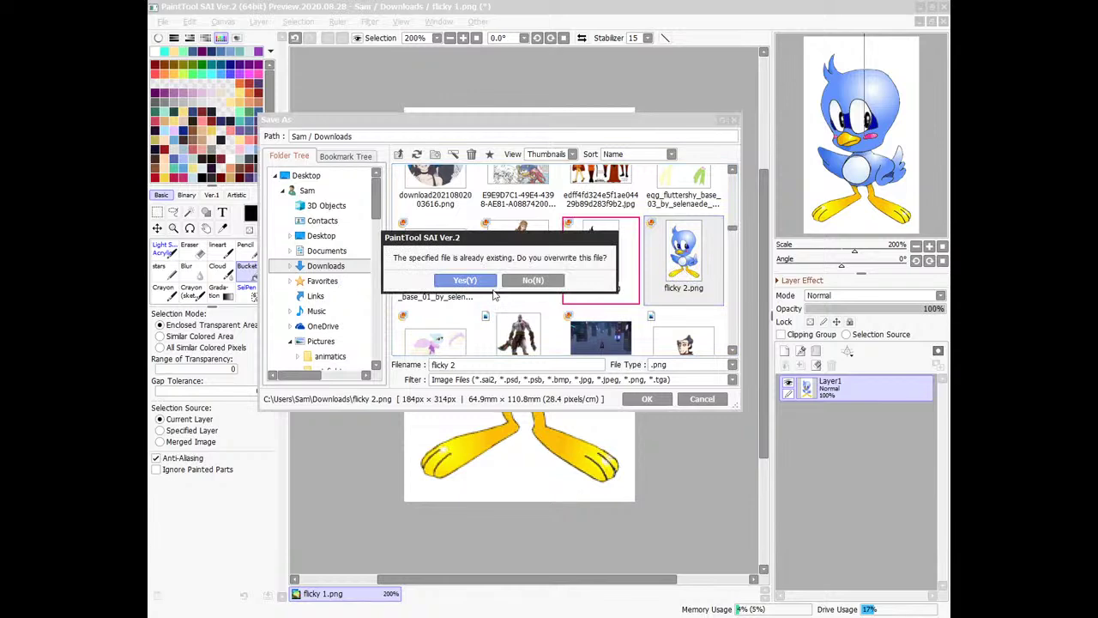
pyautogui.press('Return')
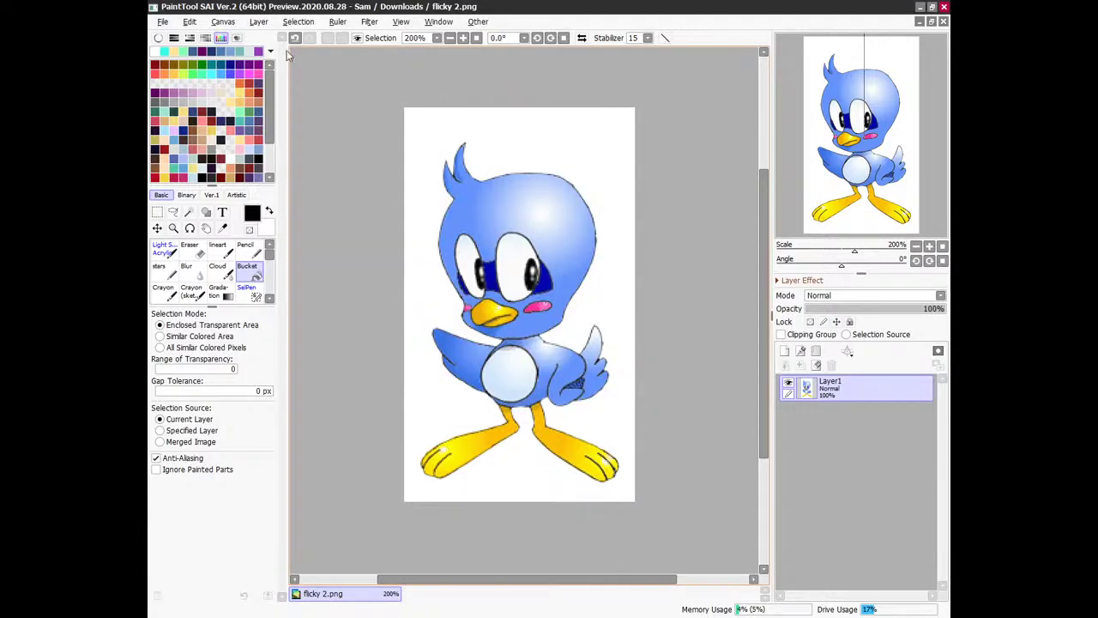
pyautogui.click(162, 21)
pyautogui.click(176, 53)
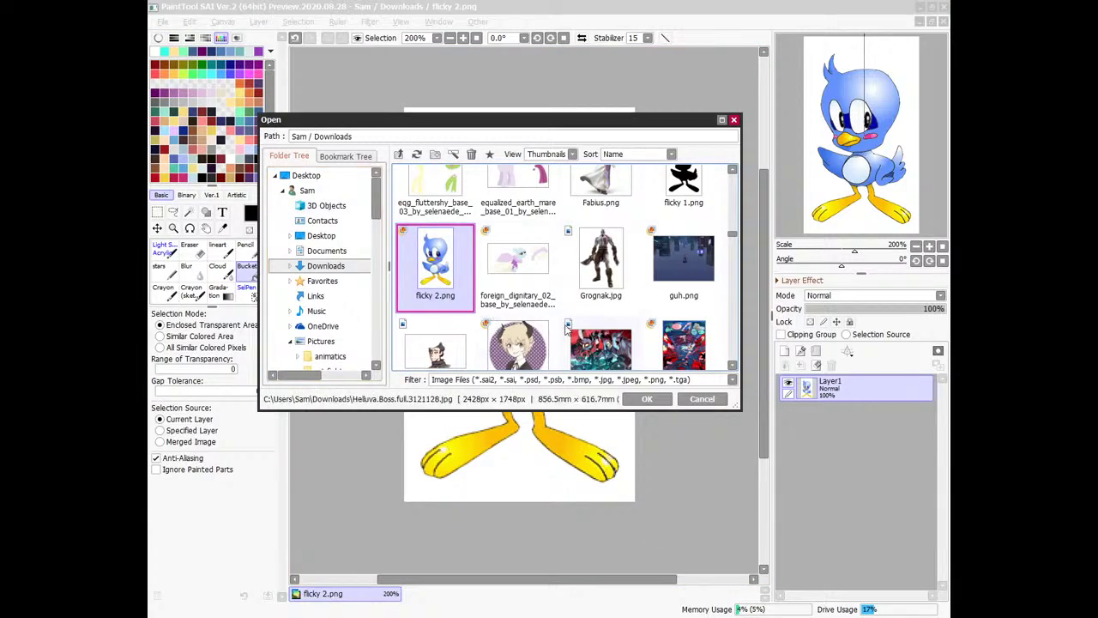
pyautogui.click(734, 120)
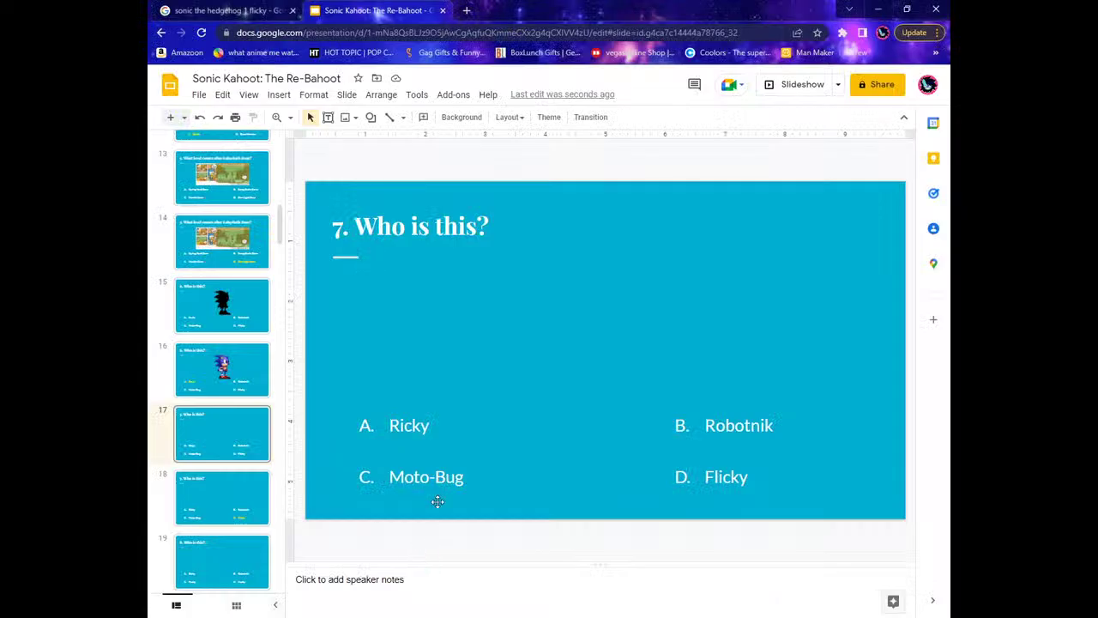
# Back in Google Slides, try the re-saved flicky 1 image from Downloads on the question 7 slide, and delete it.
pyautogui.click(203, 455)
pyautogui.click(278, 95)
pyautogui.moveTo(300, 115)
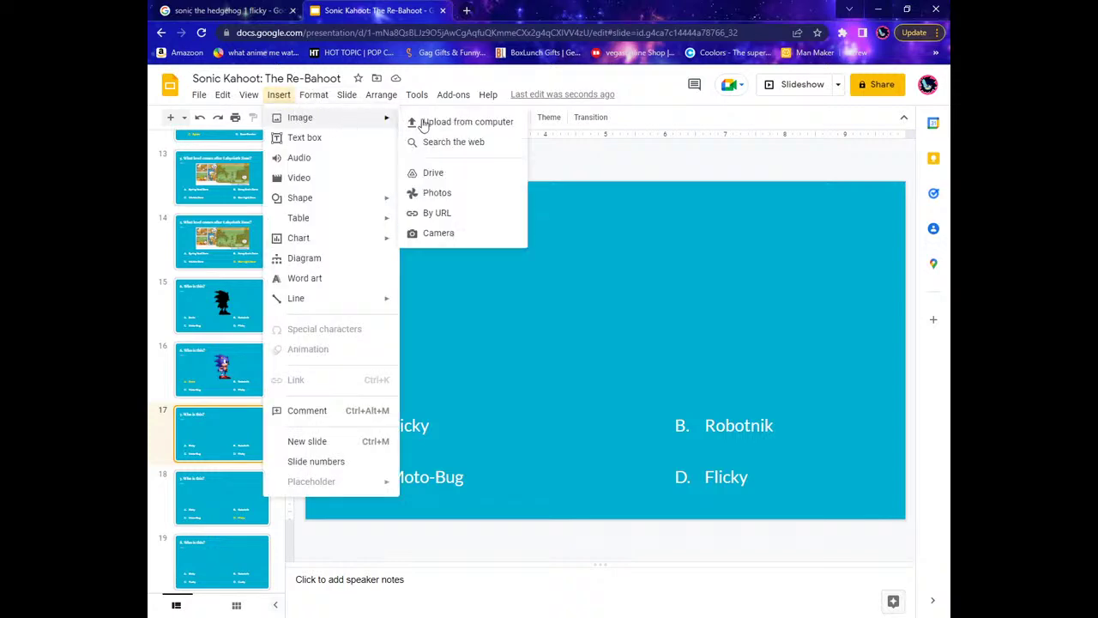
pyautogui.click(422, 122)
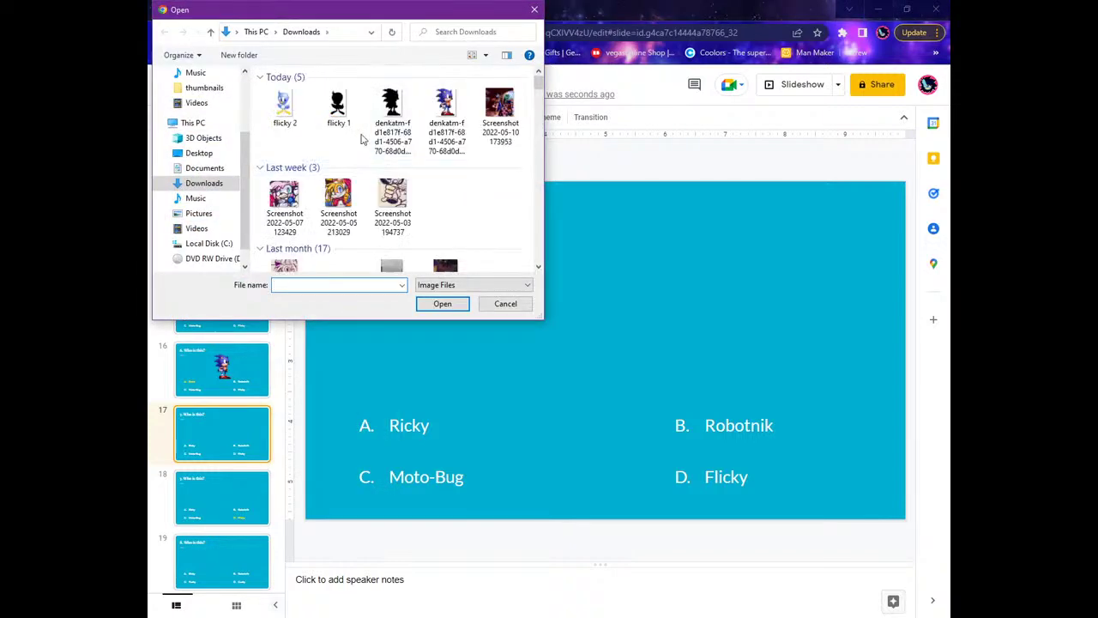
pyautogui.doubleClick(342, 123)
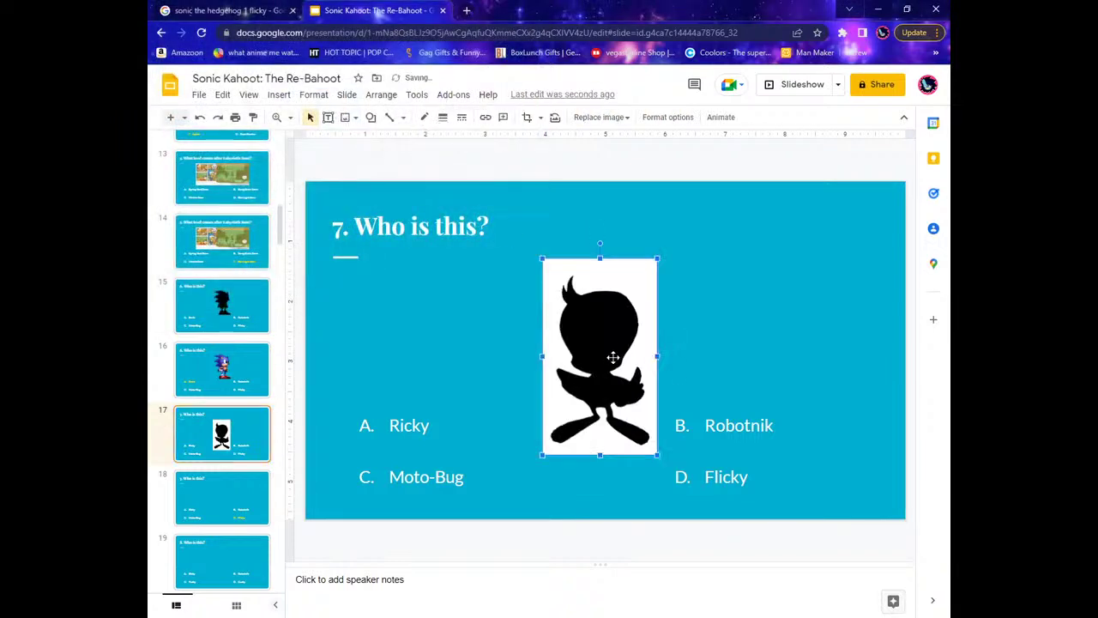
pyautogui.press('Delete')
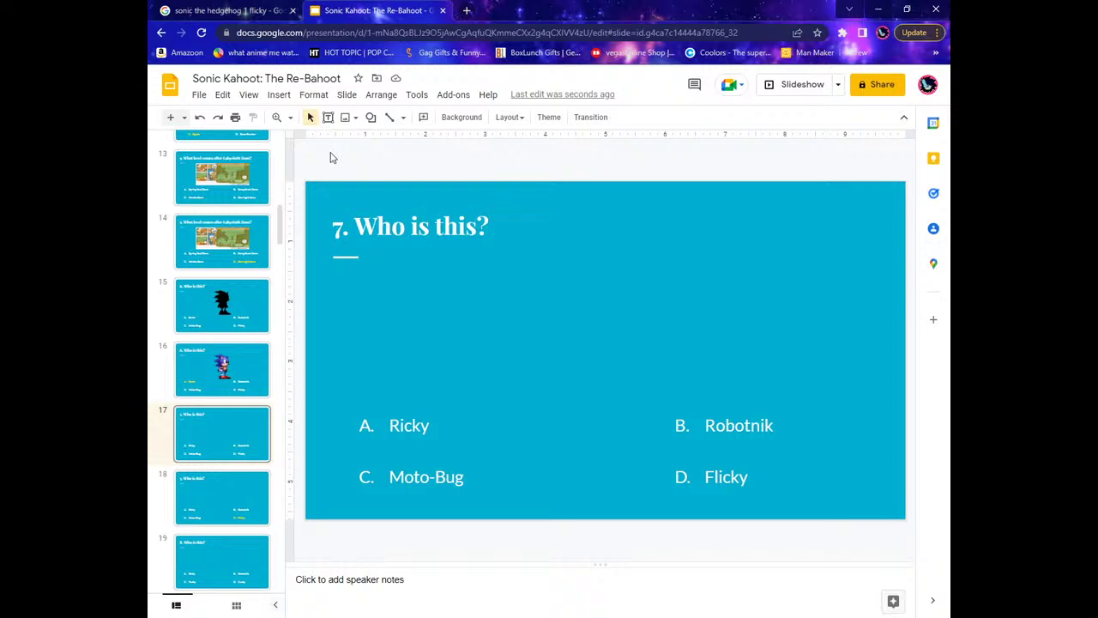
pyautogui.click(279, 95)
pyautogui.moveTo(299, 116)
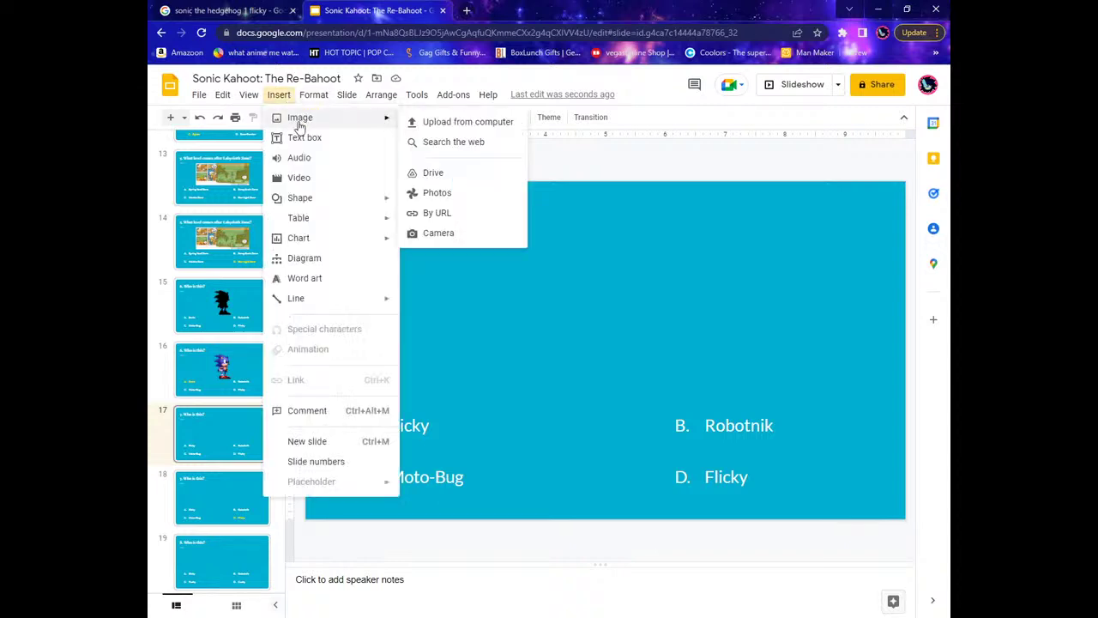
pyautogui.click(452, 130)
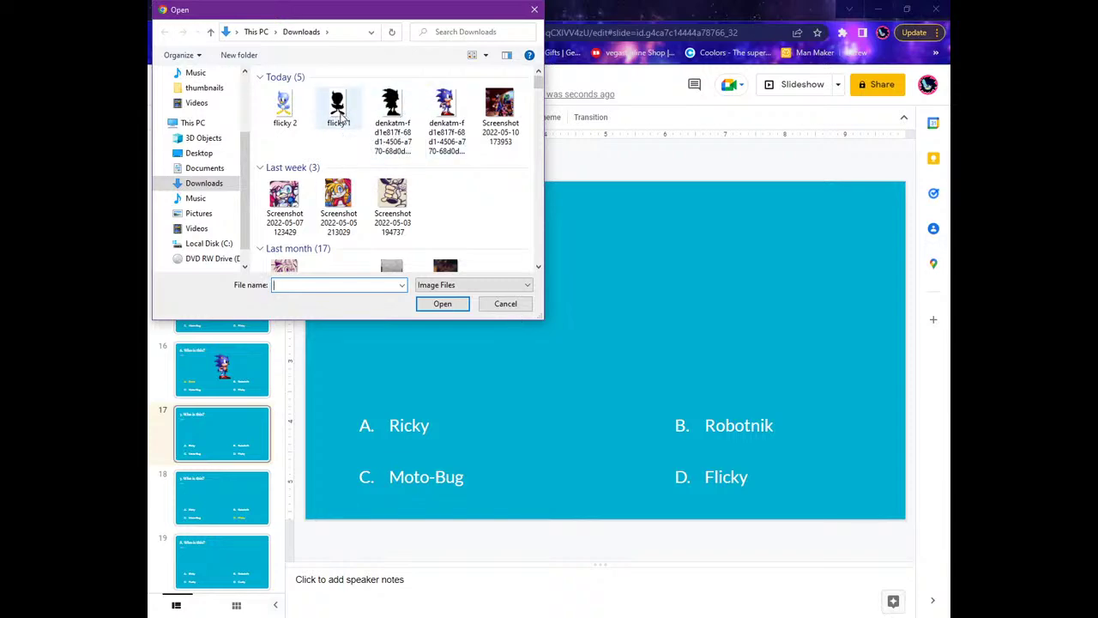
pyautogui.click(506, 303)
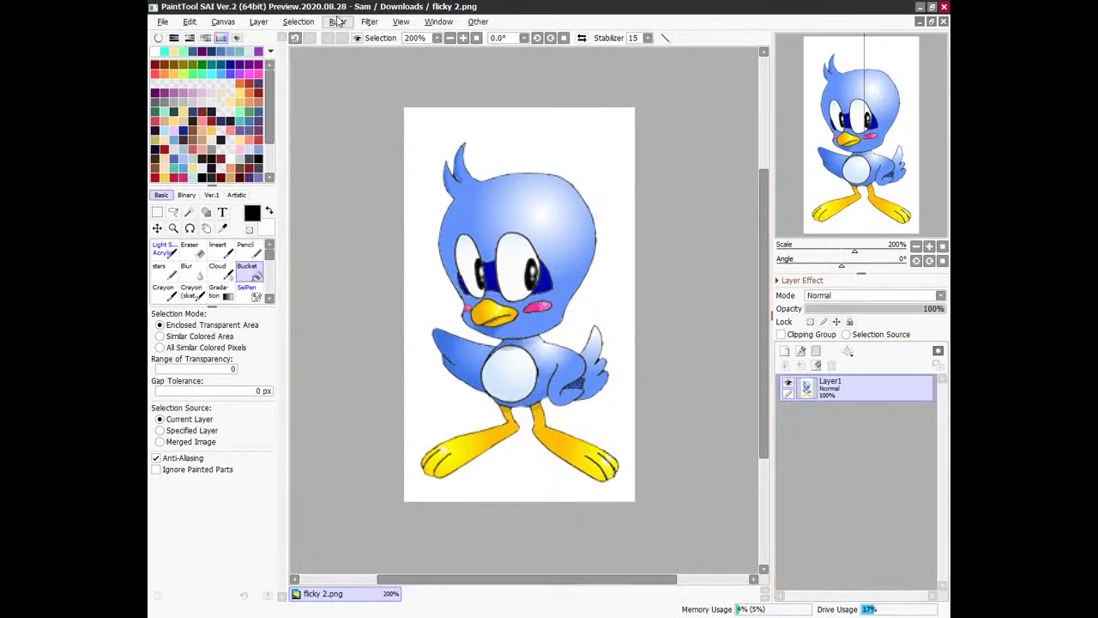
# Switch to PaintTool SAI, undo the deletion of the silhouette Layer2, and hide it with Layer1 made active.
pyautogui.click(296, 39)
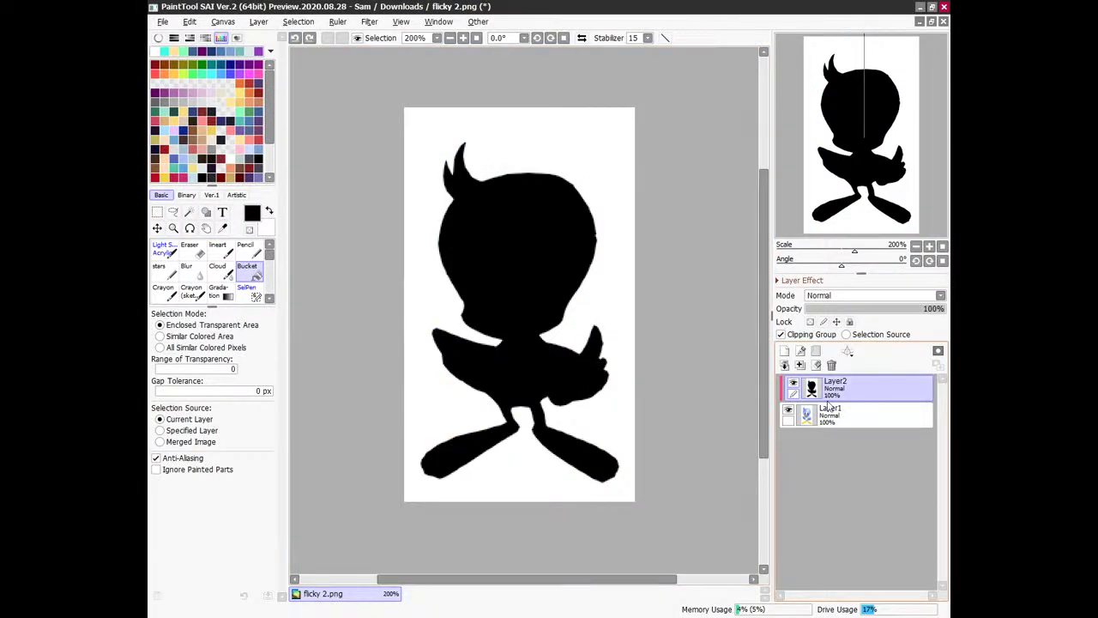
pyautogui.click(791, 386)
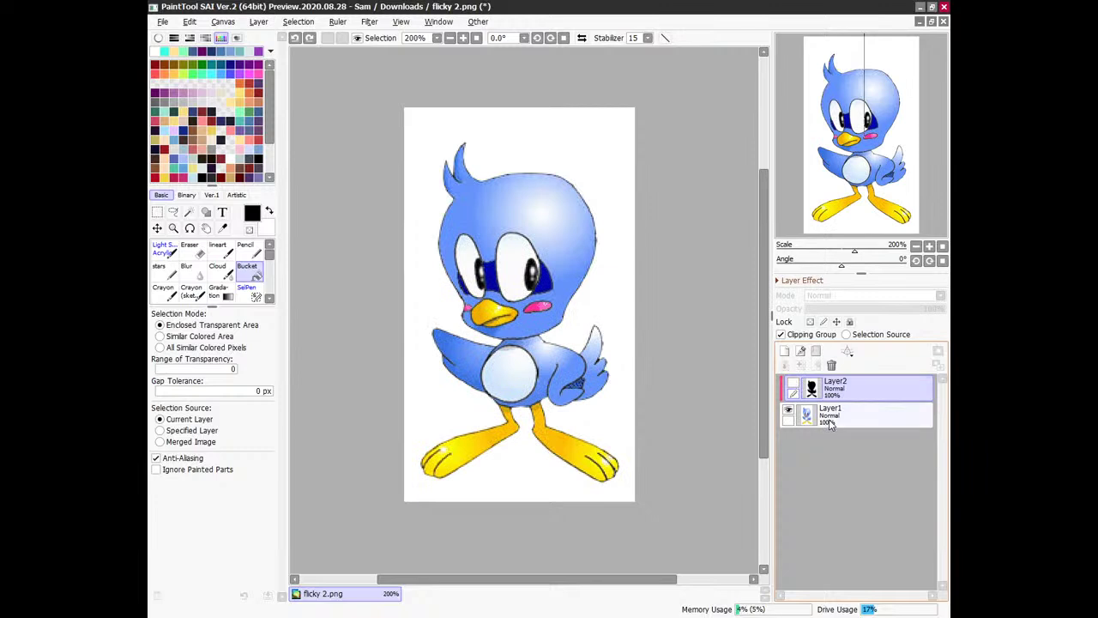
pyautogui.click(822, 426)
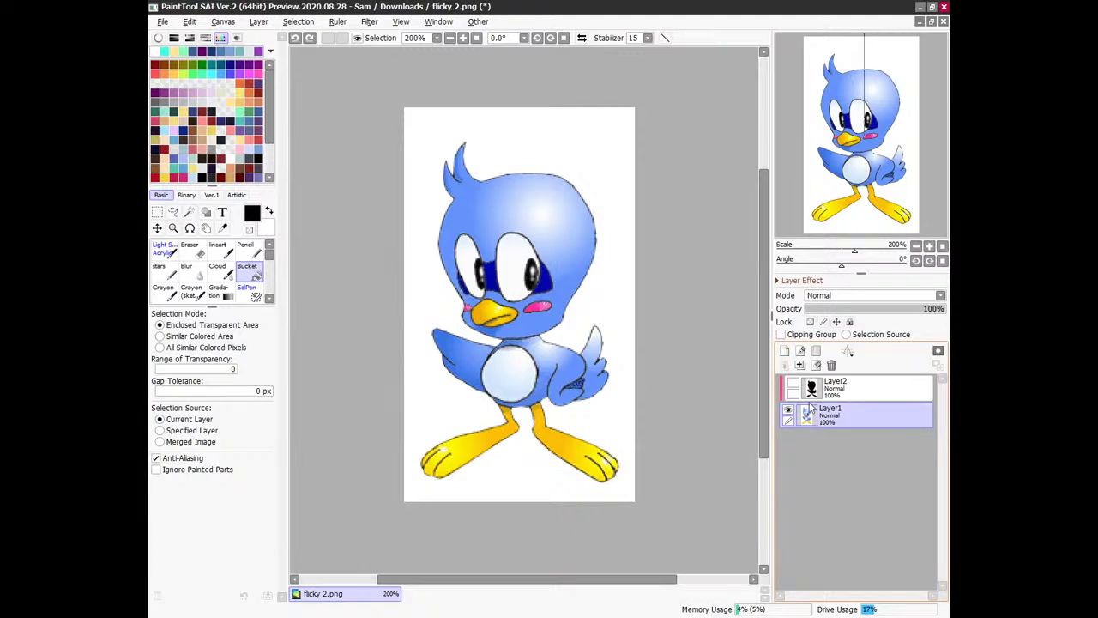
# Try black pencil strokes on a new layer beneath Layer1 to test the background's transparency, and delete that layer.
pyautogui.click(785, 352)
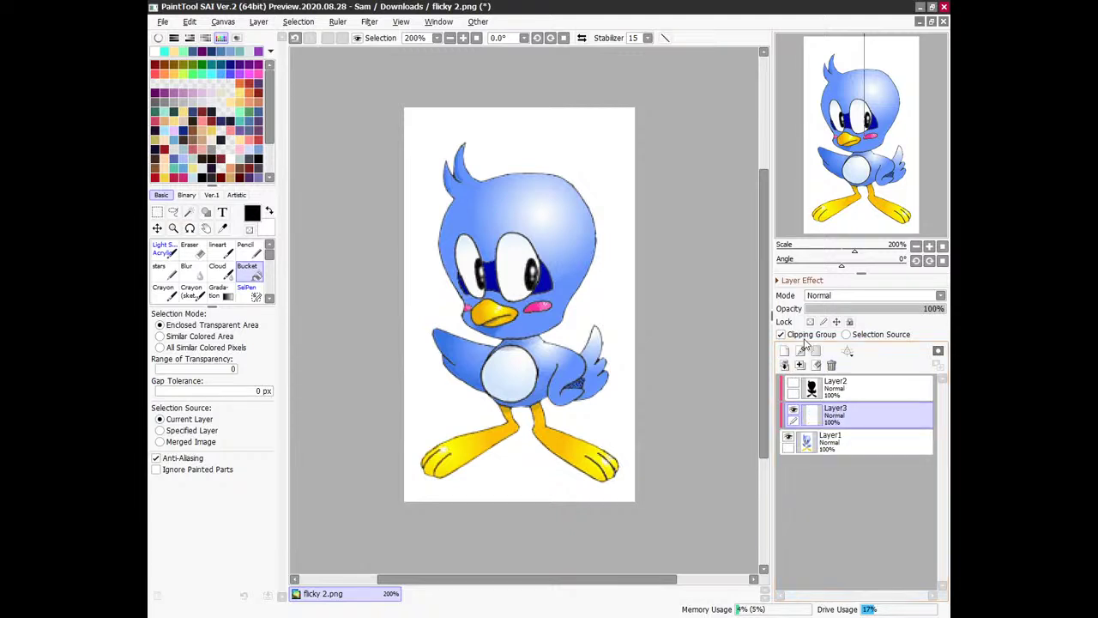
pyautogui.moveTo(815, 414); pyautogui.dragTo(815, 468)
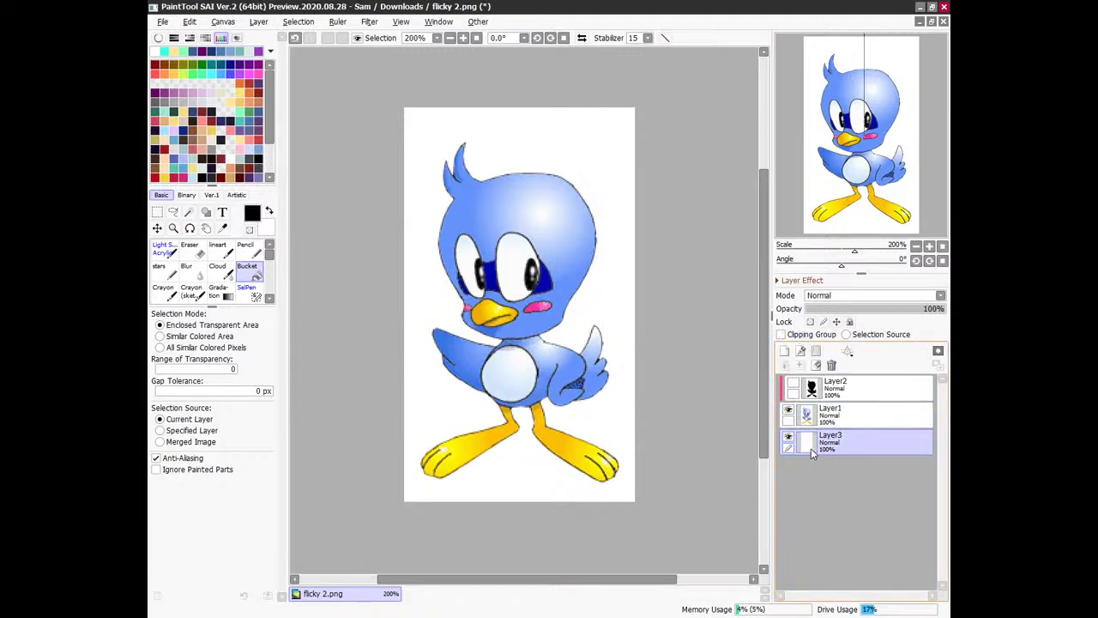
pyautogui.click(245, 250)
pyautogui.moveTo(508, 140); pyautogui.dragTo(400, 232)
pyautogui.moveTo(493, 163); pyautogui.dragTo(652, 197)
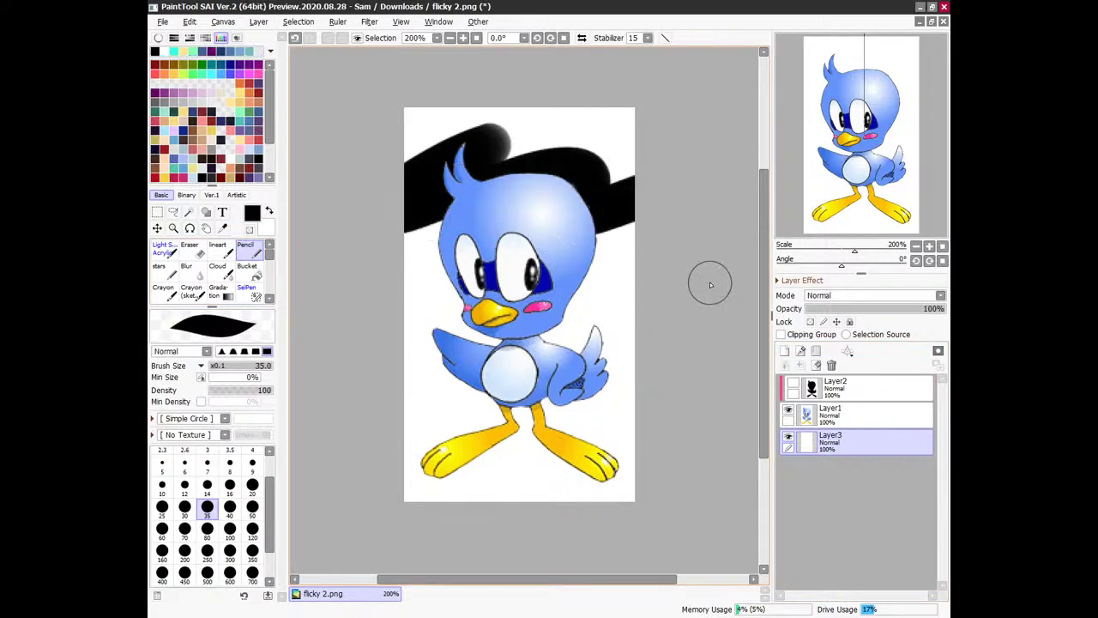
pyautogui.click(831, 365)
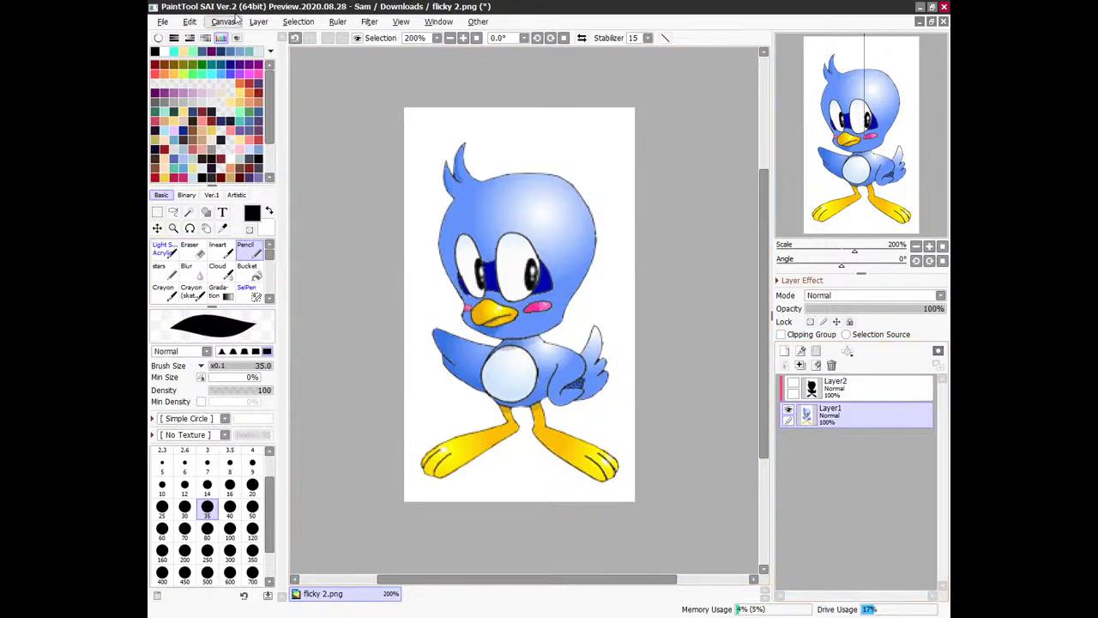
pyautogui.click(164, 22)
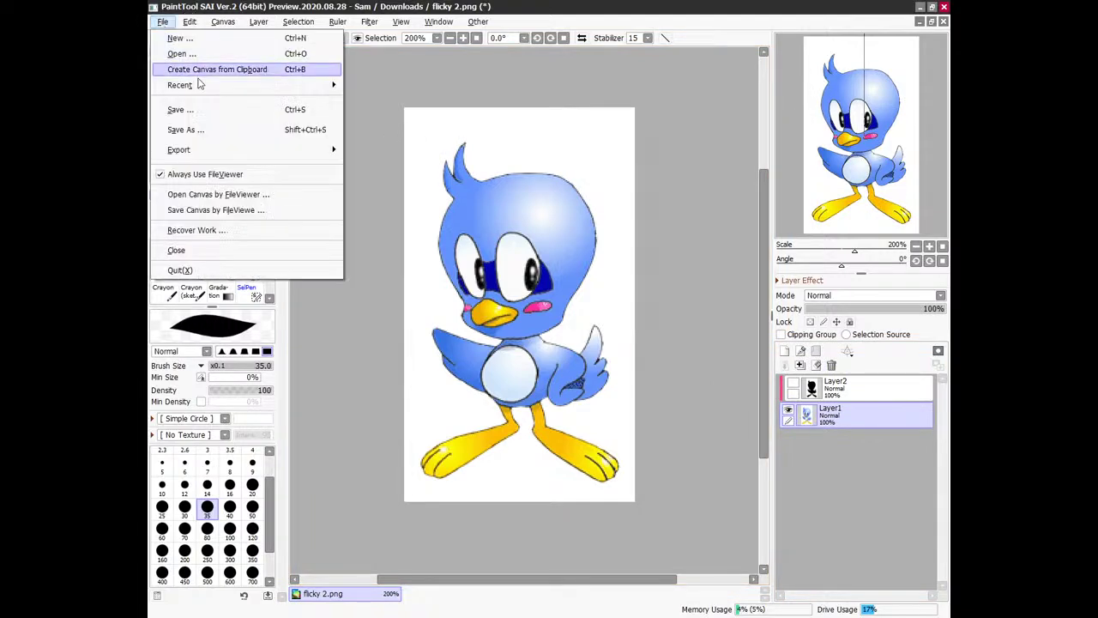
pyautogui.click(209, 130)
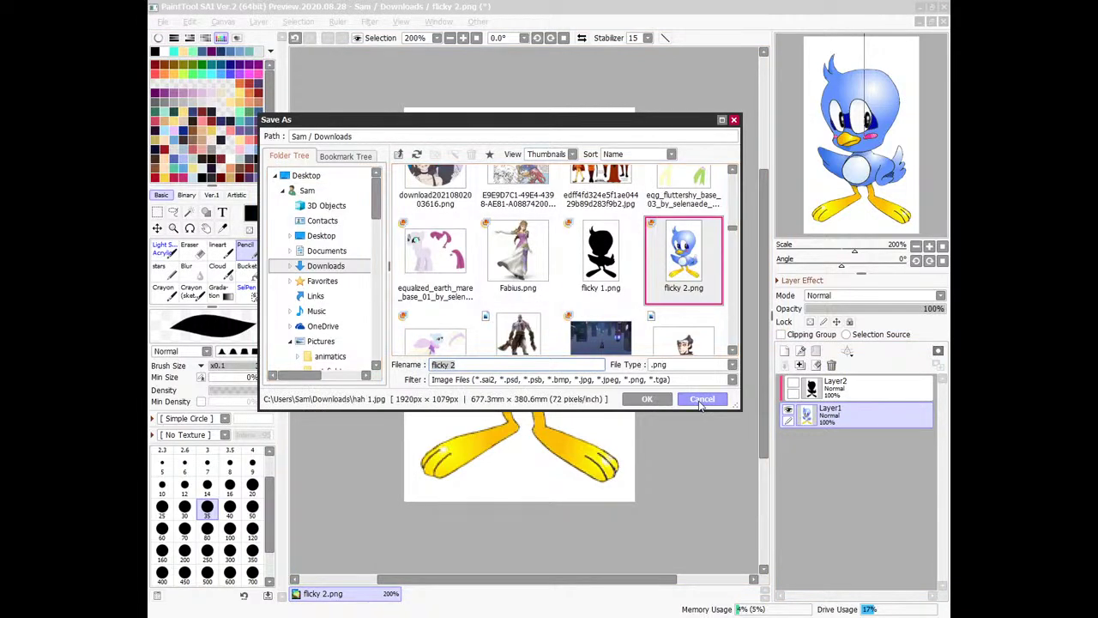
pyautogui.click(666, 403)
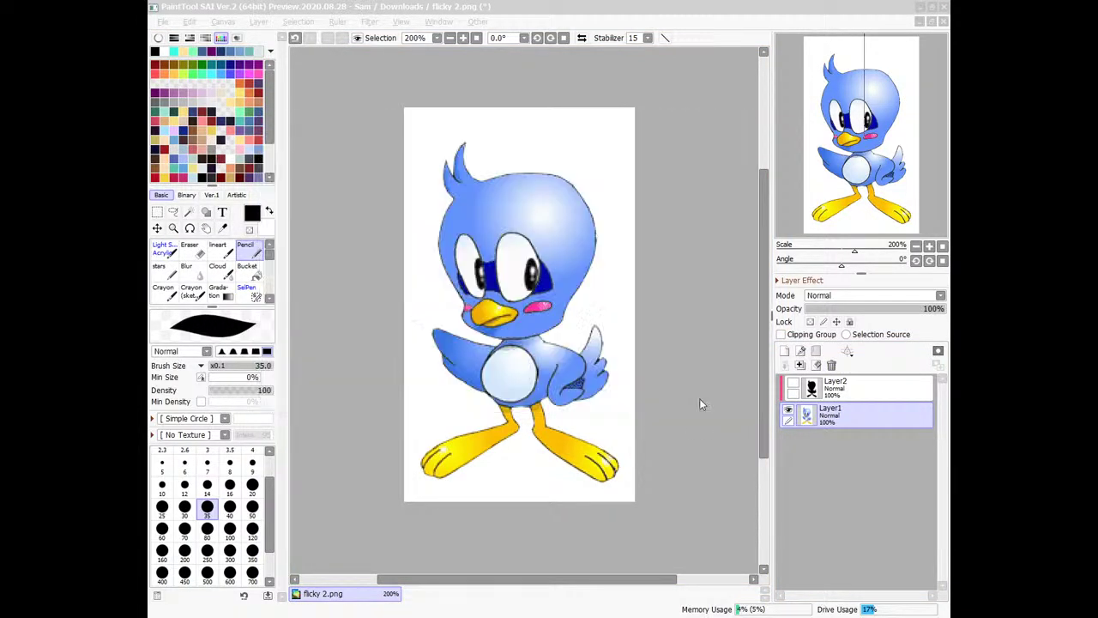
# Set the canvas background to Transparency (Bright Checker).
pyautogui.click(223, 22)
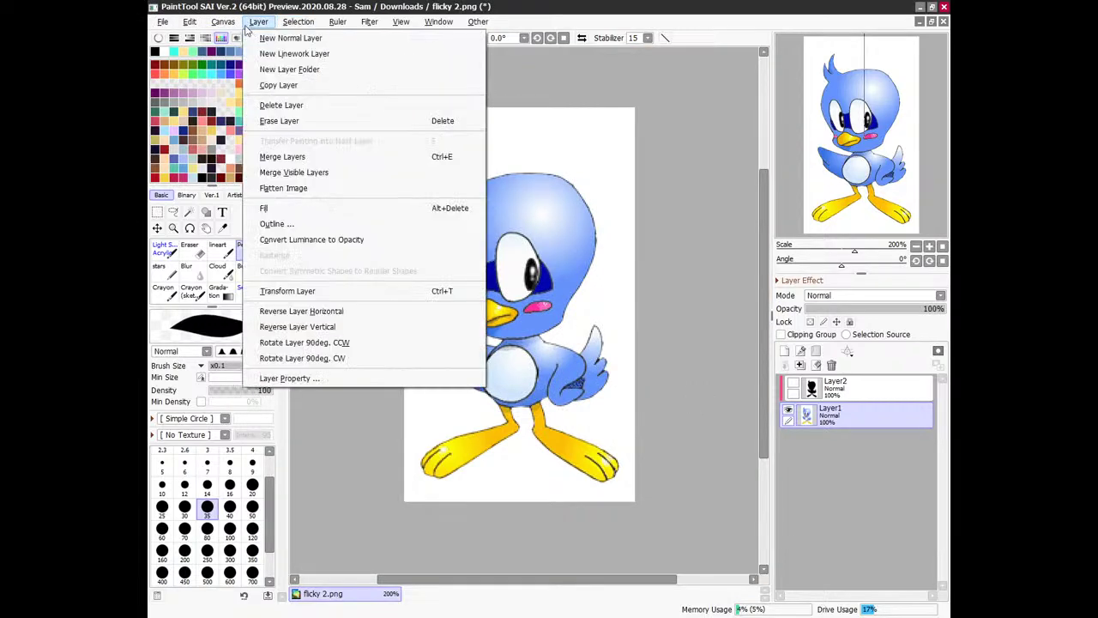
pyautogui.moveTo(309, 161)
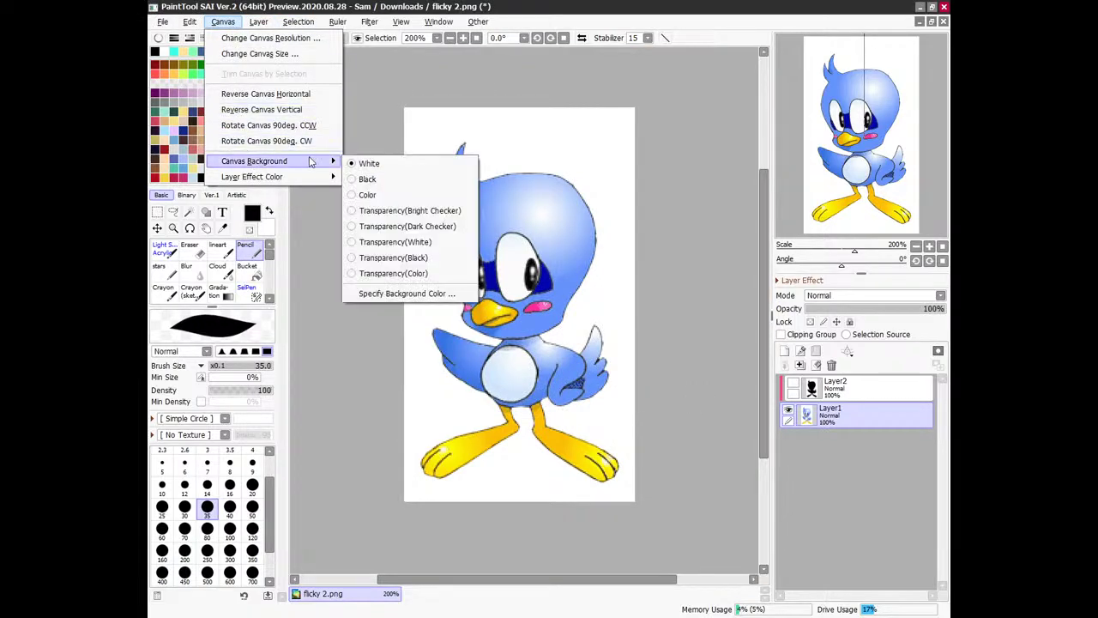
pyautogui.click(400, 210)
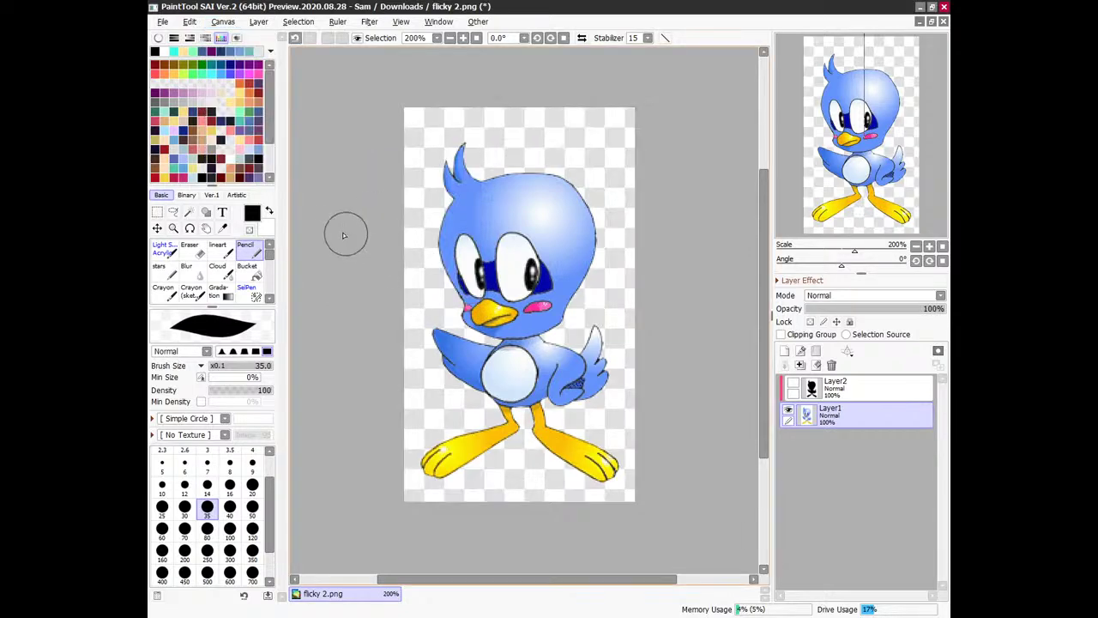
# Save the coloured Flicky with the transparent background over the existing flicky 2.png in Downloads.
pyautogui.click(159, 24)
pyautogui.click(208, 127)
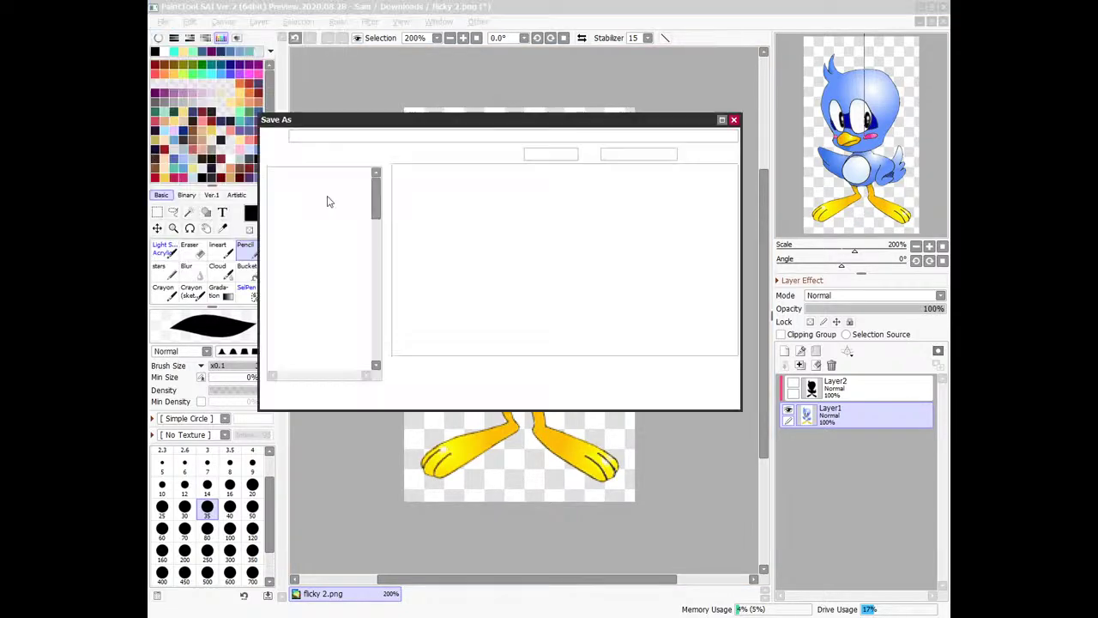
pyautogui.click(650, 403)
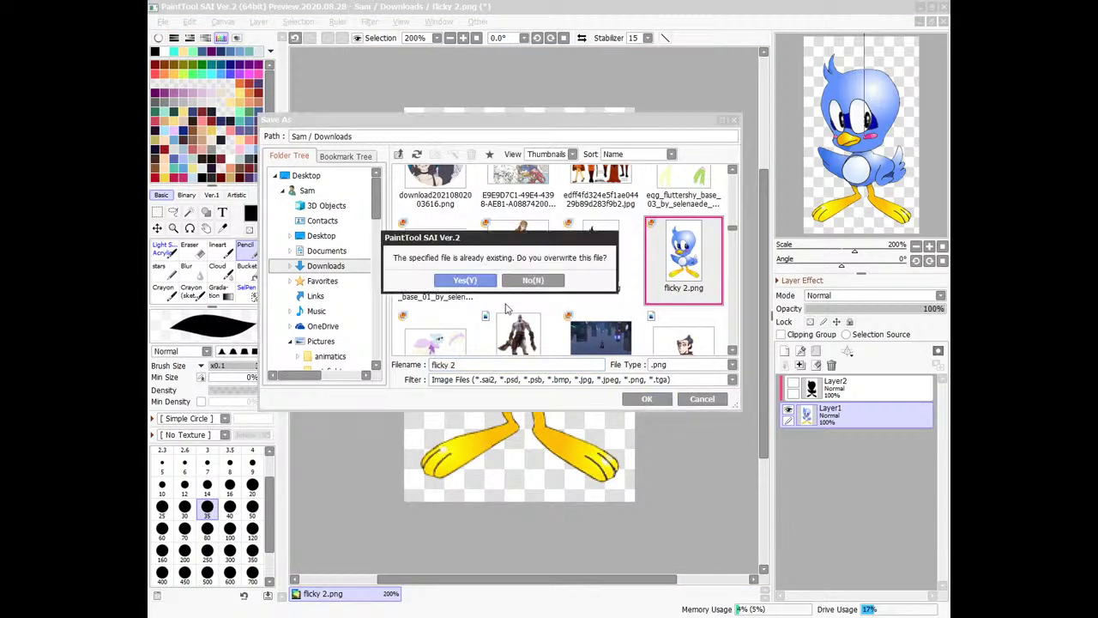
pyautogui.click(481, 284)
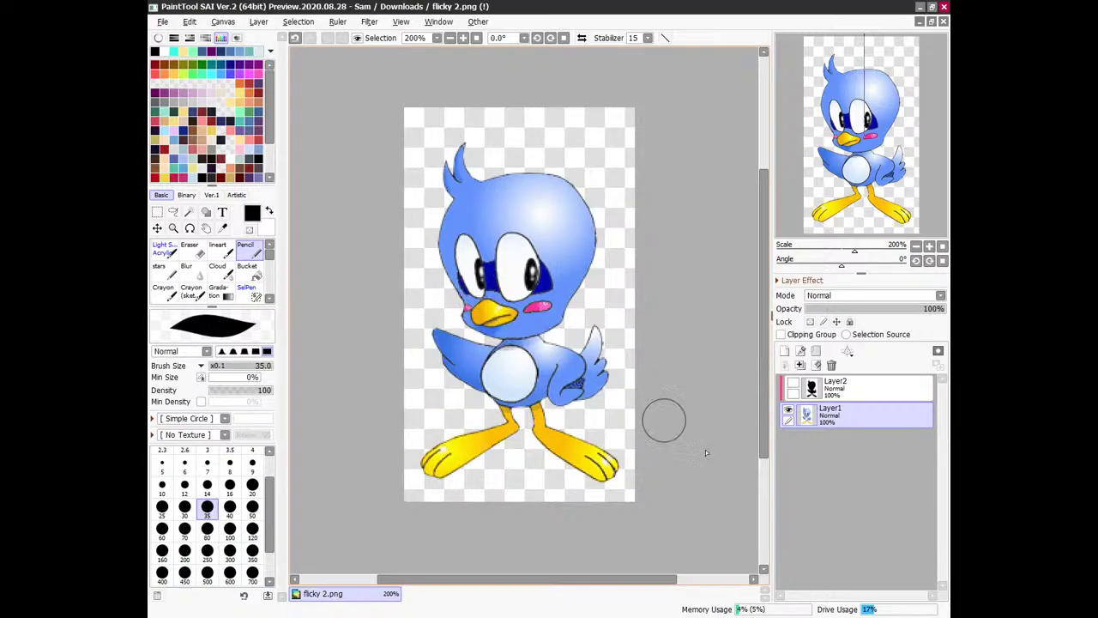
# Show the silhouette Layer2 and save the transparent silhouette over the existing flicky 1.png in Downloads.
pyautogui.click(792, 383)
pyautogui.click(162, 22)
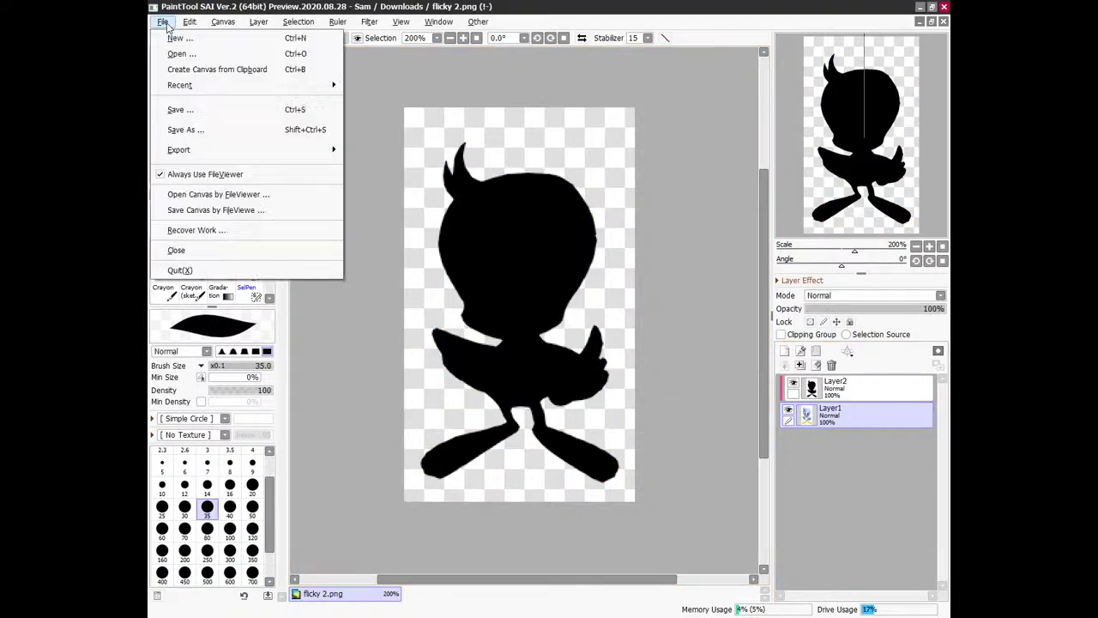
pyautogui.click(185, 130)
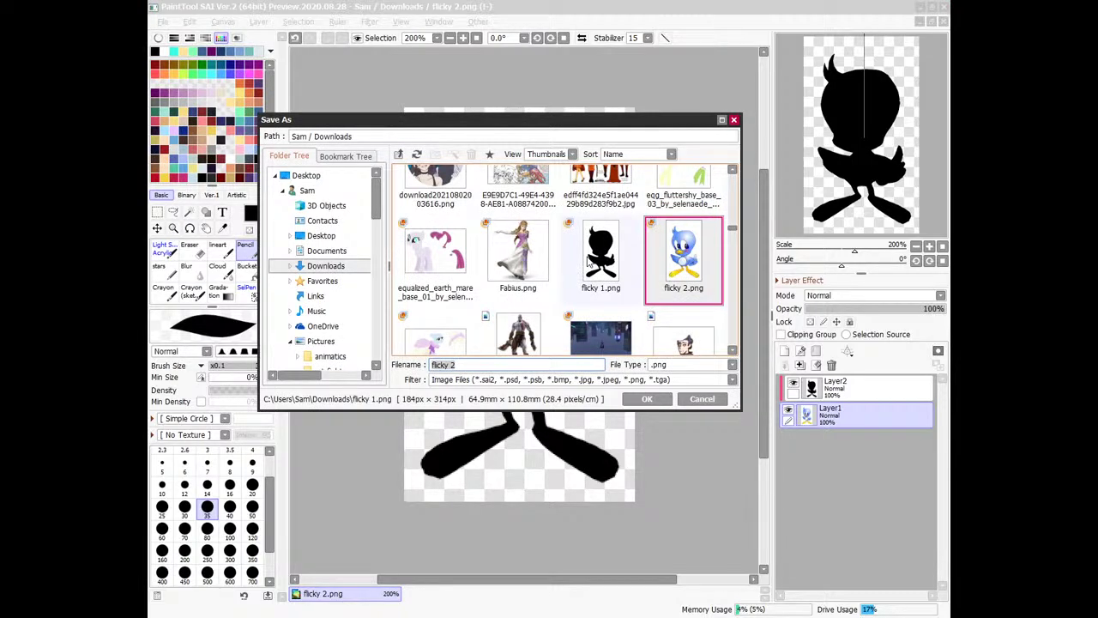
pyautogui.doubleClick(587, 262)
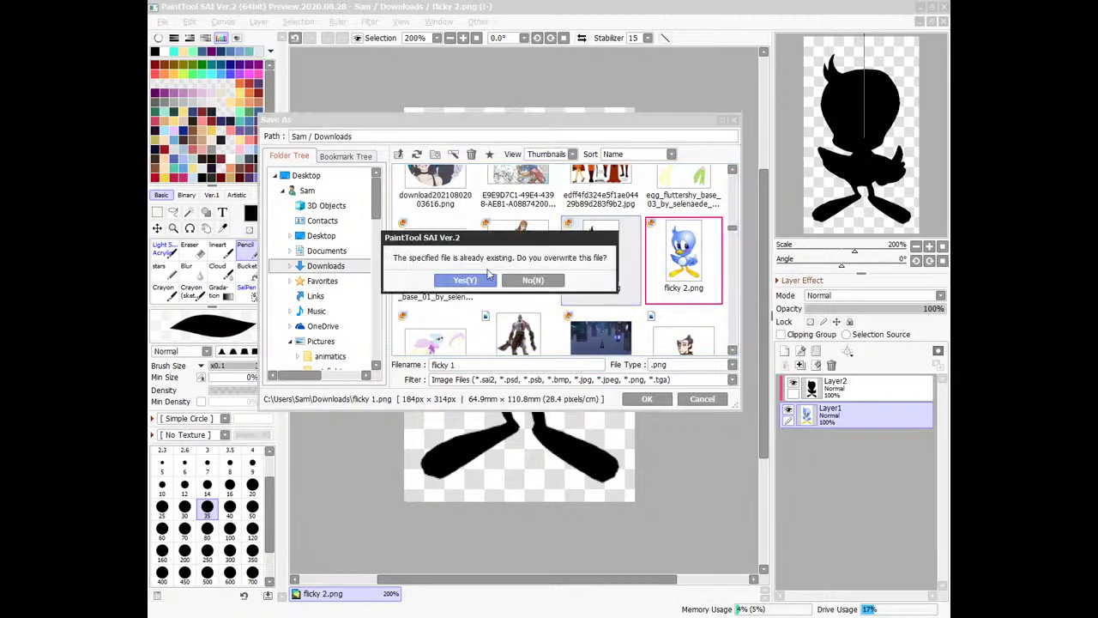
pyautogui.click(487, 274)
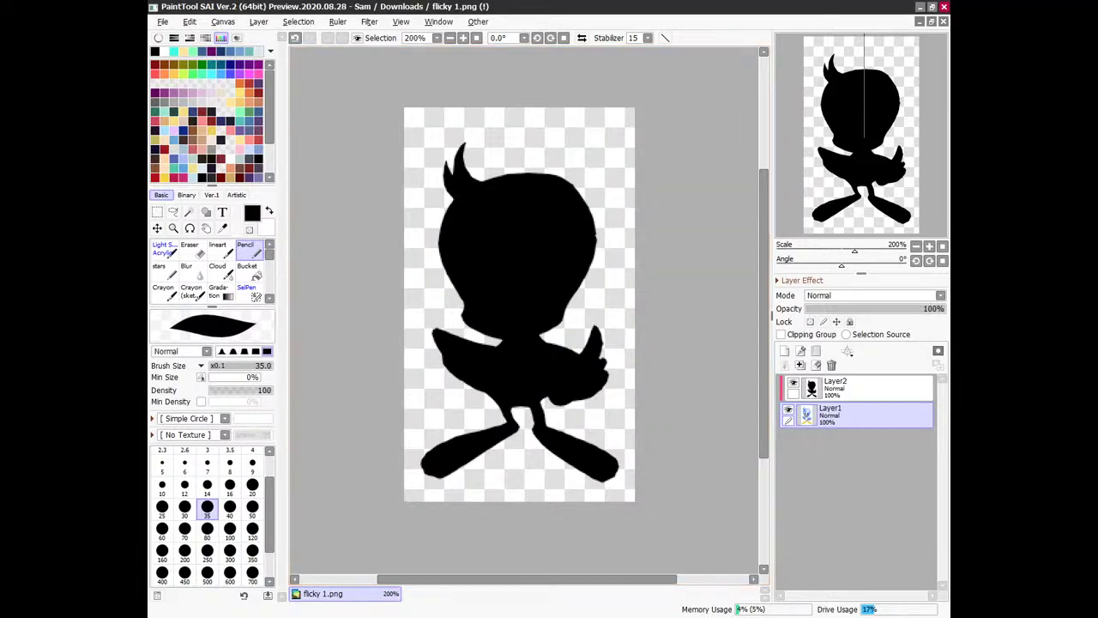
# Back in Google Slides, insert flicky 1 from Downloads on the question 7 slide and move it up above the answer rows.
pyautogui.hotkey('alt', 'Tab')
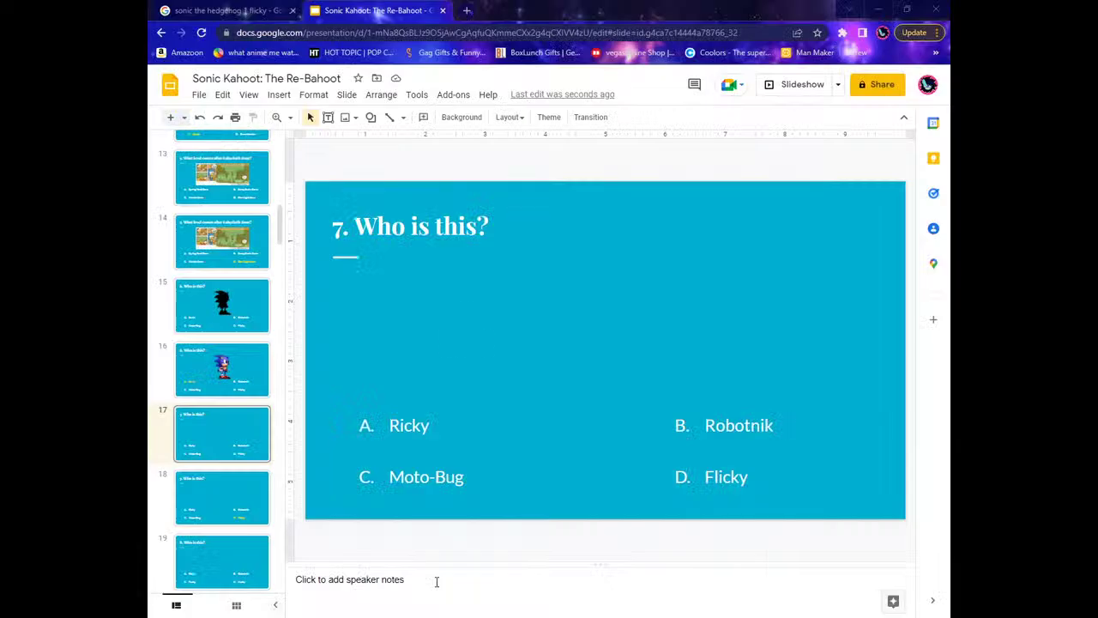
pyautogui.click(279, 94)
pyautogui.moveTo(295, 117)
pyautogui.click(435, 117)
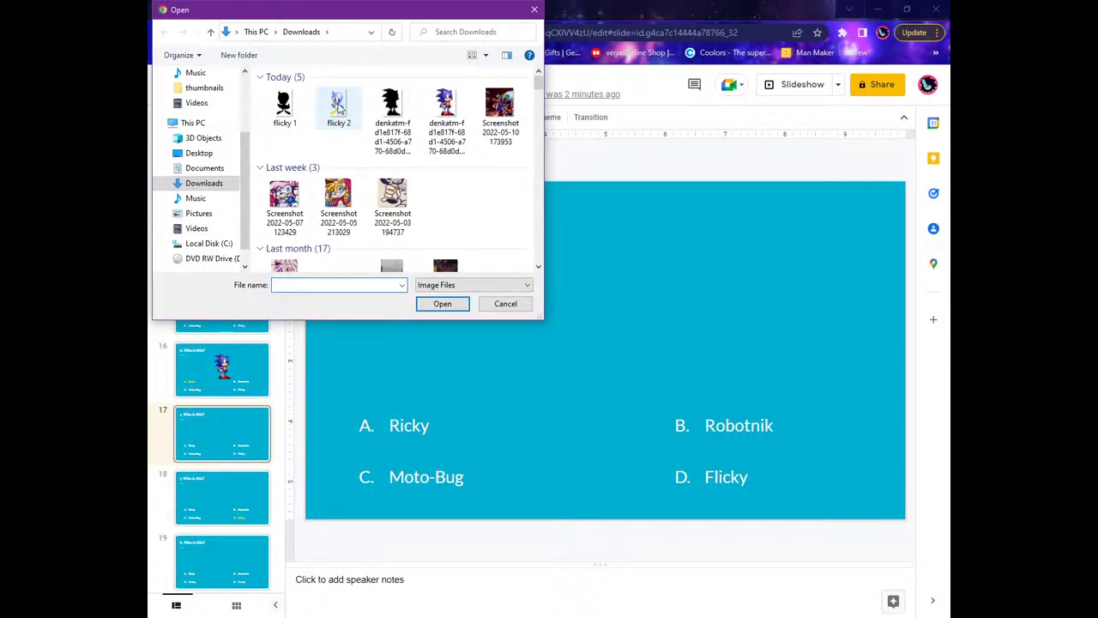
pyautogui.doubleClick(284, 103)
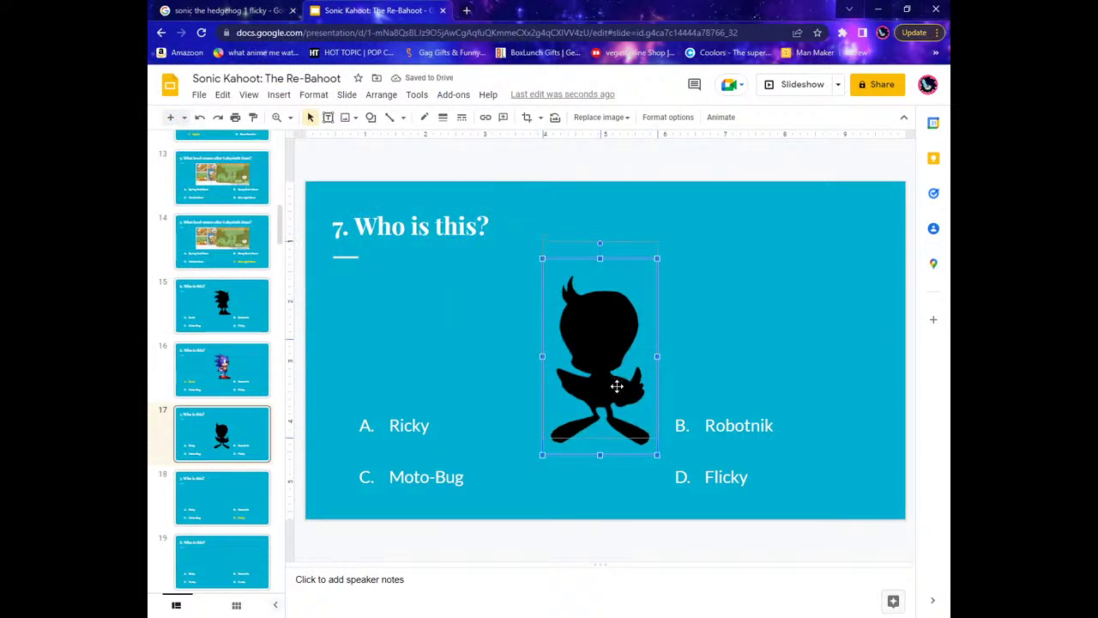
pyautogui.moveTo(617, 386); pyautogui.dragTo(616, 331)
pyautogui.click(546, 160)
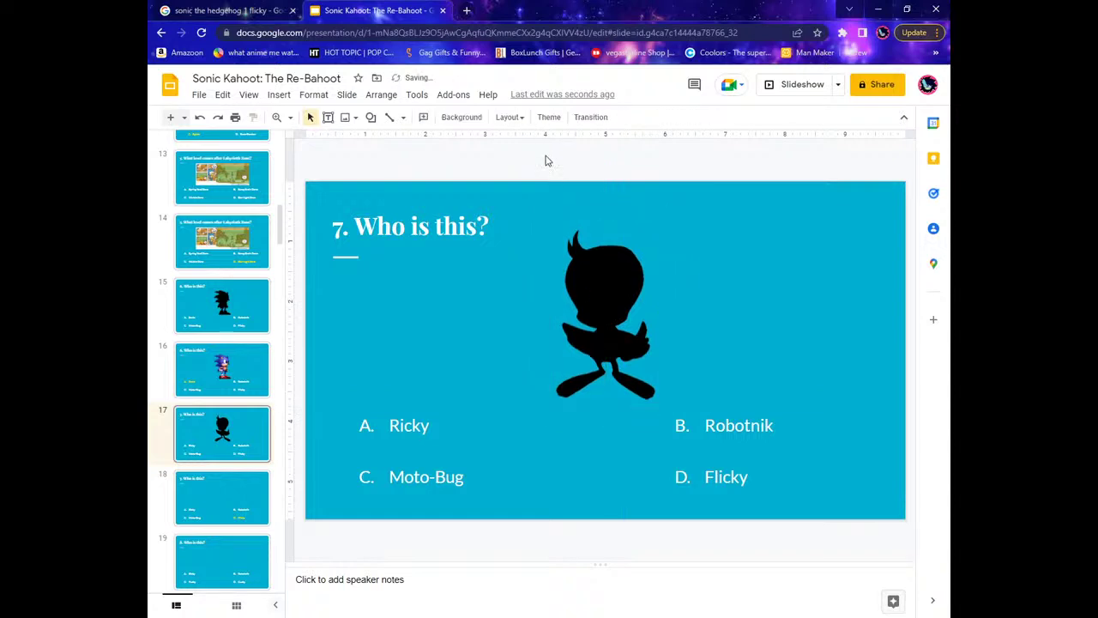
# Insert the coloured flicky 2 image from Downloads on the question 7 answer slide with the yellow Flicky option.
pyautogui.click(212, 503)
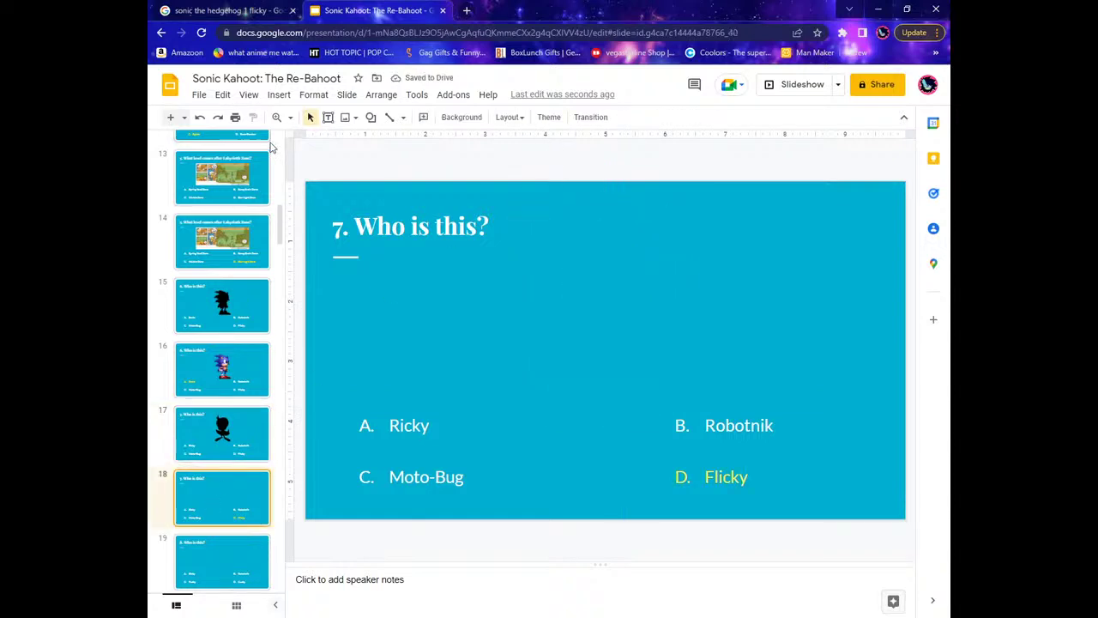
pyautogui.click(279, 95)
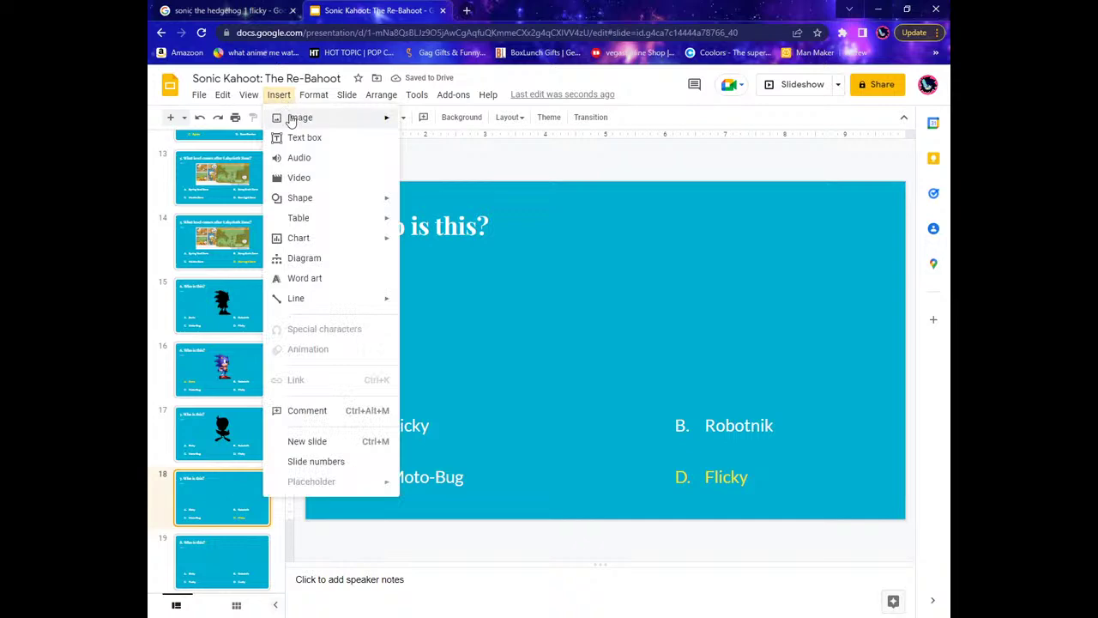
pyautogui.moveTo(294, 115)
pyautogui.click(416, 122)
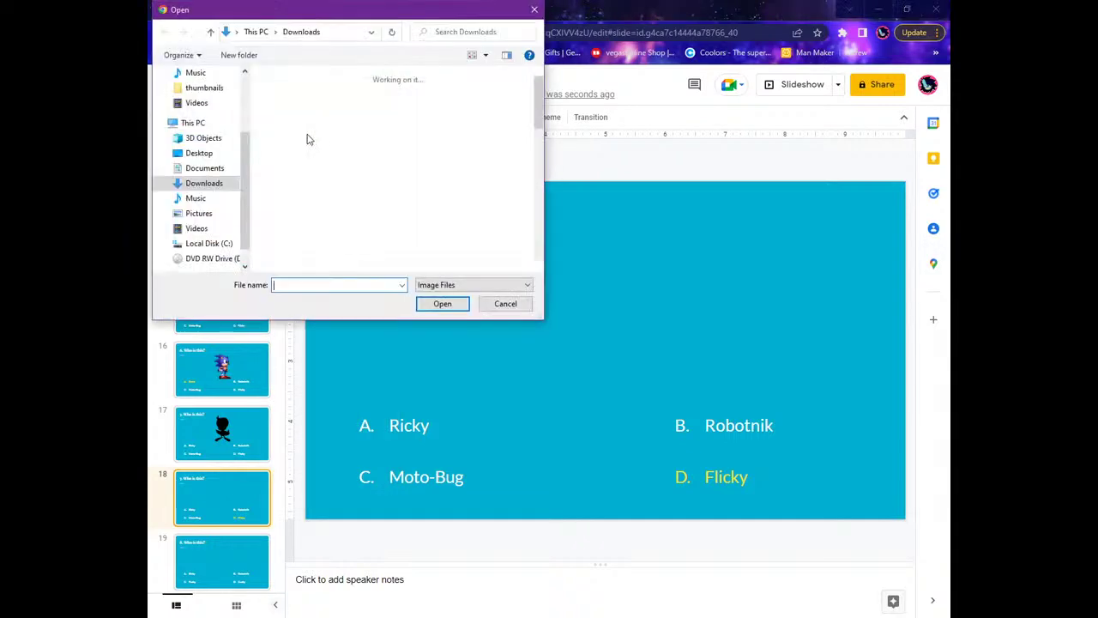
pyautogui.doubleClick(347, 118)
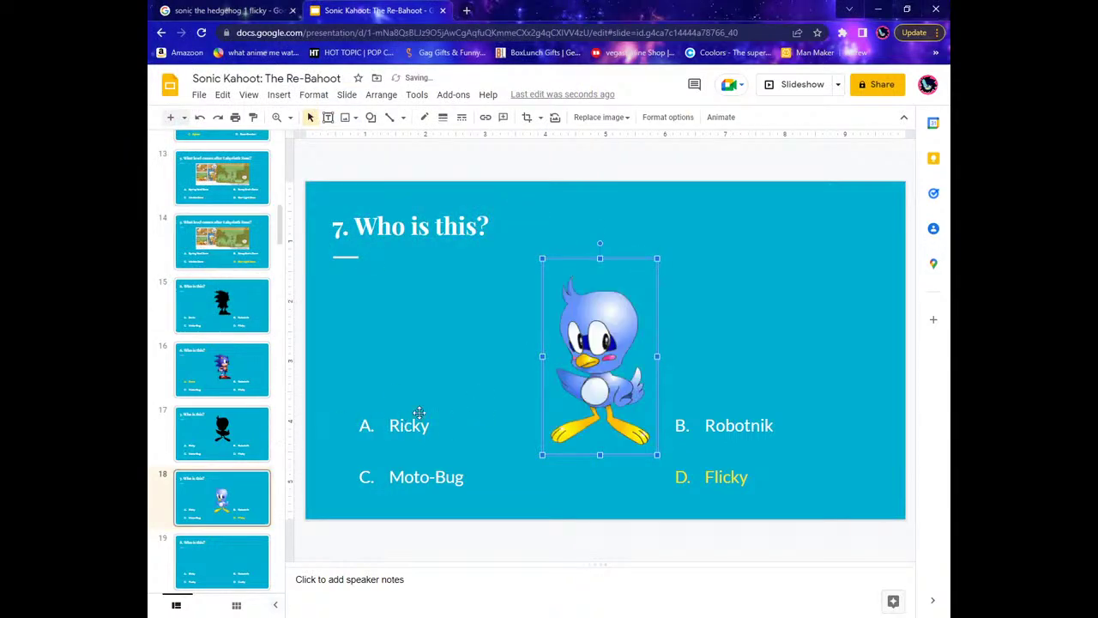
# Try to move the coloured Flicky up above the answer rows to match the silhouette's position on the preceding slide.
pyautogui.click(232, 448)
pyautogui.click(241, 501)
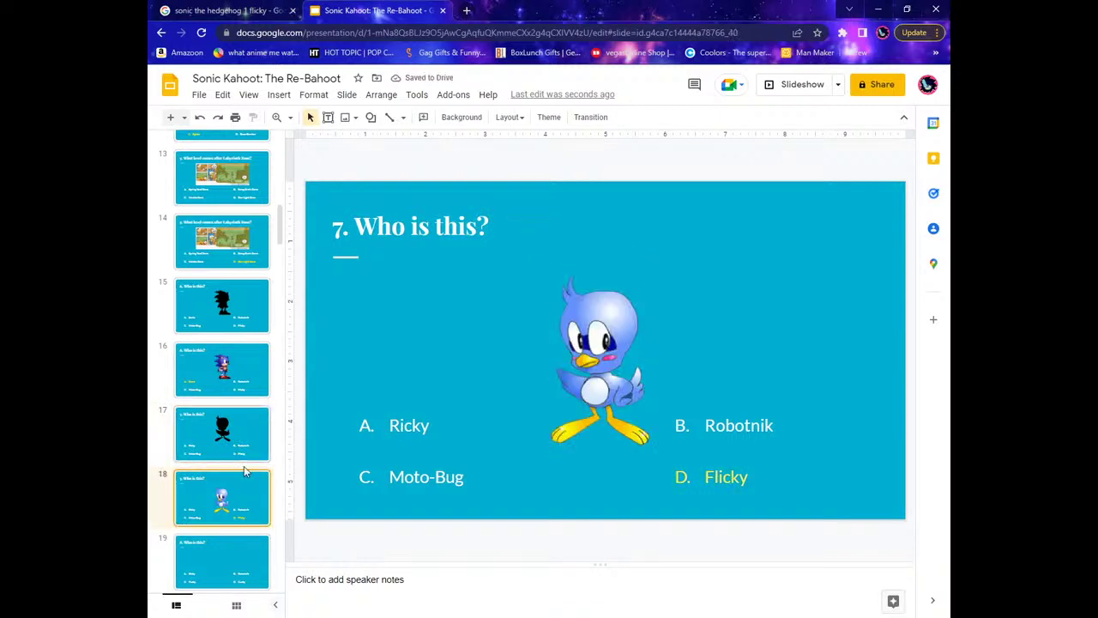
pyautogui.click(616, 348)
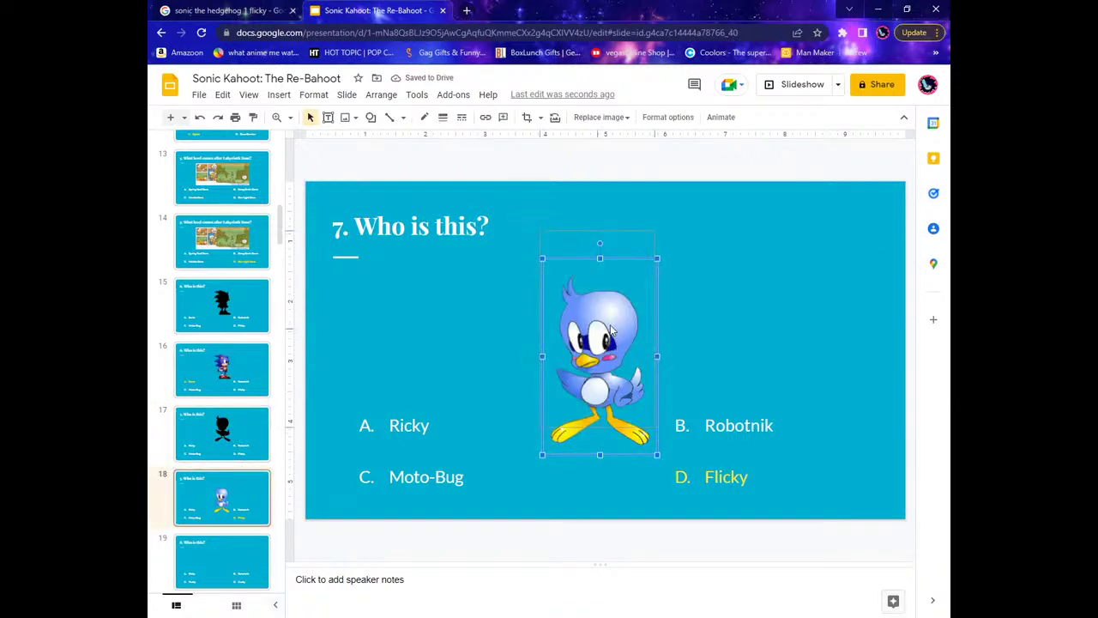
pyautogui.moveTo(611, 330); pyautogui.dragTo(615, 313)
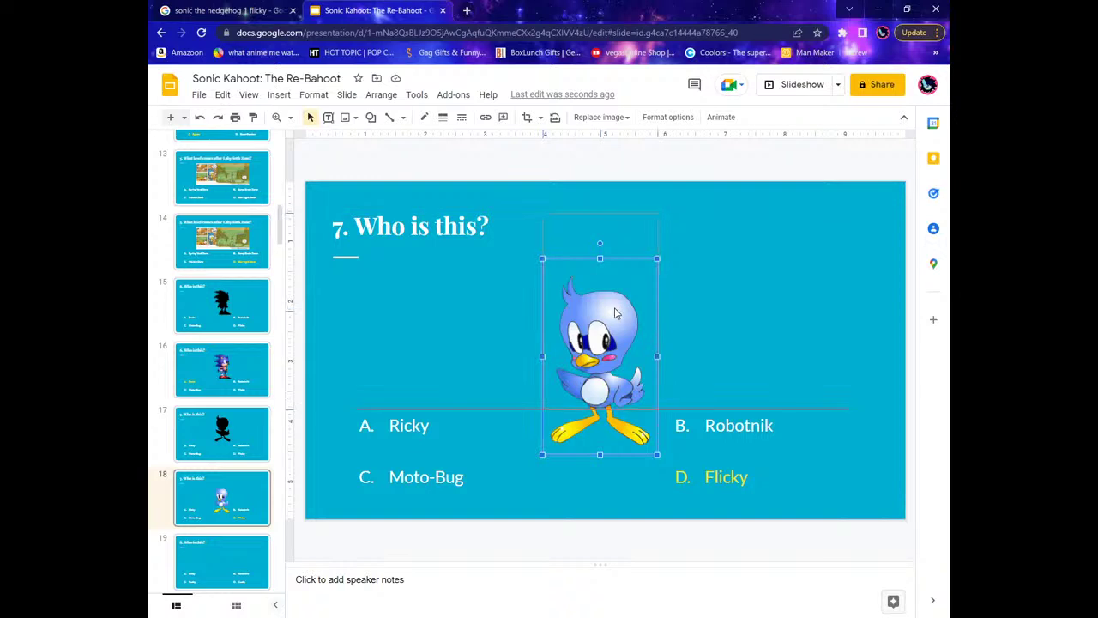
pyautogui.rightClick(615, 313)
pyautogui.click(528, 146)
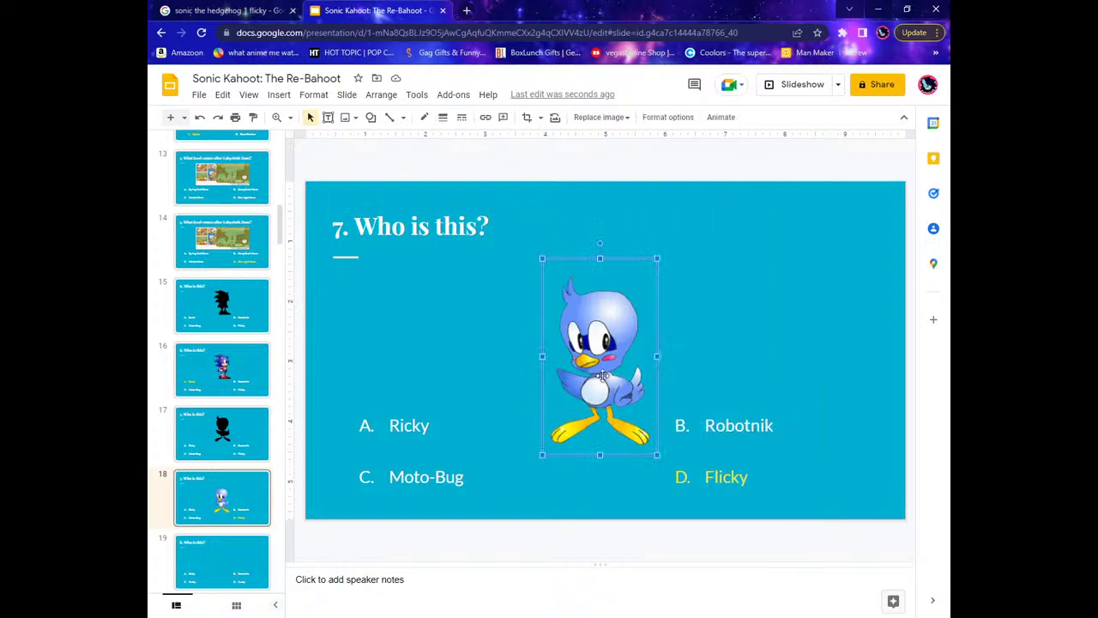
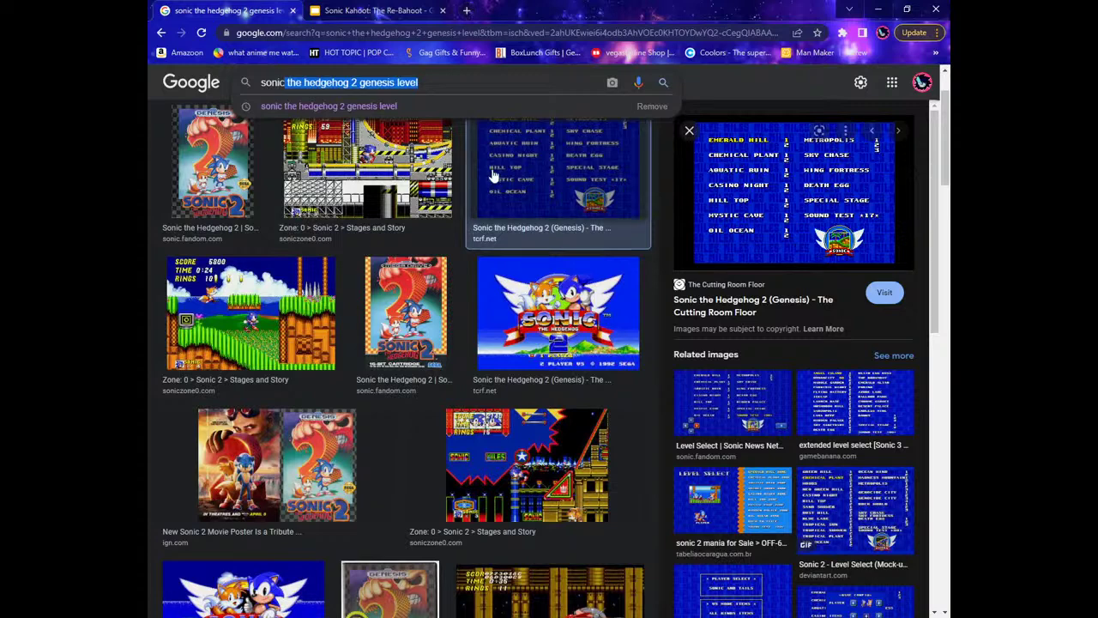
# In the Google Images tab, shorten the search query to "sonic 2 genesis level" by removing "the hedgehog".
pyautogui.click(718, 83)
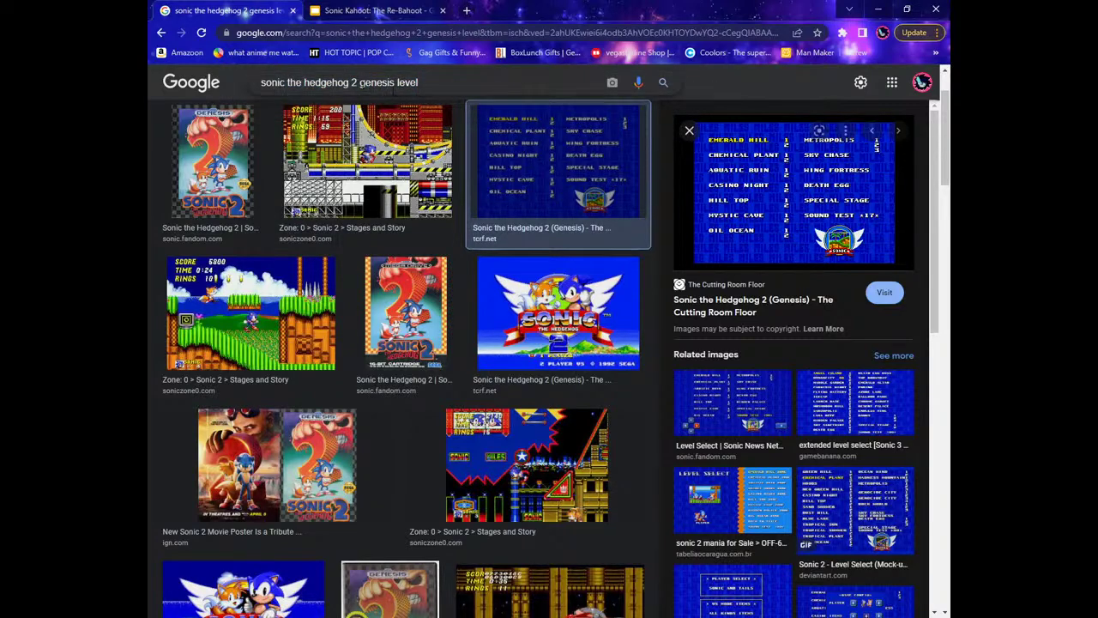
pyautogui.moveTo(361, 82); pyautogui.dragTo(425, 83)
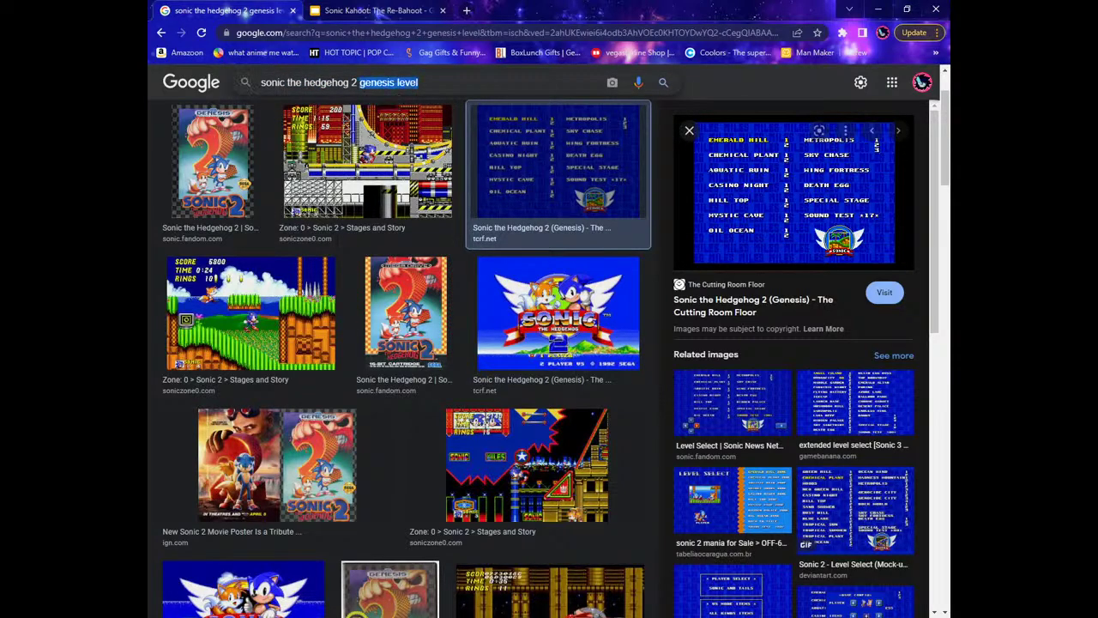
pyautogui.click(415, 83)
pyautogui.doubleClick(405, 83)
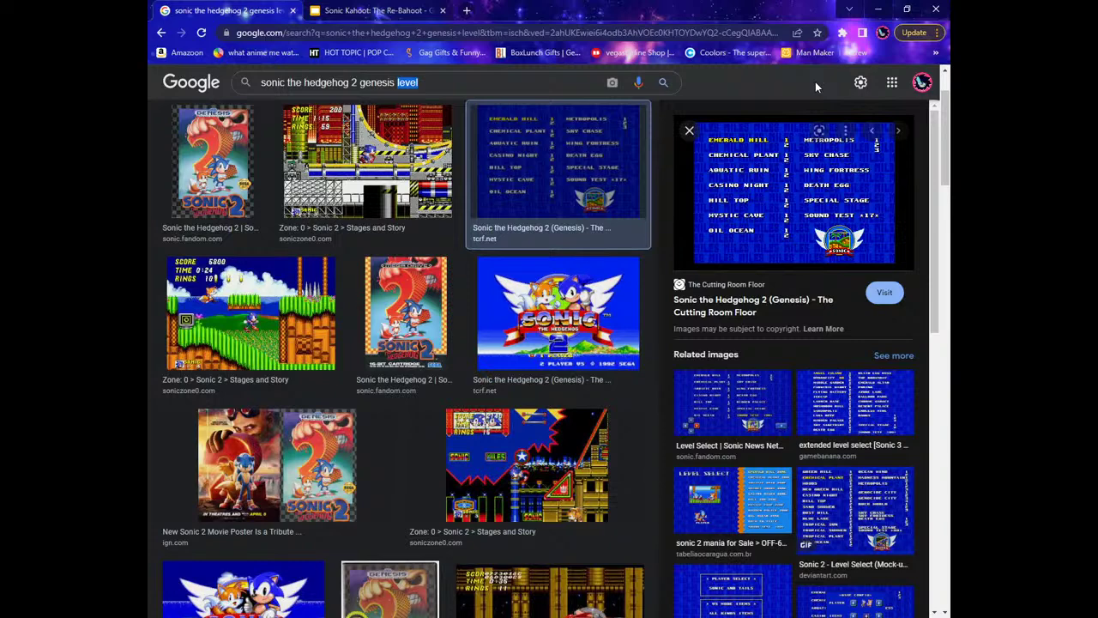
pyautogui.moveTo(350, 83); pyautogui.dragTo(285, 83)
pyautogui.press('BackSpace')
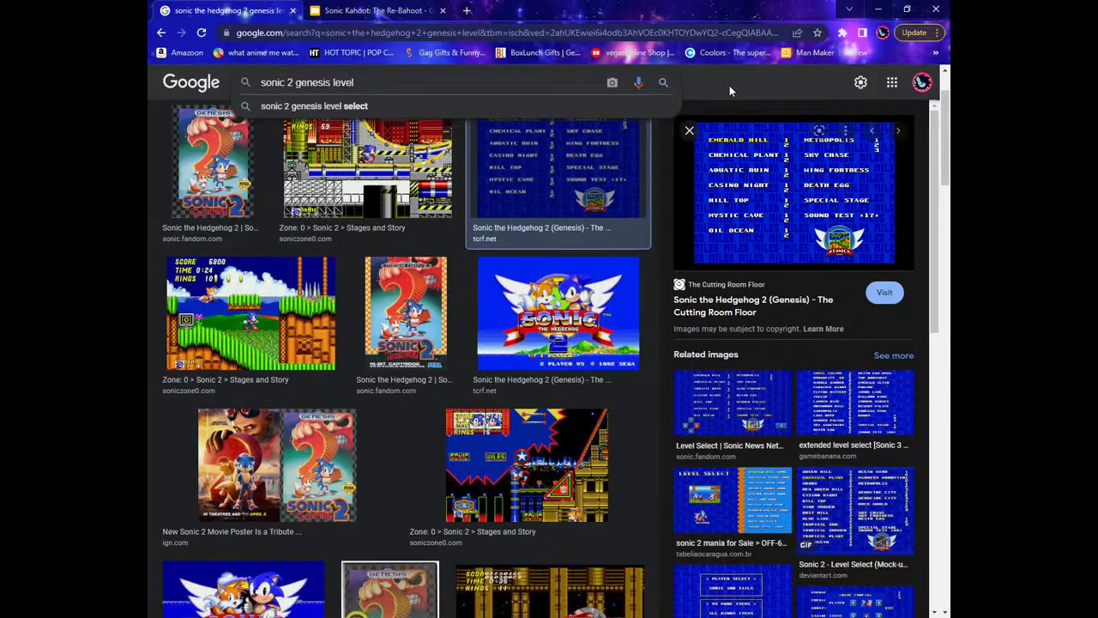
# Replace "level" with "death egg robot" in the query, run the image search and look through the results.
pyautogui.press('BackSpace')
pyautogui.press('BackSpace')
pyautogui.press('BackSpace')
pyautogui.press('BackSpace')
pyautogui.press('BackSpace')
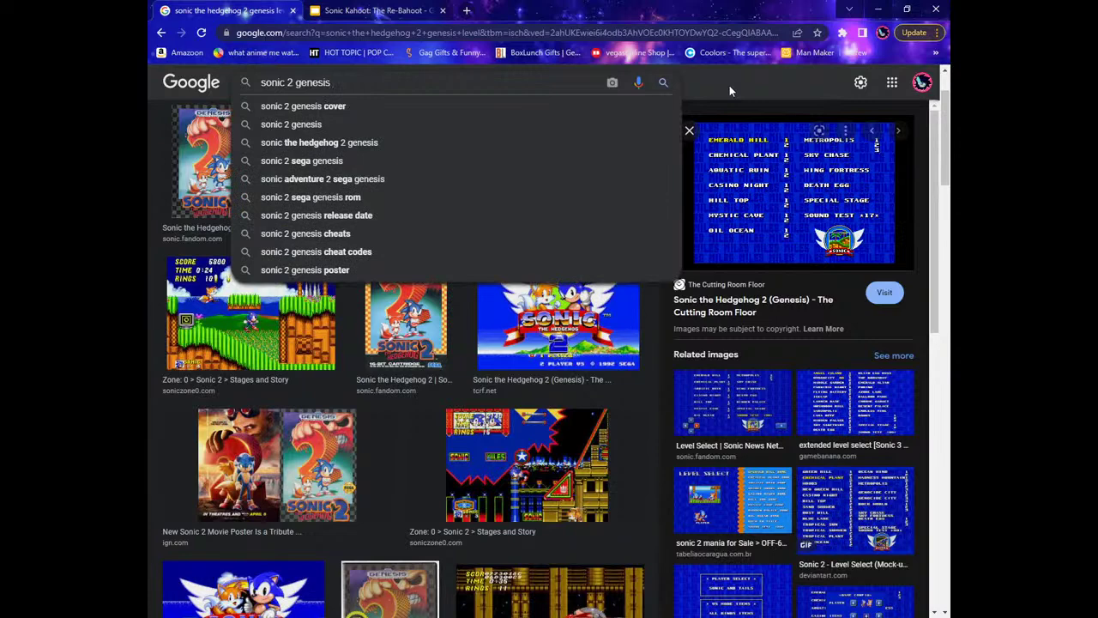
pyautogui.write('death egg')
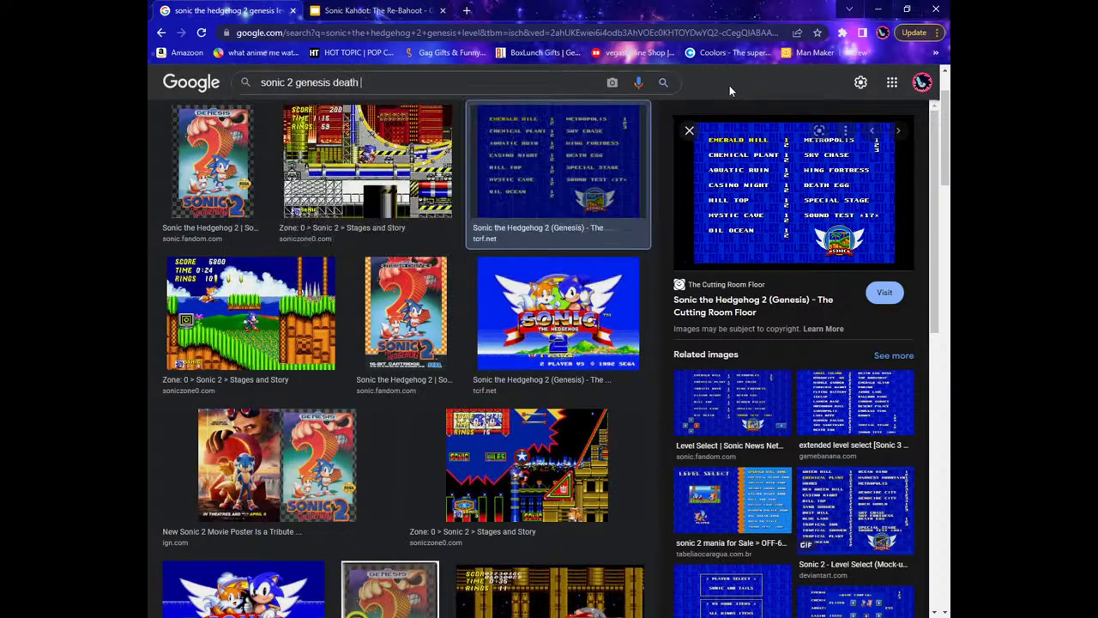
pyautogui.press('Return')
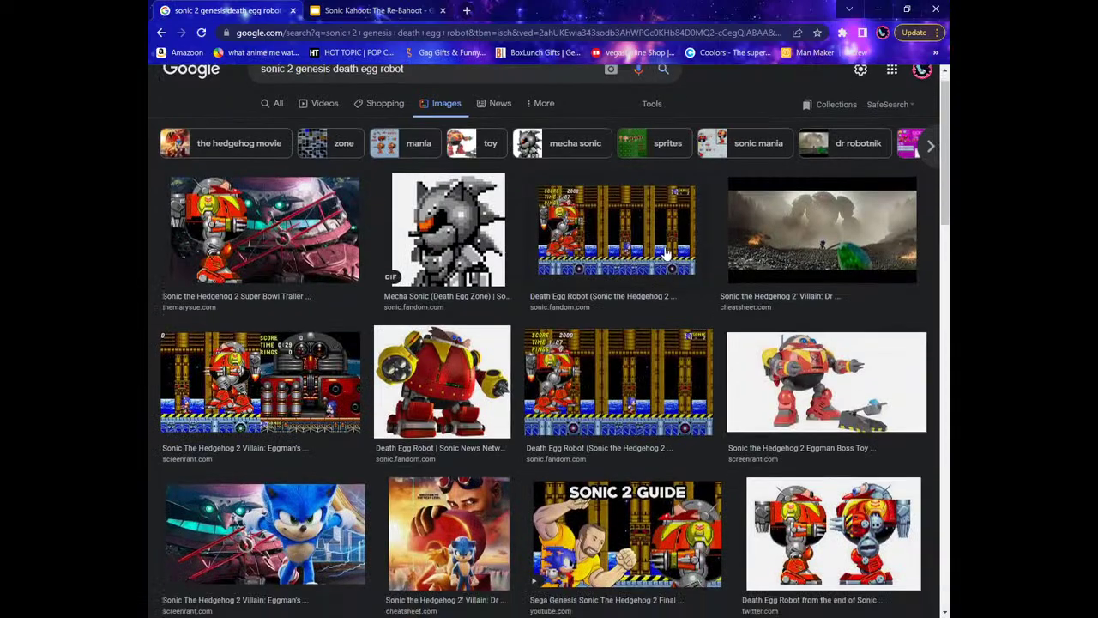
pyautogui.scroll(-2, 644, 265)
pyautogui.scroll(-3, 275, 309)
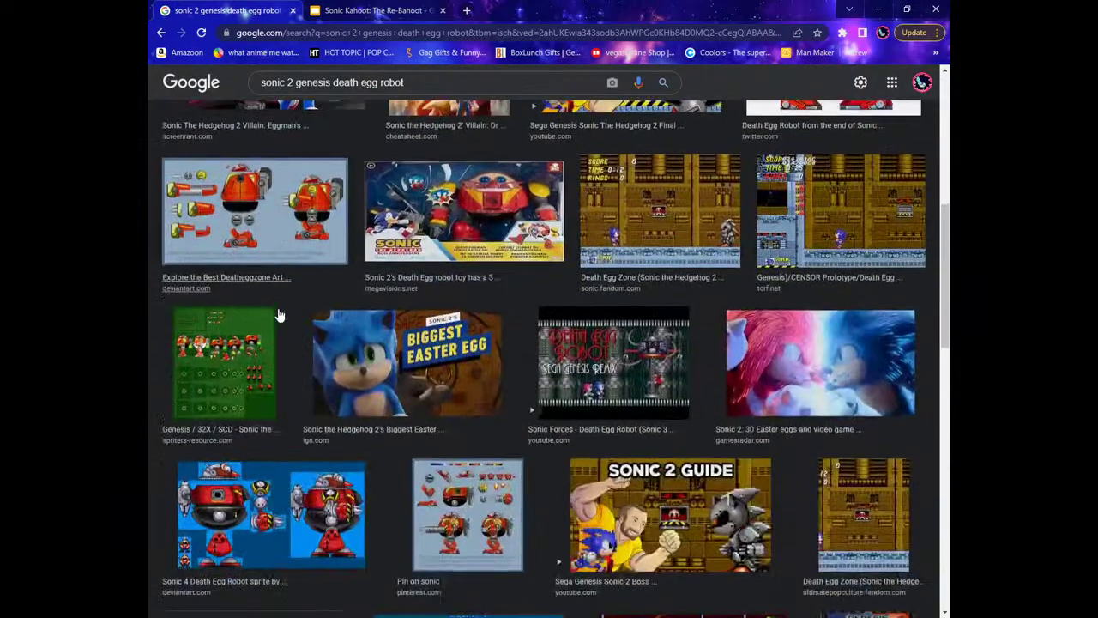
pyautogui.scroll(-3, 650, 417)
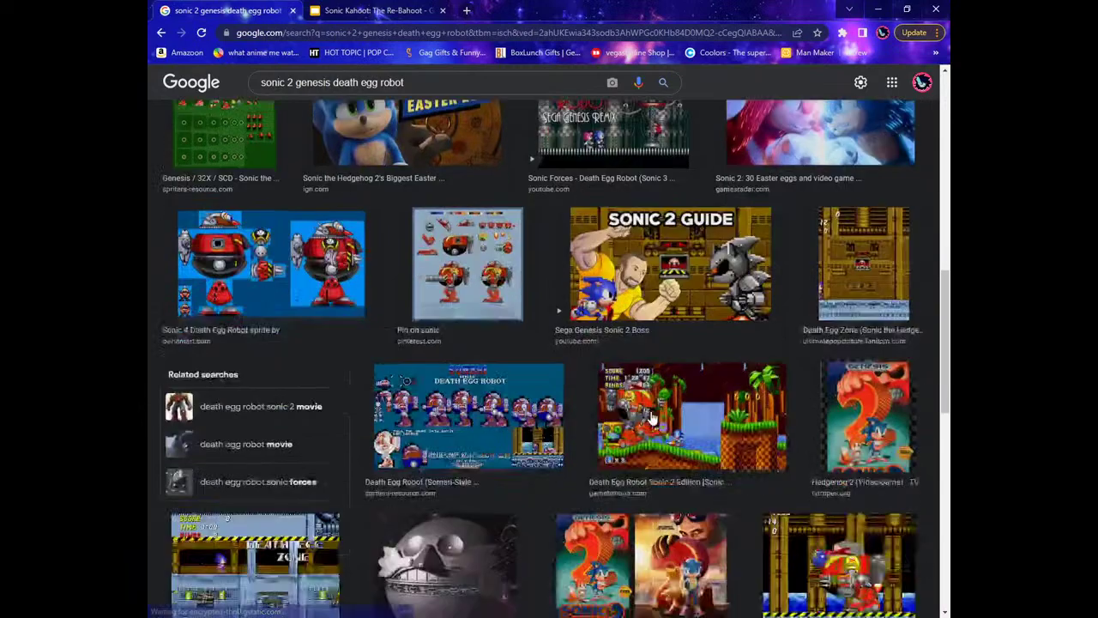
pyautogui.scroll(5, 613, 388)
pyautogui.scroll(4, 613, 388)
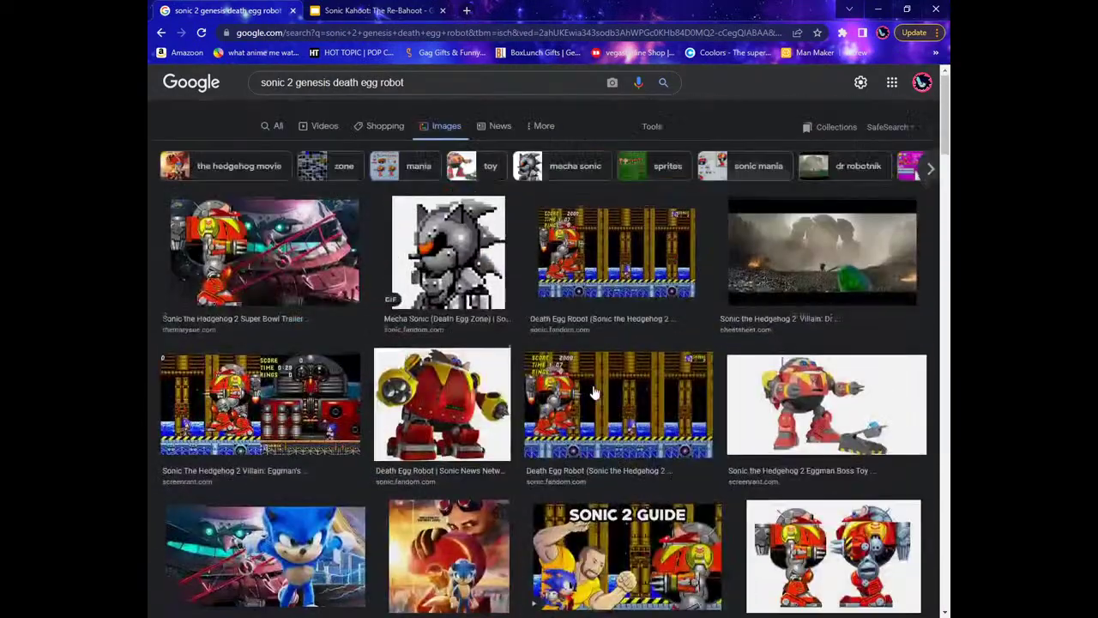
# Open the bookmarked Not Enough Rings comic site in a new tab and go to its Sonic 2 archive.
pyautogui.click(465, 12)
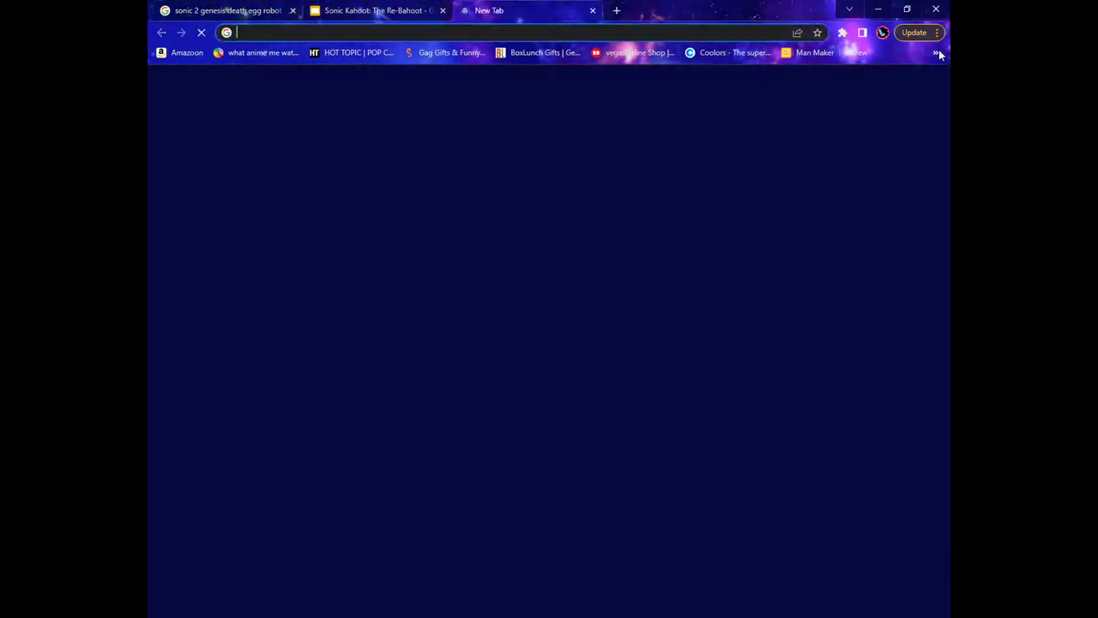
pyautogui.click(935, 52)
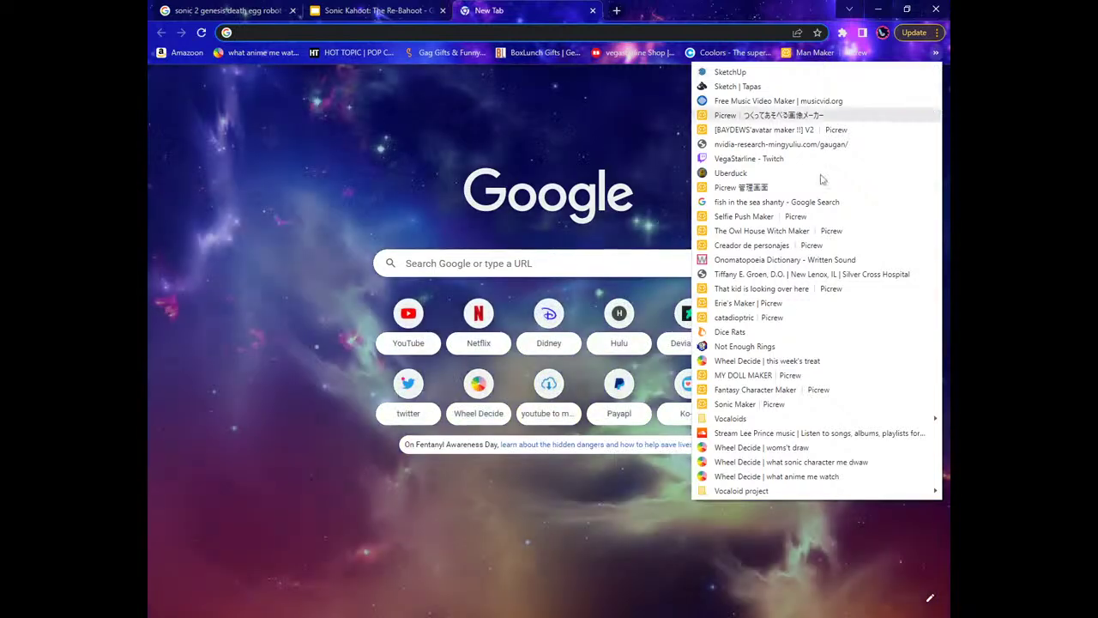
pyautogui.click(745, 346)
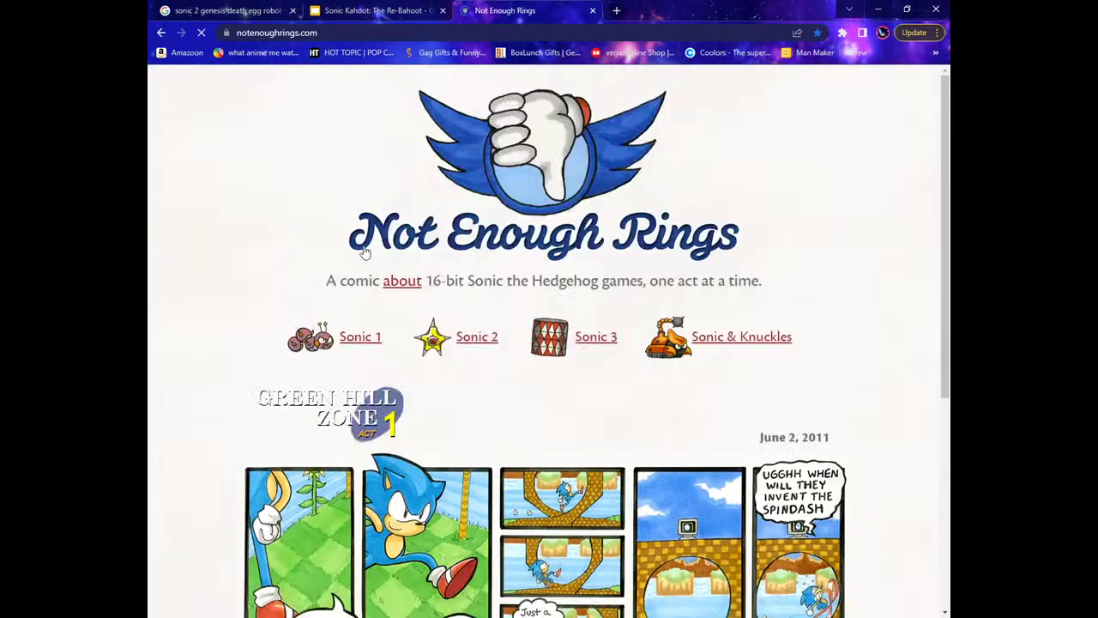
pyautogui.scroll(-3, 515, 240)
pyautogui.scroll(2, 519, 246)
pyautogui.click(478, 214)
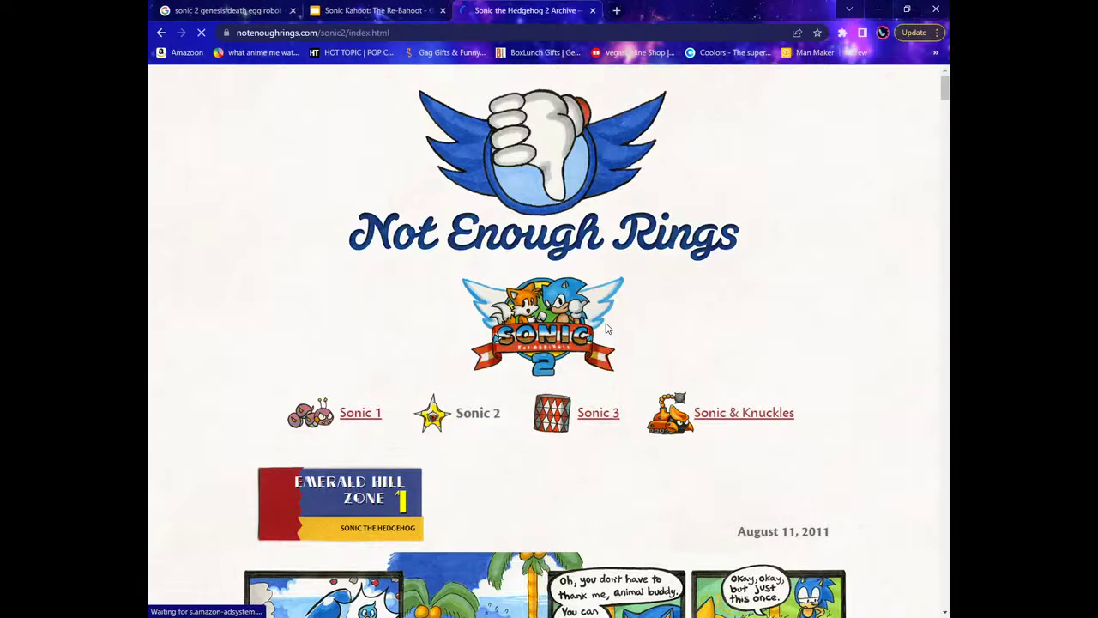
# Look through the Sonic 2 comic archive from Emerald Hill Zone to Death Egg Zone for a Death Egg Robot strip.
pyautogui.scroll(-10, 791, 363)
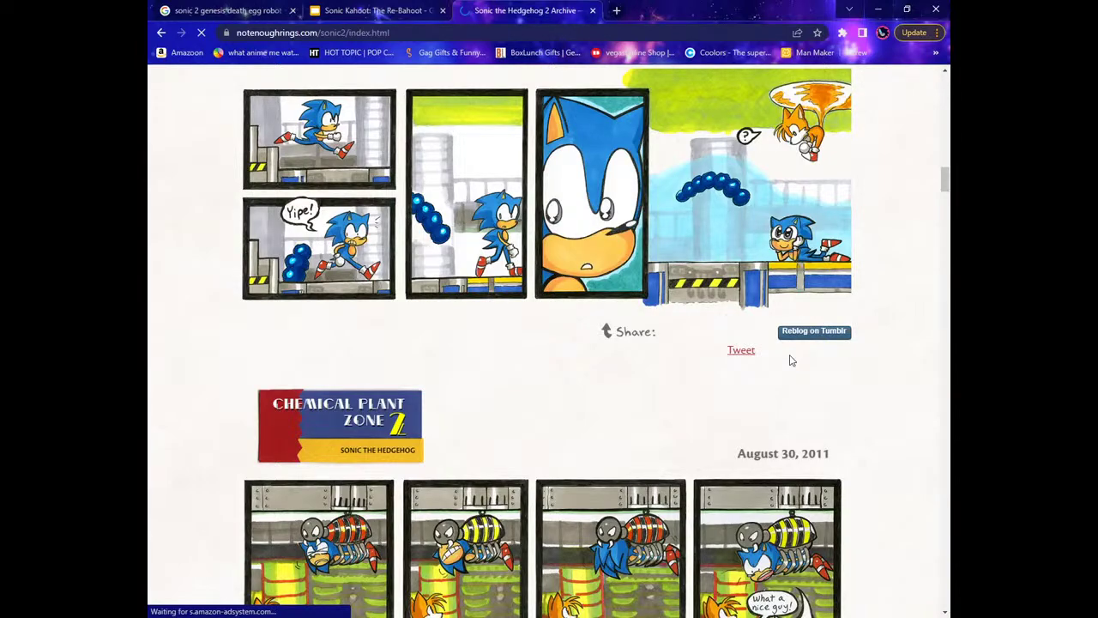
pyautogui.scroll(-4, 791, 361)
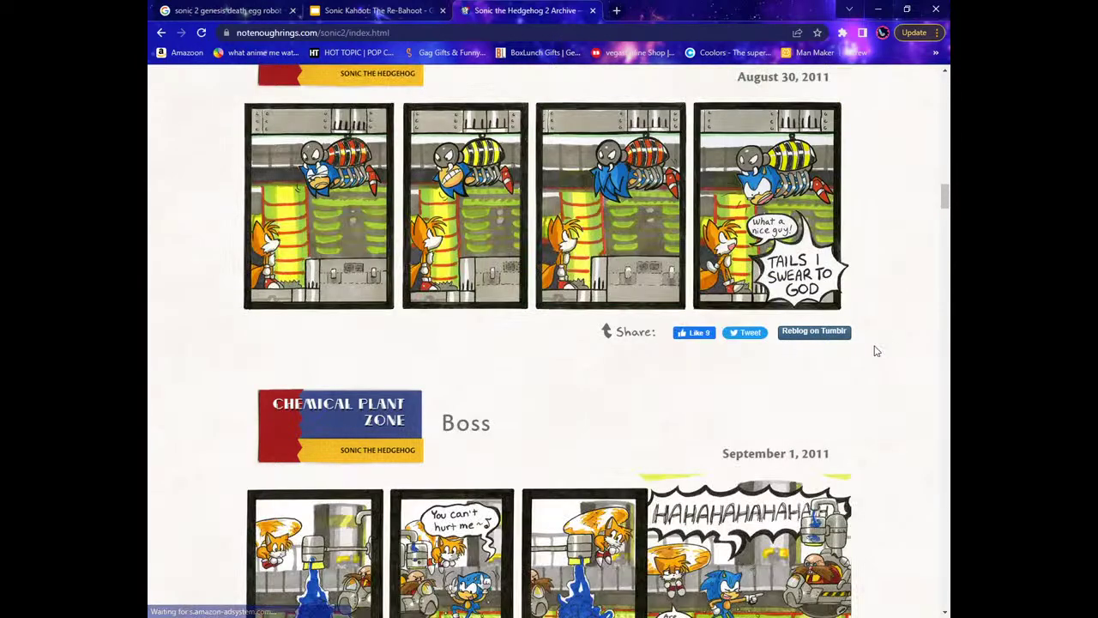
pyautogui.scroll(-11, 876, 351)
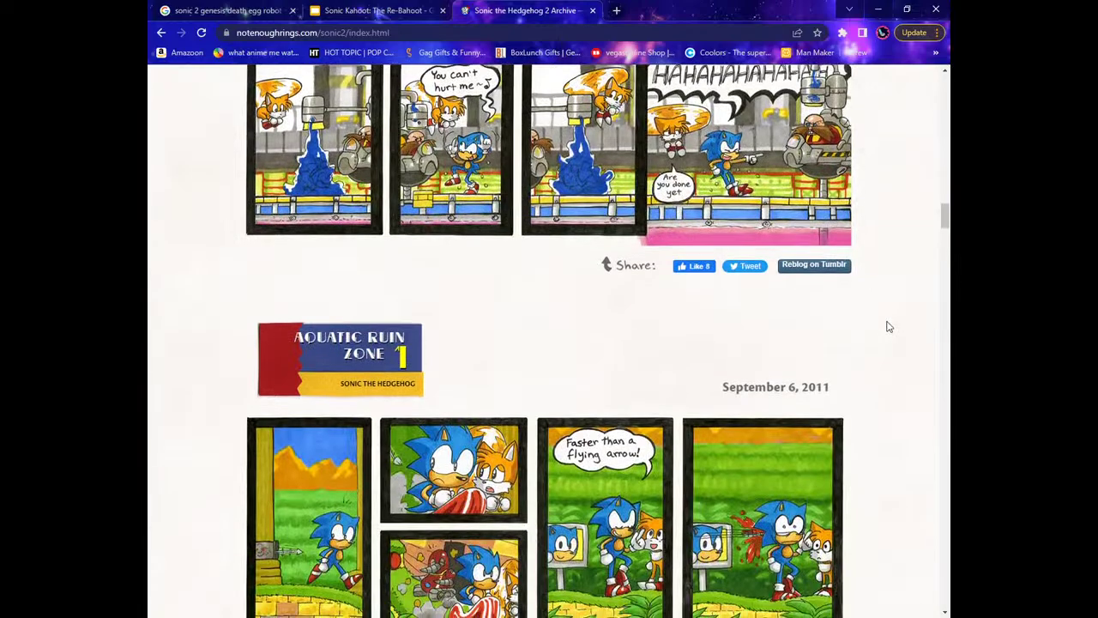
pyautogui.scroll(-10, 893, 366)
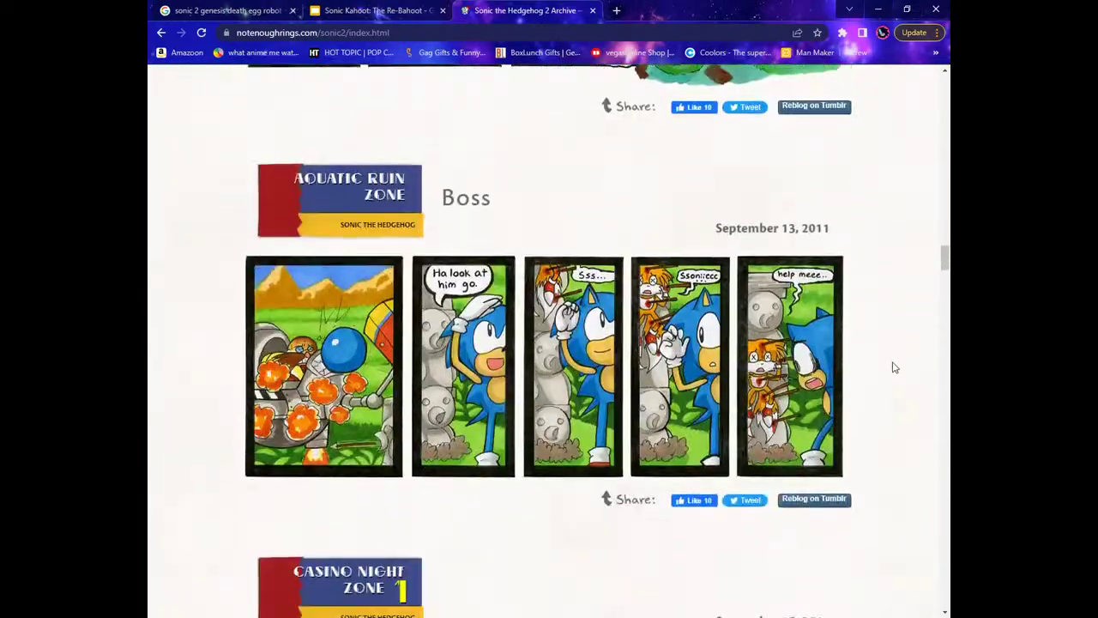
pyautogui.scroll(-10, 882, 354)
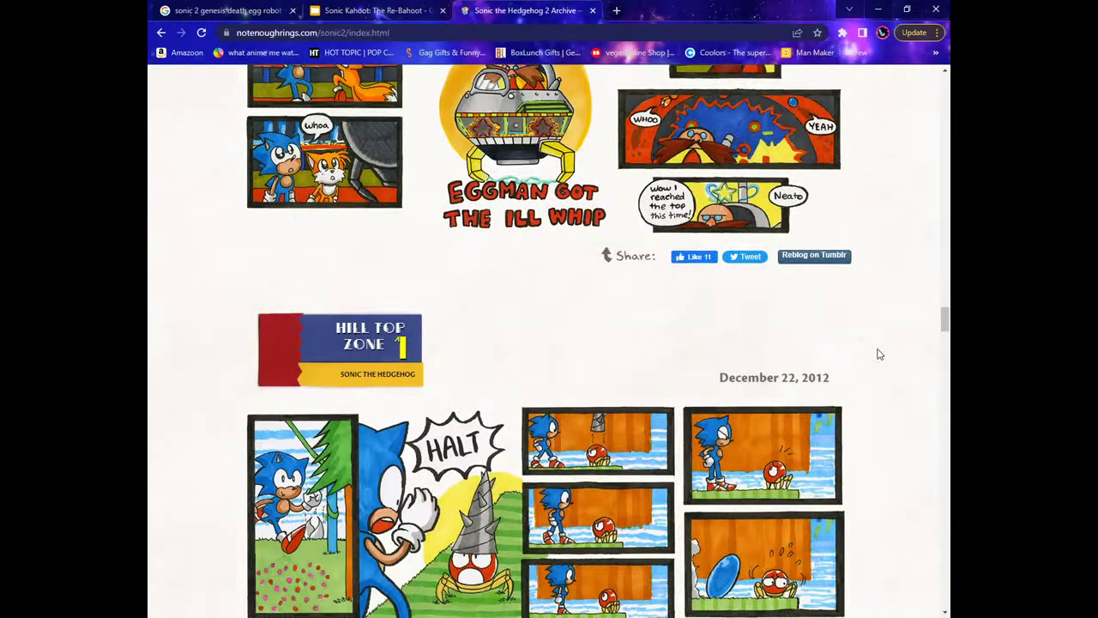
pyautogui.scroll(-7, 879, 355)
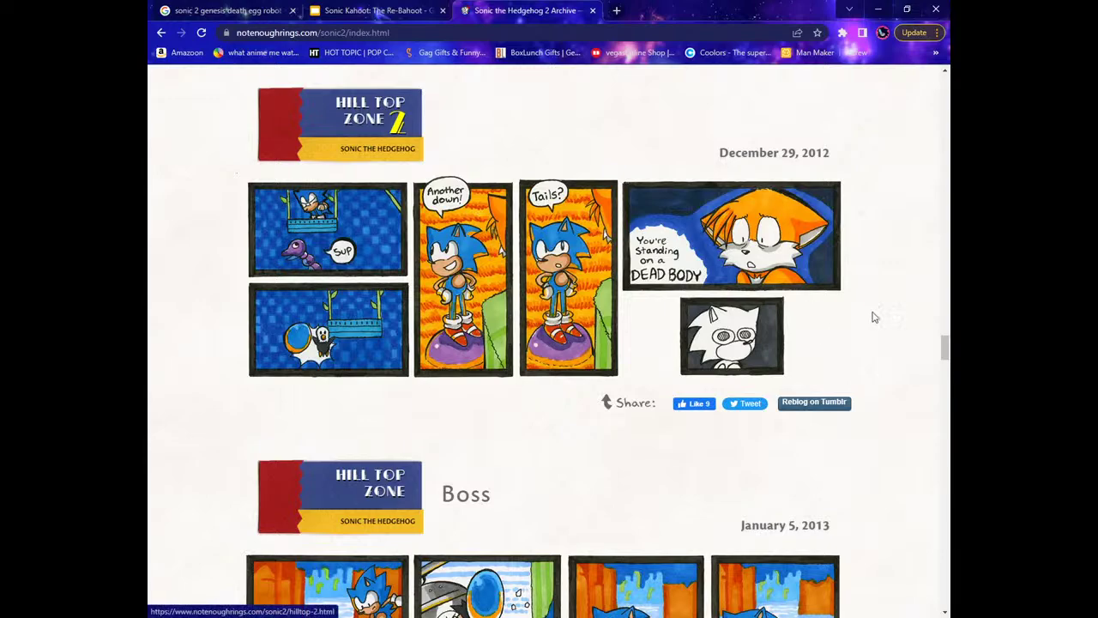
pyautogui.scroll(-12, 892, 335)
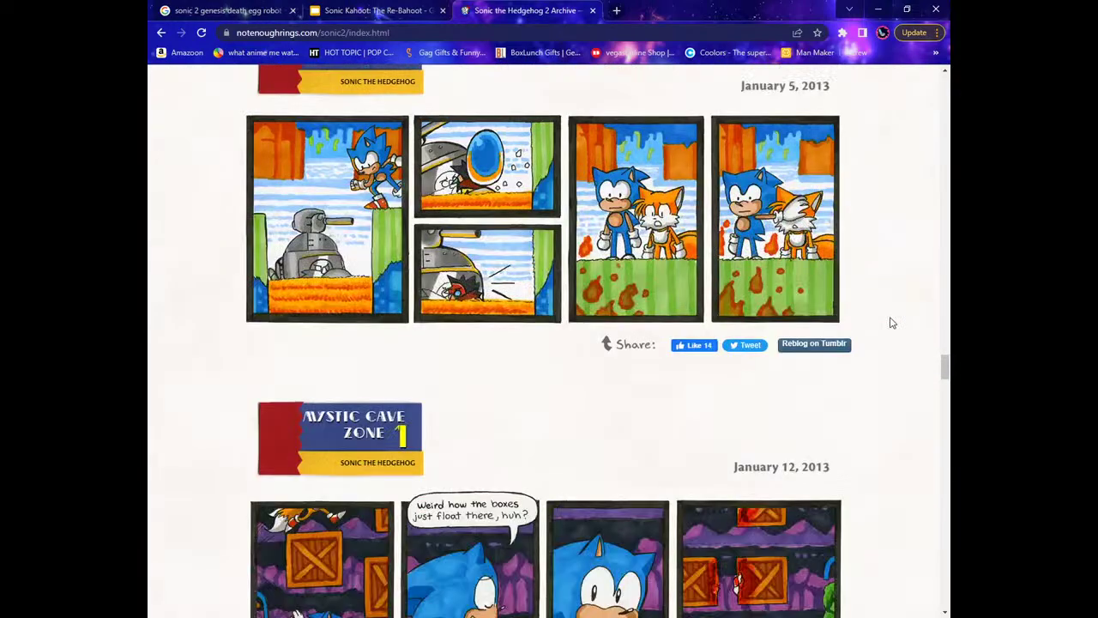
pyautogui.scroll(-6, 888, 319)
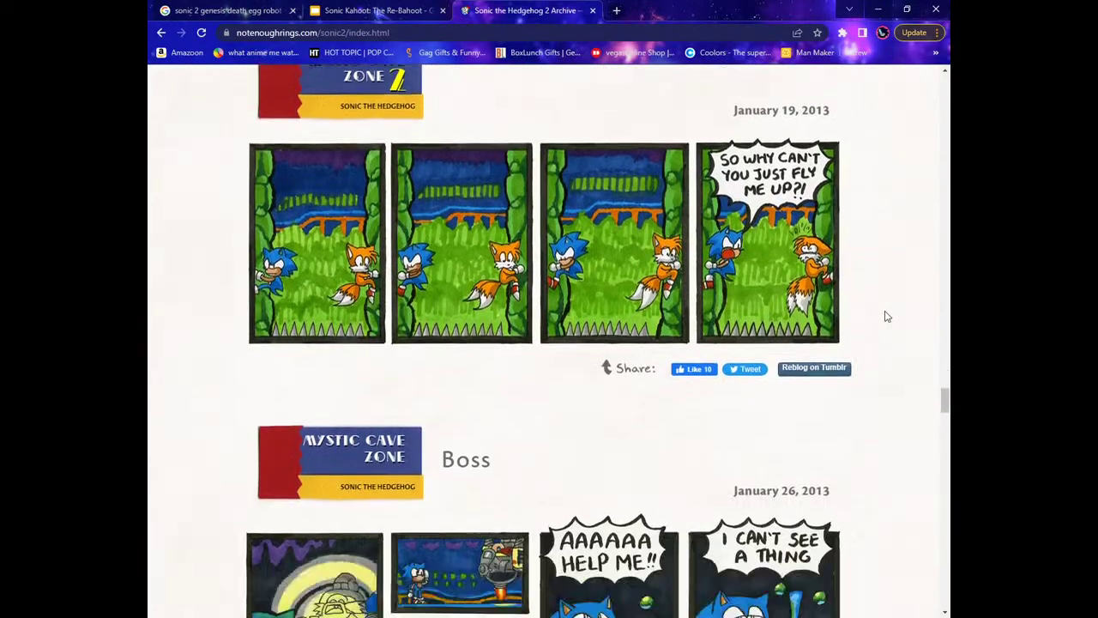
pyautogui.scroll(4, 890, 318)
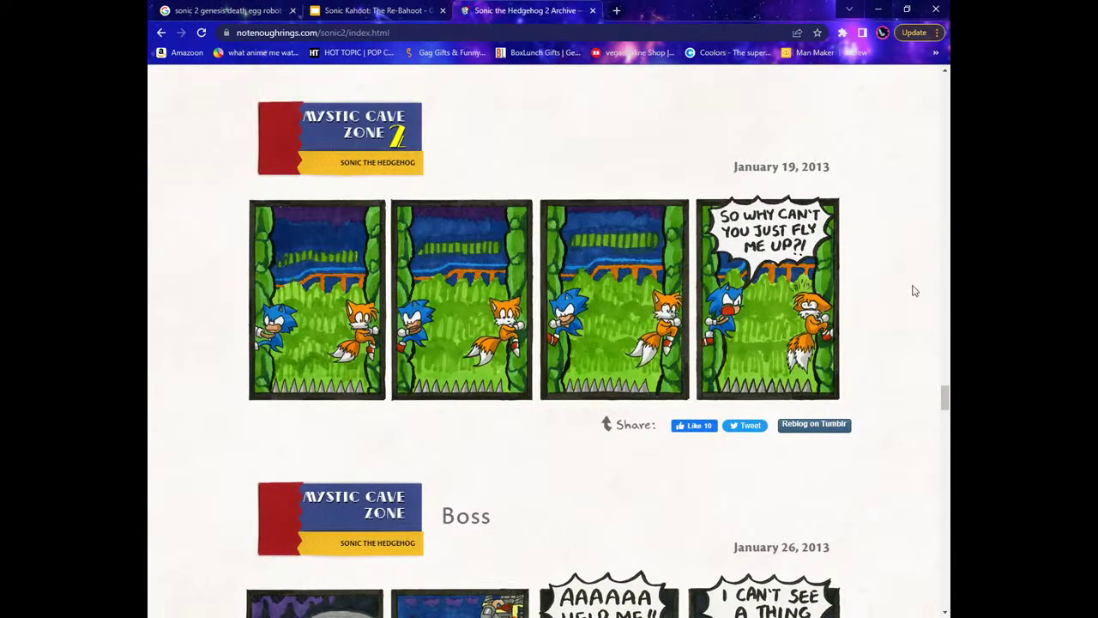
pyautogui.scroll(-4, 912, 294)
pyautogui.scroll(-1, 912, 294)
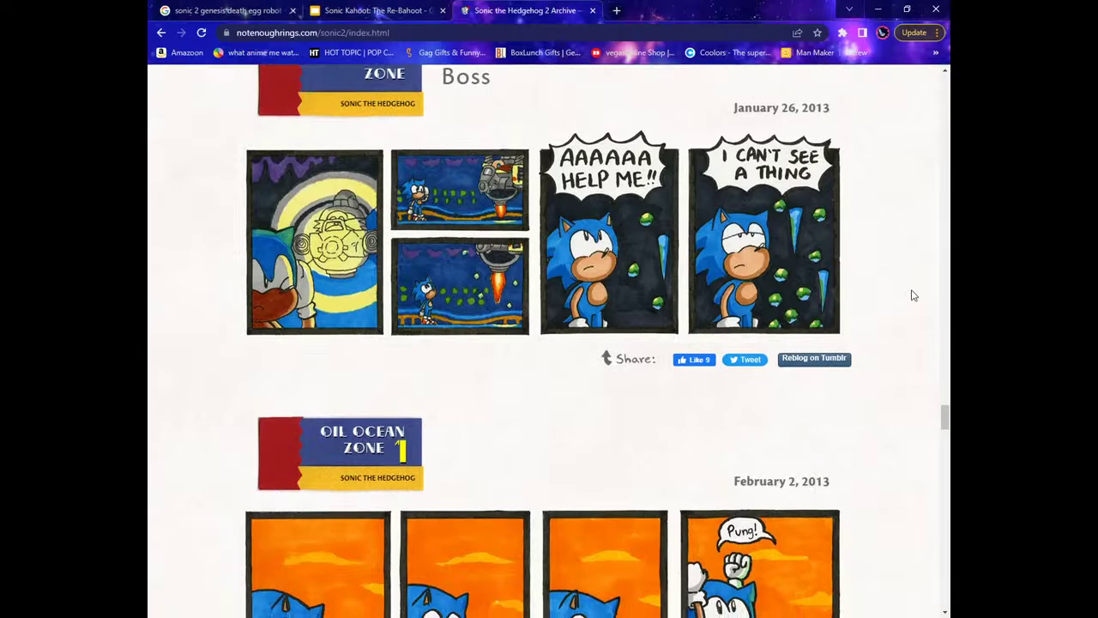
pyautogui.scroll(-4, 912, 301)
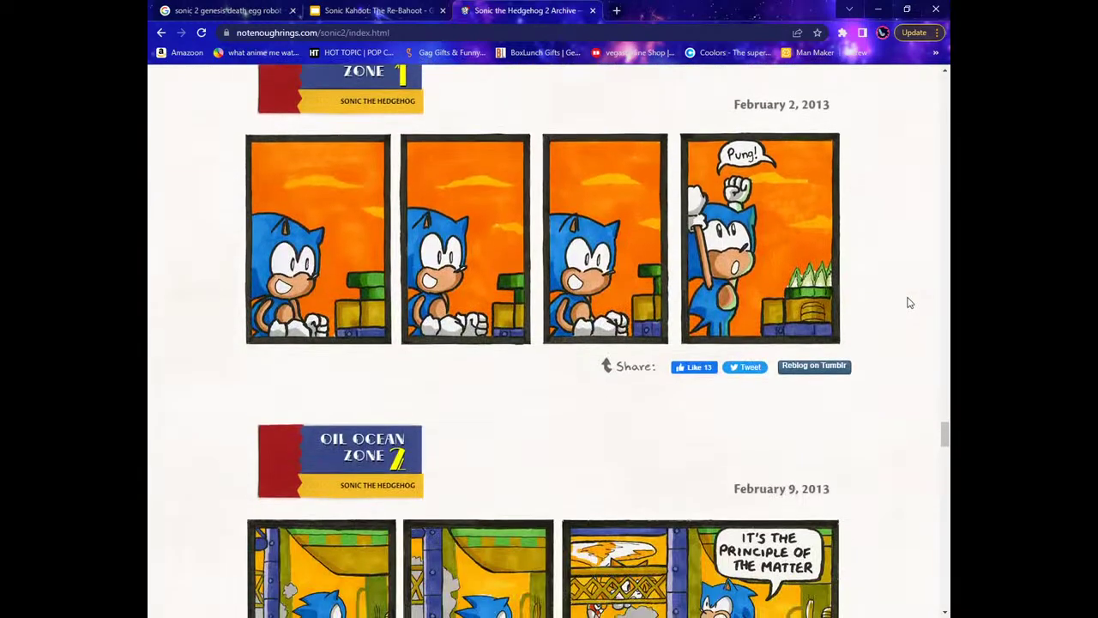
pyautogui.scroll(1, 910, 303)
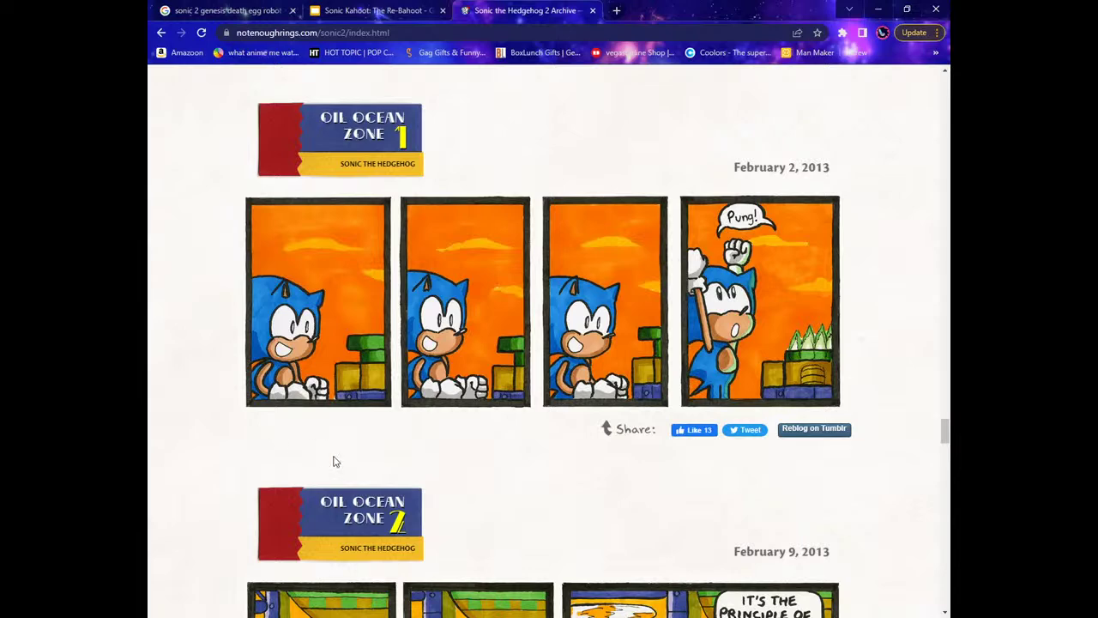
pyautogui.scroll(-4, 331, 455)
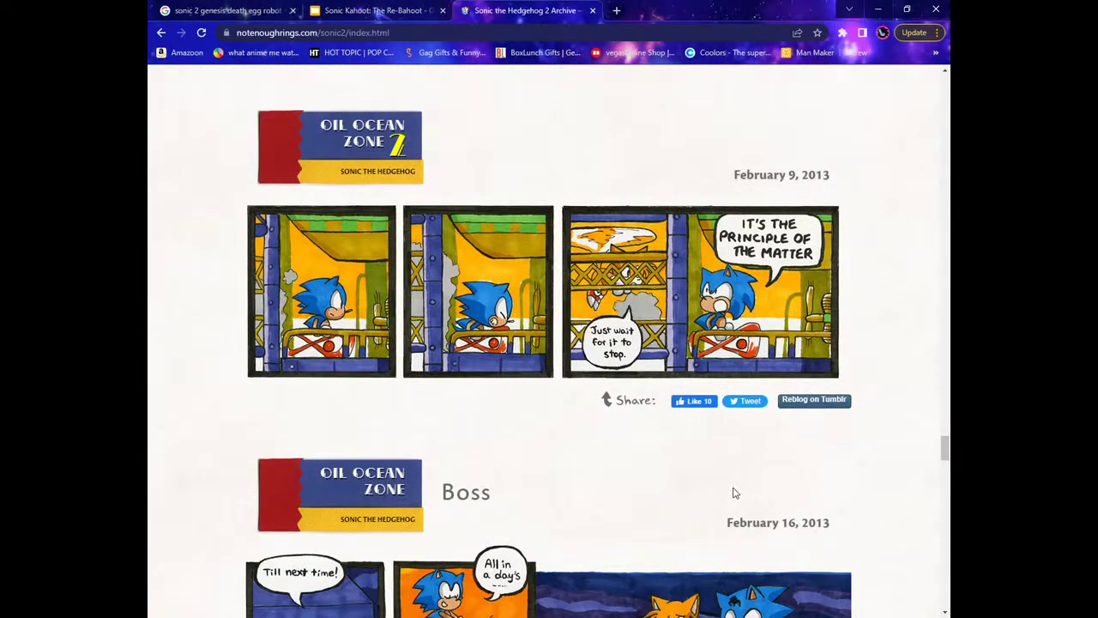
pyautogui.scroll(-3, 733, 492)
pyautogui.scroll(-5, 729, 492)
pyautogui.scroll(-3, 725, 493)
pyautogui.scroll(-4, 848, 458)
pyautogui.scroll(-4, 841, 462)
pyautogui.scroll(-3, 838, 457)
pyautogui.scroll(-3, 838, 456)
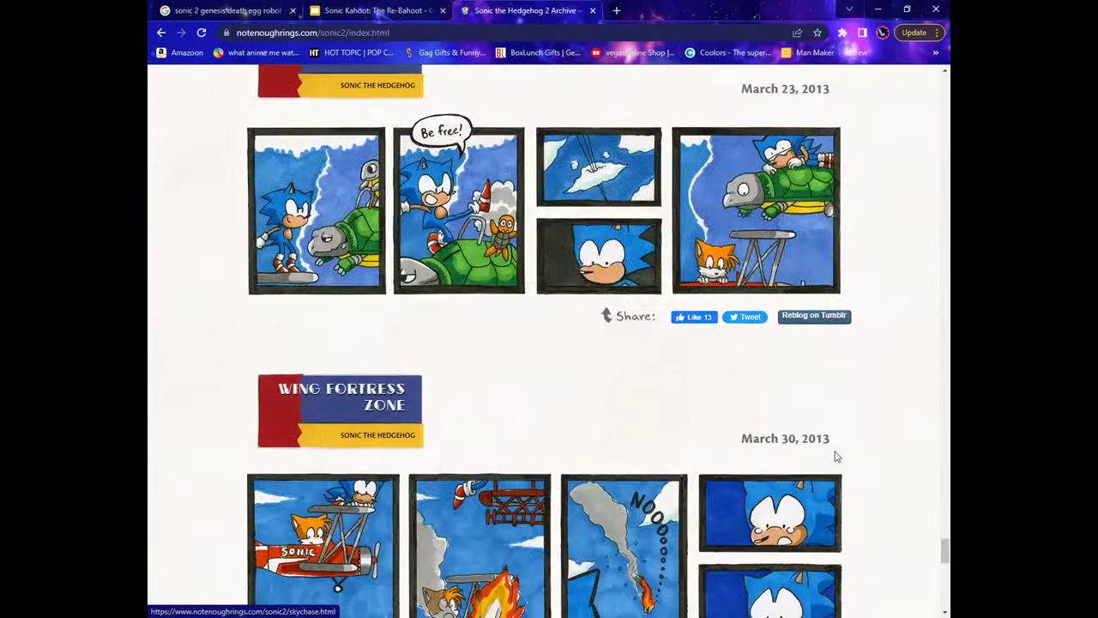
pyautogui.scroll(-4, 907, 377)
pyautogui.scroll(-8, 907, 379)
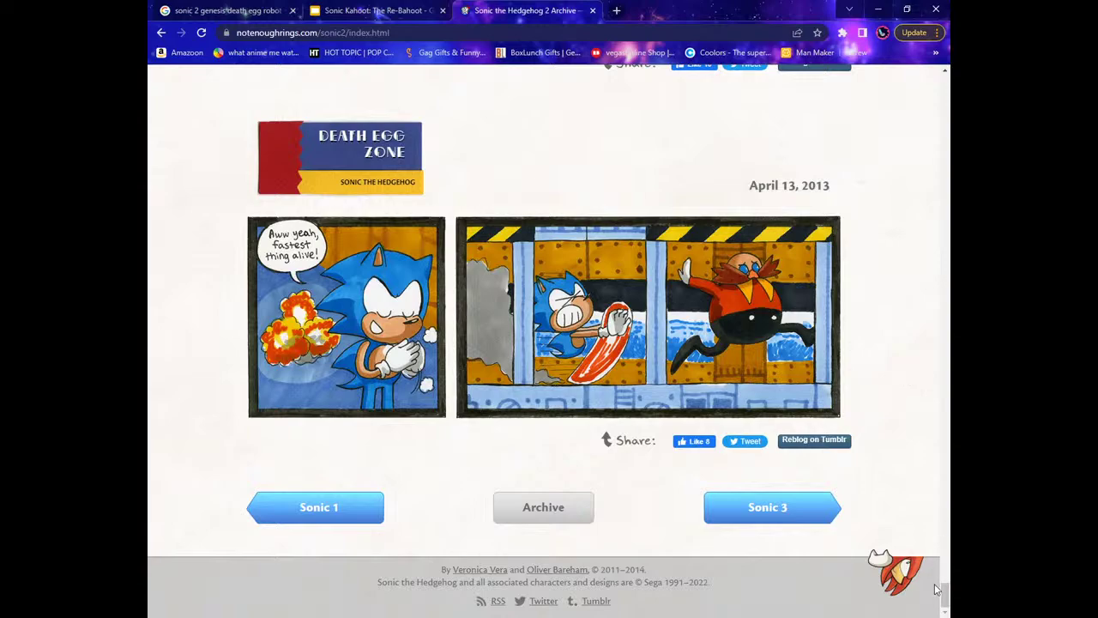
# Open the Sonic 3 comic archive and look through its strips as far as the Launch Base Zone boss.
pyautogui.click(734, 508)
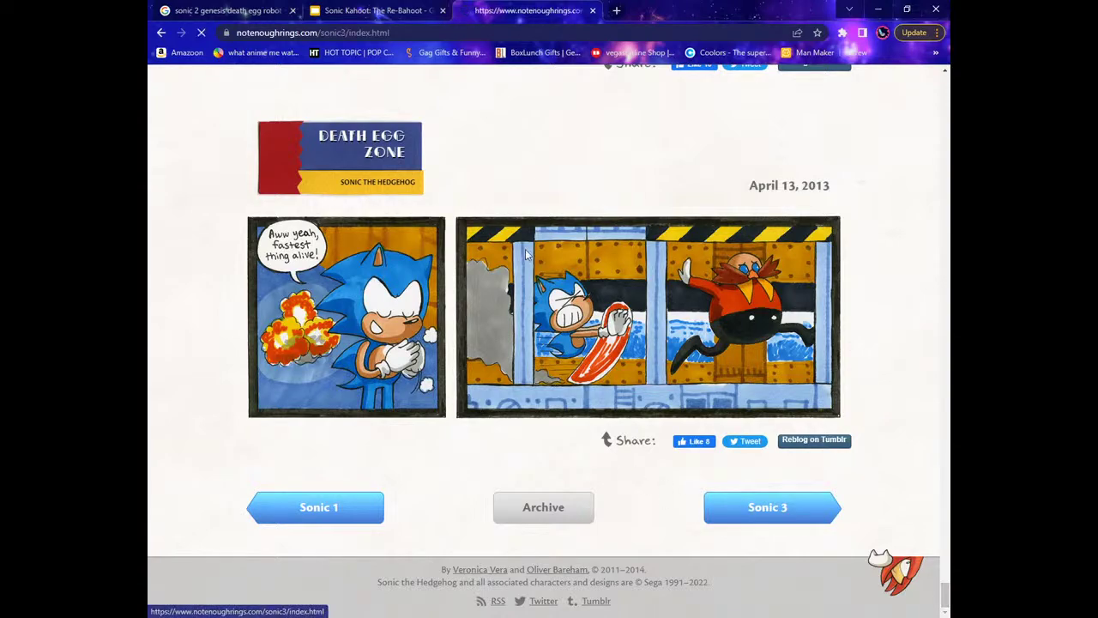
pyautogui.scroll(-9, 622, 262)
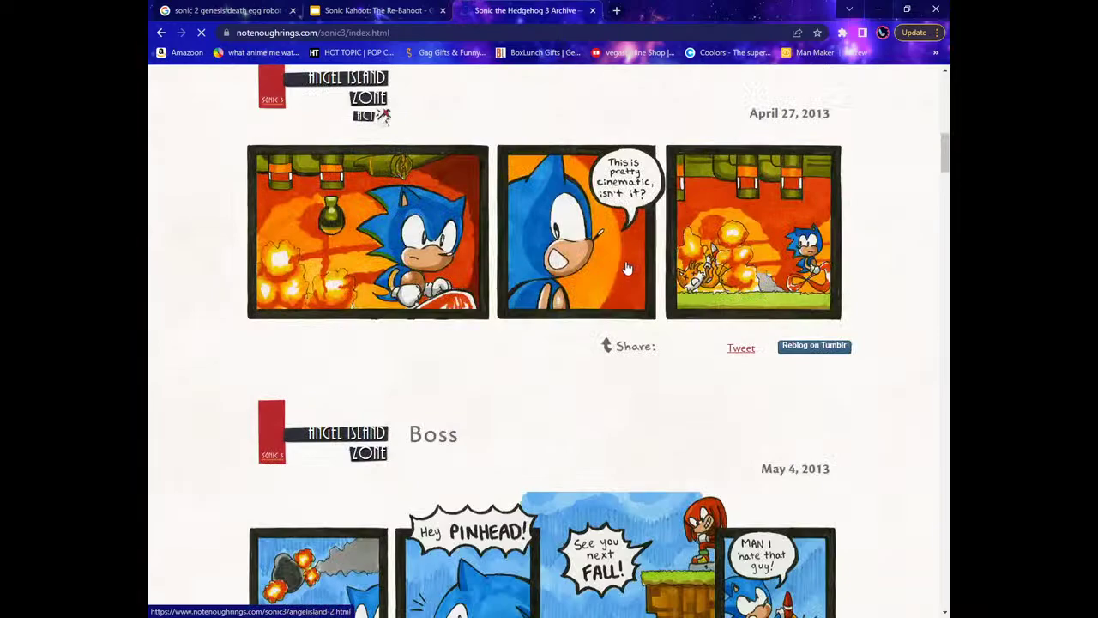
pyautogui.scroll(-4, 627, 273)
pyautogui.scroll(4, 657, 300)
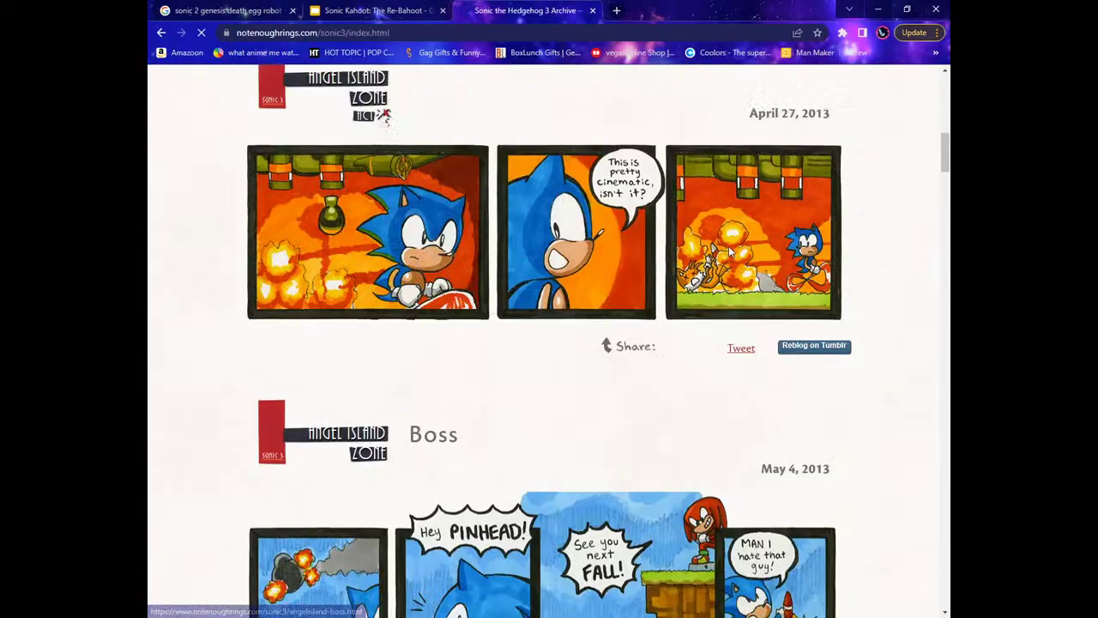
pyautogui.scroll(-4, 858, 305)
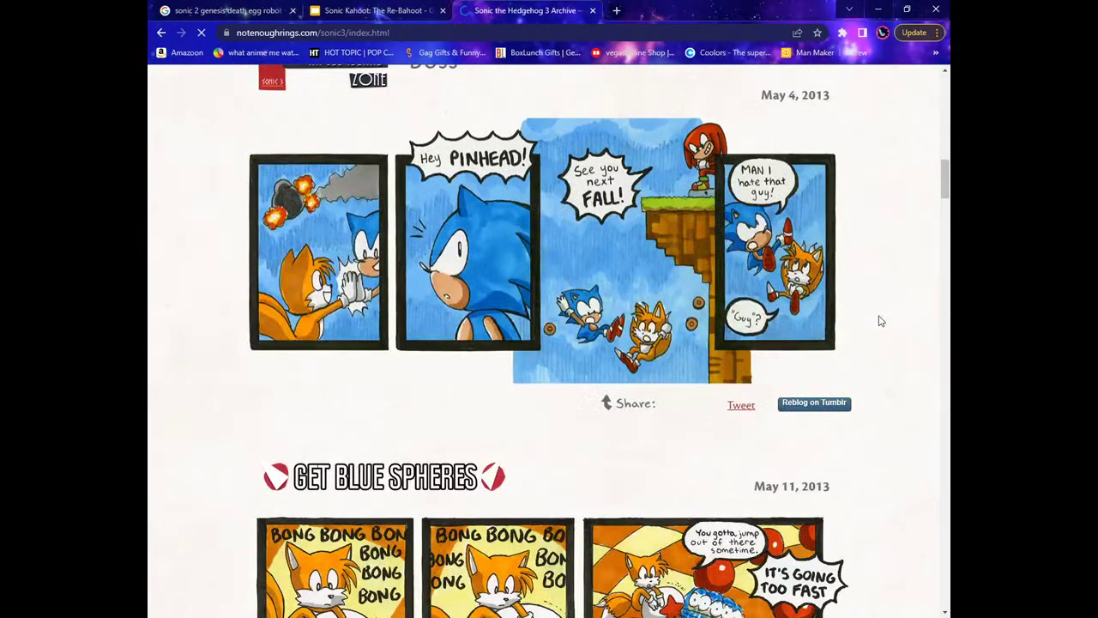
pyautogui.scroll(-4, 879, 314)
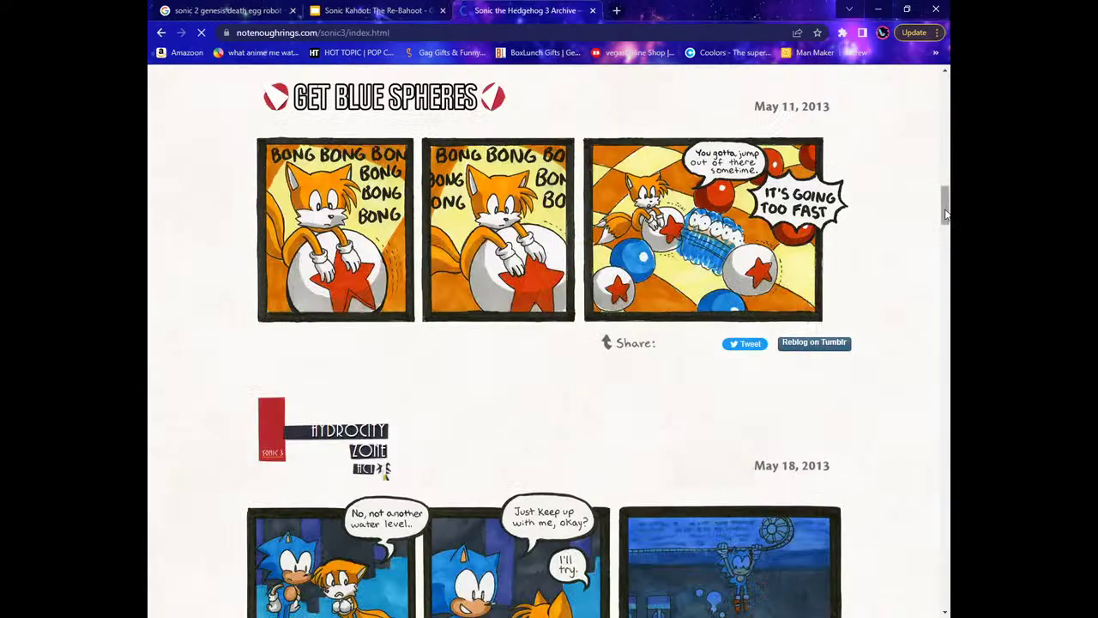
pyautogui.scroll(-20, 924, 215)
pyautogui.scroll(-5, 928, 556)
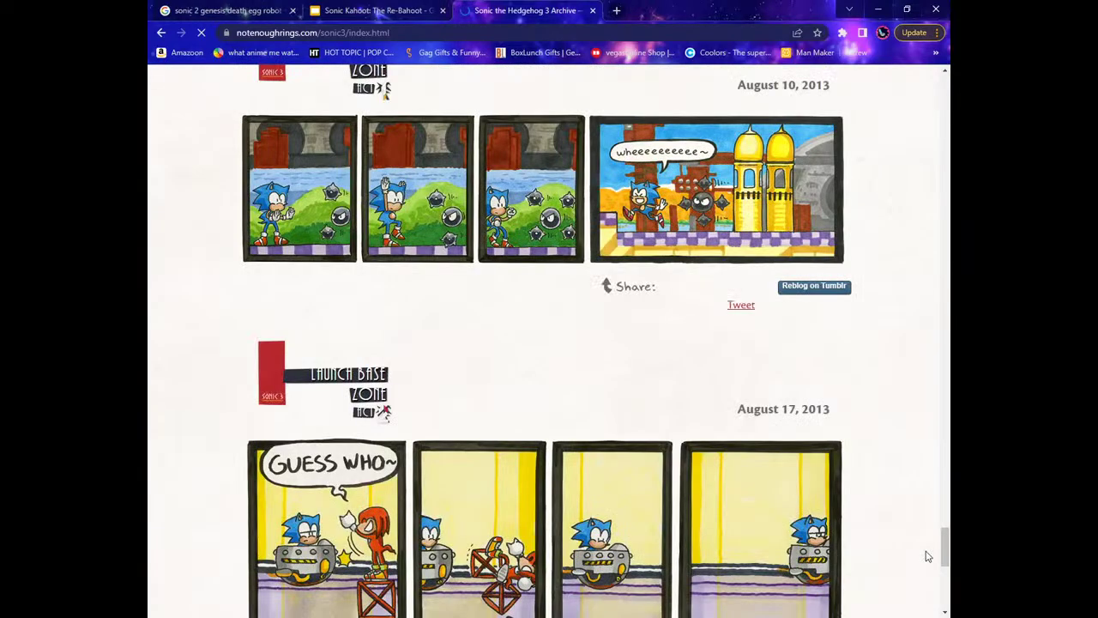
pyautogui.scroll(-4, 878, 466)
pyautogui.scroll(-3, 873, 454)
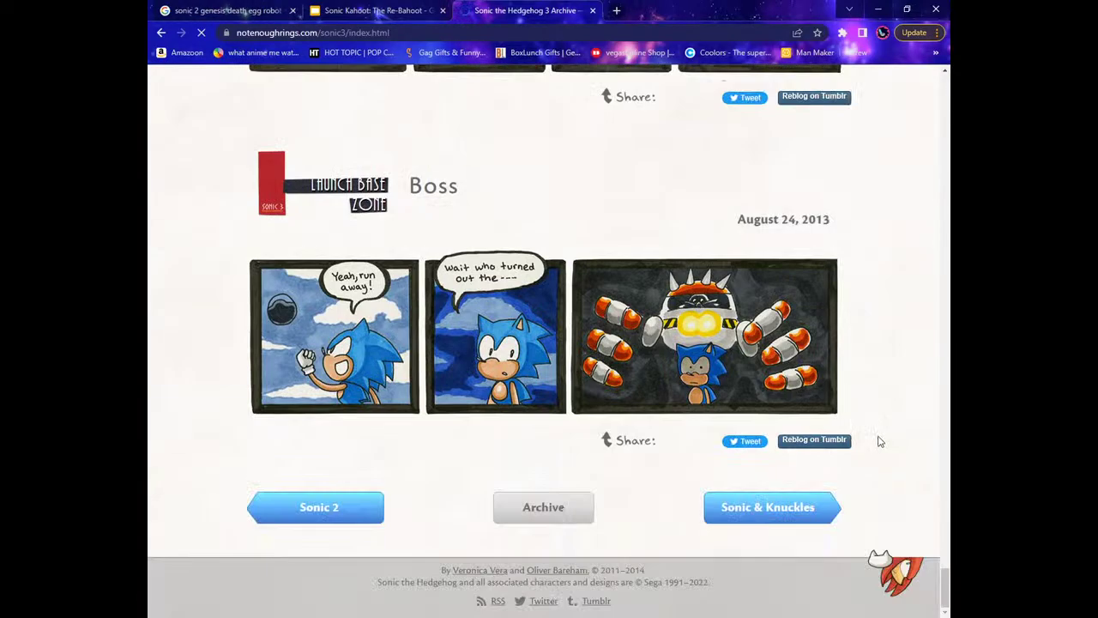
pyautogui.moveTo(691, 410)
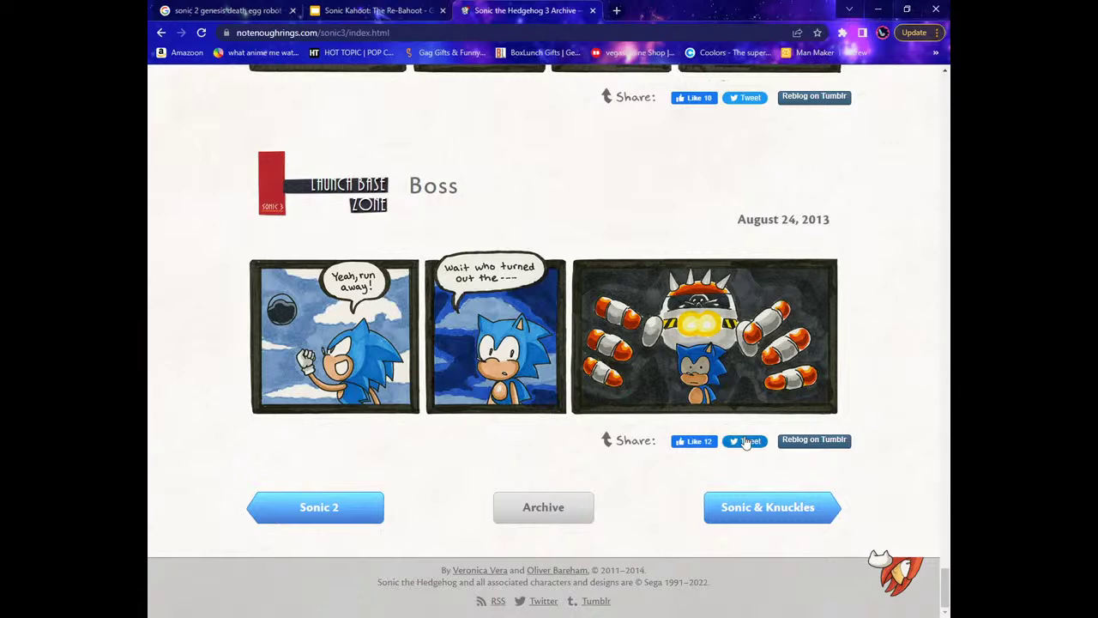
# Open the Sonic & Knuckles comic archive, find the Death Egg Zone boss strip and copy its image.
pyautogui.click(749, 507)
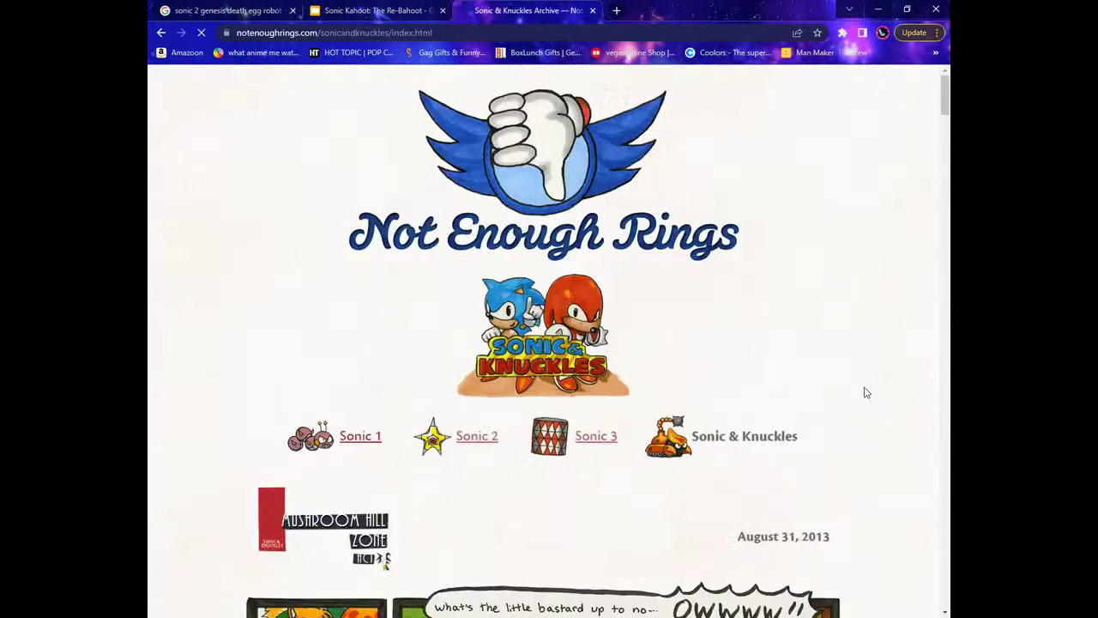
pyautogui.scroll(-4, 863, 403)
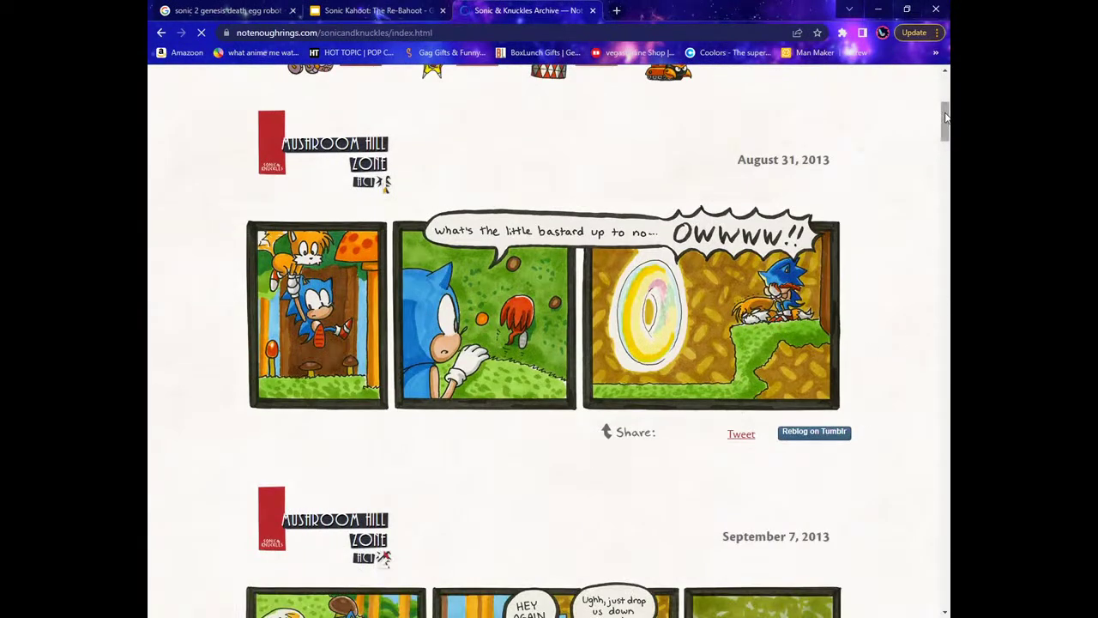
pyautogui.moveTo(947, 118); pyautogui.dragTo(946, 544)
pyautogui.scroll(-4, 550, 247)
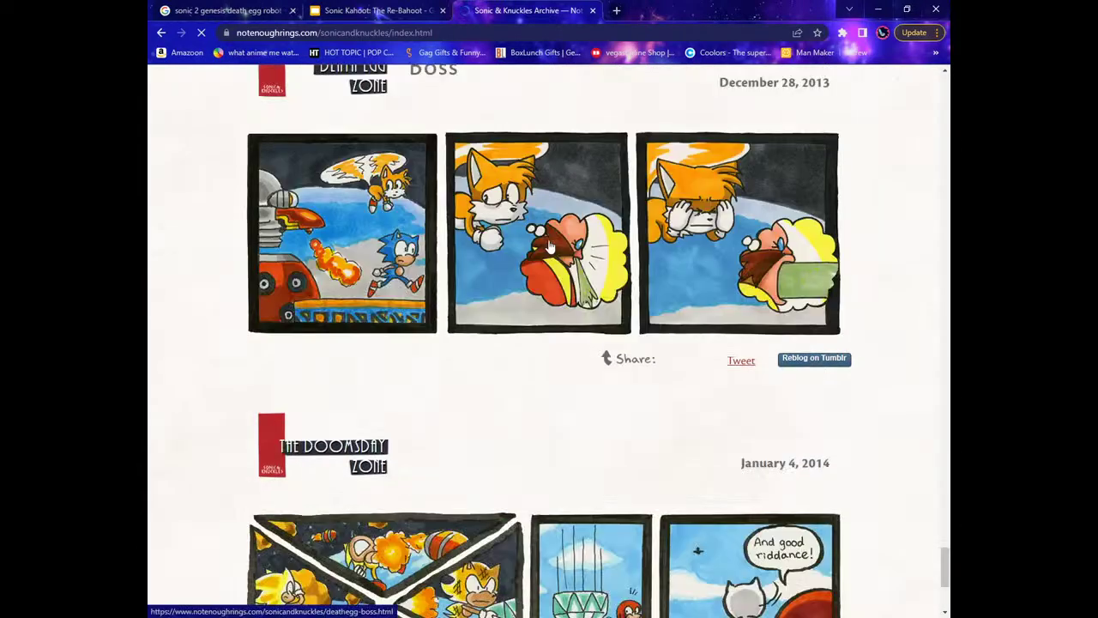
# In the Sonic Kahoot slideshow, paste the comic strip on slide 34 and centre it between the question and the answers.
pyautogui.click(373, 10)
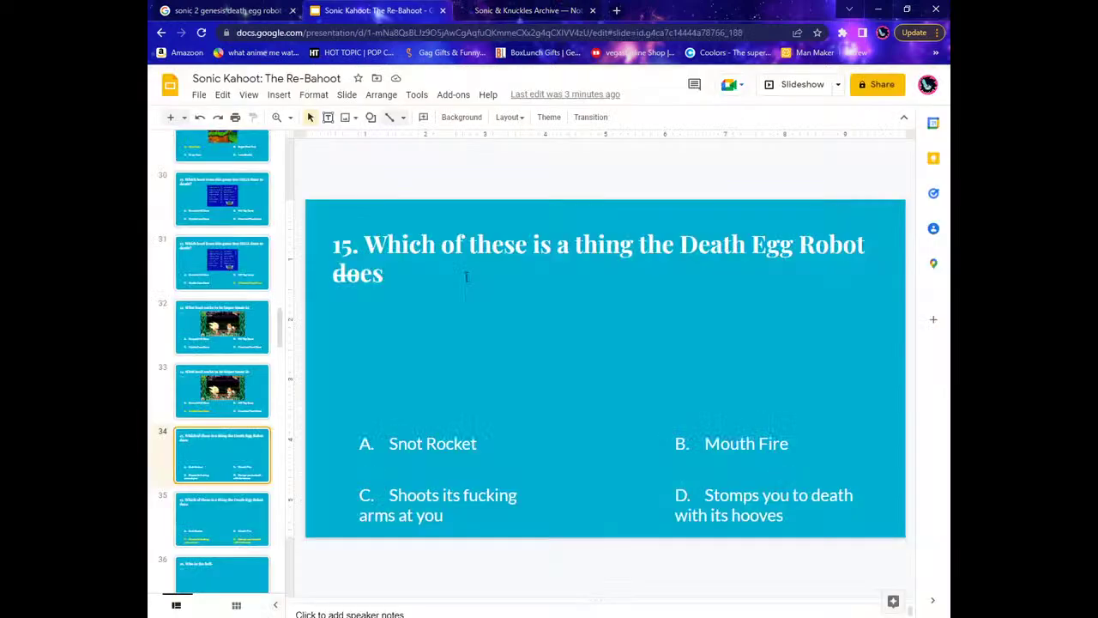
pyautogui.hotkey('ctrl', 'v')
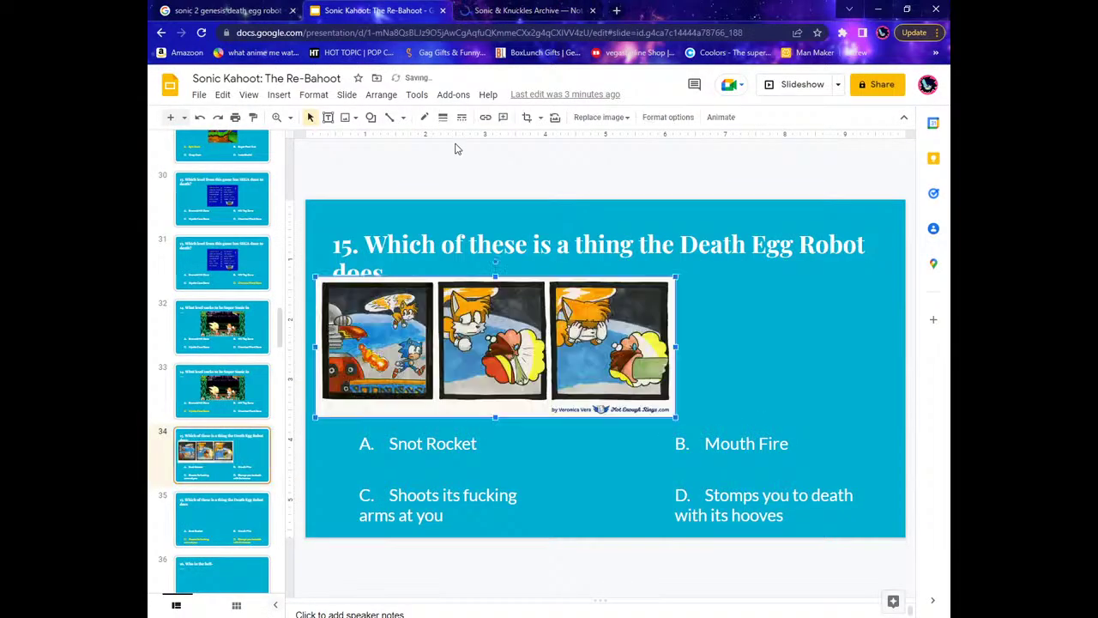
pyautogui.moveTo(621, 367); pyautogui.dragTo(635, 386)
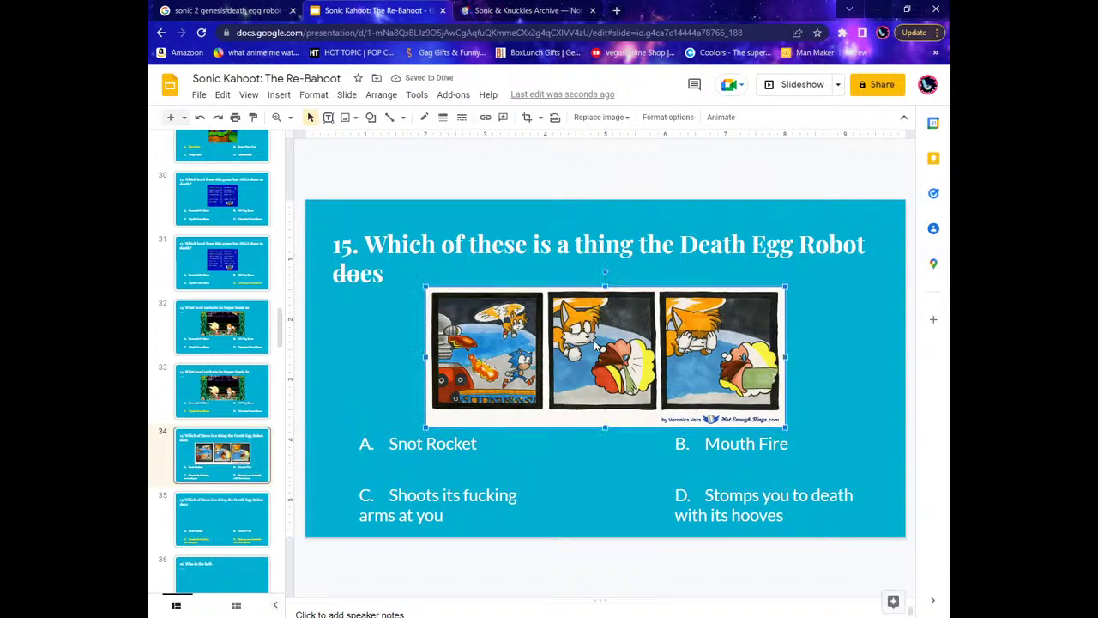
# Paste the comic strip in the same position on slide 35, the answer slide for question 15.
pyautogui.click(236, 519)
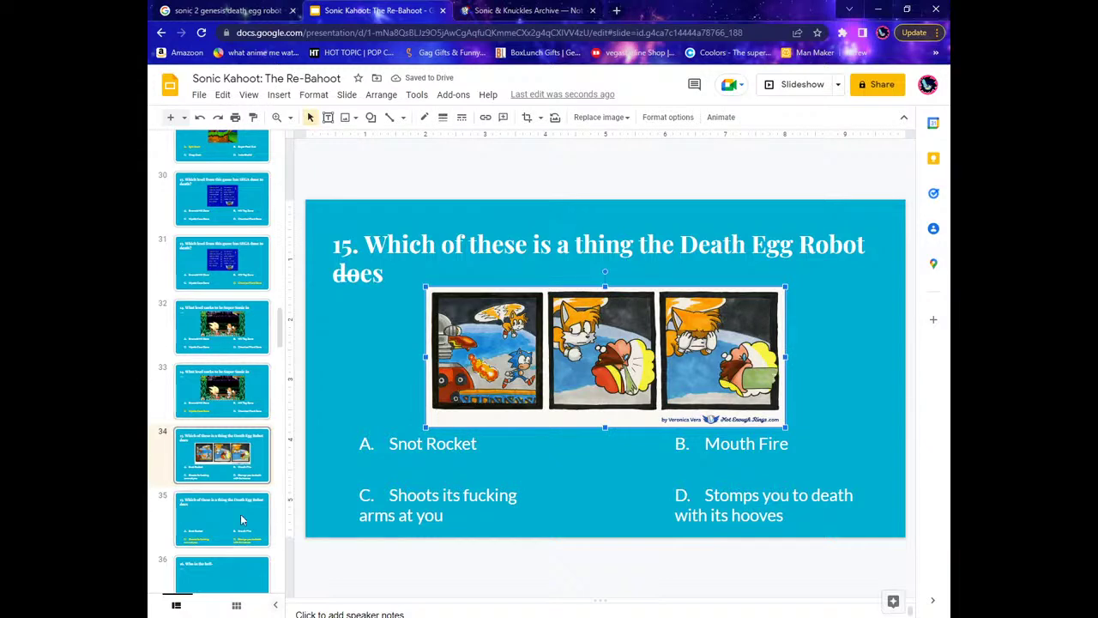
pyautogui.hotkey('ctrl', 'v')
pyautogui.click(492, 157)
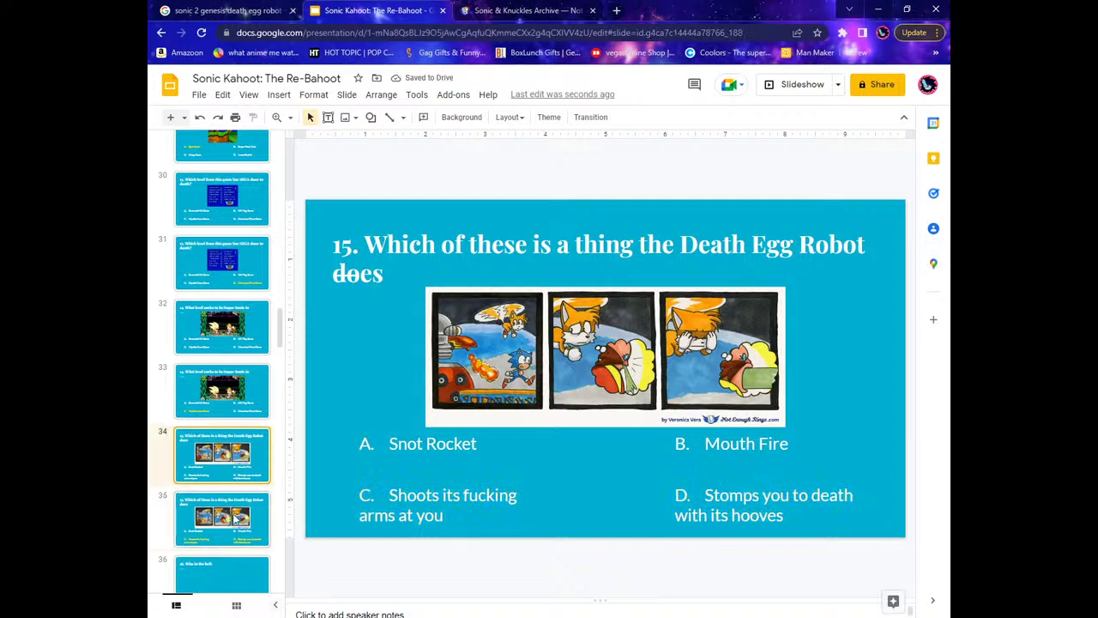
# View slide 36 with question 16, then close the Not Enough Rings tab and return to the Google Images tab.
pyautogui.scroll(-4, 247, 451)
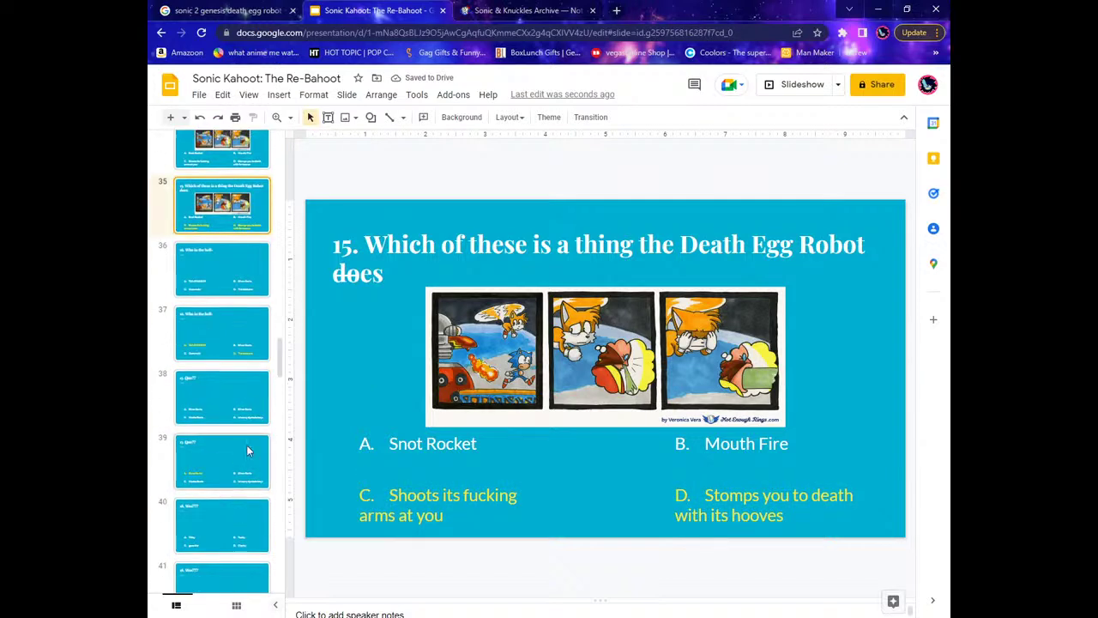
pyautogui.click(226, 288)
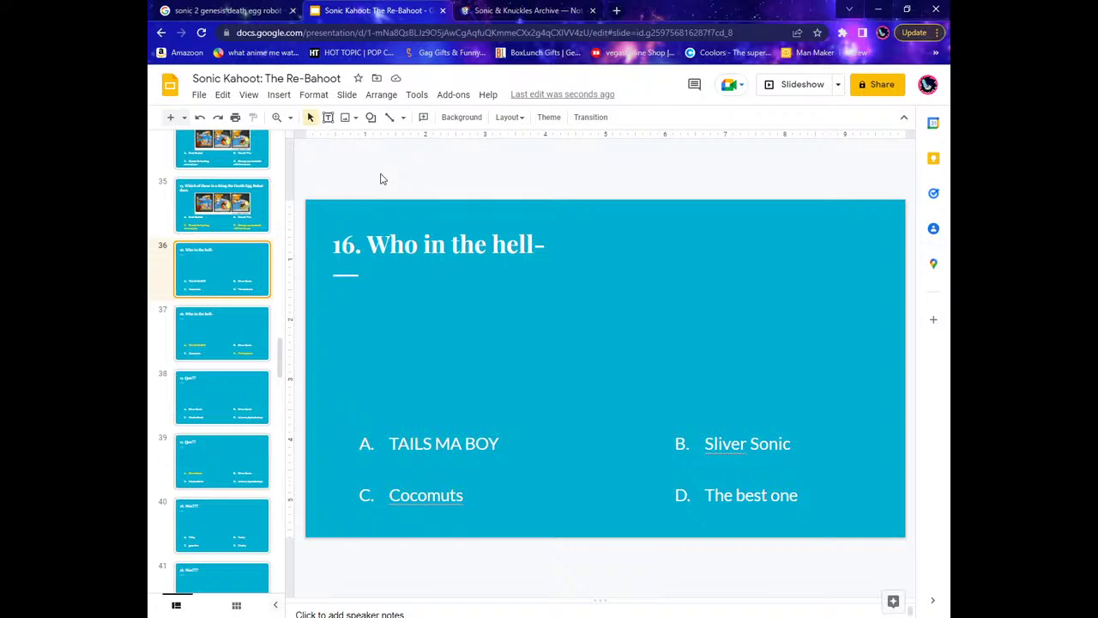
pyautogui.click(523, 11)
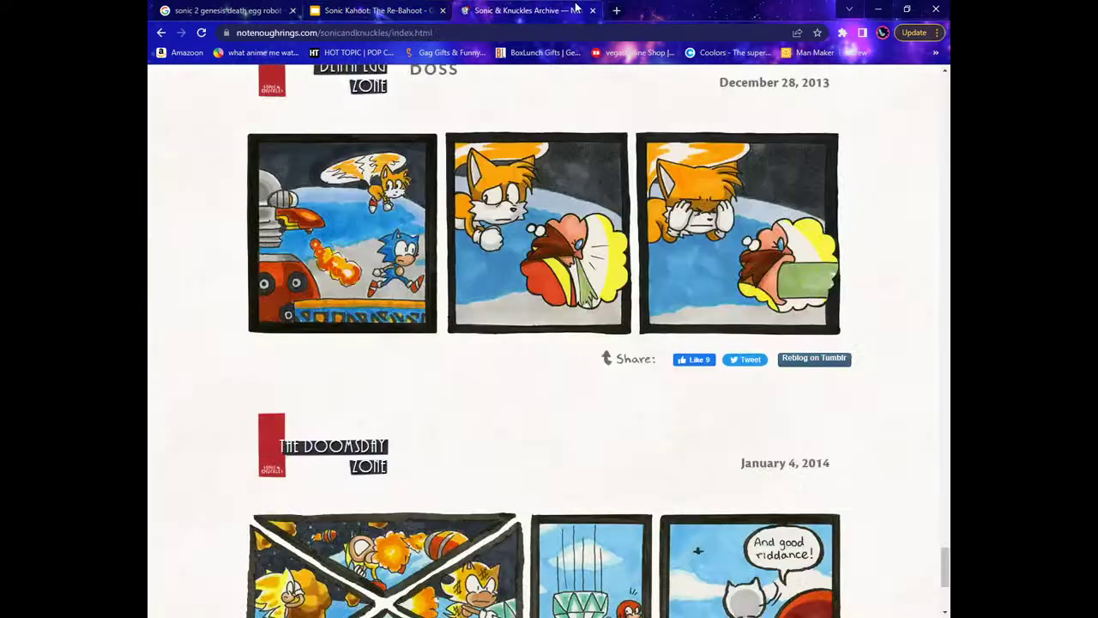
pyautogui.click(593, 11)
pyautogui.click(225, 11)
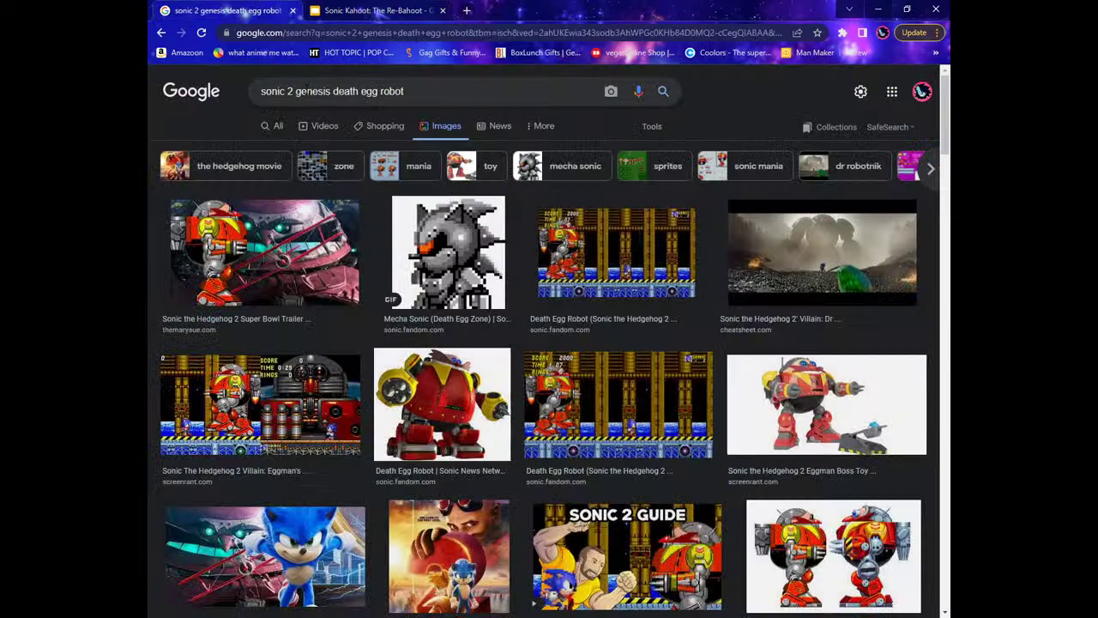
# Search Google Images for "sonic 2 genesis tails sprite" and browse the results for a usable Tails picture.
pyautogui.scroll(-5, 549, 343)
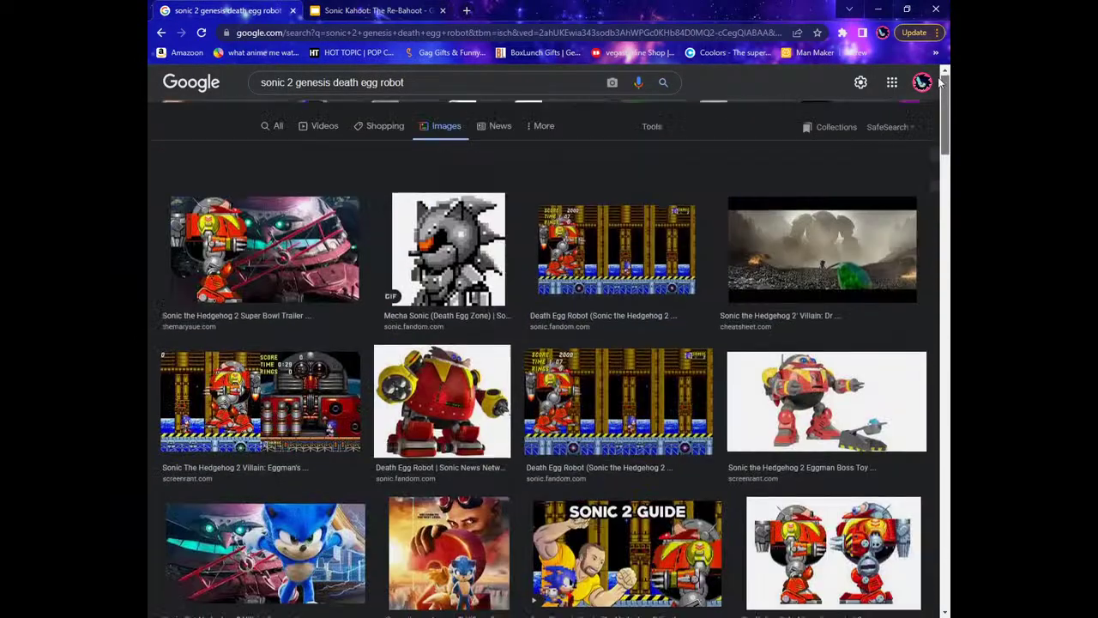
pyautogui.moveTo(944, 215); pyautogui.dragTo(944, 86)
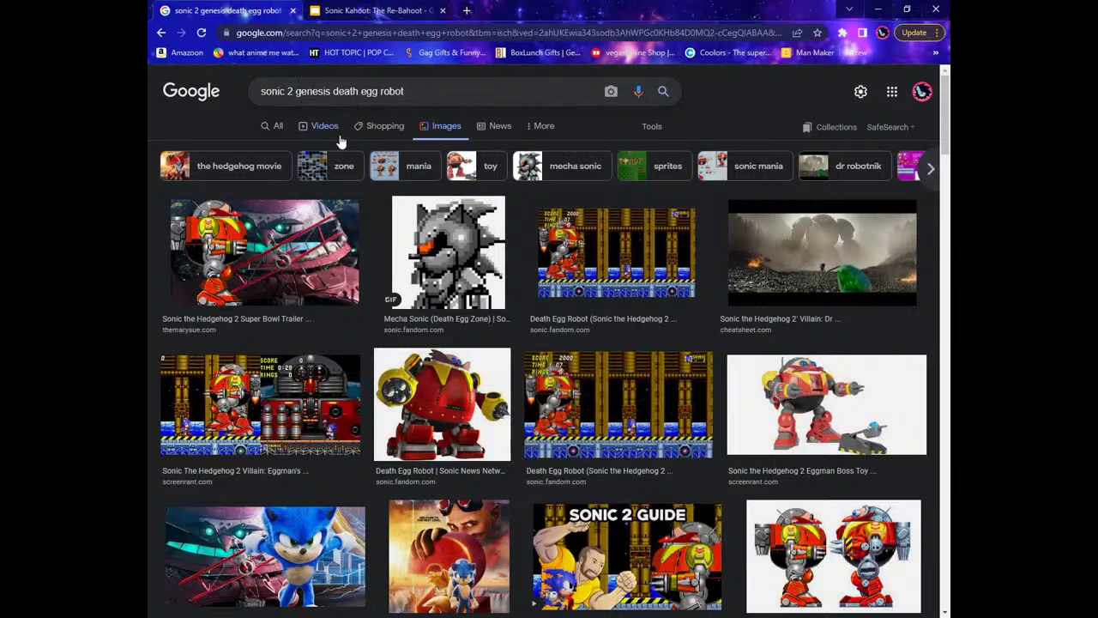
pyautogui.click(430, 95)
pyautogui.moveTo(333, 91); pyautogui.dragTo(772, 94)
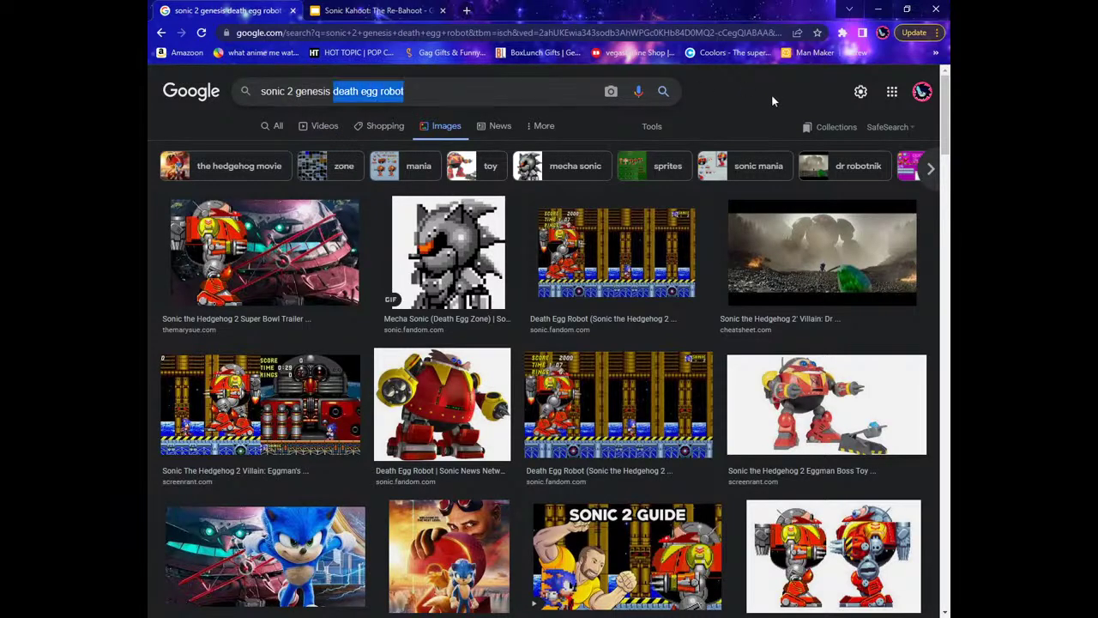
pyautogui.write('tails')
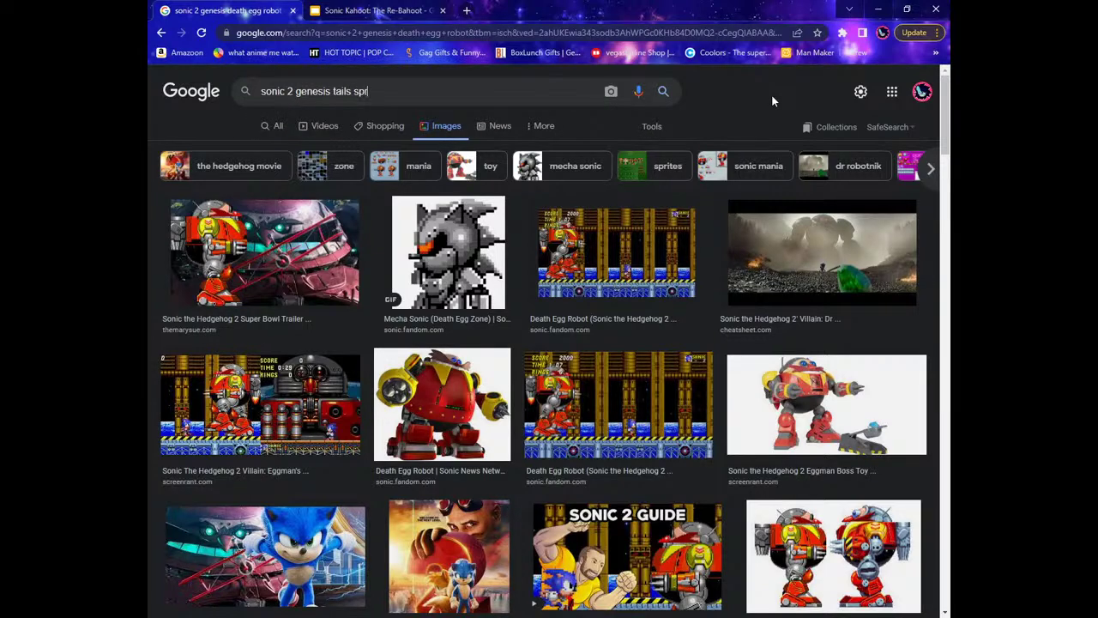
pyautogui.press('Return')
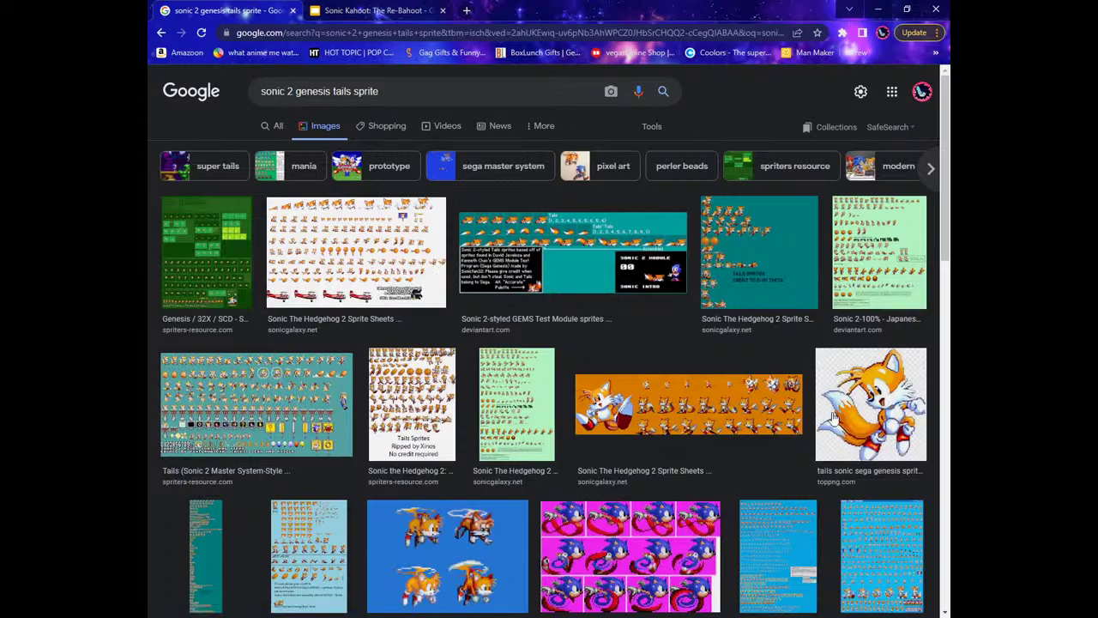
pyautogui.scroll(-3, 797, 409)
pyautogui.scroll(-2, 797, 411)
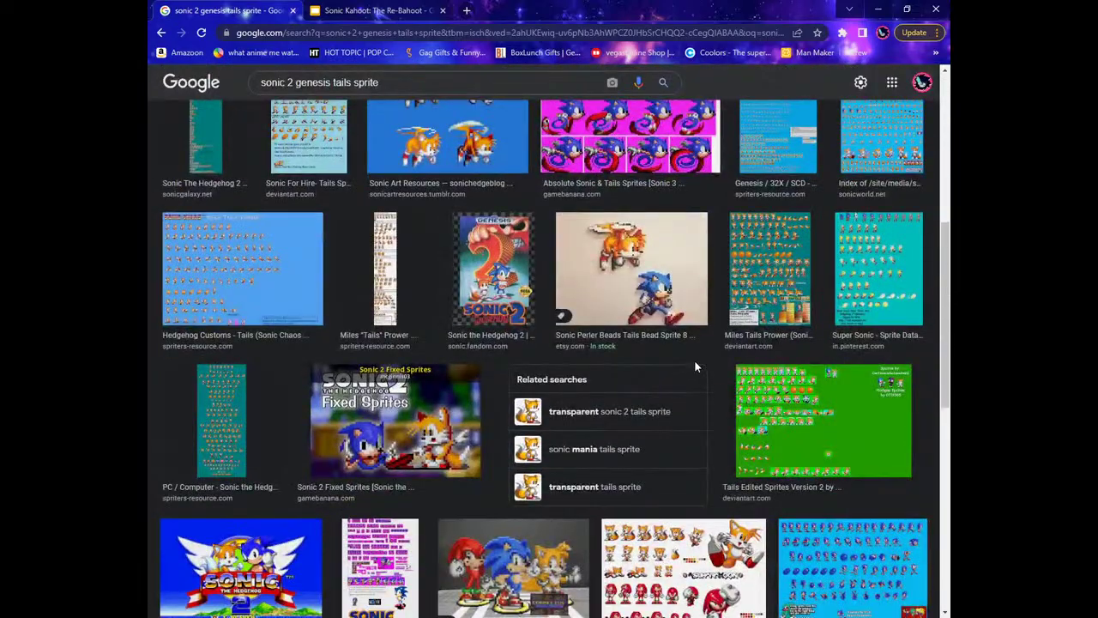
pyautogui.scroll(5, 691, 364)
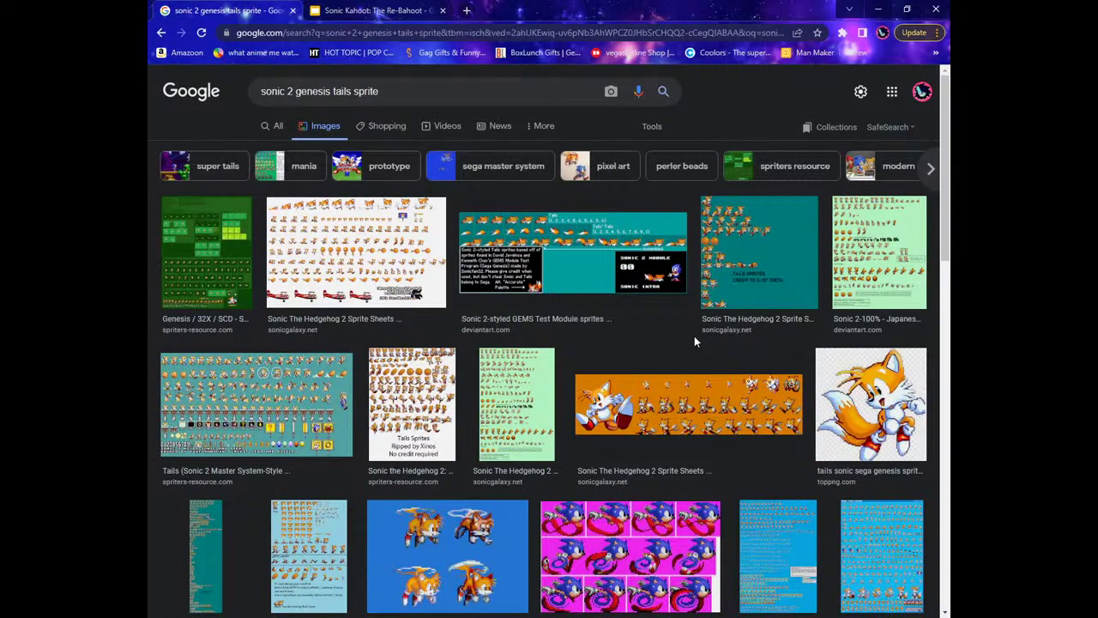
# Shorten the image search to "sonic 2 genesis tails" and look through the results.
pyautogui.doubleClick(355, 90)
pyautogui.press('BackSpace')
pyautogui.press('Return')
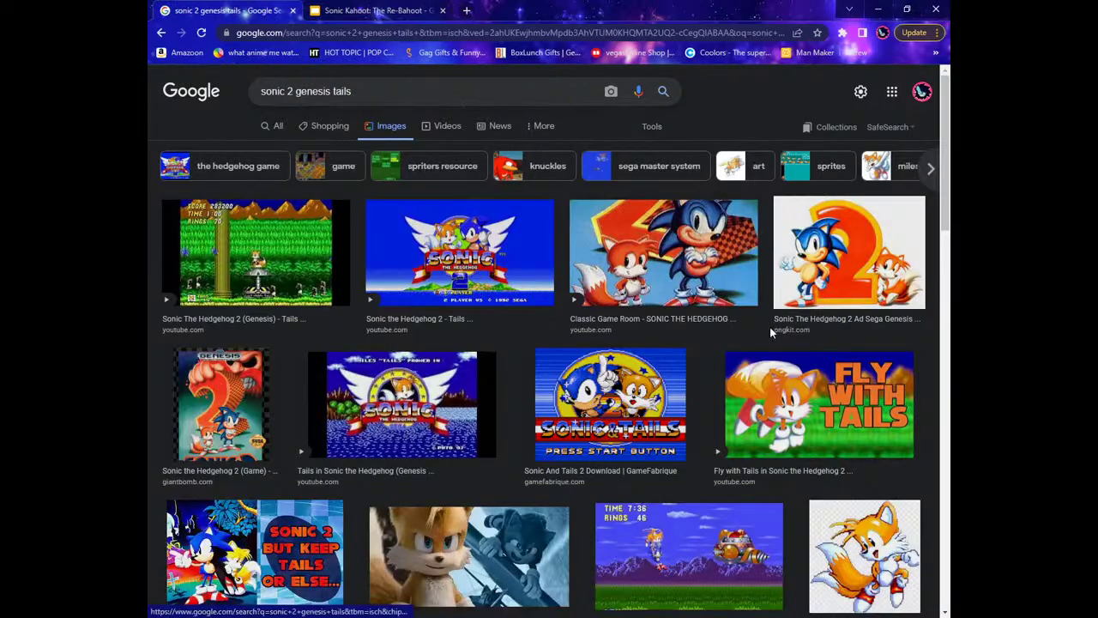
pyautogui.scroll(-3, 770, 319)
pyautogui.scroll(-2, 884, 353)
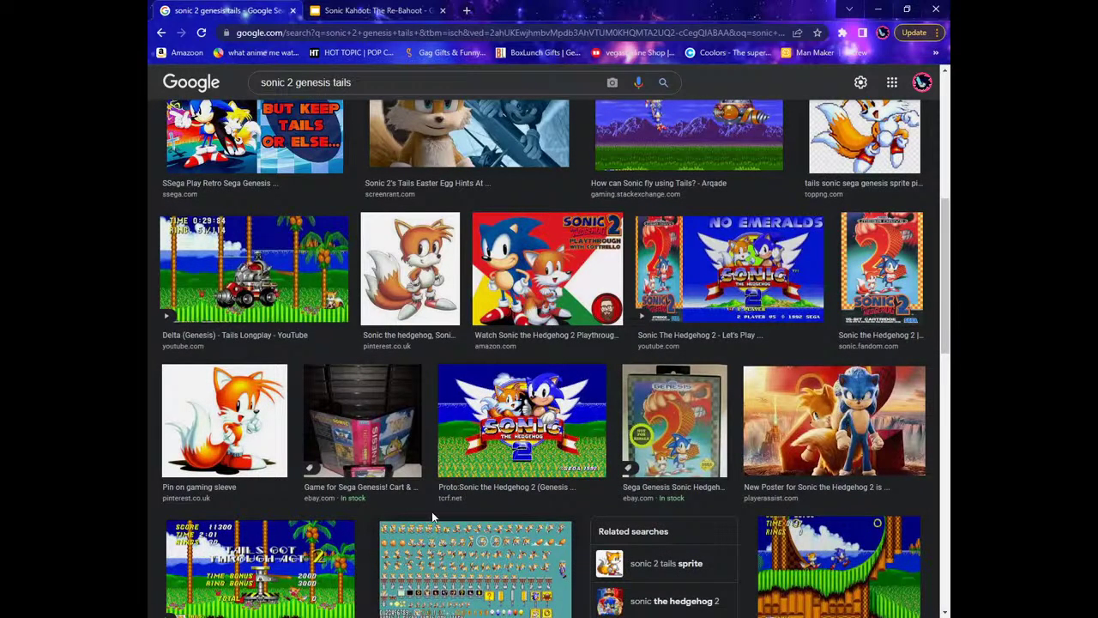
pyautogui.scroll(-1, 443, 509)
# Open the "Pin on gaming sleeve" picture of Tails and save it as a PNG in Downloads.
pyautogui.click(224, 319)
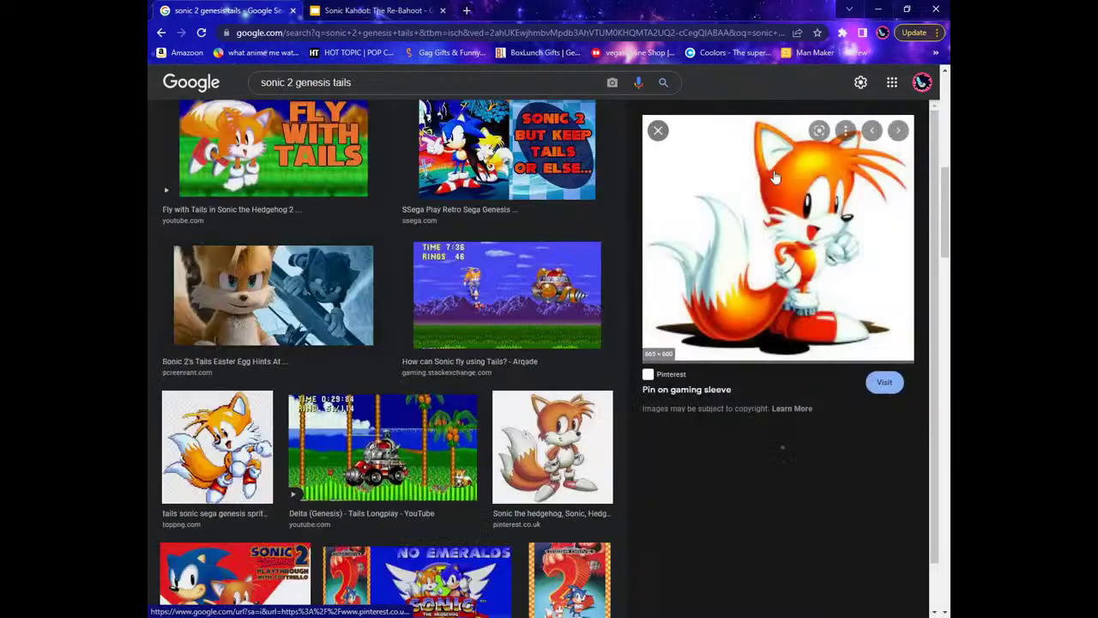
pyautogui.moveTo(735, 298); pyautogui.dragTo(743, 267)
pyautogui.rightClick(743, 265)
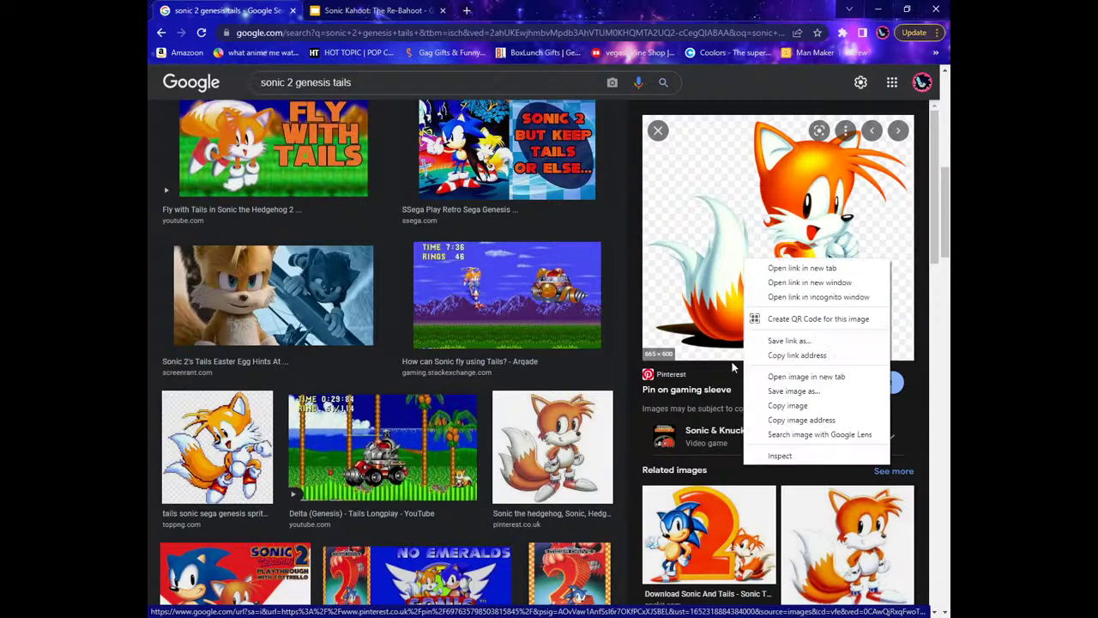
pyautogui.click(773, 391)
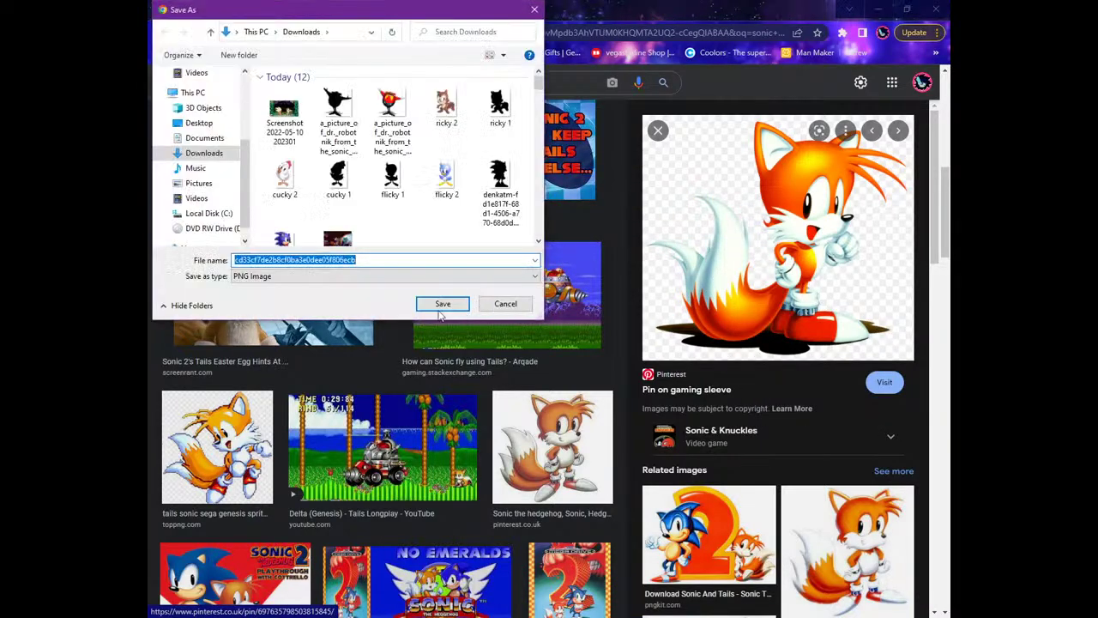
pyautogui.click(441, 305)
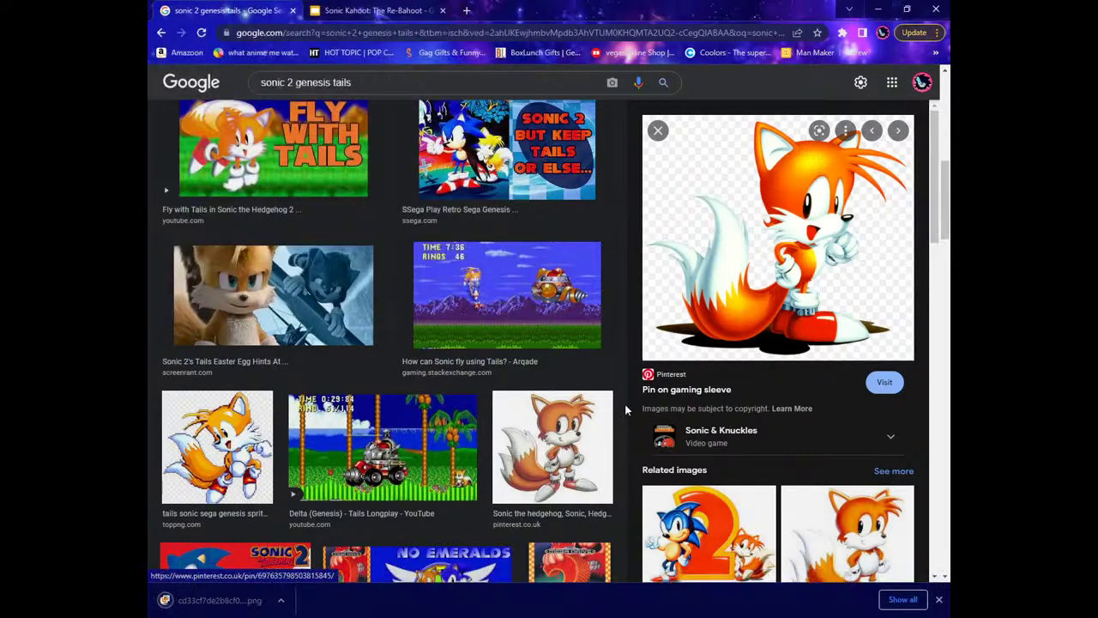
# Switch to PaintTool SAI, close the Robotnik silhouette canvas and open the saved Tails PNG from Downloads.
pyautogui.hotkey('alt', 'Tab')
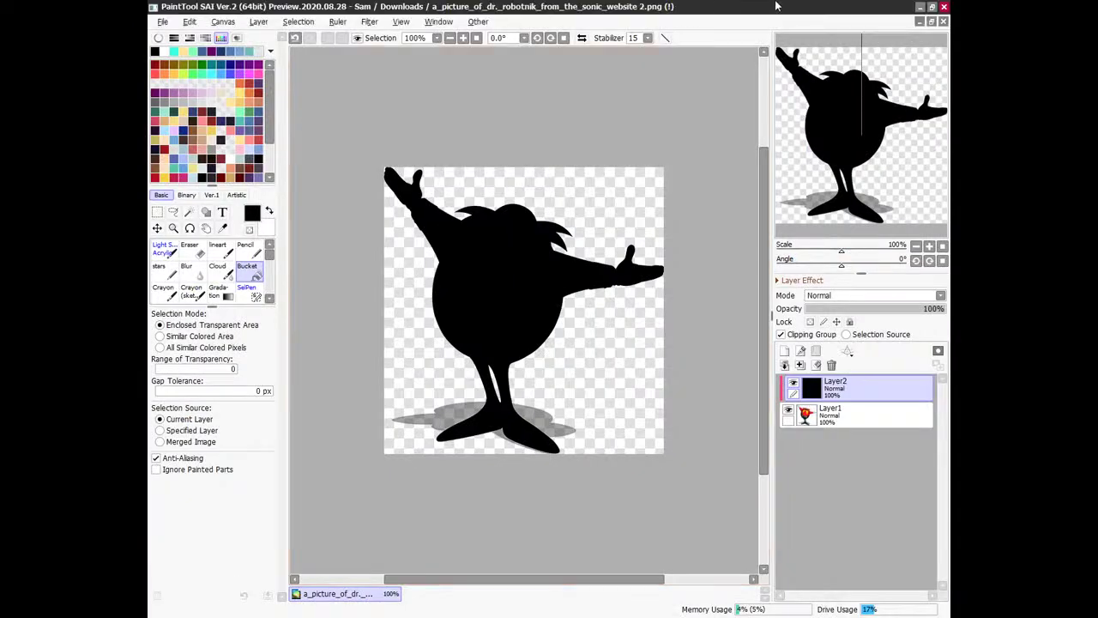
pyautogui.click(943, 21)
pyautogui.click(548, 335)
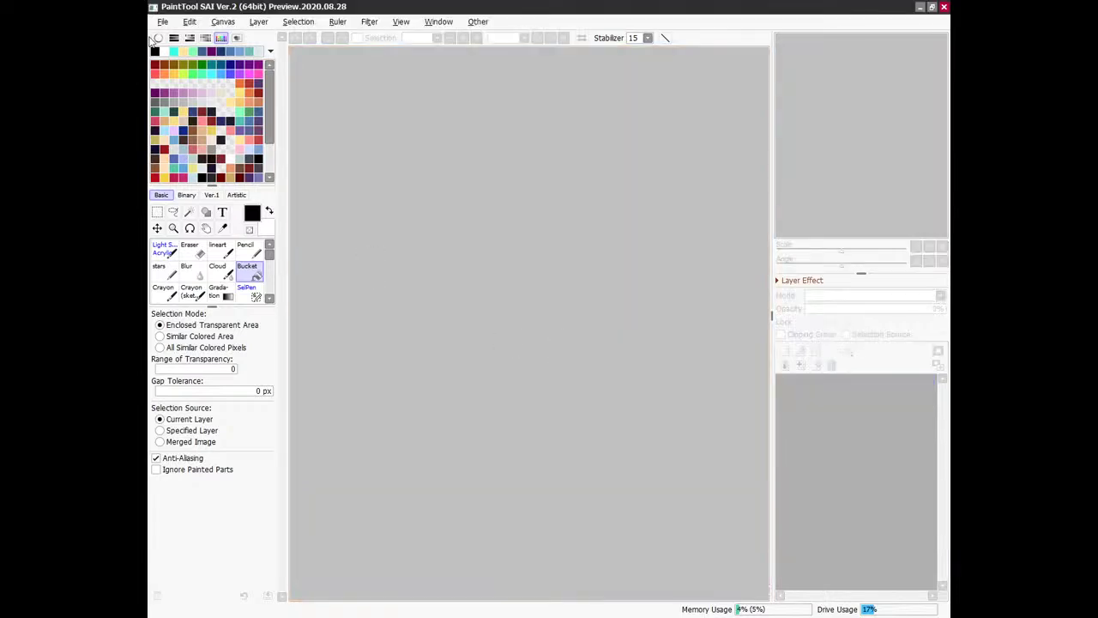
pyautogui.click(162, 22)
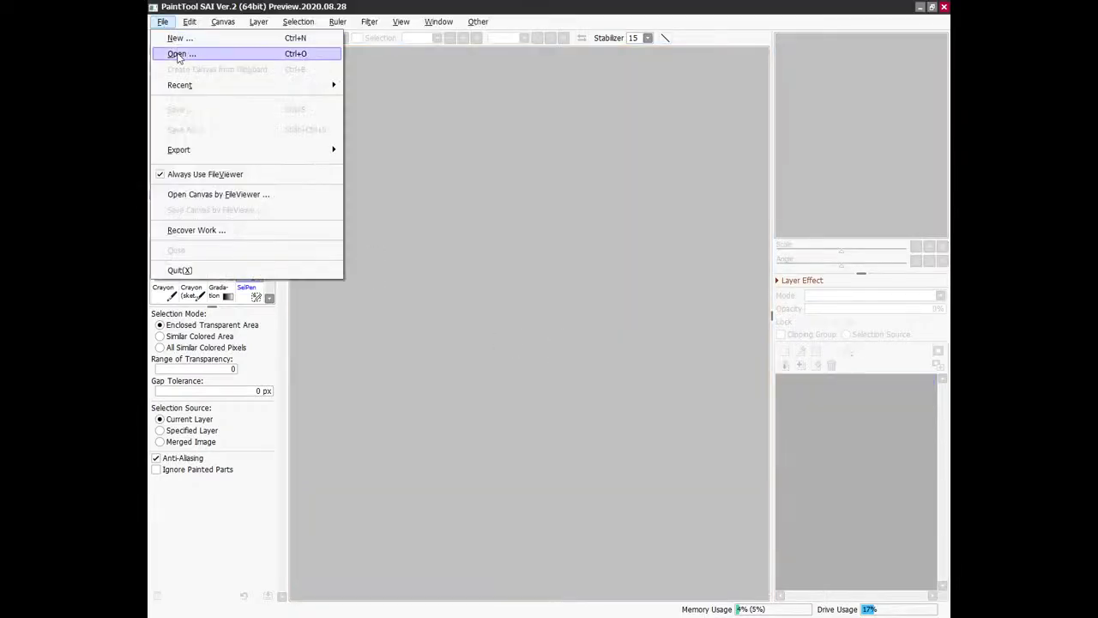
pyautogui.click(178, 57)
pyautogui.scroll(-5, 520, 248)
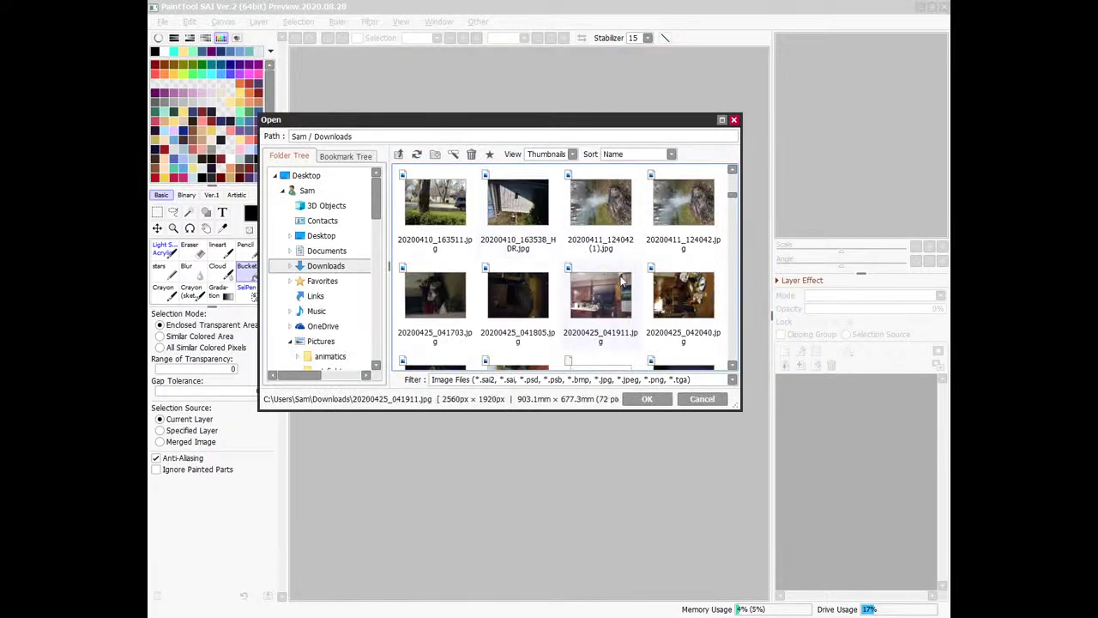
pyautogui.scroll(-10, 702, 217)
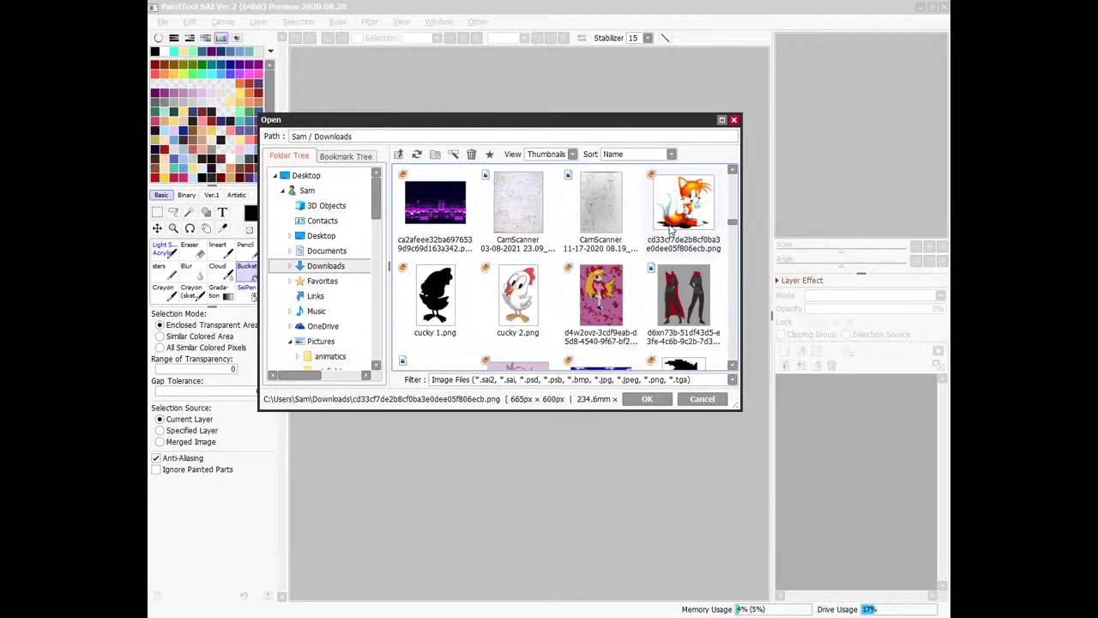
pyautogui.doubleClick(695, 213)
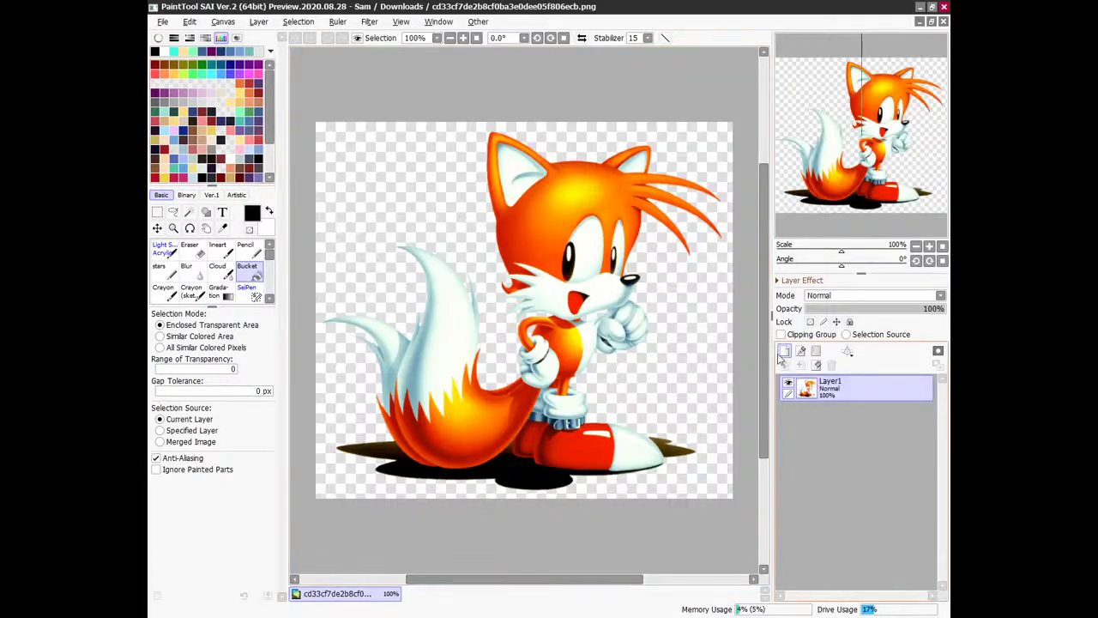
# Add a new layer clipped to the Tails layer and fill it with black to make a silhouette.
pyautogui.click(784, 351)
pyautogui.click(781, 333)
pyautogui.click(513, 271)
# Save the silhouette as a separate PNG in Downloads, adding " 1" to the end of the original file name.
pyautogui.click(162, 22)
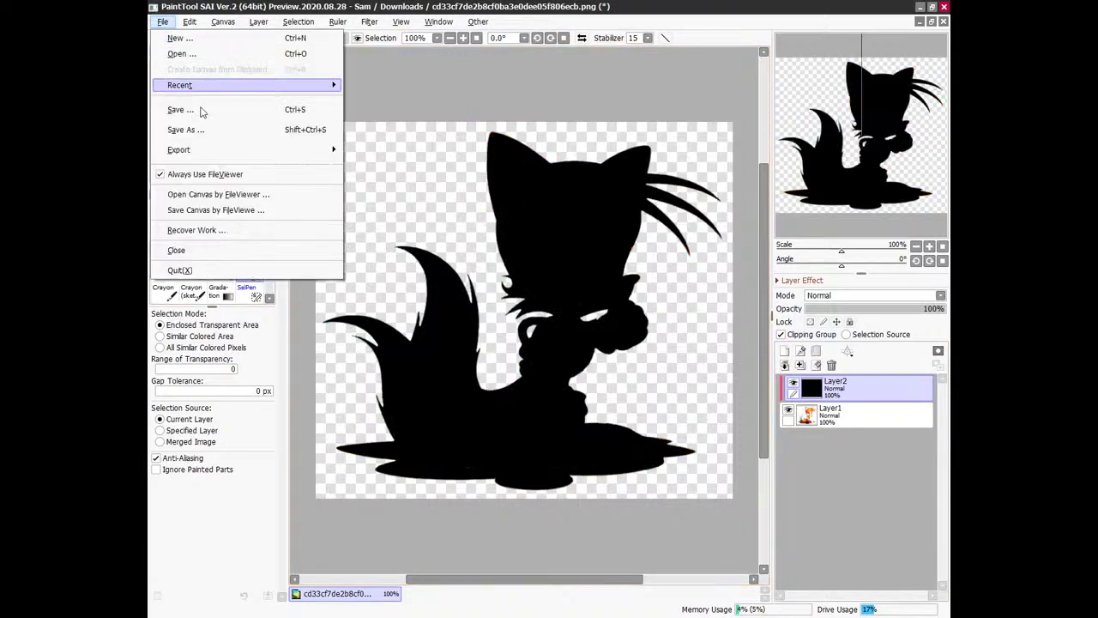
pyautogui.click(195, 136)
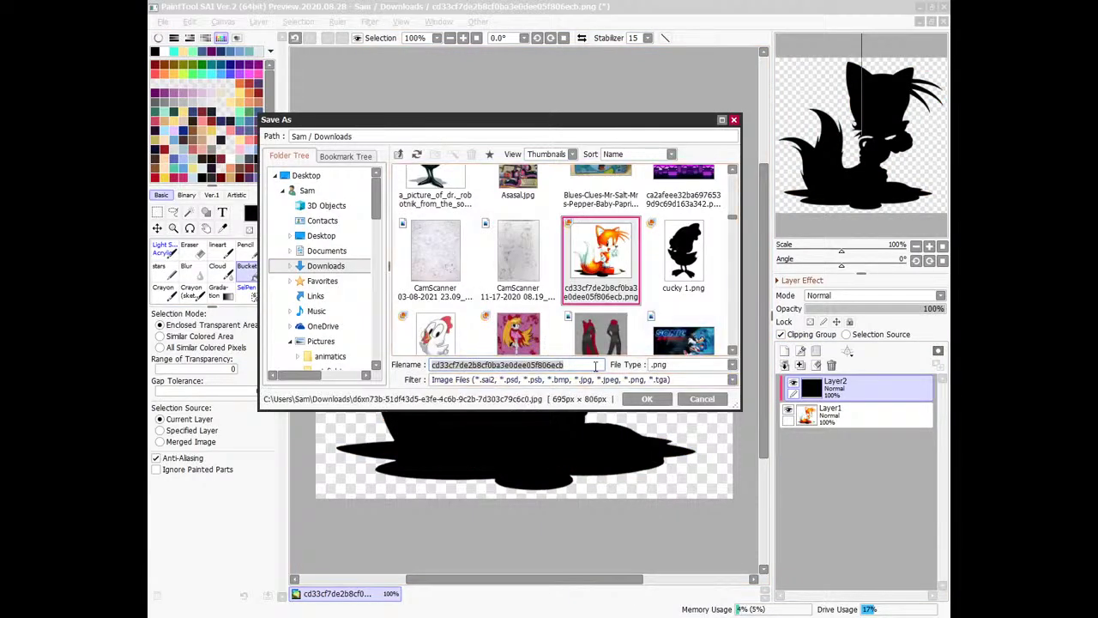
pyautogui.click(594, 367)
pyautogui.write('1')
pyautogui.press('Return')
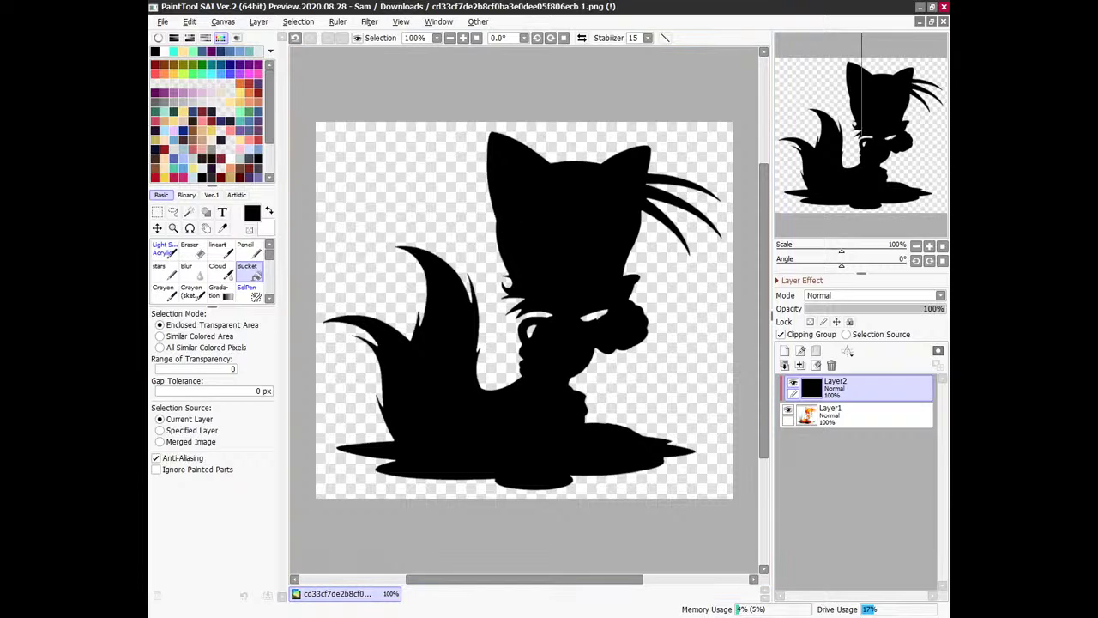
# Switch to the Sonic Kahoot slideshow in the browser and insert the Tails silhouette PNG on slide 36.
pyautogui.click(433, 553)
pyautogui.click(374, 10)
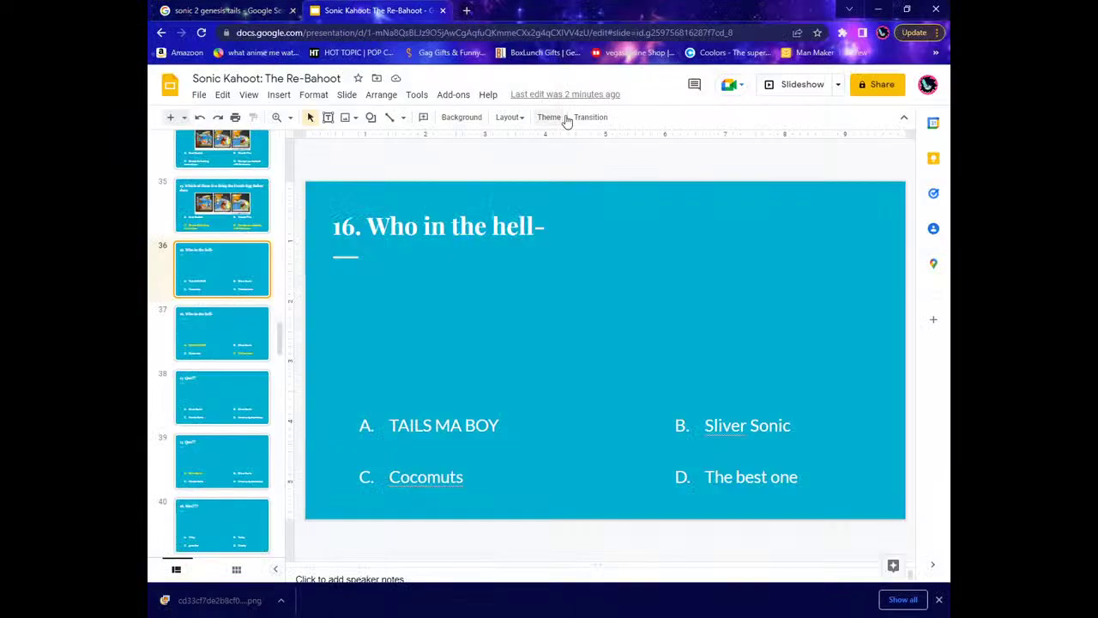
pyautogui.click(940, 600)
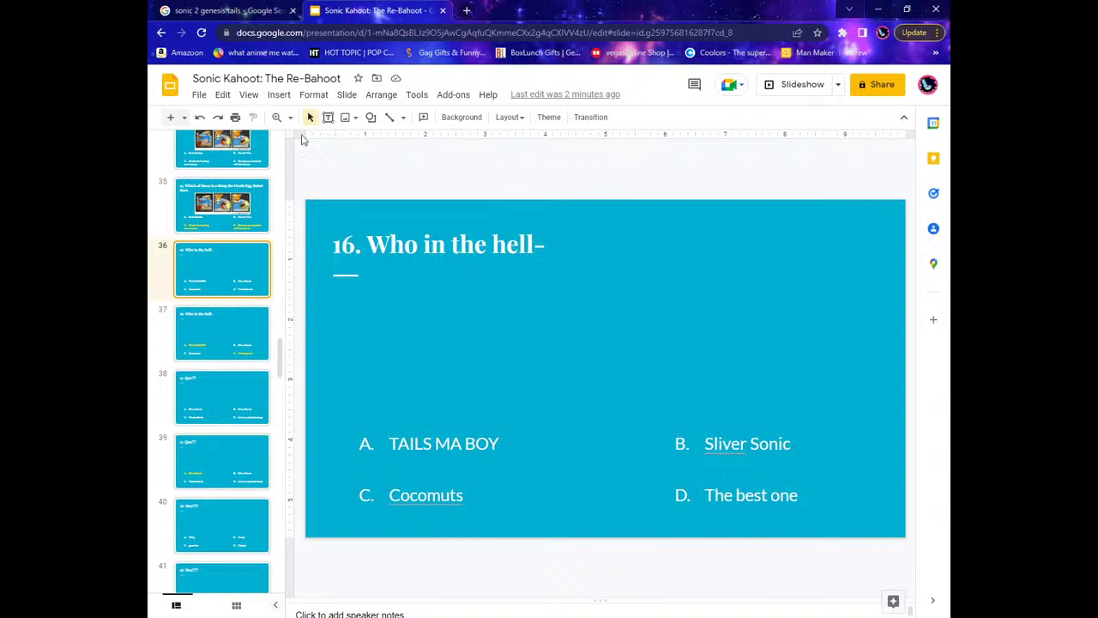
pyautogui.click(279, 95)
pyautogui.moveTo(296, 116)
pyautogui.click(429, 122)
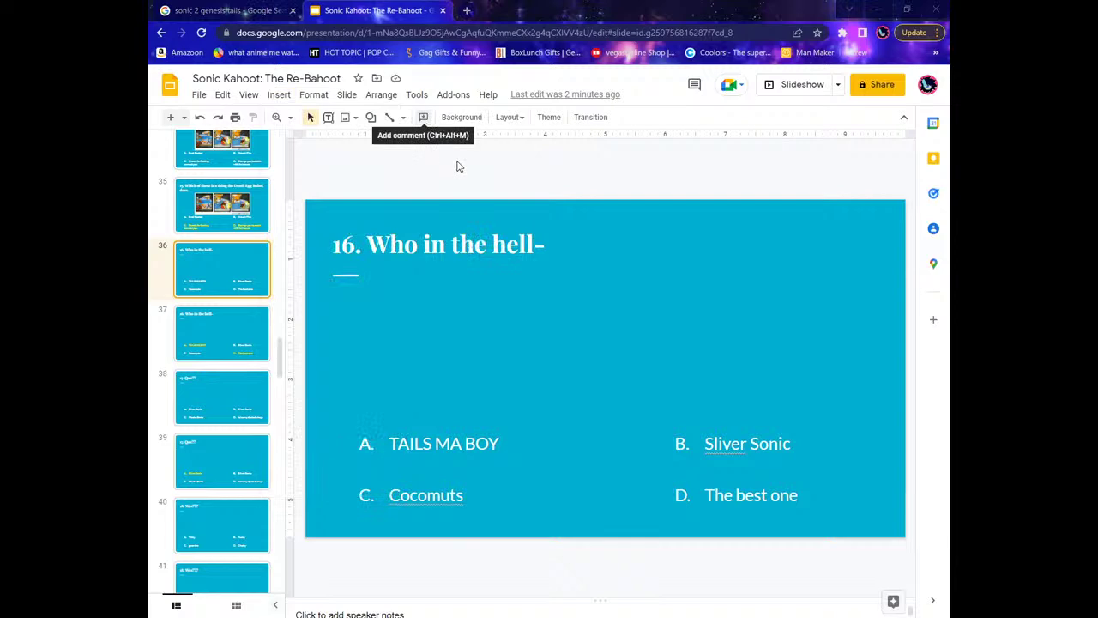
pyautogui.click(285, 120)
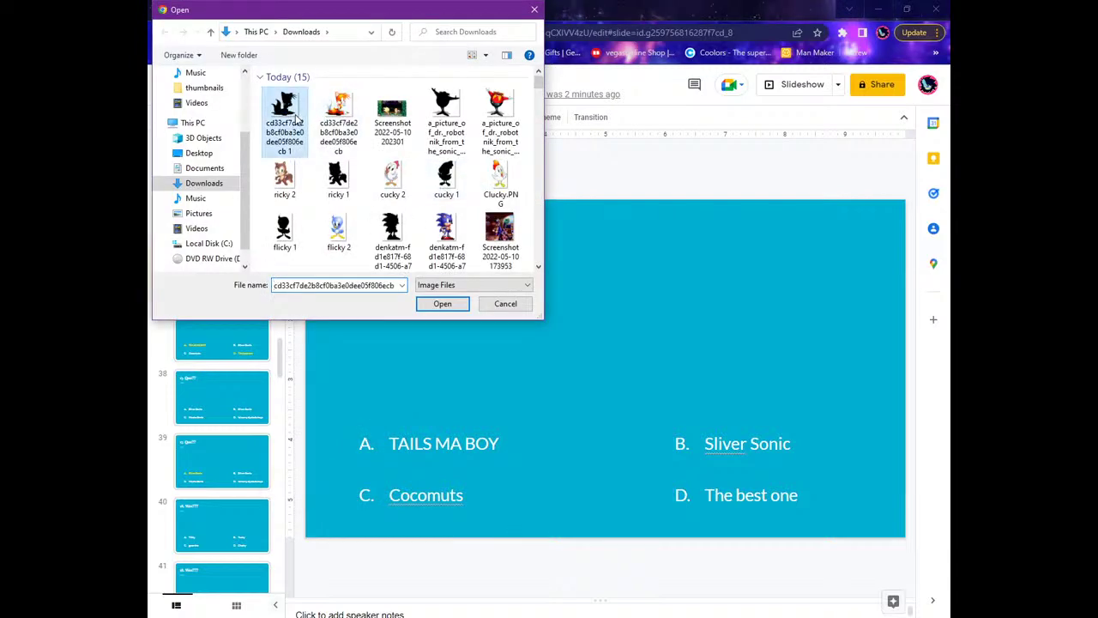
pyautogui.doubleClick(296, 117)
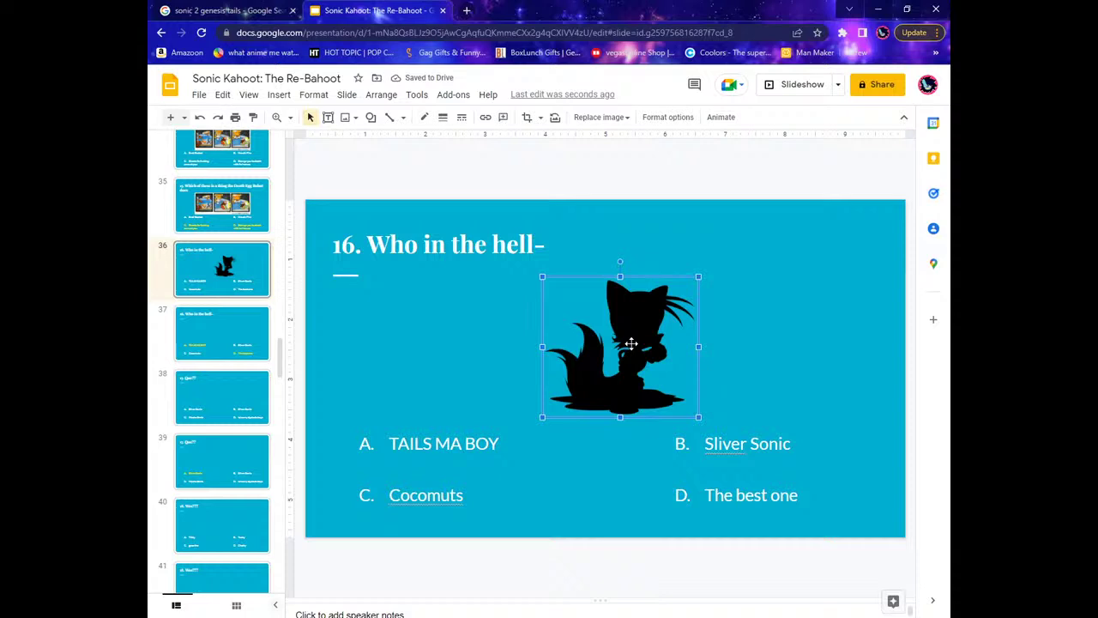
# Enlarge the Tails silhouette slightly on slide 36 and centre it above the answers.
pyautogui.moveTo(546, 275); pyautogui.dragTo(536, 266)
pyautogui.moveTo(645, 372); pyautogui.dragTo(624, 368)
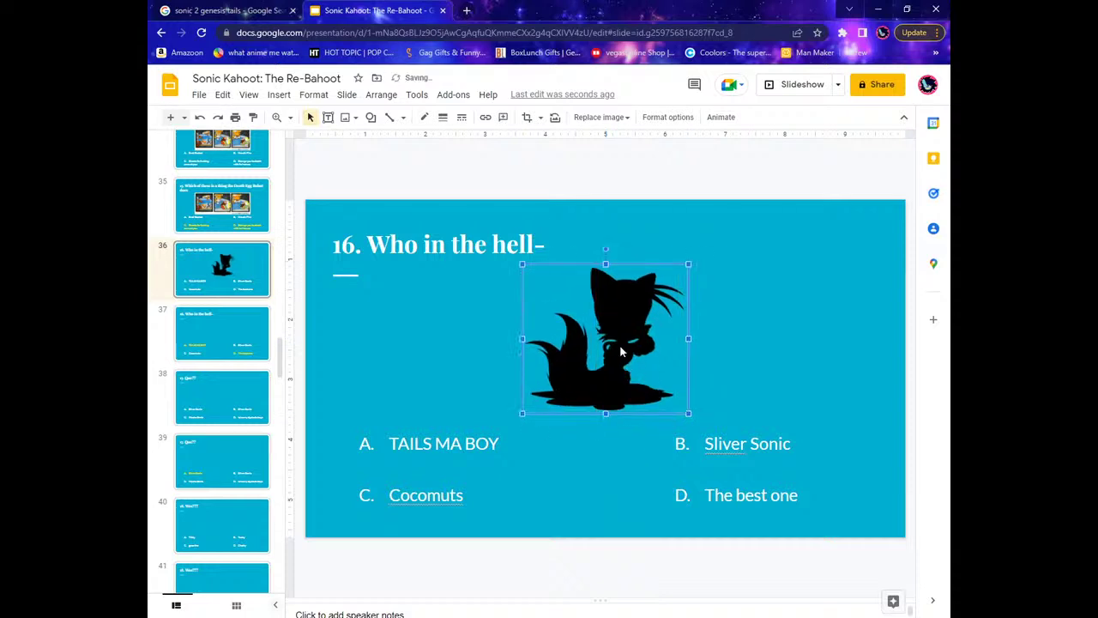
pyautogui.click(669, 187)
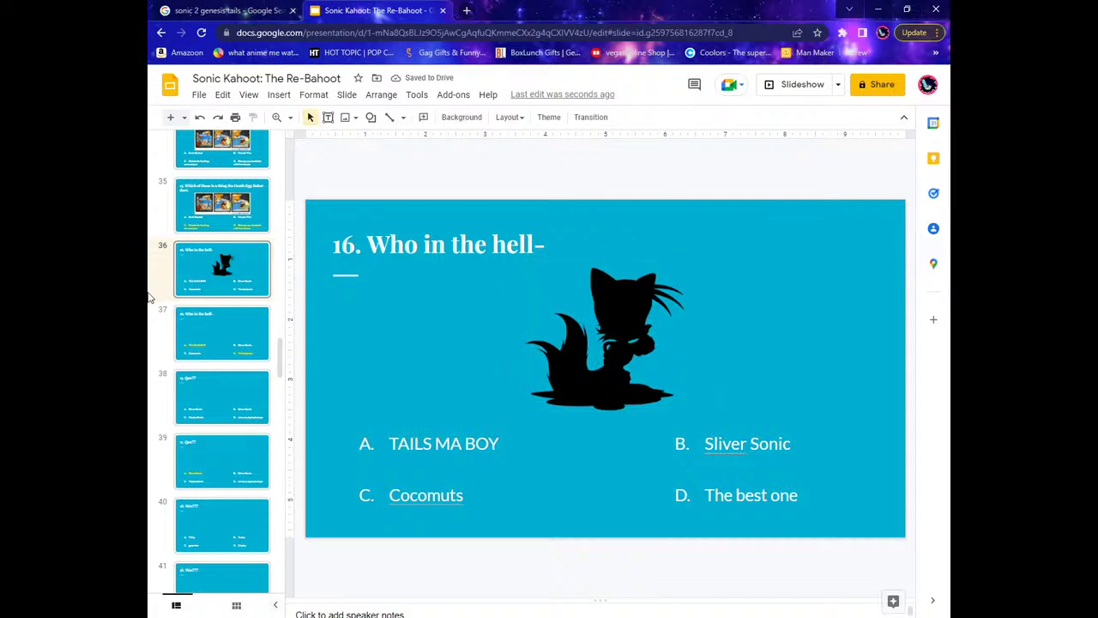
# Copy the Tails silhouette to the same position on slide 37, the answer slide for question 16.
pyautogui.click(620, 374)
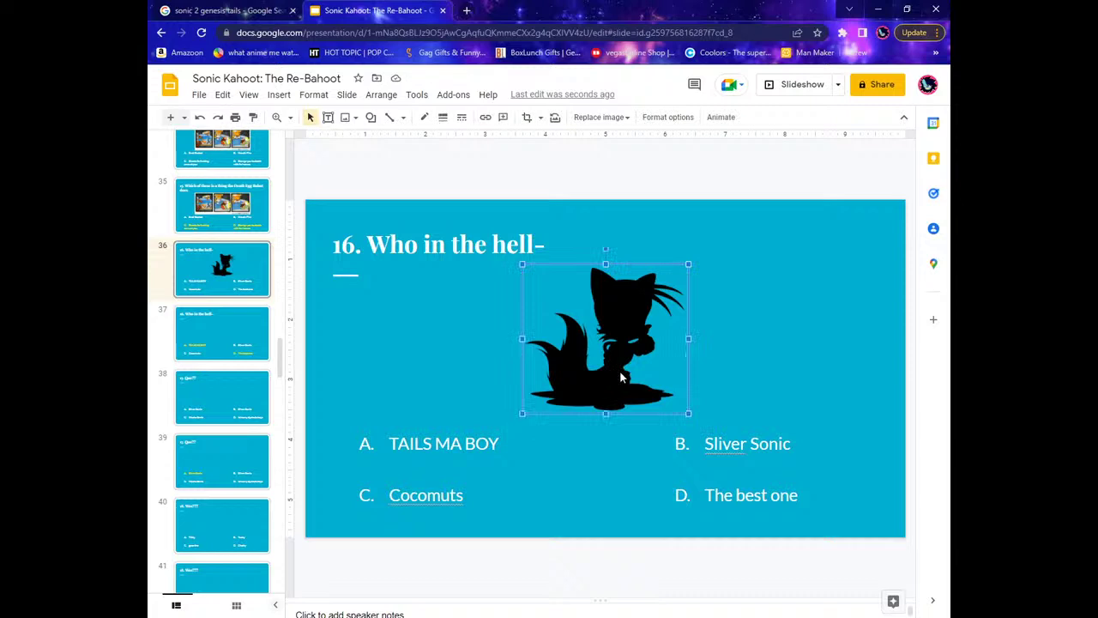
pyautogui.click(219, 341)
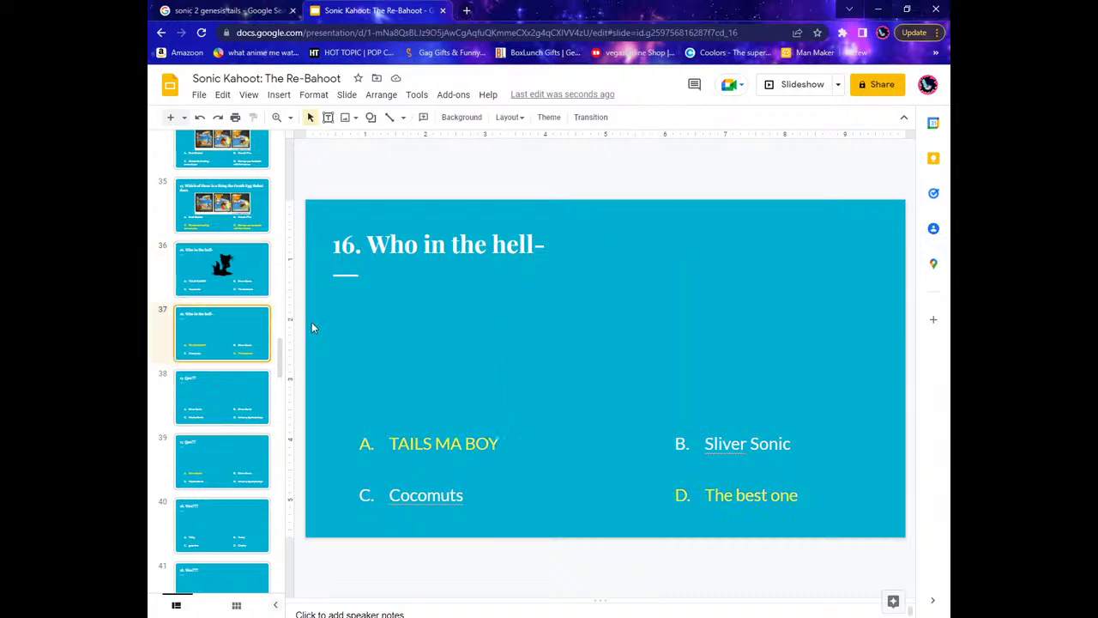
pyautogui.hotkey('ctrl', 'v')
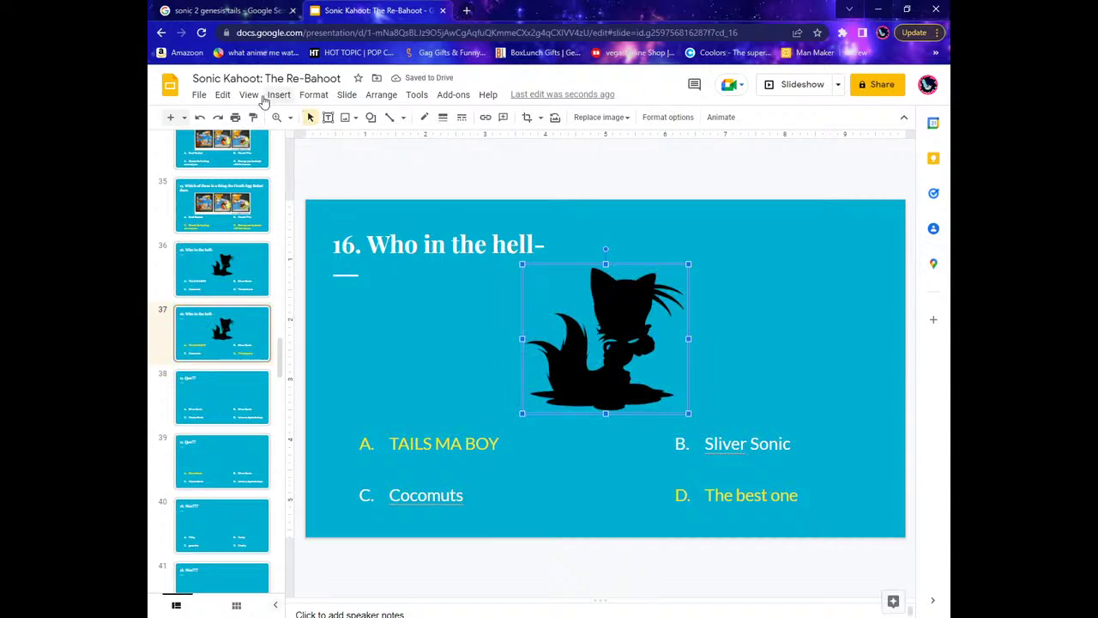
# Insert the coloured Tails PNG on slide 37 and position it over the silhouette.
pyautogui.click(279, 95)
pyautogui.moveTo(303, 122)
pyautogui.click(493, 121)
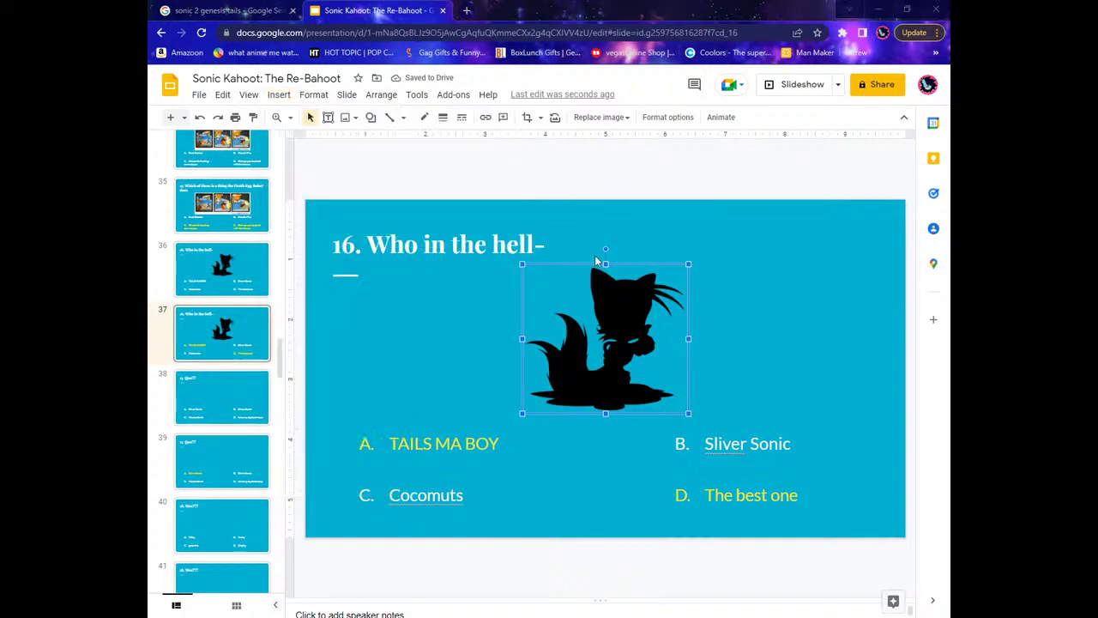
pyautogui.doubleClick(359, 111)
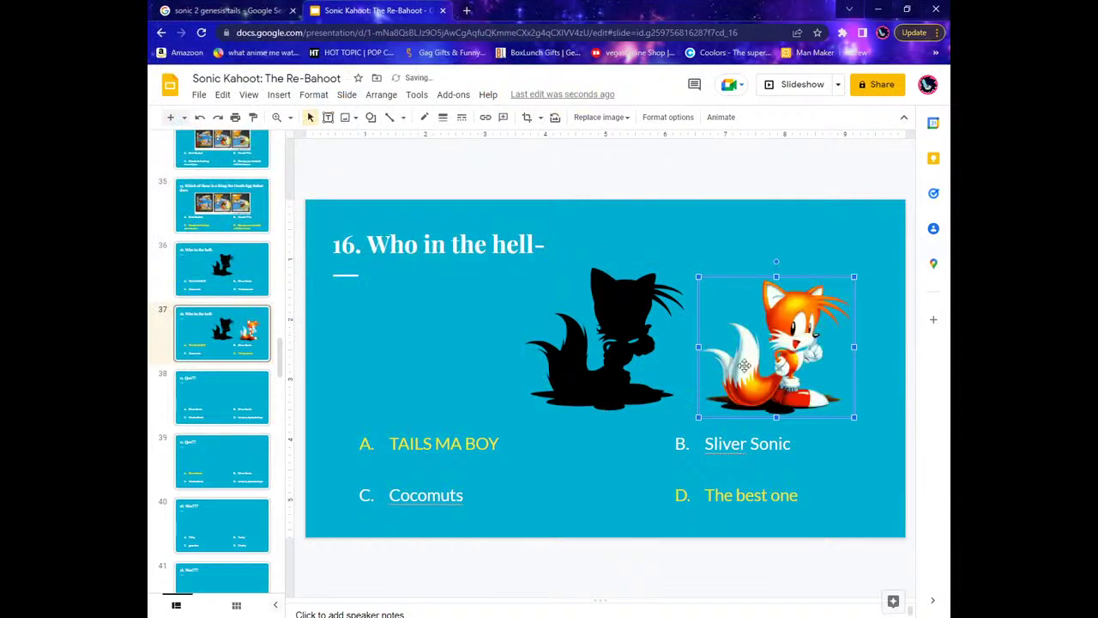
pyautogui.moveTo(621, 353); pyautogui.dragTo(620, 348)
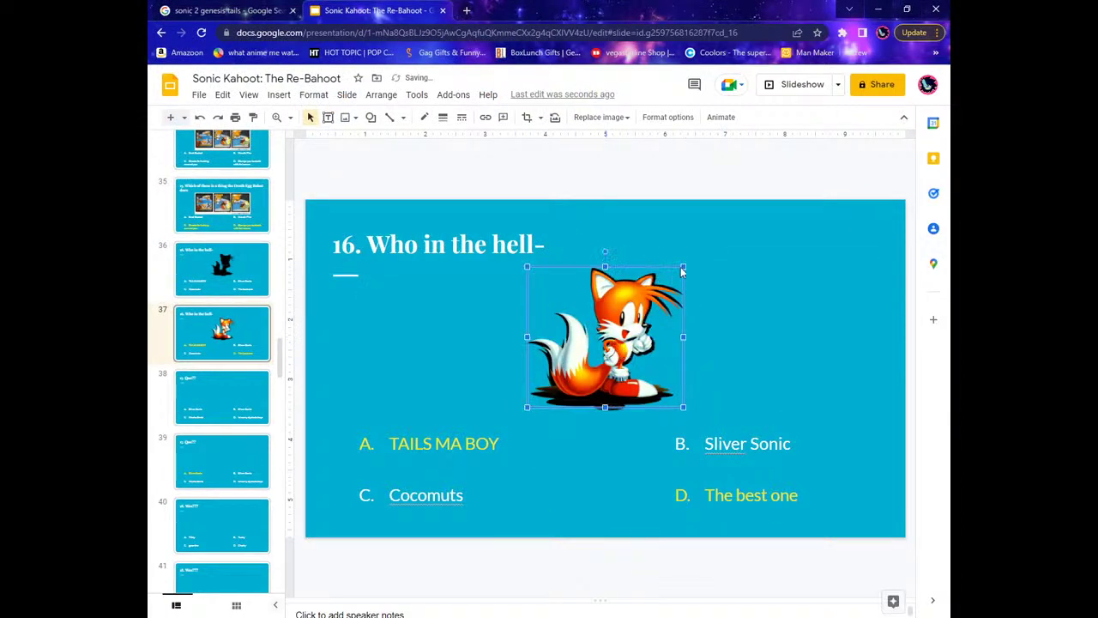
# Enlarge and nudge the coloured Tails image on slide 37 until it covers the silhouette behind it.
pyautogui.moveTo(685, 266); pyautogui.dragTo(684, 268)
pyautogui.moveTo(615, 322); pyautogui.dragTo(612, 327)
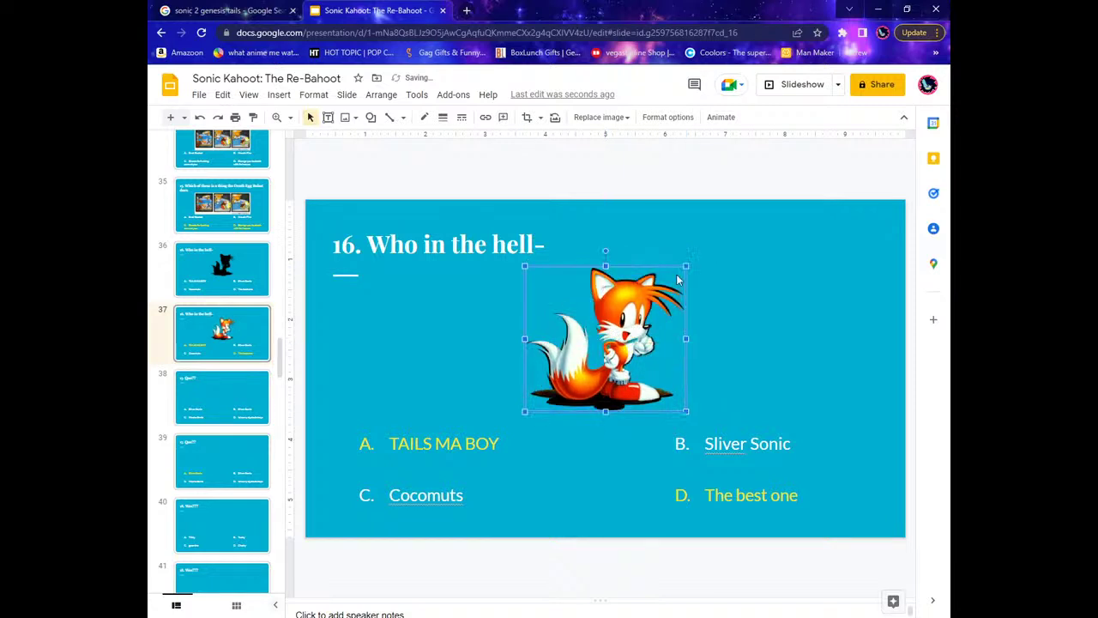
pyautogui.moveTo(686, 266); pyautogui.dragTo(688, 264)
pyautogui.moveTo(633, 340); pyautogui.dragTo(633, 343)
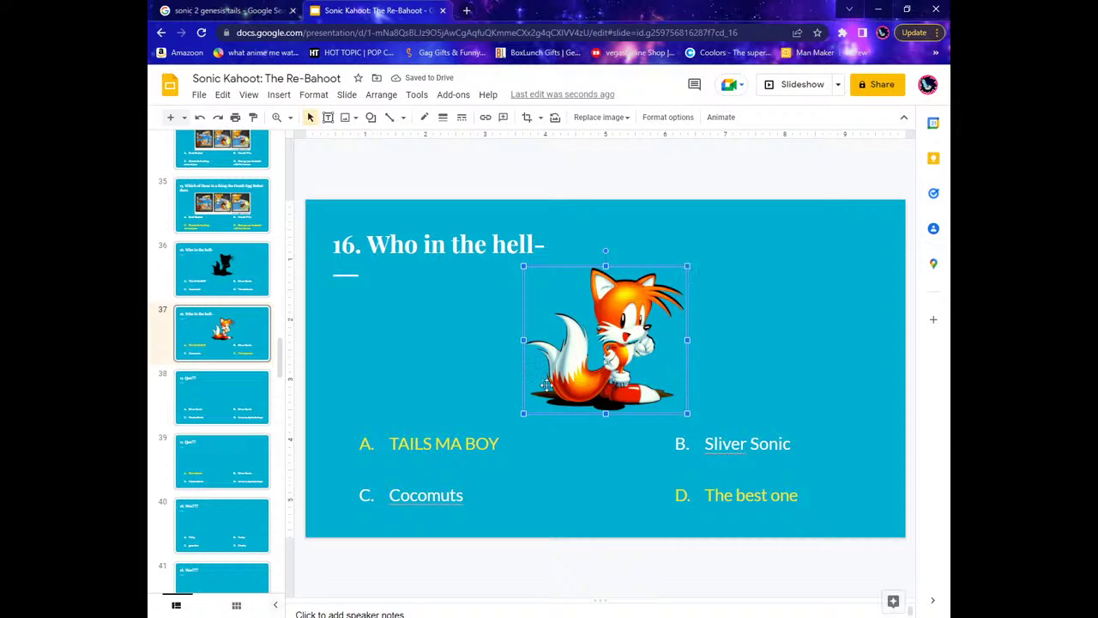
pyautogui.moveTo(597, 397); pyautogui.dragTo(598, 396)
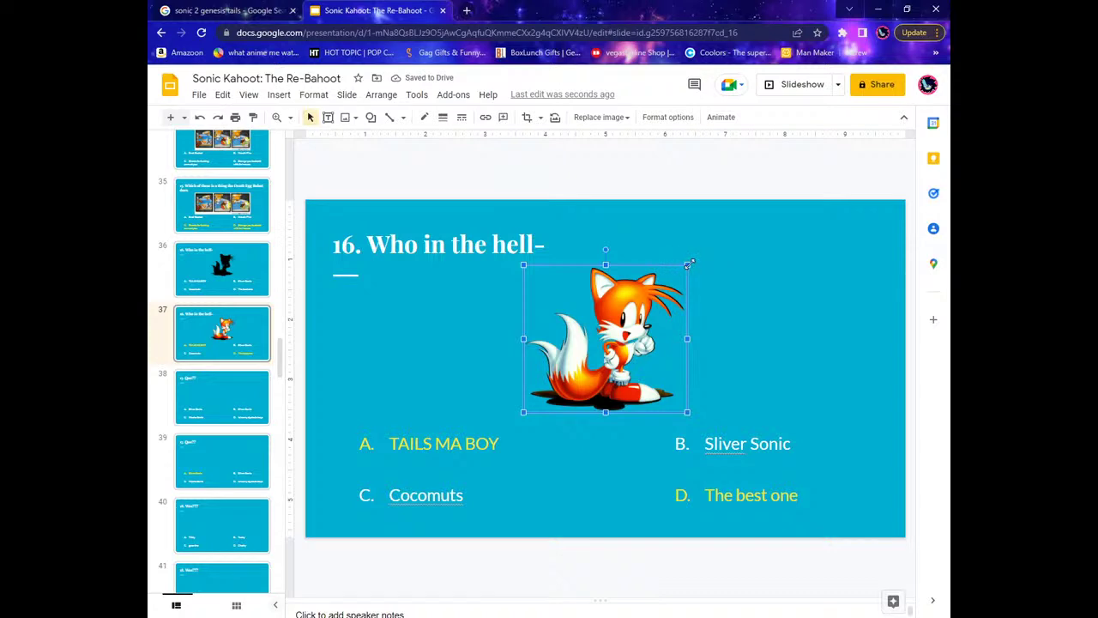
pyautogui.moveTo(688, 264); pyautogui.dragTo(690, 263)
pyautogui.moveTo(623, 338); pyautogui.dragTo(624, 342)
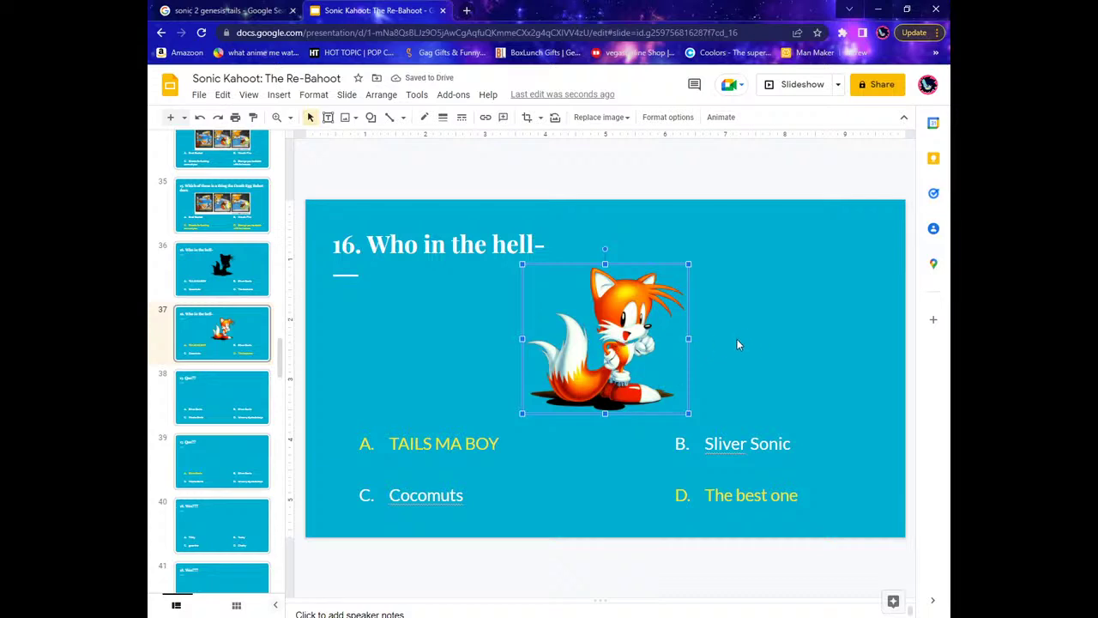
pyautogui.rightClick(609, 333)
pyautogui.click(555, 170)
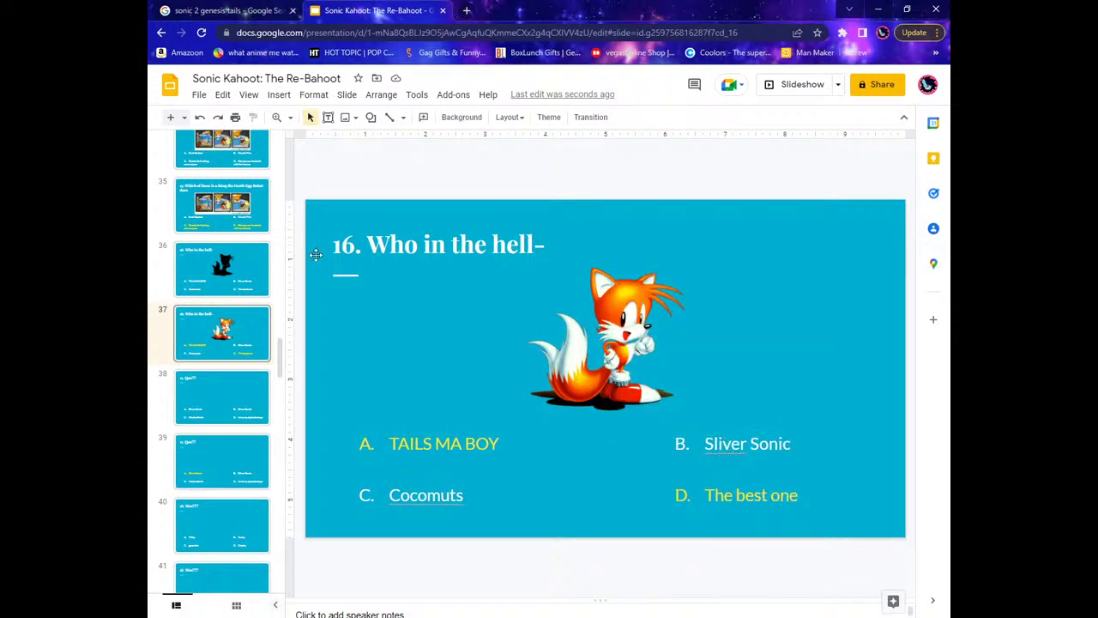
# Delete the silhouette behind the coloured Tails on slide 37 and put the coloured image back in place above the answers.
pyautogui.click(253, 275)
pyautogui.click(246, 333)
pyautogui.moveTo(669, 333); pyautogui.dragTo(798, 235)
pyautogui.click(614, 369)
pyautogui.press('Delete')
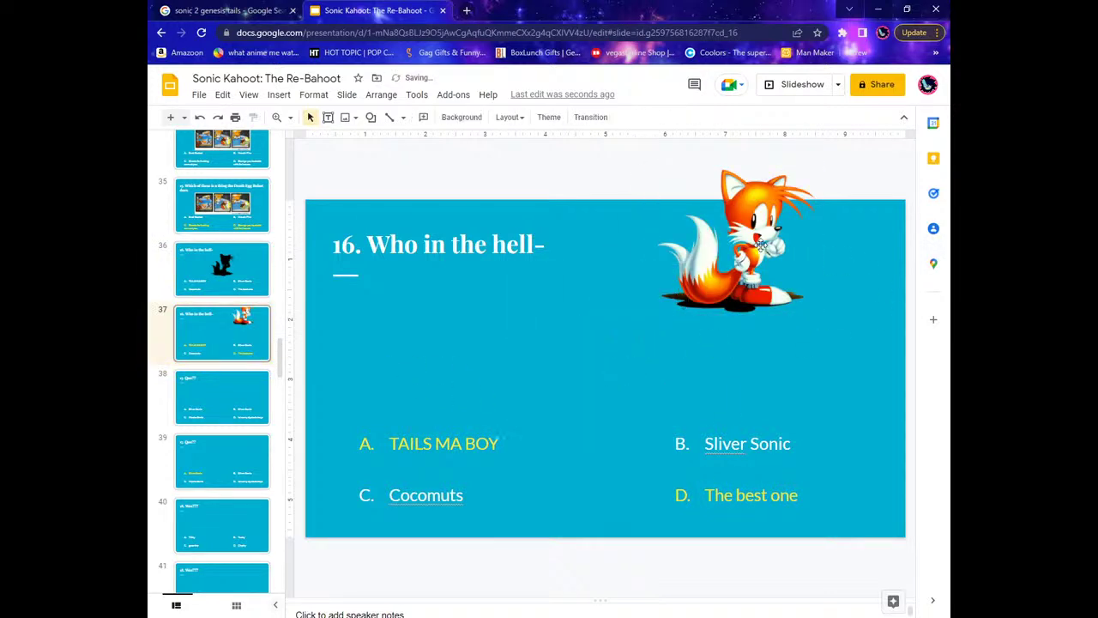
pyautogui.click(755, 283)
pyautogui.moveTo(626, 352); pyautogui.dragTo(622, 356)
# Nudge the Tails silhouette on slide 36 and compare its position with the coloured Tails on slide 37.
pyautogui.click(224, 287)
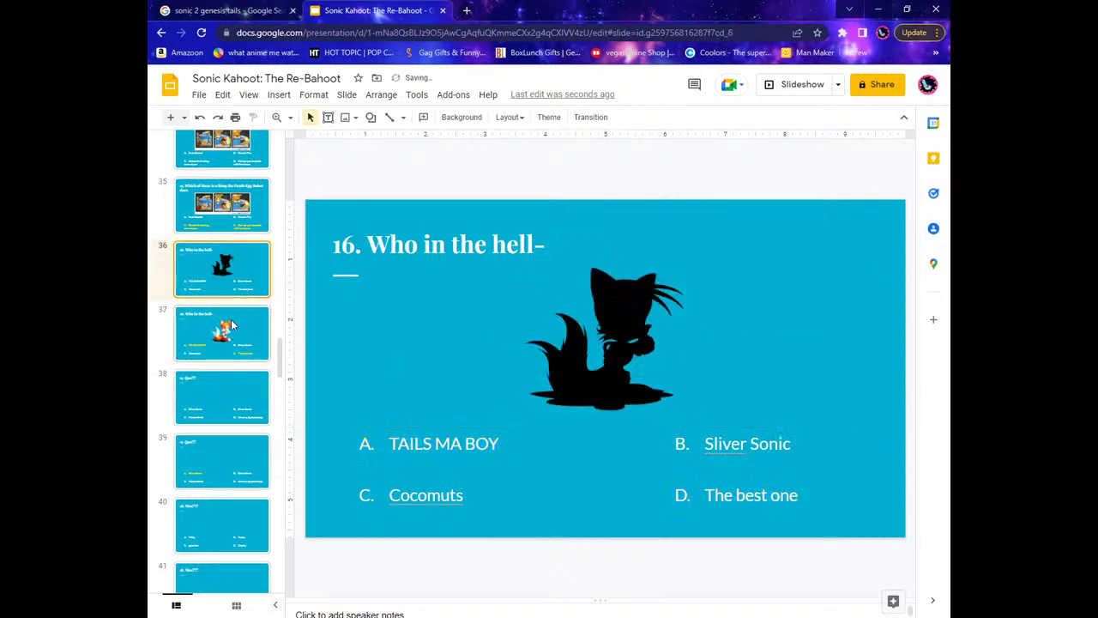
pyautogui.click(631, 356)
pyautogui.moveTo(631, 356)
pyautogui.mouseDown()
pyautogui.moveTo(619, 369)
pyautogui.moveTo(617, 355)
pyautogui.mouseUp()
pyautogui.click(256, 347)
pyautogui.click(245, 270)
pyautogui.click(246, 326)
pyautogui.click(245, 284)
pyautogui.click(246, 331)
# Reposition the coloured Tails on slide 37 to line up with the silhouette on slide 36, and check both slides.
pyautogui.click(620, 332)
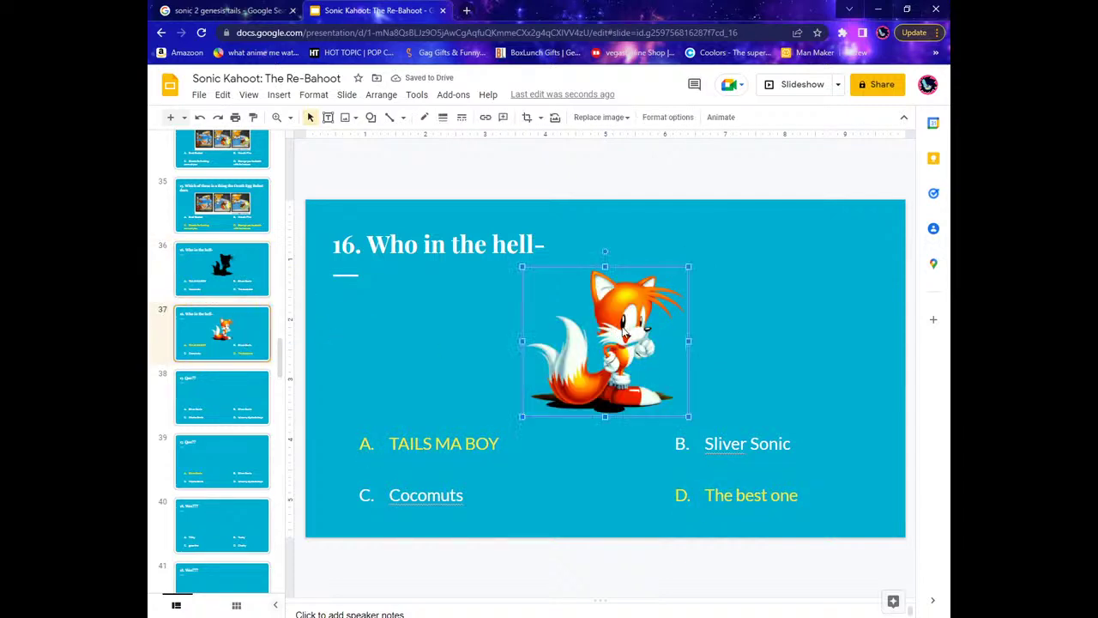
pyautogui.moveTo(623, 329); pyautogui.dragTo(621, 340)
pyautogui.click(248, 283)
pyautogui.click(239, 341)
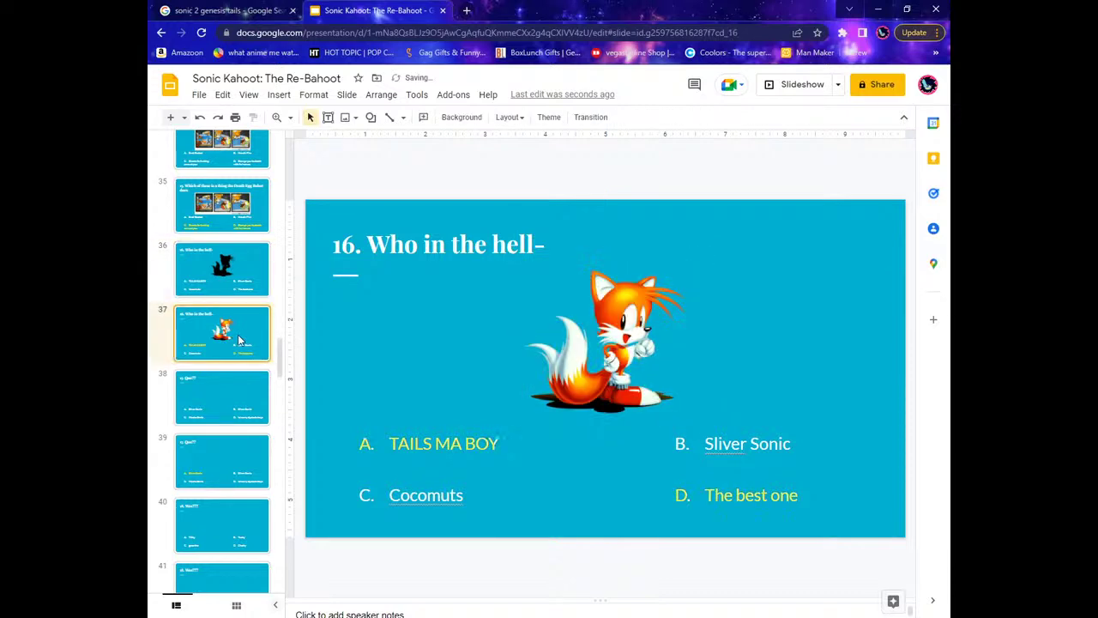
pyautogui.click(231, 266)
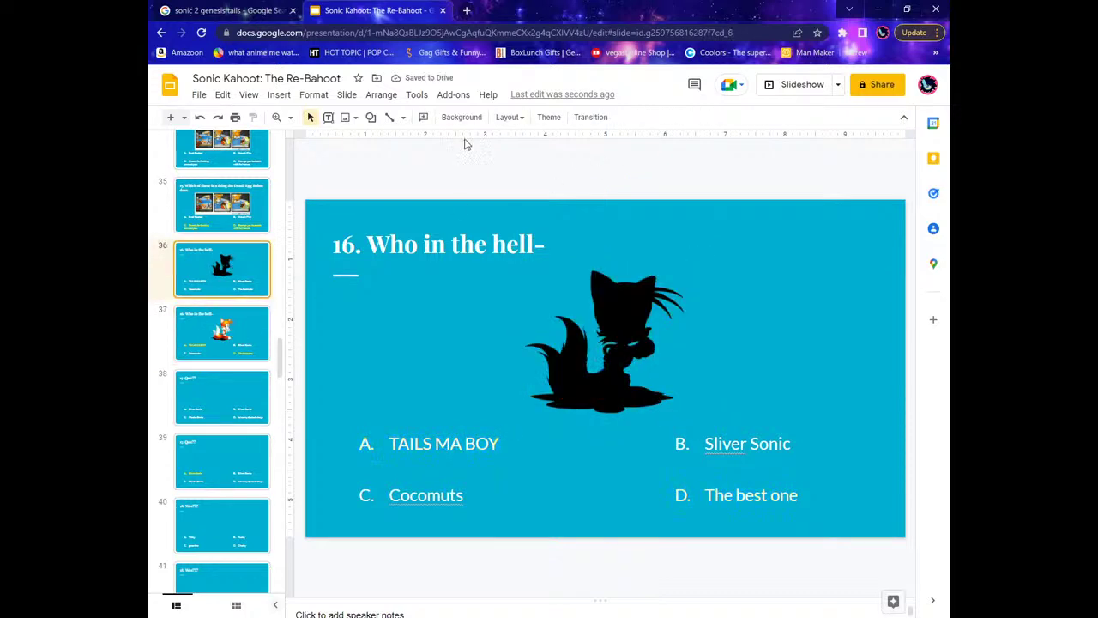
# Review question 17 on slides 38 and 39 and search Google Images for "sonic 2 genesis silver sonic".
pyautogui.click(231, 388)
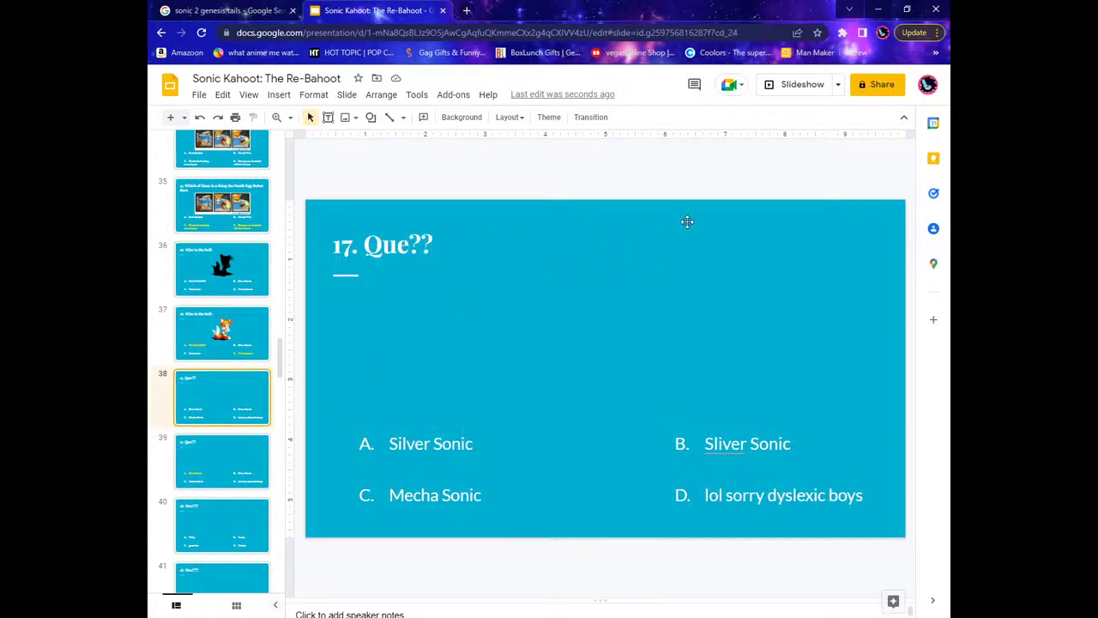
pyautogui.click(227, 10)
pyautogui.click(377, 10)
pyautogui.click(230, 469)
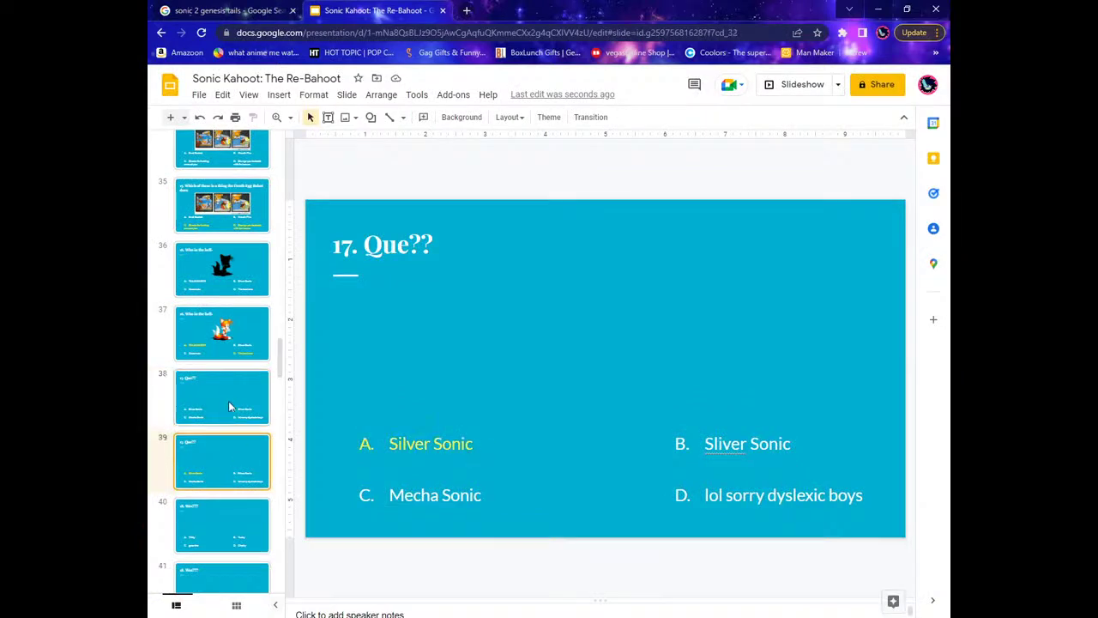
pyautogui.click(228, 401)
pyautogui.click(227, 10)
pyautogui.moveTo(333, 83); pyautogui.dragTo(516, 86)
pyautogui.write('sis sil')
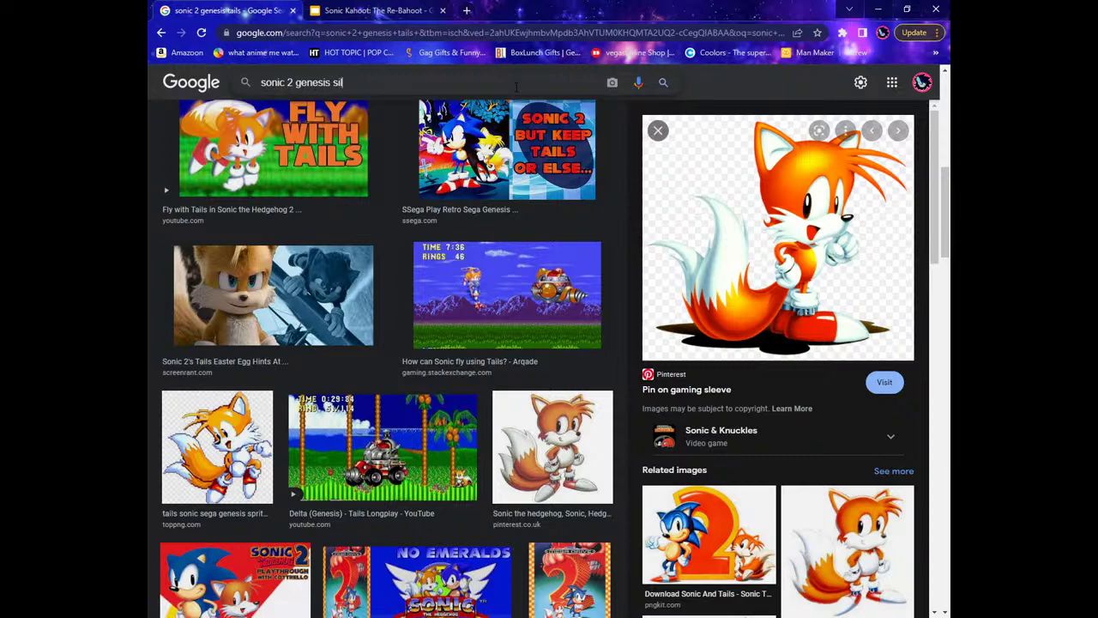
pyautogui.press('Return')
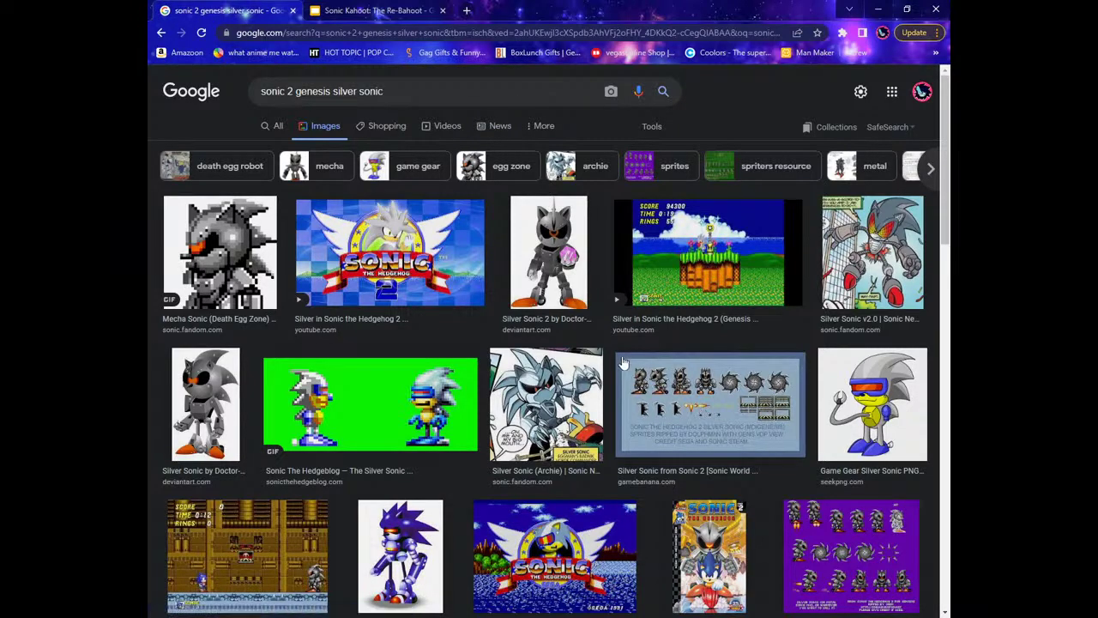
# Find the full-body Silver Sonic sprite among the images related to the Mecha Sonic (Death Egg Zone) result and save it.
pyautogui.scroll(-2, 625, 356)
pyautogui.scroll(-2, 627, 359)
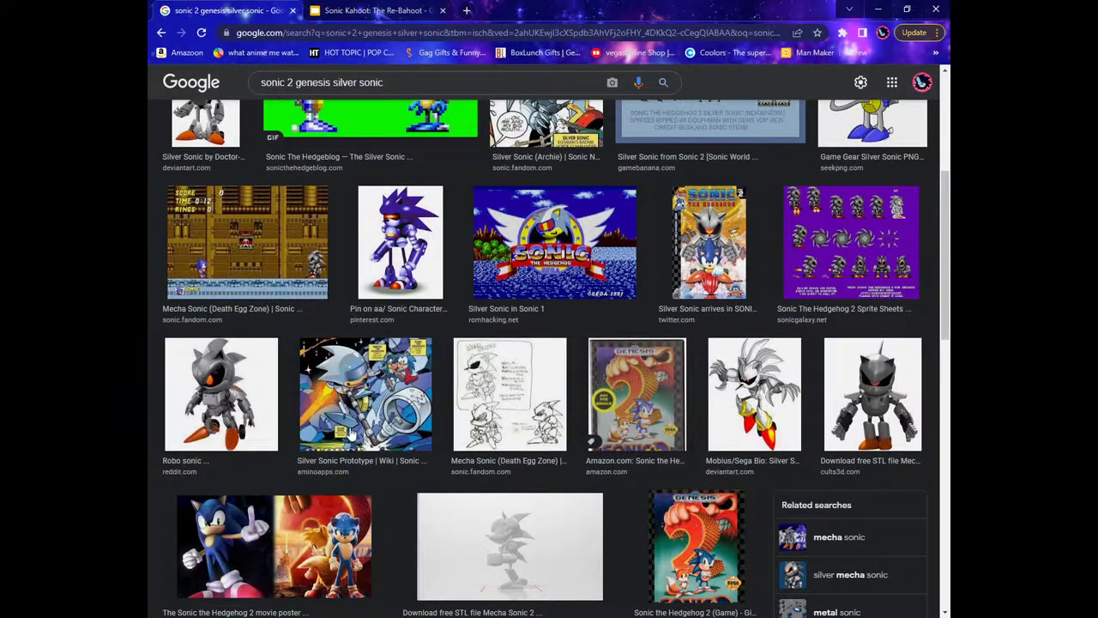
pyautogui.scroll(3, 350, 433)
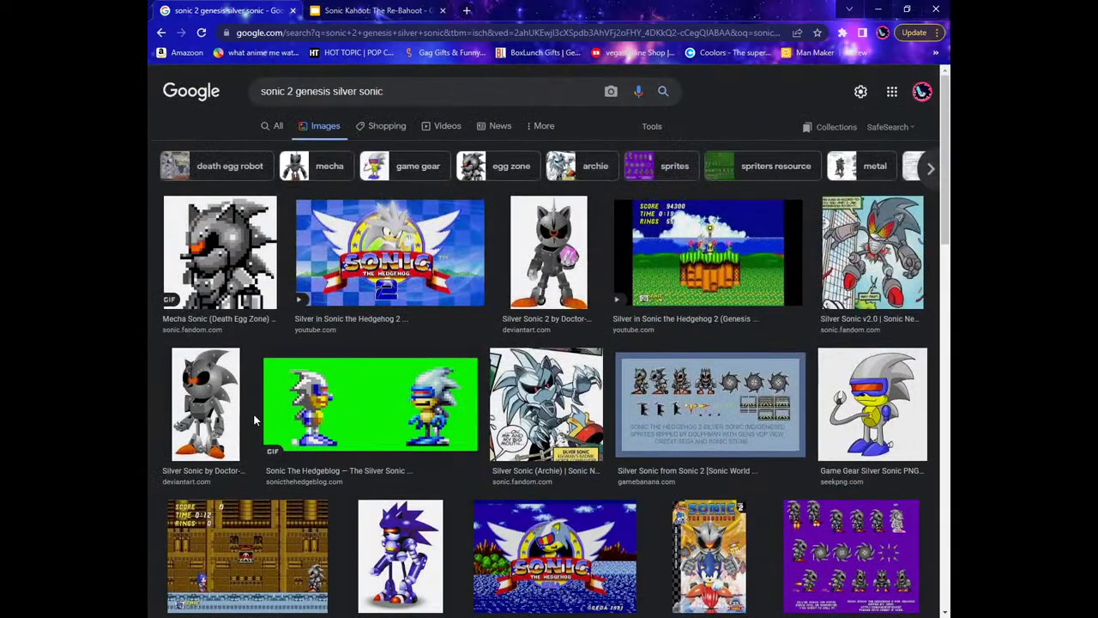
pyautogui.click(243, 232)
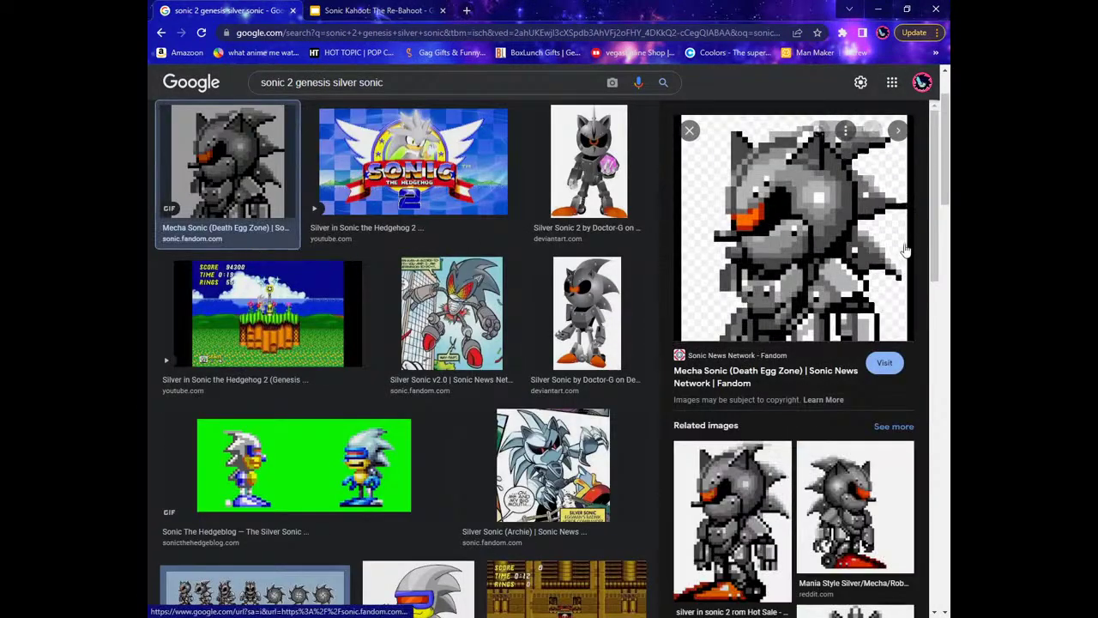
pyautogui.click(758, 562)
pyautogui.click(794, 334)
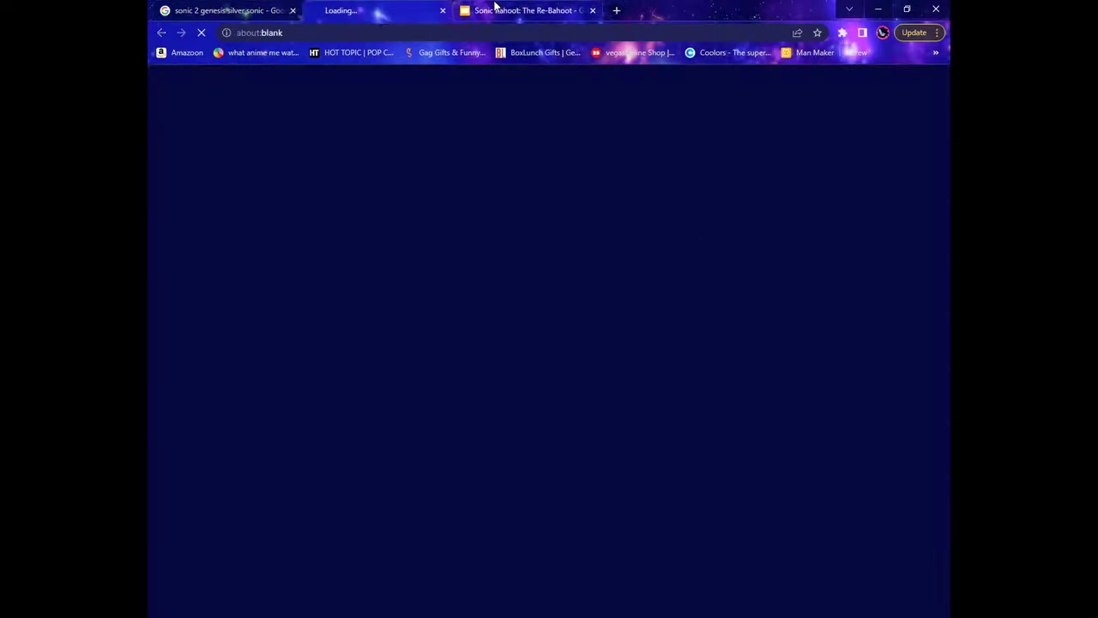
pyautogui.click(442, 11)
pyautogui.moveTo(819, 313)
pyautogui.mouseDown()
pyautogui.moveTo(575, 242)
pyautogui.moveTo(822, 306)
pyautogui.mouseUp()
pyautogui.rightClick(822, 306)
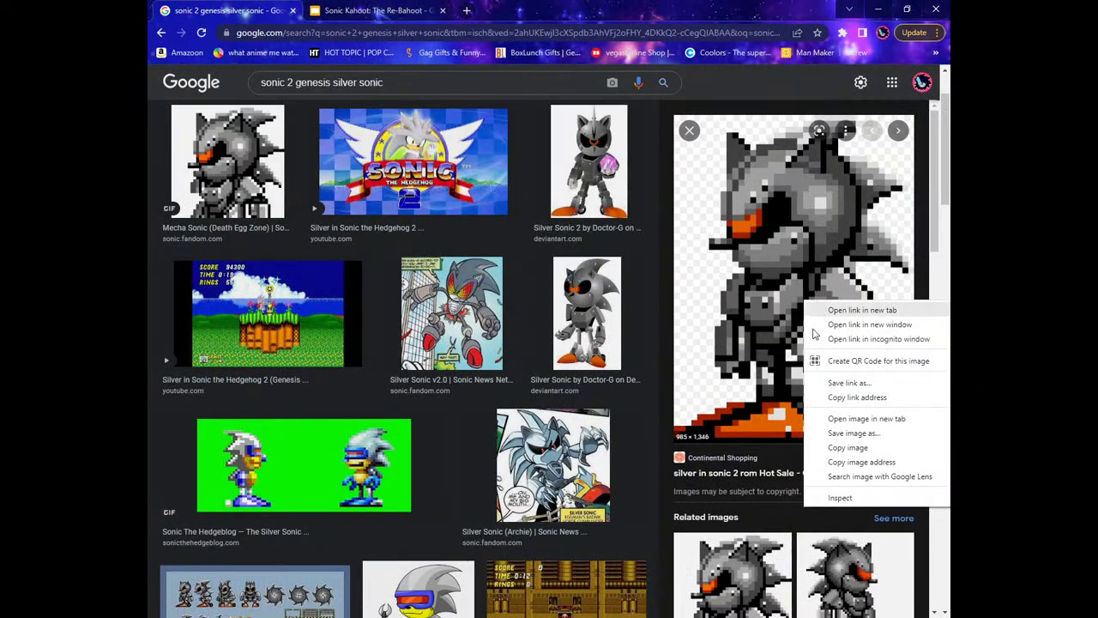
pyautogui.click(852, 432)
pyautogui.click(443, 304)
# Switch back to the Sonic Kahoot slideshow and compare question 17's answers on slides 38 and 39.
pyautogui.click(374, 10)
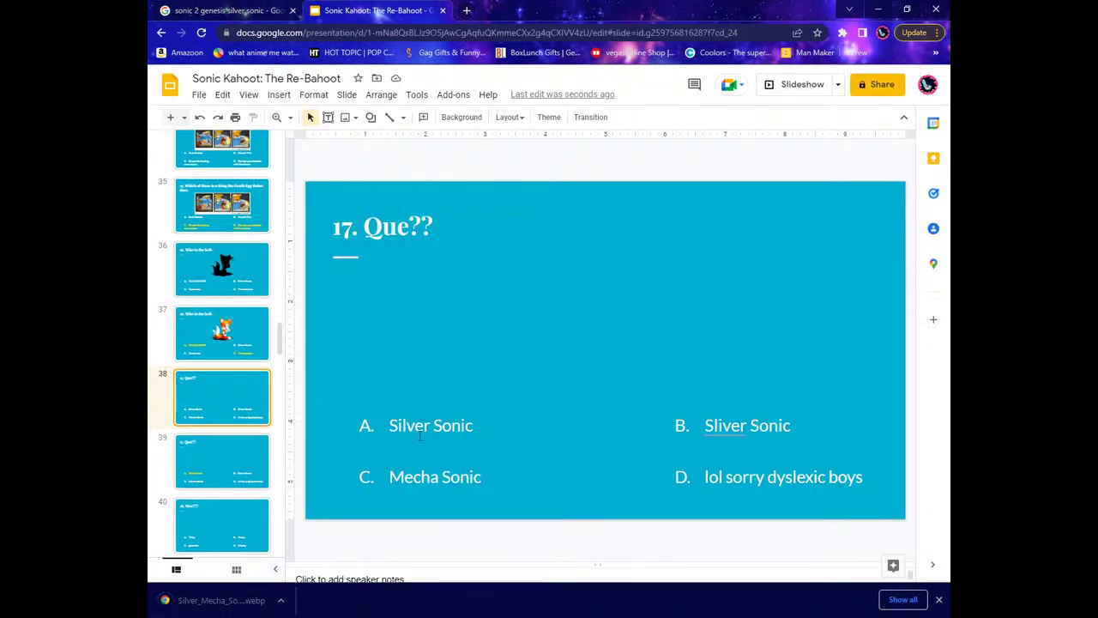
pyautogui.click(753, 424)
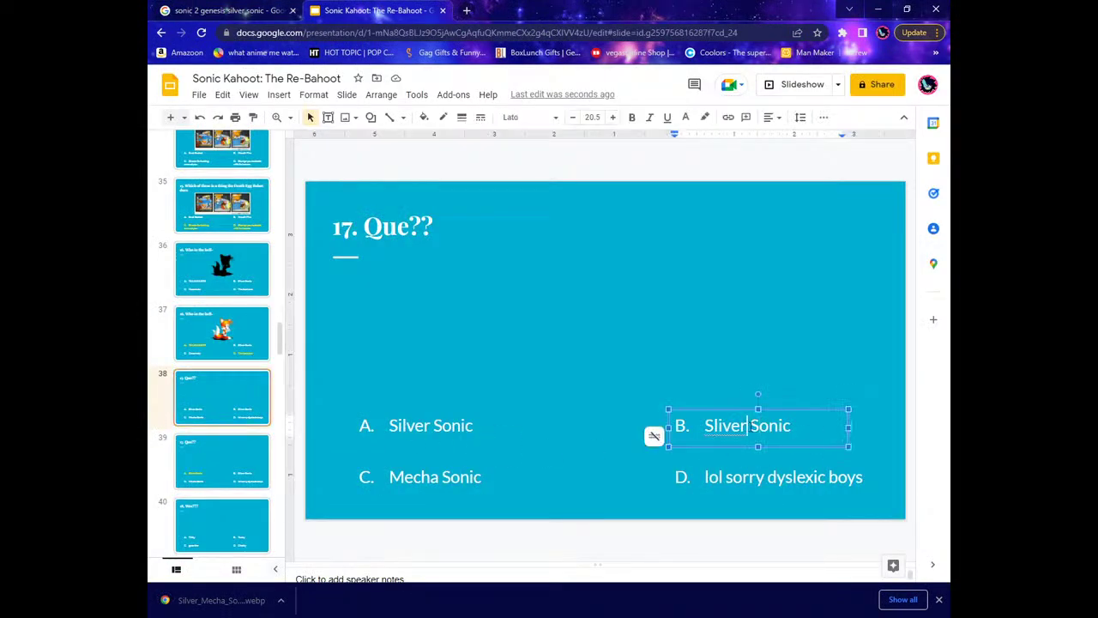
pyautogui.click(228, 452)
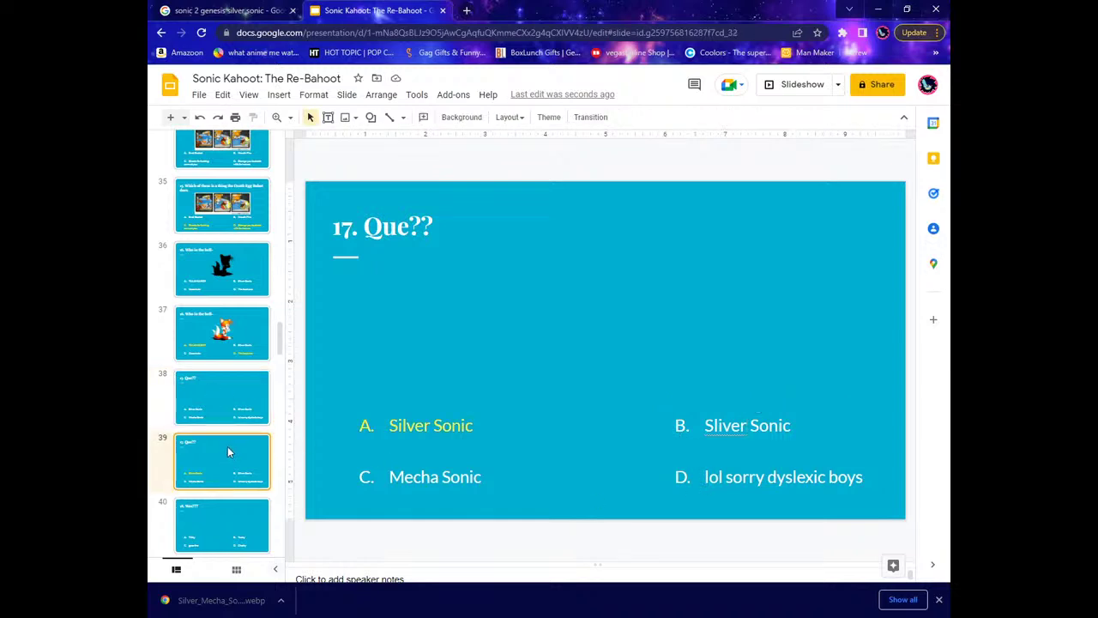
pyautogui.click(204, 402)
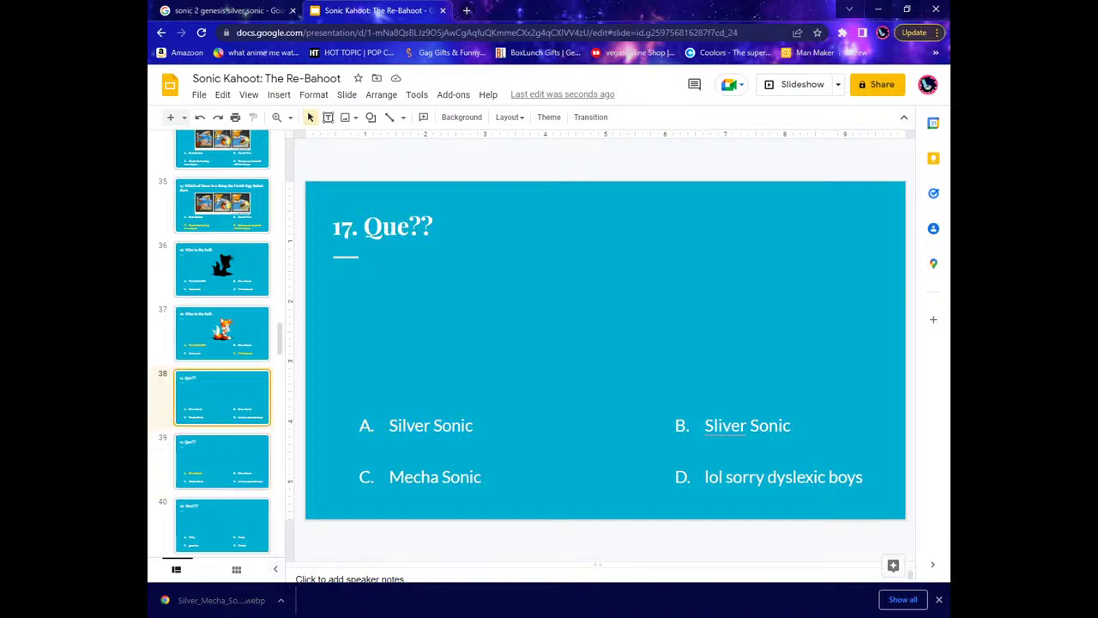
pyautogui.click(939, 599)
# Return to the Google Images results, look through the sprite's related images, and preview the Silver Sonic sprite on a black background.
pyautogui.hotkey('ctrl', 'shift', 'Tab')
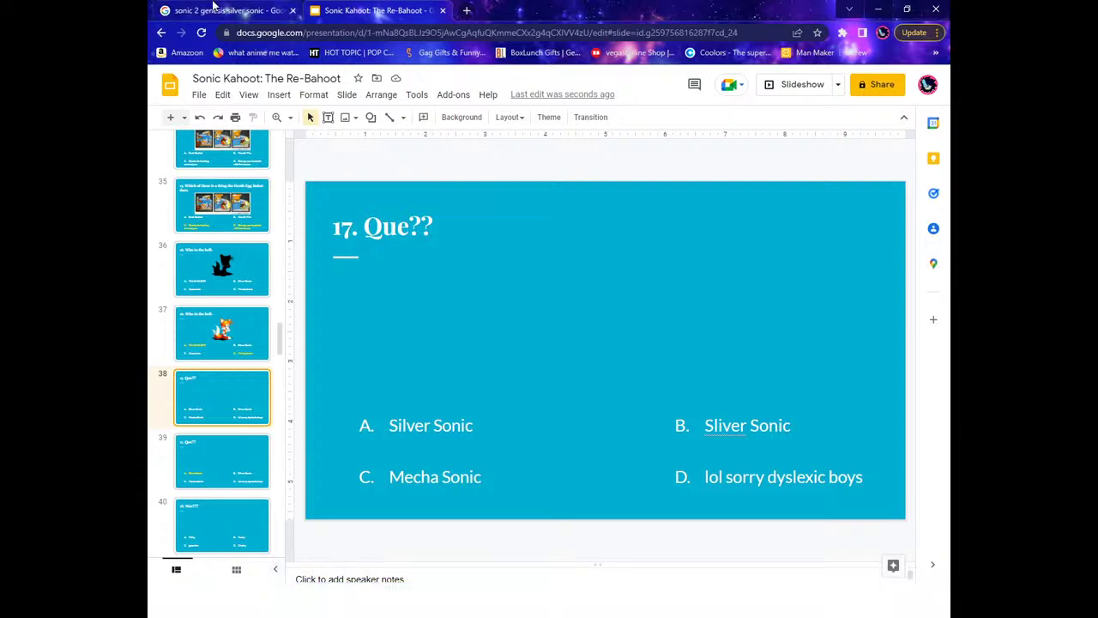
pyautogui.scroll(-4, 731, 377)
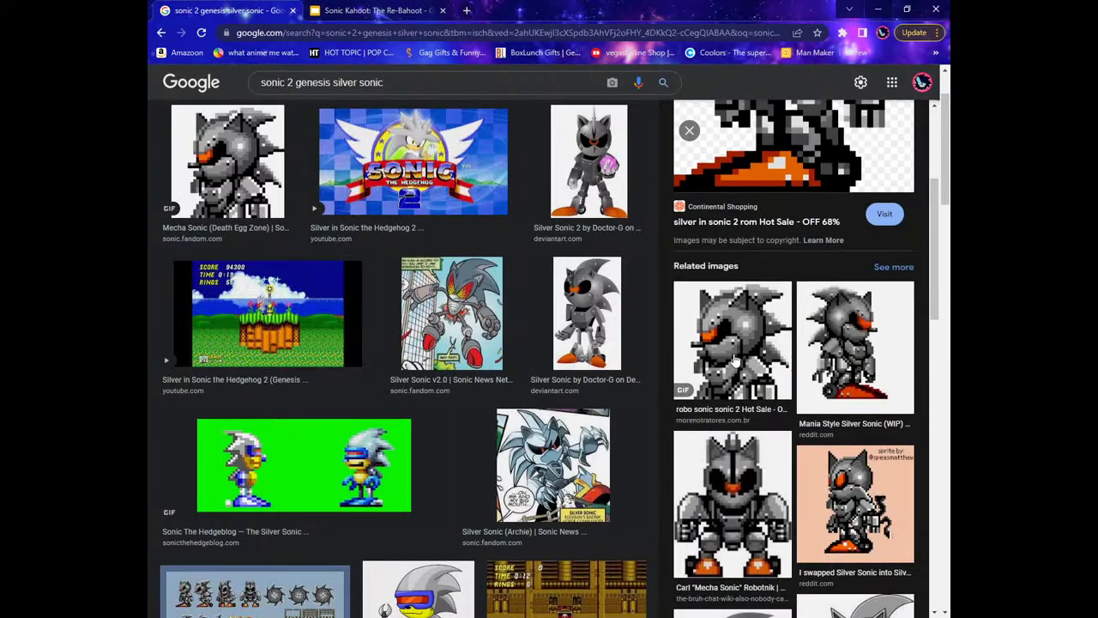
pyautogui.scroll(-2, 731, 378)
pyautogui.scroll(-3, 732, 377)
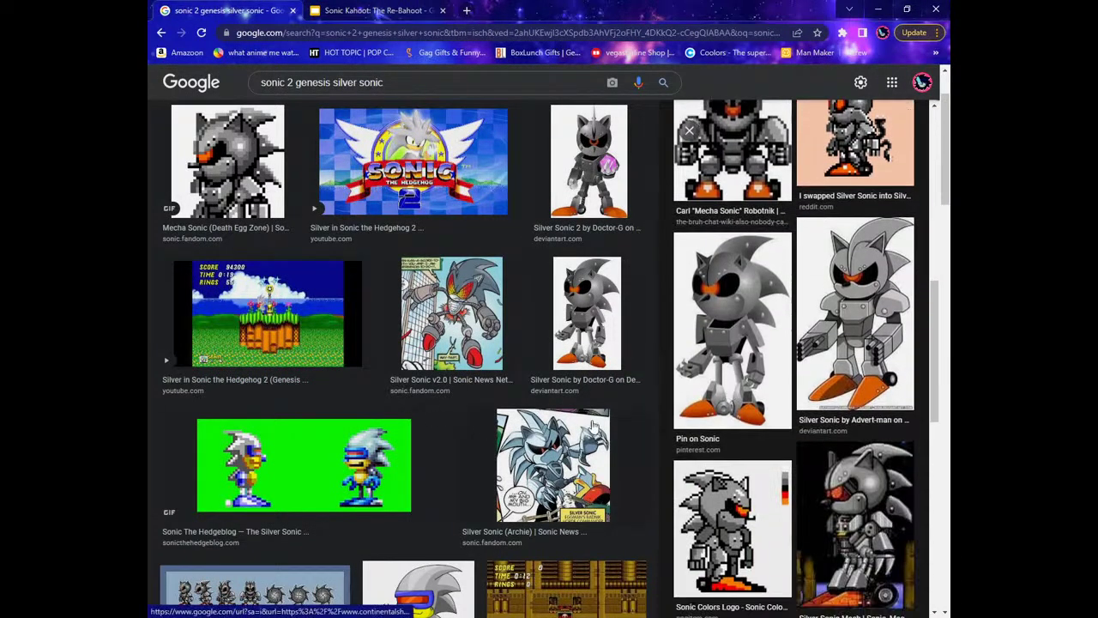
pyautogui.scroll(-2, 779, 522)
pyautogui.scroll(-2, 777, 508)
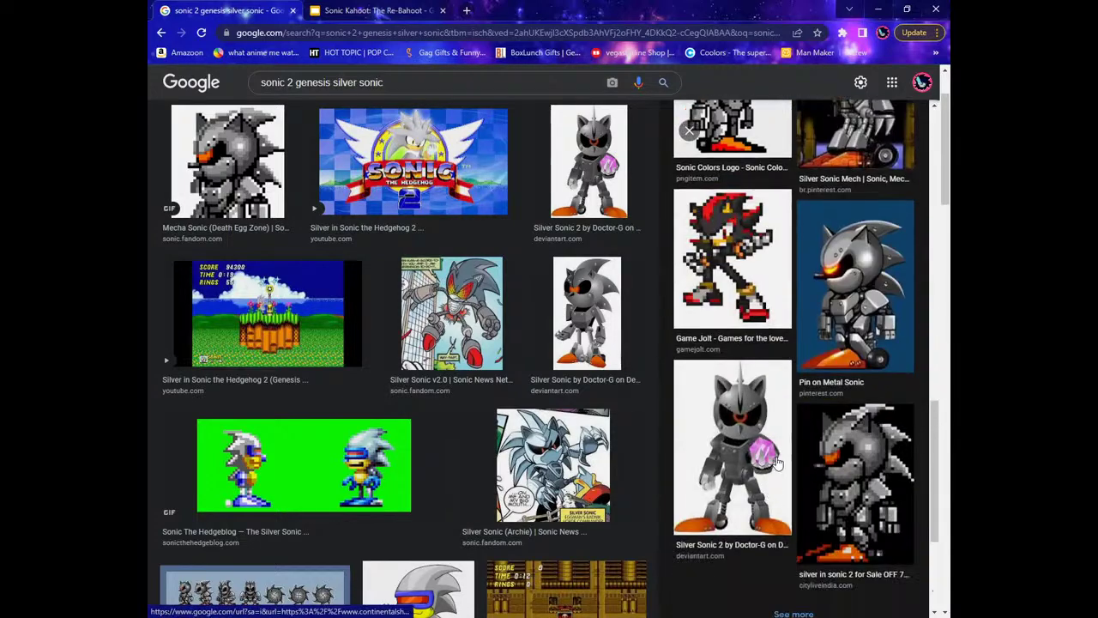
pyautogui.click(849, 511)
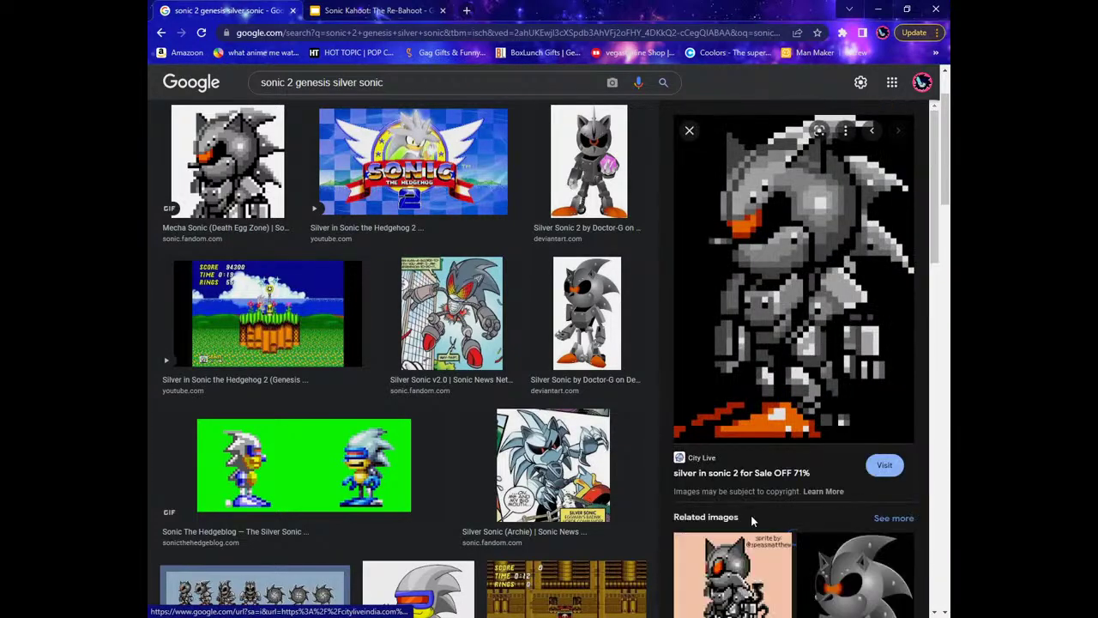
pyautogui.click(689, 130)
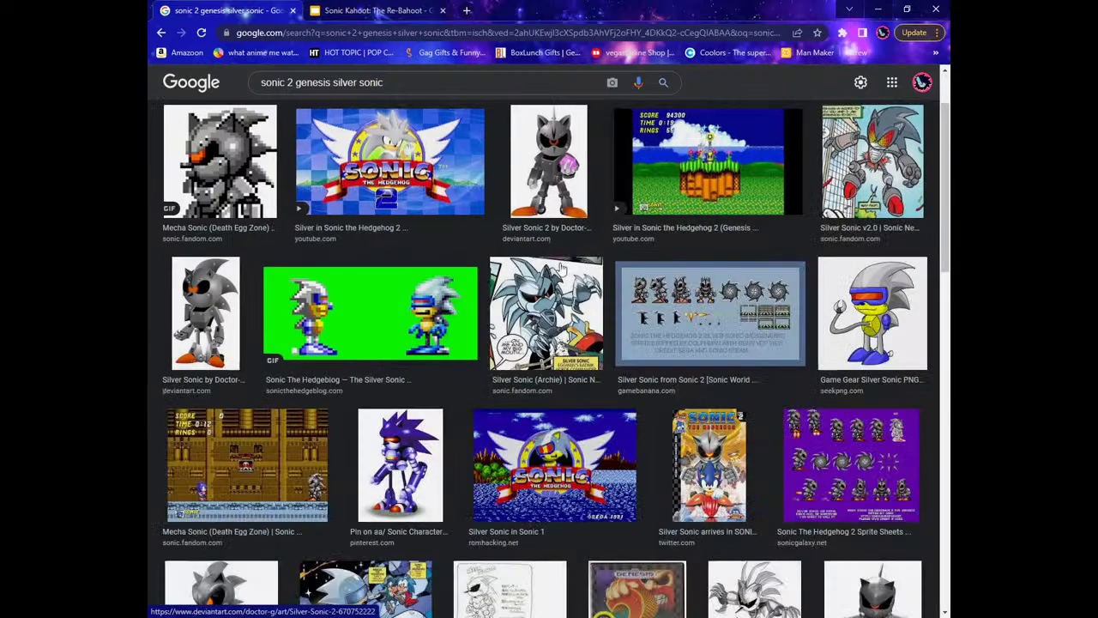
# Look through the full list of "sonic 2 genesis silver sonic" image results for a suitable Silver Sonic picture.
pyautogui.scroll(-6, 515, 320)
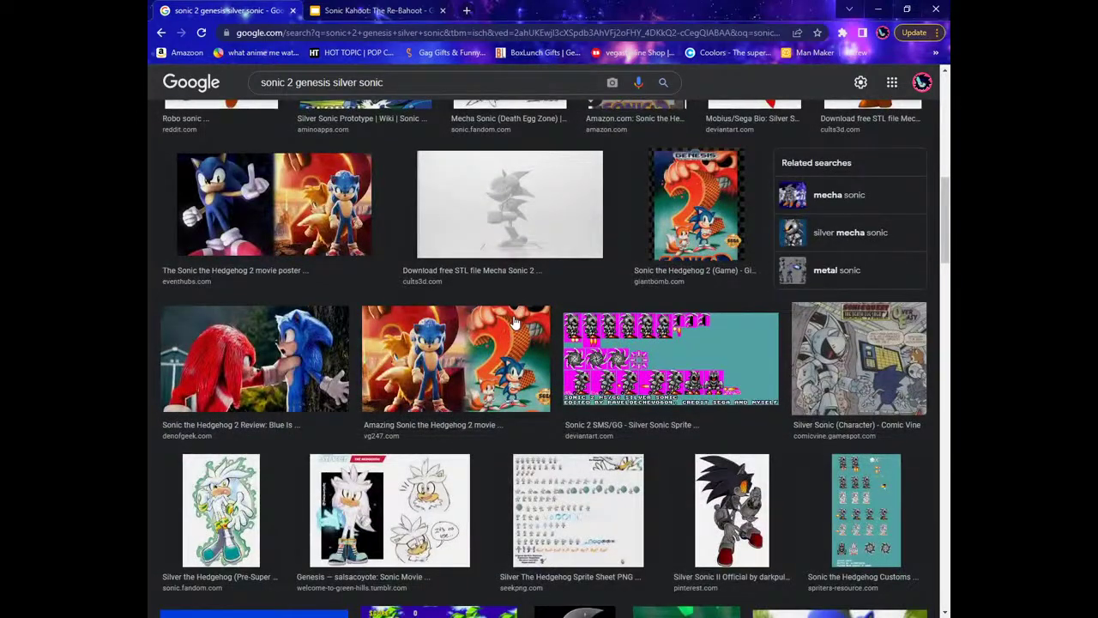
pyautogui.scroll(-4, 506, 324)
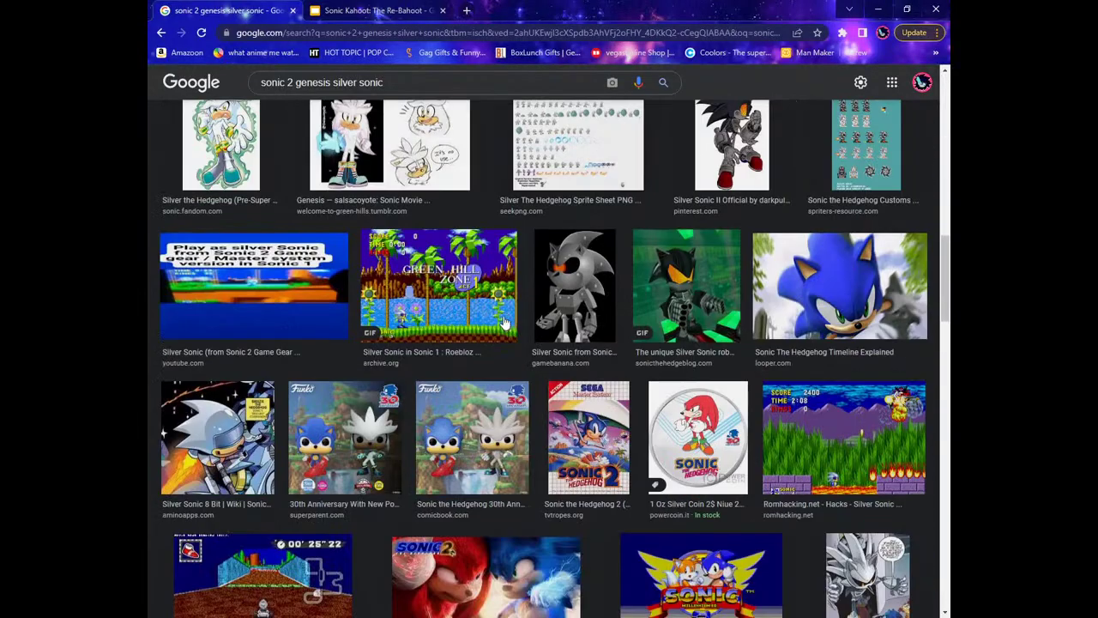
pyautogui.scroll(-5, 506, 324)
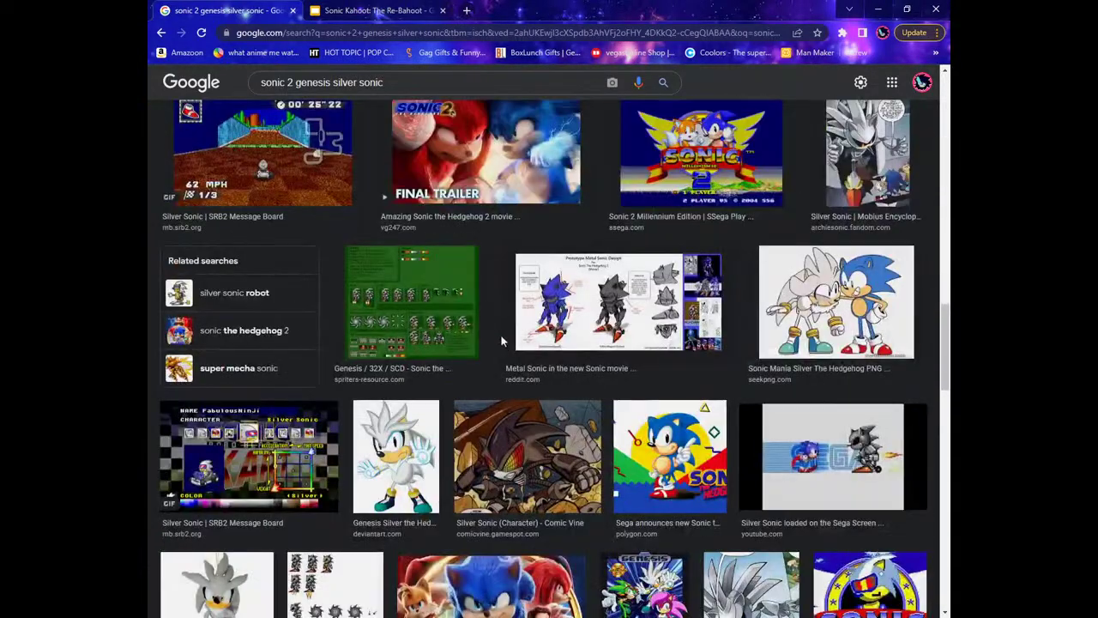
pyautogui.scroll(-4, 500, 340)
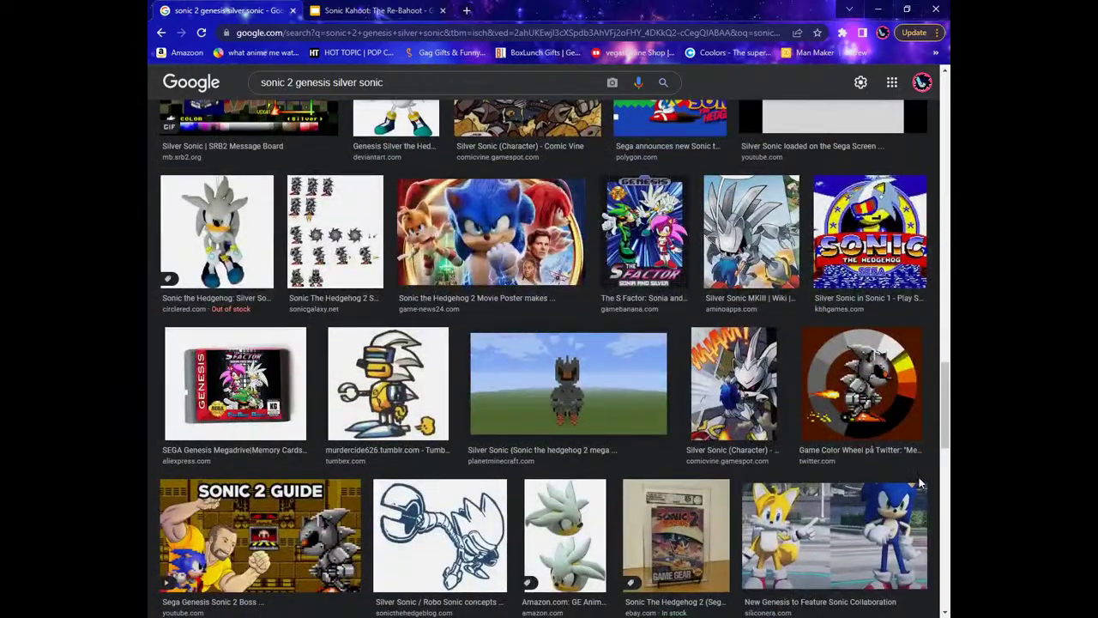
pyautogui.moveTo(943, 434); pyautogui.dragTo(866, 110)
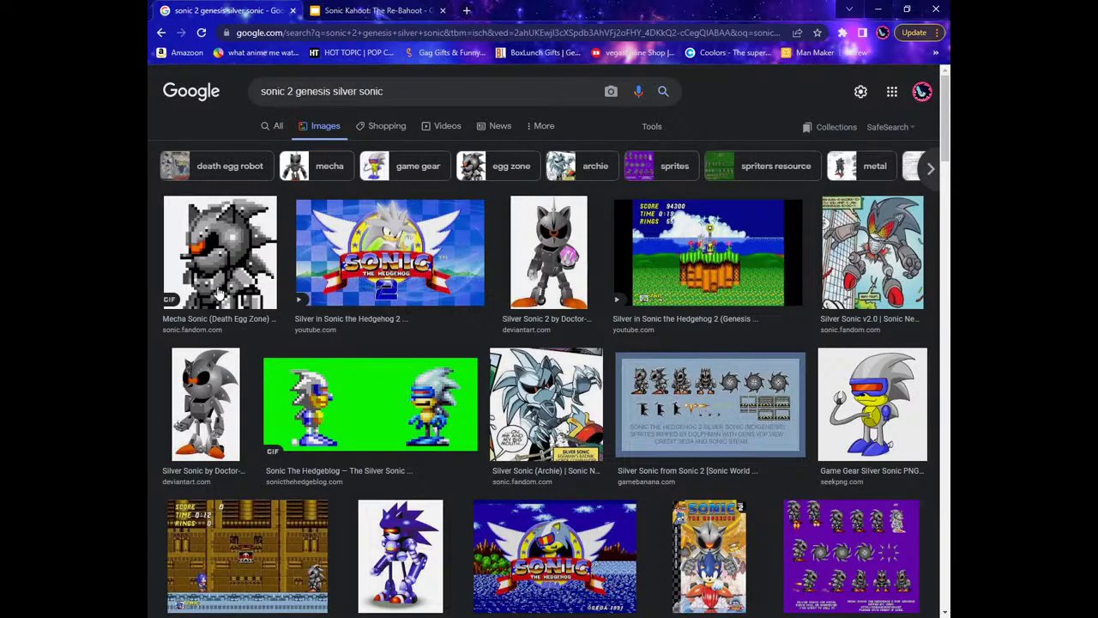
# Preview the Mecha Sonic (Death Egg Zone) GIF result and look through its related images.
pyautogui.click(238, 266)
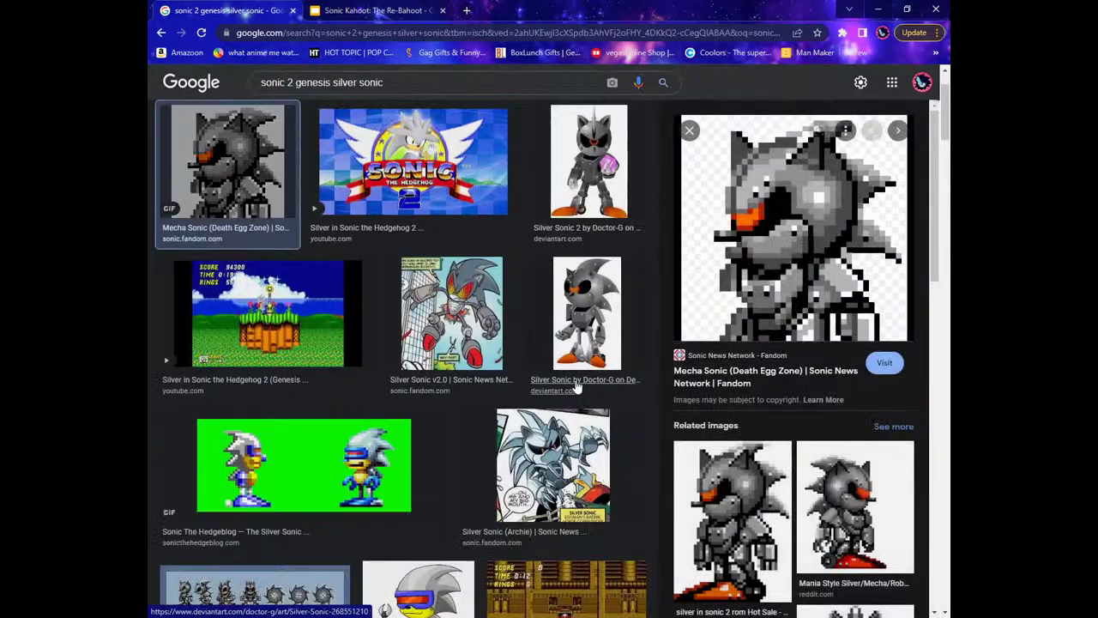
pyautogui.scroll(-4, 747, 496)
pyautogui.scroll(-4, 858, 519)
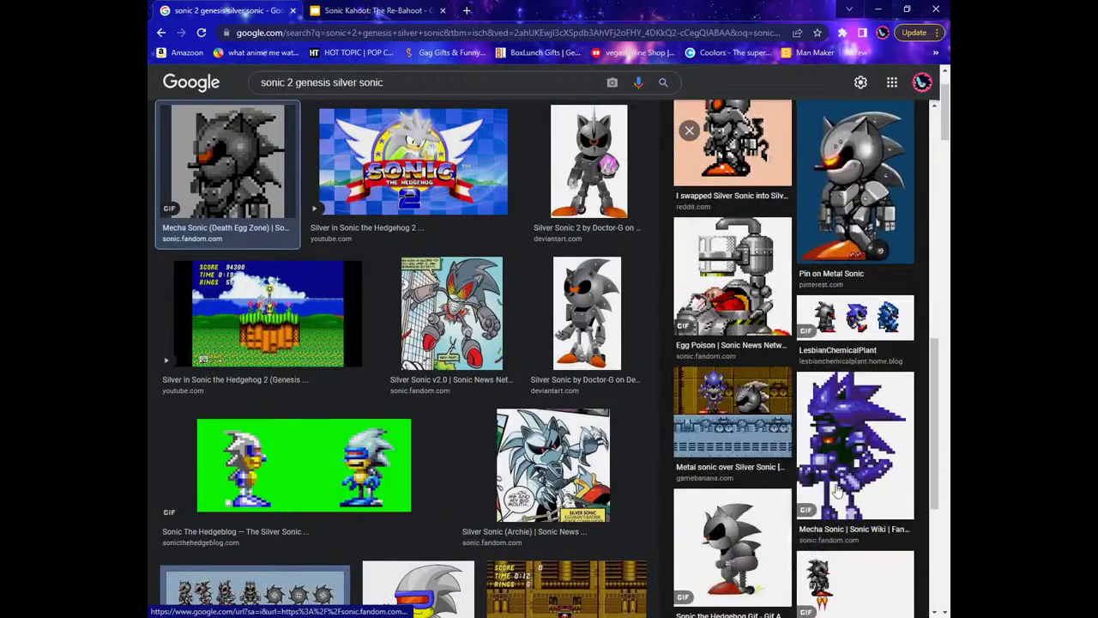
pyautogui.scroll(-3, 819, 489)
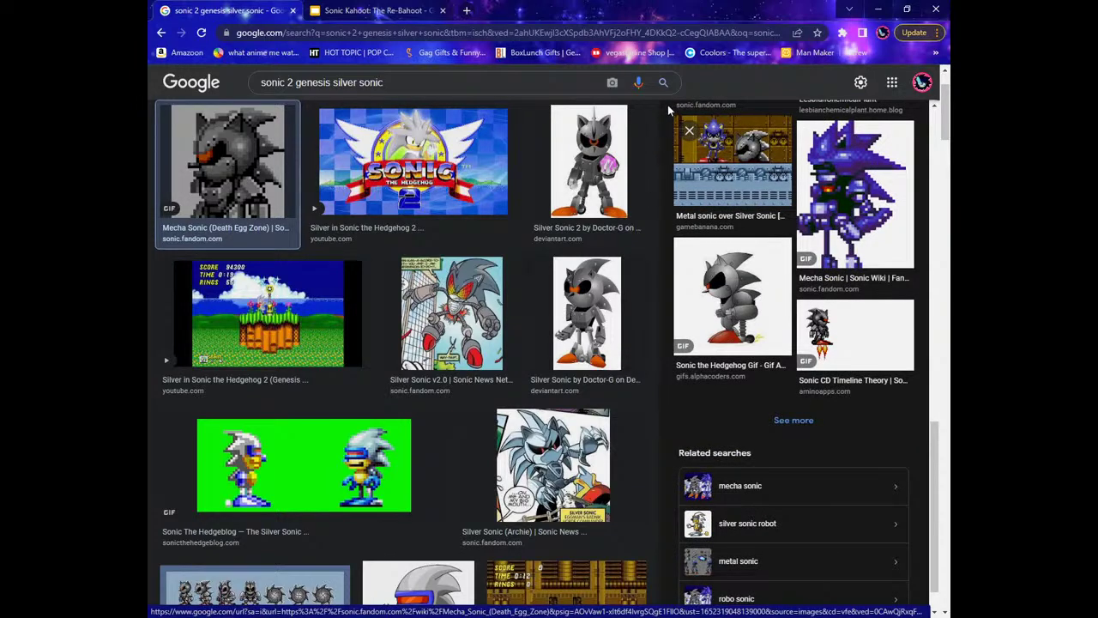
pyautogui.click(690, 130)
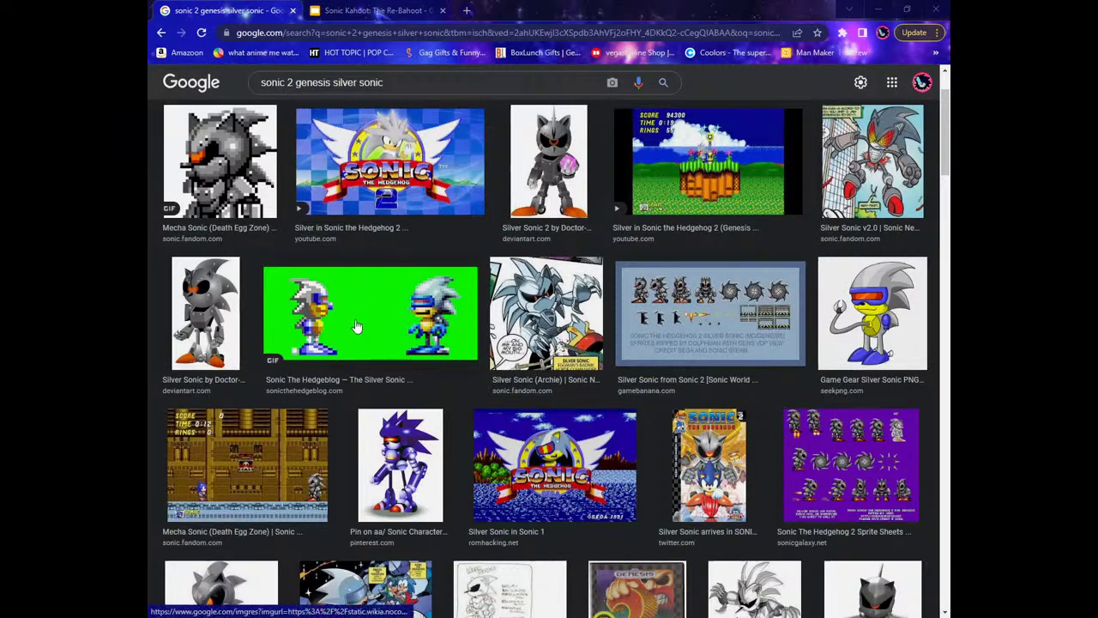
# Narrow the "sonic 2 genesis silver sonic" image results to the mecha filter and look through them for a Silver Sonic picture.
pyautogui.scroll(-3, 694, 330)
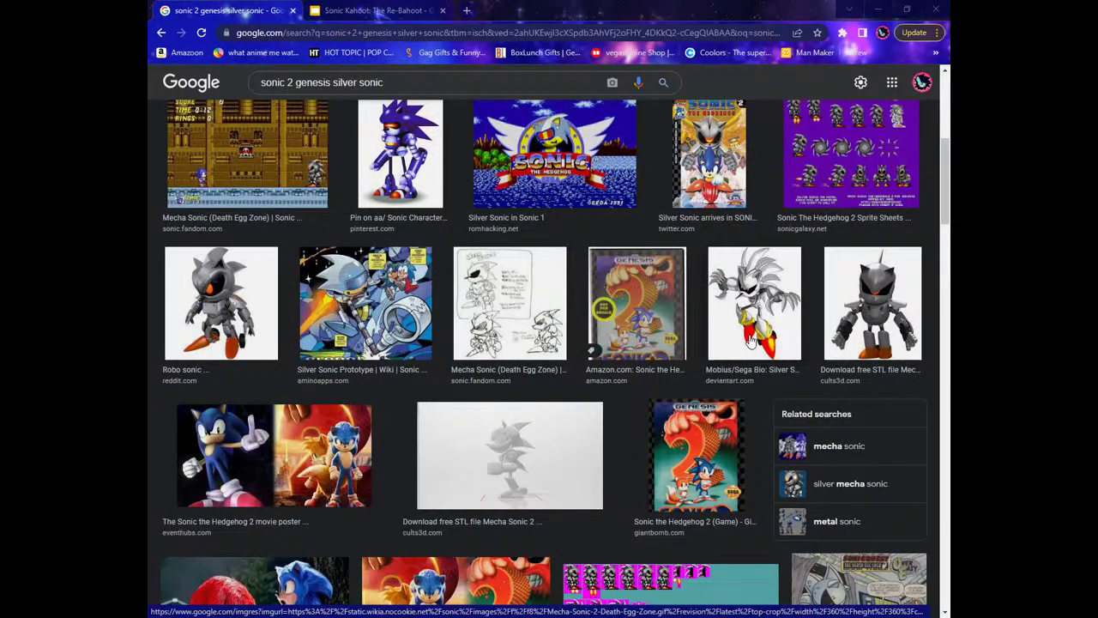
pyautogui.scroll(5, 747, 339)
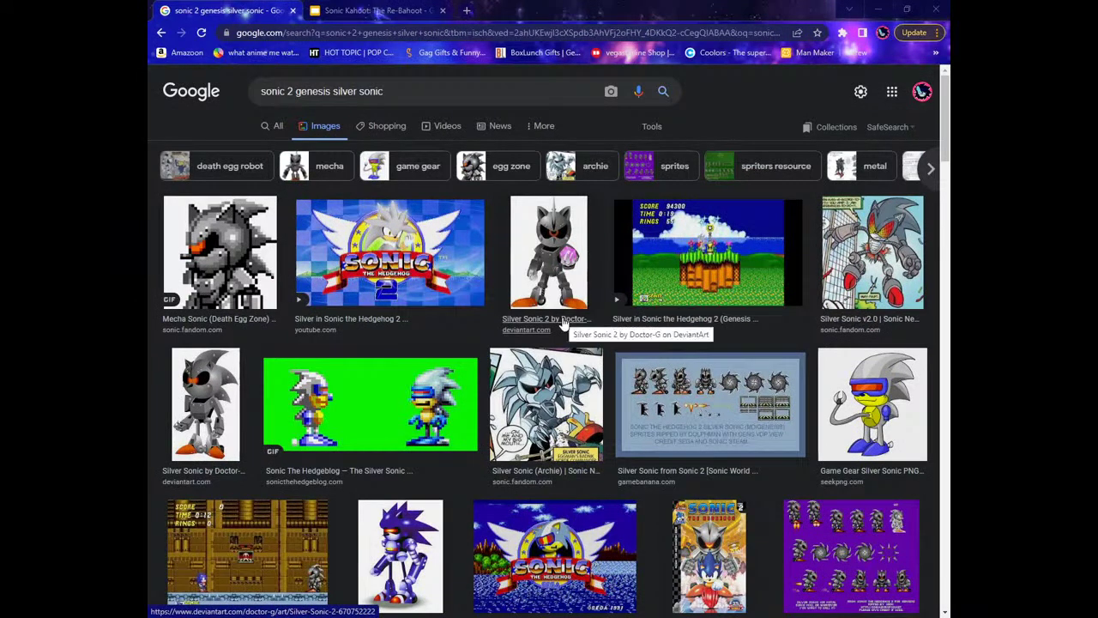
pyautogui.click(440, 92)
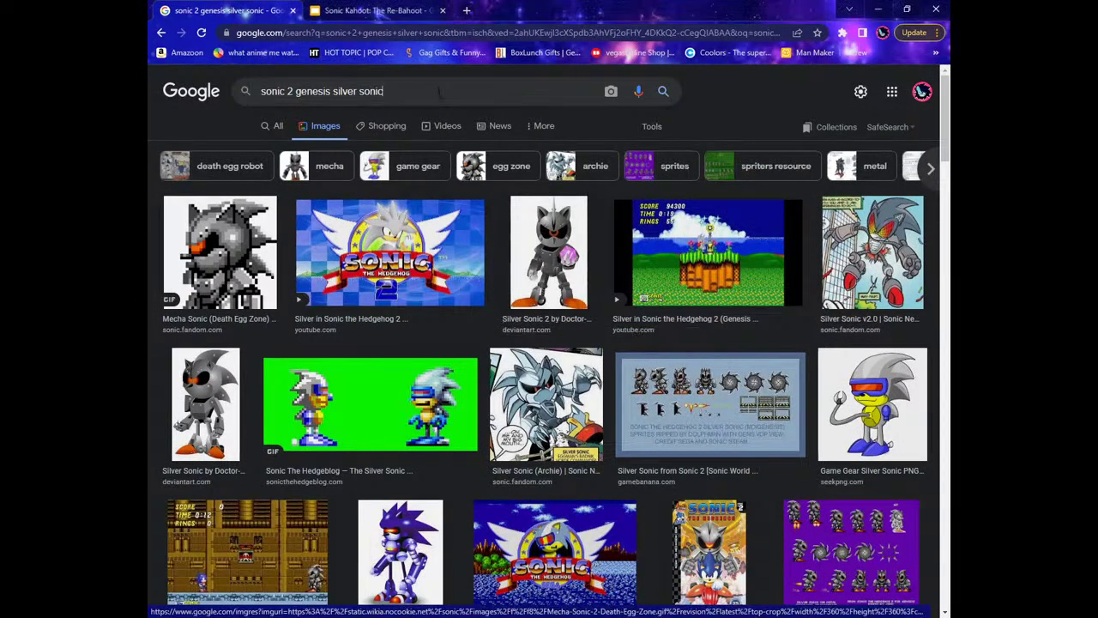
pyautogui.press('Return')
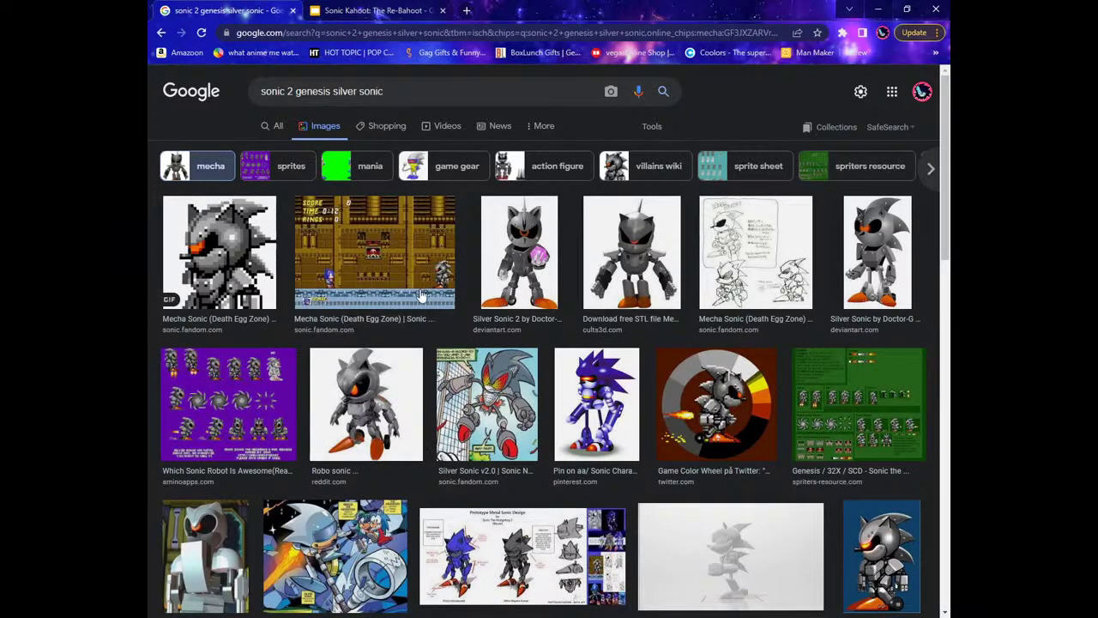
pyautogui.scroll(-2, 707, 396)
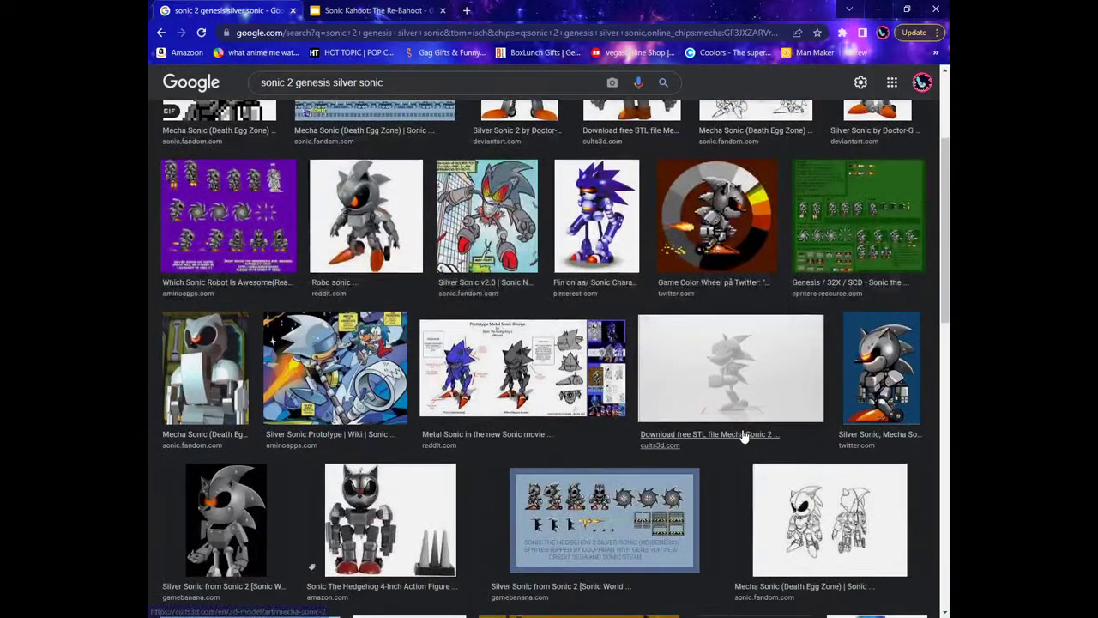
pyautogui.scroll(-2, 743, 435)
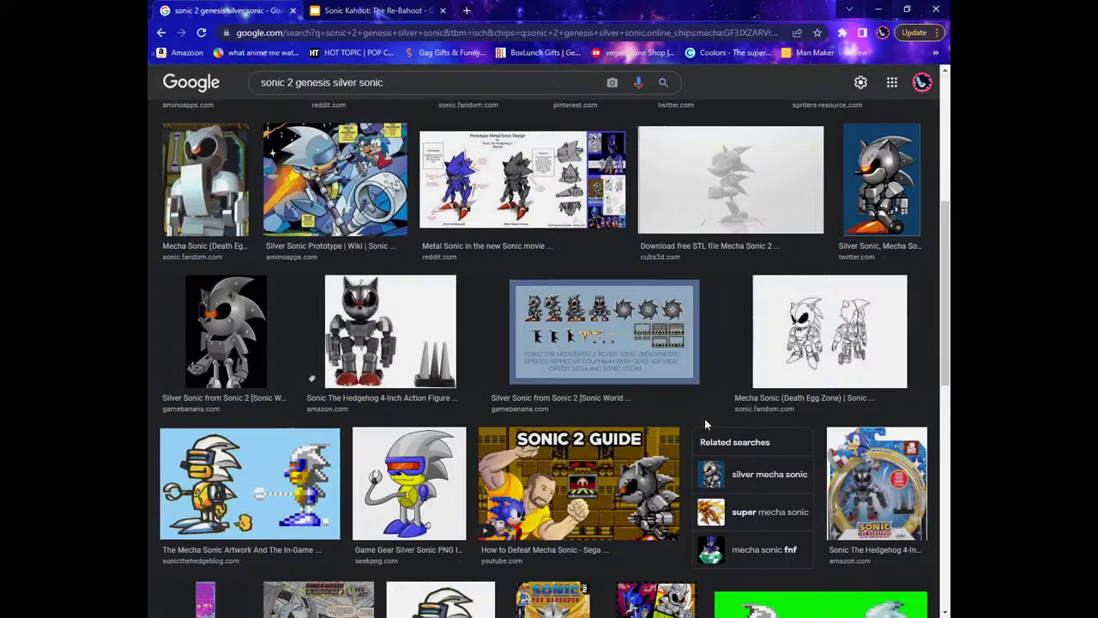
pyautogui.scroll(-5, 705, 419)
pyautogui.scroll(-3, 552, 388)
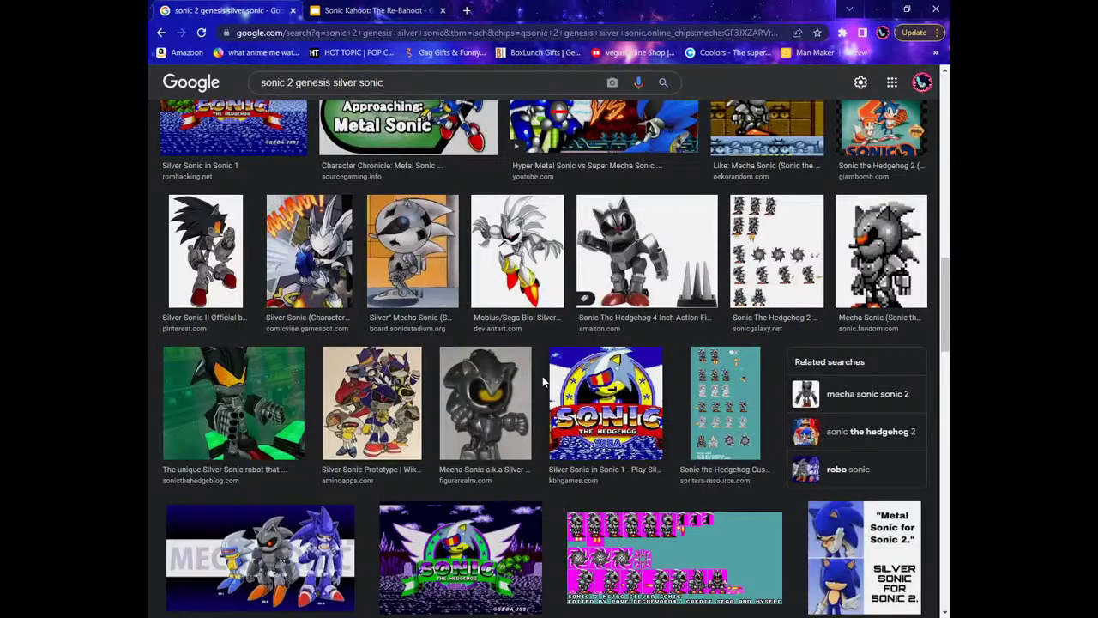
pyautogui.scroll(-2, 542, 376)
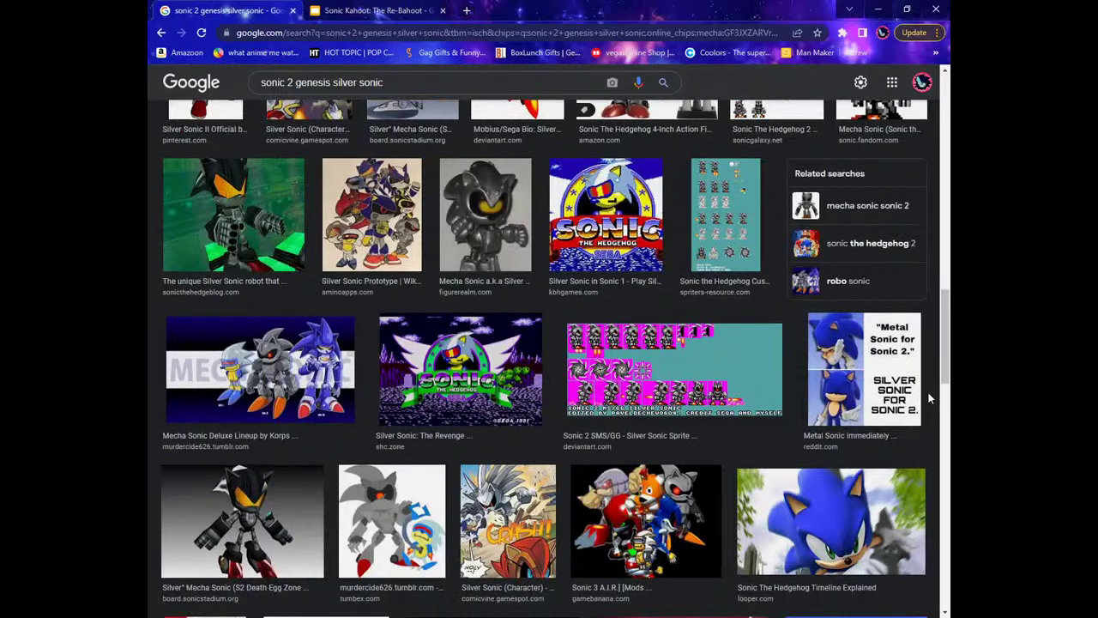
pyautogui.scroll(-2, 924, 390)
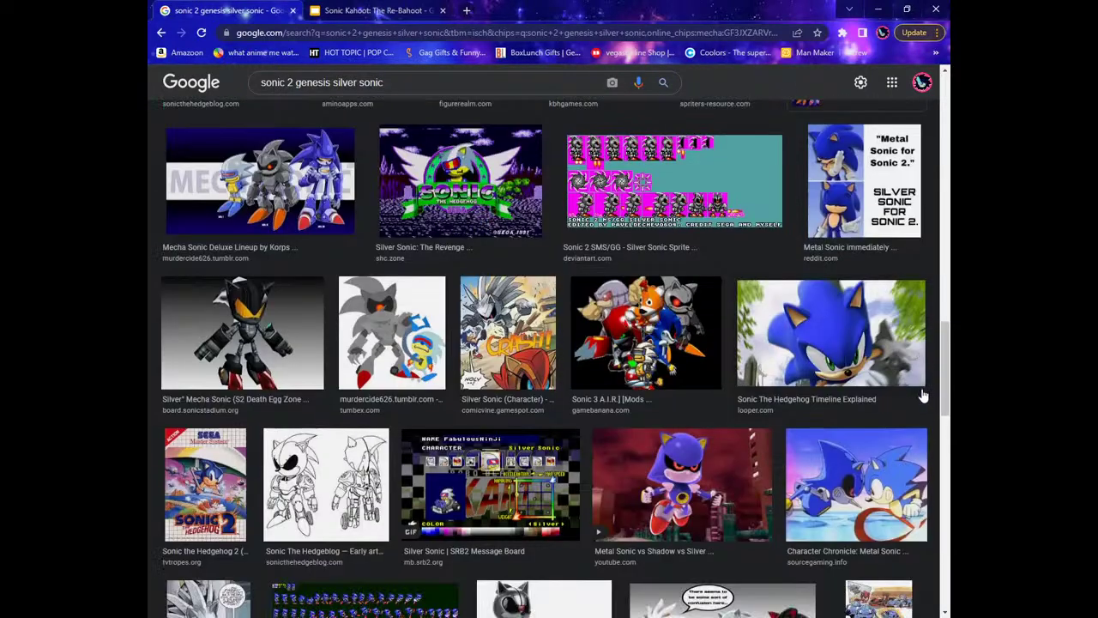
pyautogui.scroll(-3, 928, 403)
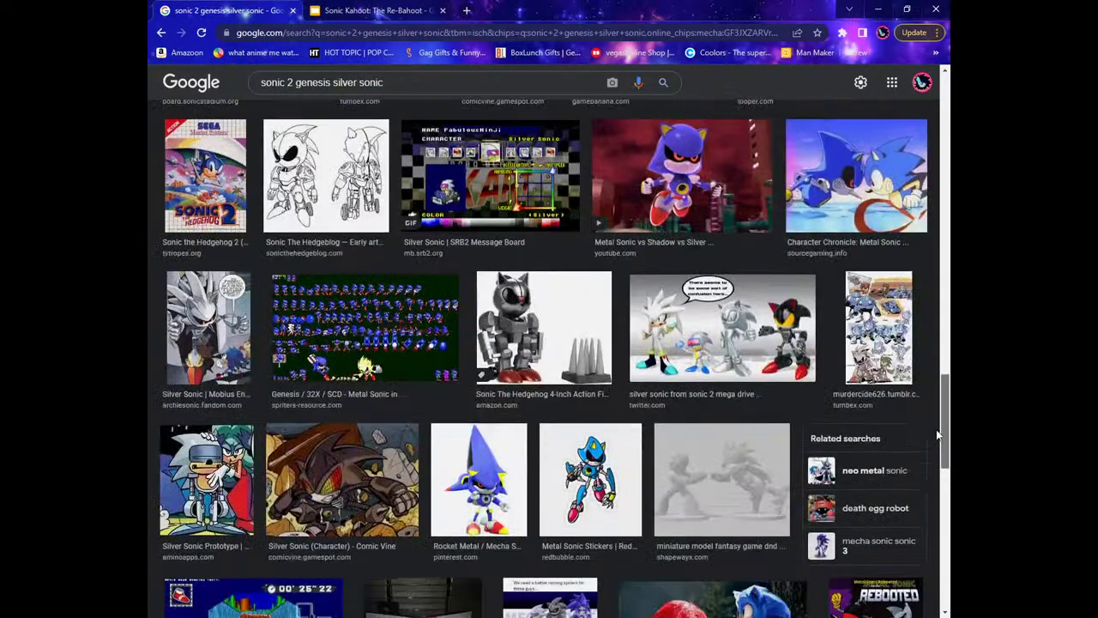
pyautogui.scroll(10, 937, 429)
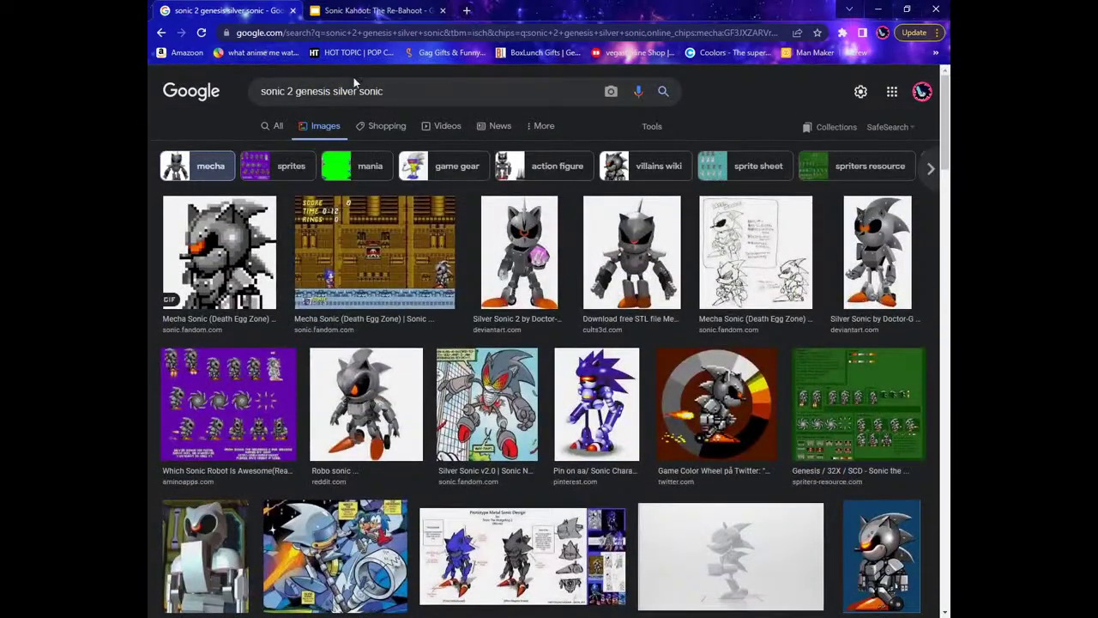
# From the Mecha Sonic (Death Egg Zone) result, preview the related full-body sprite and the Mania Style Silver Sonic (WIP) image.
pyautogui.moveTo(333, 91); pyautogui.dragTo(813, 105)
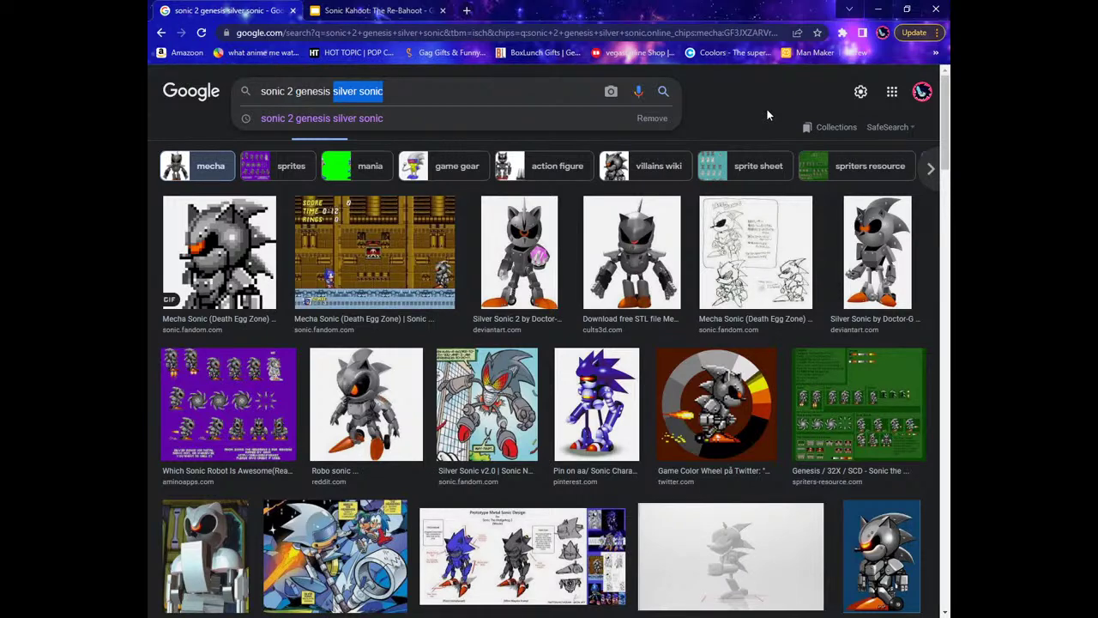
pyautogui.click(198, 283)
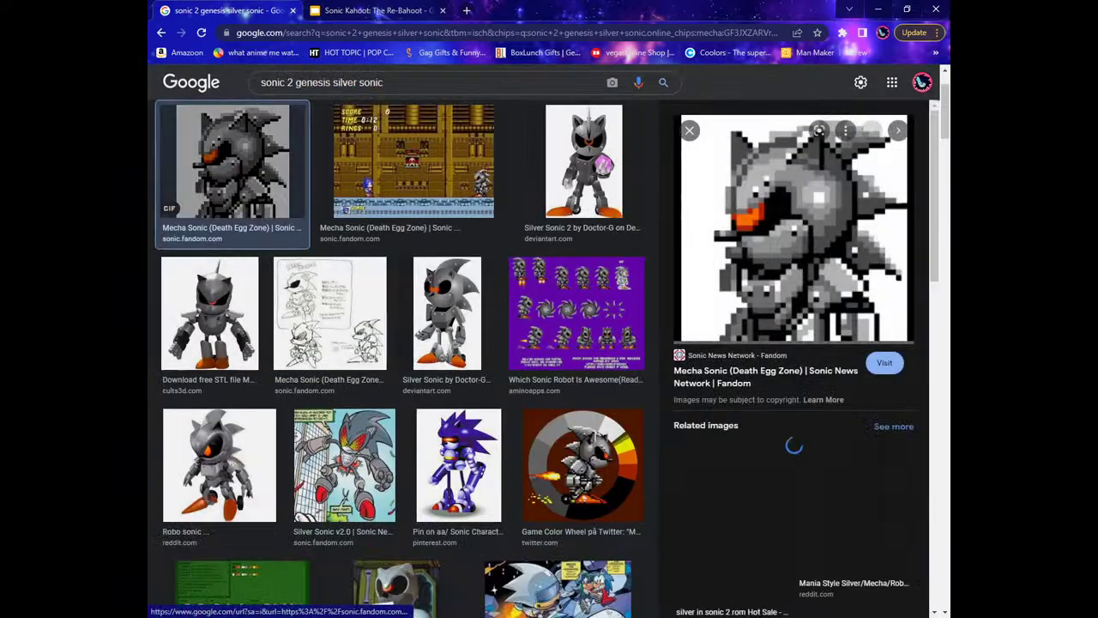
pyautogui.click(714, 485)
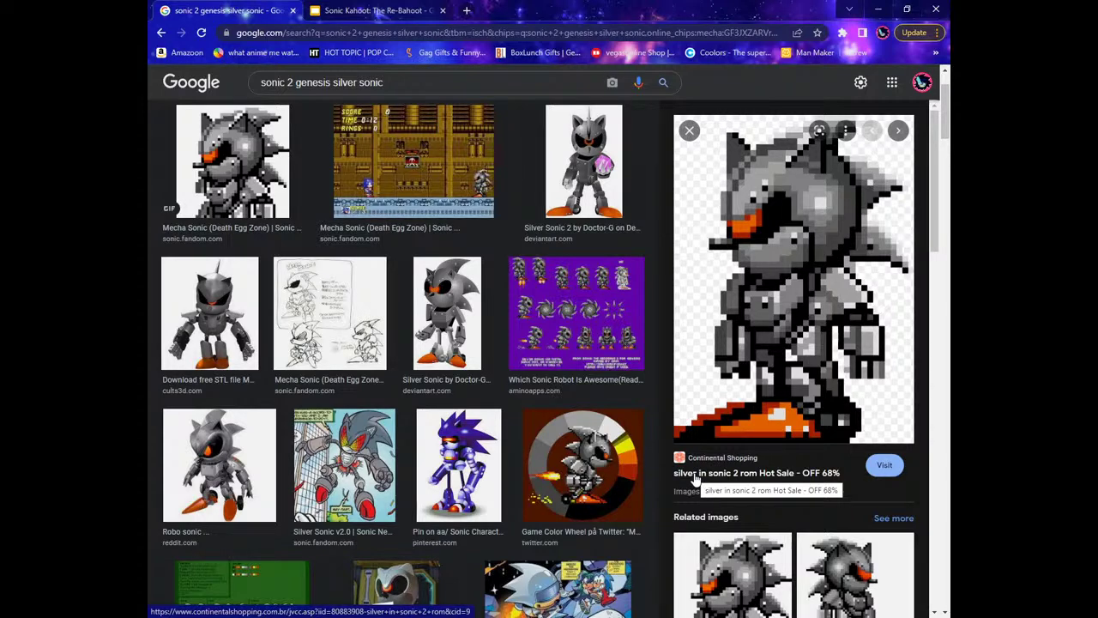
pyautogui.scroll(-4, 922, 478)
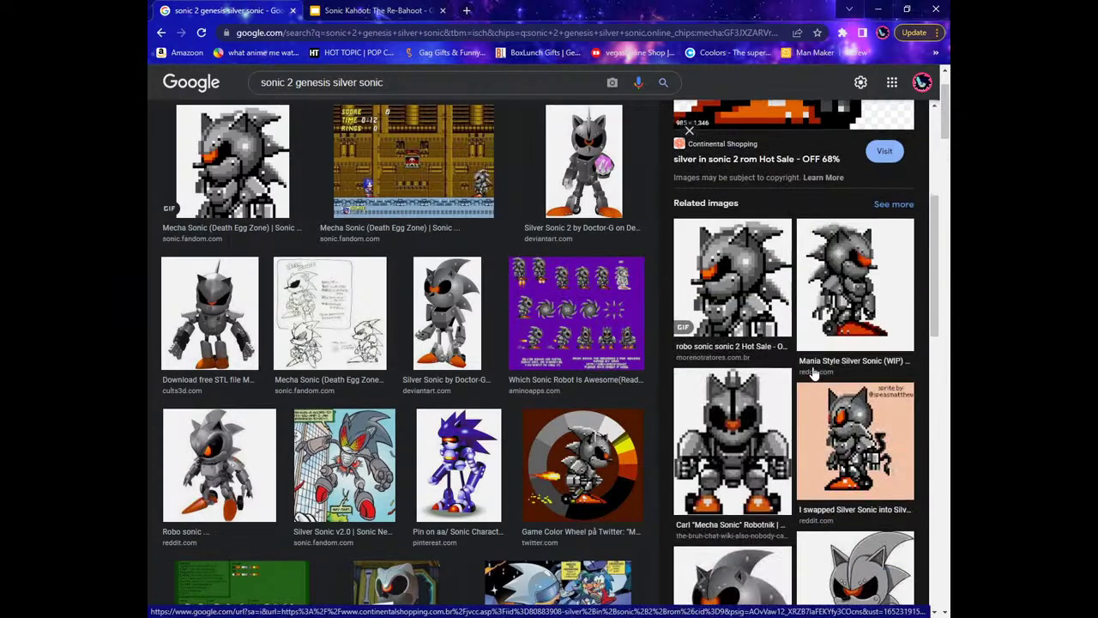
pyautogui.click(837, 310)
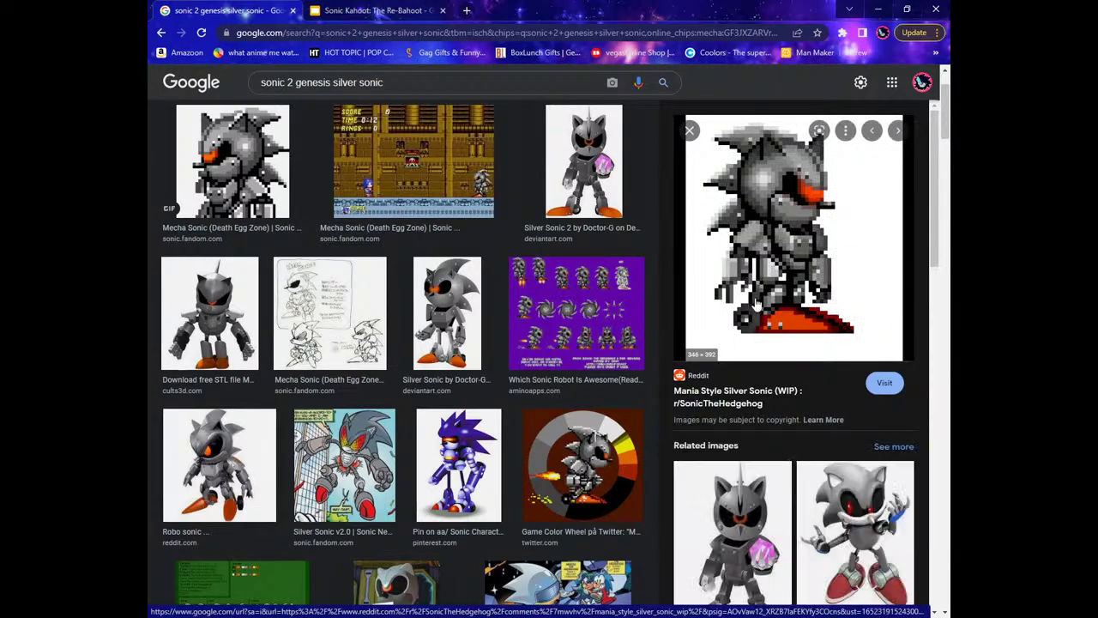
# Check the Mania-style sprite's related images, preview the "Silver Sonic AKA Mecha Sonic" drawing, and look through the images related to it.
pyautogui.moveTo(734, 256)
pyautogui.mouseDown()
pyautogui.moveTo(661, 249)
pyautogui.moveTo(721, 244)
pyautogui.mouseUp()
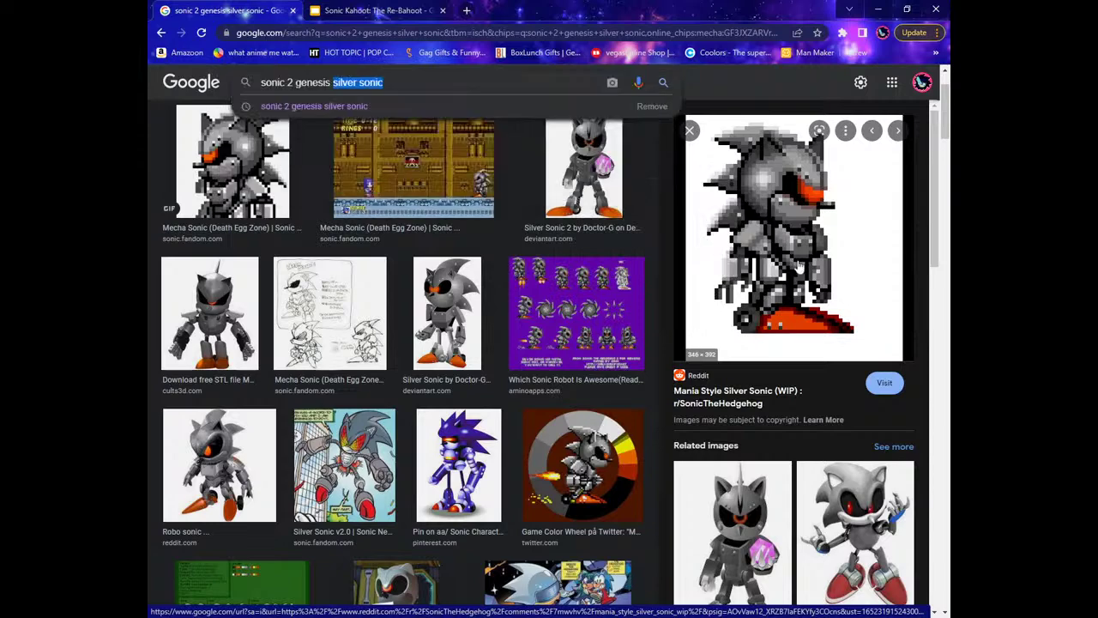
pyautogui.scroll(-4, 798, 266)
pyautogui.scroll(-3, 843, 337)
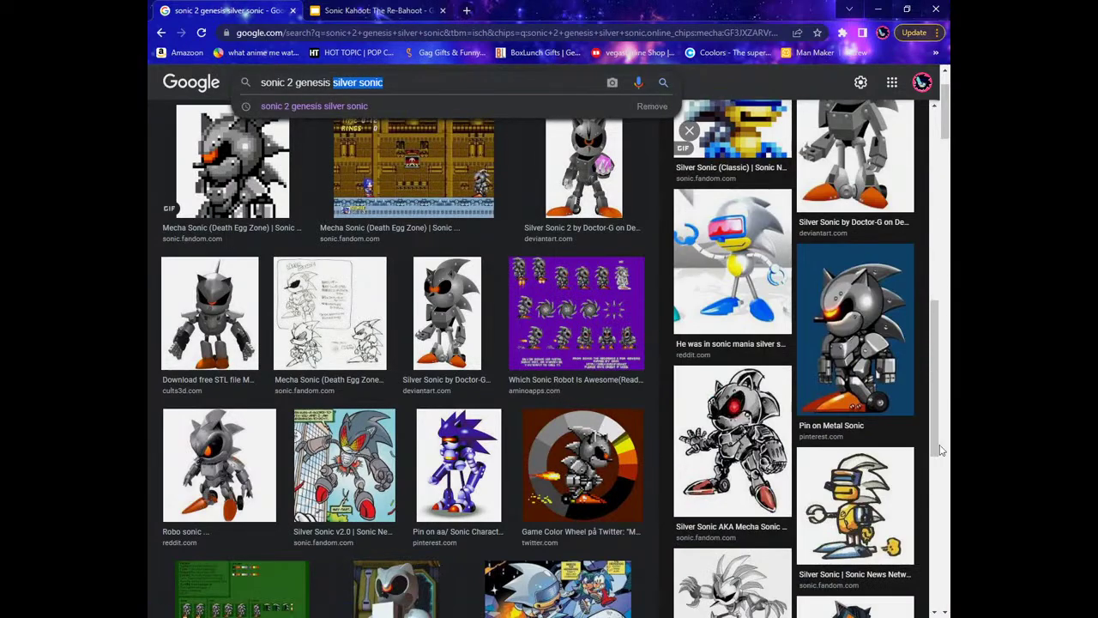
pyautogui.click(748, 450)
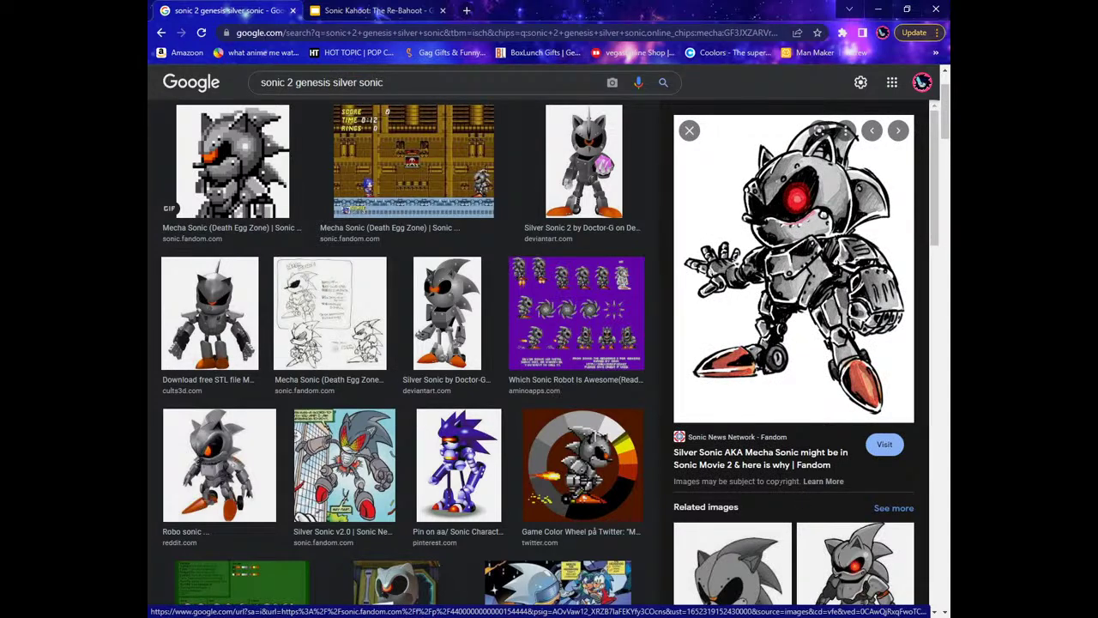
pyautogui.scroll(-3, 773, 450)
pyautogui.scroll(-3, 779, 437)
pyautogui.scroll(2, 854, 403)
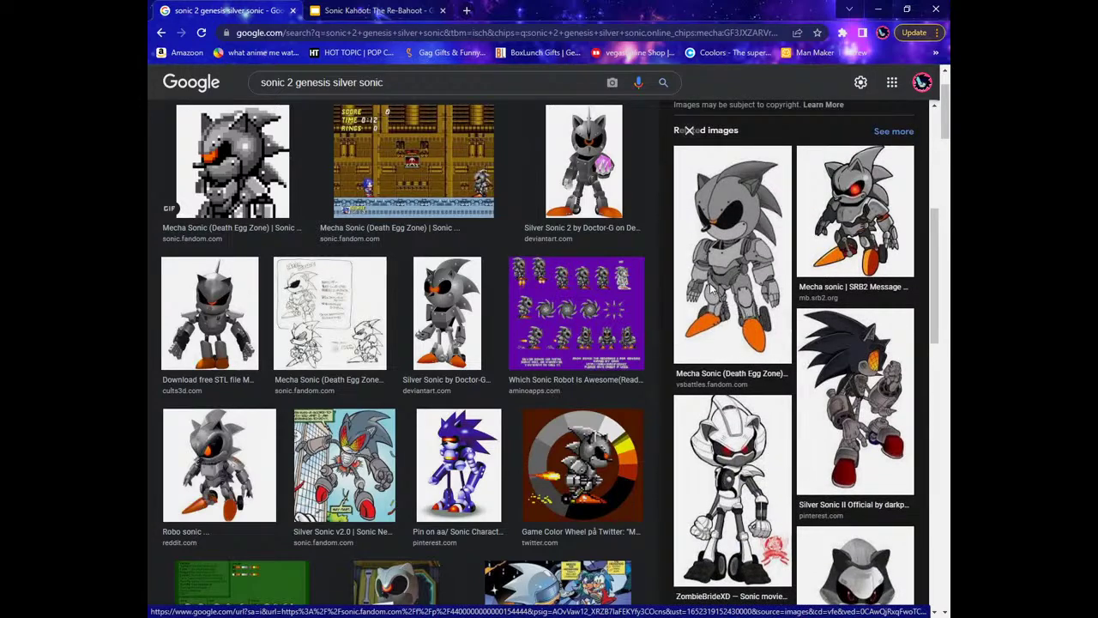
# Preview the related VS Battles Mecha Sonic drawing and the DeviantArt reimagining of Mecha / Silver Sonic, then close the preview.
pyautogui.click(713, 293)
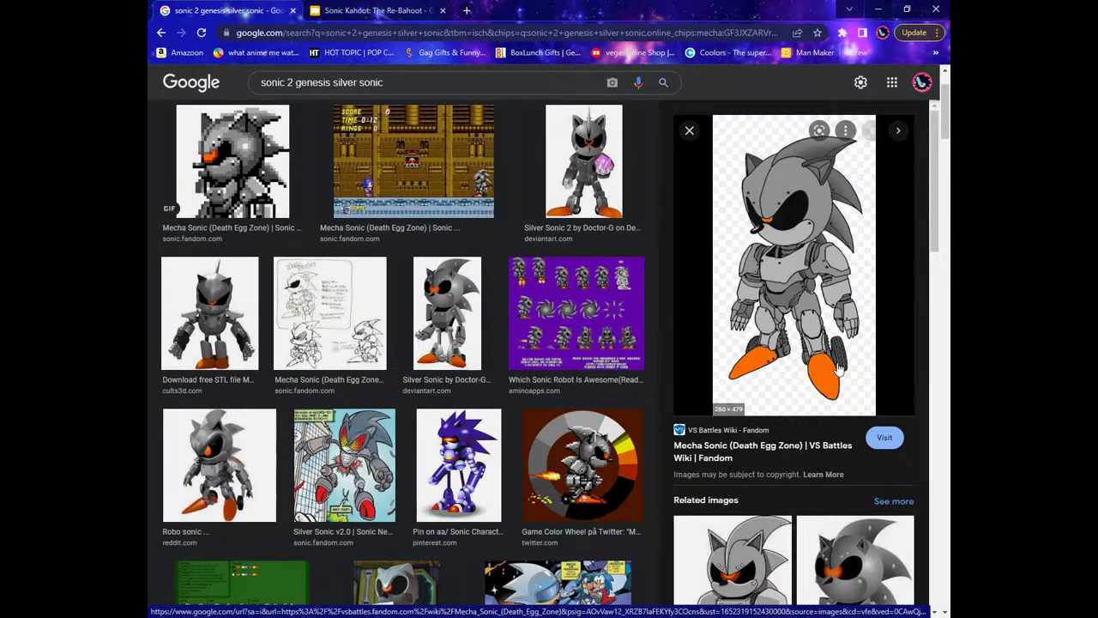
pyautogui.scroll(-3, 836, 369)
pyautogui.scroll(-3, 843, 370)
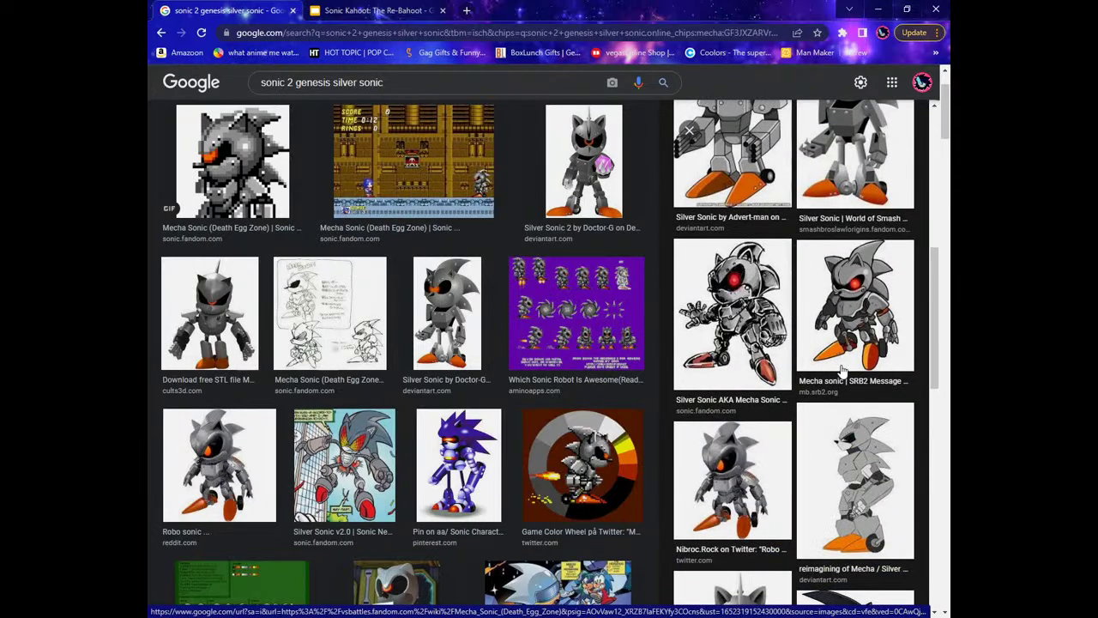
pyautogui.scroll(-2, 843, 370)
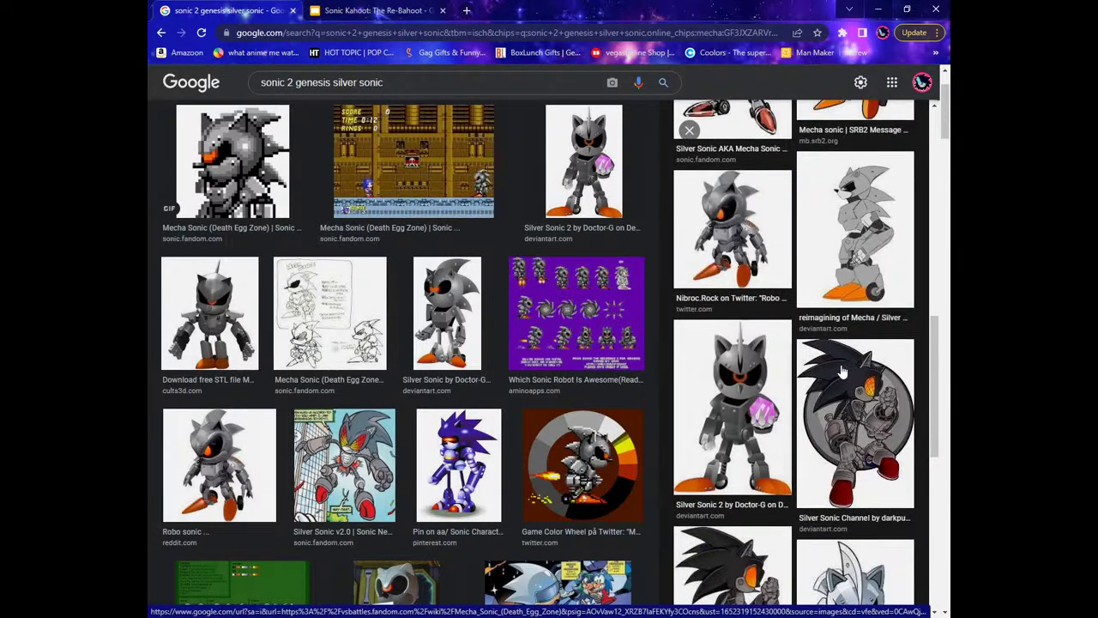
pyautogui.click(899, 264)
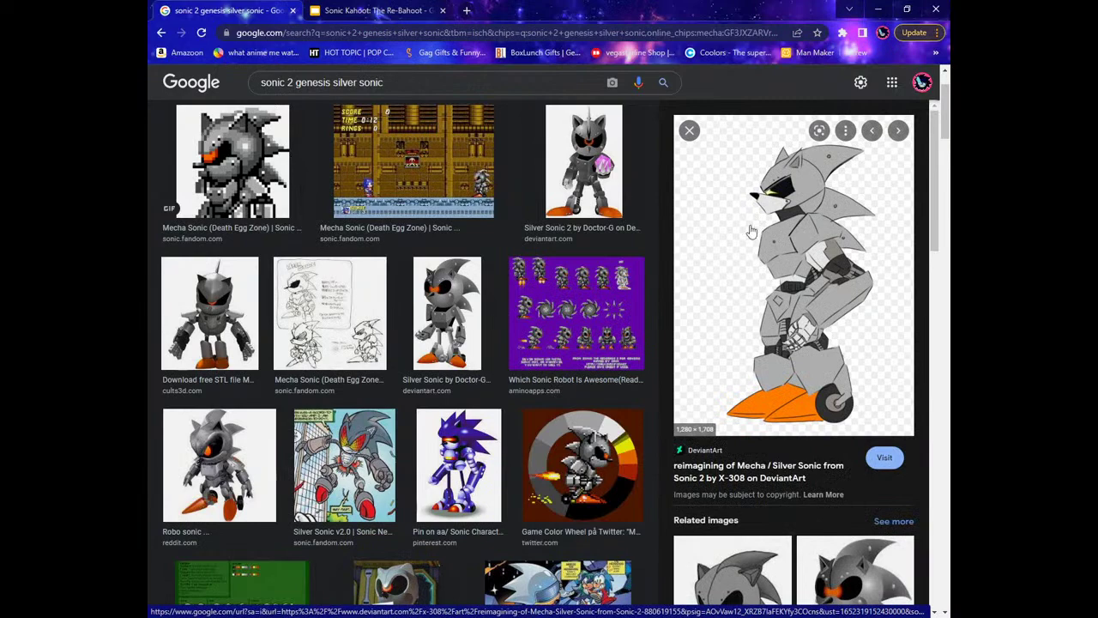
pyautogui.click(689, 129)
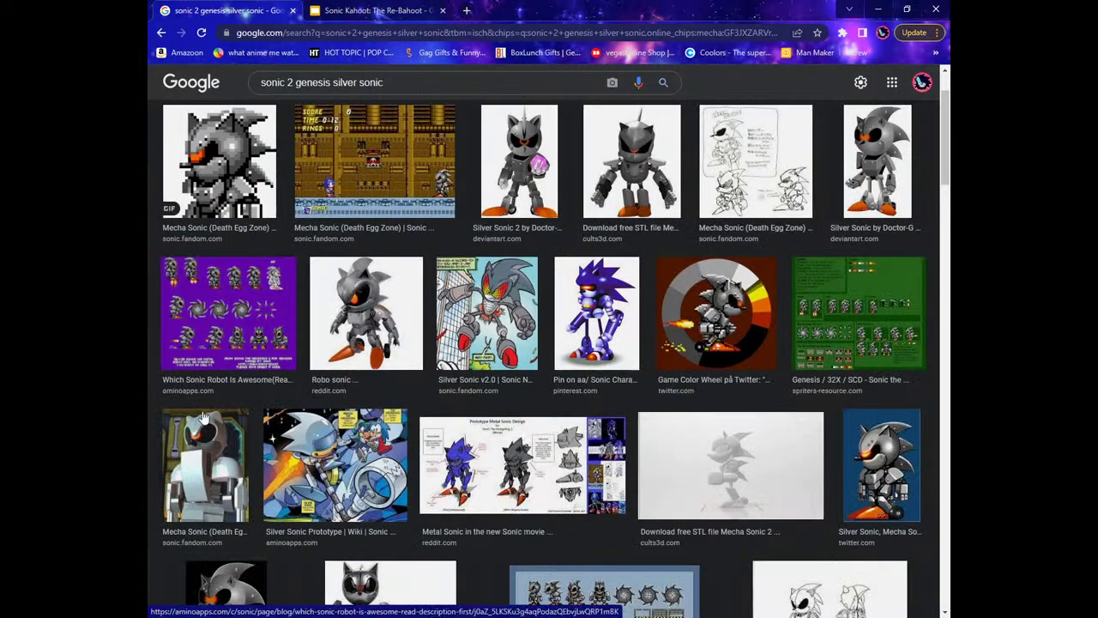
# Look through the mecha-filtered image results for a suitable Silver Sonic picture and return to the start of the results.
pyautogui.scroll(-3, 290, 363)
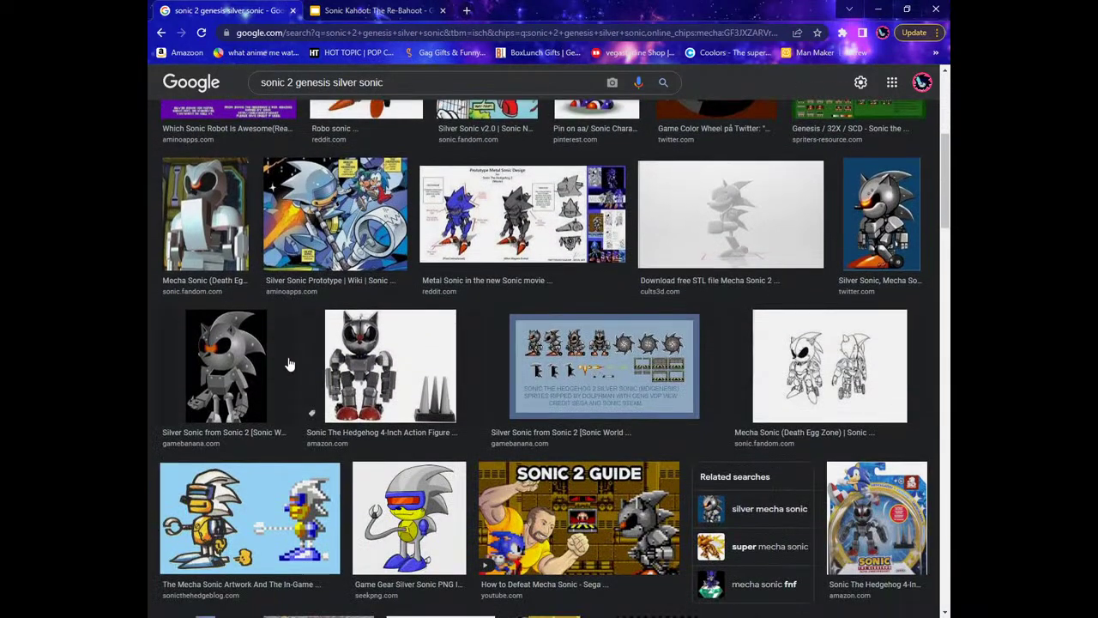
pyautogui.scroll(-4, 291, 364)
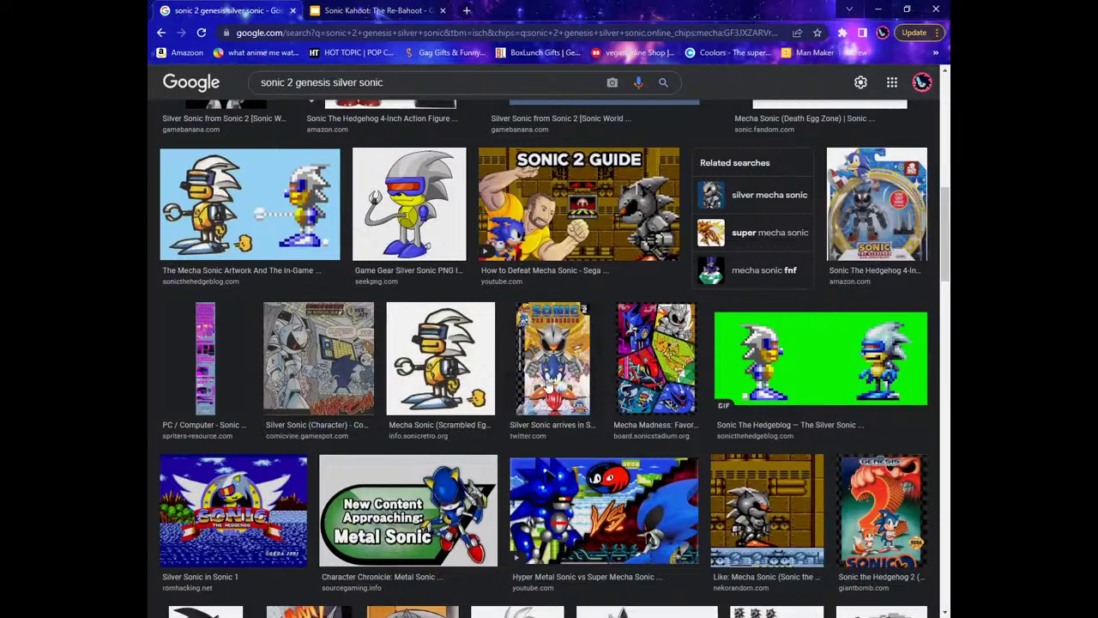
pyautogui.scroll(-4, 619, 464)
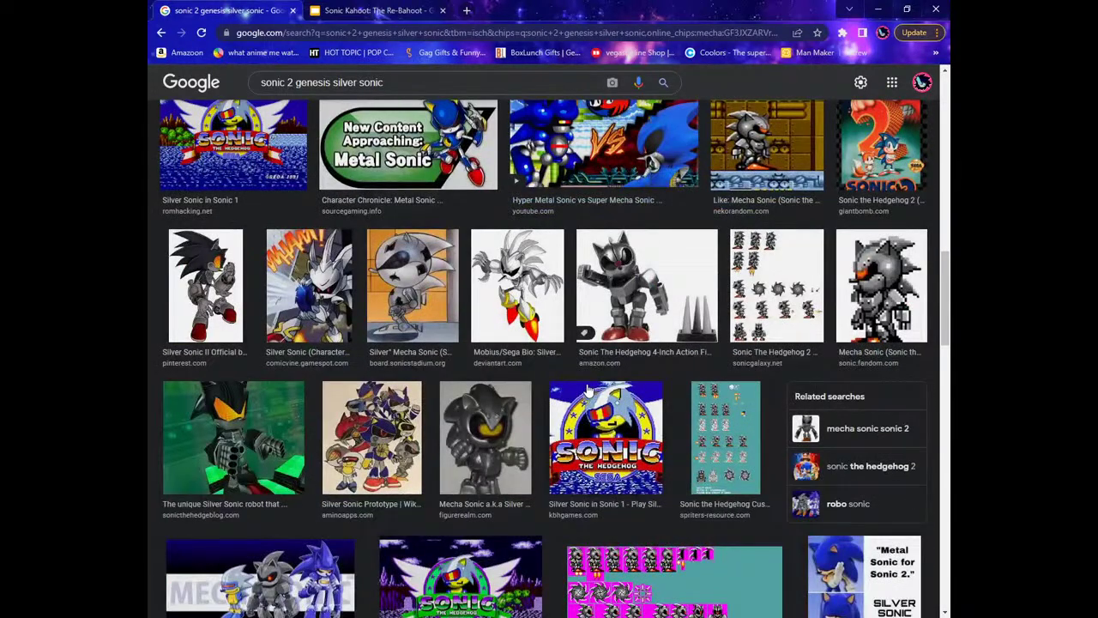
pyautogui.scroll(-2, 589, 391)
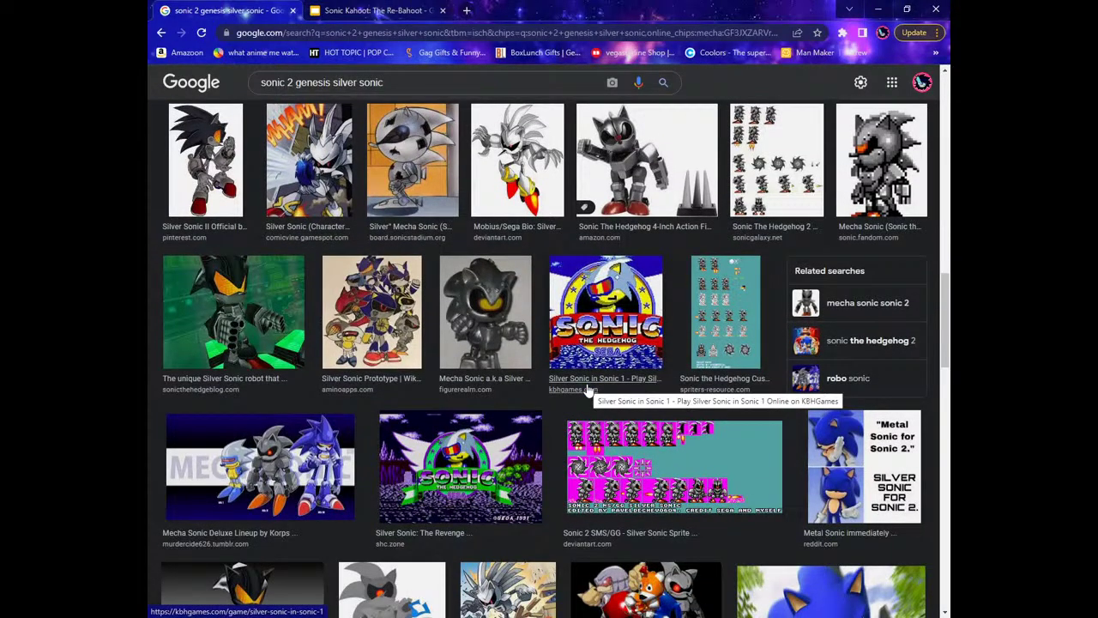
pyautogui.scroll(-4, 558, 371)
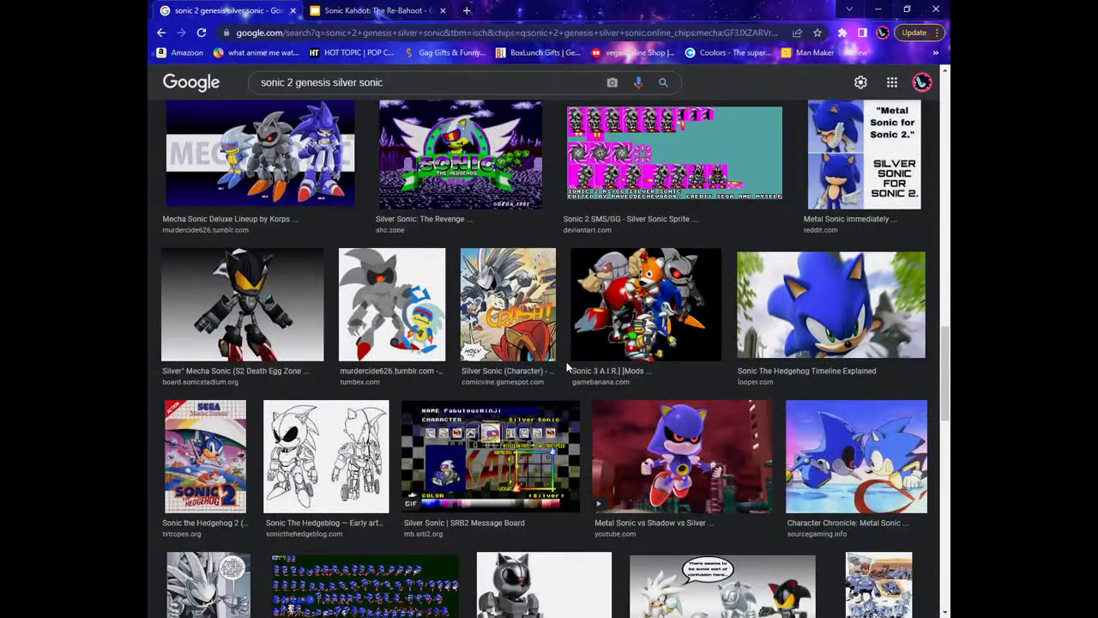
pyautogui.scroll(-4, 567, 367)
pyautogui.scroll(-2, 588, 389)
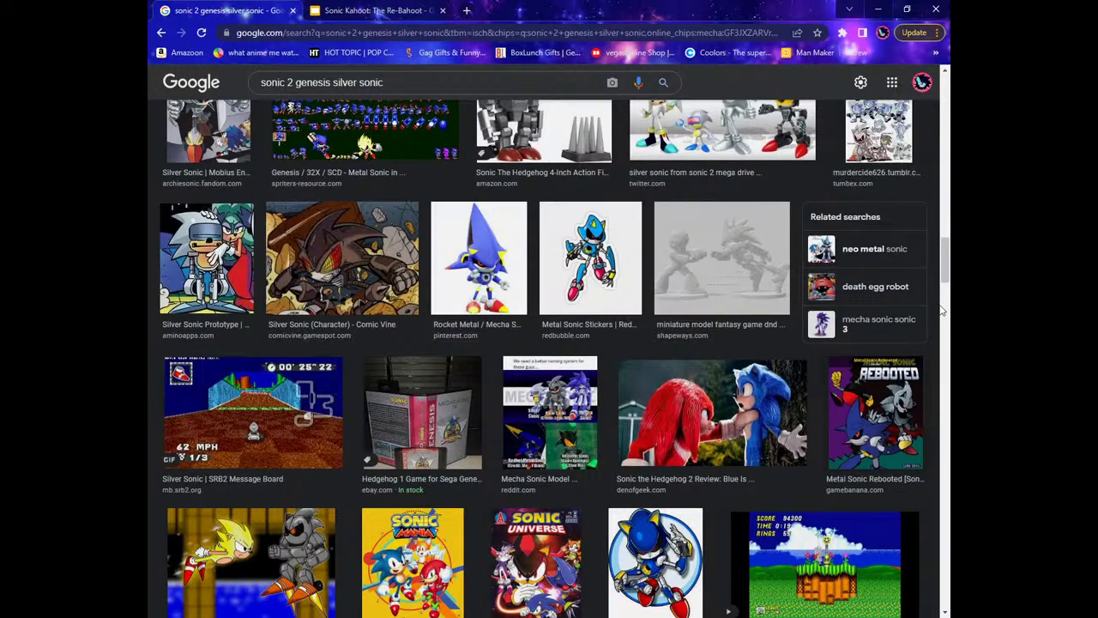
pyautogui.moveTo(943, 259); pyautogui.dragTo(940, 79)
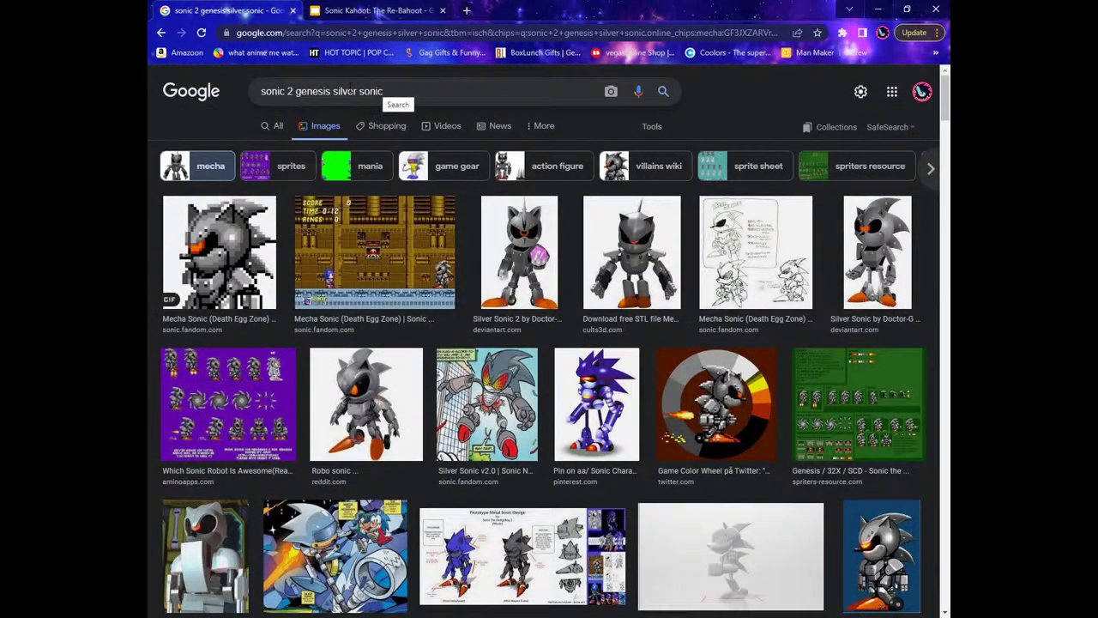
# Search the images for "sonic 2 genesis silver sonic sprite".
pyautogui.click(464, 96)
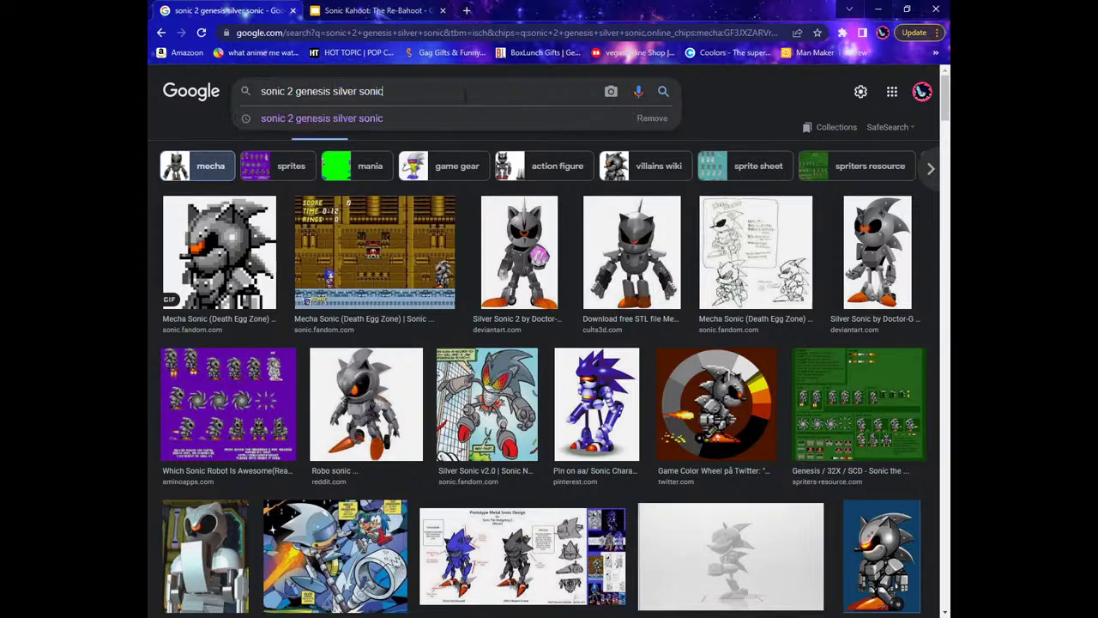
pyautogui.write('prite')
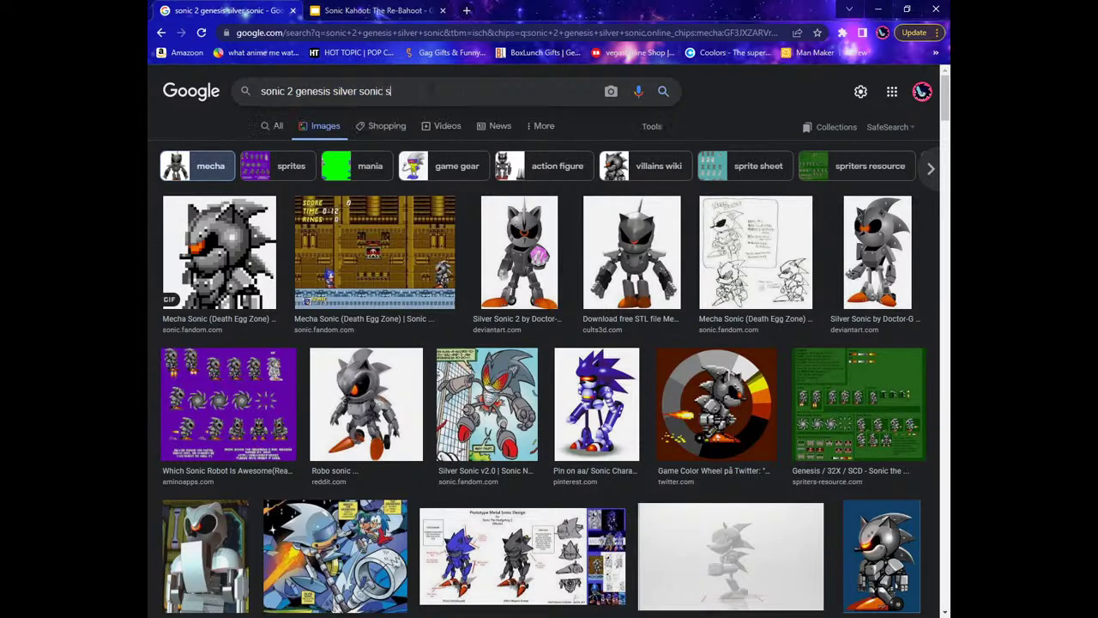
pyautogui.press('Return')
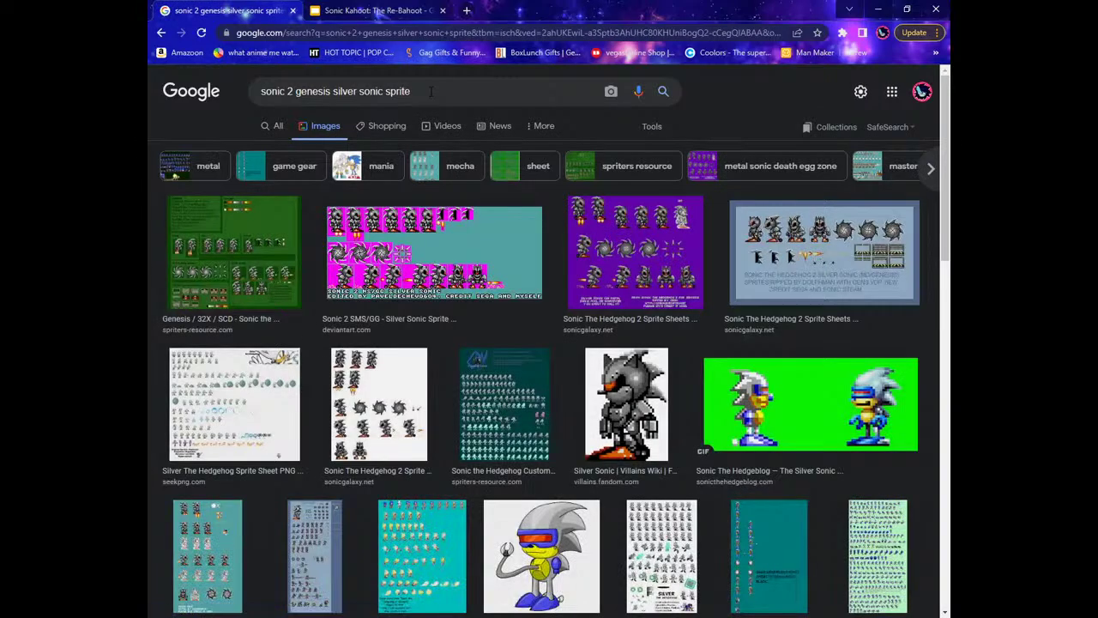
# Preview the Silver Sonic sprite from Villains Wiki and start saving the image to the Downloads folder.
pyautogui.click(642, 420)
pyautogui.moveTo(845, 305); pyautogui.dragTo(809, 328)
pyautogui.rightClick(809, 329)
pyautogui.click(854, 456)
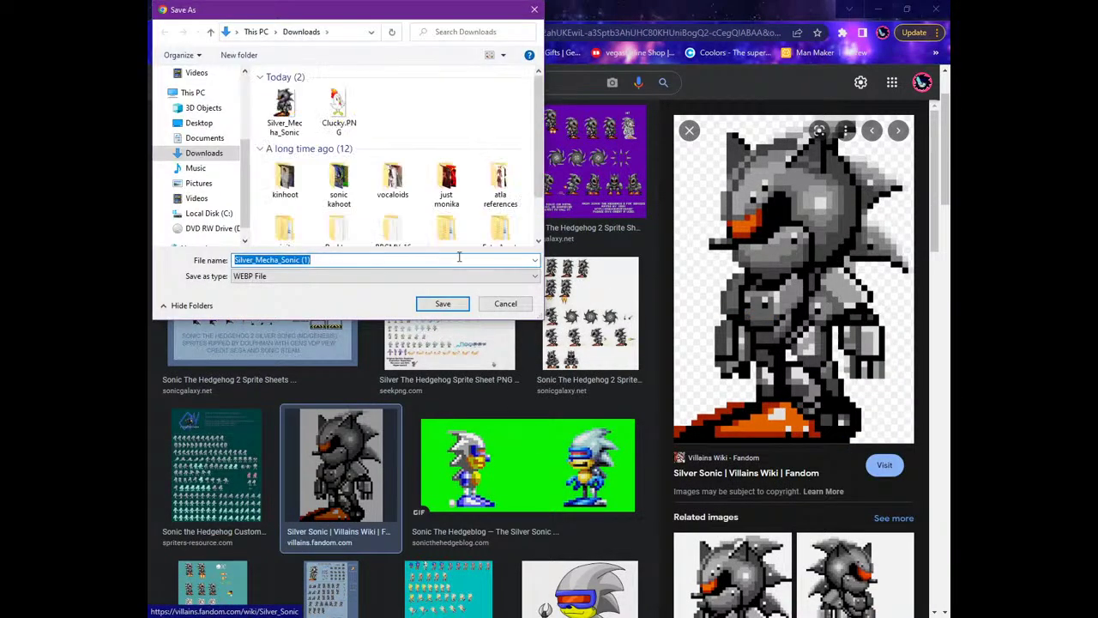
# Cancel saving the Silver Sonic image and preview the DeviantArt Sonic 2 SMS/GG sprite sheet along with its related images.
pyautogui.click(527, 308)
pyautogui.scroll(-5, 755, 183)
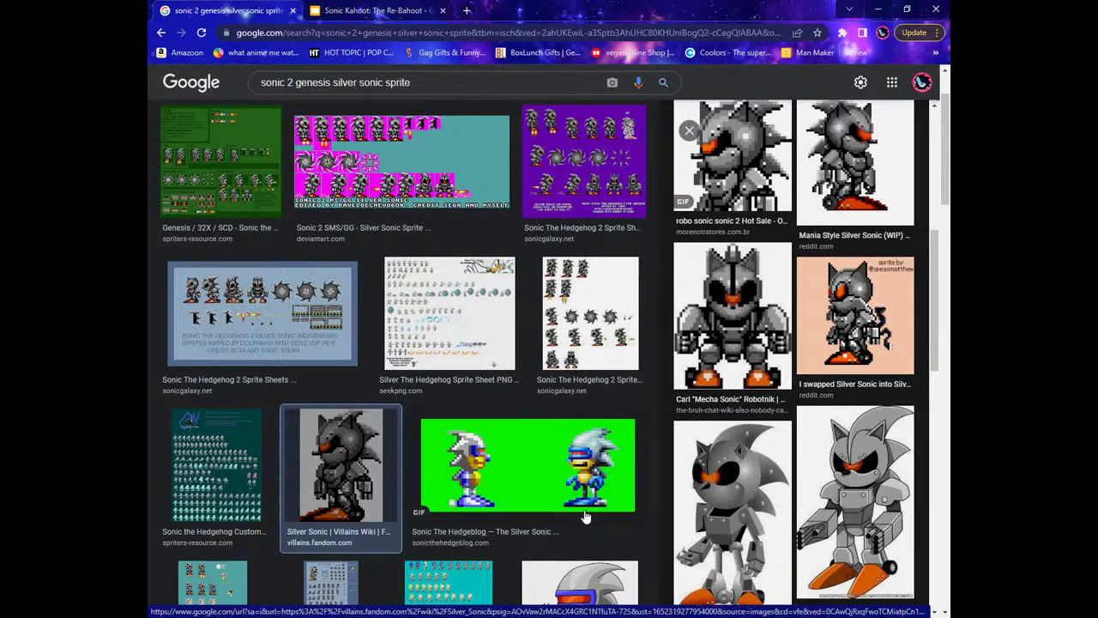
pyautogui.scroll(1, 584, 515)
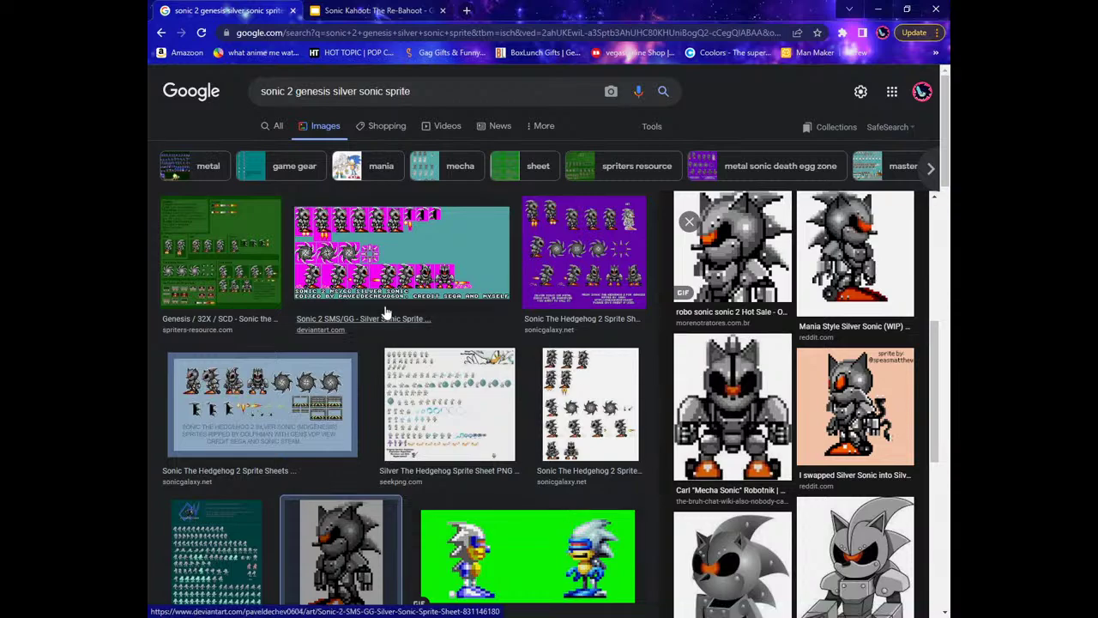
pyautogui.click(412, 264)
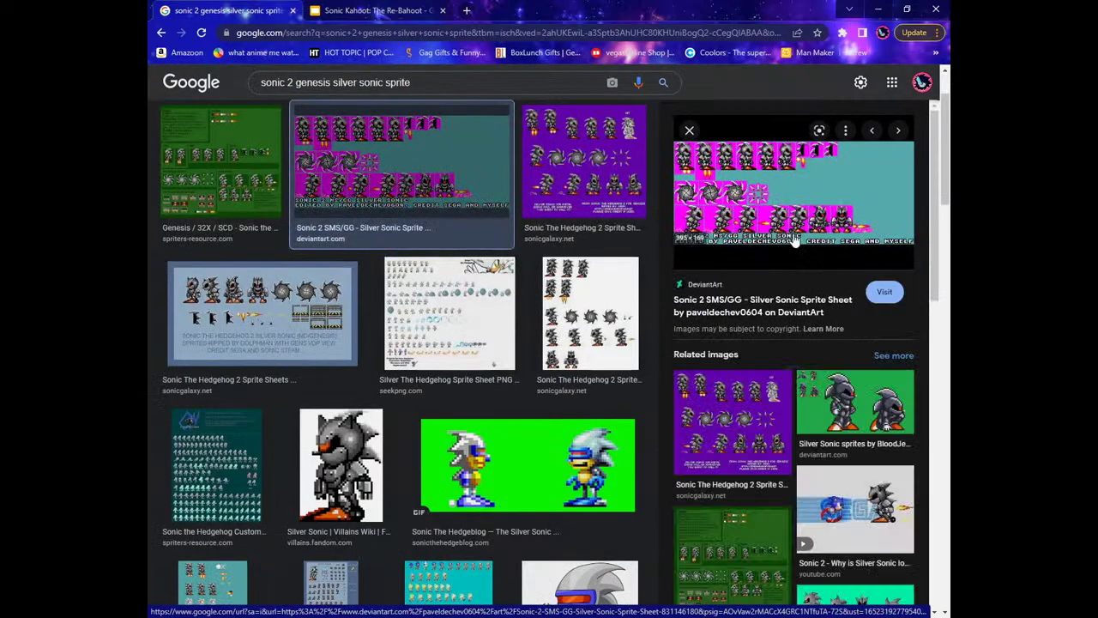
pyautogui.scroll(-10, 830, 257)
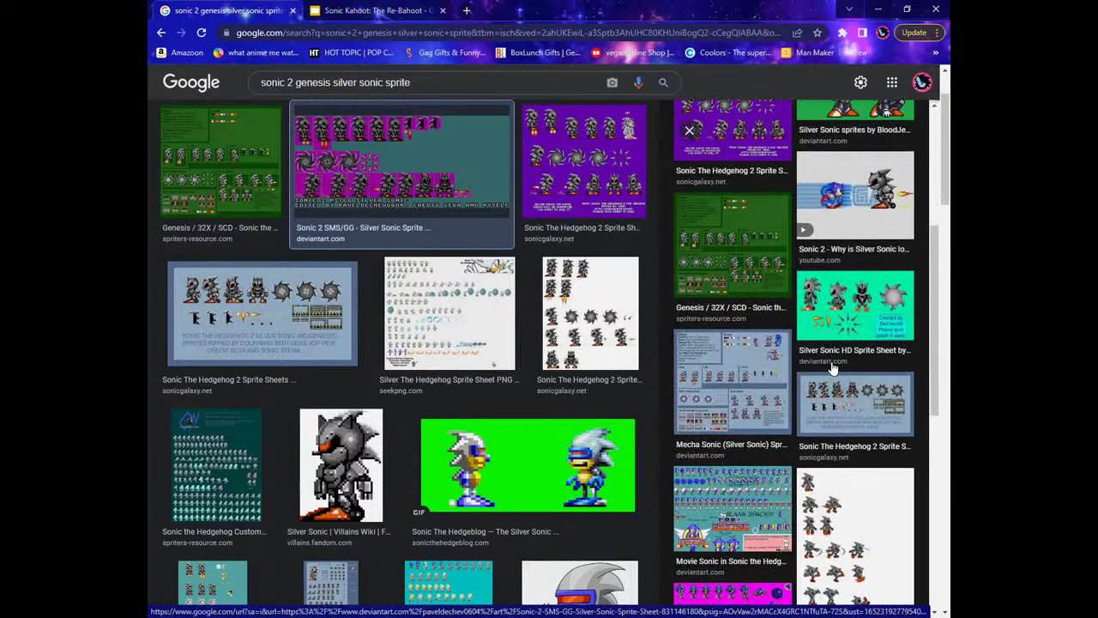
# Open the Villains Wiki page behind the Silver Sonic image result, dismiss its message and video pop-ups, and view the infobox sprite.
pyautogui.click(333, 465)
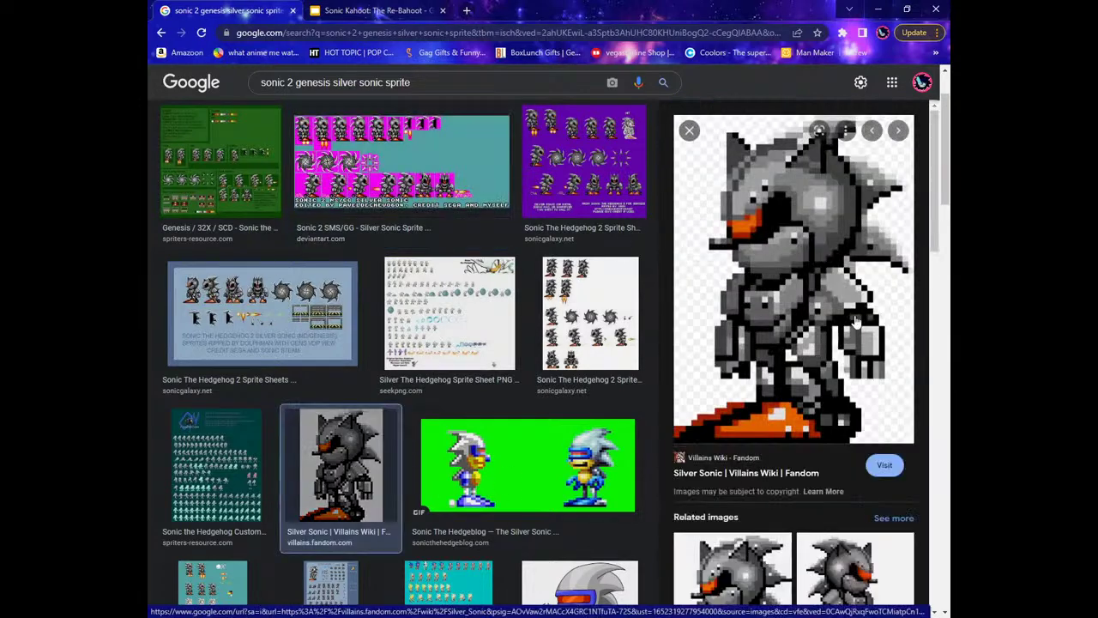
pyautogui.click(773, 265)
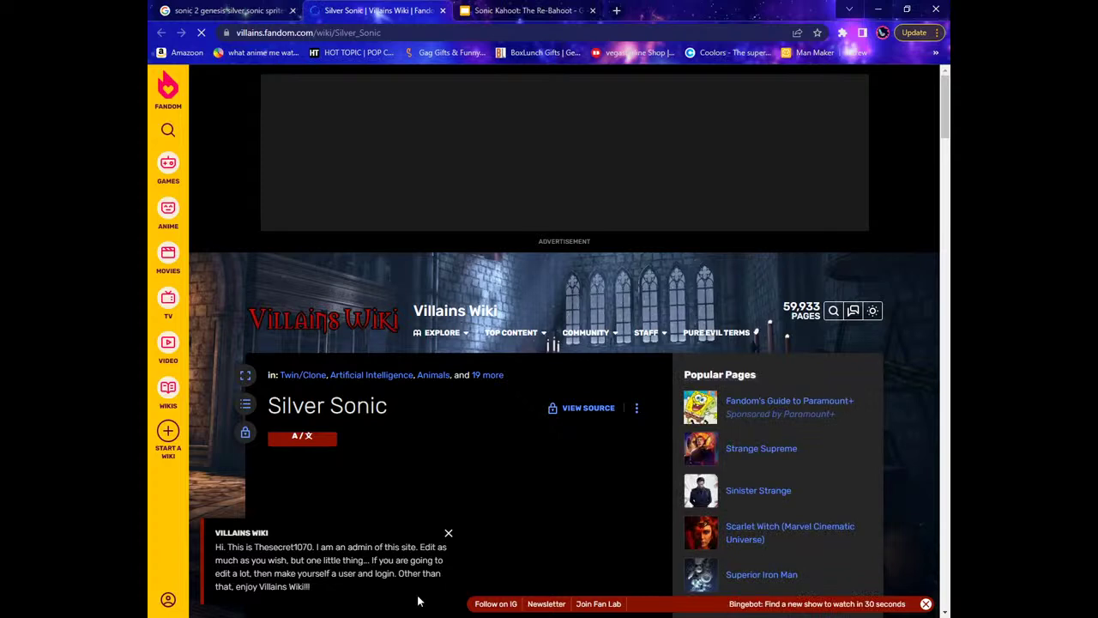
pyautogui.click(448, 533)
pyautogui.scroll(-3, 400, 358)
pyautogui.scroll(-4, 464, 423)
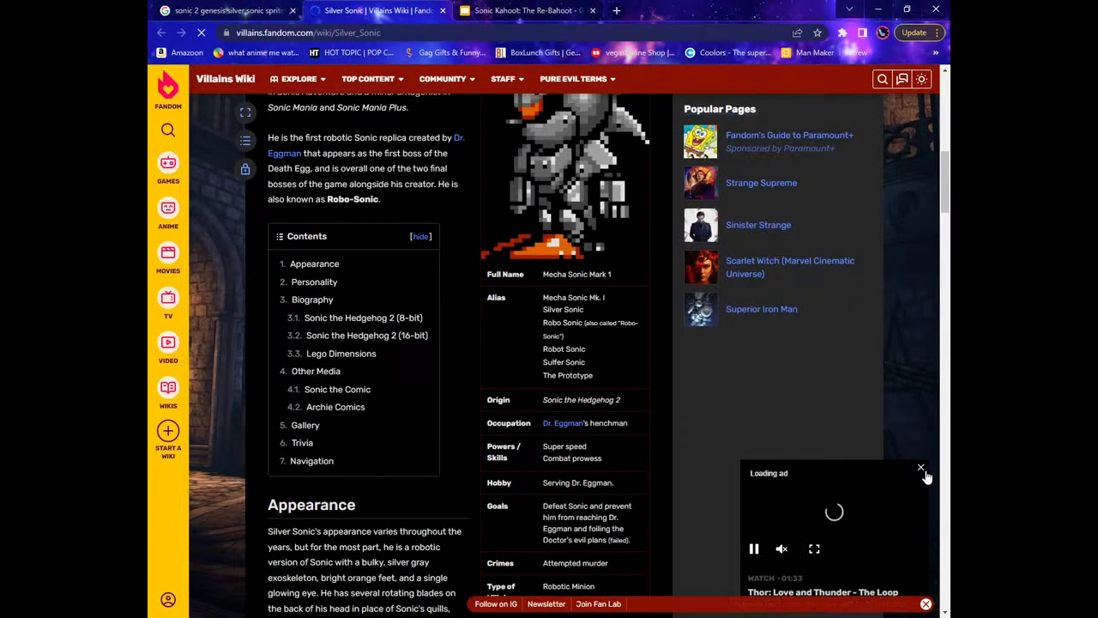
pyautogui.click(921, 469)
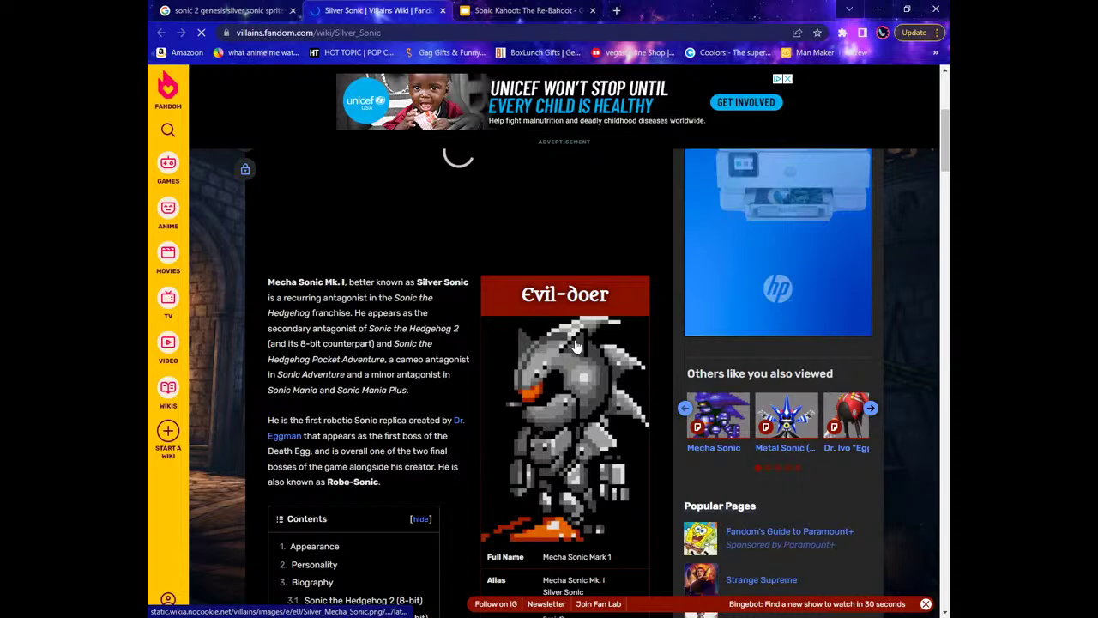
pyautogui.scroll(-1, 575, 360)
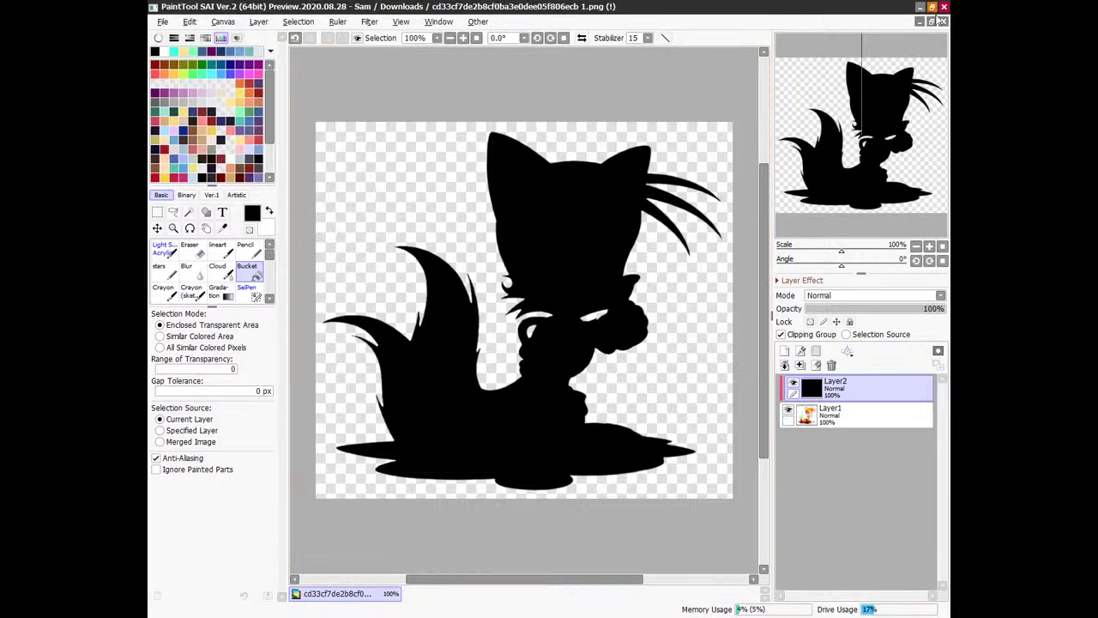
# Close the black silhouette image open in PaintTool SAI and return to the Silver Sonic page in the browser.
pyautogui.click(944, 20)
pyautogui.click(552, 335)
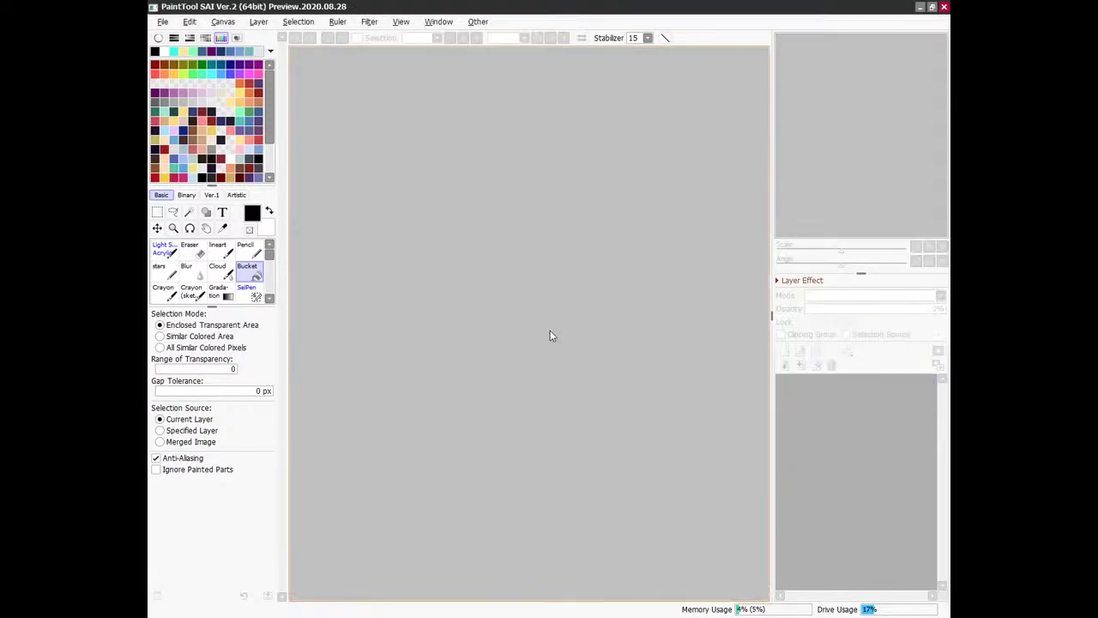
pyautogui.moveTo(622, 8); pyautogui.dragTo(1097, 10)
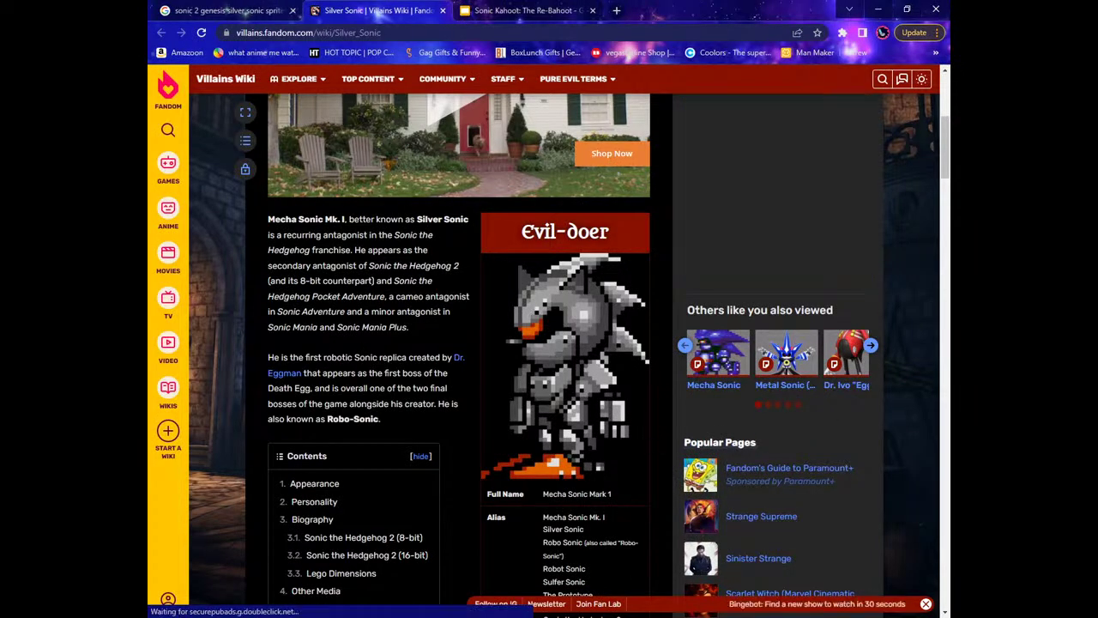
pyautogui.hotkey('alt', 'Tab')
pyautogui.press('super+Up')
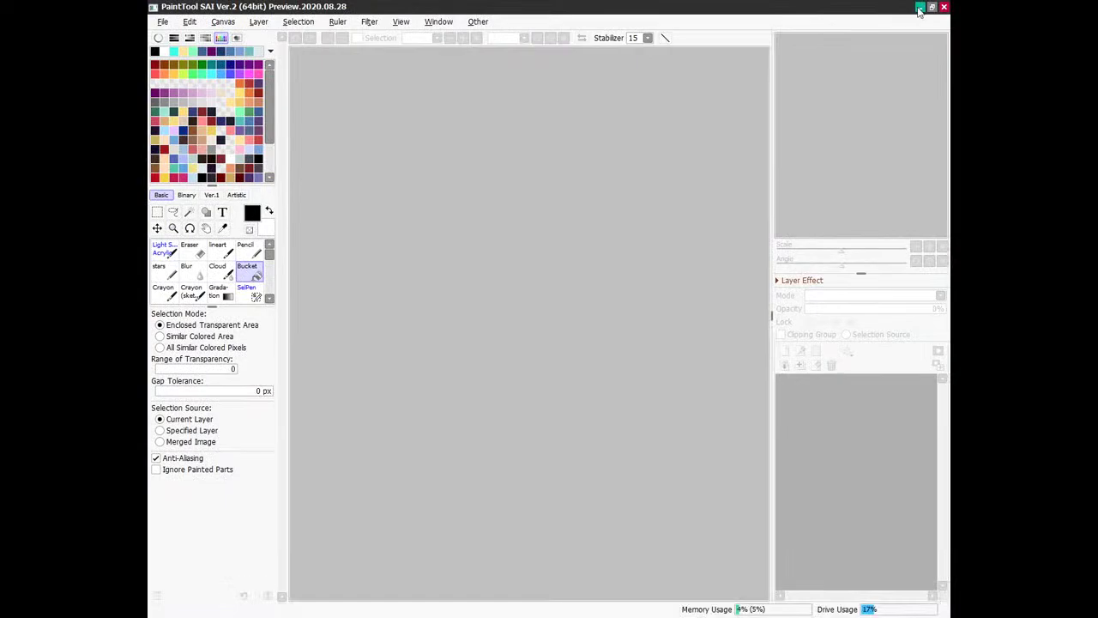
pyautogui.hotkey('alt', 'Tab')
# Look over the Silver Sonic wiki article and close its tab to return to the image results.
pyautogui.scroll(-3, 481, 458)
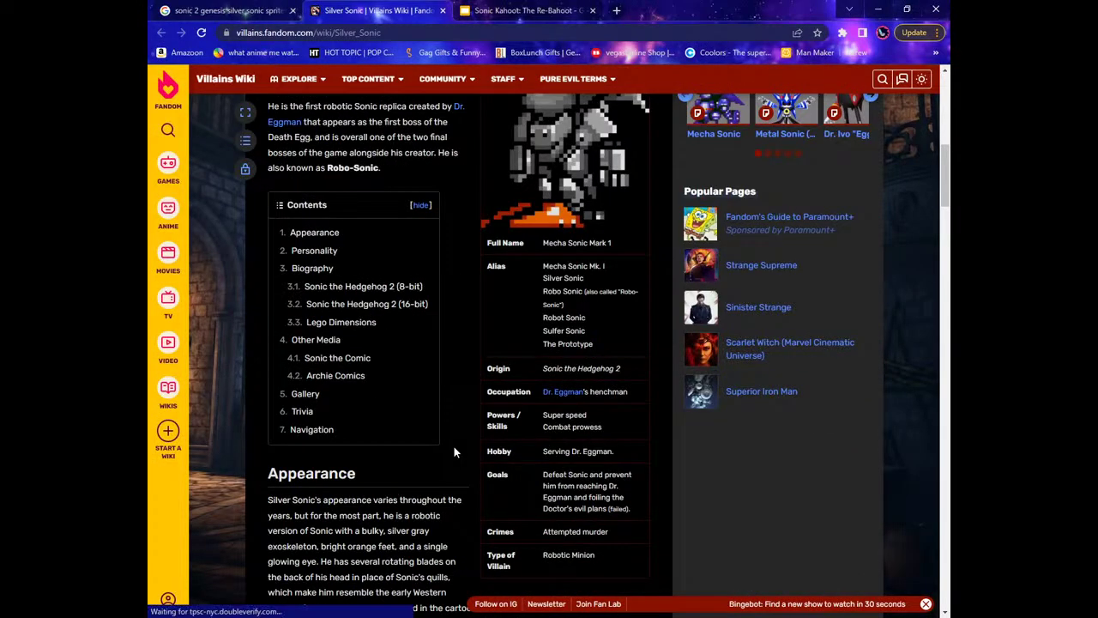
pyautogui.scroll(5, 456, 451)
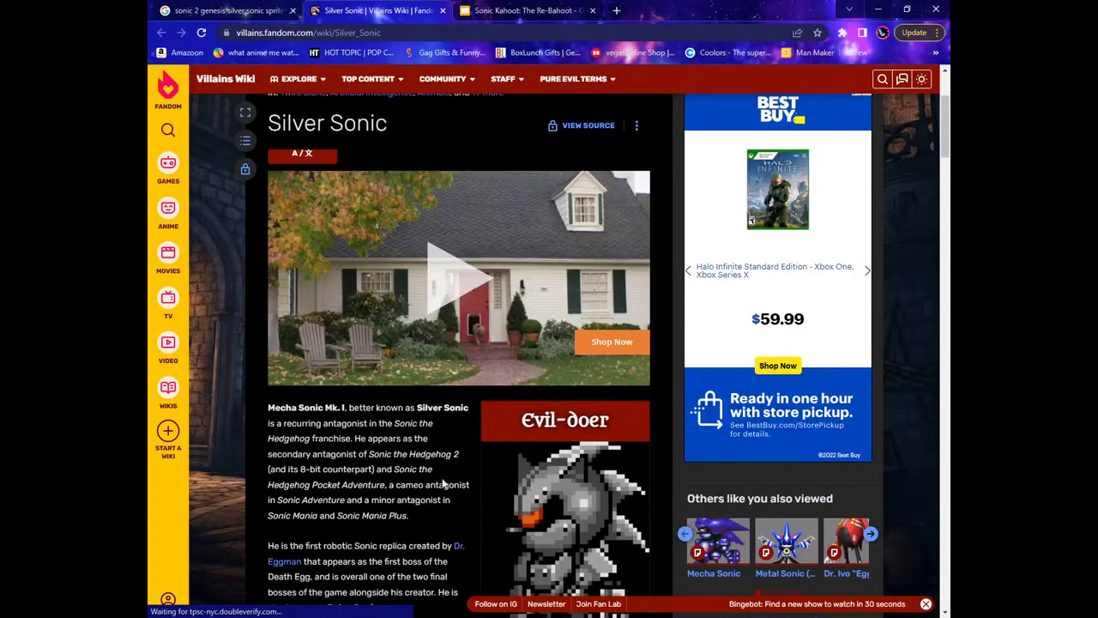
pyautogui.scroll(-1, 459, 343)
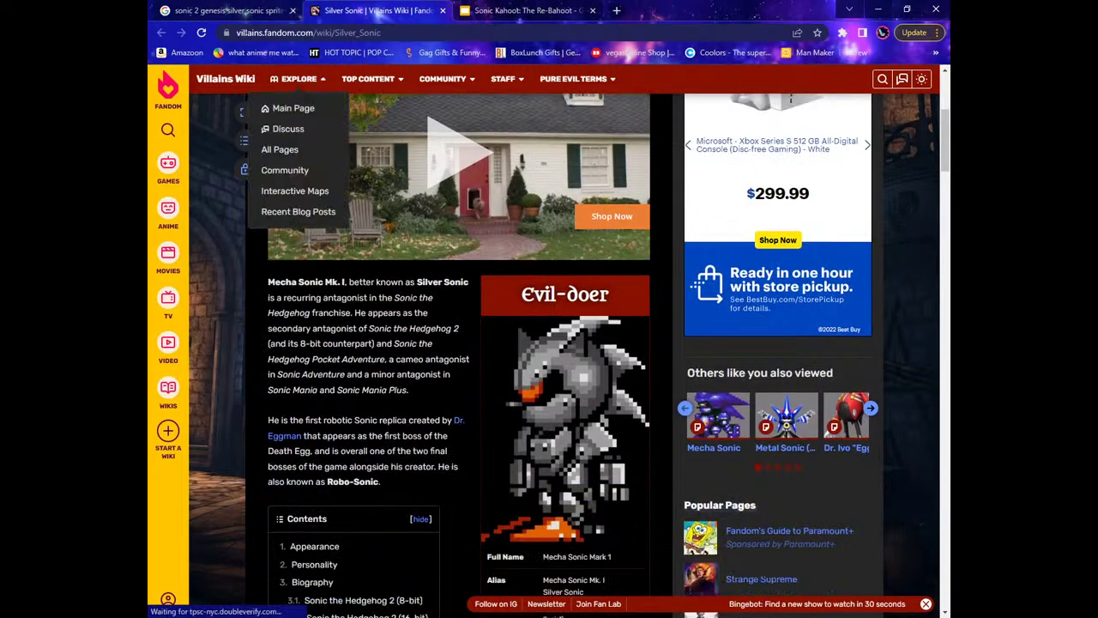
pyautogui.click(442, 11)
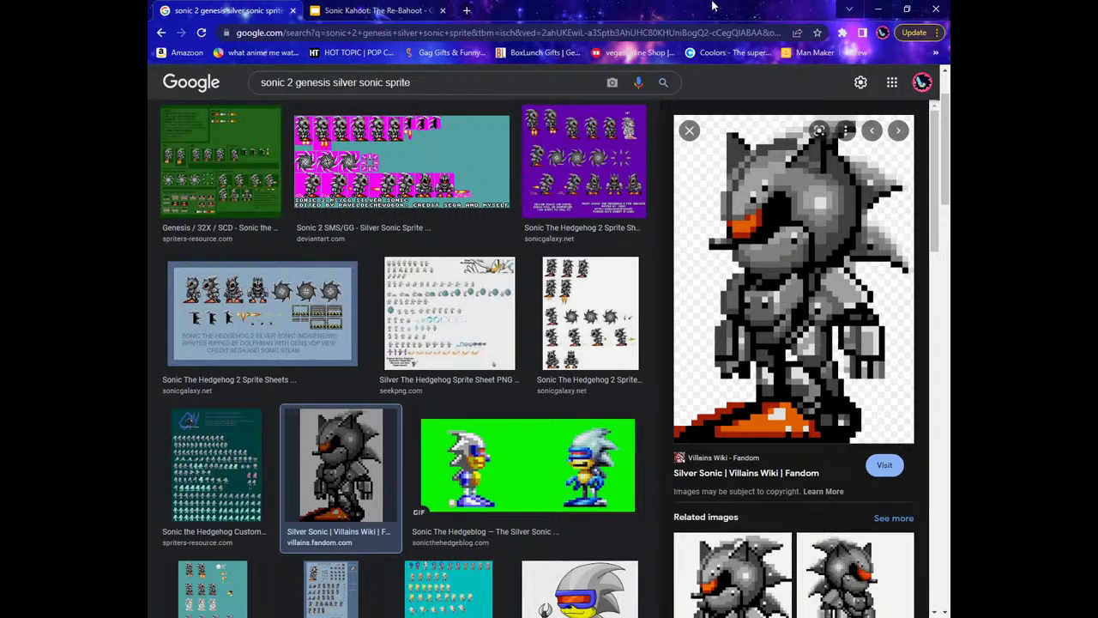
# Browse the image results, preview the green-background Silver Sonic GIF from Sonic The Hedgeblog with its related images, and close the preview.
pyautogui.scroll(-4, 780, 319)
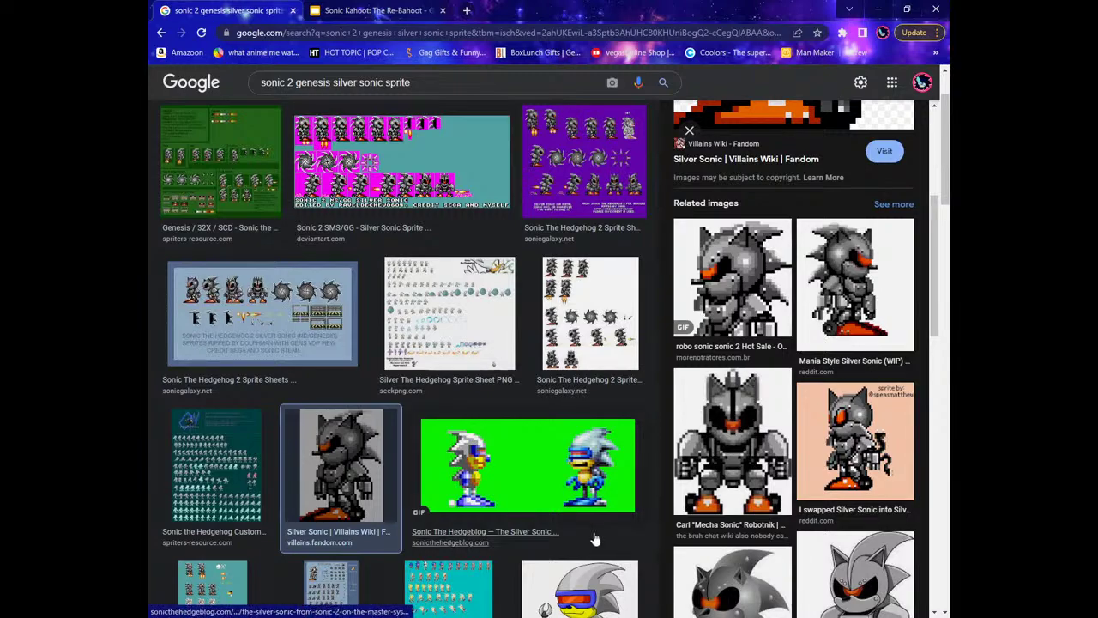
pyautogui.scroll(-2, 598, 539)
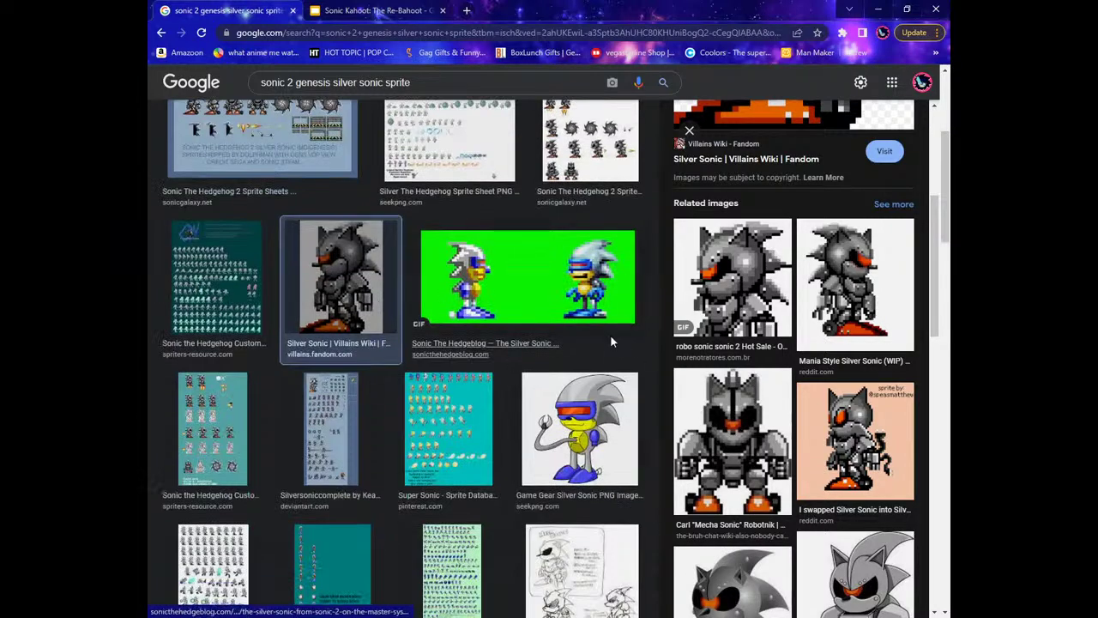
pyautogui.scroll(1, 533, 515)
pyautogui.scroll(2, 533, 514)
pyautogui.scroll(-6, 528, 519)
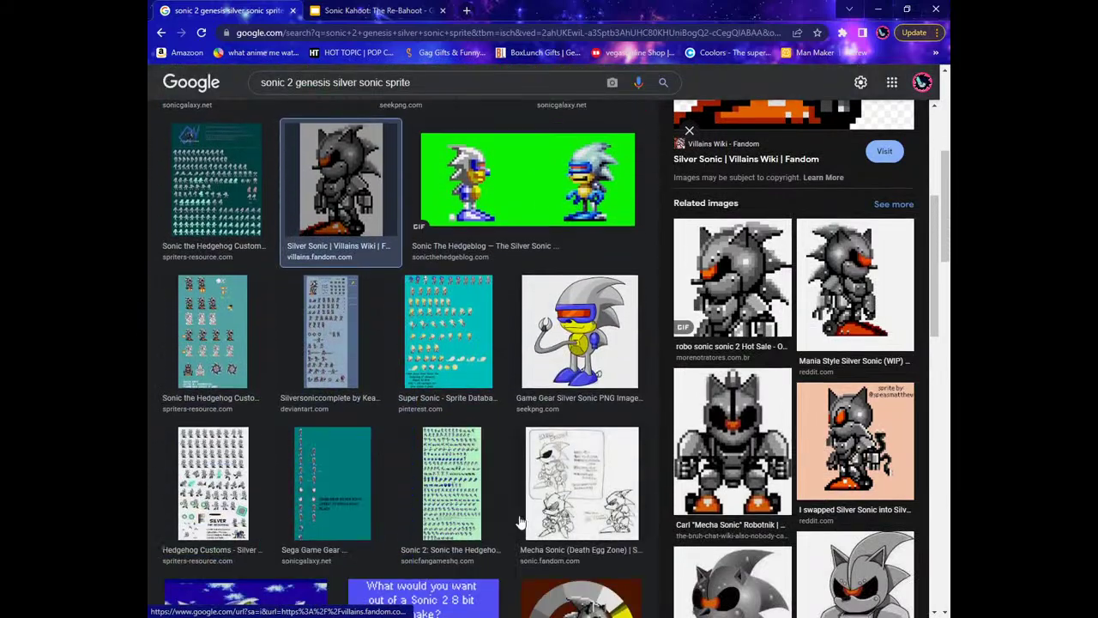
pyautogui.scroll(5, 528, 522)
pyautogui.click(568, 466)
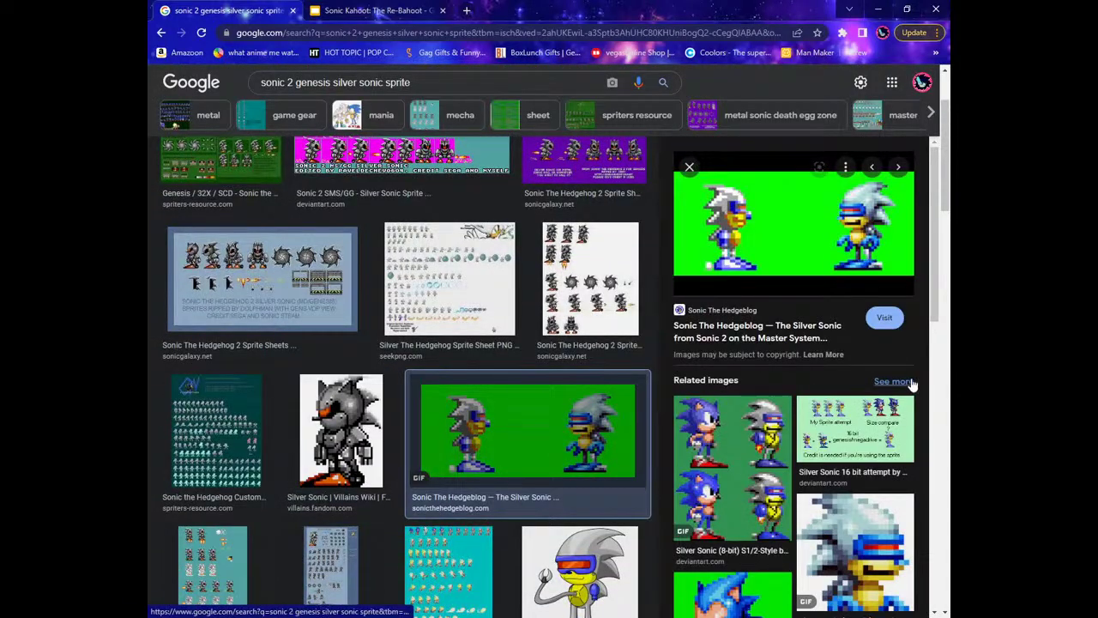
pyautogui.scroll(-4, 888, 410)
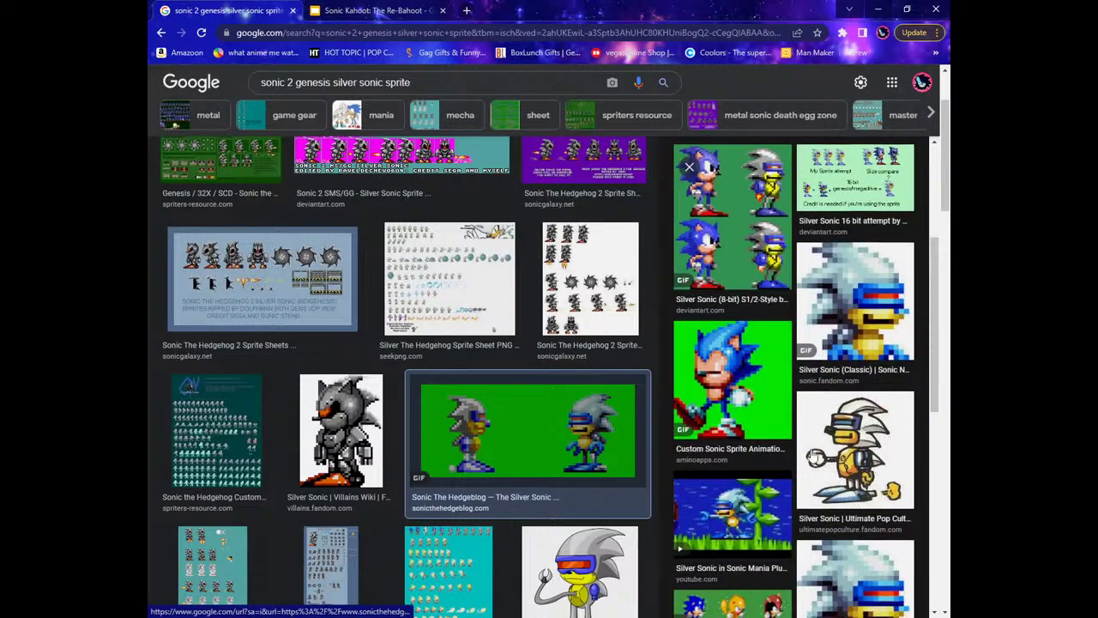
pyautogui.scroll(4, 822, 472)
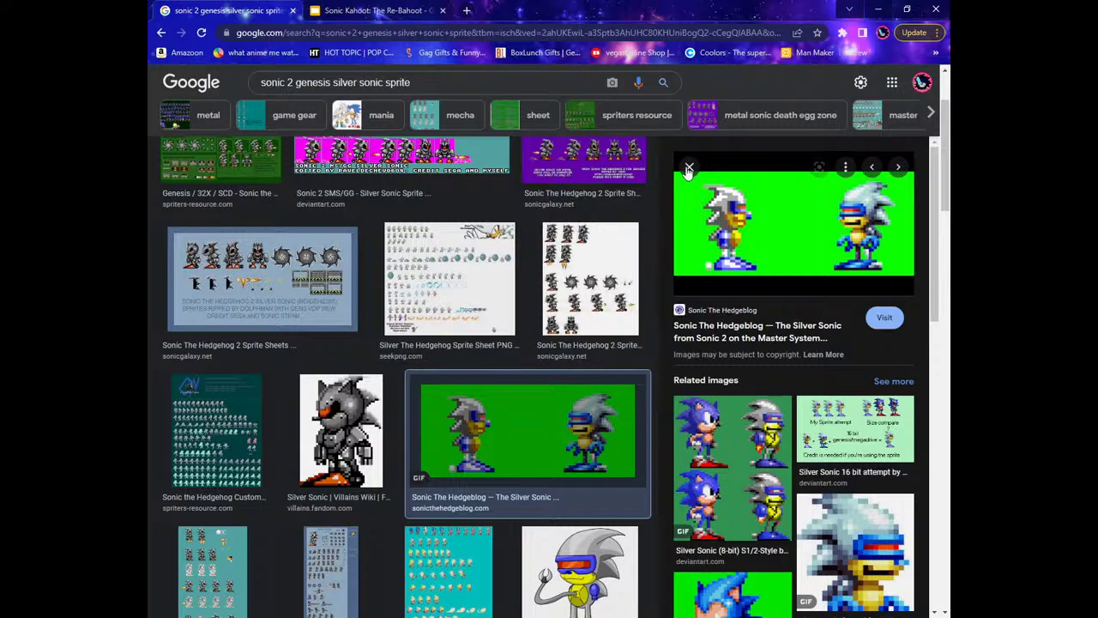
pyautogui.click(498, 378)
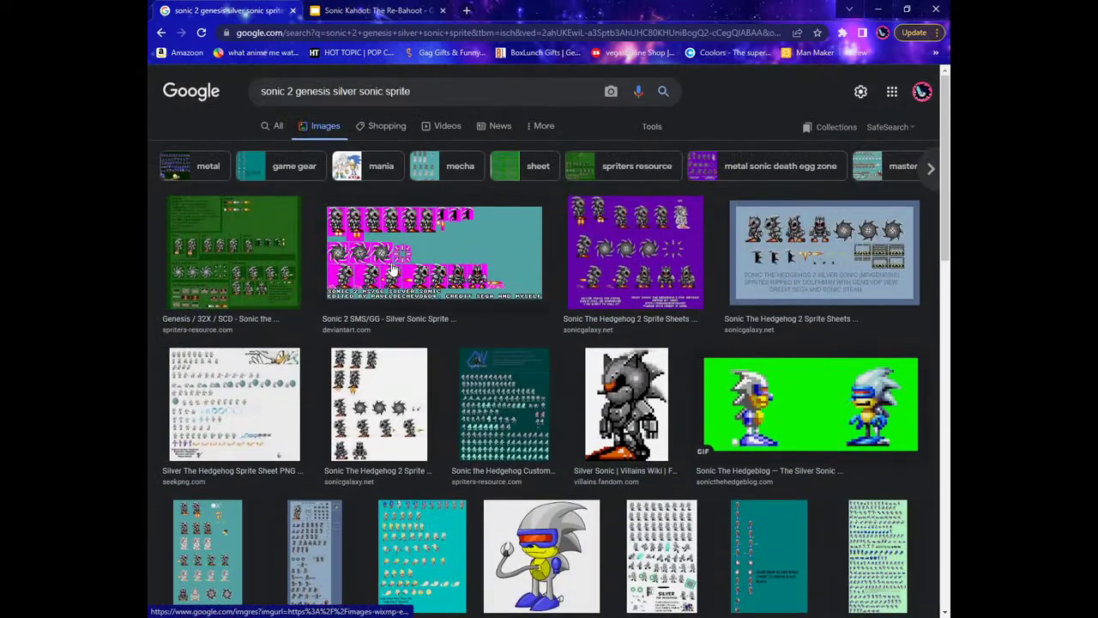
# Preview the white-background Silver Sonic sprite sheet from Sonic Galaxy, close it, and look further through the image results.
pyautogui.click(391, 410)
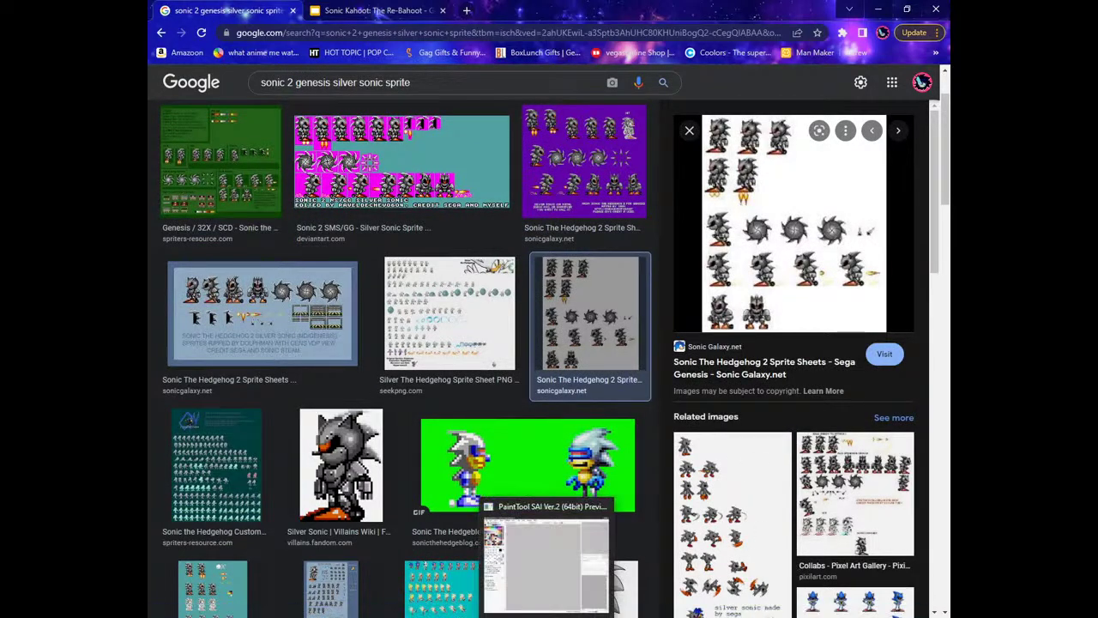
pyautogui.click(688, 133)
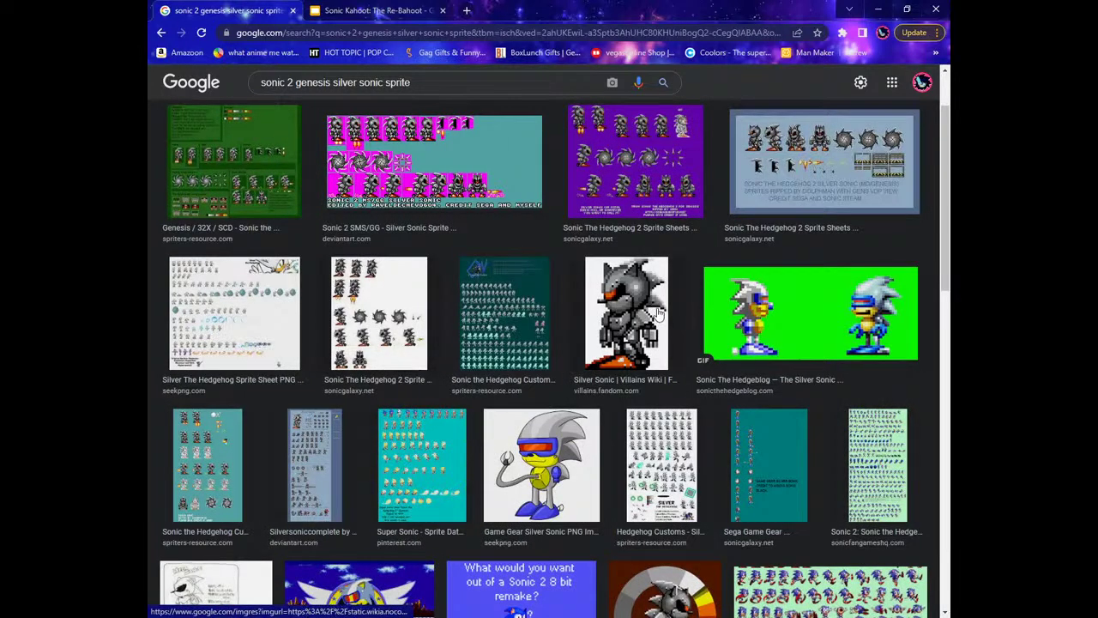
pyautogui.scroll(-2, 629, 419)
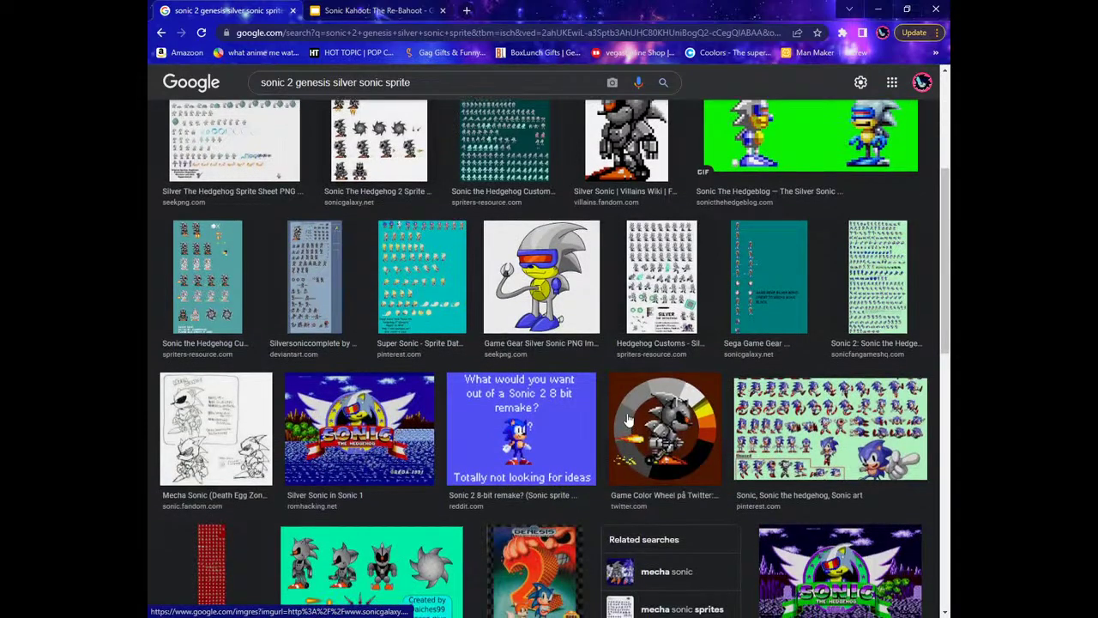
pyautogui.scroll(3, 631, 422)
pyautogui.scroll(-4, 635, 426)
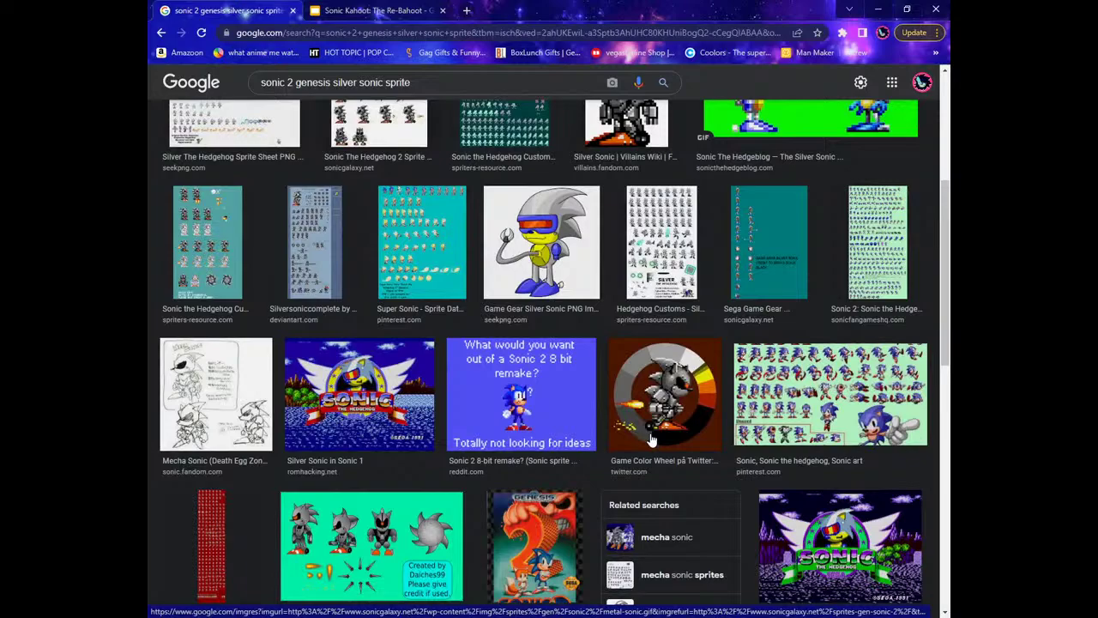
pyautogui.scroll(-5, 651, 438)
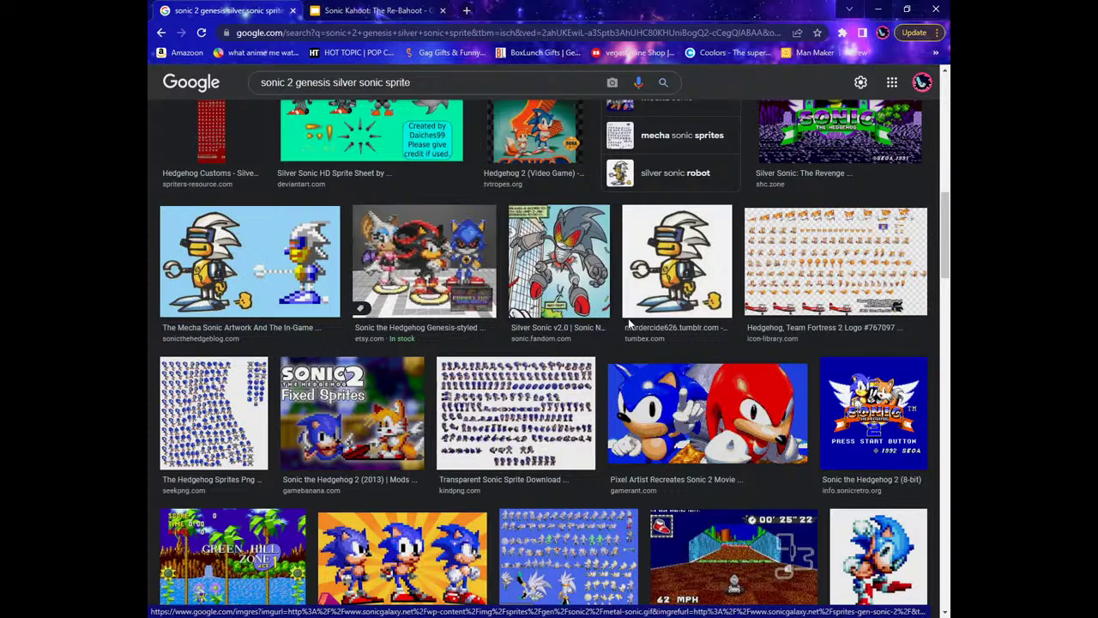
# Preview the yellow Silver Sonic robot artwork from Tumbex, look through its related images, and close the preview.
pyautogui.click(704, 273)
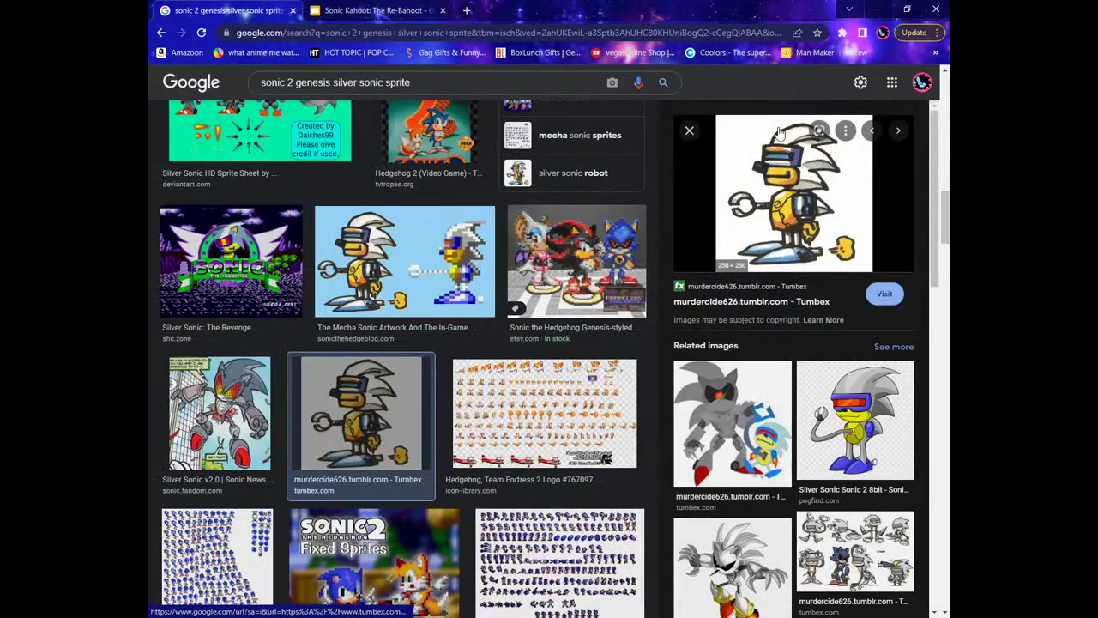
pyautogui.scroll(-4, 849, 388)
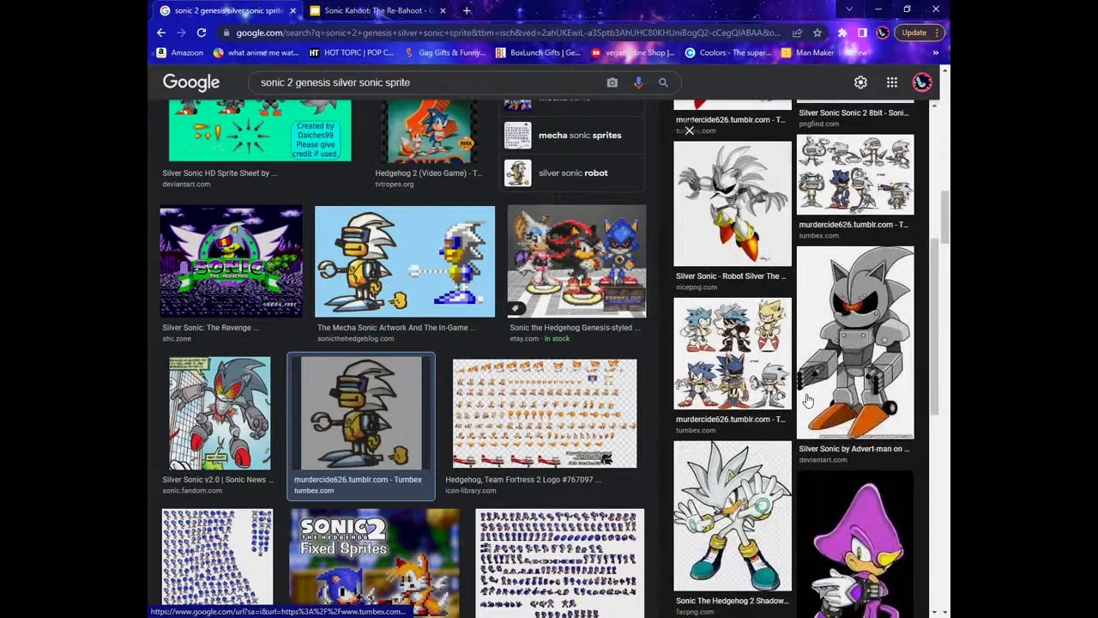
pyautogui.scroll(-1, 807, 401)
pyautogui.scroll(-5, 811, 353)
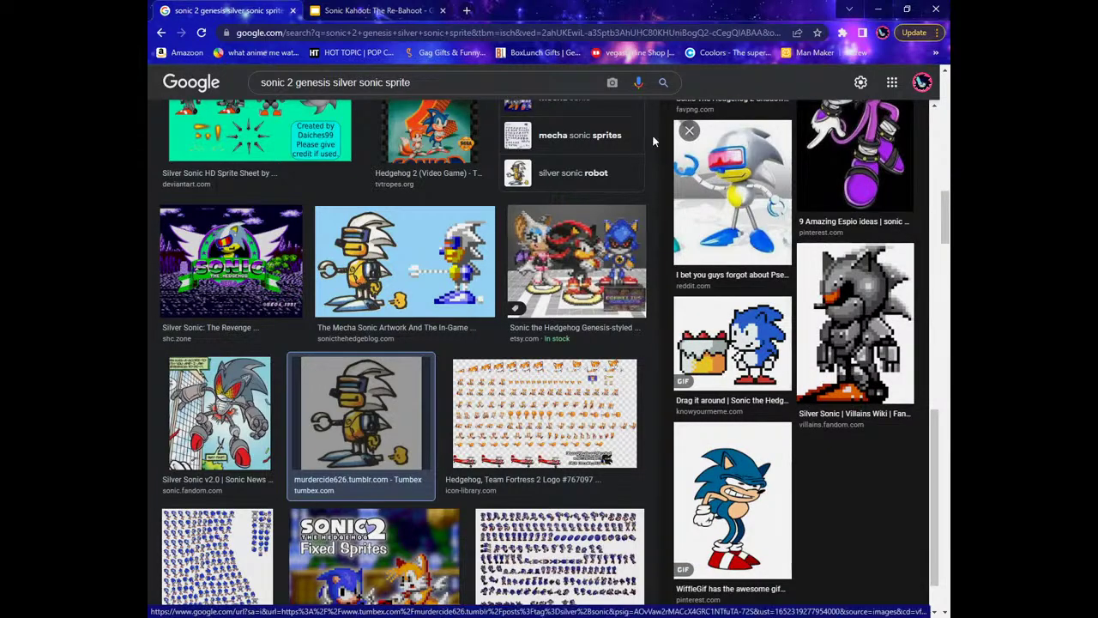
pyautogui.click(689, 129)
# Shorten the image search to "sonic 2 genesis silver sonic" and look over the new results.
pyautogui.scroll(3, 426, 394)
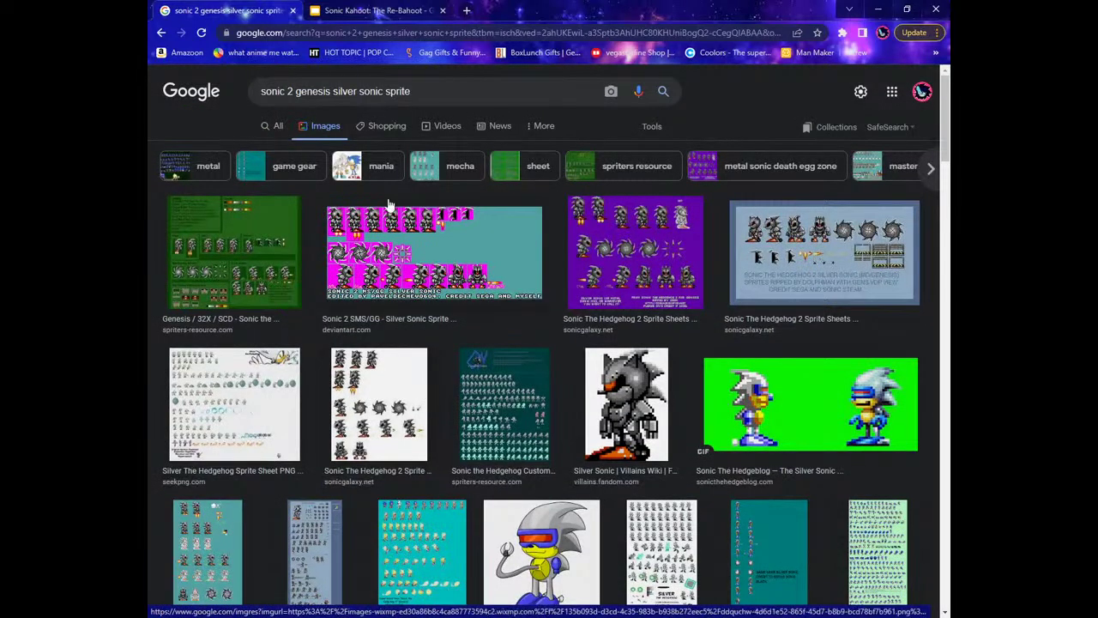
pyautogui.doubleClick(397, 91)
pyautogui.press('BackSpace')
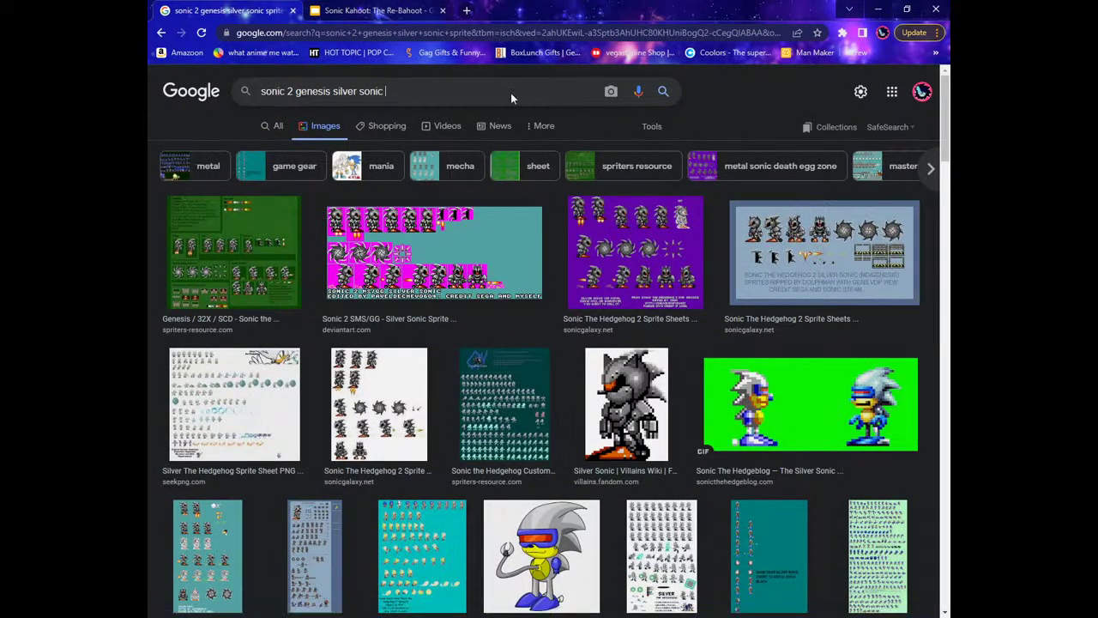
pyautogui.press('Return')
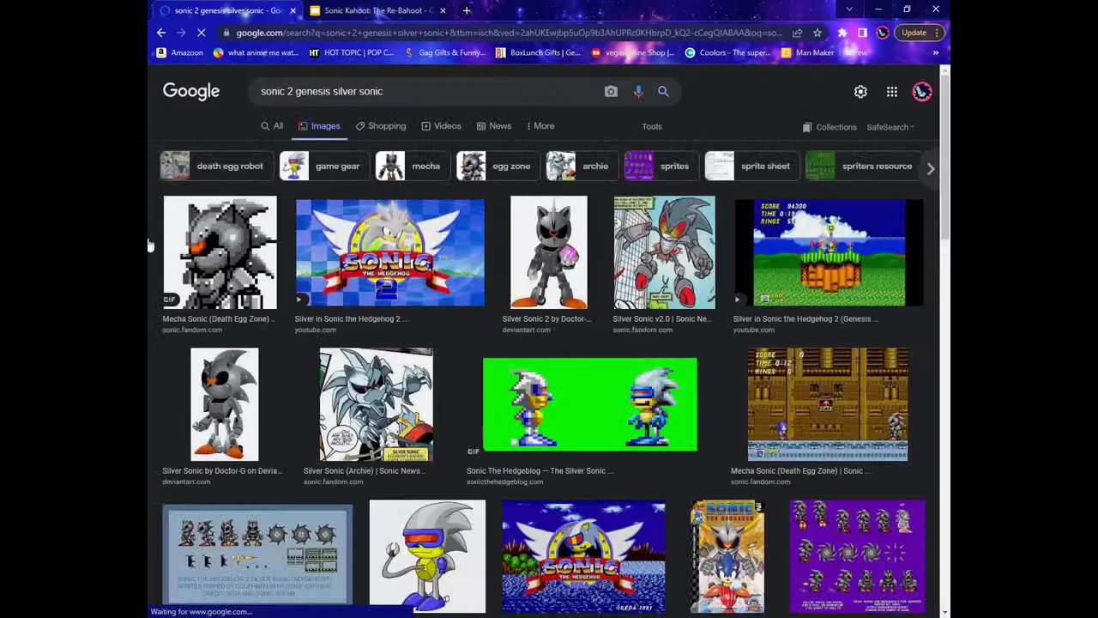
pyautogui.scroll(-4, 487, 473)
pyautogui.scroll(4, 487, 472)
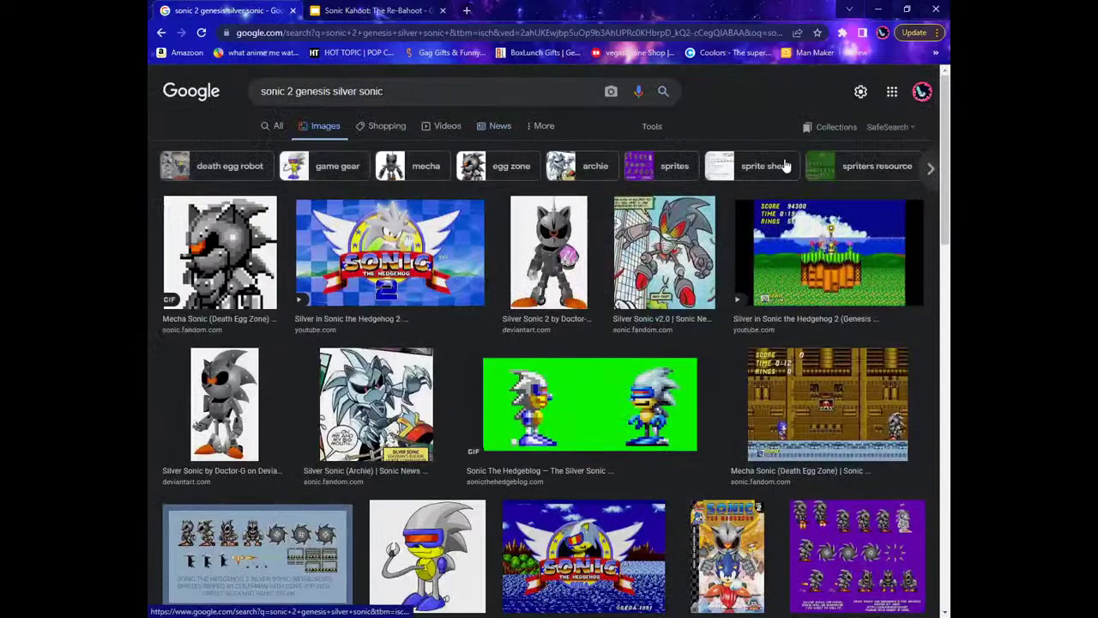
# Filter the image results by "death egg robot" and copy the Mecha Sonic (Death Egg Zone) game screenshot from its preview.
pyautogui.click(232, 166)
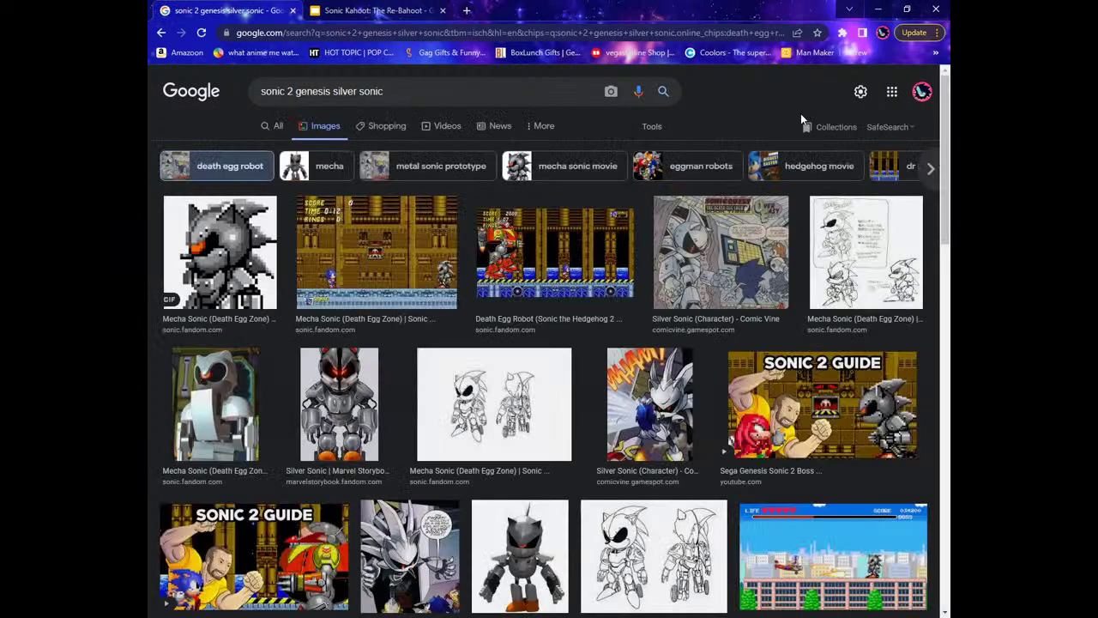
pyautogui.click(419, 283)
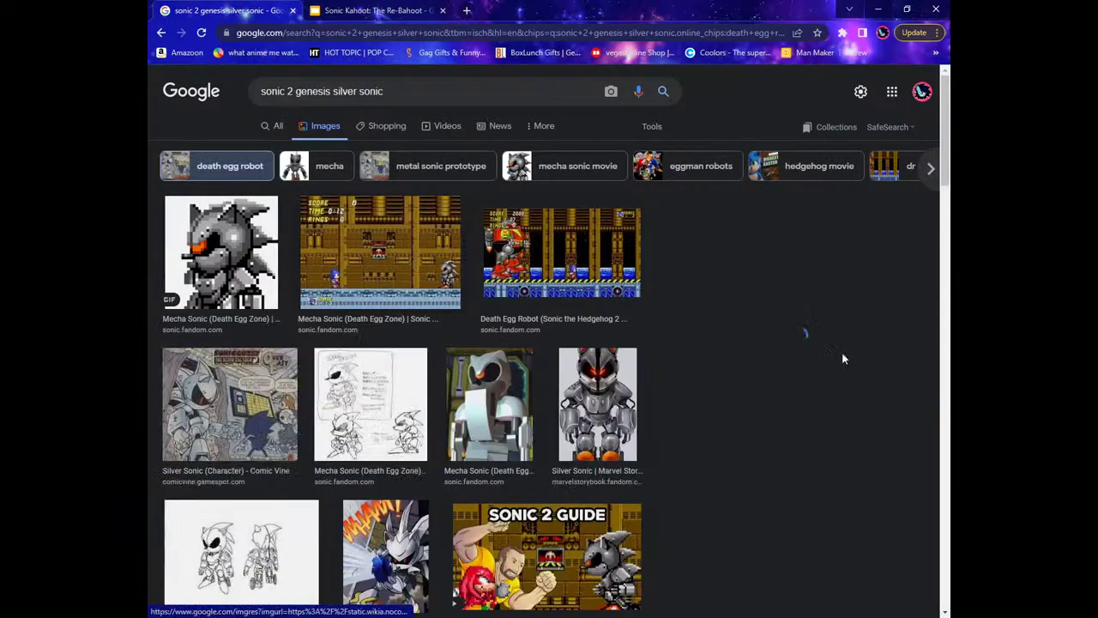
pyautogui.rightClick(848, 243)
pyautogui.click(848, 386)
# Switch to PaintTool SAI and create a new canvas from the copied screenshot.
pyautogui.hotkey('alt', 'Tab')
pyautogui.click(162, 22)
pyautogui.click(221, 69)
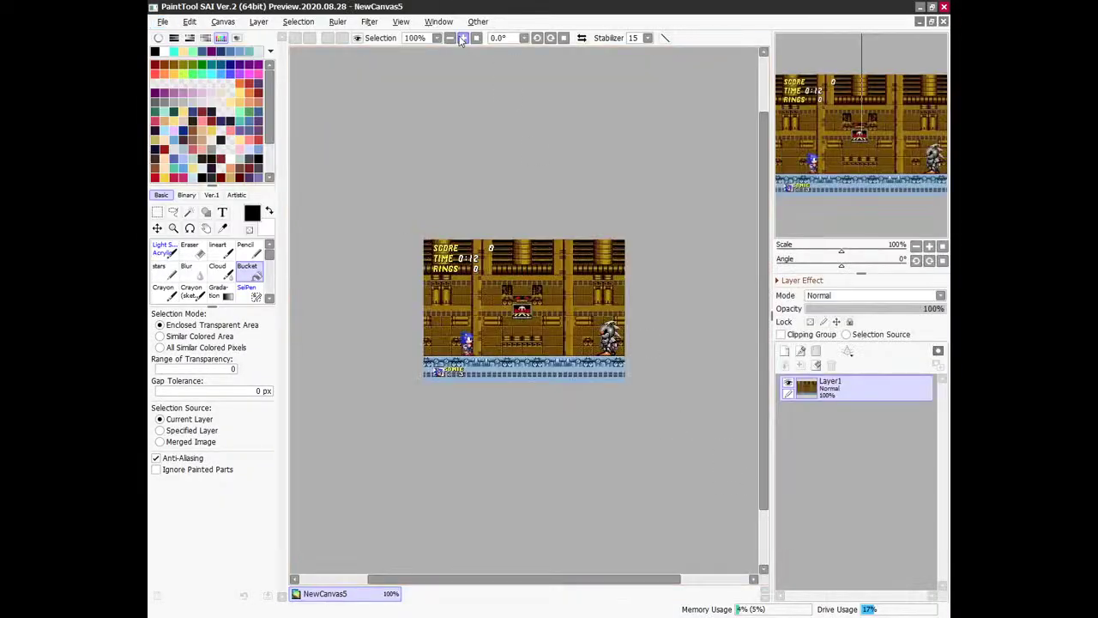
# Zoom to 400% on Silver Sonic and make a rectangular selection closely around the figure.
pyautogui.scroll(2, 684, 440)
pyautogui.click(902, 103)
pyautogui.moveTo(858, 93); pyautogui.dragTo(944, 170)
pyautogui.click(157, 213)
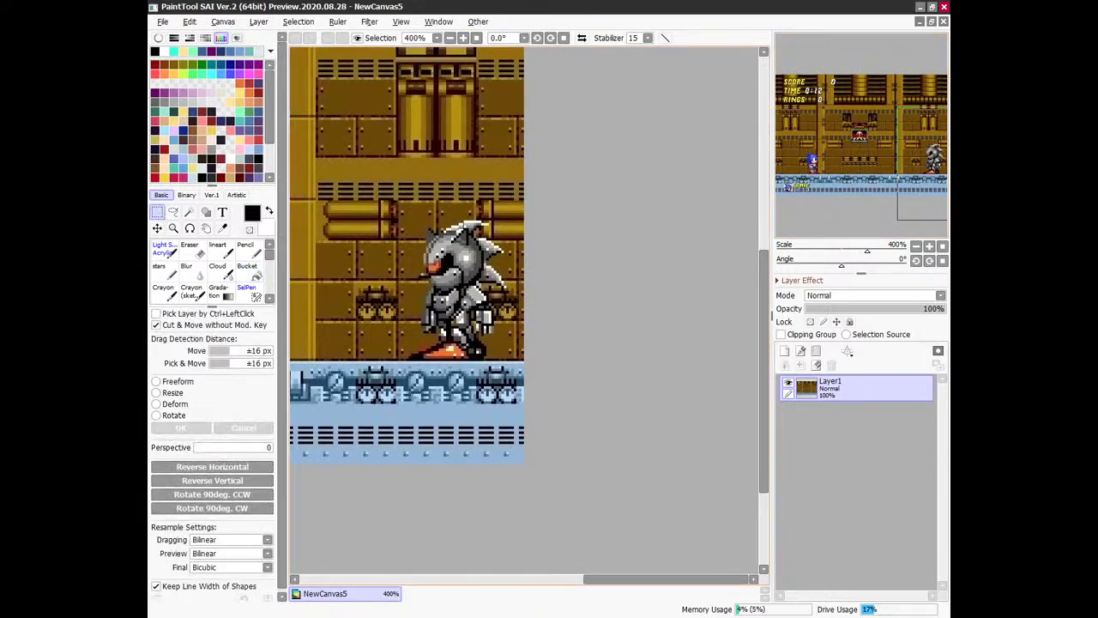
pyautogui.moveTo(405, 210); pyautogui.dragTo(520, 374)
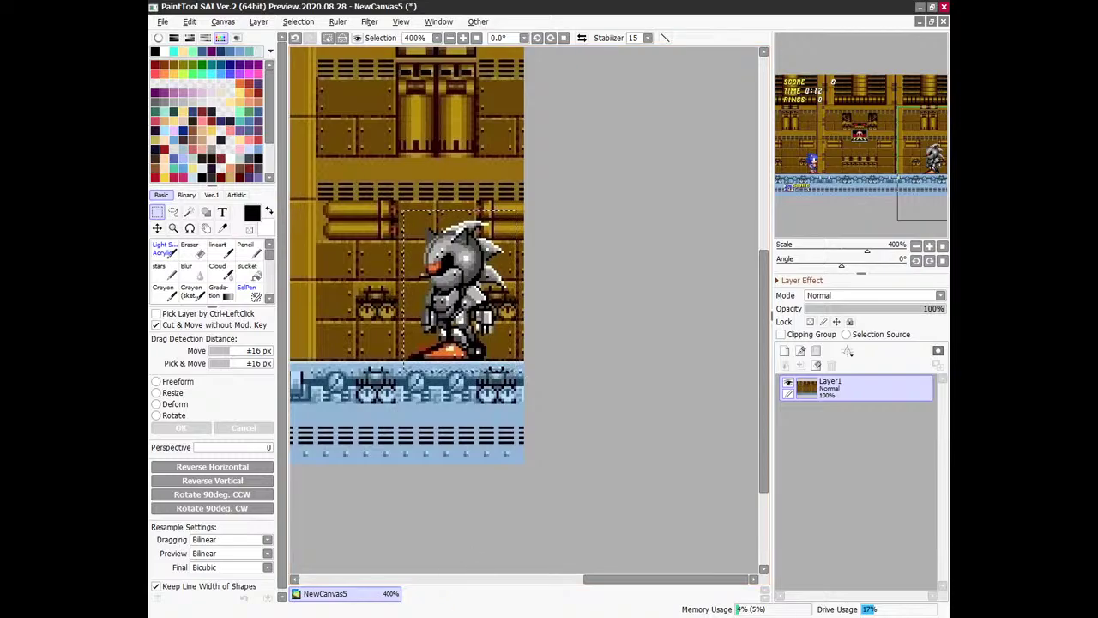
# Switch to the Sonic Kahoot presentation in the browser and paste the copied Silver Sonic crop onto the "17. Que??" question slide.
pyautogui.click(461, 613)
pyautogui.click(397, 554)
pyautogui.click(377, 11)
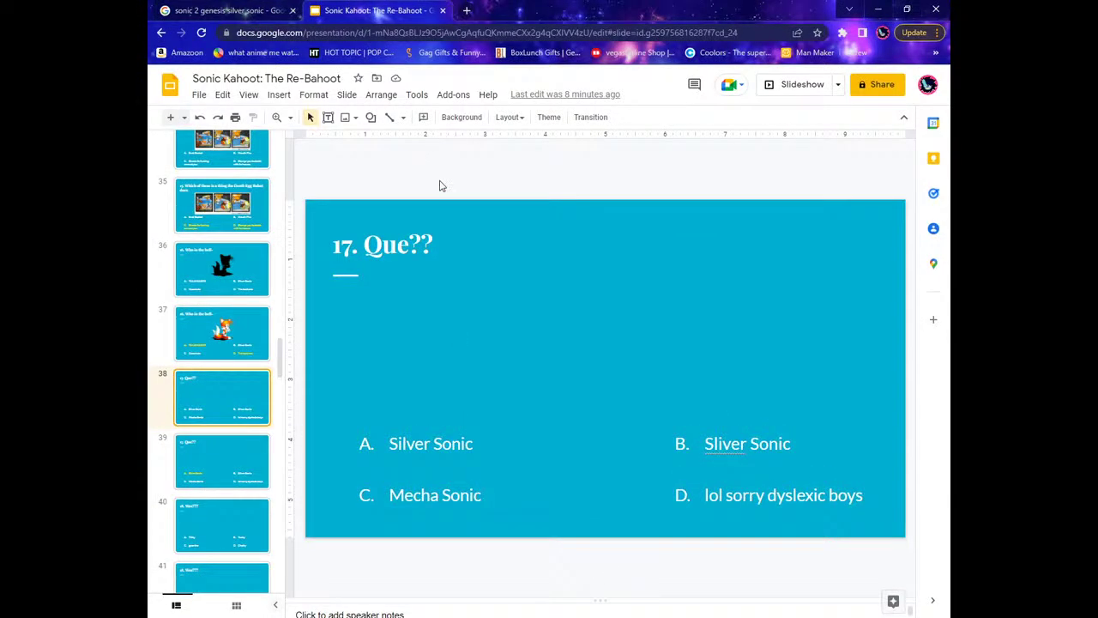
pyautogui.hotkey('ctrl', 'v')
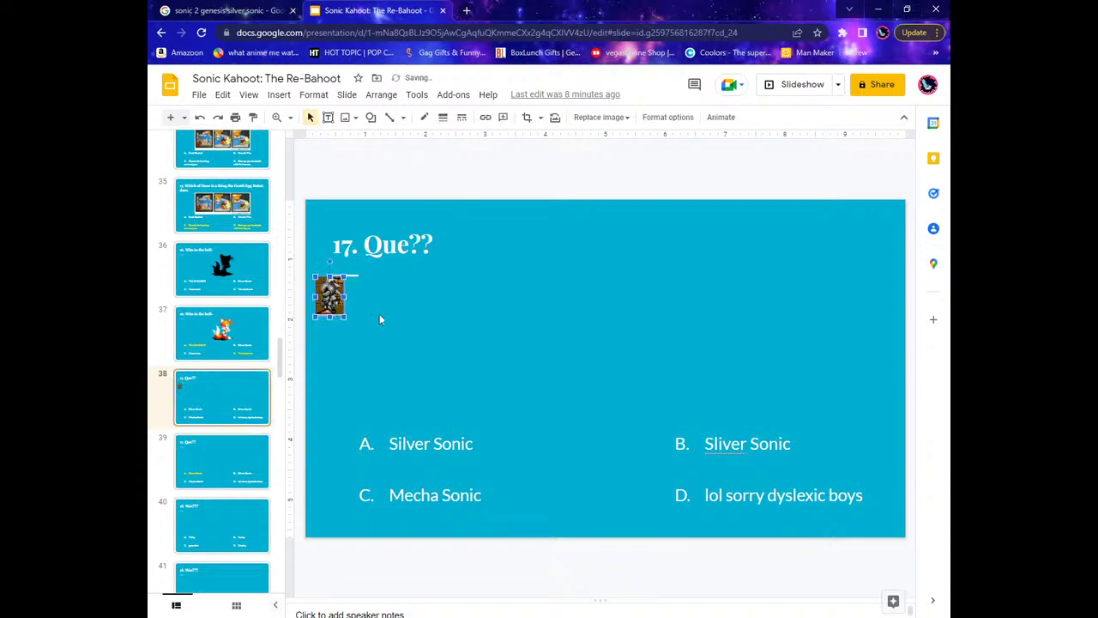
# Enlarge the Silver Sonic image and fit it in the middle of the slide, just above the answer options.
pyautogui.moveTo(330, 296); pyautogui.dragTo(681, 466)
pyautogui.moveTo(622, 407); pyautogui.dragTo(609, 378)
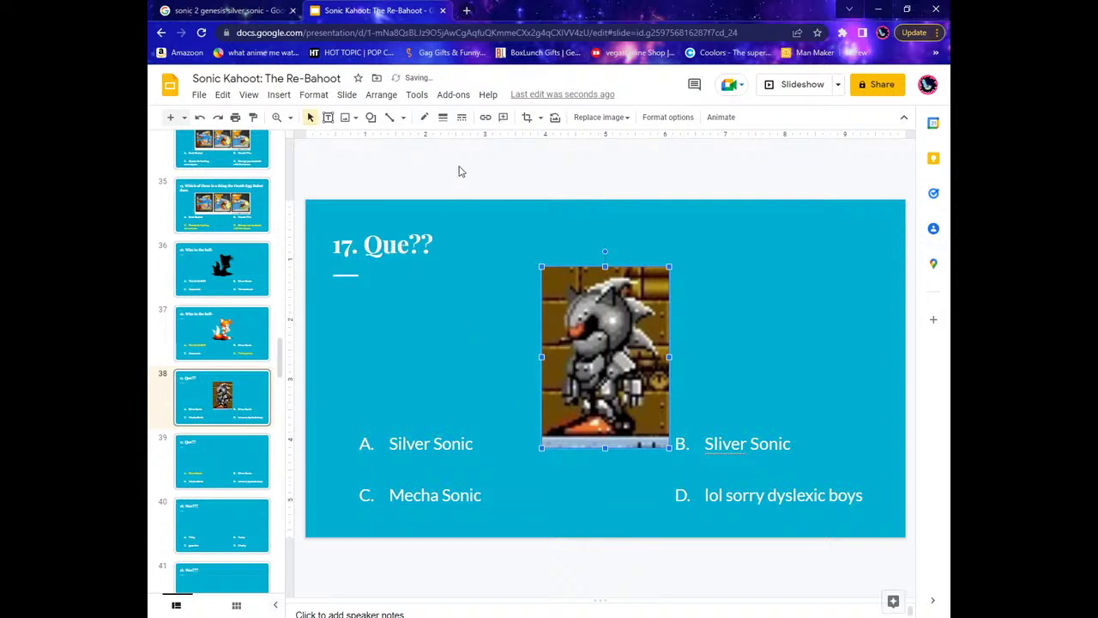
pyautogui.click(459, 177)
pyautogui.click(607, 375)
pyautogui.moveTo(668, 446); pyautogui.dragTo(625, 432)
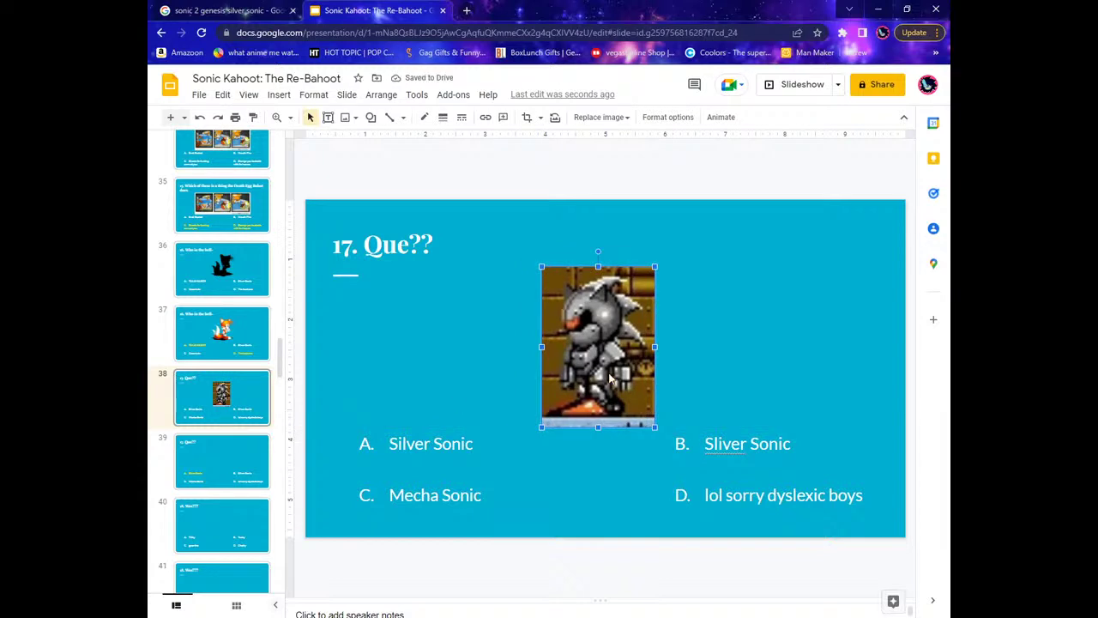
# Paste the Silver Sonic image onto the question 17 answer slide and open the "18. Was???" question slide.
pyautogui.press('pagedown')
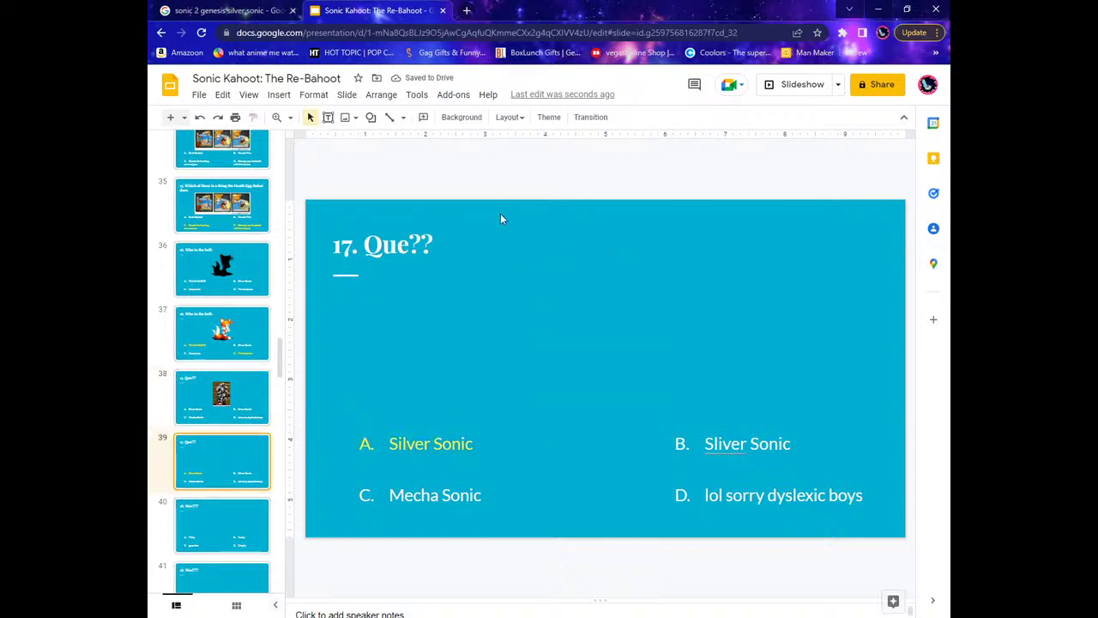
pyautogui.hotkey('ctrl', 'v')
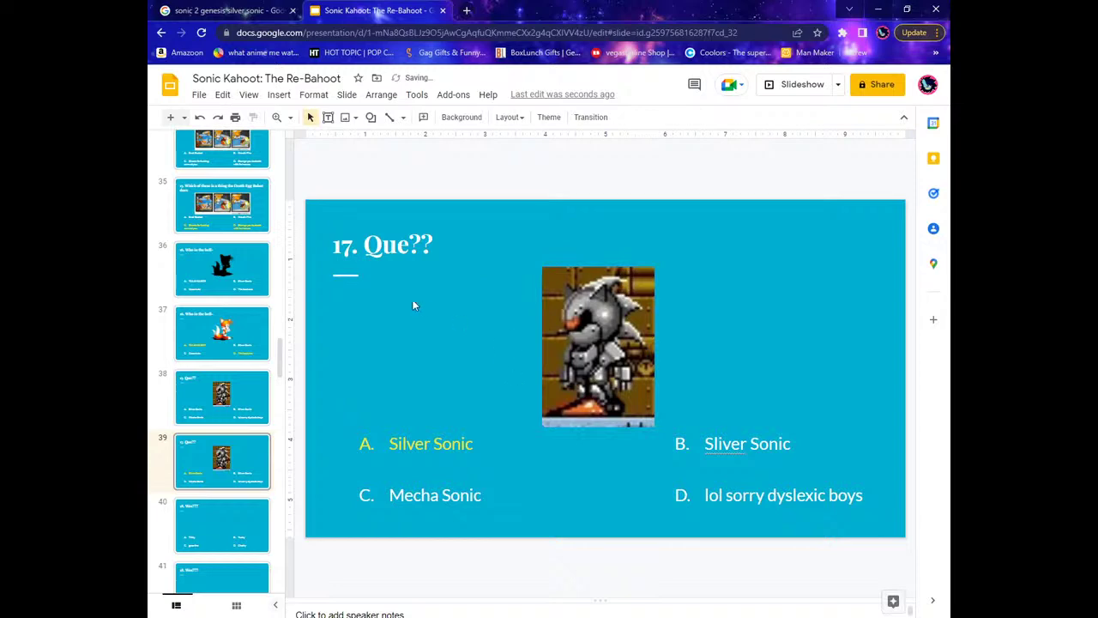
pyautogui.click(213, 521)
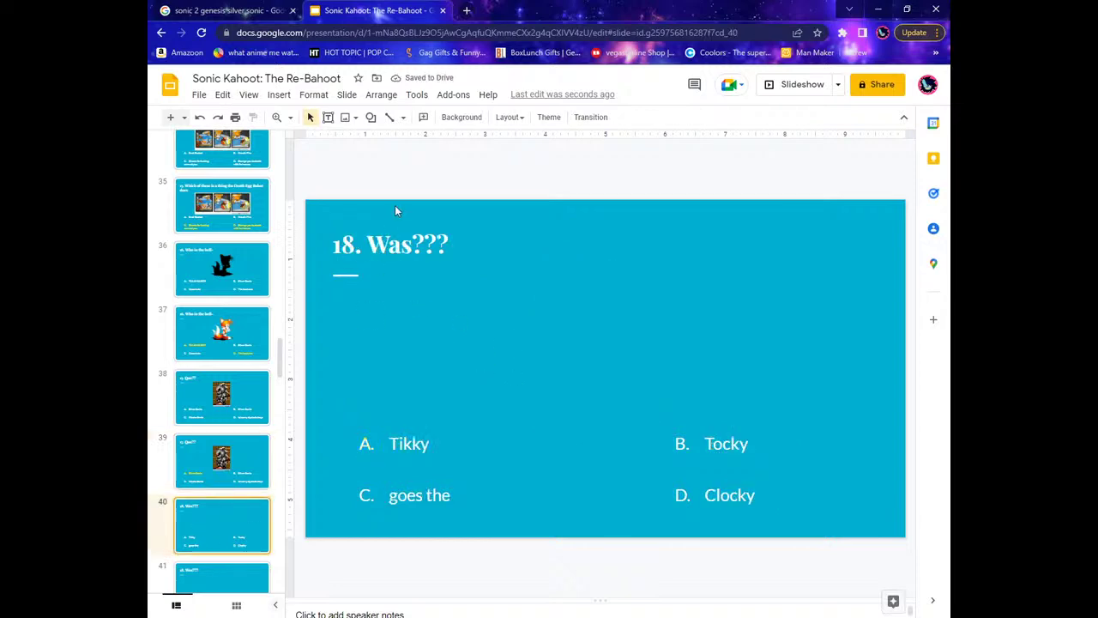
# Close the Mecha Sonic preview in the image results and check the question 18 answer slide in the presentation.
pyautogui.click(228, 11)
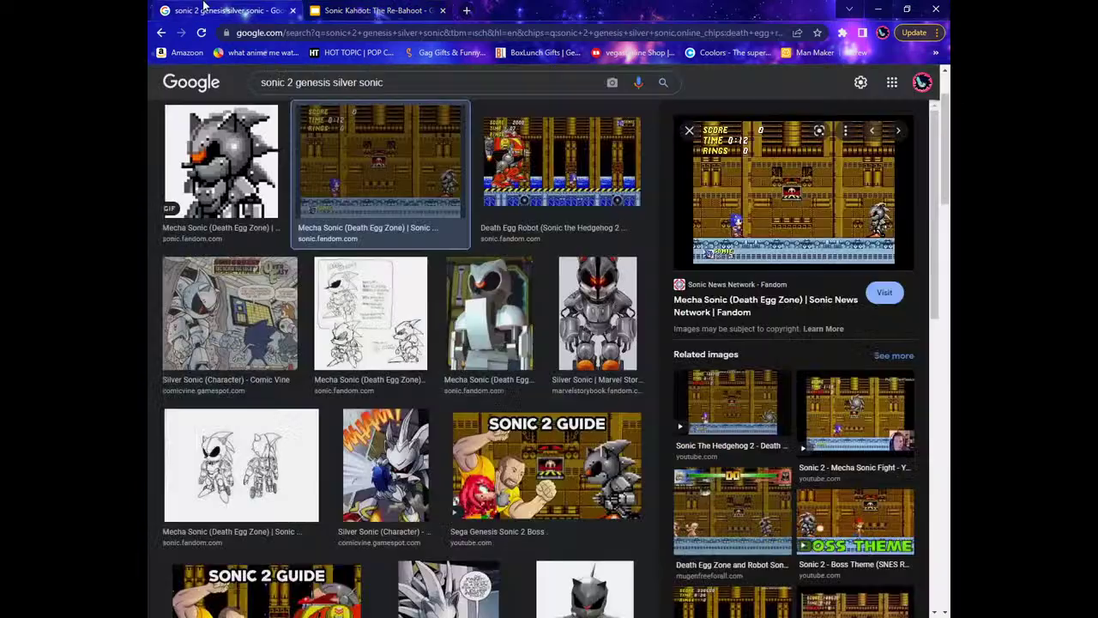
pyautogui.click(688, 130)
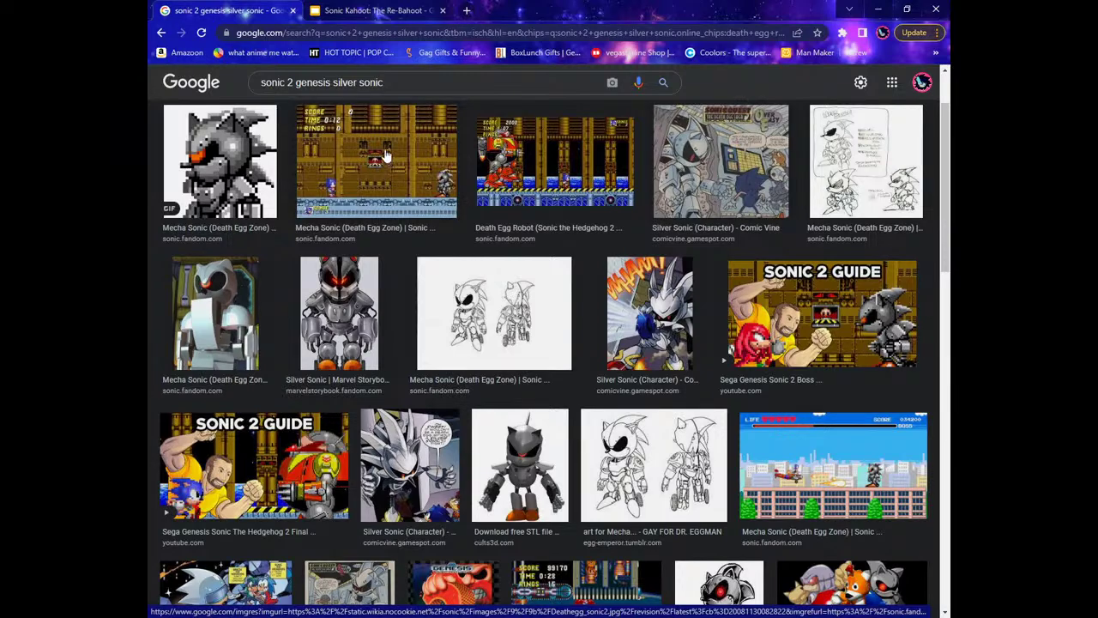
pyautogui.scroll(1, 388, 157)
pyautogui.click(382, 9)
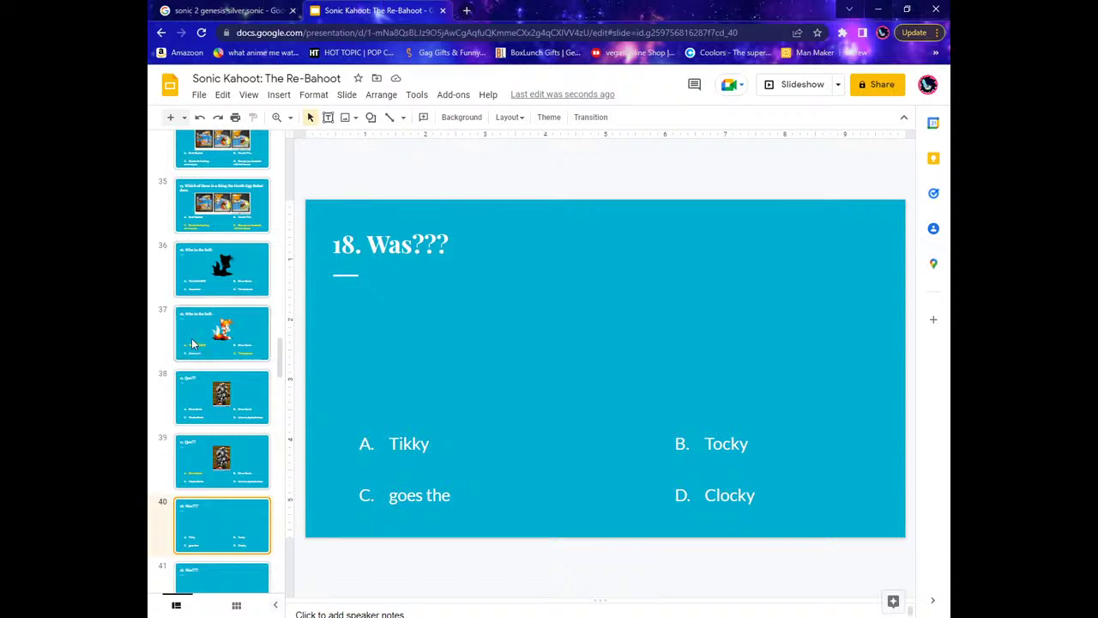
pyautogui.scroll(-3, 197, 343)
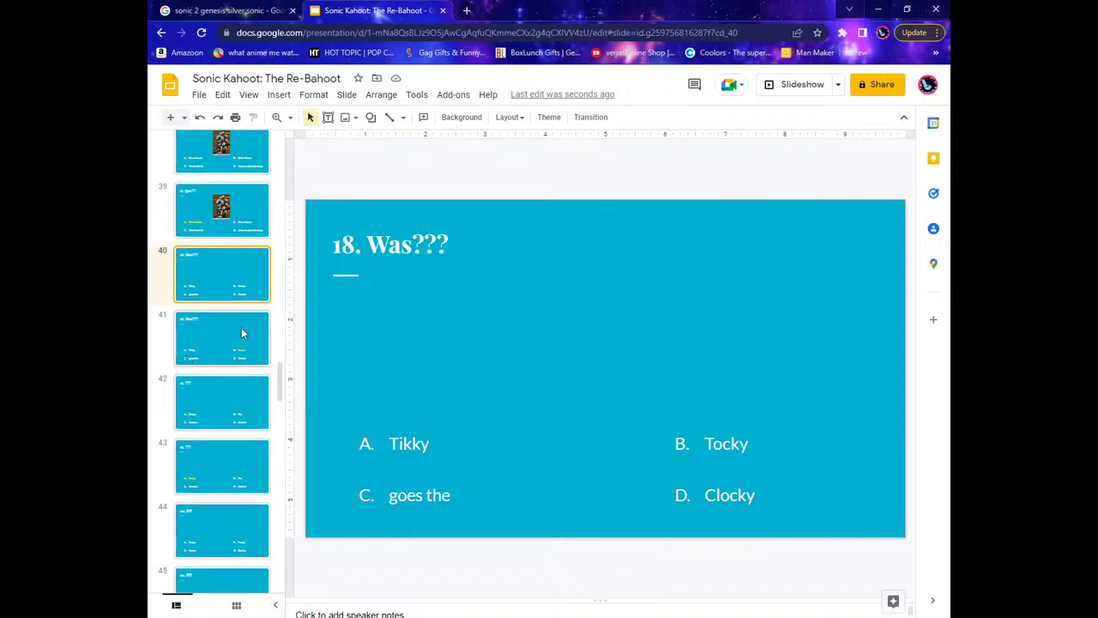
pyautogui.click(242, 333)
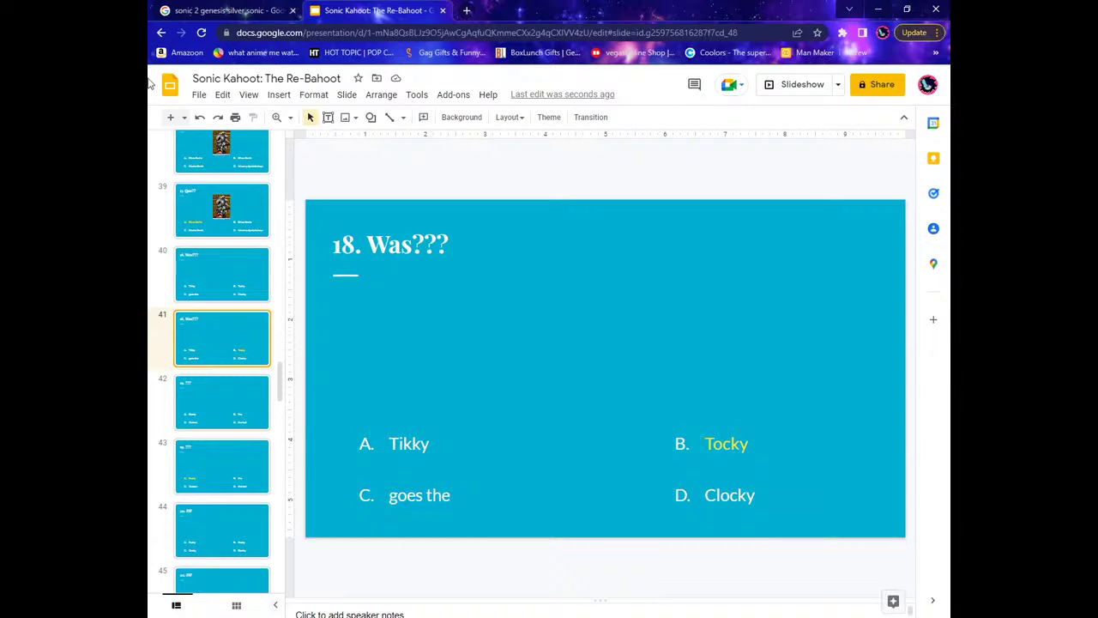
# Search for images of "sonic 2 genesis turtle", accepting the corrected spelling.
pyautogui.click(224, 11)
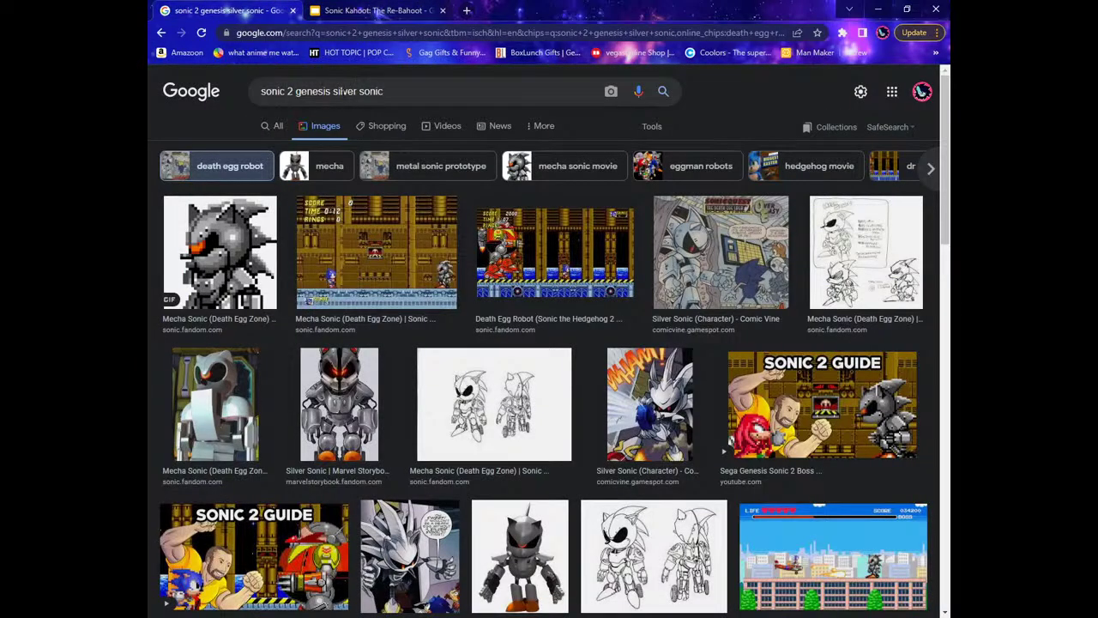
pyautogui.moveTo(383, 91); pyautogui.dragTo(332, 91)
pyautogui.write('tutl')
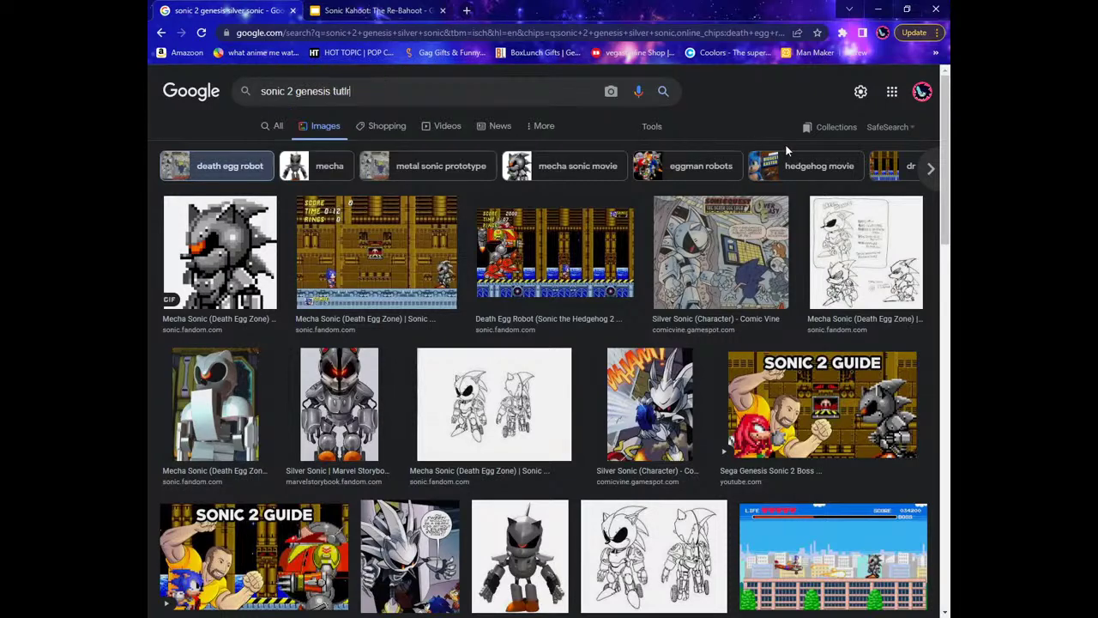
pyautogui.write('re')
pyautogui.press('Return')
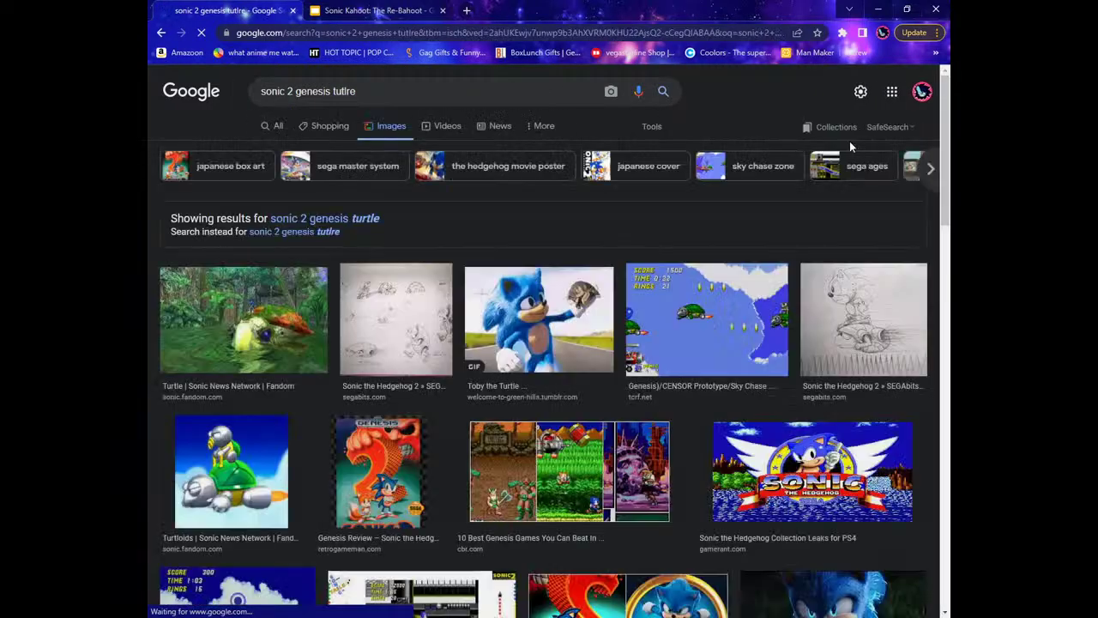
pyautogui.click(371, 220)
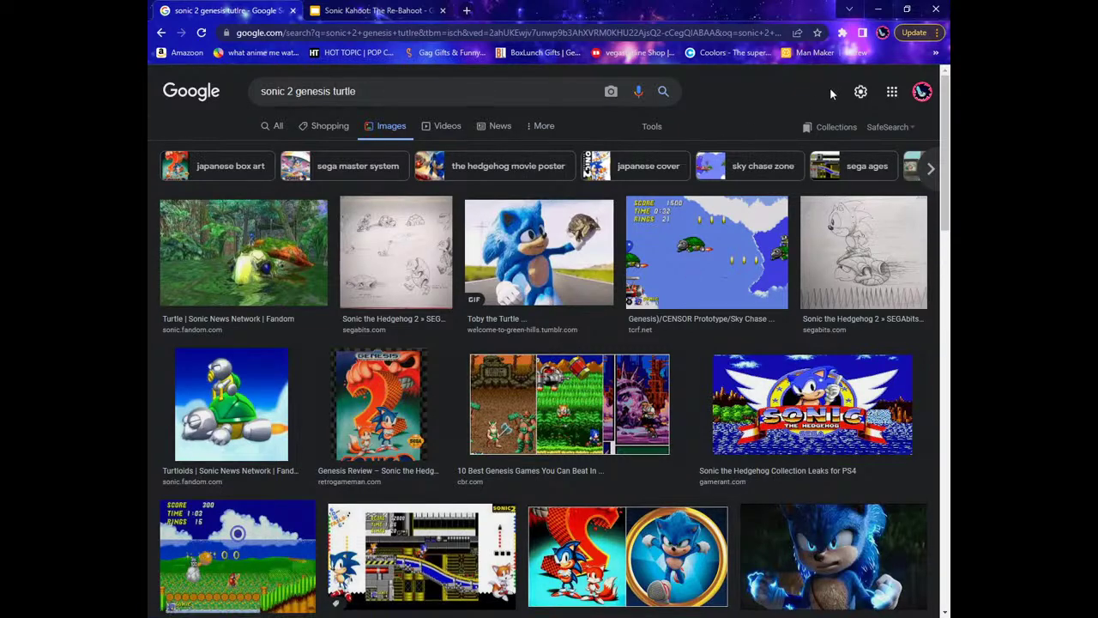
# Return to the presentation and review the Sonic 2 question slides up to question 20 for missing pictures.
pyautogui.click(352, 11)
pyautogui.scroll(8, 234, 246)
pyautogui.scroll(-5, 231, 359)
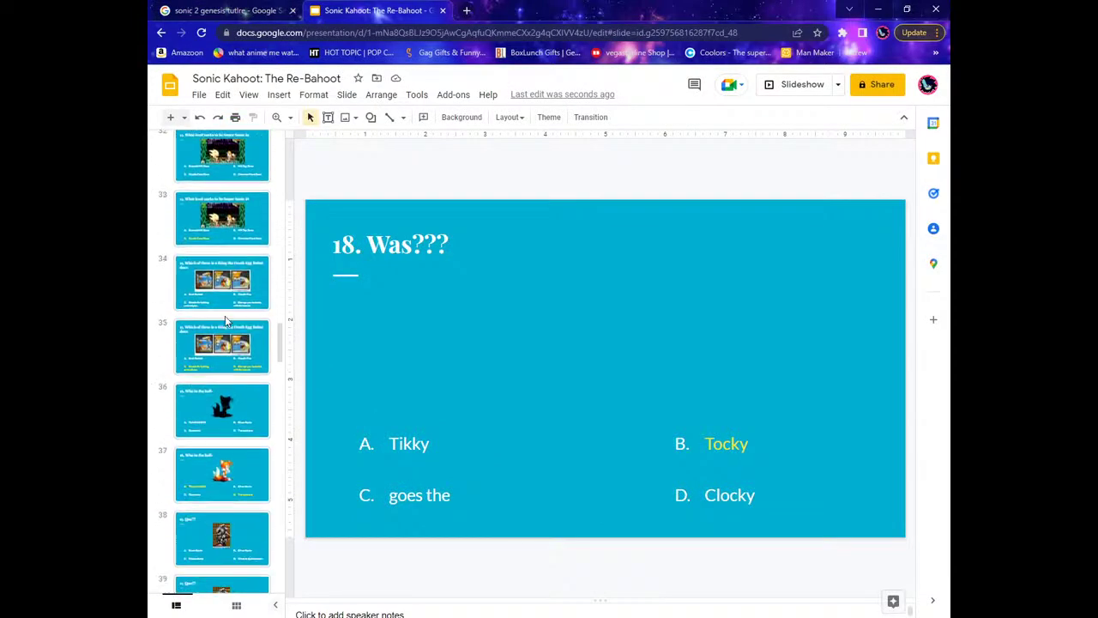
pyautogui.click(224, 285)
pyautogui.scroll(-2, 222, 292)
pyautogui.click(217, 288)
pyautogui.scroll(-1, 228, 339)
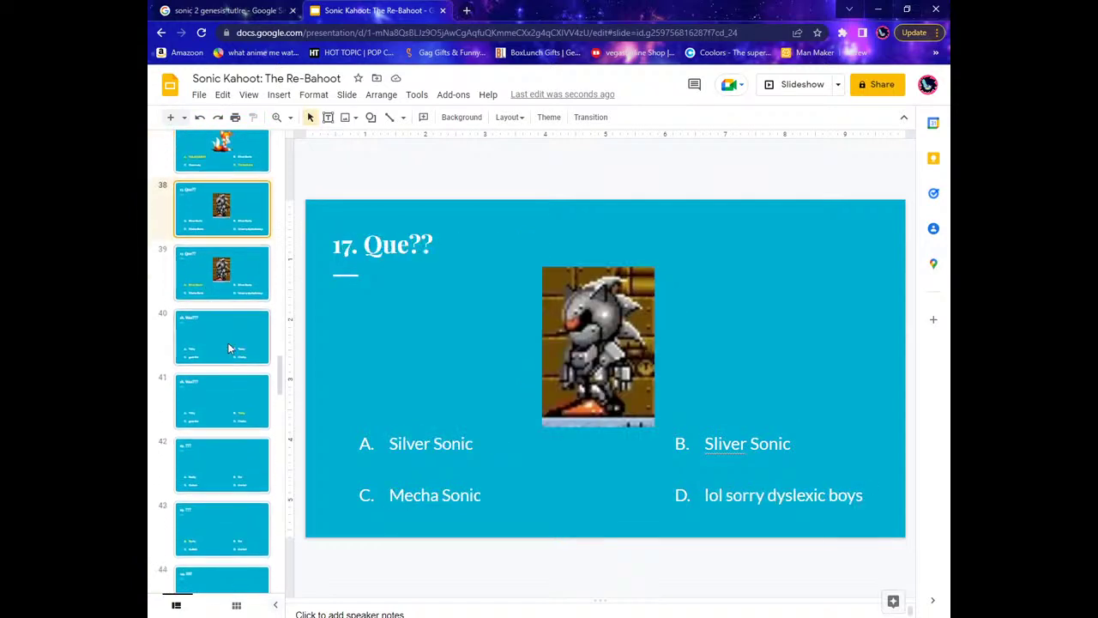
pyautogui.click(229, 343)
pyautogui.scroll(-2, 228, 344)
pyautogui.click(229, 347)
pyautogui.scroll(-1, 228, 343)
pyautogui.click(222, 416)
pyautogui.scroll(-3, 221, 416)
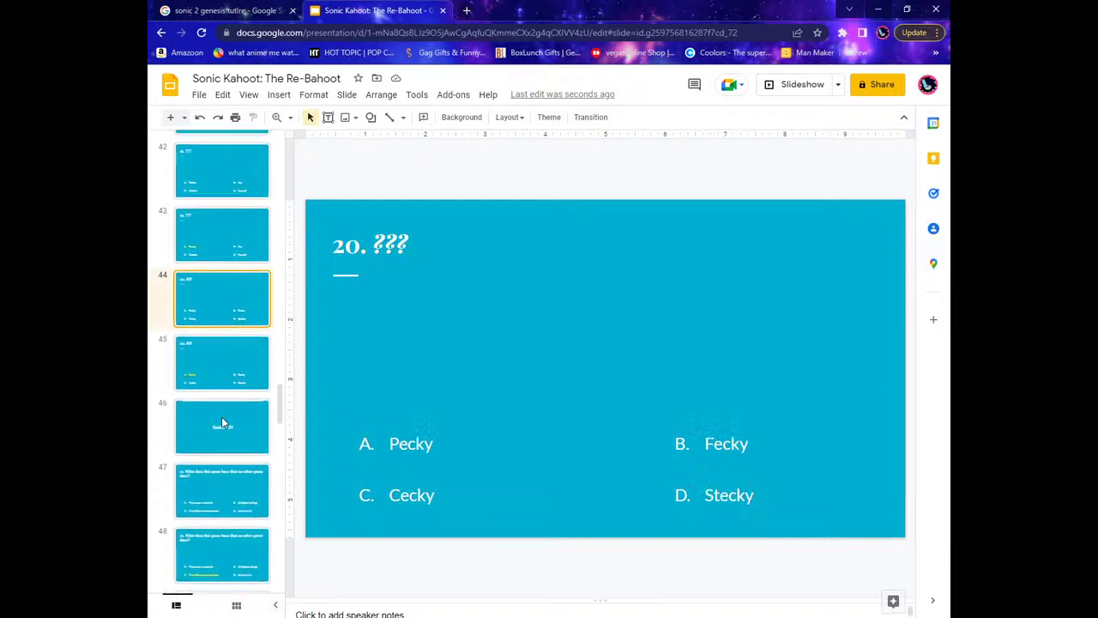
pyautogui.click(225, 292)
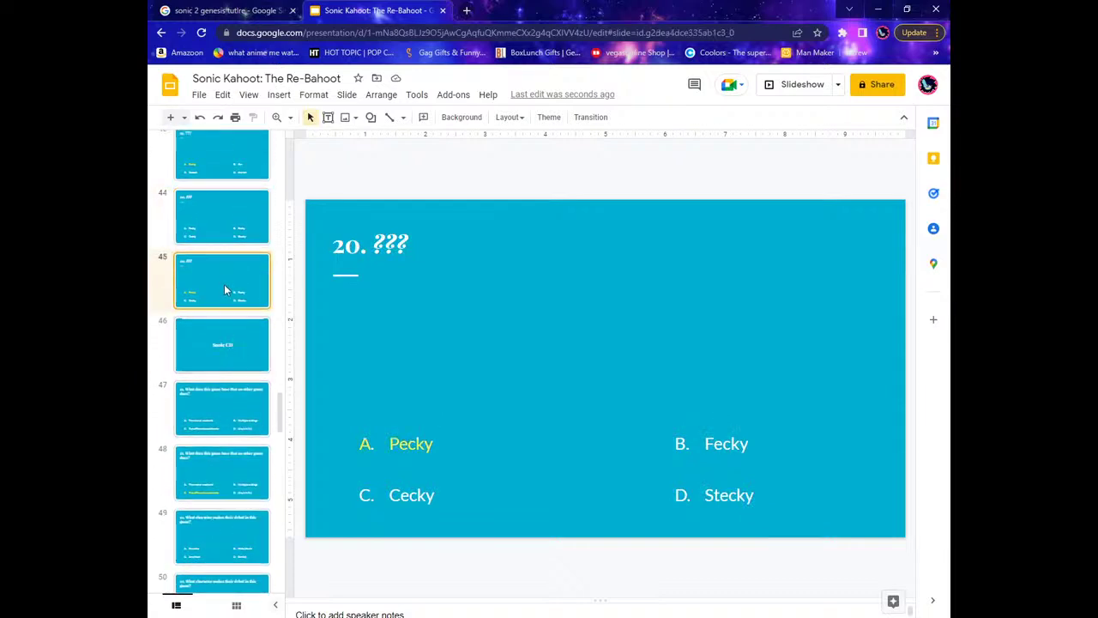
pyautogui.scroll(-5, 217, 412)
pyautogui.scroll(-1, 217, 417)
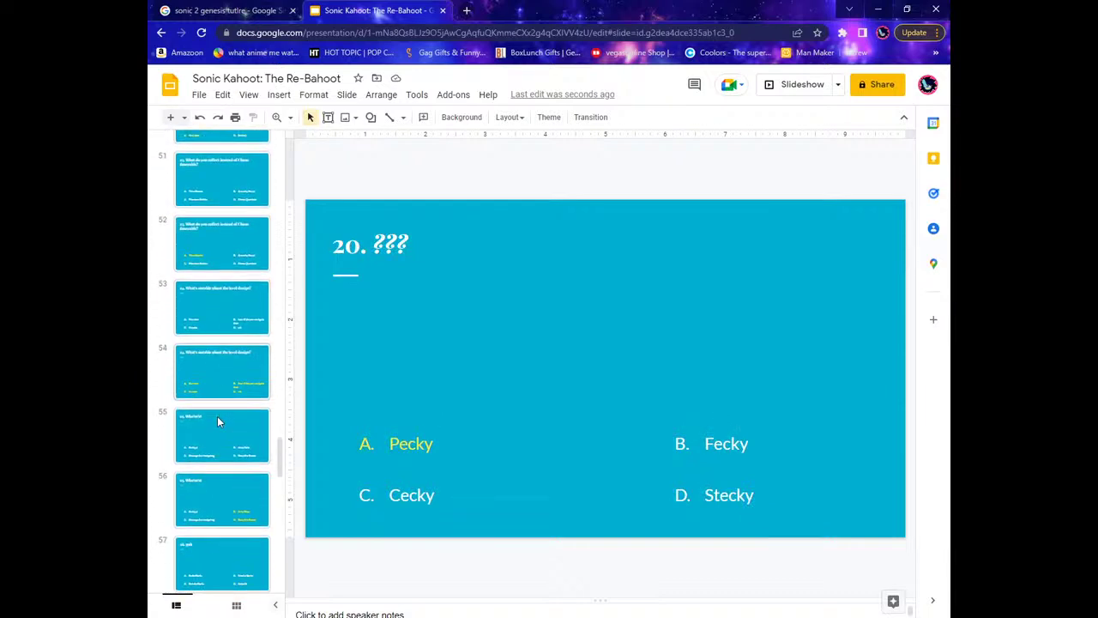
# Examine the picture-less question slides from "25. Who'm'st" through "30. ;)" and their answer options.
pyautogui.click(217, 418)
pyautogui.scroll(-1, 225, 412)
pyautogui.click(230, 427)
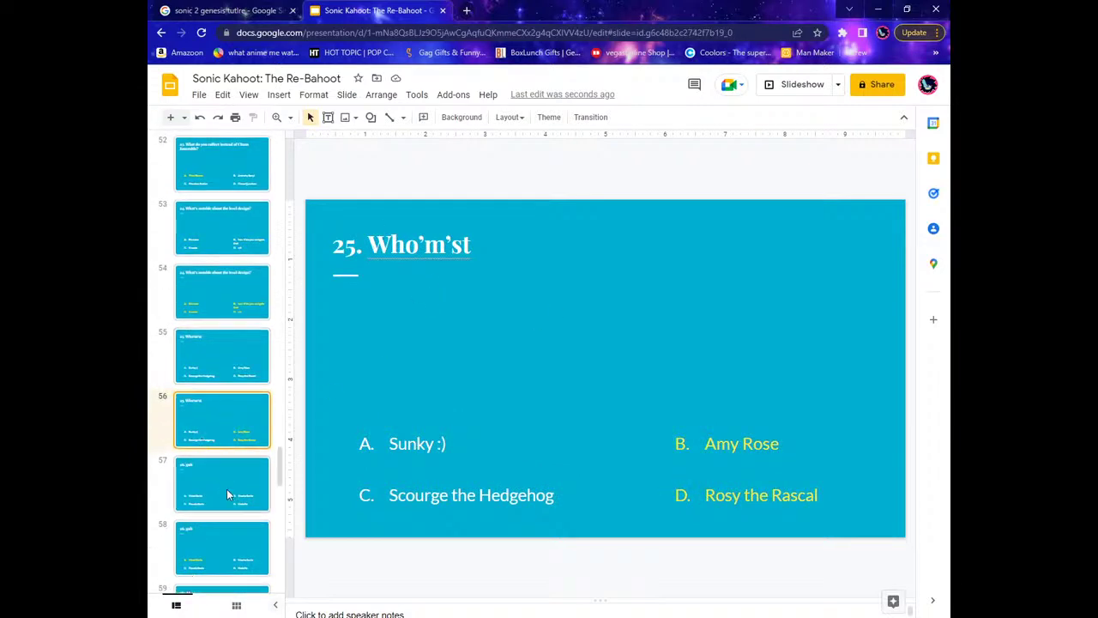
pyautogui.scroll(-2, 219, 386)
pyautogui.click(216, 363)
pyautogui.scroll(-1, 217, 366)
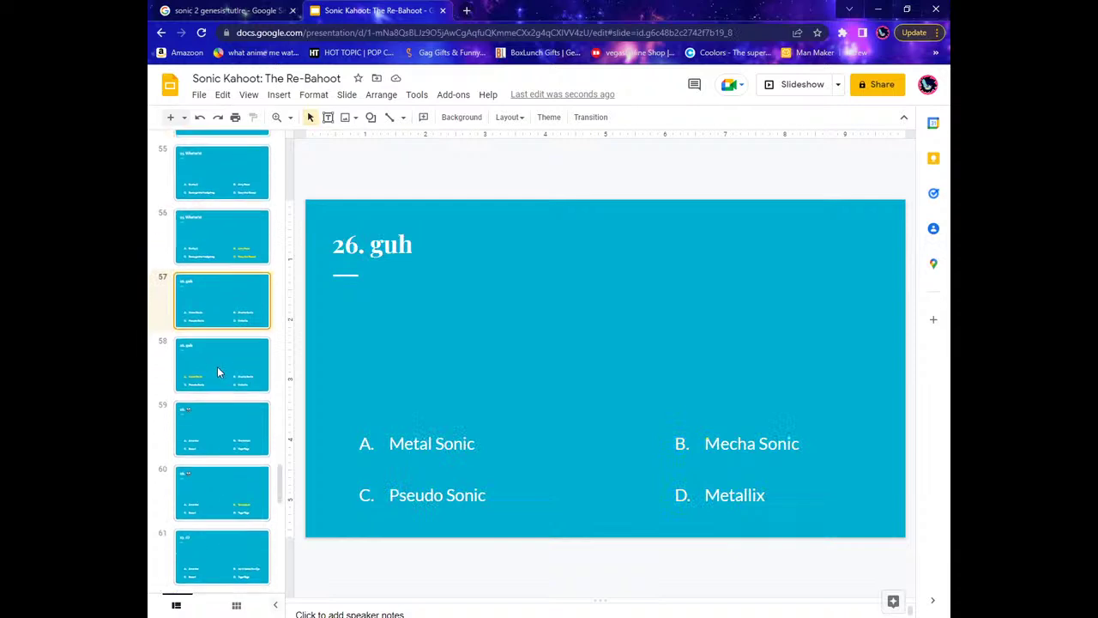
pyautogui.click(224, 432)
pyautogui.scroll(-2, 224, 432)
pyautogui.click(224, 432)
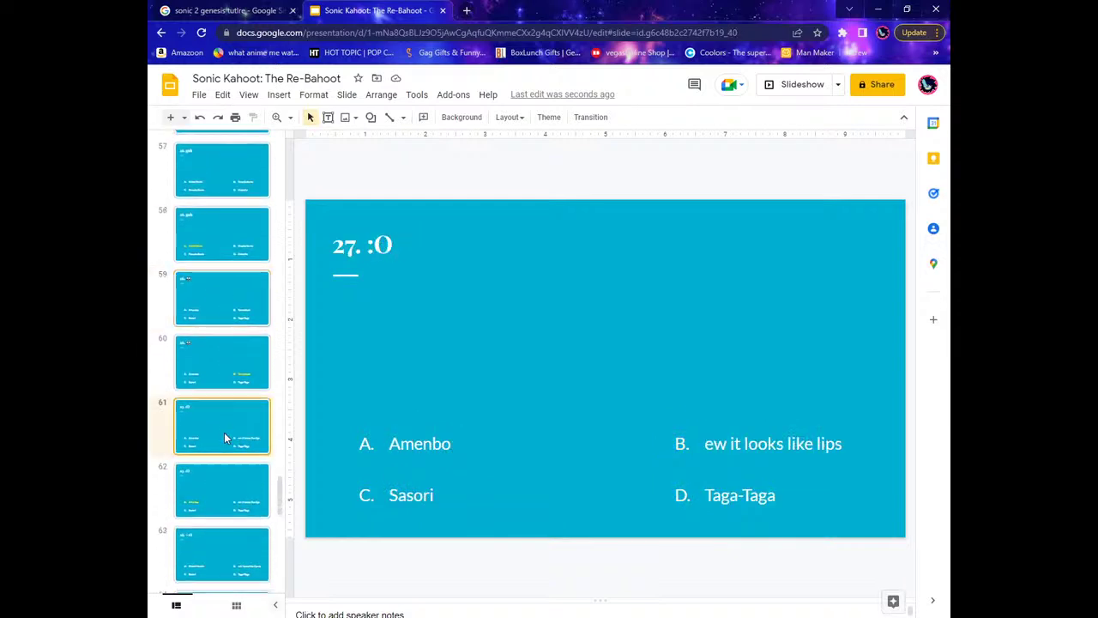
pyautogui.scroll(-2, 224, 435)
pyautogui.click(225, 438)
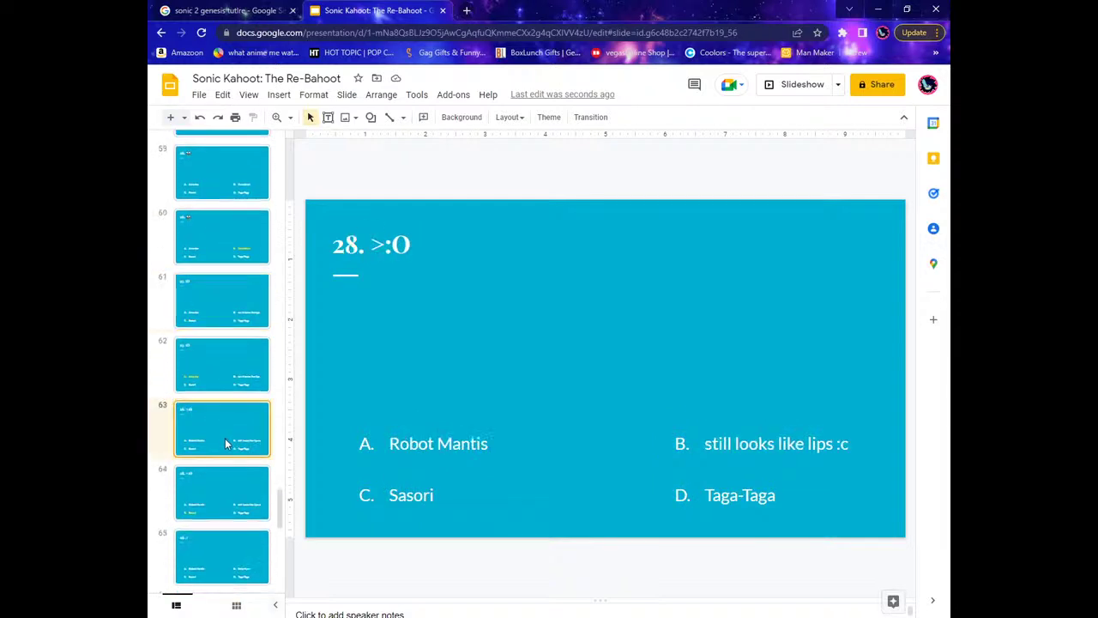
pyautogui.scroll(-2, 222, 437)
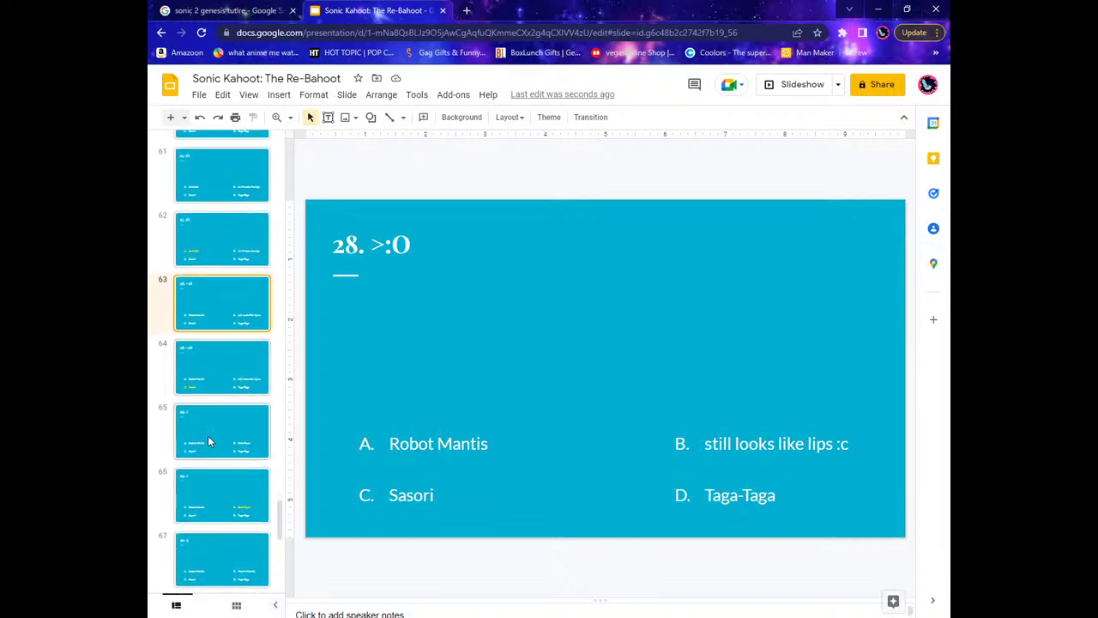
pyautogui.click(211, 444)
pyautogui.scroll(-2, 225, 485)
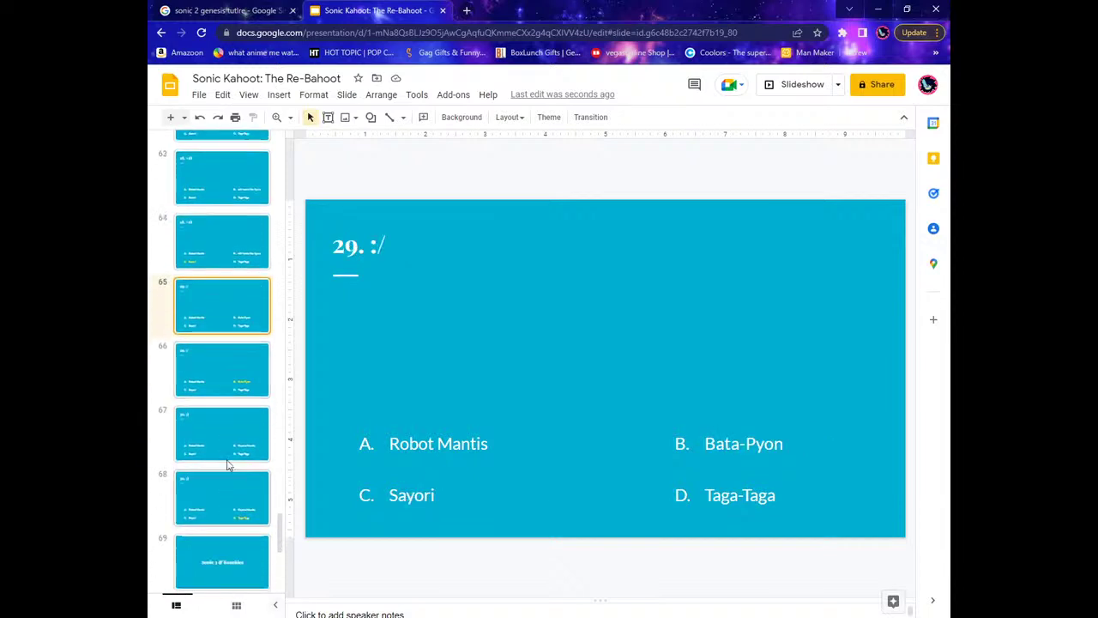
pyautogui.click(220, 457)
pyautogui.scroll(-1, 221, 458)
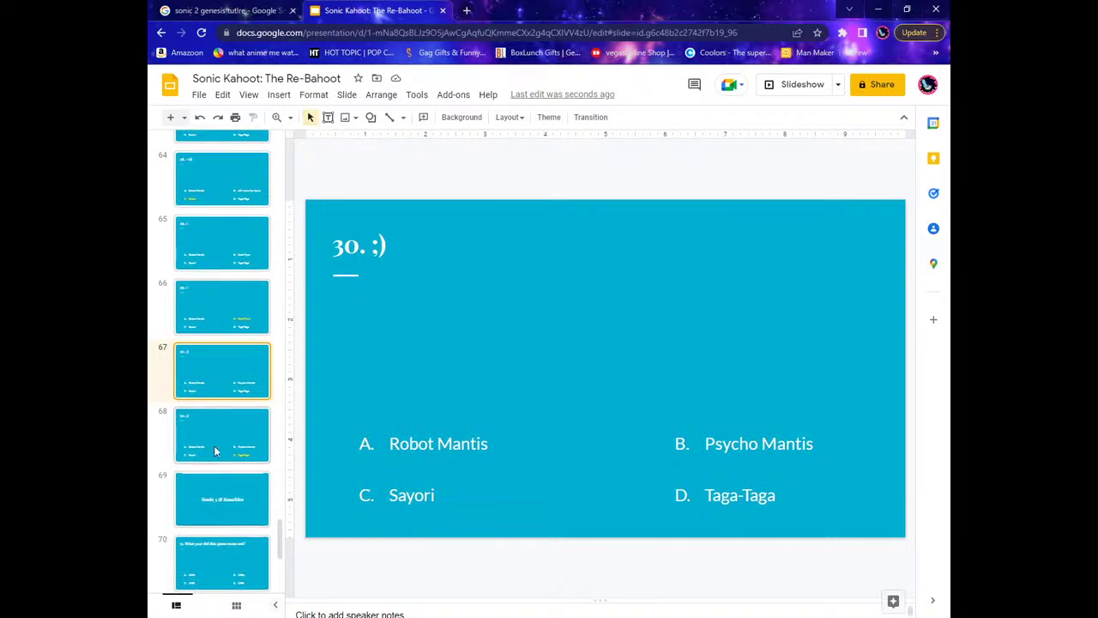
# Go back to the slides around "18. Was???", check their answer options, and return to the turtle image results.
pyautogui.scroll(10, 215, 452)
pyautogui.moveTo(284, 418); pyautogui.dragTo(298, 376)
pyautogui.click(221, 429)
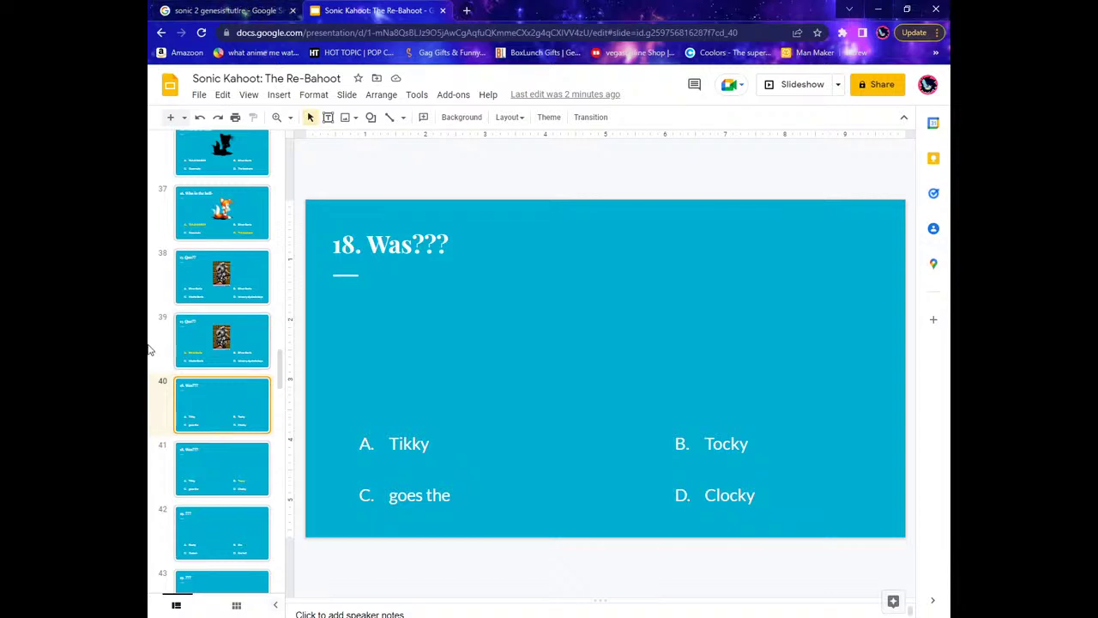
pyautogui.click(211, 335)
pyautogui.press('Up')
pyautogui.click(224, 369)
pyautogui.click(228, 410)
pyautogui.click(249, 463)
pyautogui.click(219, 418)
pyautogui.click(225, 10)
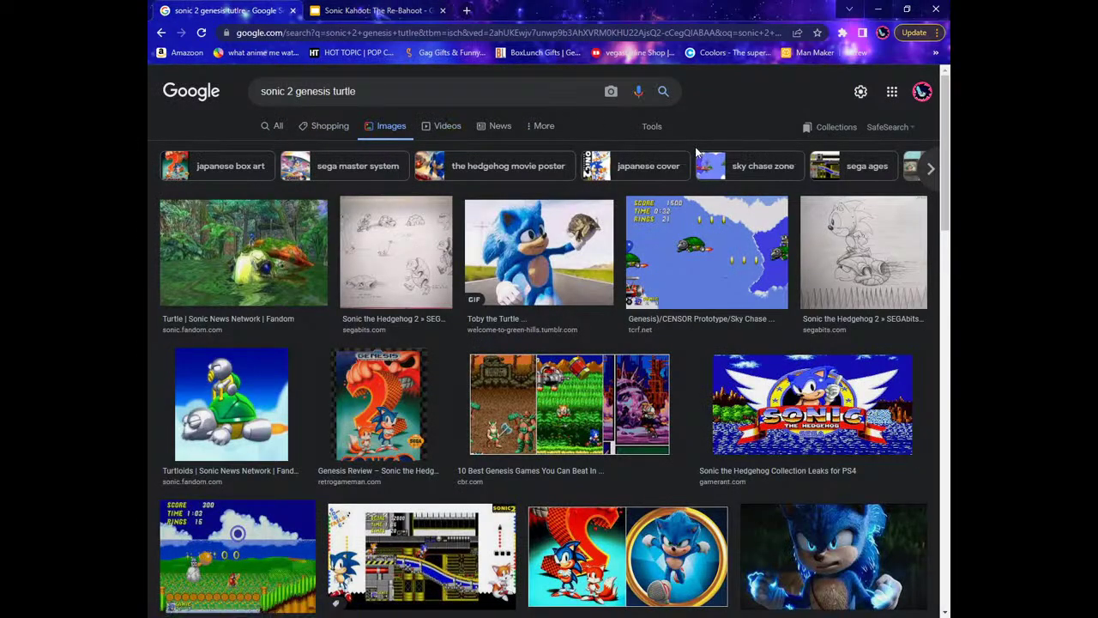
# Search for images of "sonic 2 genesis tocky" and open the standing turtle artwork in the results.
pyautogui.doubleClick(344, 90)
pyautogui.write('tocky')
pyautogui.press('Return')
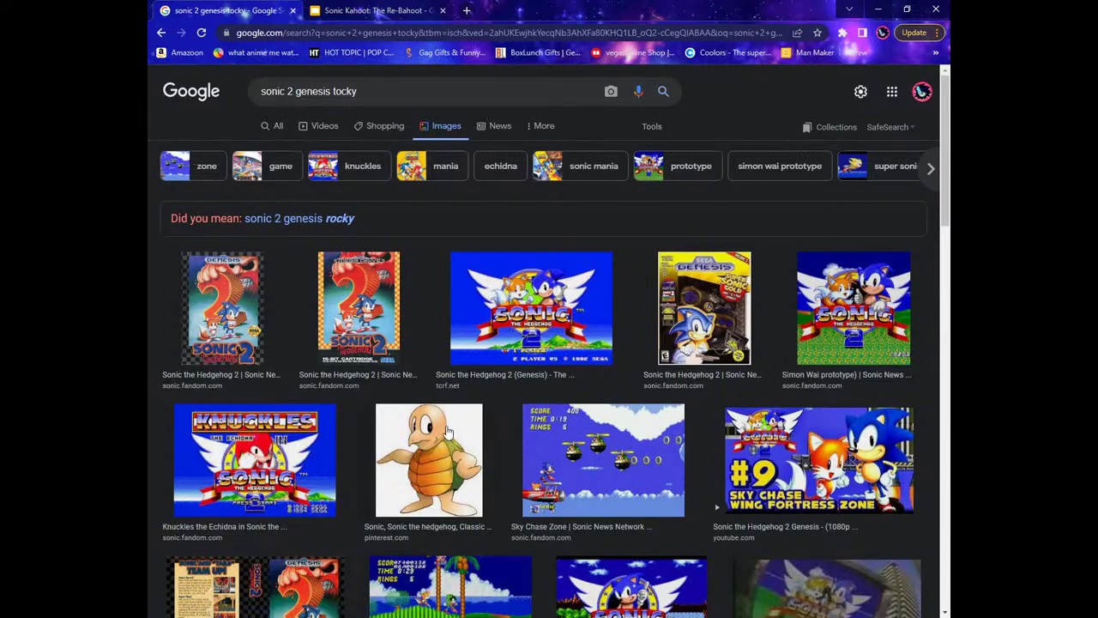
pyautogui.click(429, 459)
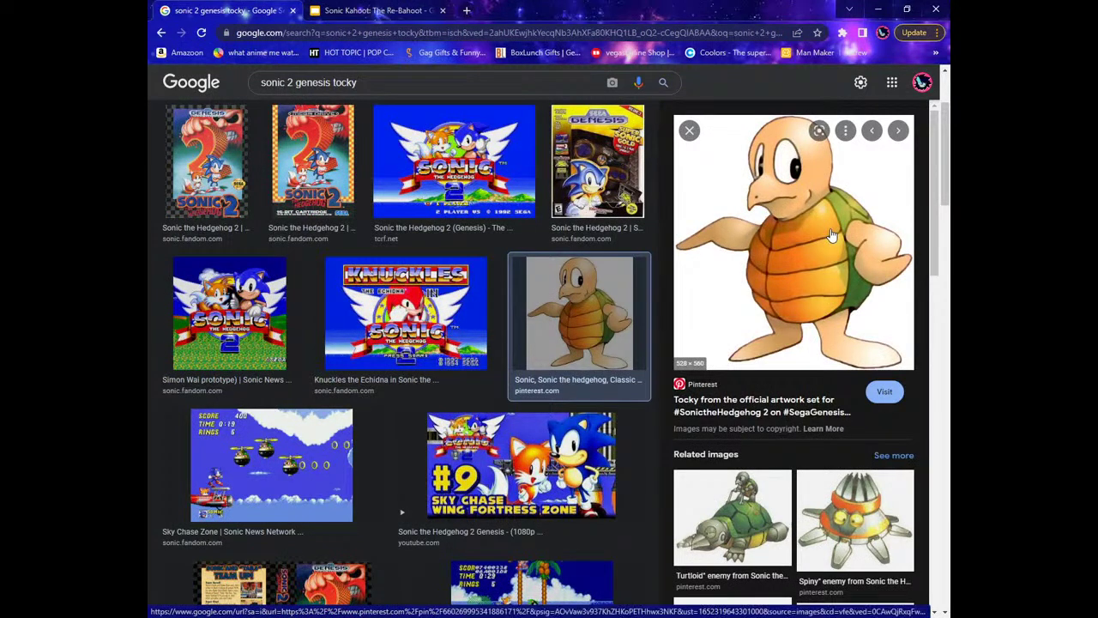
# Browse the related images of the turtle artwork and examine several versions of the Pengas bird picture.
pyautogui.scroll(-2, 819, 253)
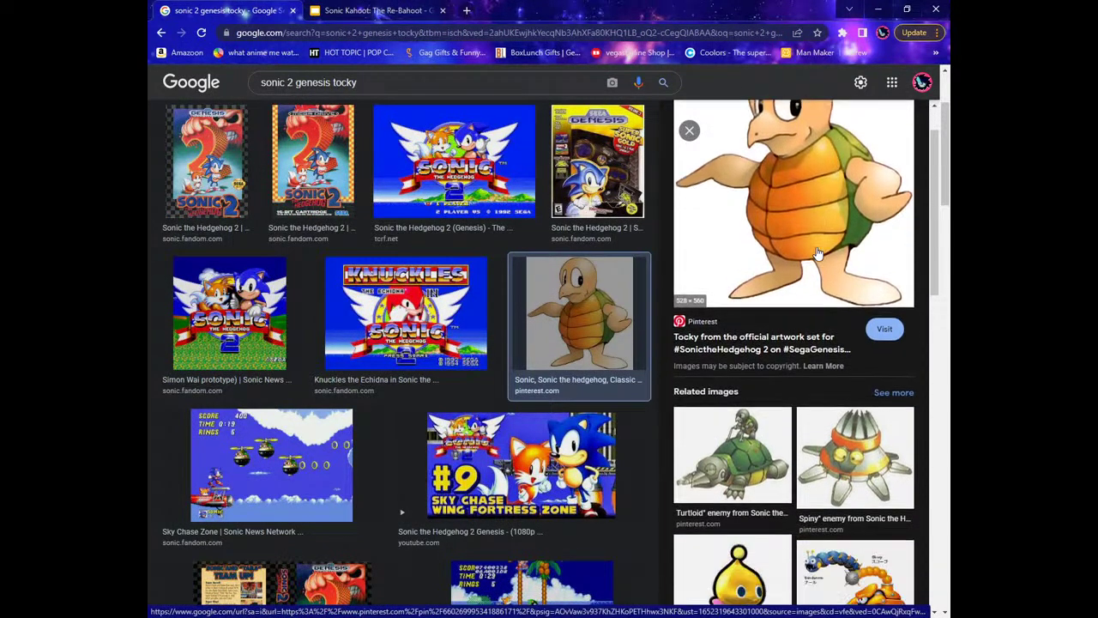
pyautogui.scroll(-6, 818, 256)
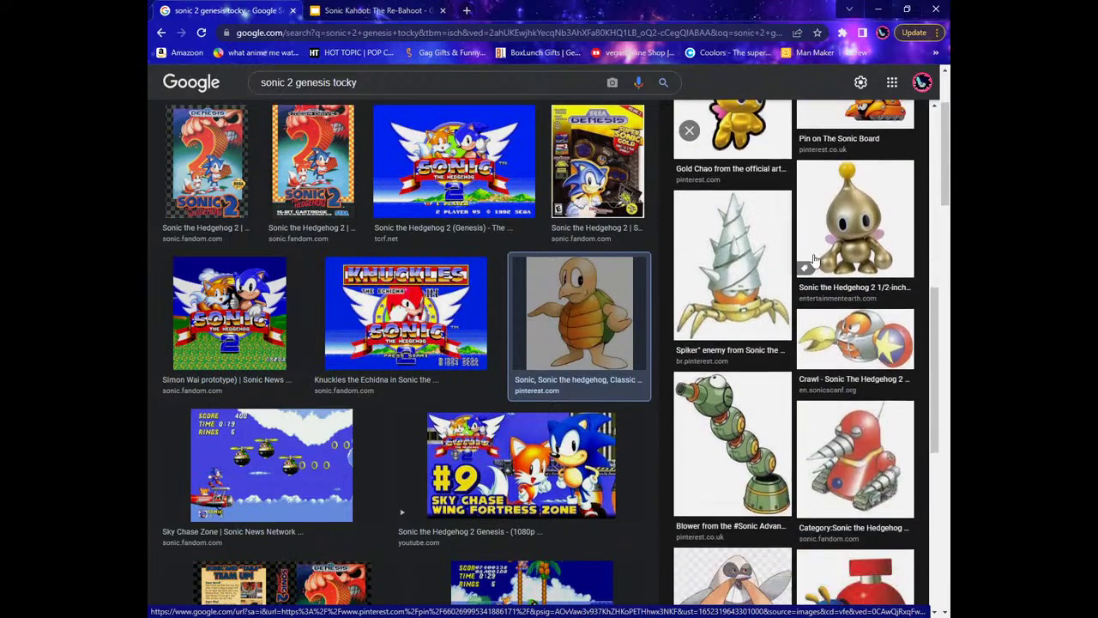
pyautogui.scroll(5, 783, 210)
pyautogui.scroll(-8, 755, 300)
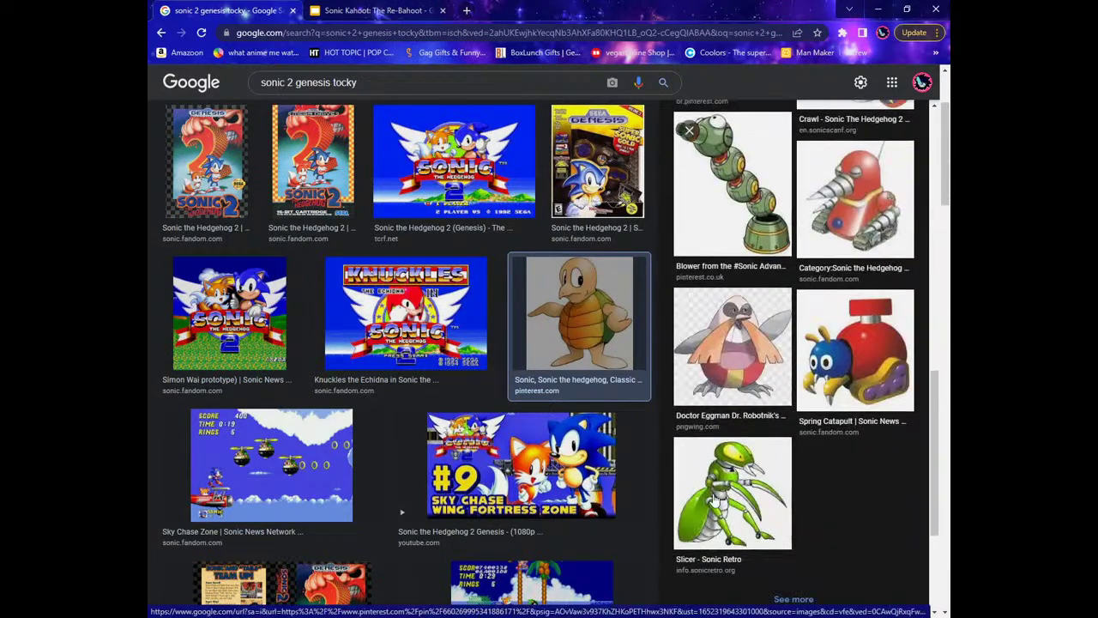
pyautogui.click(720, 386)
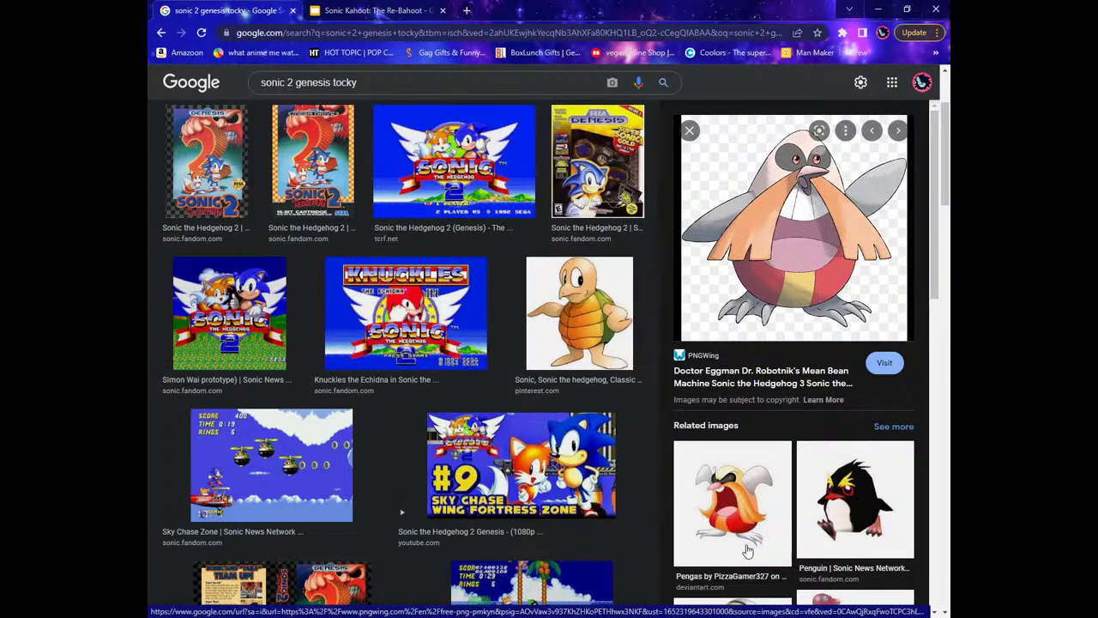
pyautogui.click(718, 529)
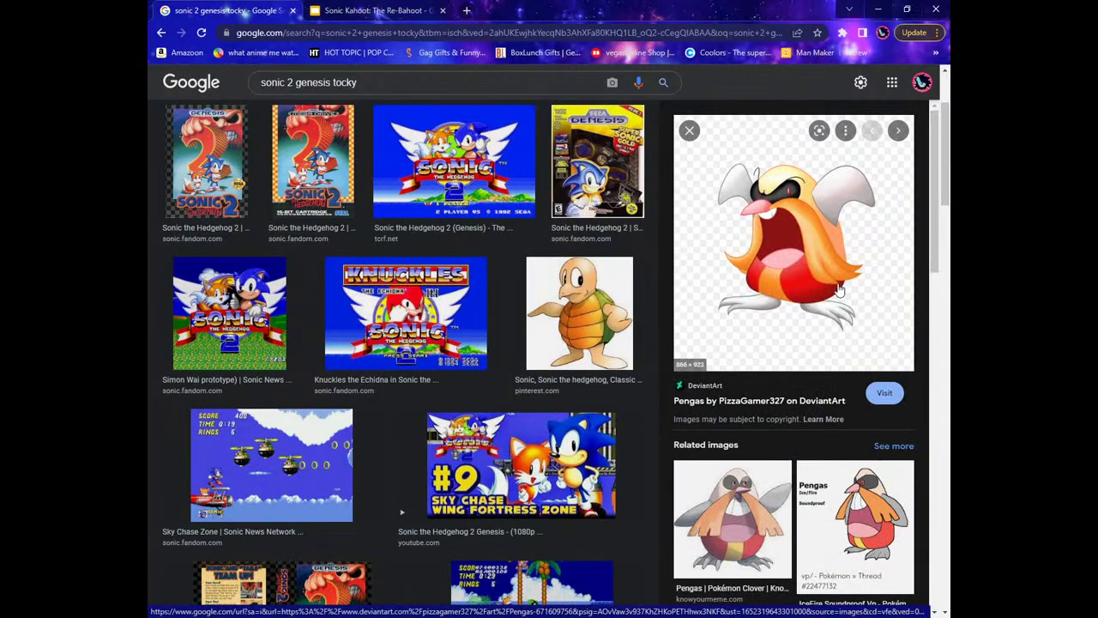
pyautogui.click(862, 549)
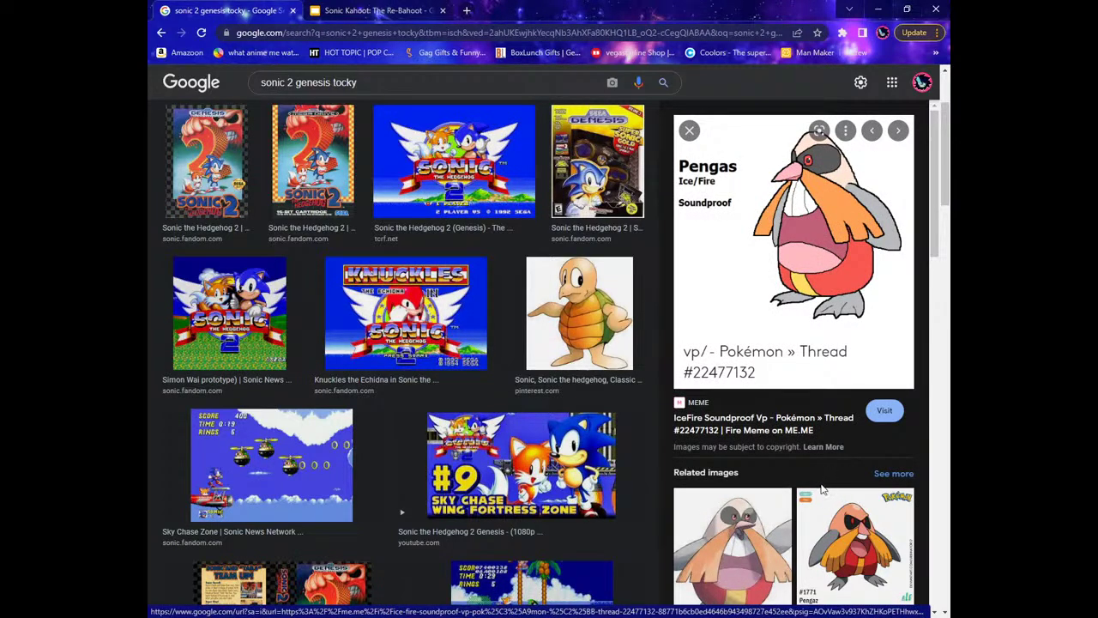
pyautogui.scroll(-2, 822, 463)
pyautogui.click(841, 397)
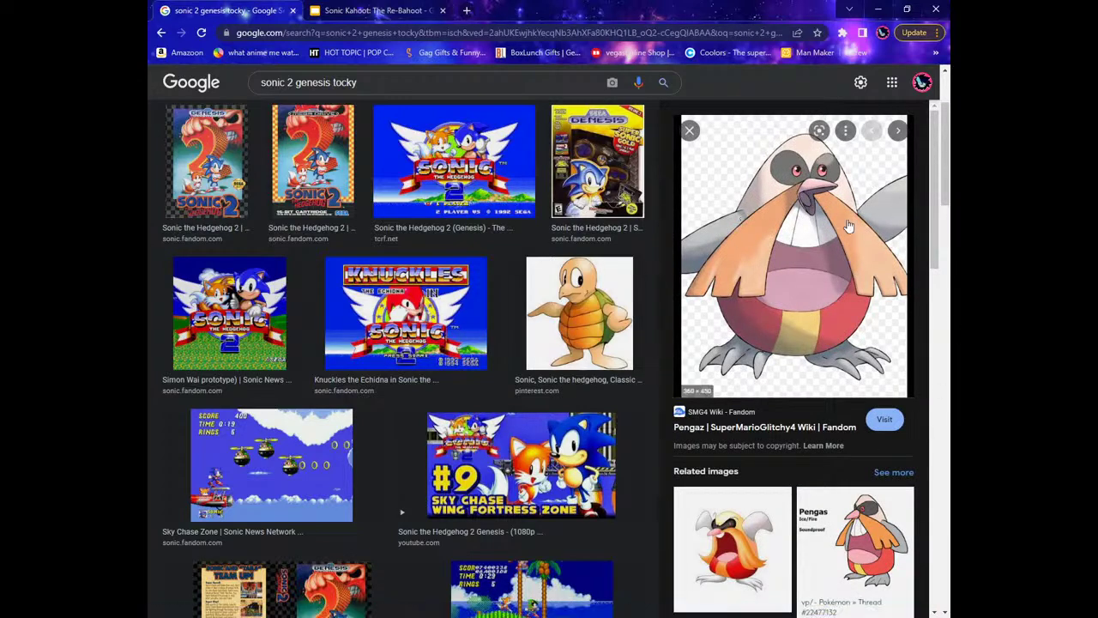
# Reopen the Tocky turtle artwork from the results and copy the image.
pyautogui.click(607, 317)
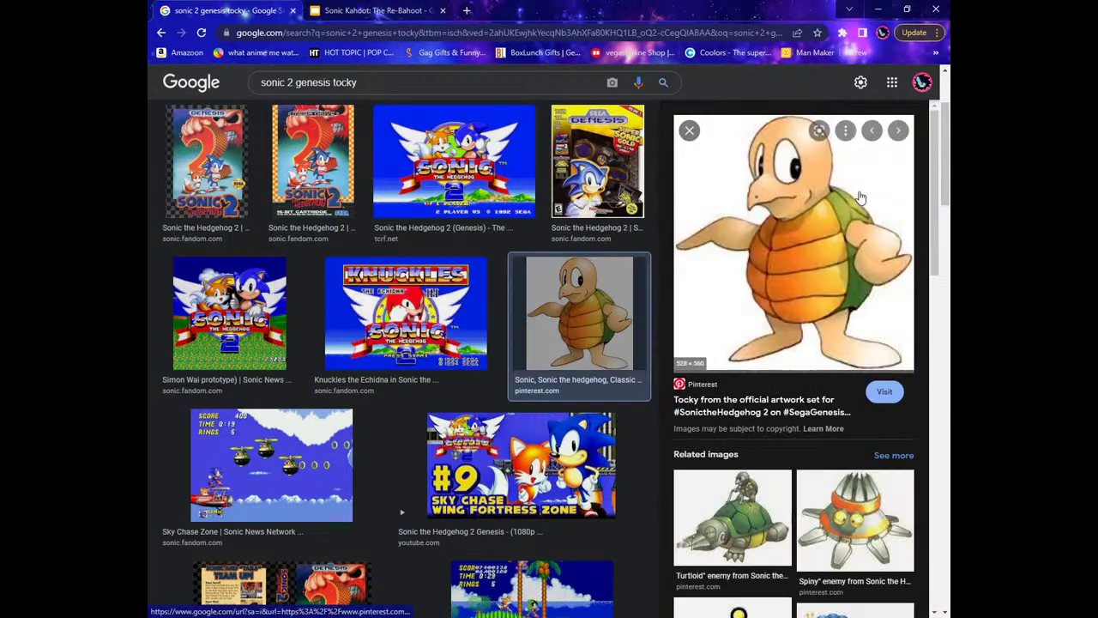
pyautogui.rightClick(789, 248)
pyautogui.click(845, 387)
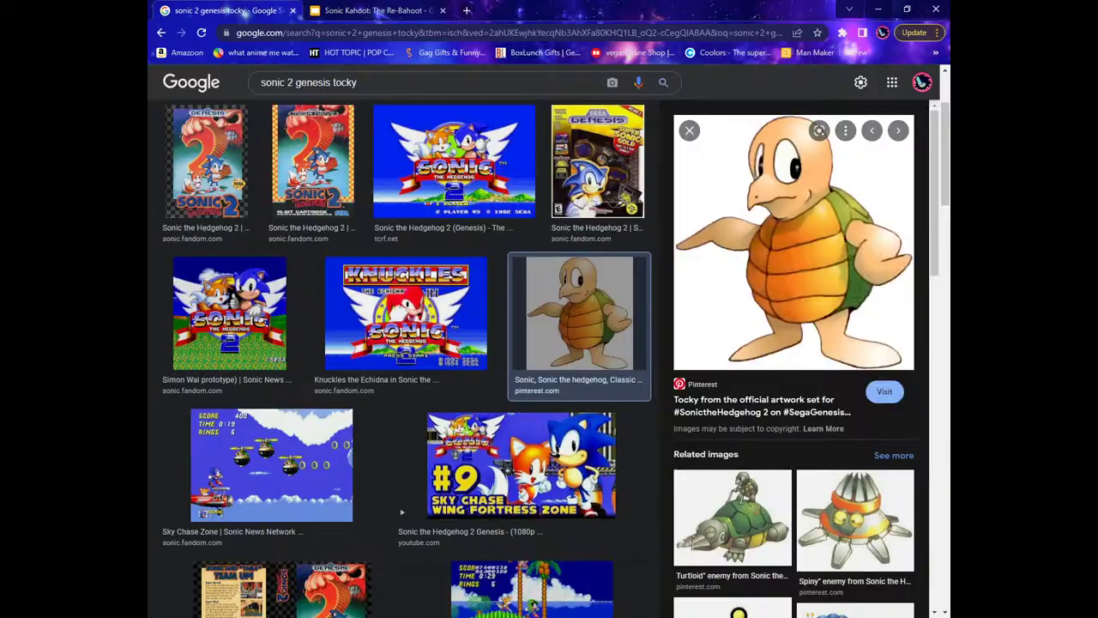
# Switch to PaintTool SAI, close the Silver Sonic canvas without saving, and create a canvas from the copied turtle image.
pyautogui.hotkey('alt', 'Tab')
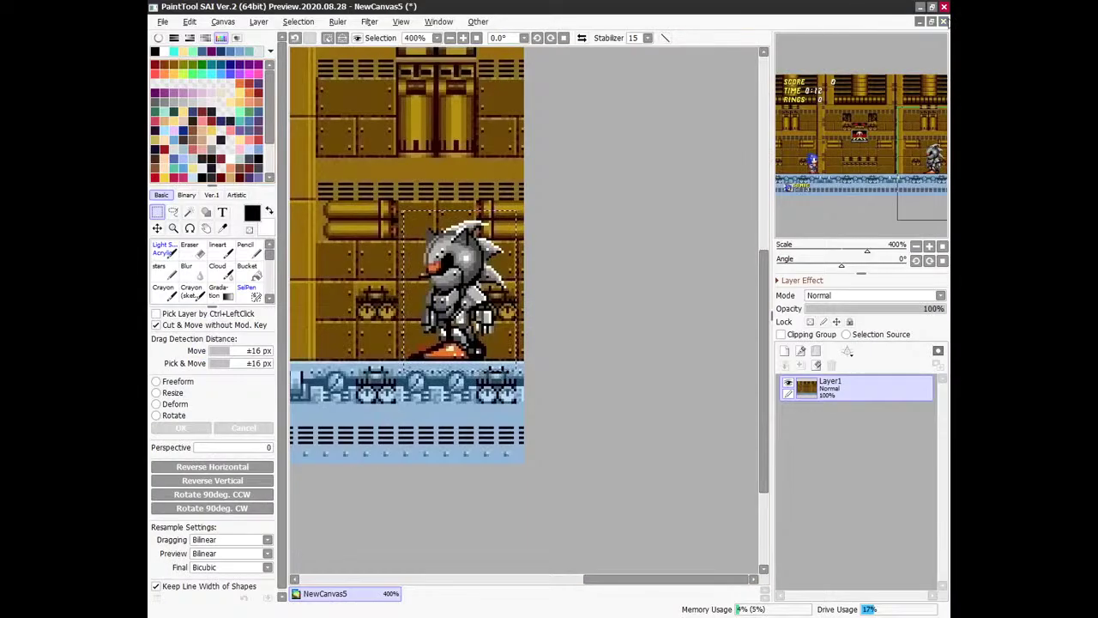
pyautogui.click(943, 20)
pyautogui.click(549, 337)
pyautogui.click(162, 21)
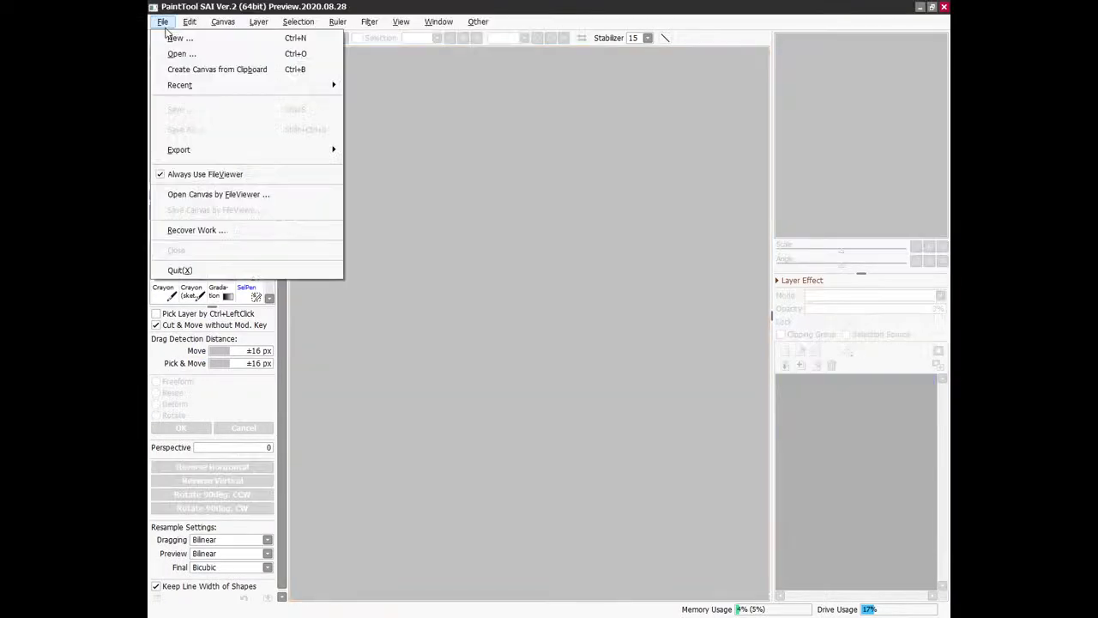
pyautogui.click(209, 69)
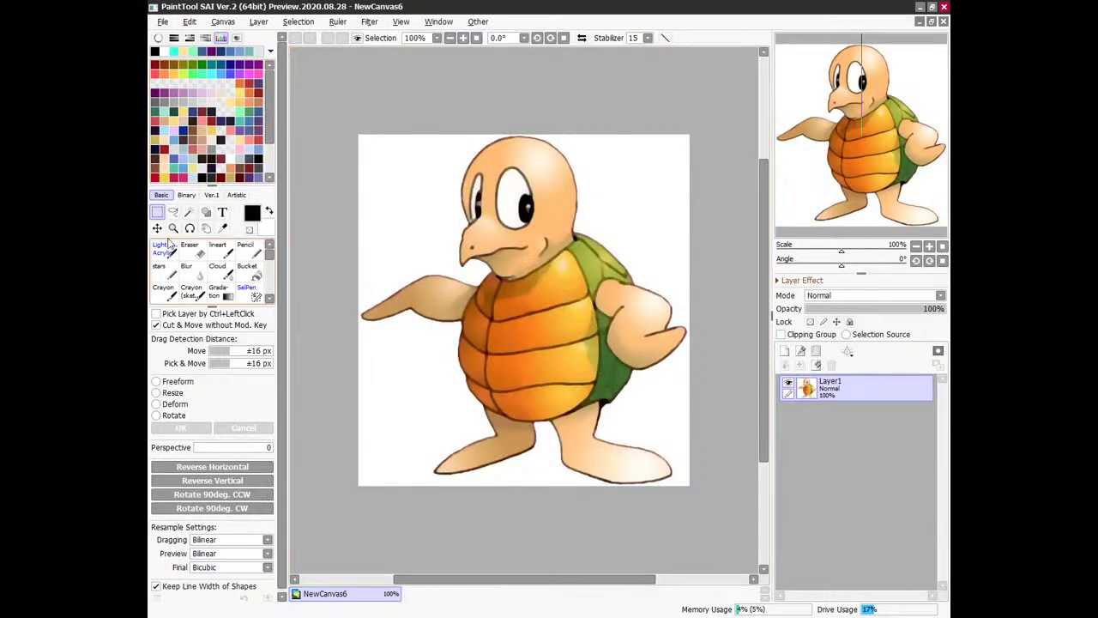
# Select only the white background around the turtle with the Magic Wand, using a similar color range of ±96.
pyautogui.click(189, 212)
pyautogui.click(405, 191)
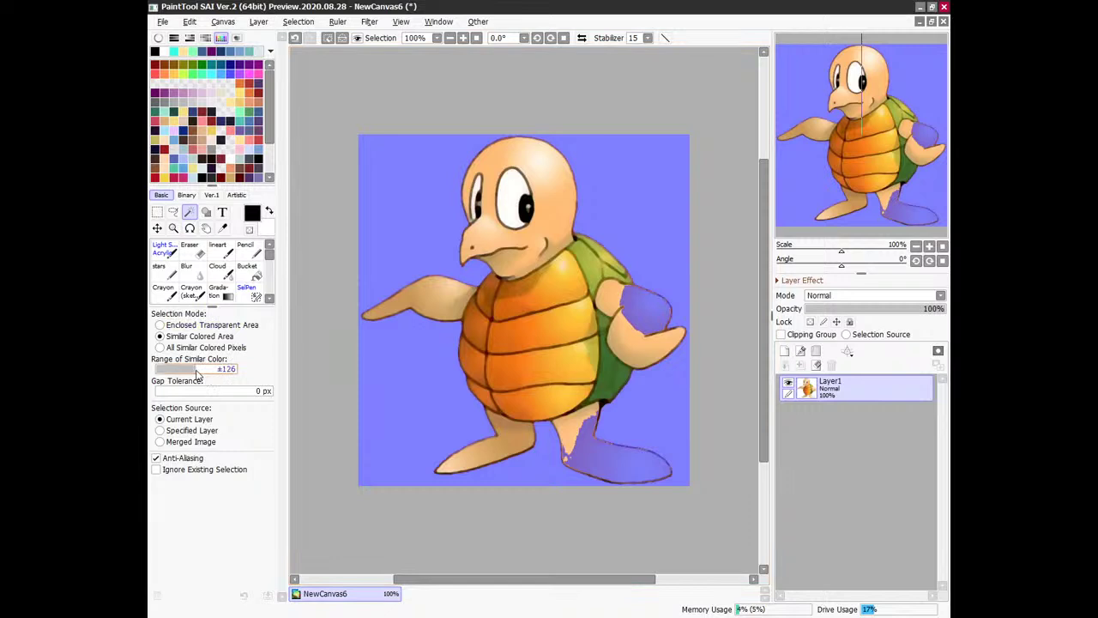
pyautogui.click(327, 37)
pyautogui.click(441, 196)
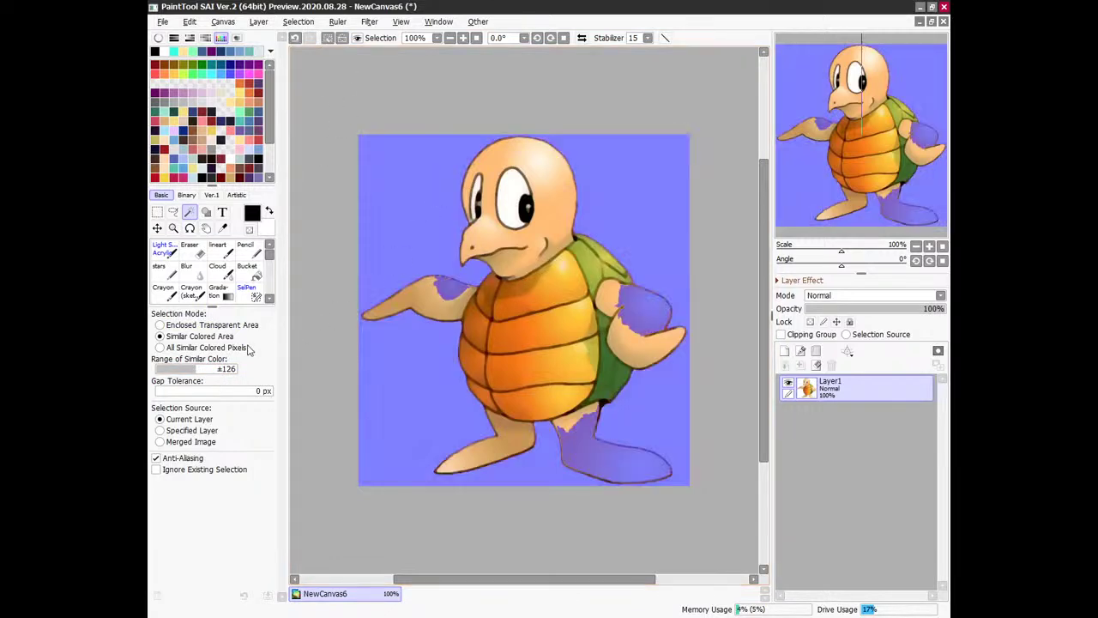
pyautogui.moveTo(198, 371); pyautogui.dragTo(189, 371)
pyautogui.click(326, 39)
pyautogui.click(391, 211)
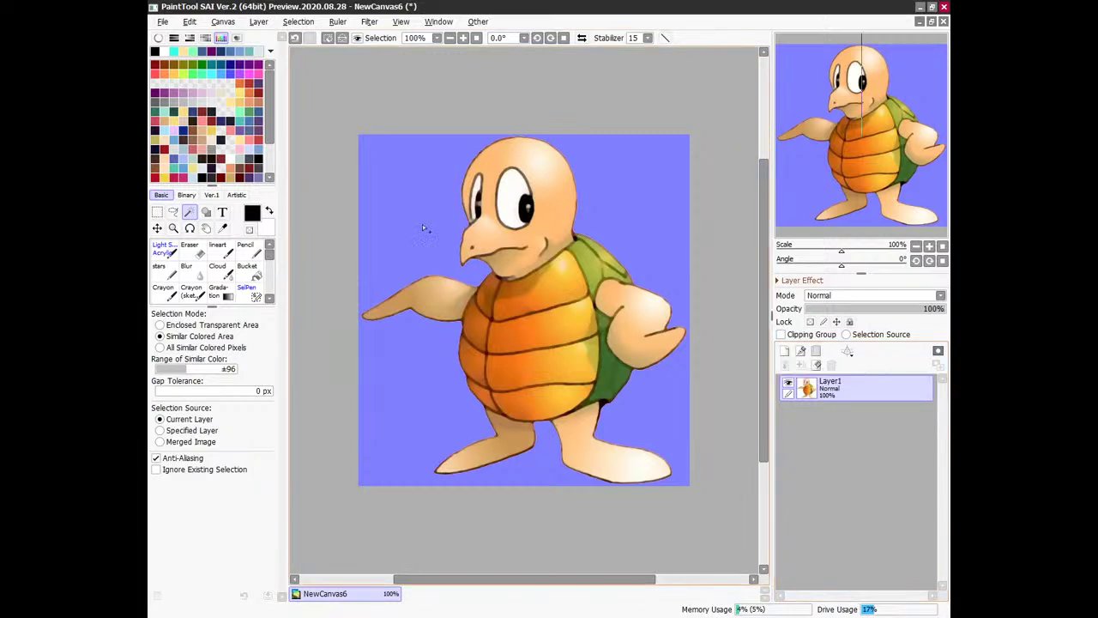
# Set the canvas background to Transparency(Bright Checker) and erase the selected white area around the turtle.
pyautogui.click(222, 22)
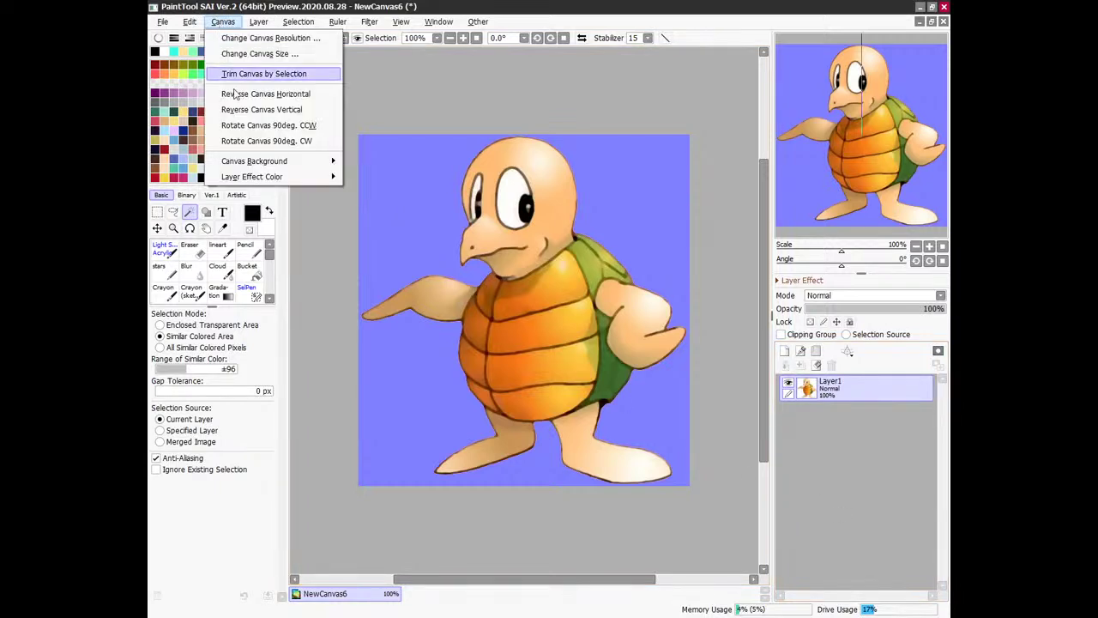
pyautogui.moveTo(269, 163)
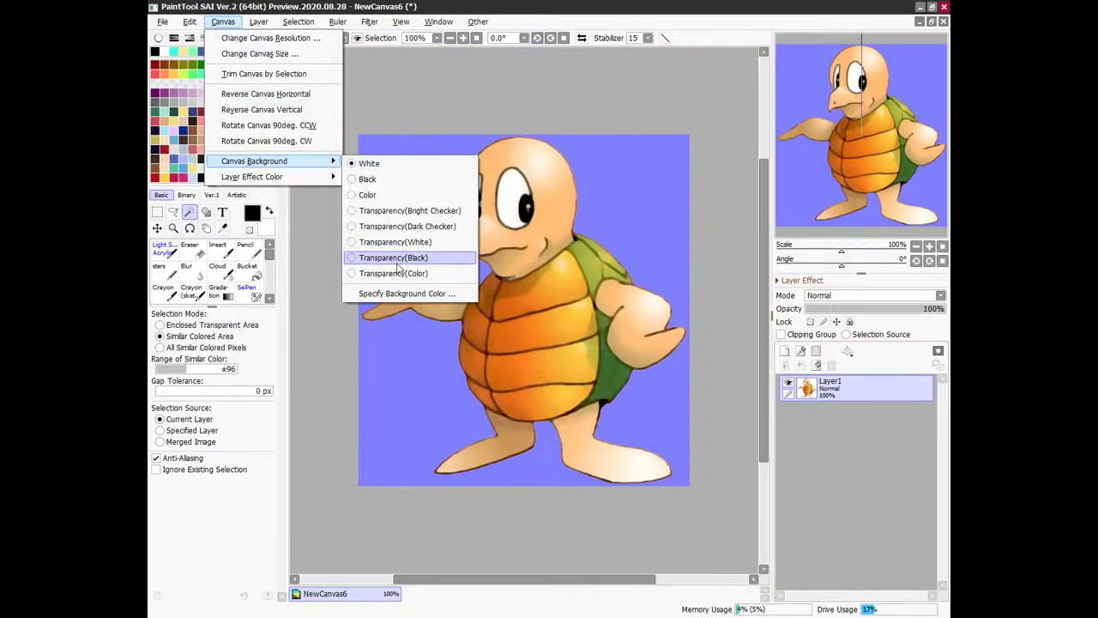
pyautogui.click(403, 210)
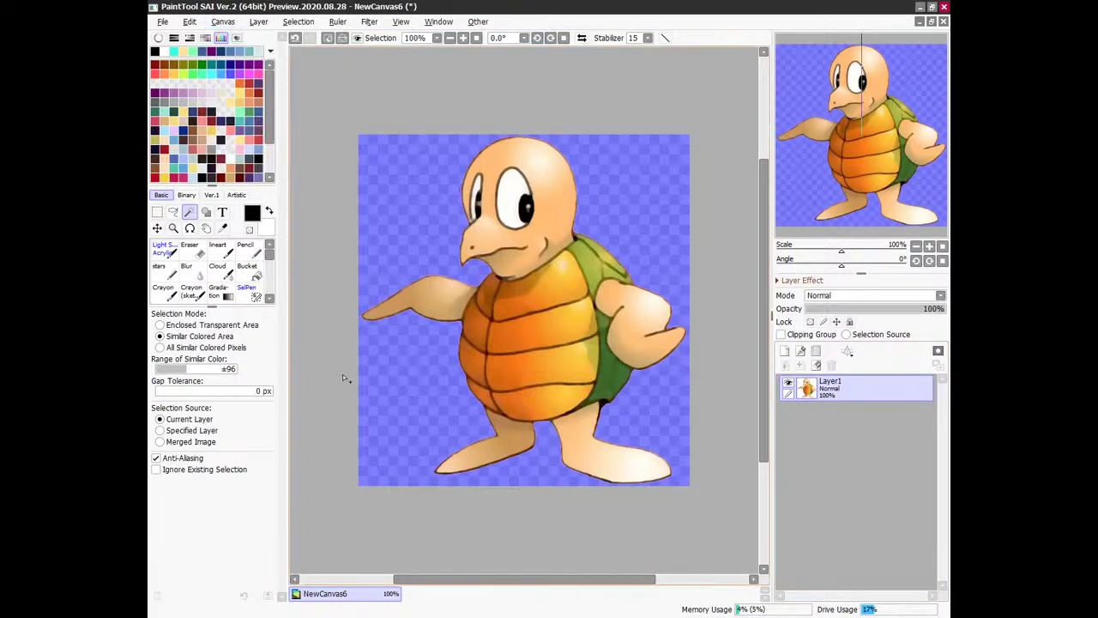
# Clear the selection and turn the turtle into a silhouette with a new clipping layer filled black.
pyautogui.click(784, 351)
pyautogui.click(330, 38)
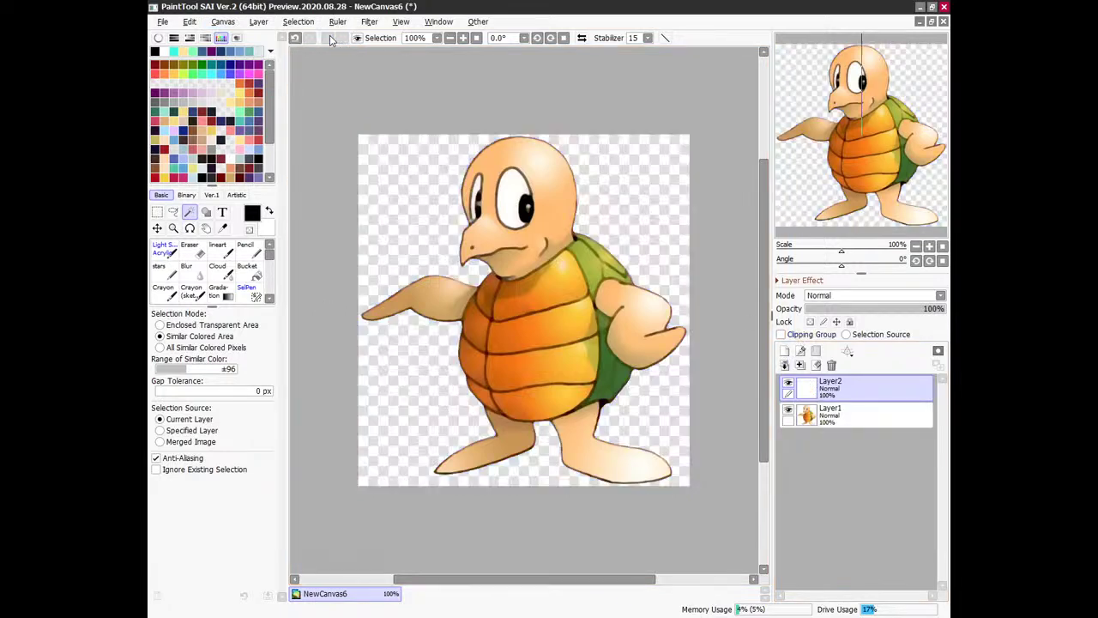
pyautogui.click(248, 272)
pyautogui.click(781, 334)
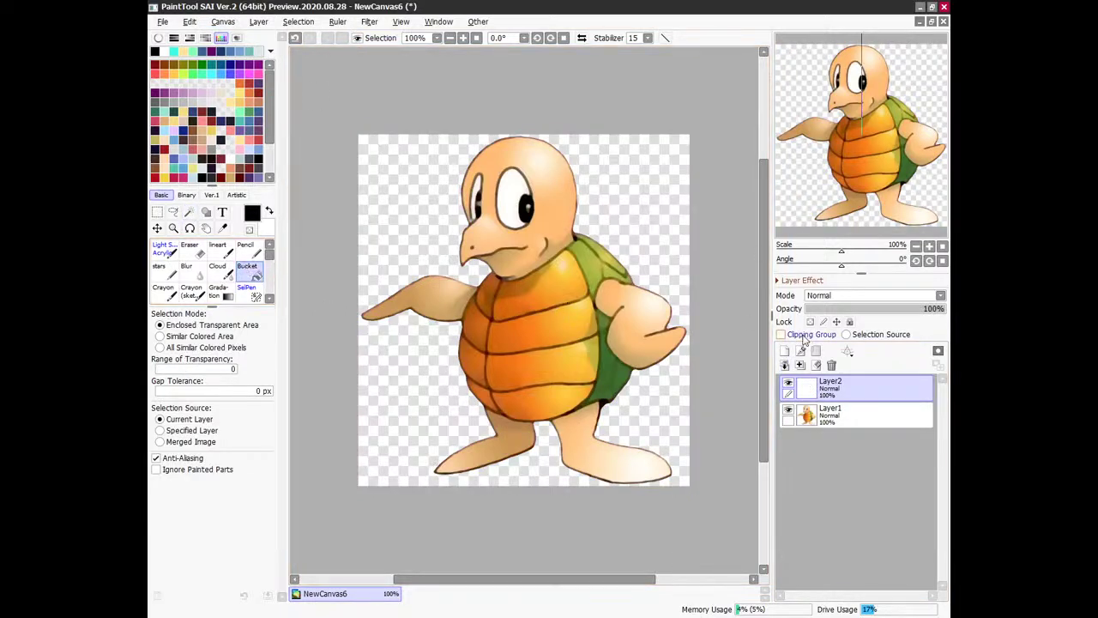
pyautogui.click(532, 343)
# Save the black silhouette in Downloads as "tocky 1" in .png format.
pyautogui.click(162, 22)
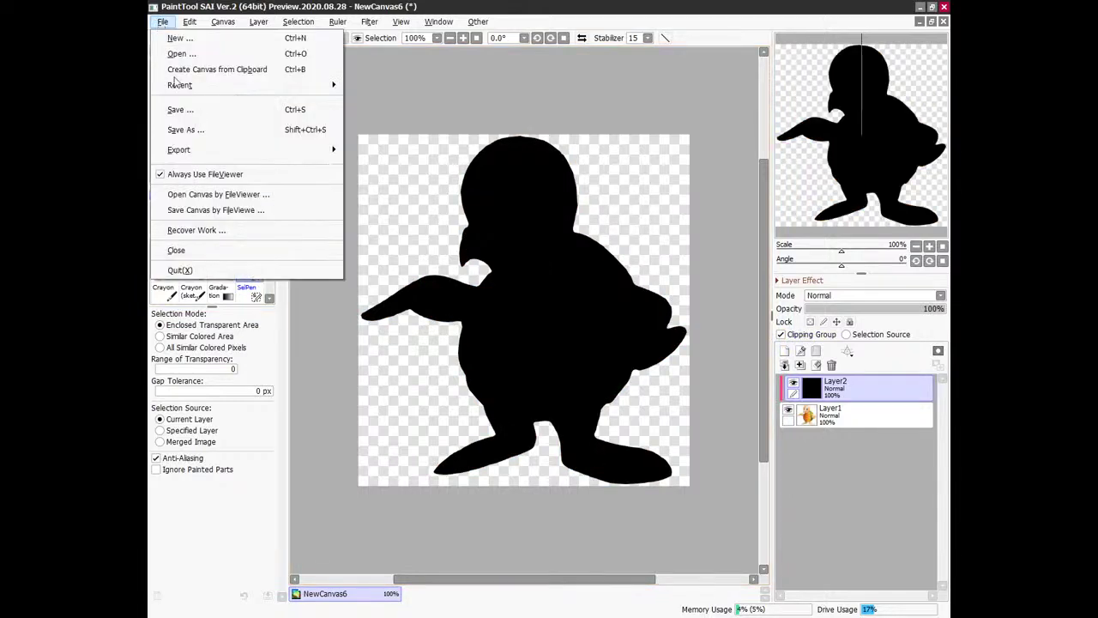
pyautogui.click(185, 129)
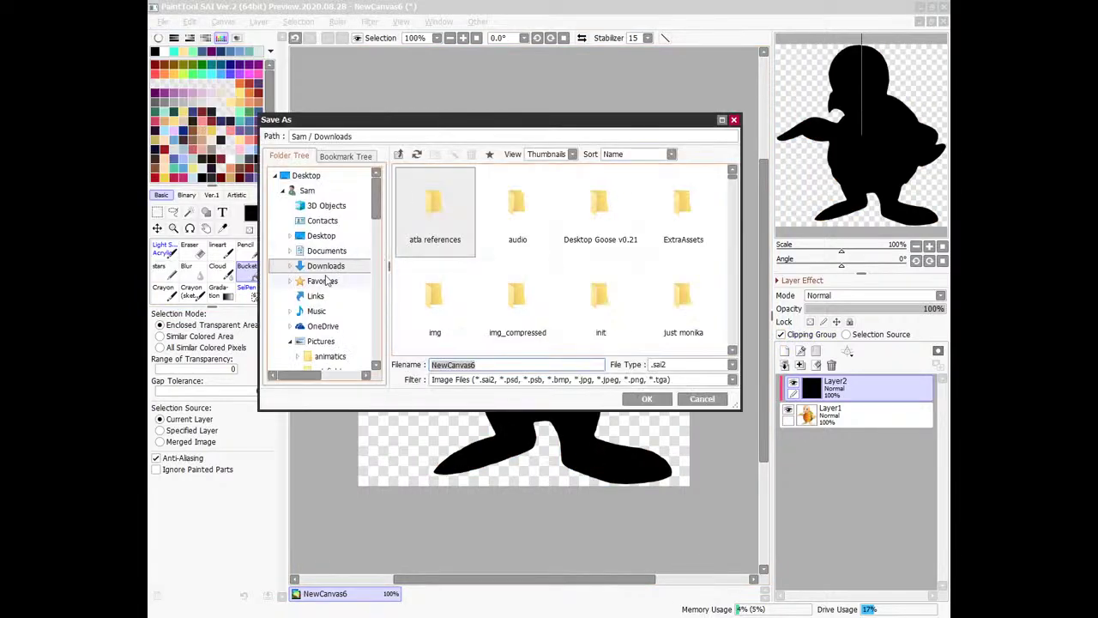
pyautogui.write('tocky 1')
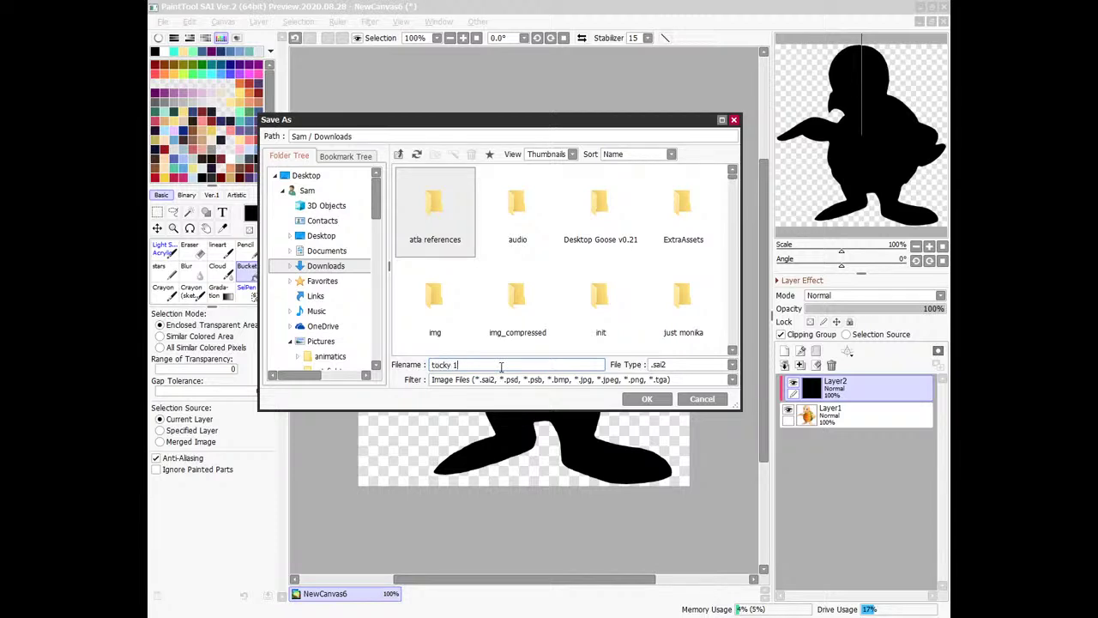
pyautogui.click(686, 365)
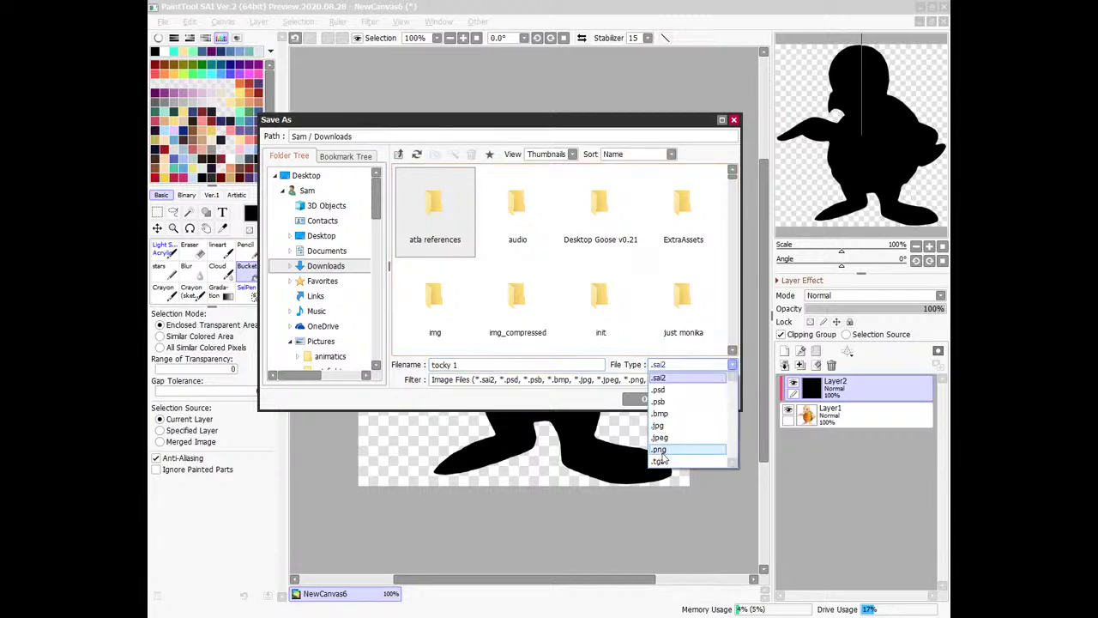
pyautogui.click(661, 450)
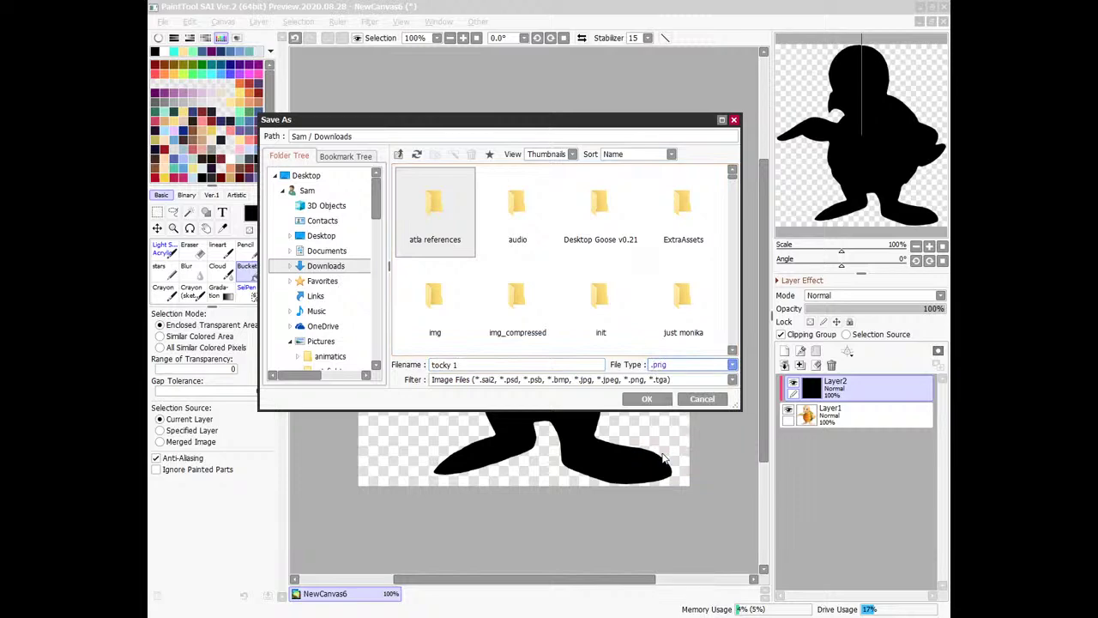
pyautogui.click(629, 401)
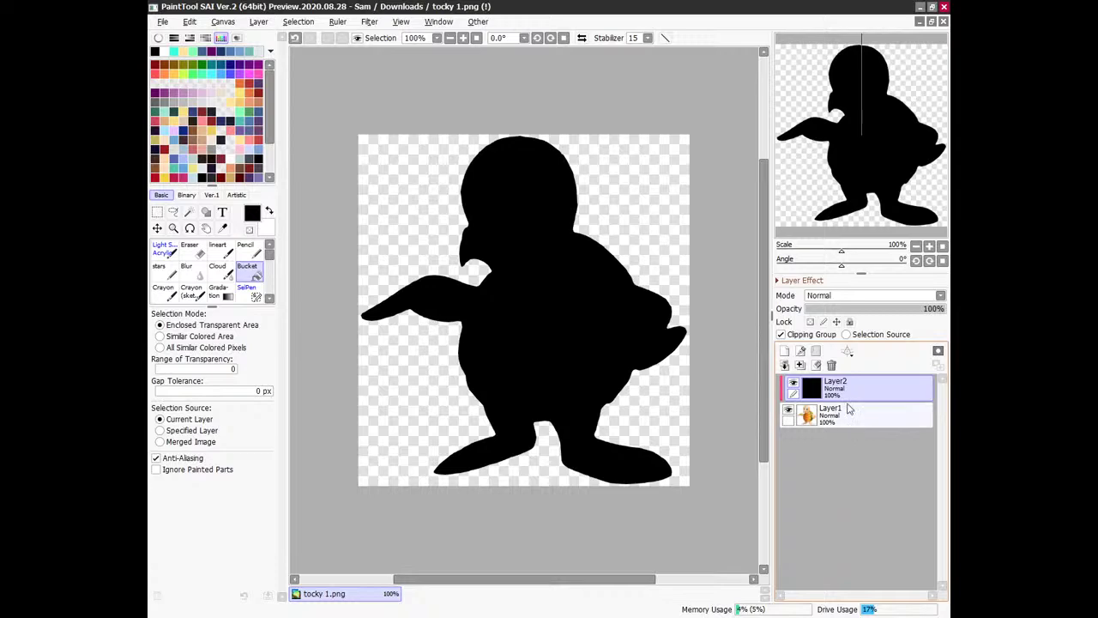
# Delete the black layer and save the colored turtle as a separate .png named "tocky 2".
pyautogui.click(831, 365)
pyautogui.click(162, 22)
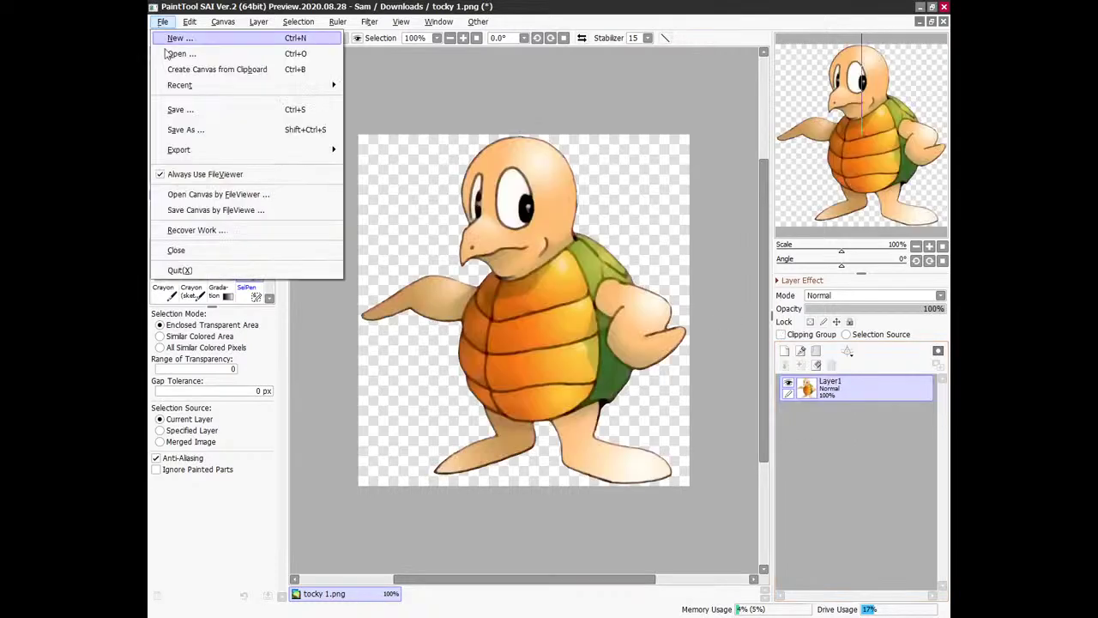
pyautogui.click(185, 129)
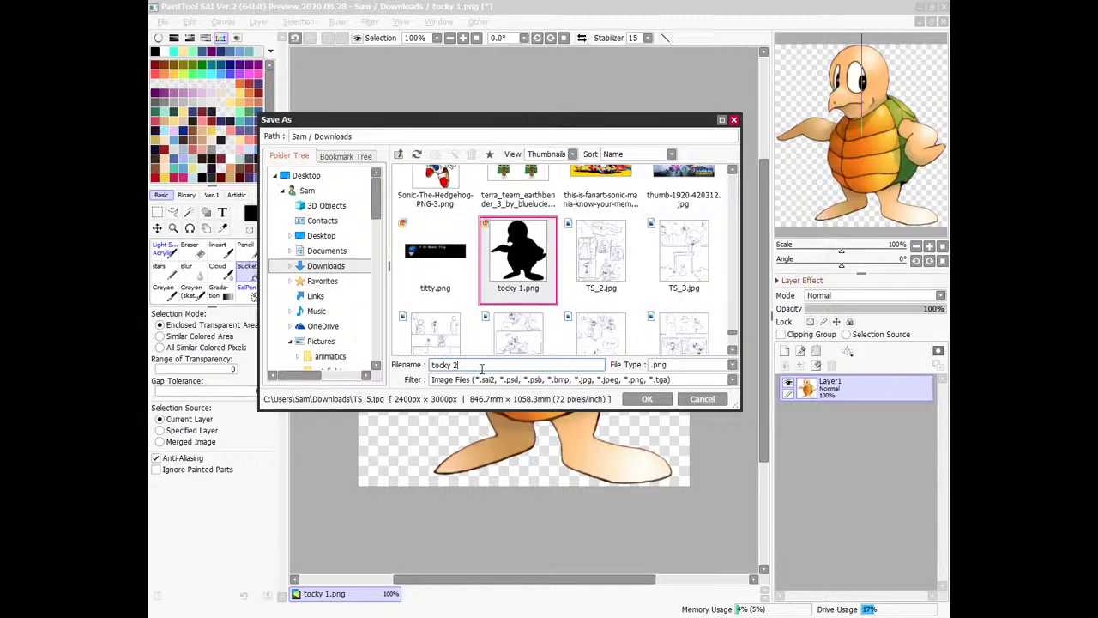
pyautogui.write('2')
pyautogui.press('Return')
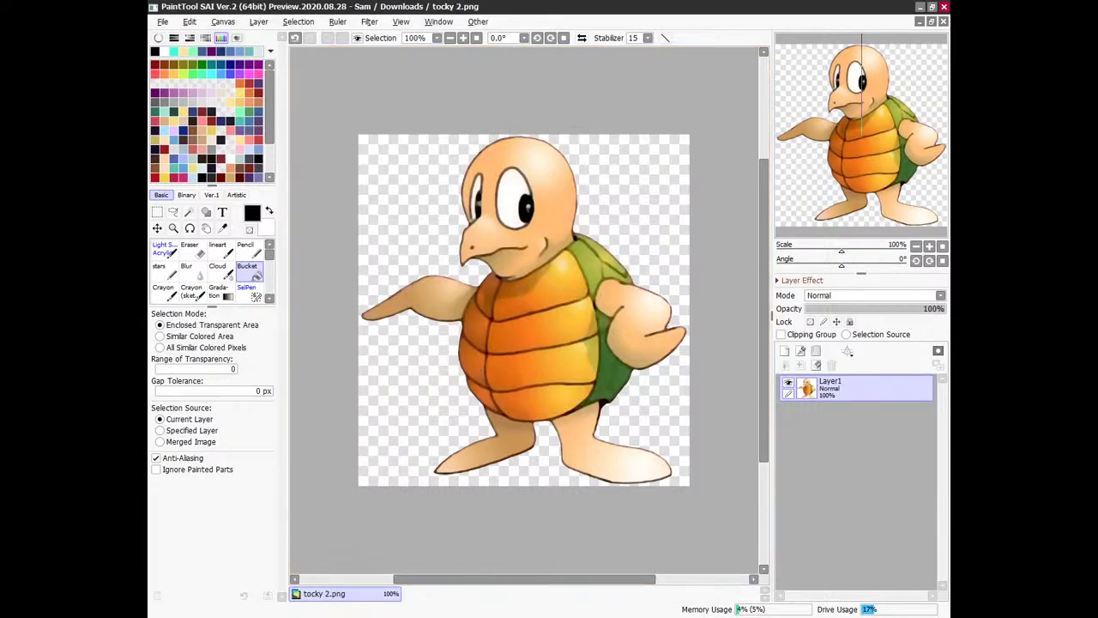
# Return to the presentation, insert "tocky 1" from the computer on the first "18. Was???" slide, and position it above the answers.
pyautogui.click(403, 557)
pyautogui.click(384, 11)
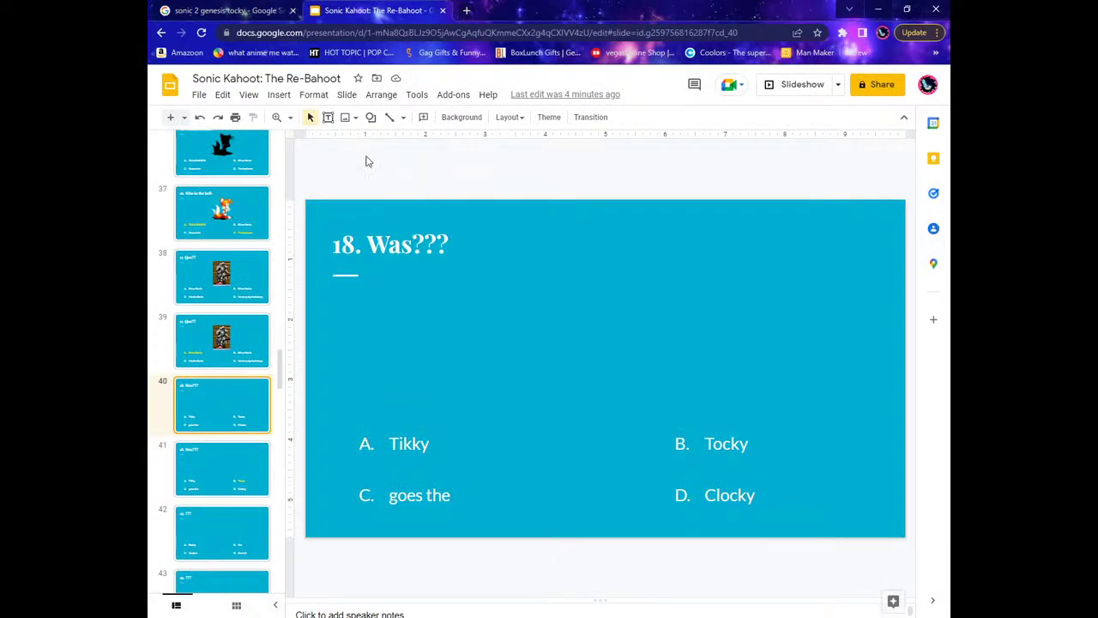
pyautogui.click(279, 94)
pyautogui.moveTo(296, 115)
pyautogui.click(421, 121)
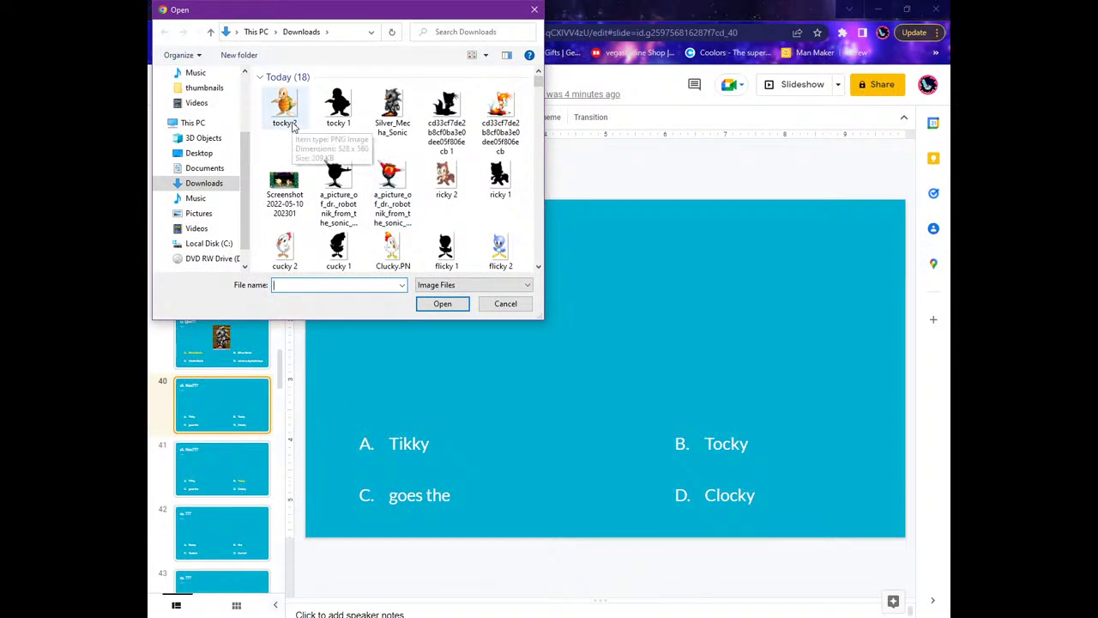
pyautogui.doubleClick(337, 120)
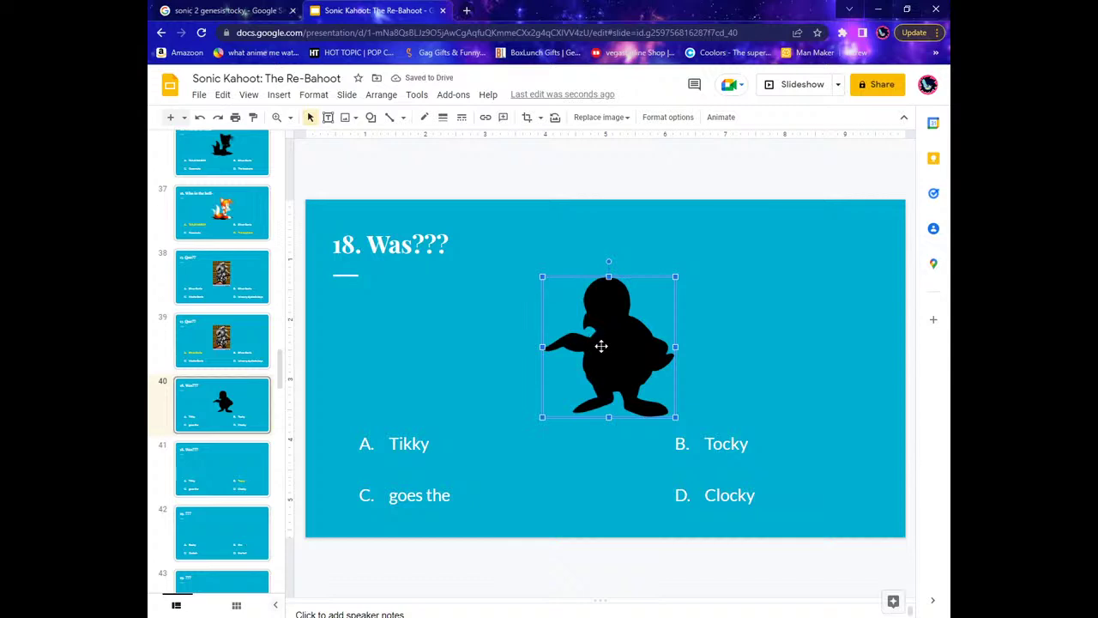
pyautogui.moveTo(608, 358); pyautogui.dragTo(598, 364)
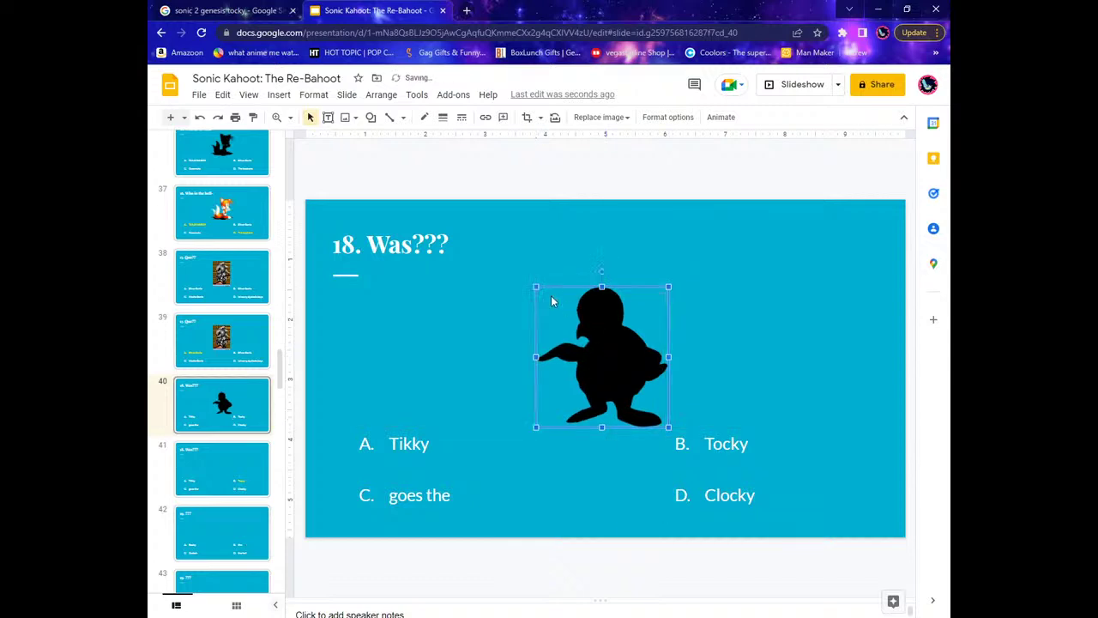
# Enlarge the turtle silhouette on the first "18. Was???" slide and recenter it above the answers.
pyautogui.moveTo(536, 286); pyautogui.dragTo(517, 267)
pyautogui.click(541, 174)
pyautogui.click(603, 397)
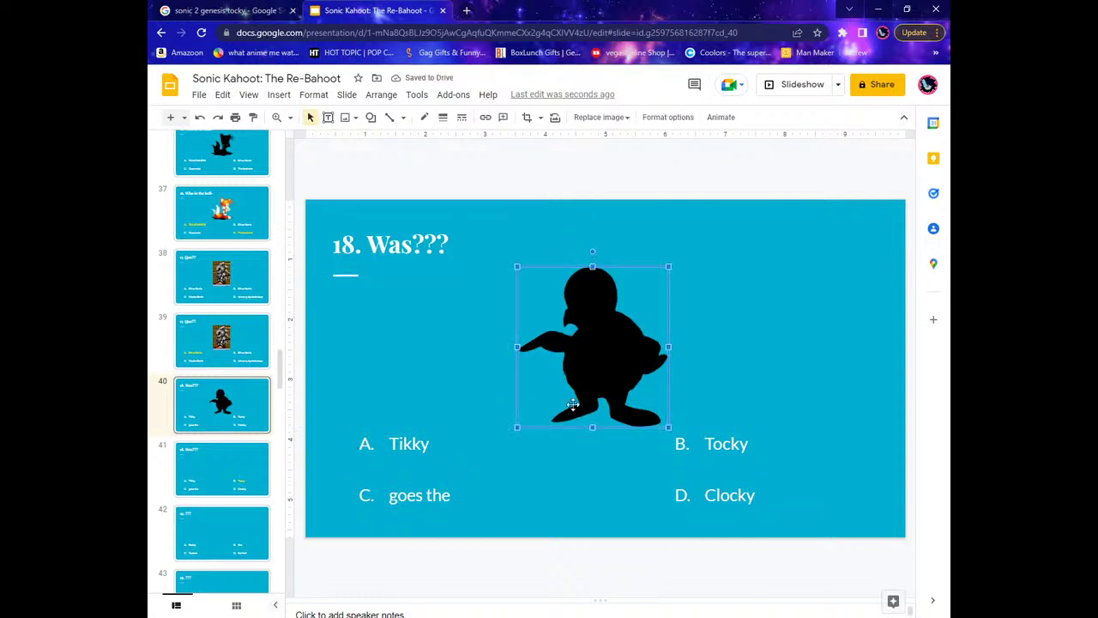
pyautogui.moveTo(588, 368); pyautogui.dragTo(601, 378)
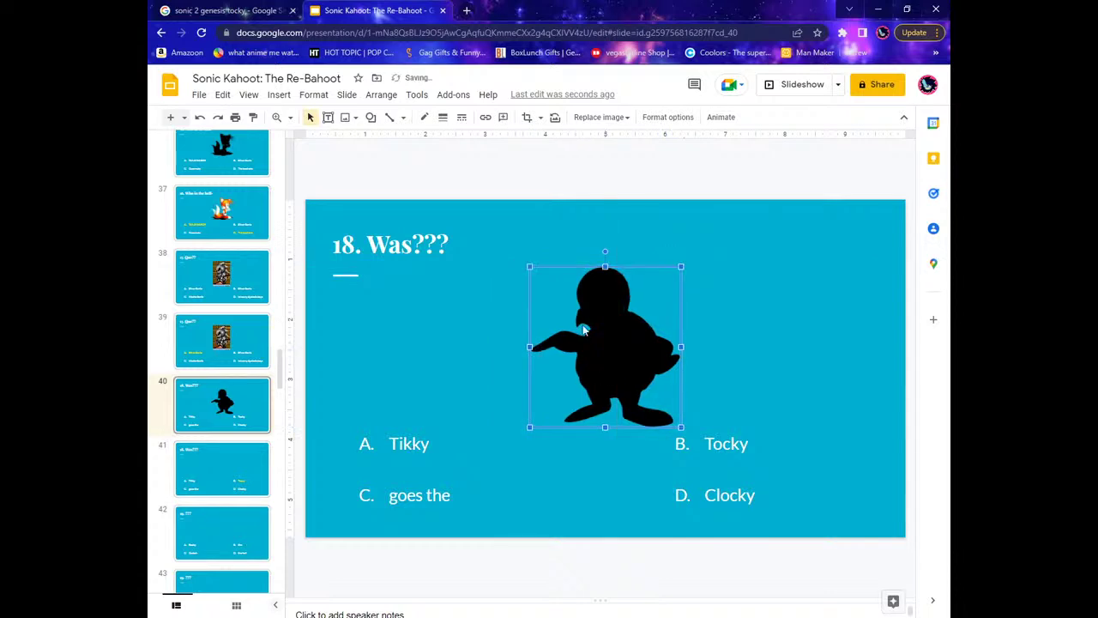
pyautogui.click(631, 190)
# Insert "tocky 2" from the computer on the second "18. Was???" slide, enlarge it and center it above the answers.
pyautogui.click(221, 446)
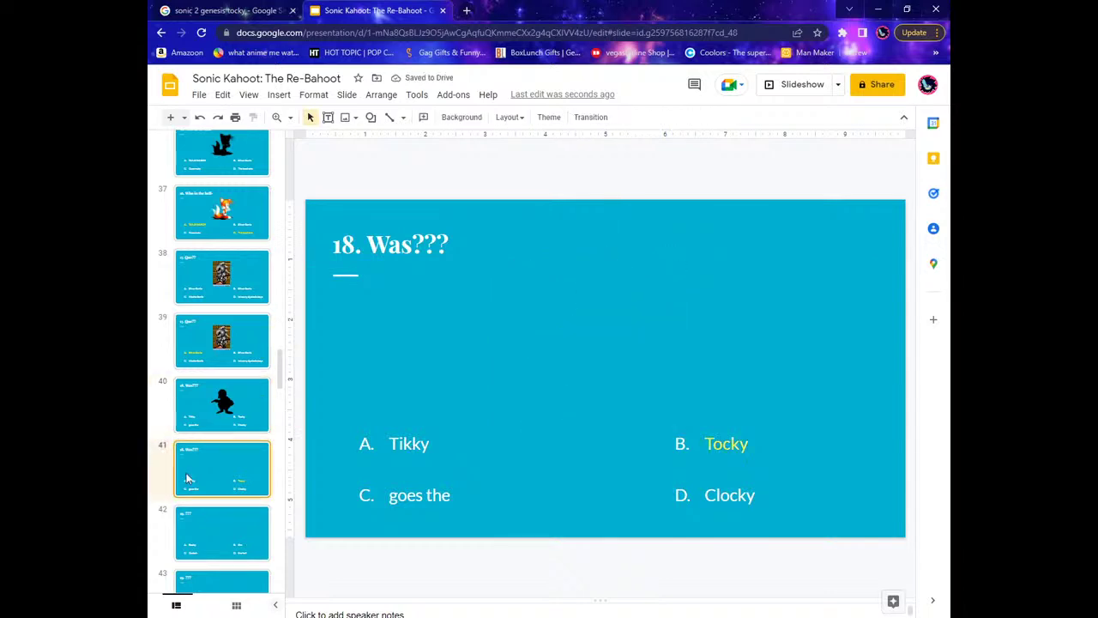
pyautogui.click(279, 95)
pyautogui.moveTo(360, 116)
pyautogui.click(435, 120)
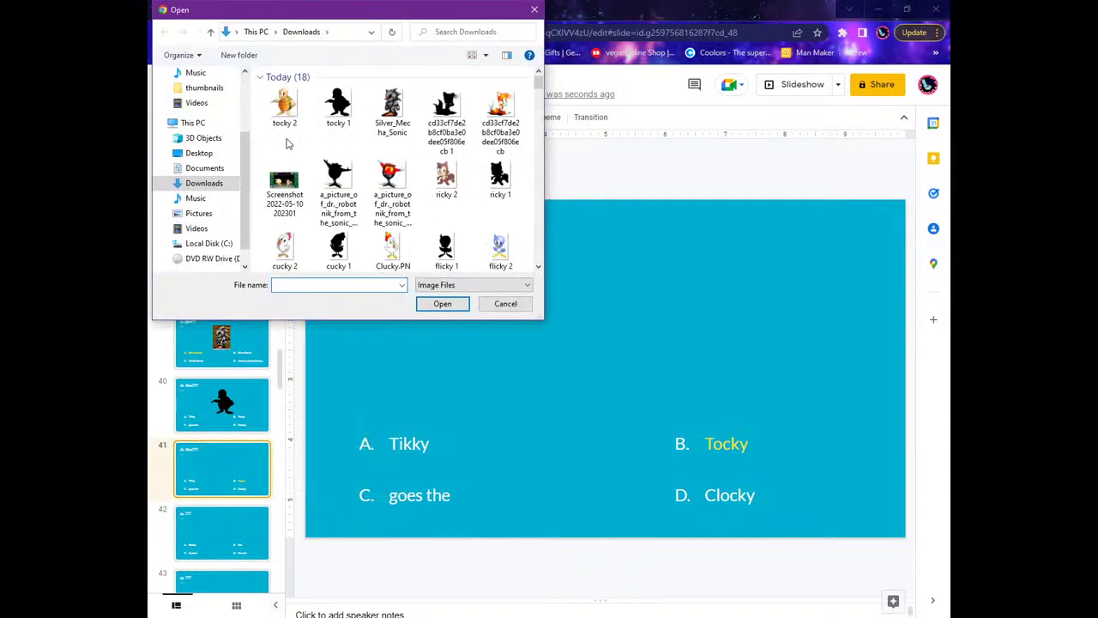
pyautogui.doubleClick(283, 108)
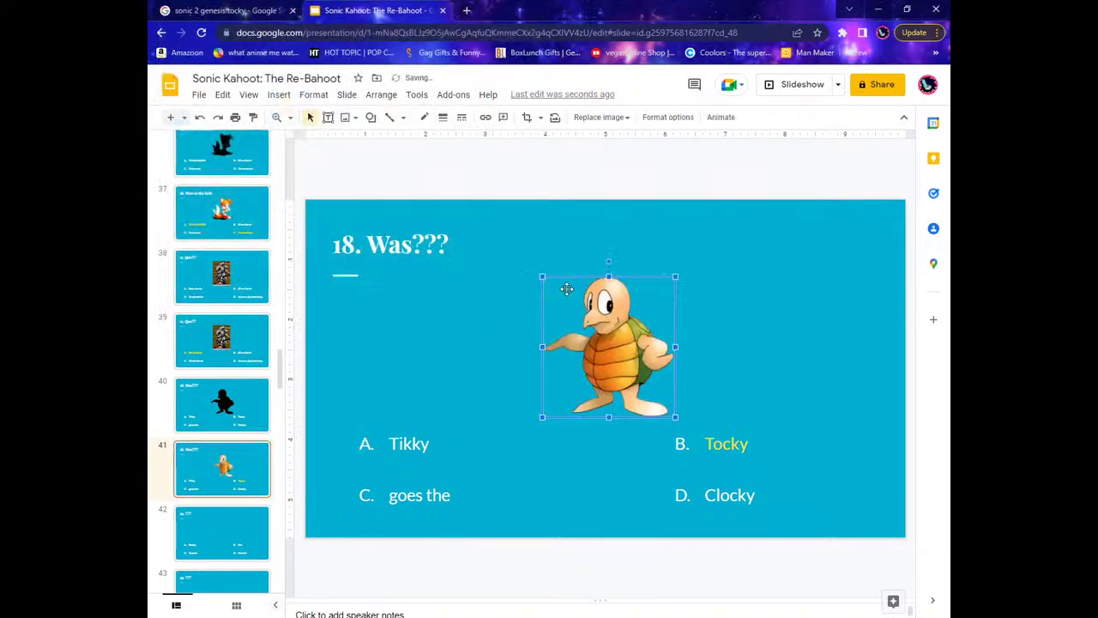
pyautogui.moveTo(520, 260); pyautogui.dragTo(515, 248)
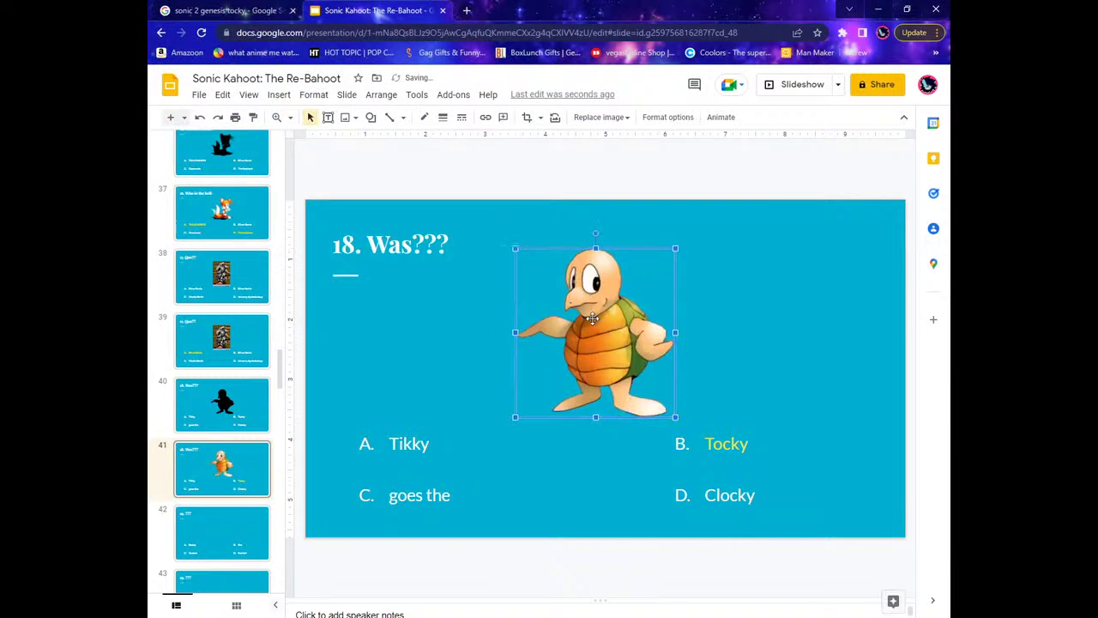
pyautogui.moveTo(595, 330); pyautogui.dragTo(605, 342)
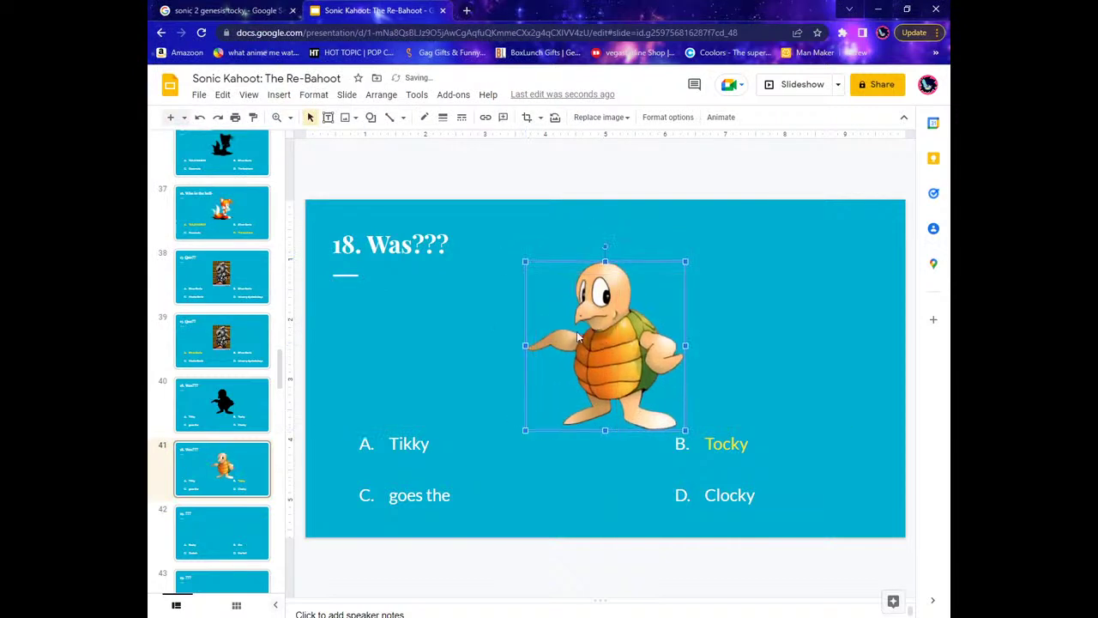
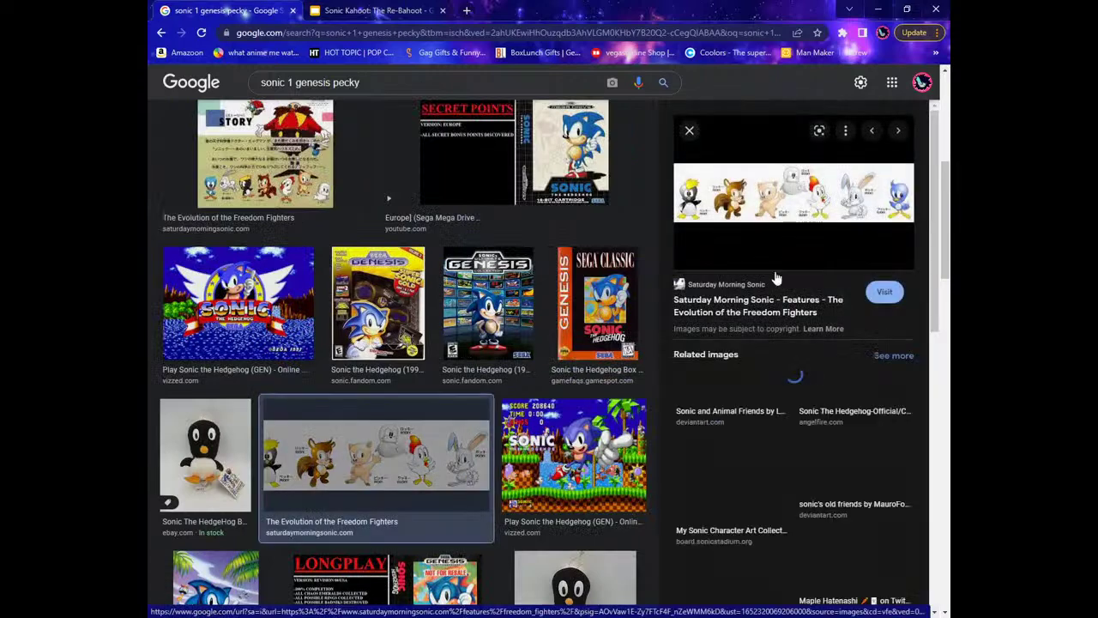
# Copy the Saturday Morning Sonic image of the seven animal friends and switch to PaintTool SAI.
pyautogui.rightClick(766, 193)
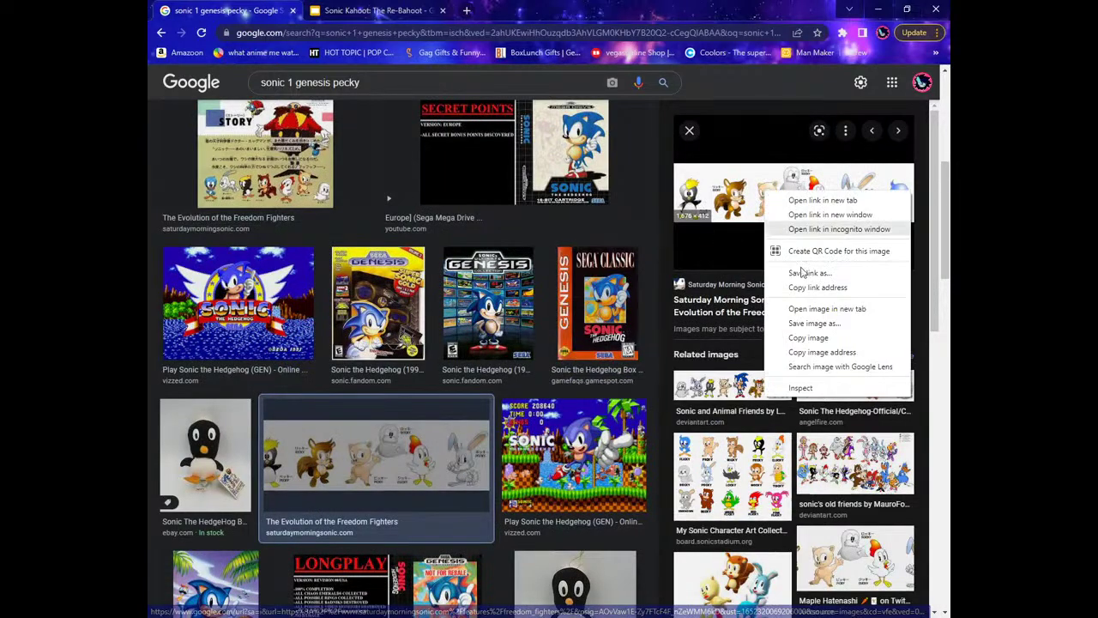
pyautogui.click(811, 337)
pyautogui.hotkey('alt', 'Tab')
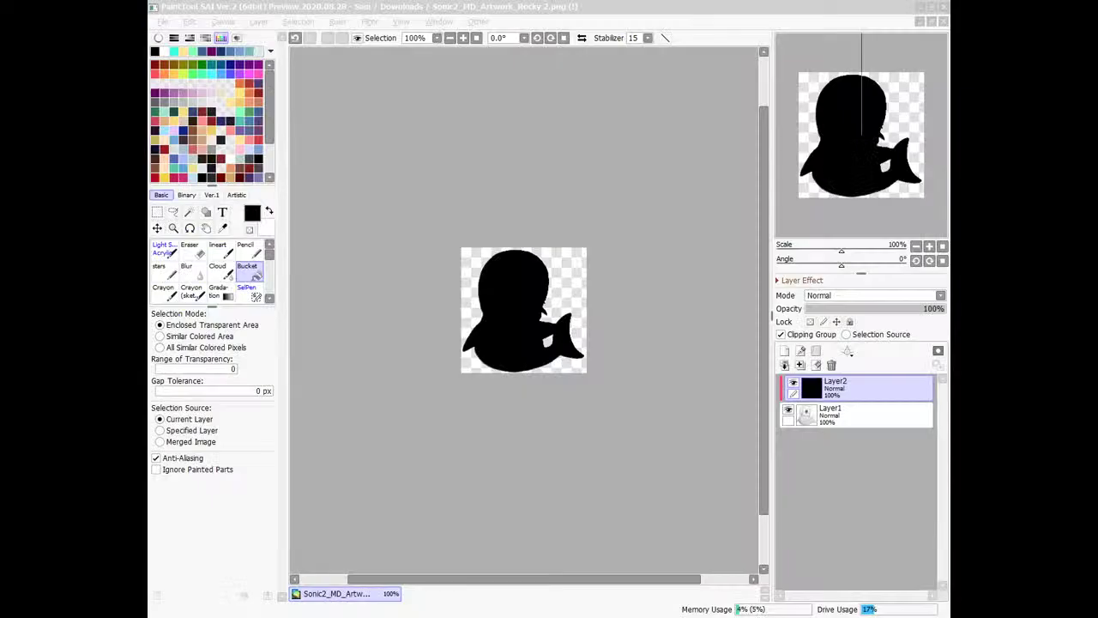
# Close the Rocky silhouette canvas without saving and create a new canvas from the copied image.
pyautogui.click(944, 22)
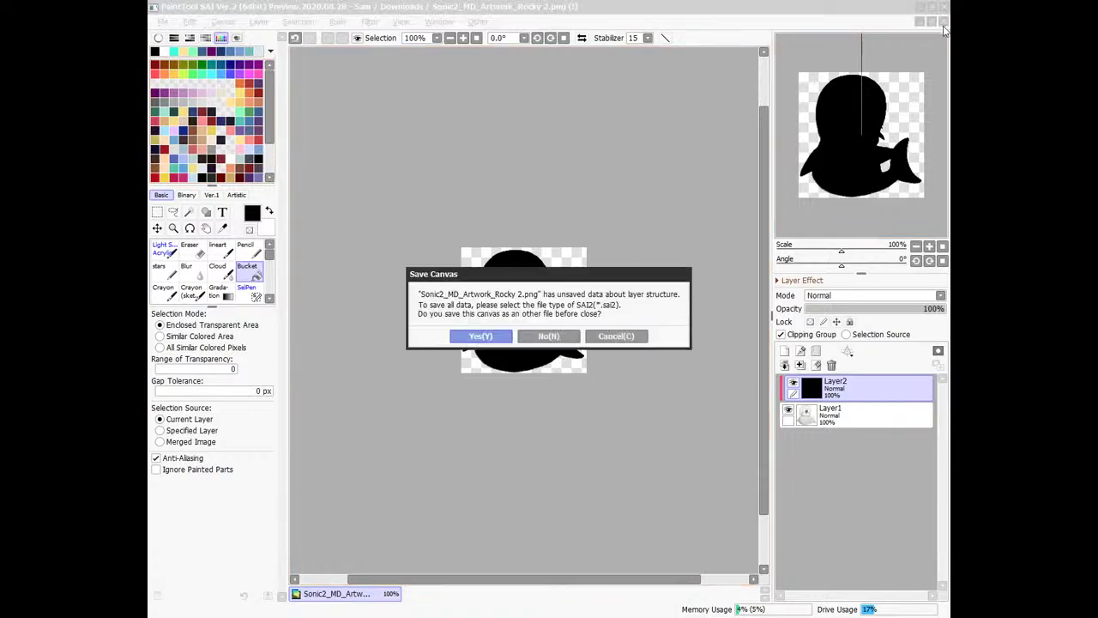
pyautogui.click(557, 341)
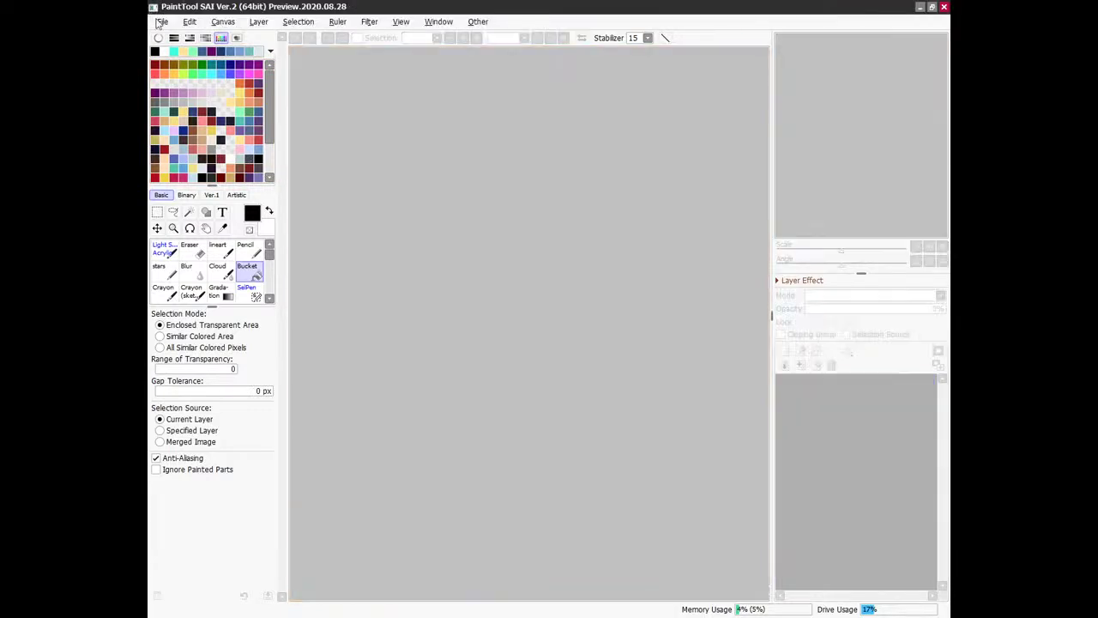
pyautogui.click(162, 21)
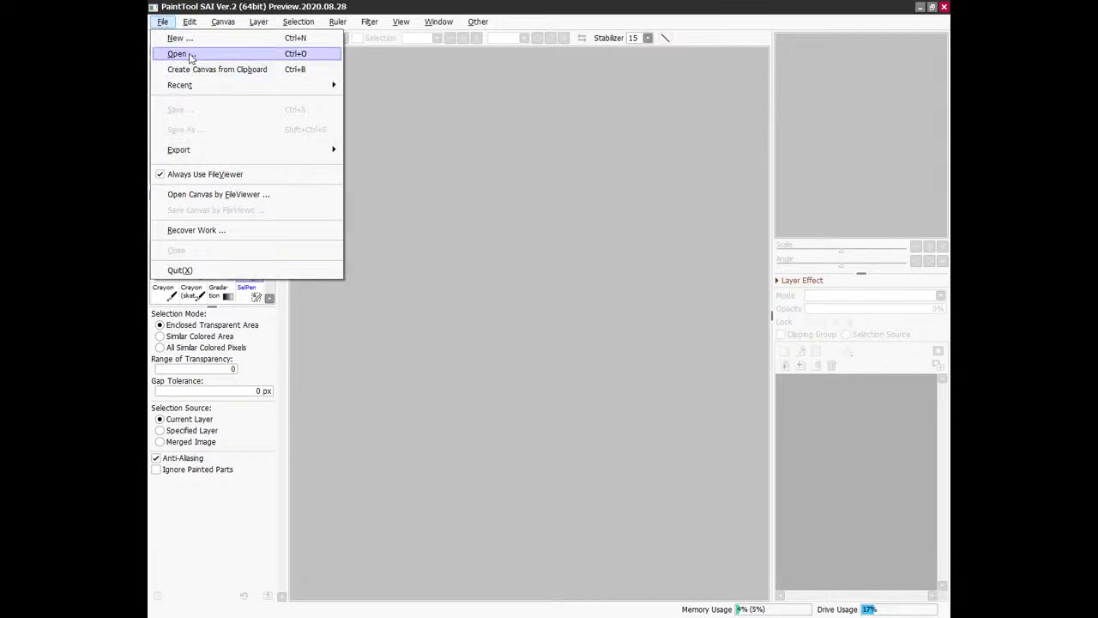
pyautogui.click(217, 69)
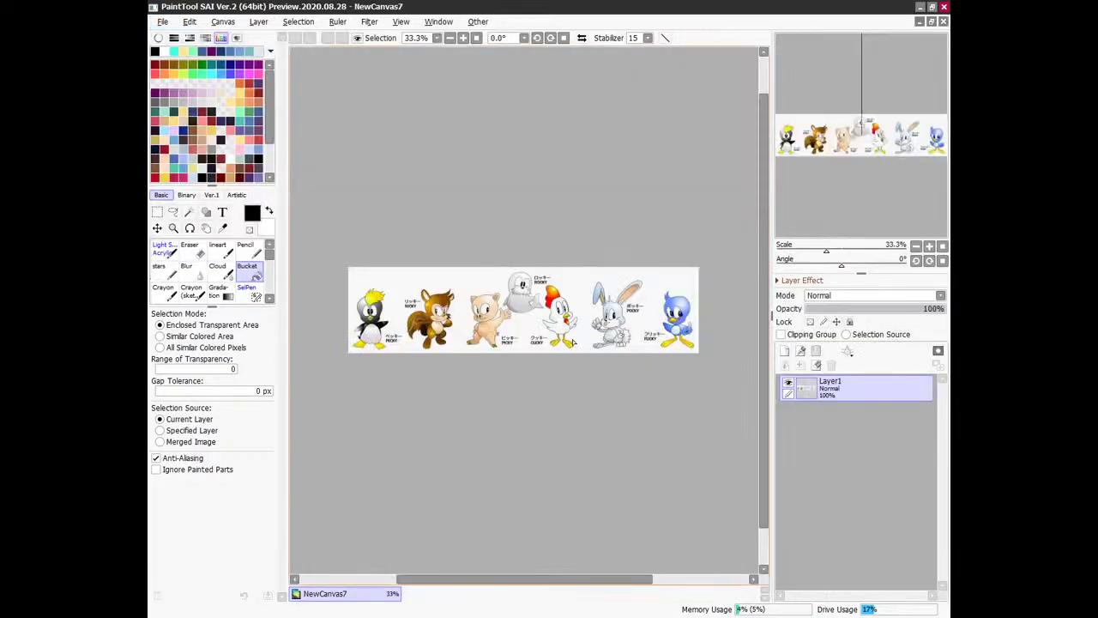
# Crop the canvas to a rectangular selection around the penguin Pecky.
pyautogui.scroll(3, 523, 309)
pyautogui.scroll(6, 411, 334)
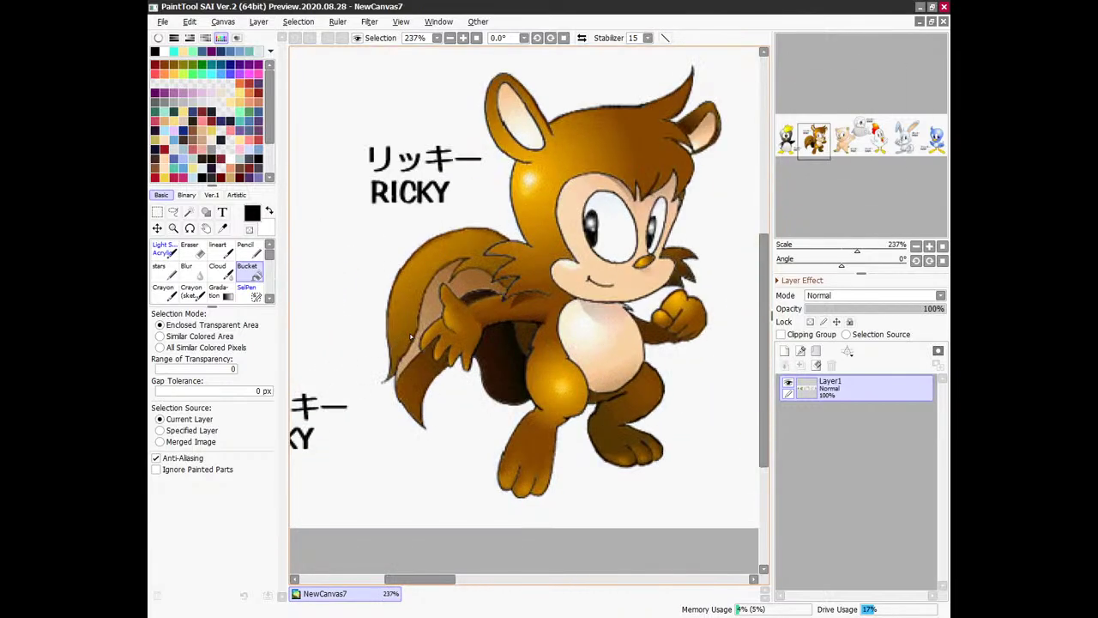
pyautogui.scroll(-9, 470, 52)
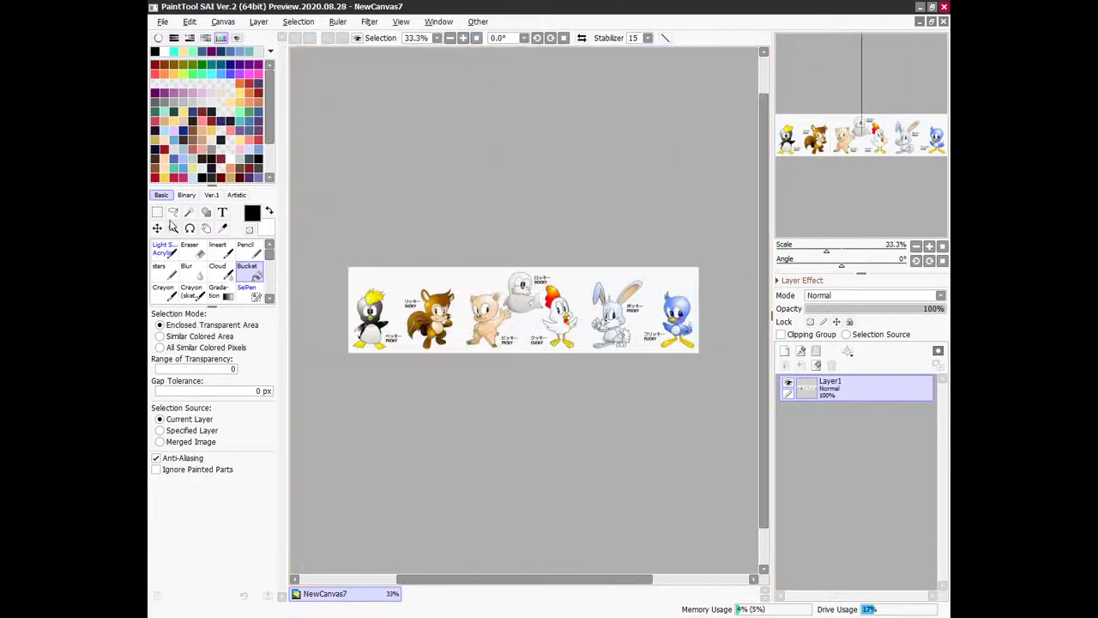
pyautogui.click(157, 212)
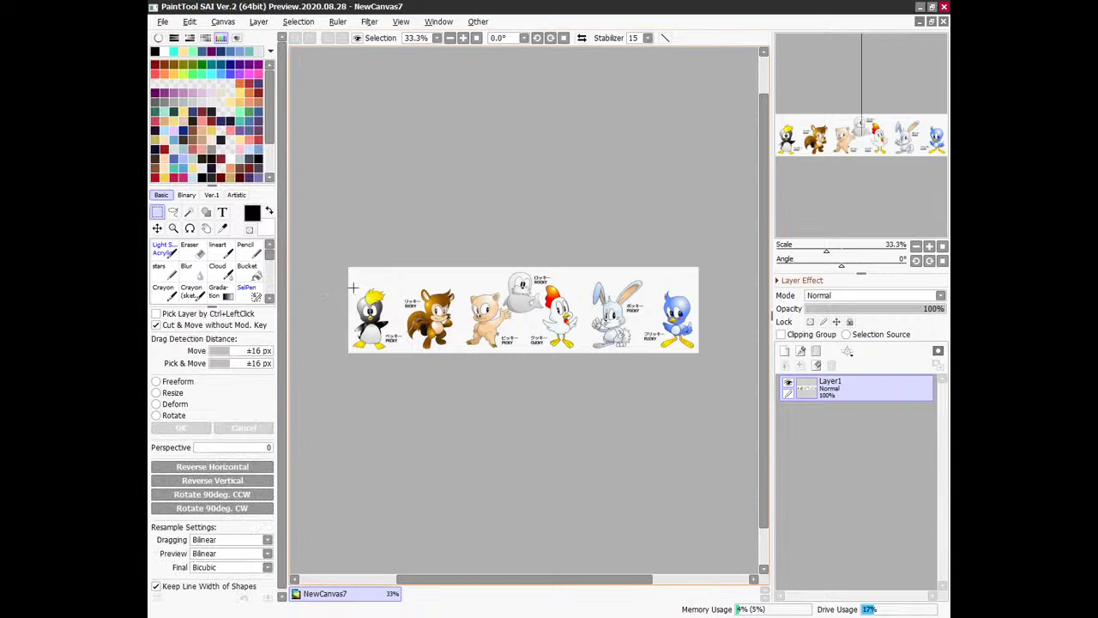
pyautogui.moveTo(352, 288); pyautogui.dragTo(394, 364)
pyautogui.click(223, 22)
pyautogui.click(257, 76)
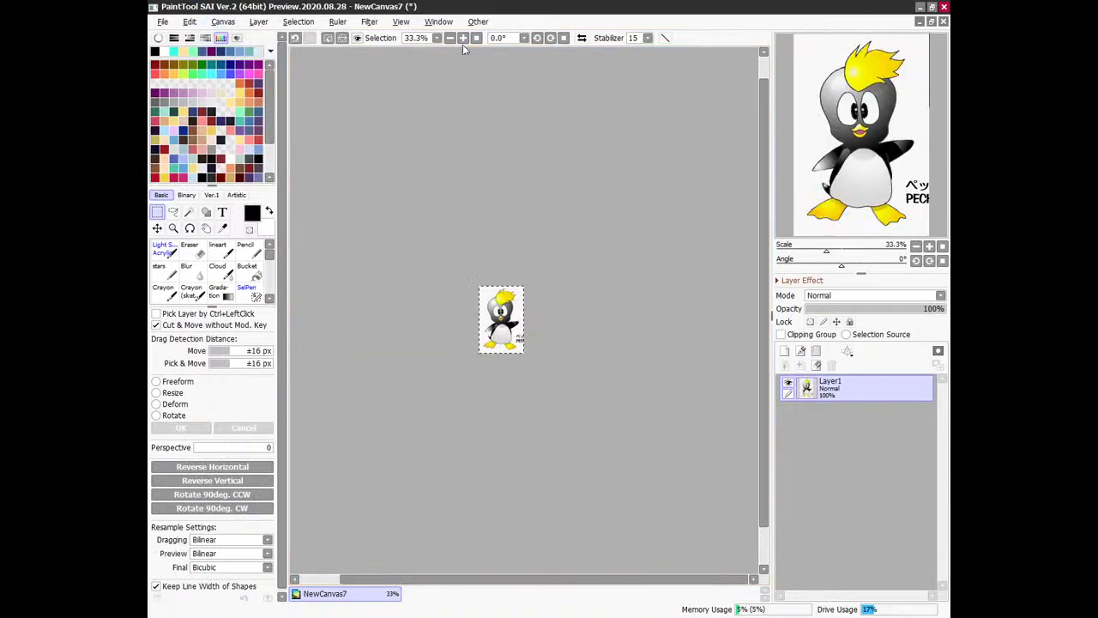
# Clear the crop selection and select the cut-off name caption beside the penguin's foot with a rectangle.
pyautogui.scroll(3, 468, 47)
pyautogui.scroll(1, 472, 47)
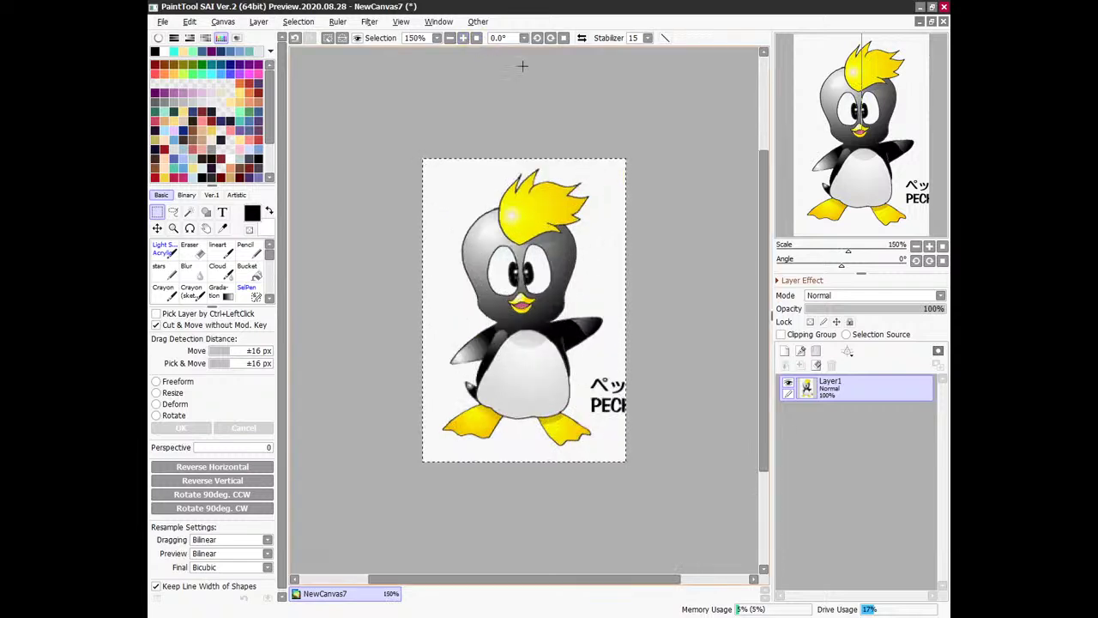
pyautogui.scroll(-1, 470, 43)
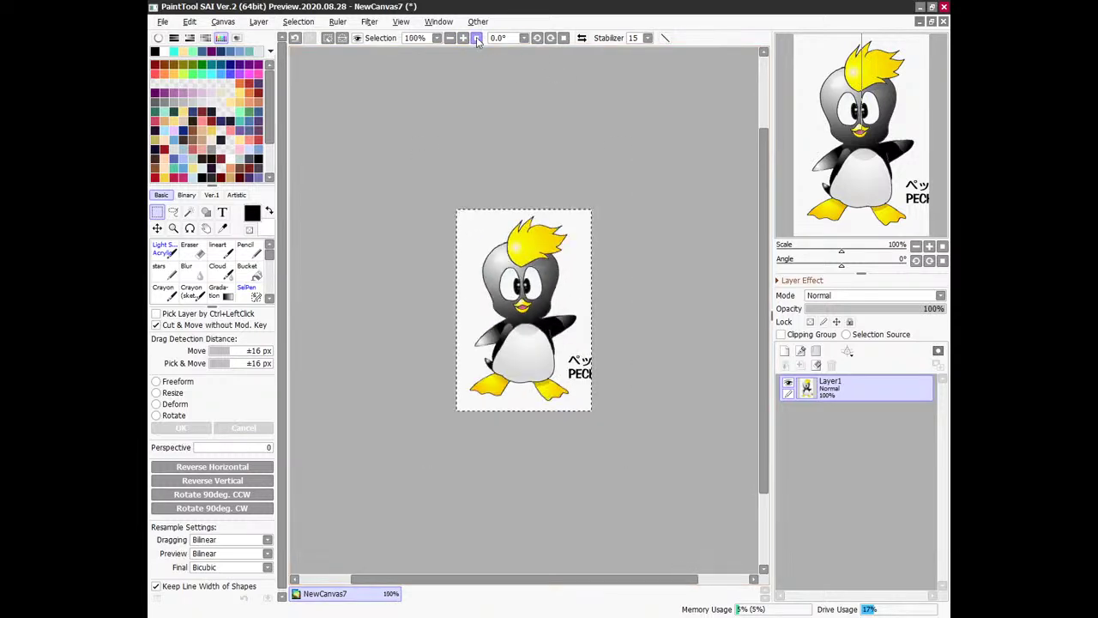
pyautogui.click(327, 39)
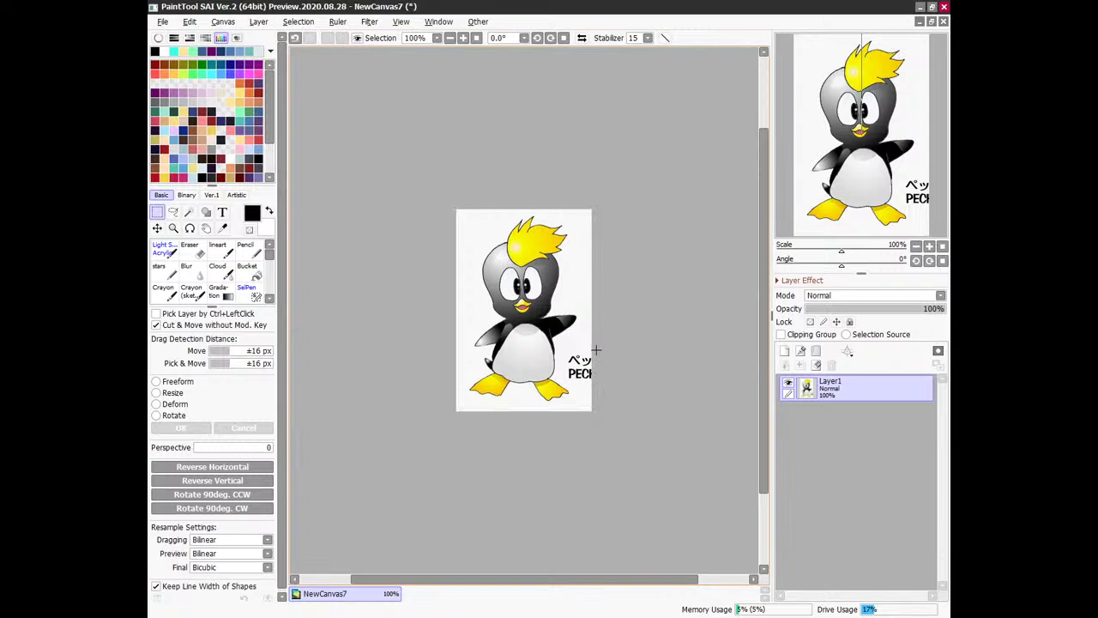
pyautogui.scroll(3, 584, 310)
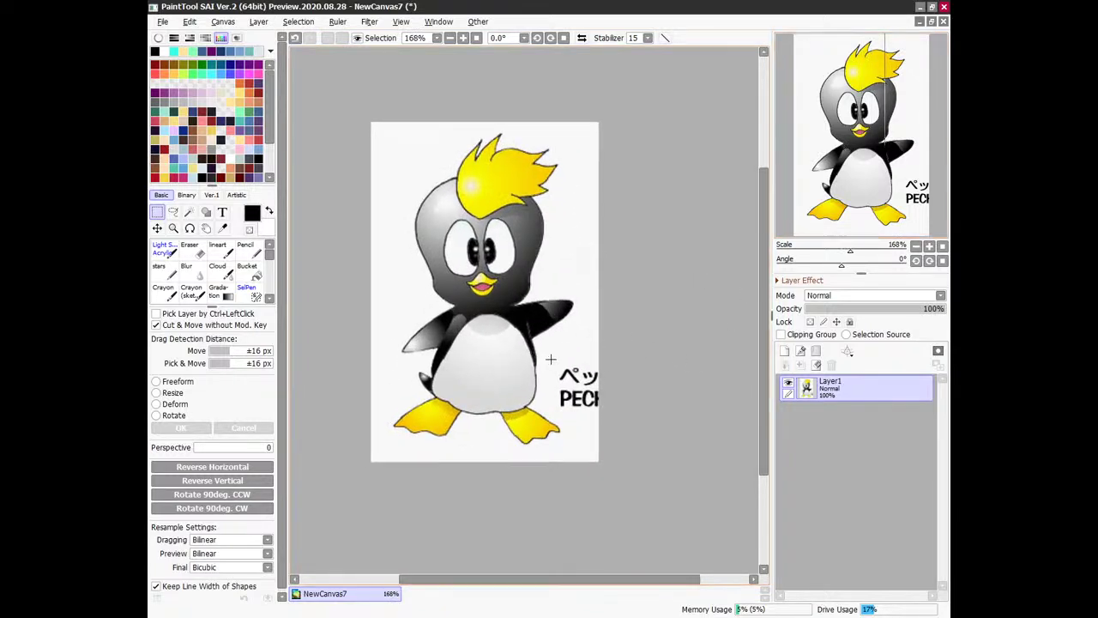
pyautogui.moveTo(551, 358)
pyautogui.mouseDown()
pyautogui.moveTo(574, 403)
pyautogui.moveTo(609, 415)
pyautogui.mouseUp()
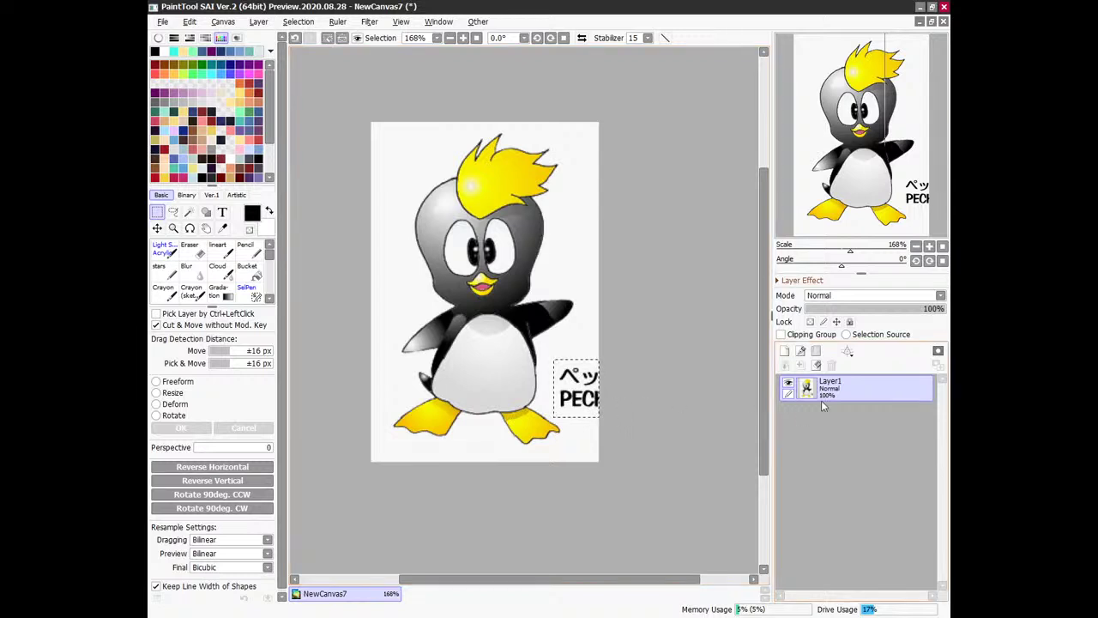
pyautogui.press('Delete')
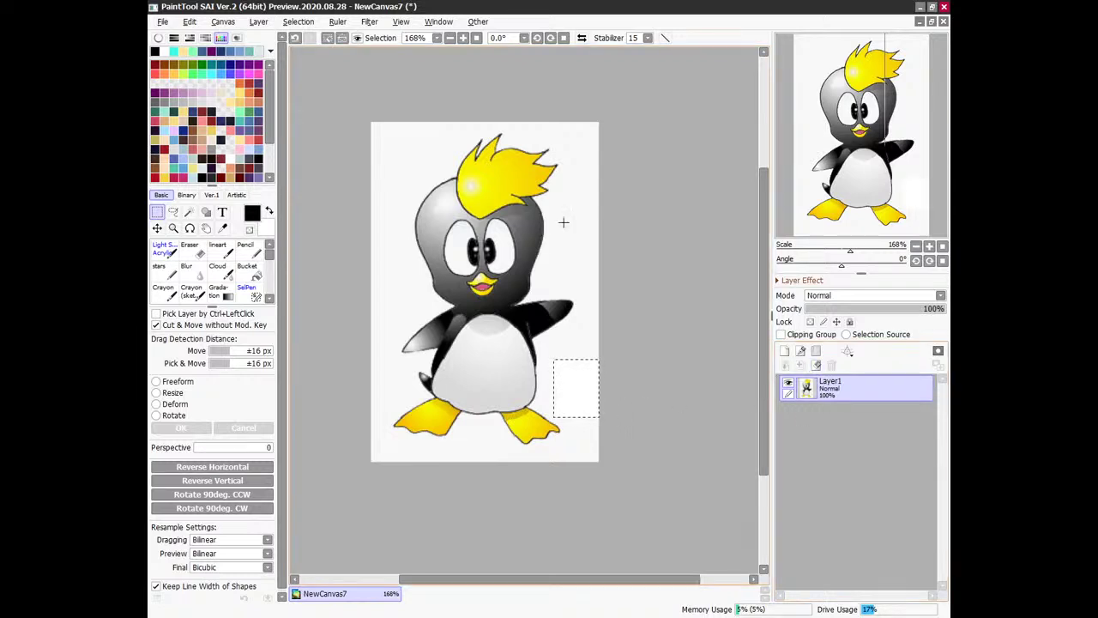
pyautogui.click(328, 37)
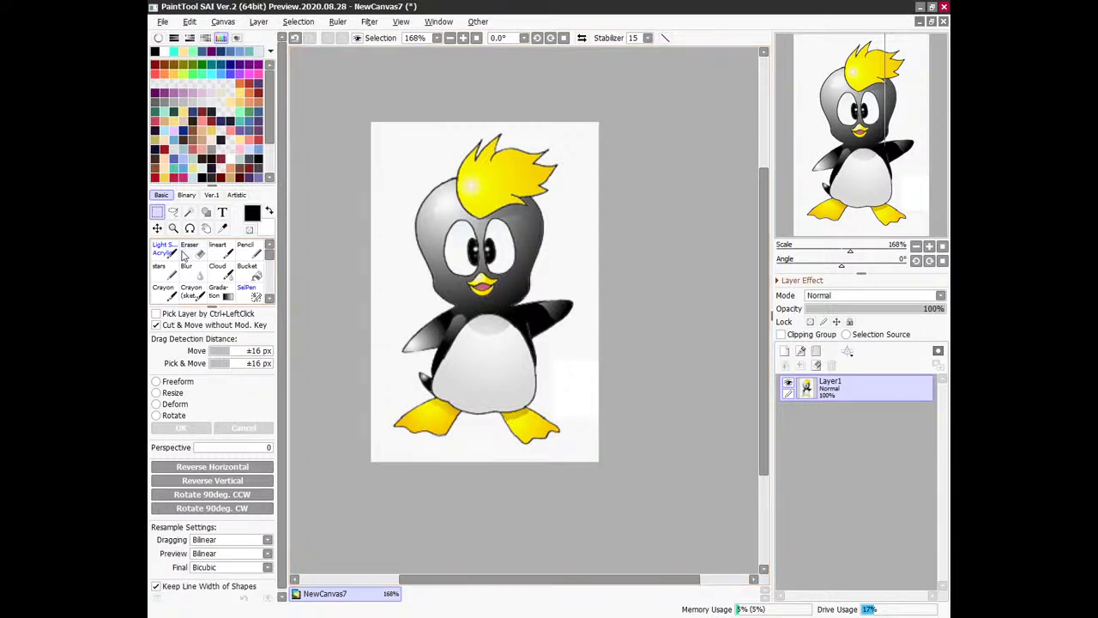
pyautogui.click(294, 37)
pyautogui.click(295, 37)
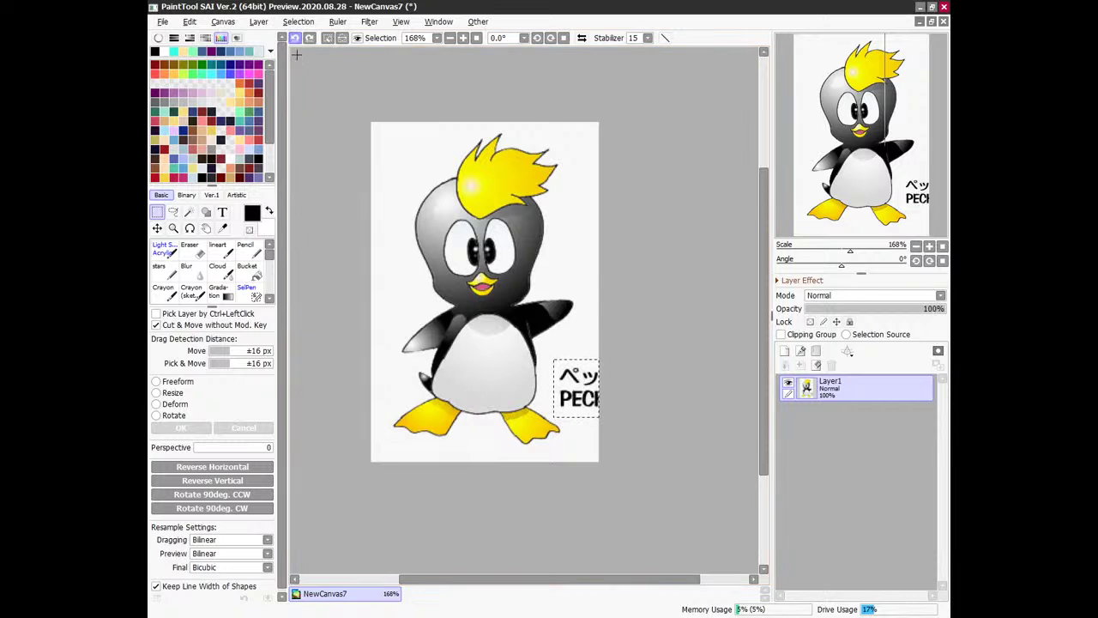
# Cover the selected caption with a bucket fill in the color sampled from the image background, and clear the selection.
pyautogui.click(222, 227)
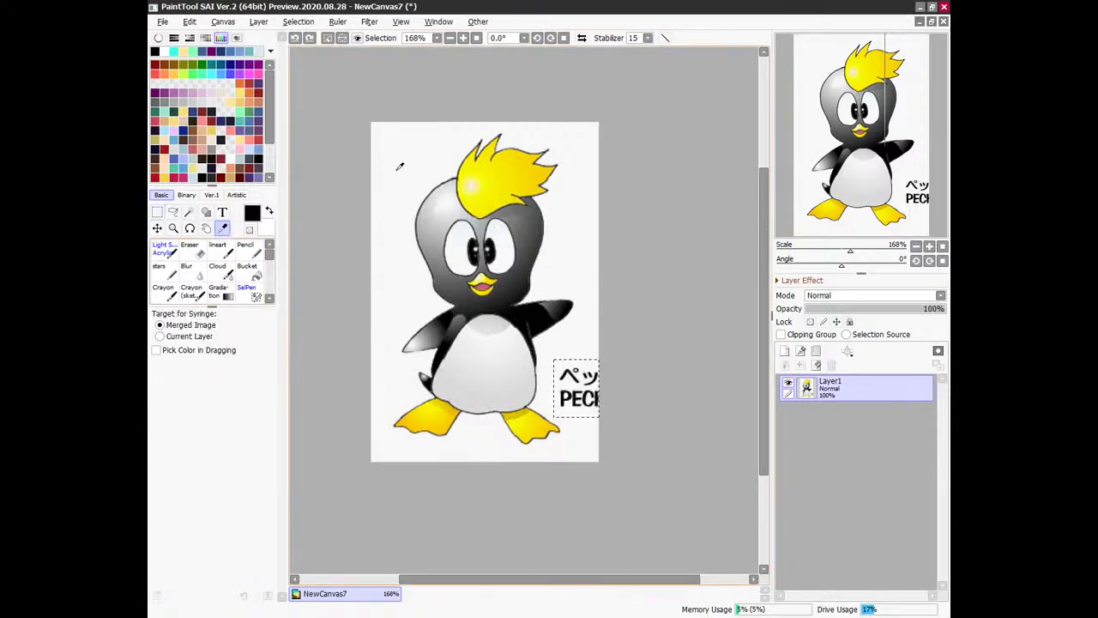
pyautogui.click(249, 269)
pyautogui.click(563, 370)
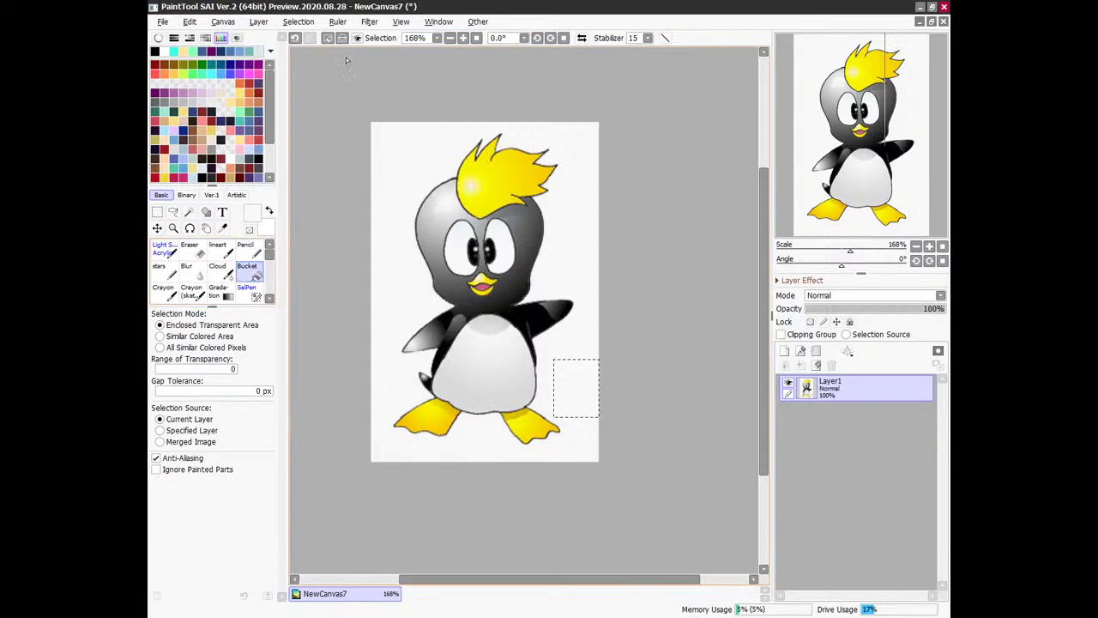
pyautogui.click(327, 38)
# Select the background around the penguin with the Magic Wand, reducing the similar color range to ±32 to keep the wing out.
pyautogui.click(189, 212)
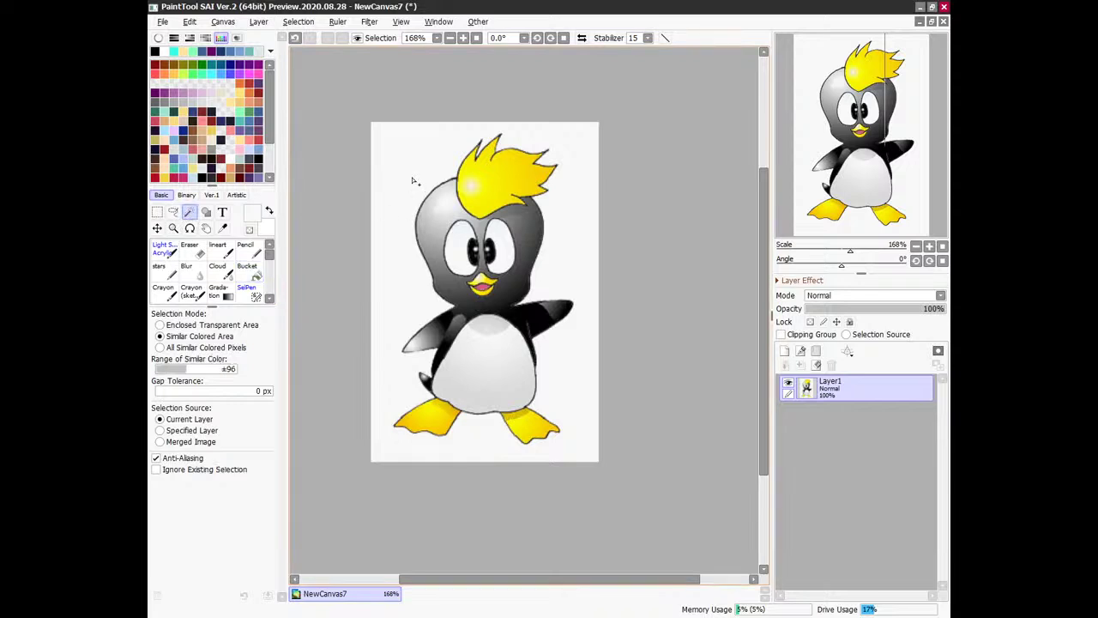
pyautogui.click(407, 170)
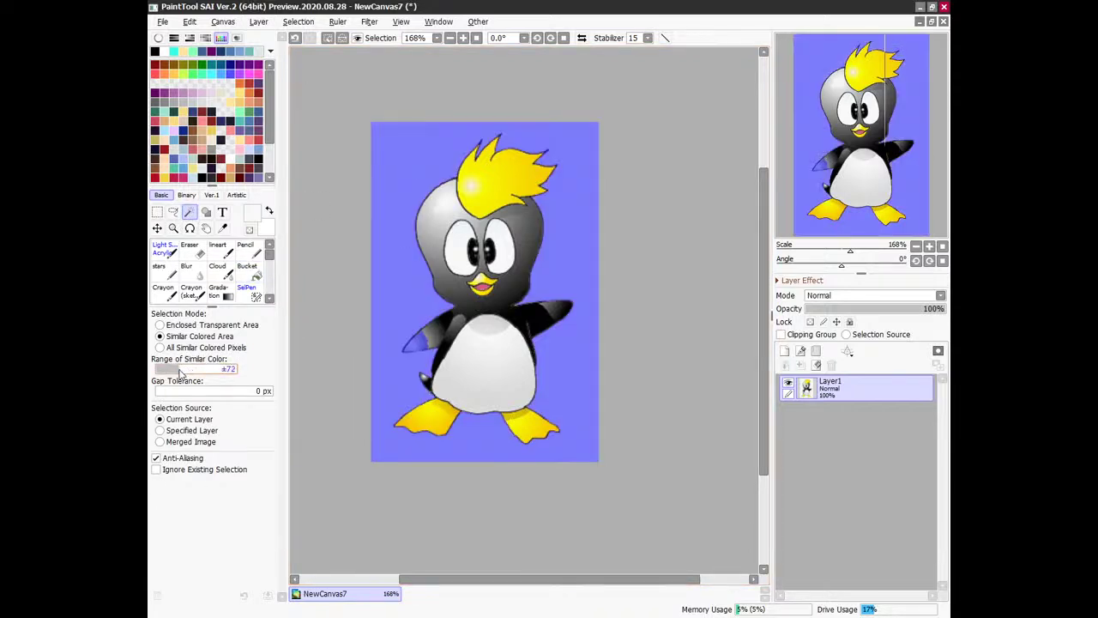
pyautogui.click(329, 39)
pyautogui.click(410, 169)
pyautogui.click(331, 38)
pyautogui.click(393, 147)
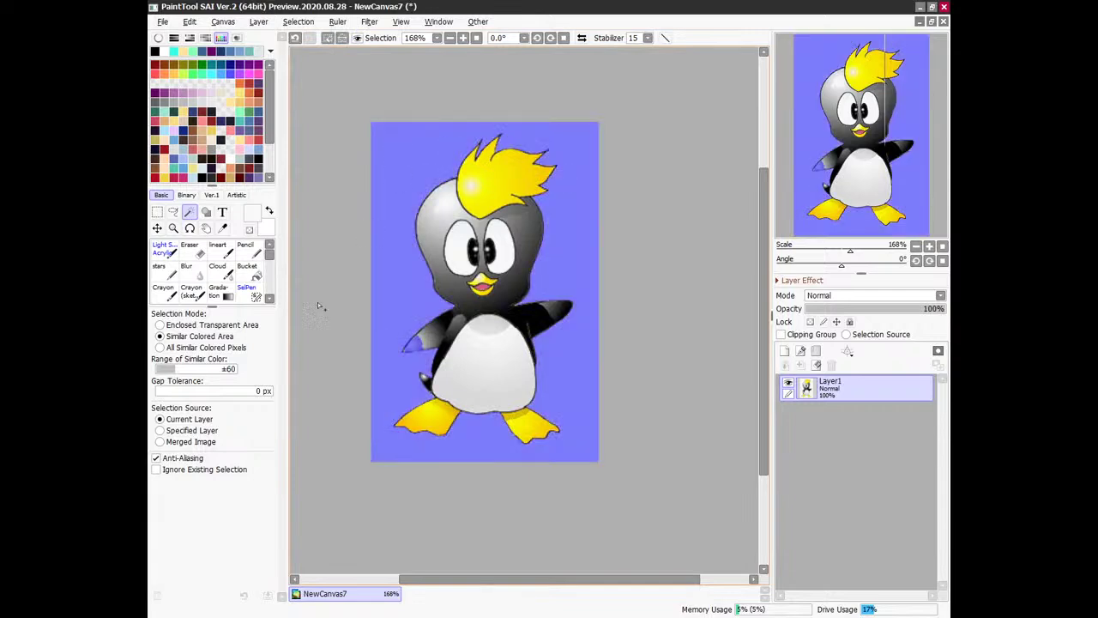
pyautogui.click(331, 38)
pyautogui.click(413, 176)
pyautogui.scroll(5, 485, 366)
pyautogui.scroll(-3, 524, 365)
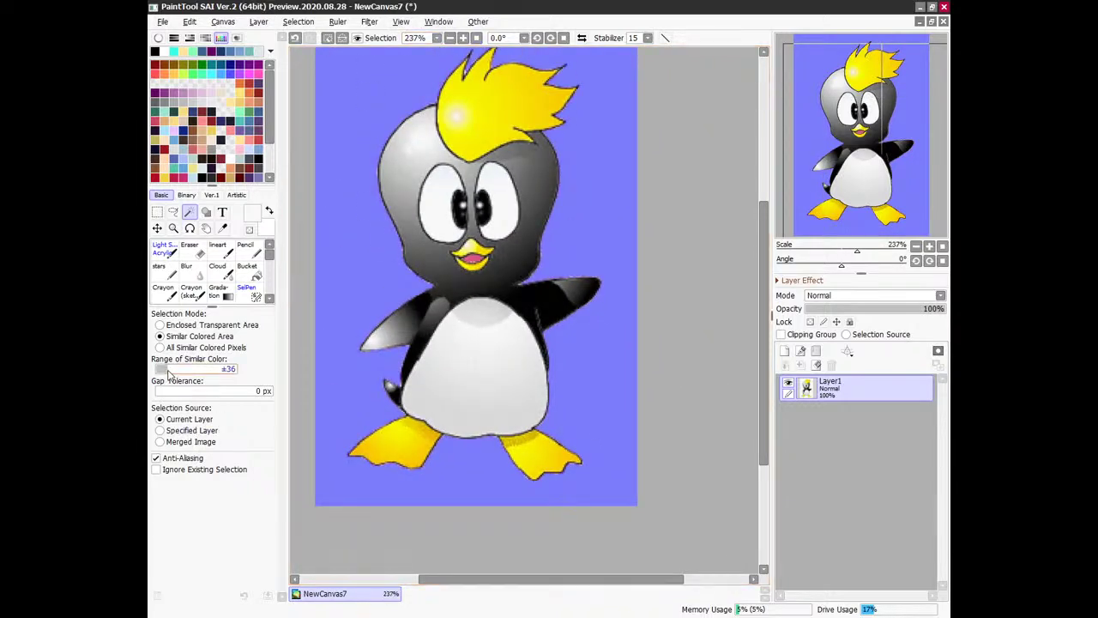
pyautogui.scroll(2, 171, 371)
pyautogui.click(332, 41)
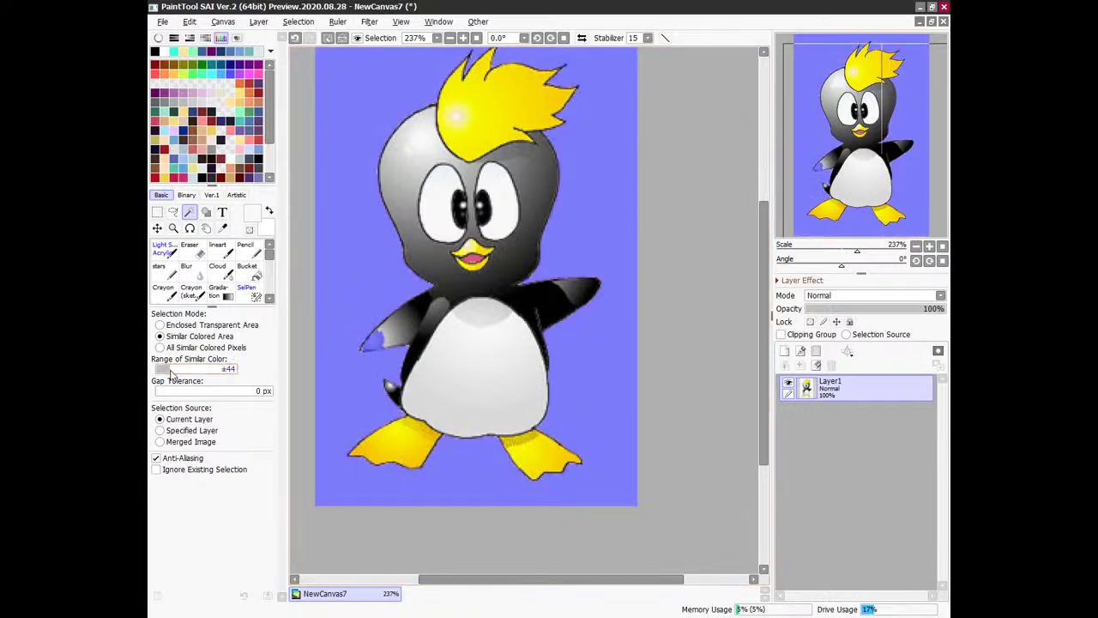
pyautogui.scroll(-1, 171, 370)
pyautogui.click(349, 85)
pyautogui.click(328, 38)
pyautogui.click(315, 190)
pyautogui.click(342, 38)
pyautogui.click(384, 180)
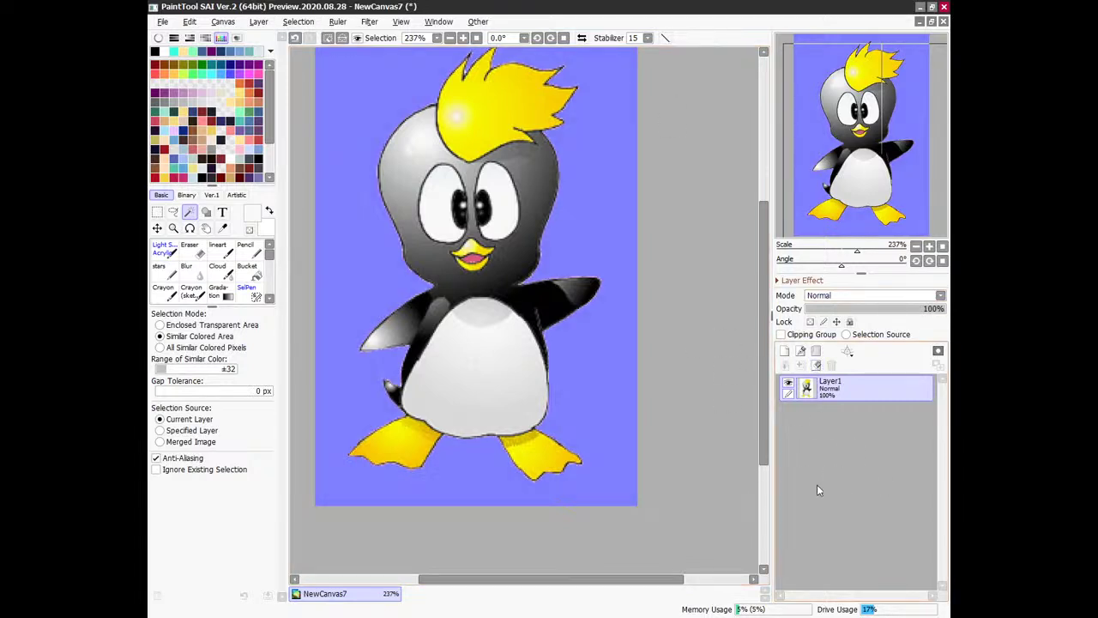
# Clear the background selection with a new layer added above the penguin, and display the canvas background as a transparent checkerboard.
pyautogui.click(786, 351)
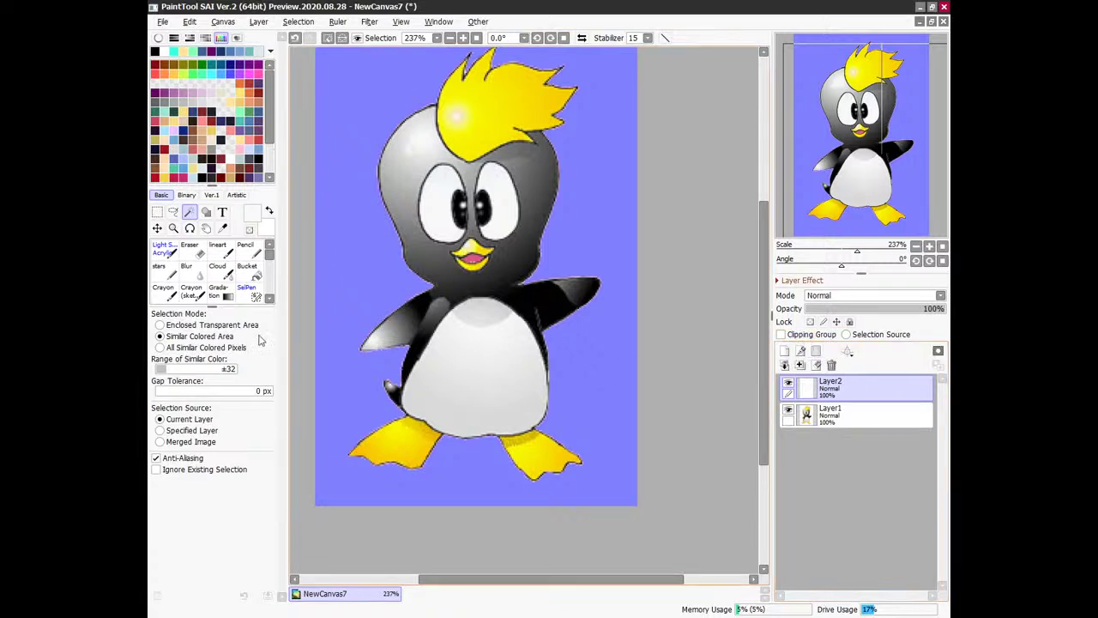
pyautogui.click(327, 37)
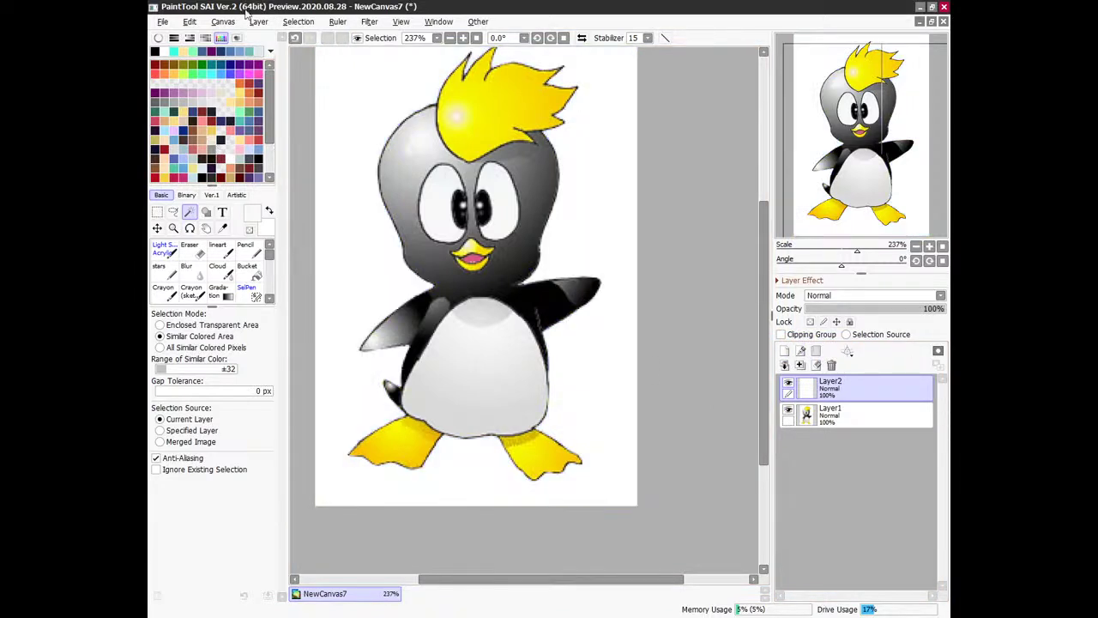
pyautogui.click(258, 21)
pyautogui.moveTo(223, 21)
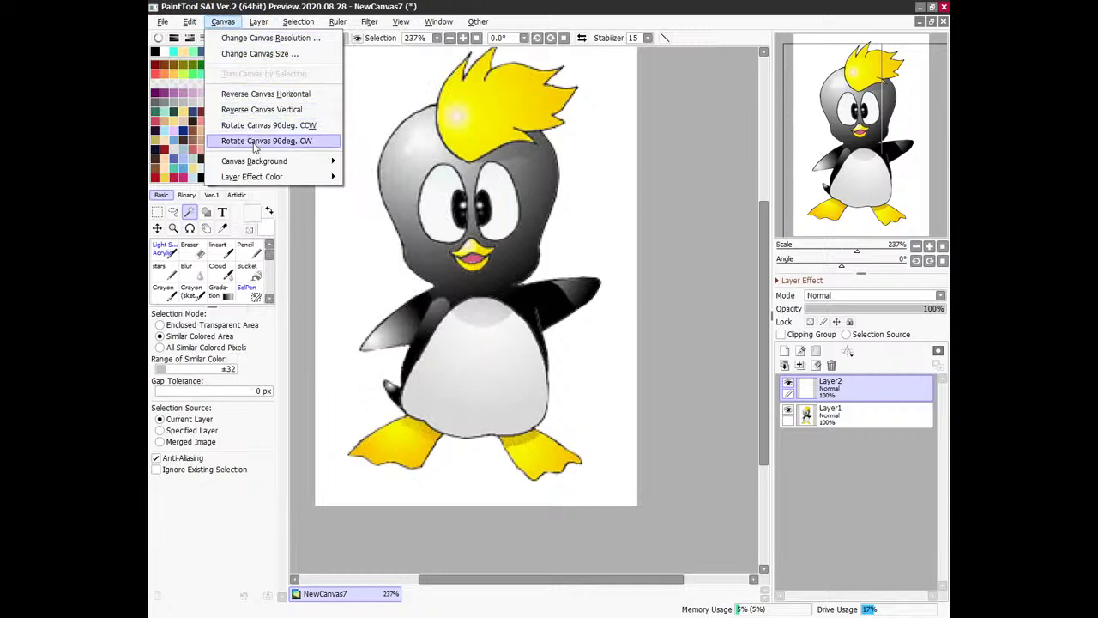
pyautogui.moveTo(330, 163)
pyautogui.click(394, 210)
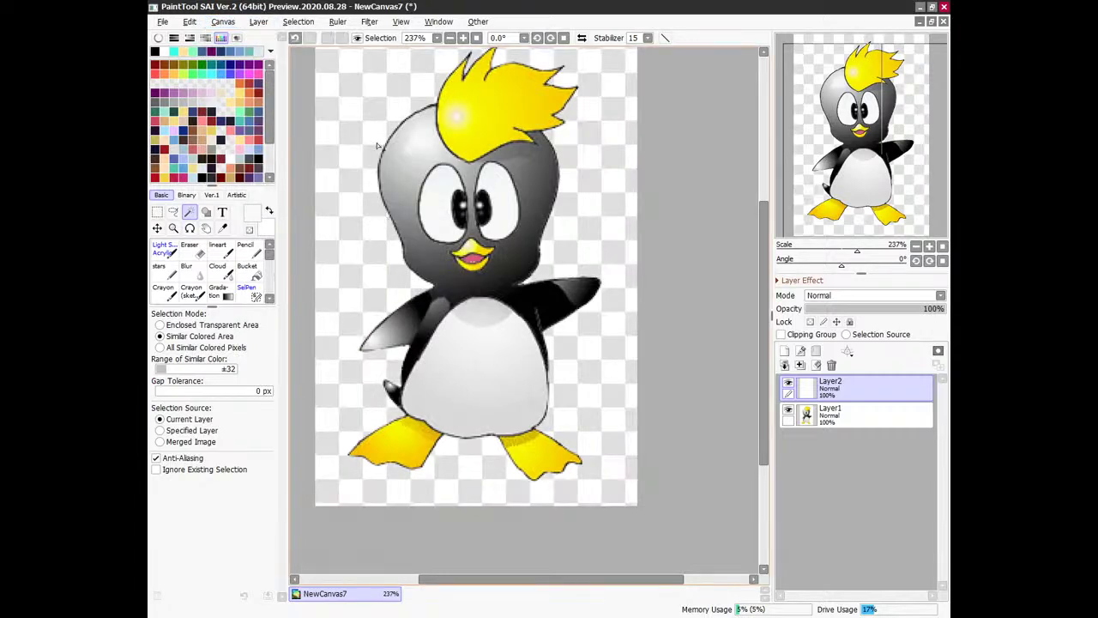
pyautogui.click(477, 38)
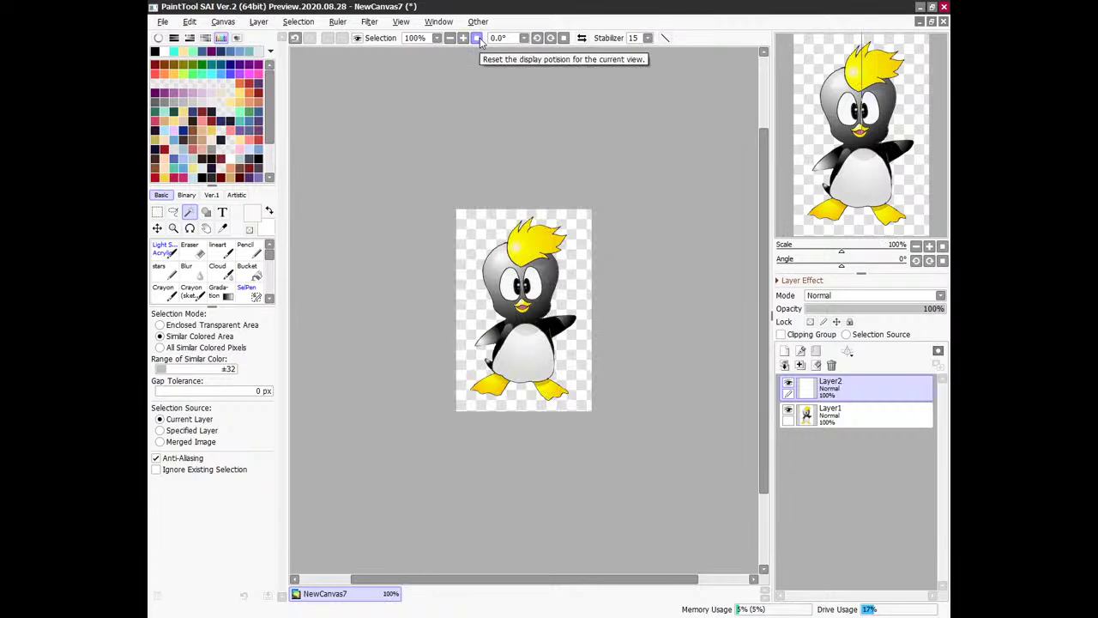
# Clip the new layer to the penguin layer and bucket-fill it with black to form a silhouette.
pyautogui.click(780, 335)
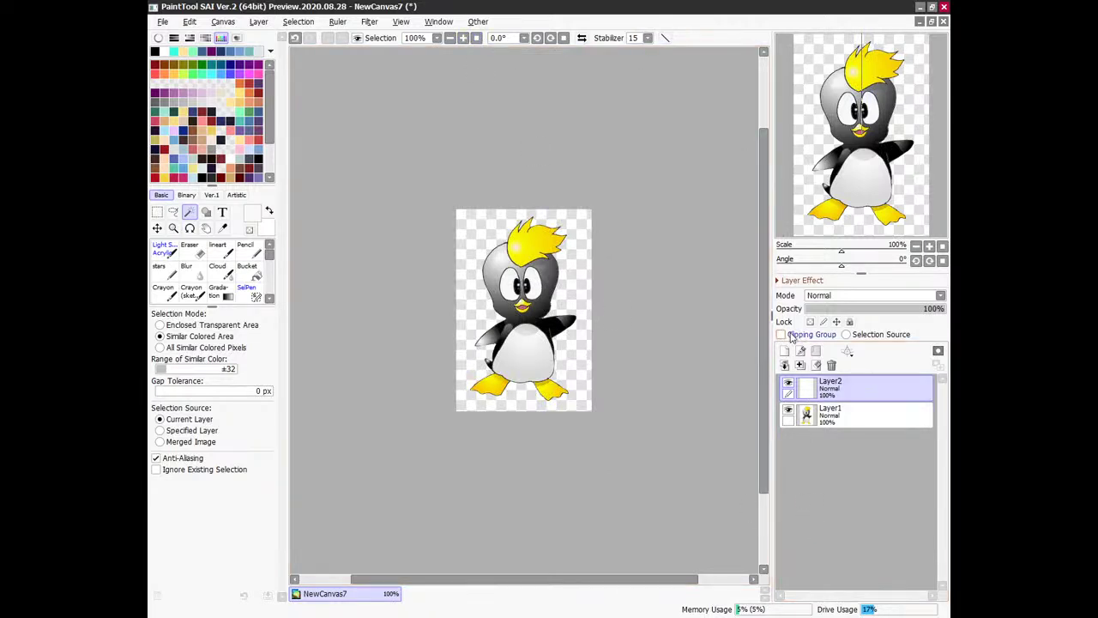
pyautogui.click(247, 270)
pyautogui.click(258, 157)
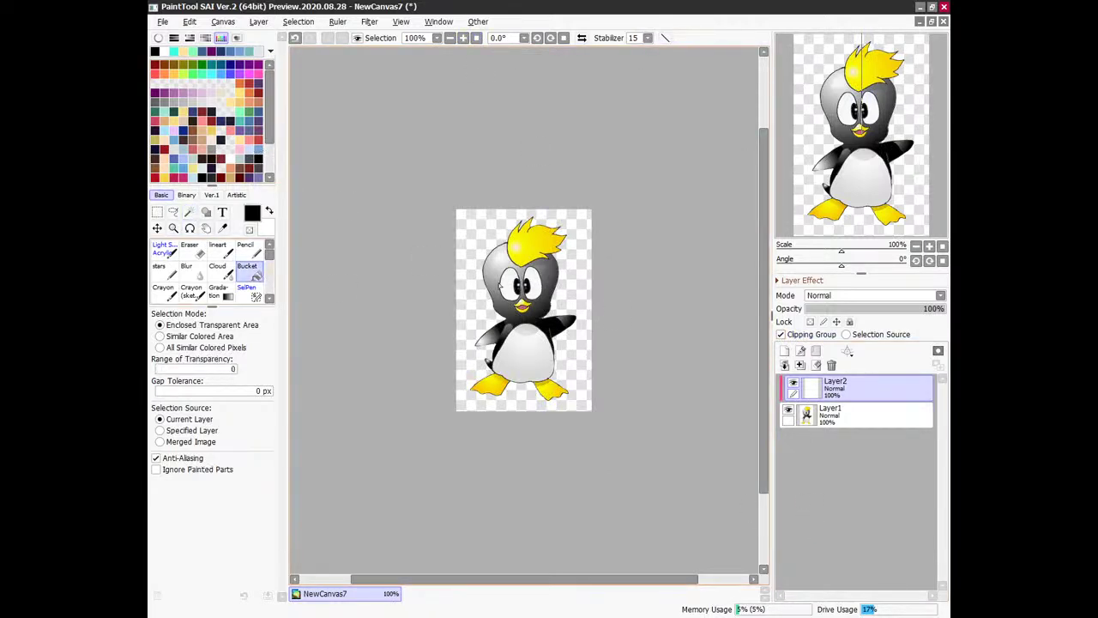
pyautogui.click(509, 290)
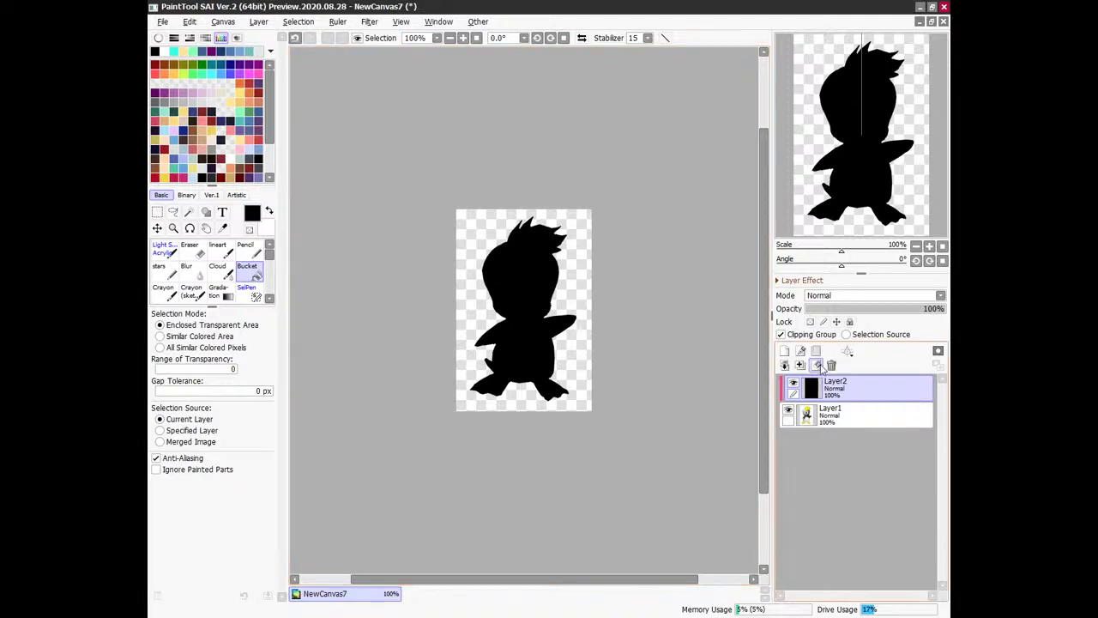
# Hide the black silhouette layer and save the colored penguin as pecky 1 in .png format in Downloads.
pyautogui.click(793, 383)
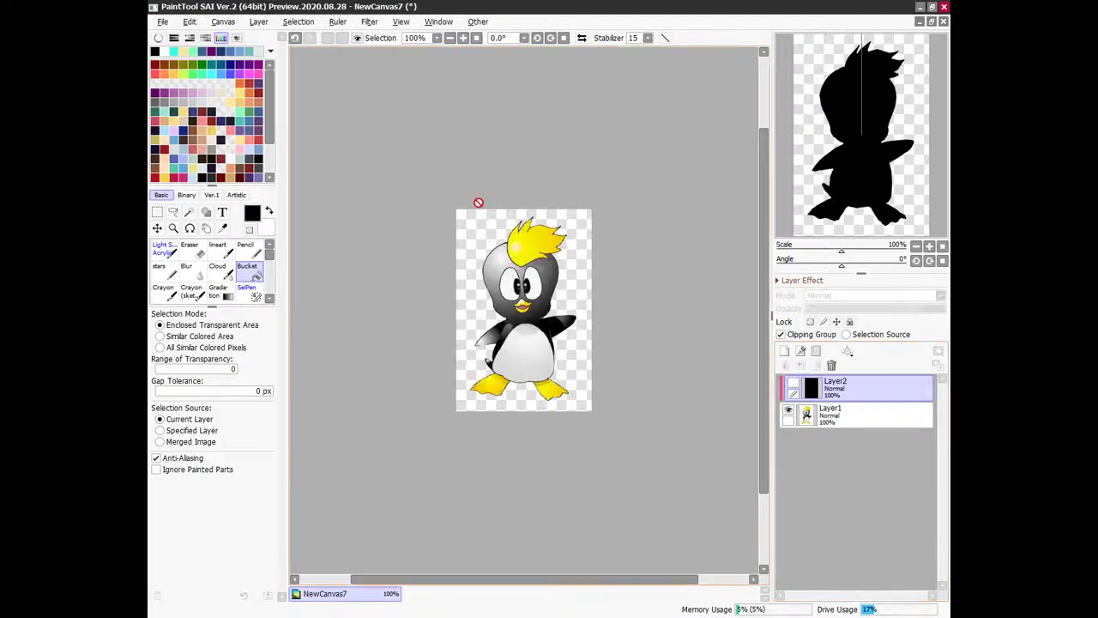
pyautogui.click(162, 24)
pyautogui.click(183, 130)
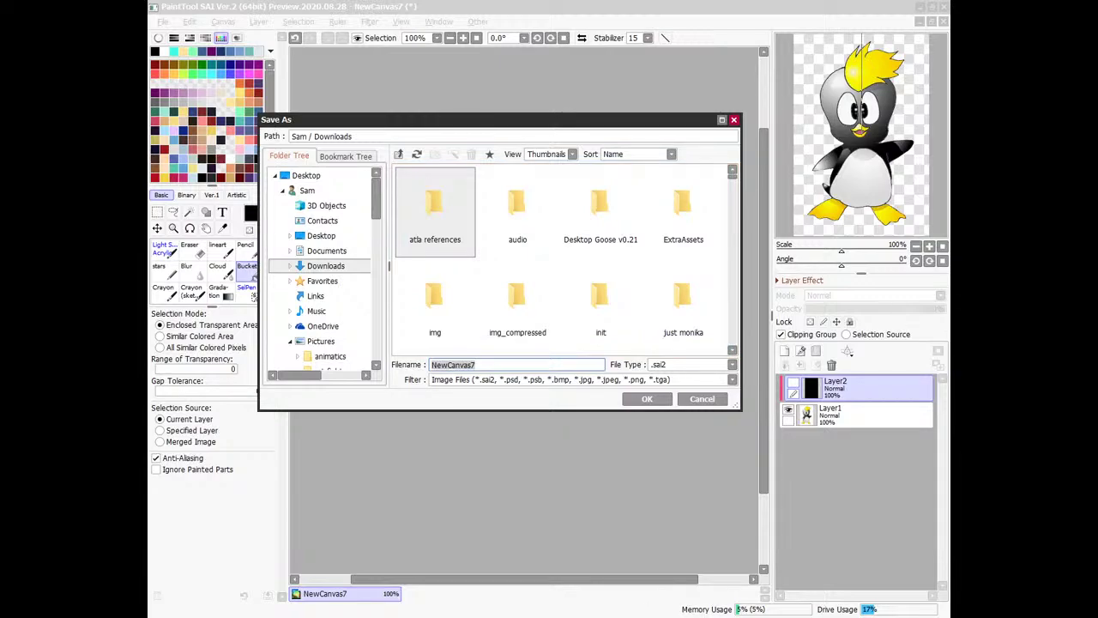
pyautogui.click(392, 552)
pyautogui.click(311, 8)
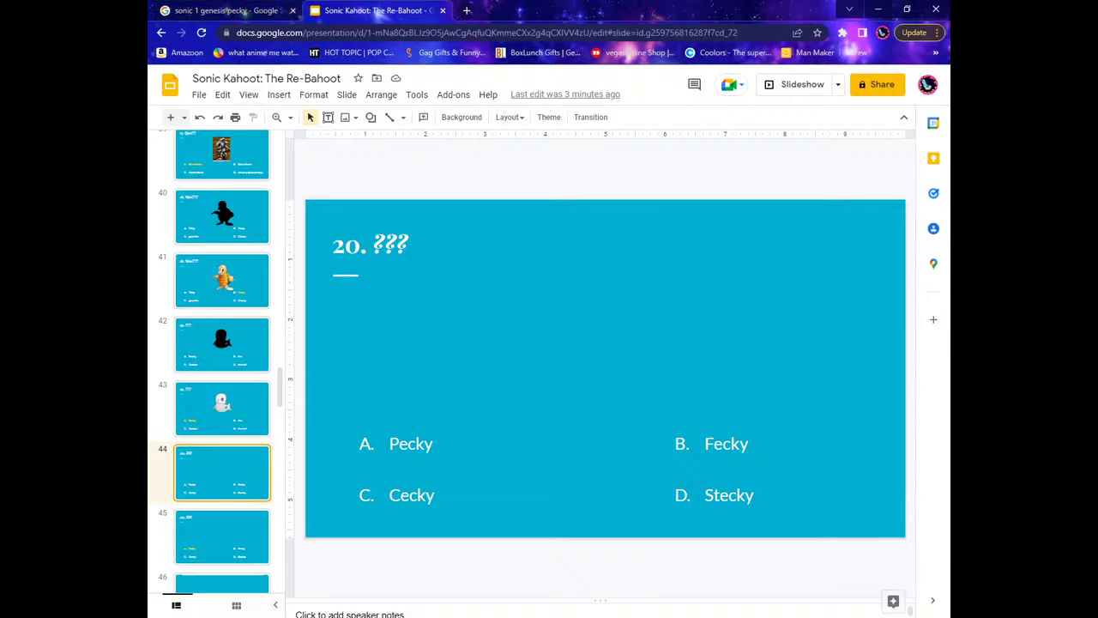
pyautogui.hotkey('alt', 'Tab')
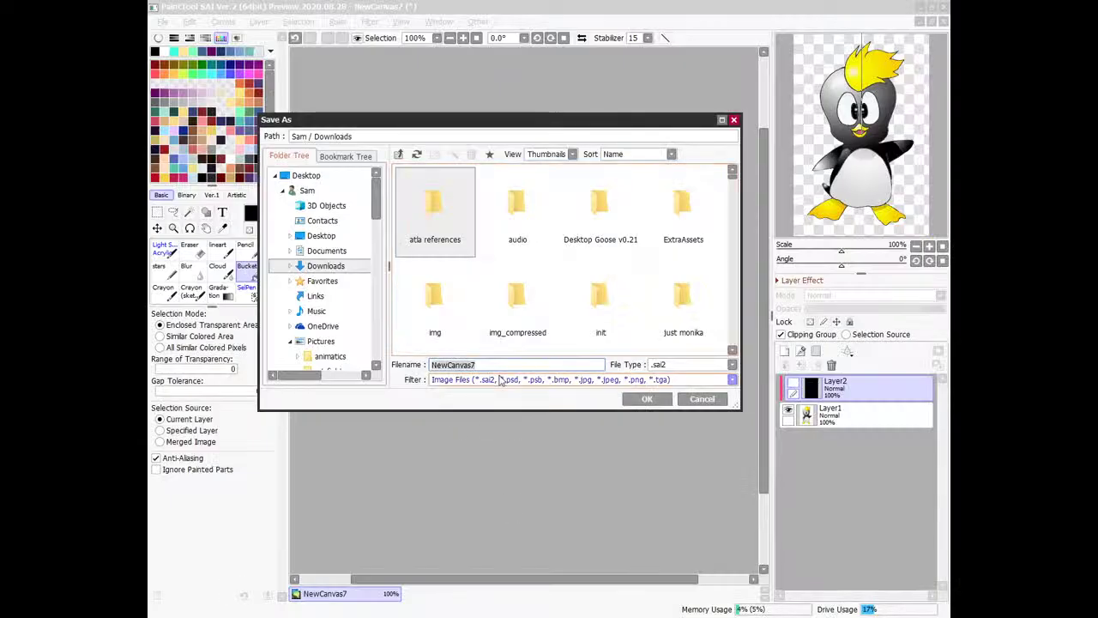
pyautogui.write('pecky 1')
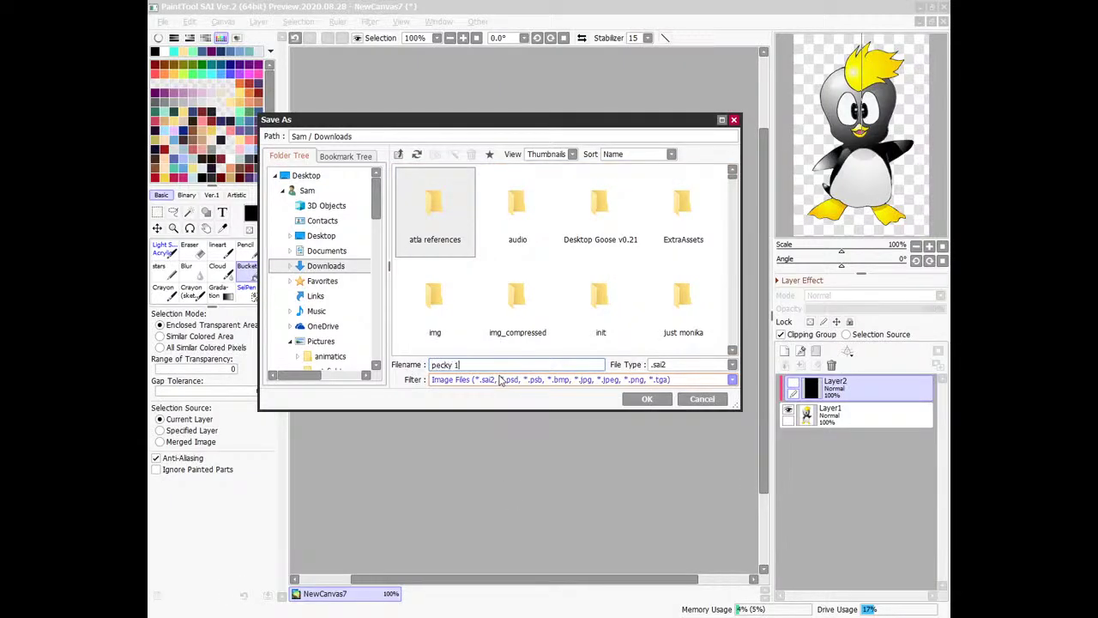
pyautogui.click(686, 364)
pyautogui.press('Escape')
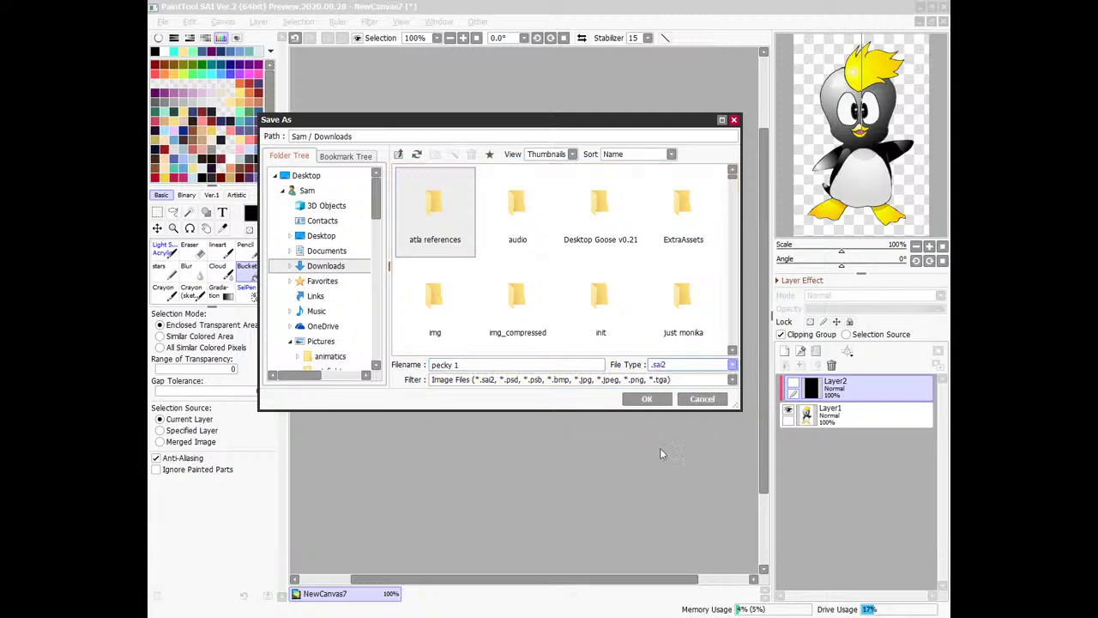
pyautogui.click(647, 398)
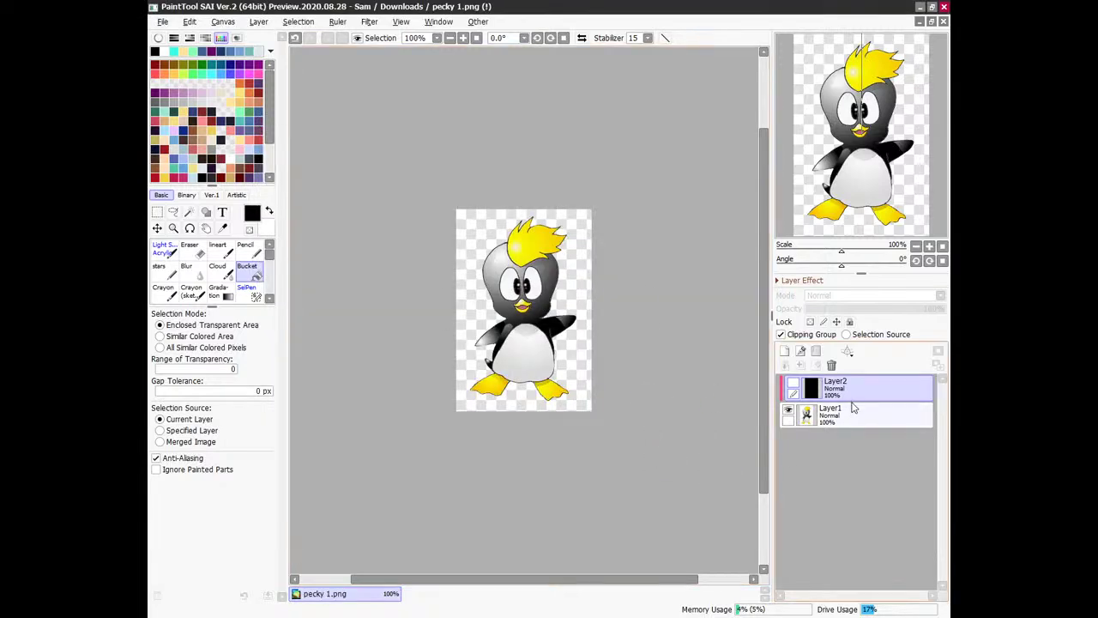
# Show the silhouette layer again and save the black version as a separate PNG named pecky 2.
pyautogui.click(793, 386)
pyautogui.click(162, 21)
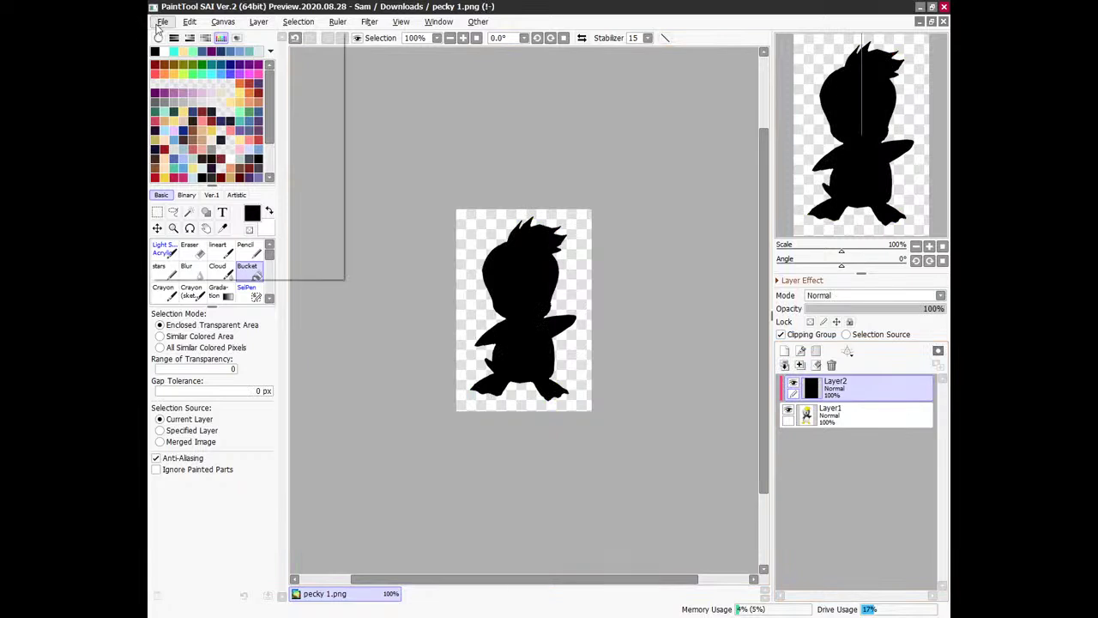
pyautogui.click(175, 131)
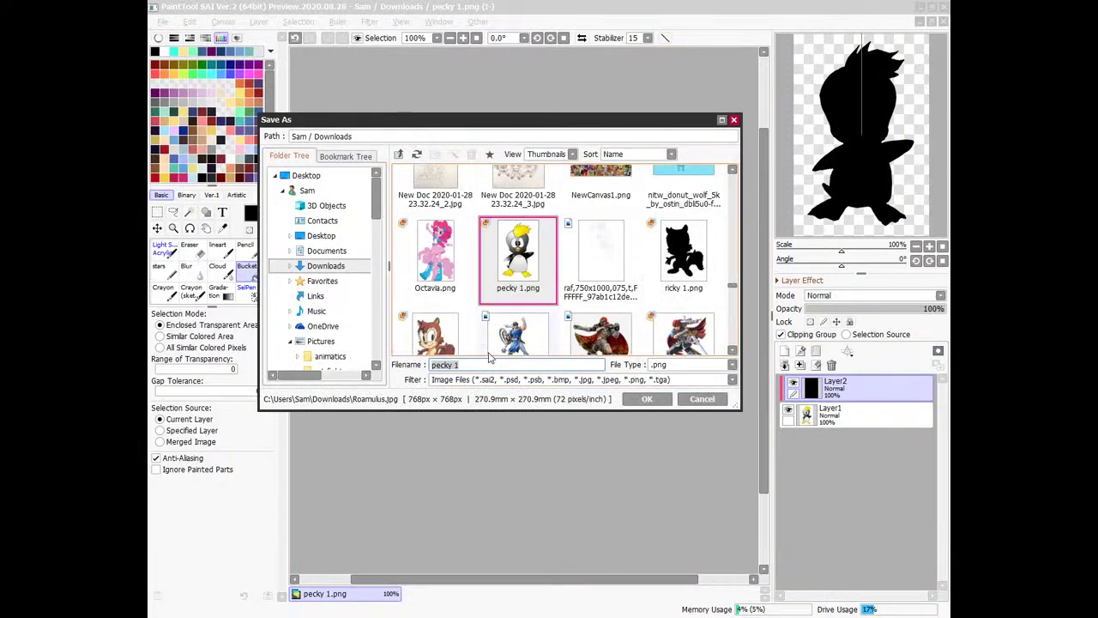
pyautogui.click(465, 365)
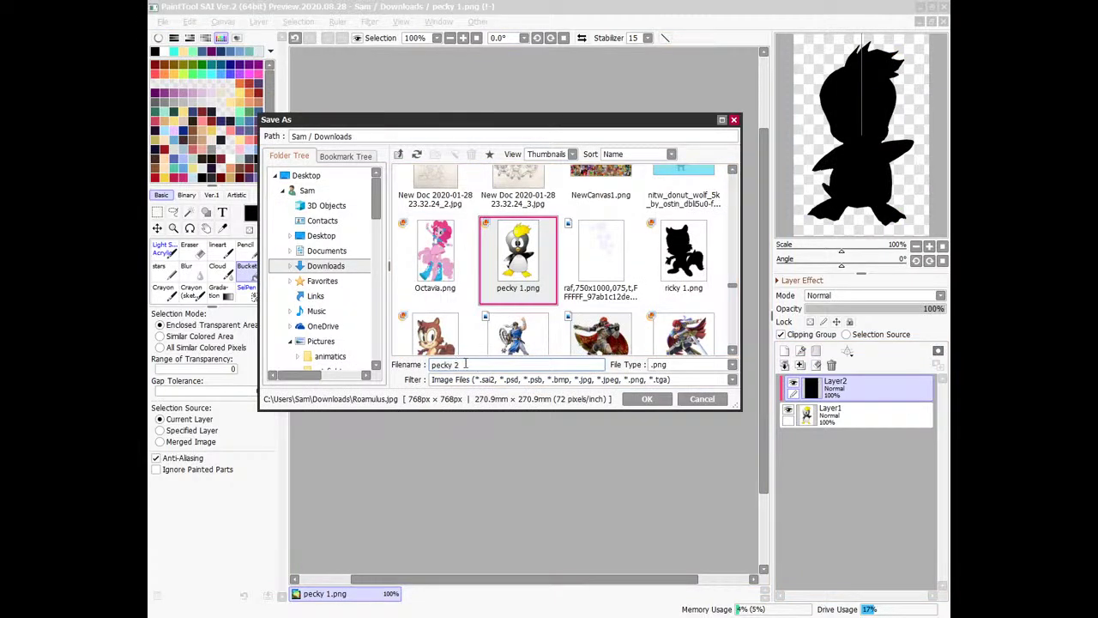
pyautogui.press('Return')
# Switch to Google Slides, insert the pecky 2 silhouette on slide 44, and enlarge it slightly, centered horizontally above the answers.
pyautogui.hotkey('alt', 'Tab')
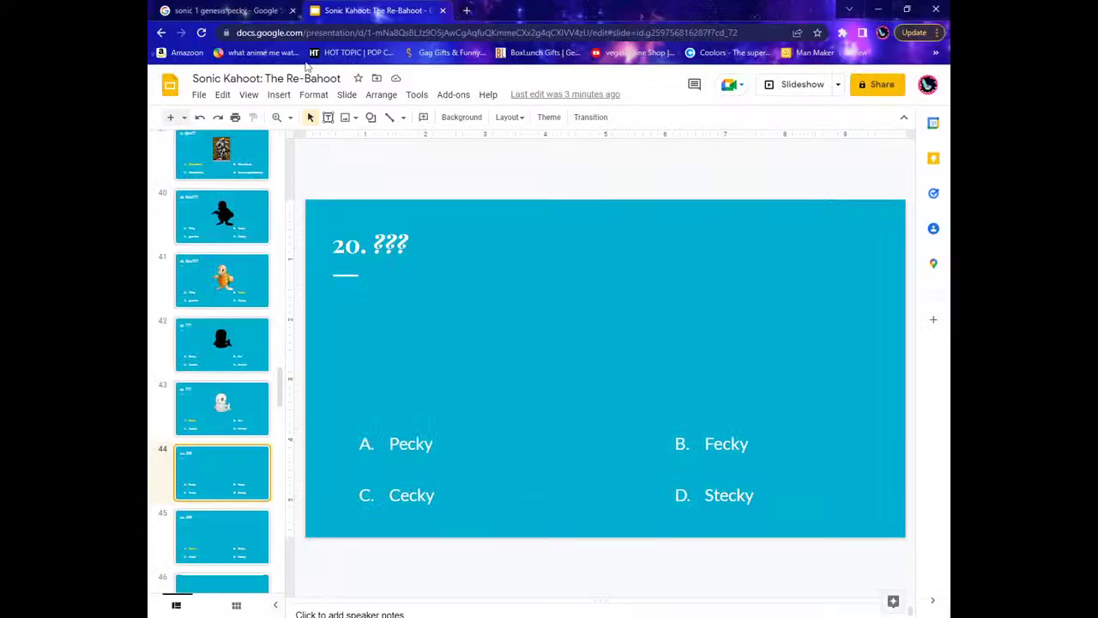
pyautogui.click(279, 94)
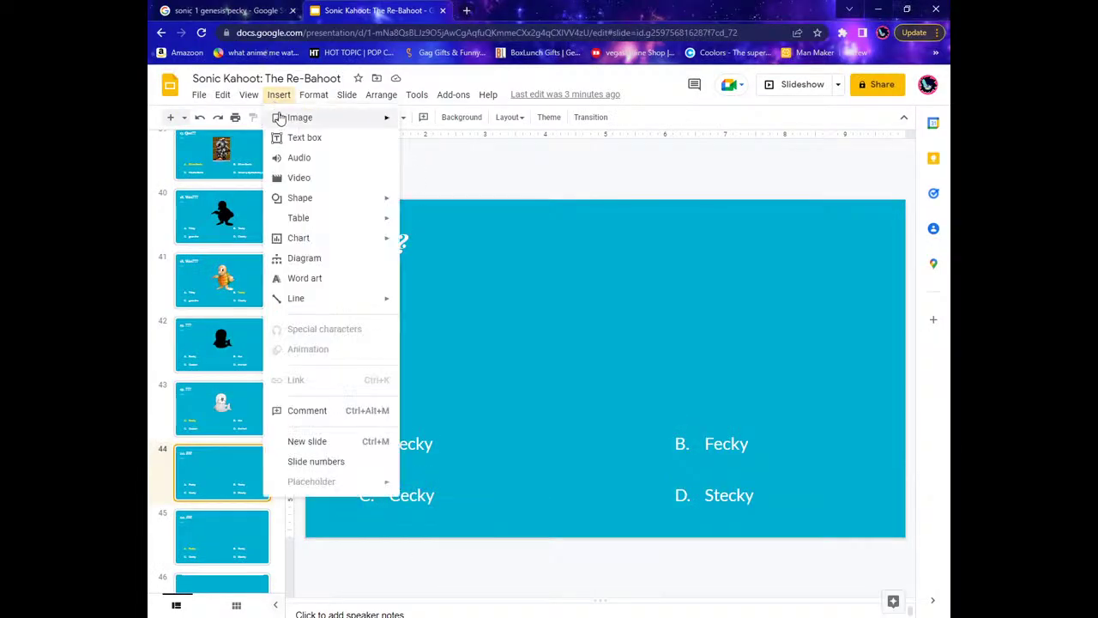
pyautogui.moveTo(347, 127)
pyautogui.click(470, 122)
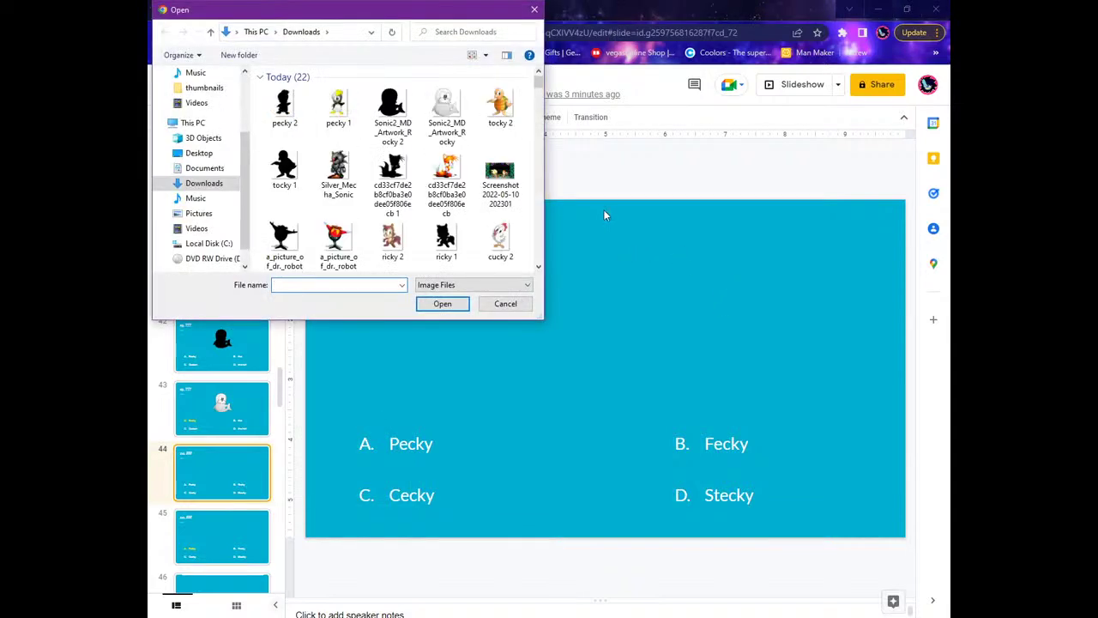
pyautogui.doubleClick(292, 109)
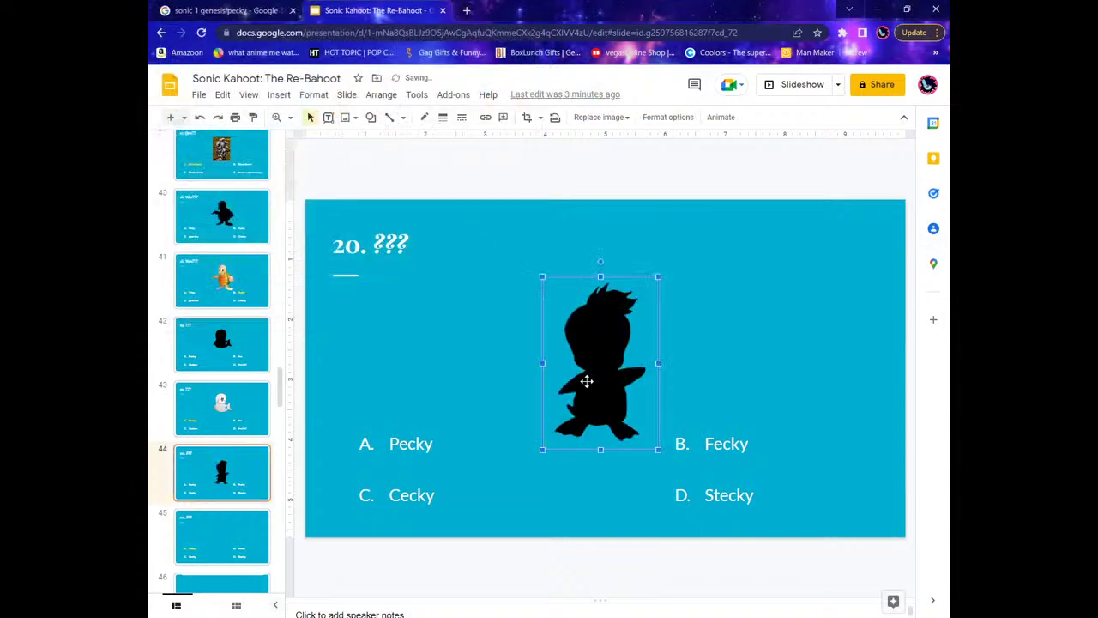
pyautogui.moveTo(542, 279); pyautogui.dragTo(532, 262)
pyautogui.moveTo(613, 368); pyautogui.dragTo(615, 393)
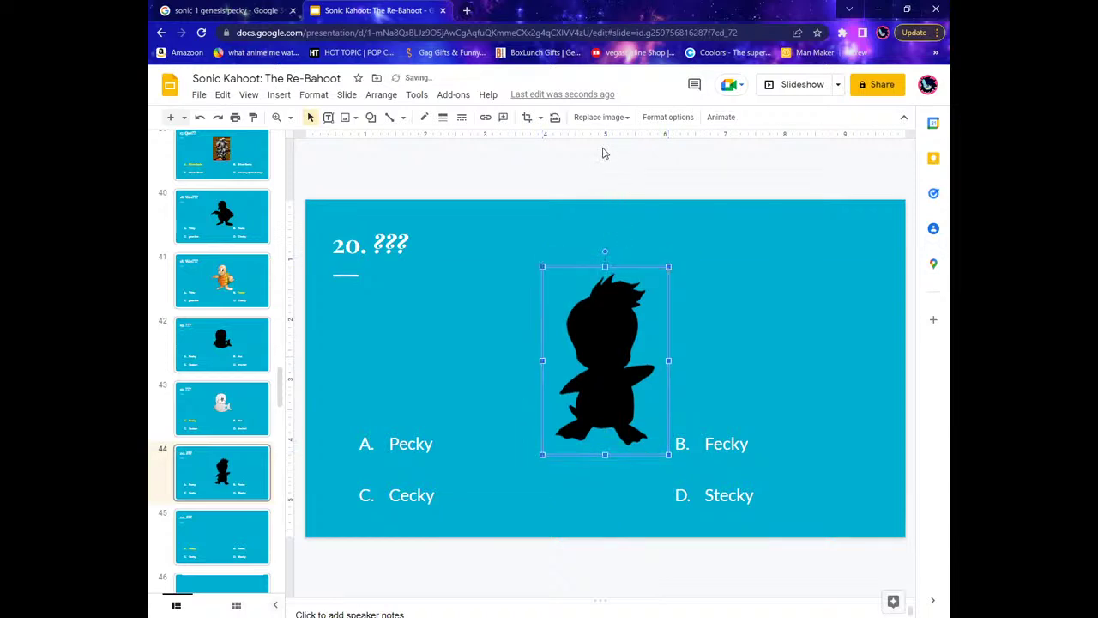
pyautogui.click(600, 176)
# Insert the pecky 1 picture on answer slide 45, center it horizontally, and compare its placement with the silhouette slide.
pyautogui.click(230, 546)
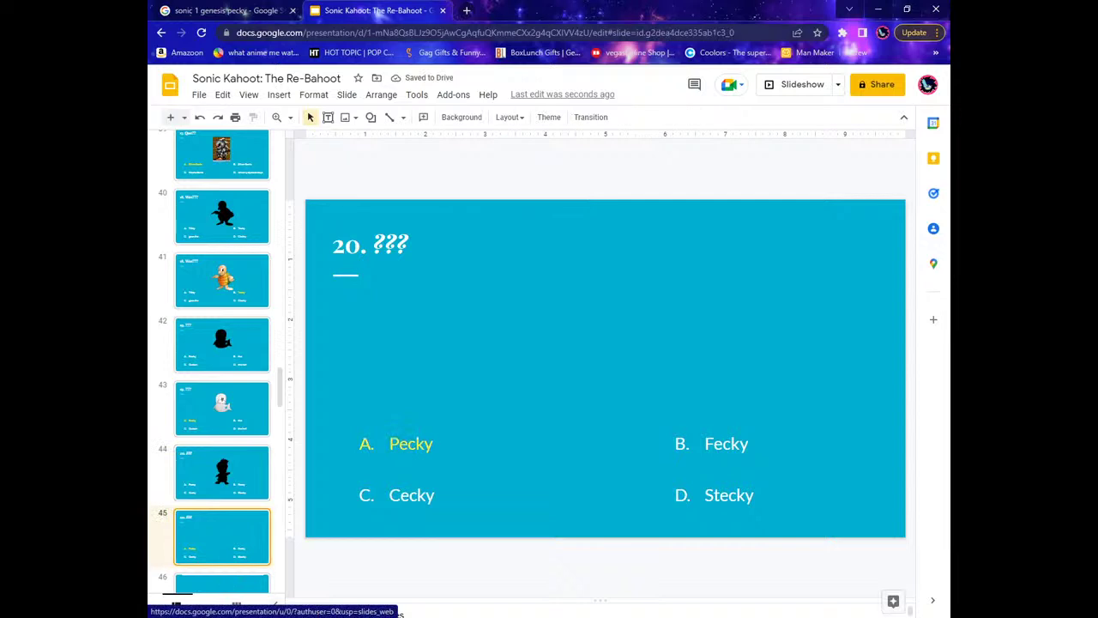
pyautogui.click(278, 94)
pyautogui.moveTo(343, 115)
pyautogui.click(490, 123)
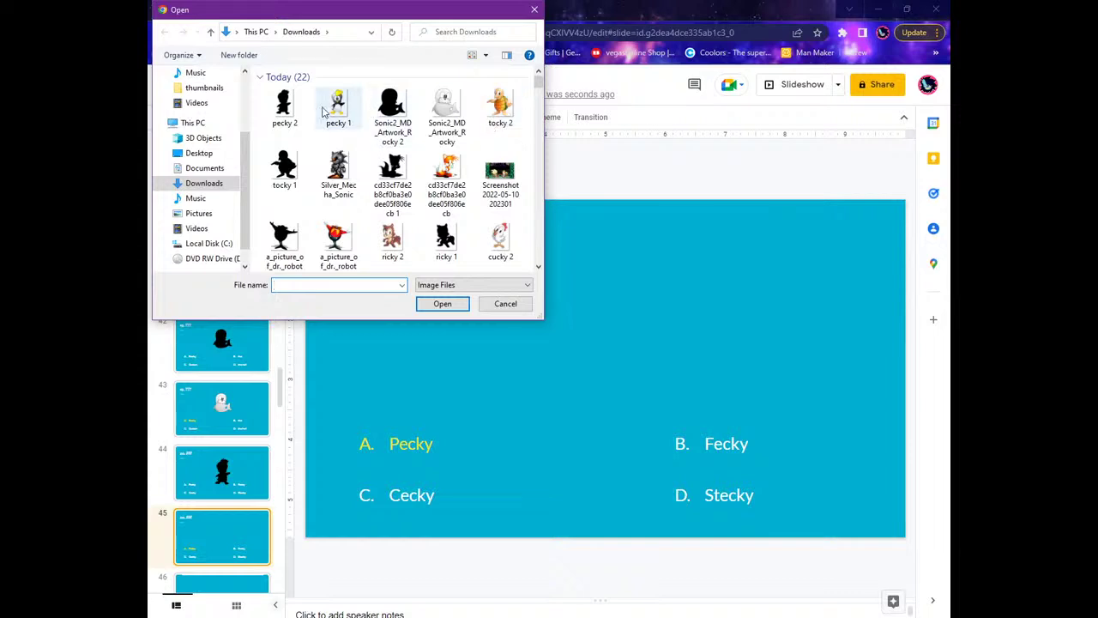
pyautogui.doubleClick(331, 107)
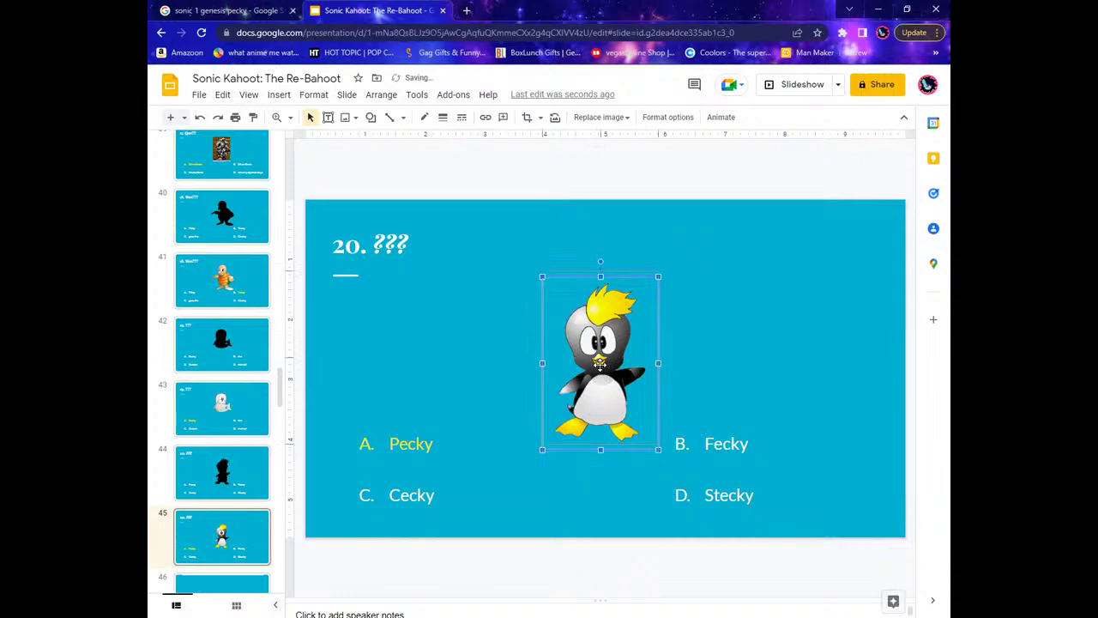
pyautogui.moveTo(602, 361); pyautogui.dragTo(606, 362)
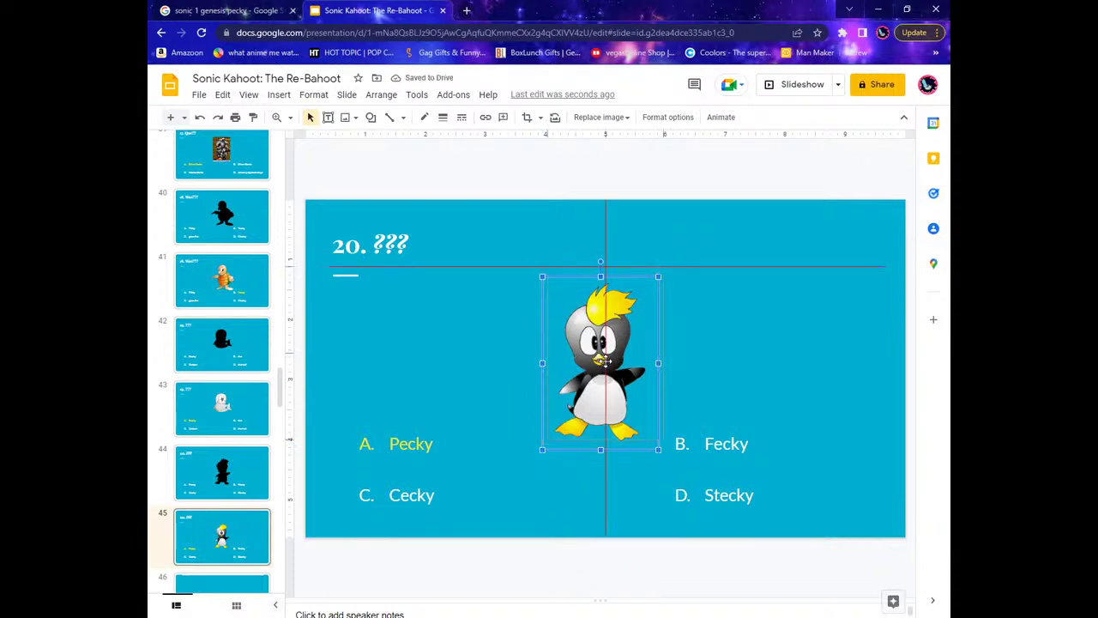
pyautogui.click(253, 496)
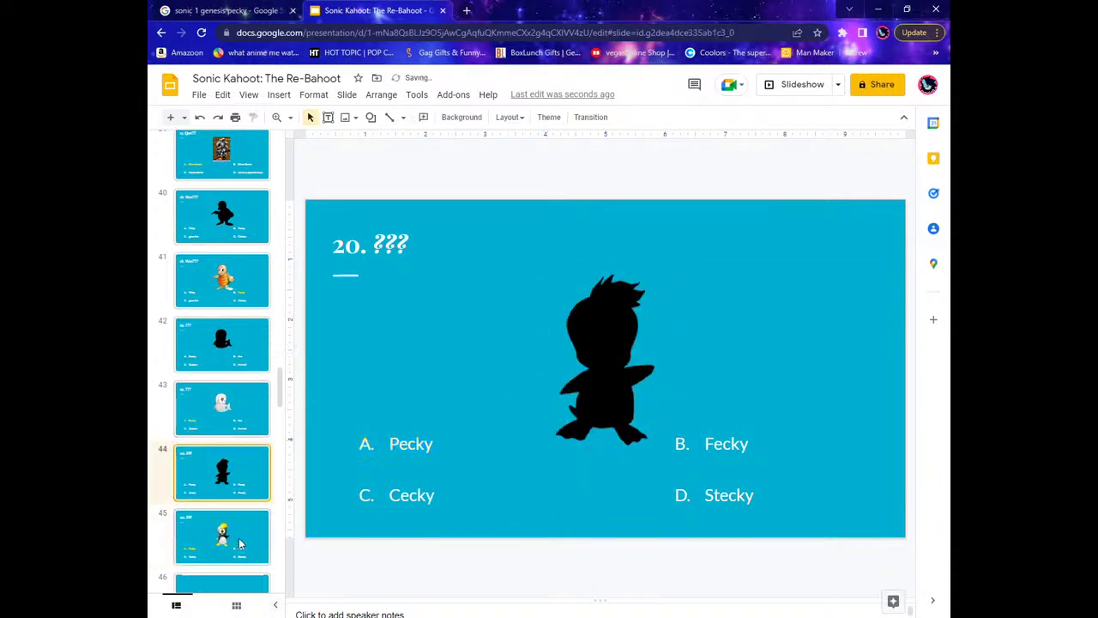
pyautogui.click(241, 543)
pyautogui.click(230, 496)
pyautogui.click(241, 531)
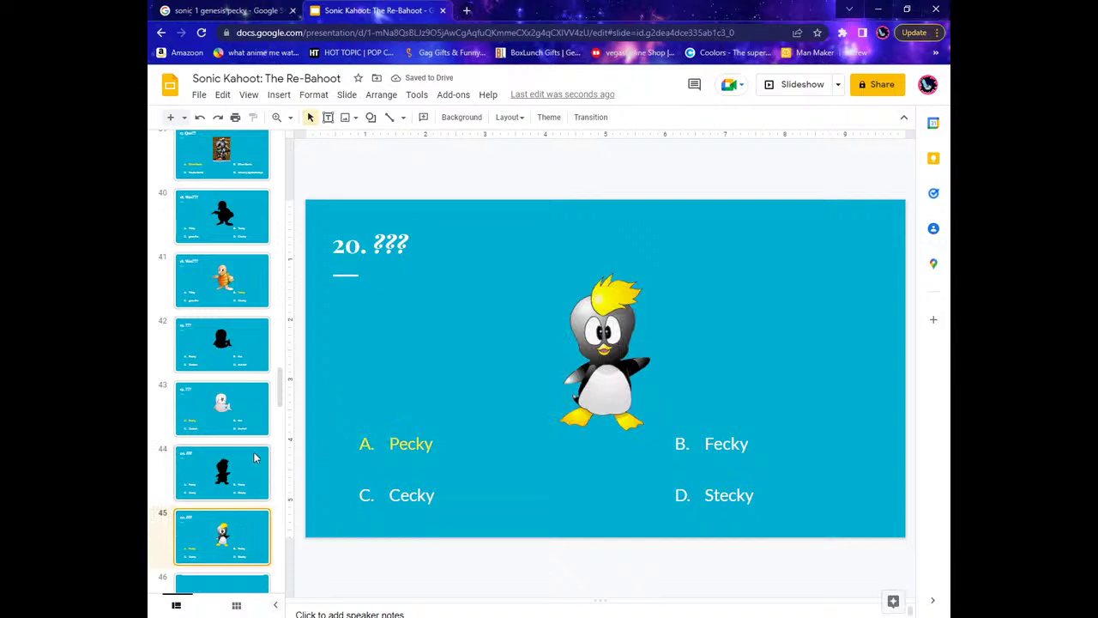
# Review question 21 of the Sonic CD section on its question slide and its answer slide.
pyautogui.scroll(-3, 225, 421)
pyautogui.scroll(-1, 225, 421)
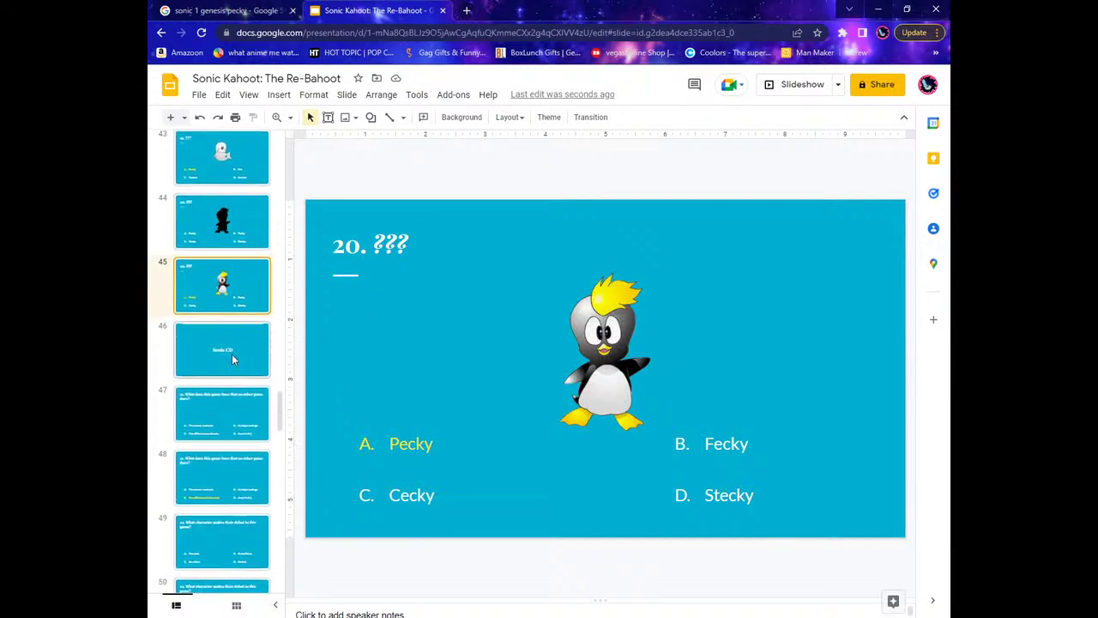
pyautogui.click(215, 410)
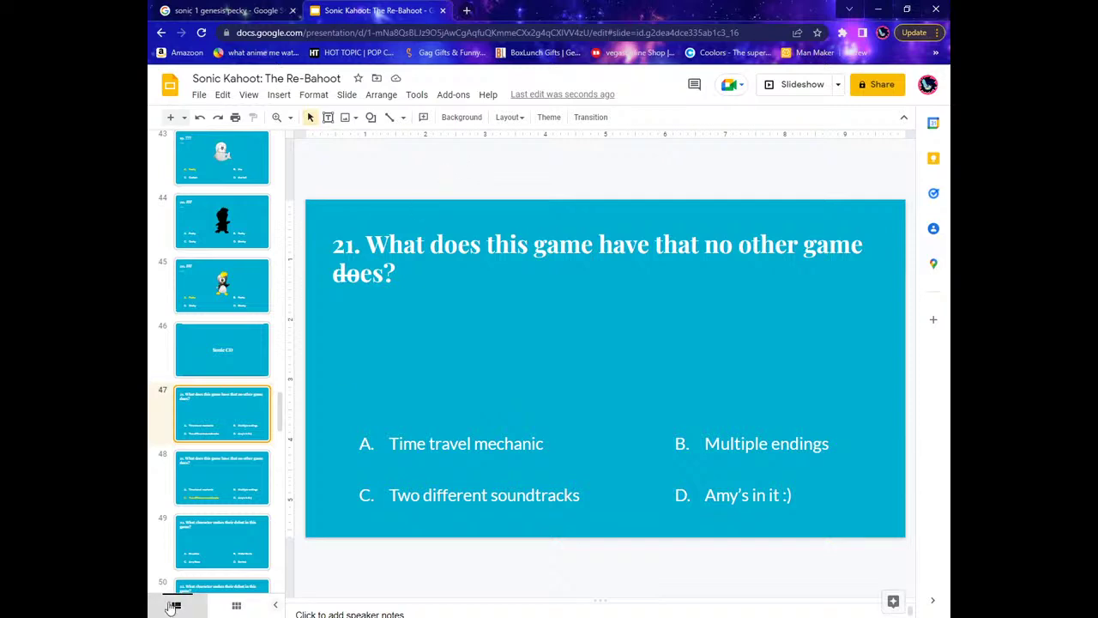
pyautogui.click(204, 494)
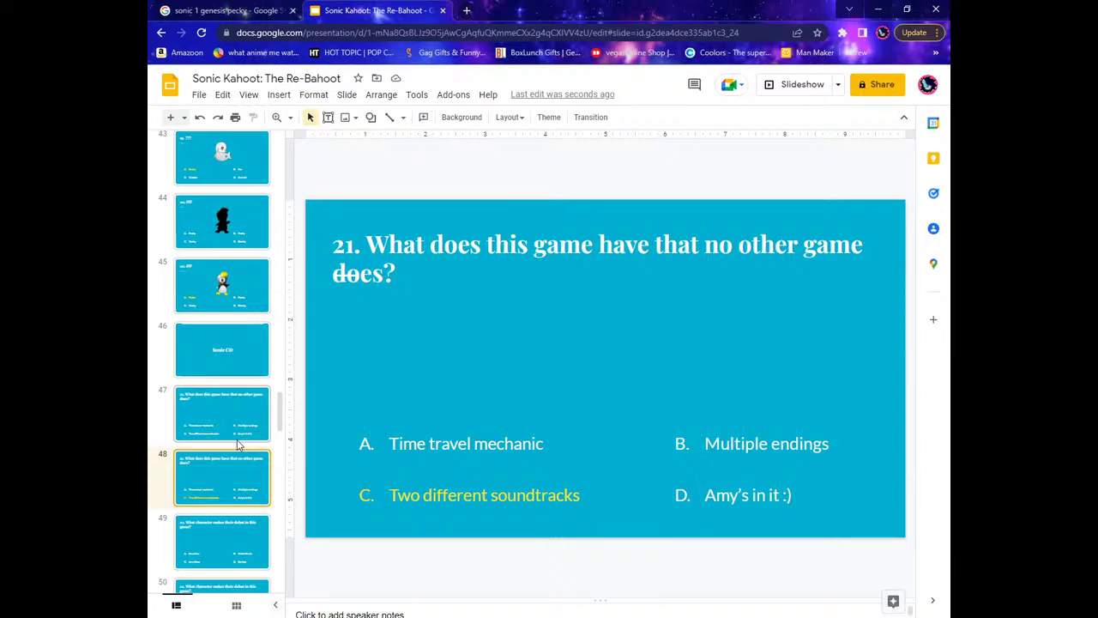
# Switch to Google Images and search for "sonic cd soundtrack".
pyautogui.click(249, 10)
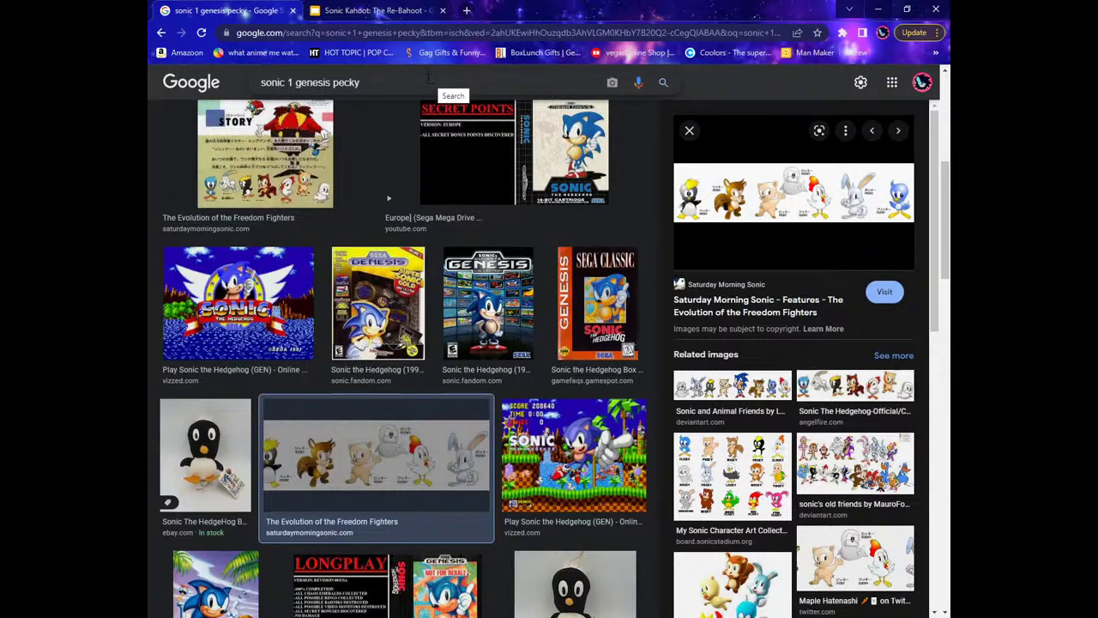
pyautogui.moveTo(288, 83); pyautogui.dragTo(772, 72)
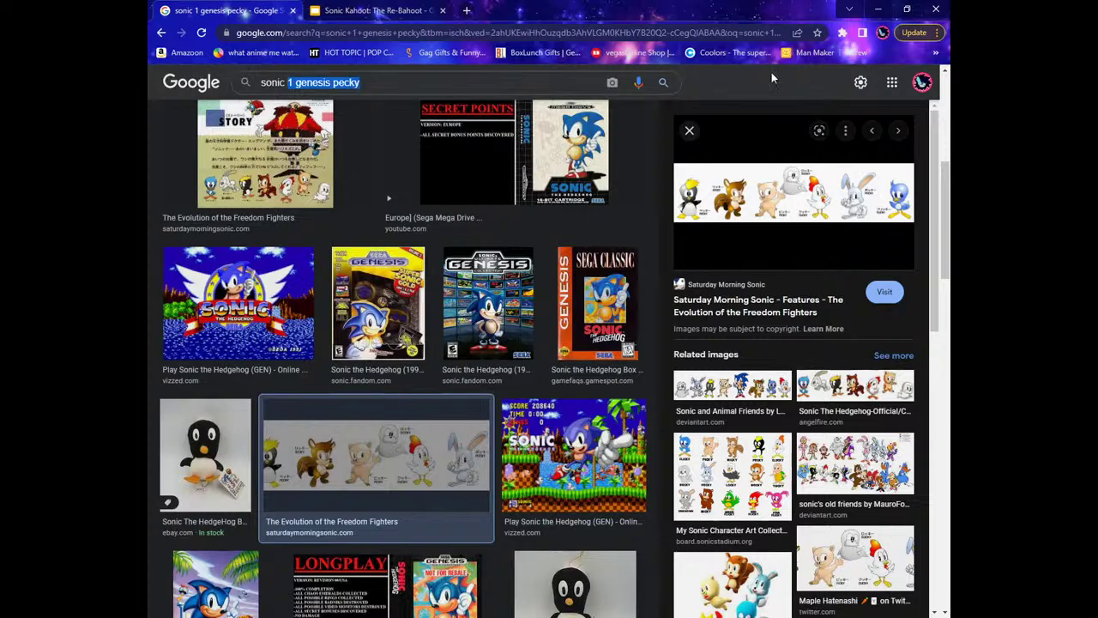
pyautogui.write('cd ')
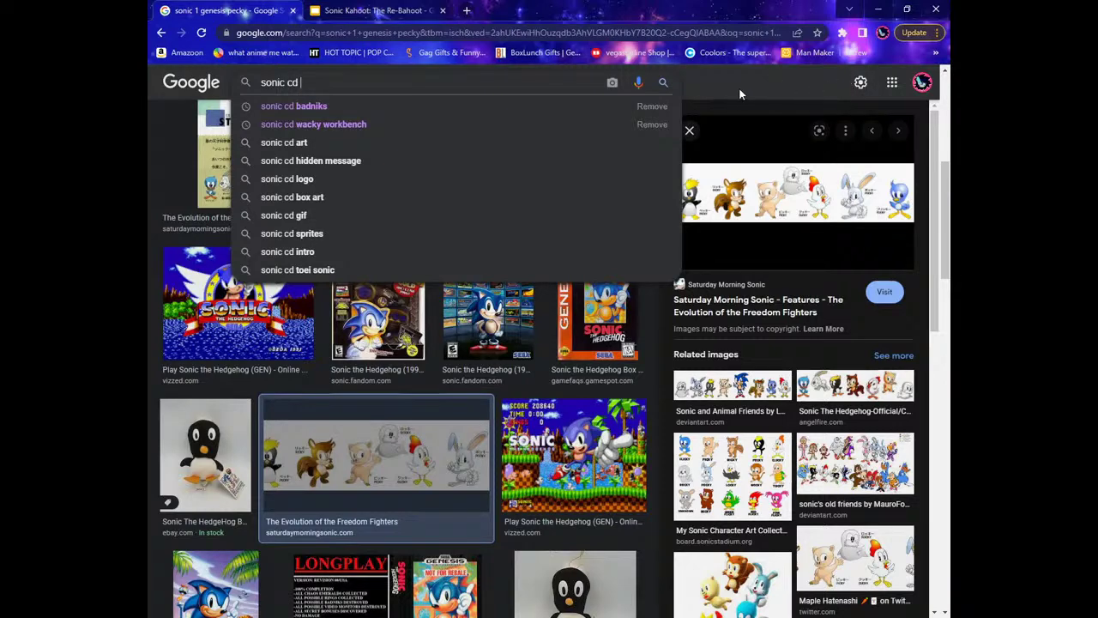
pyautogui.write('sounds')
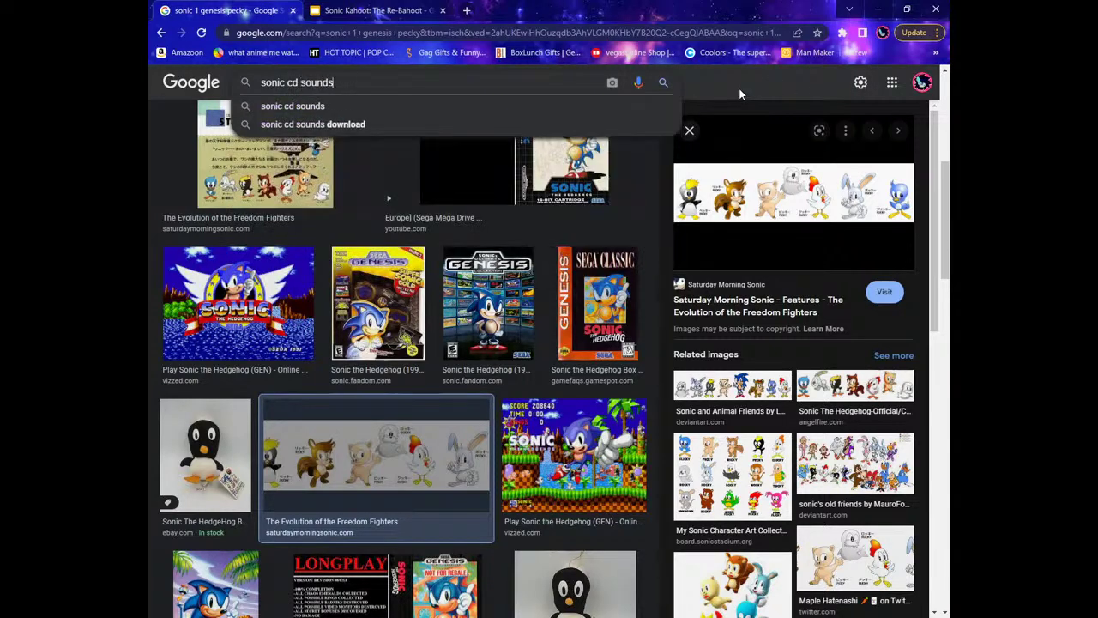
pyautogui.press('BackSpace')
pyautogui.press('Down')
pyautogui.press('Down')
pyautogui.press('Down')
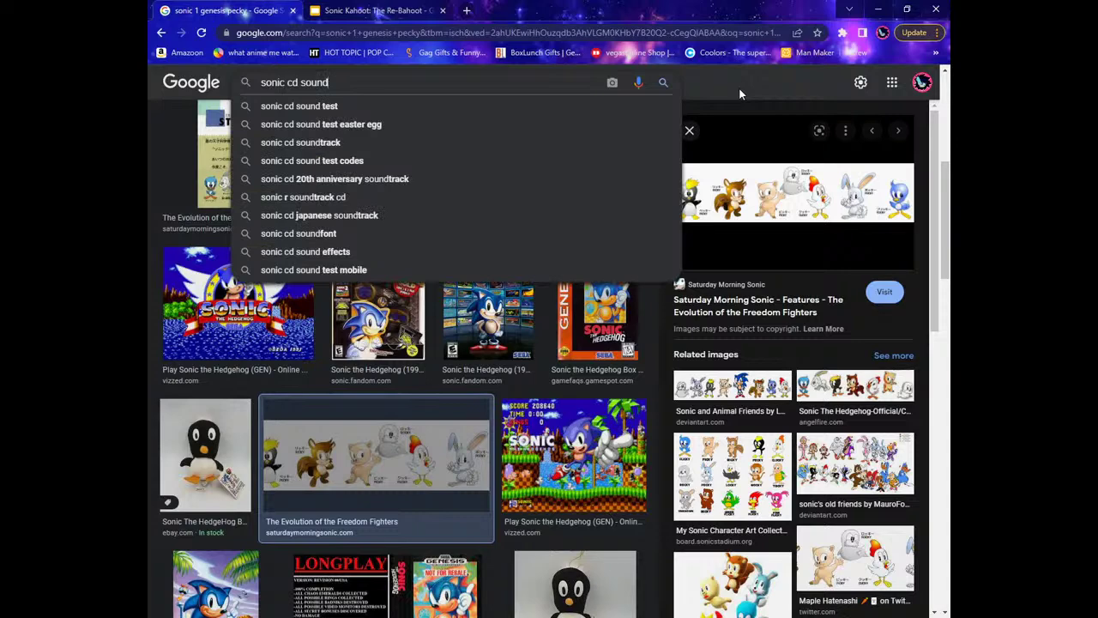
pyautogui.press('Return')
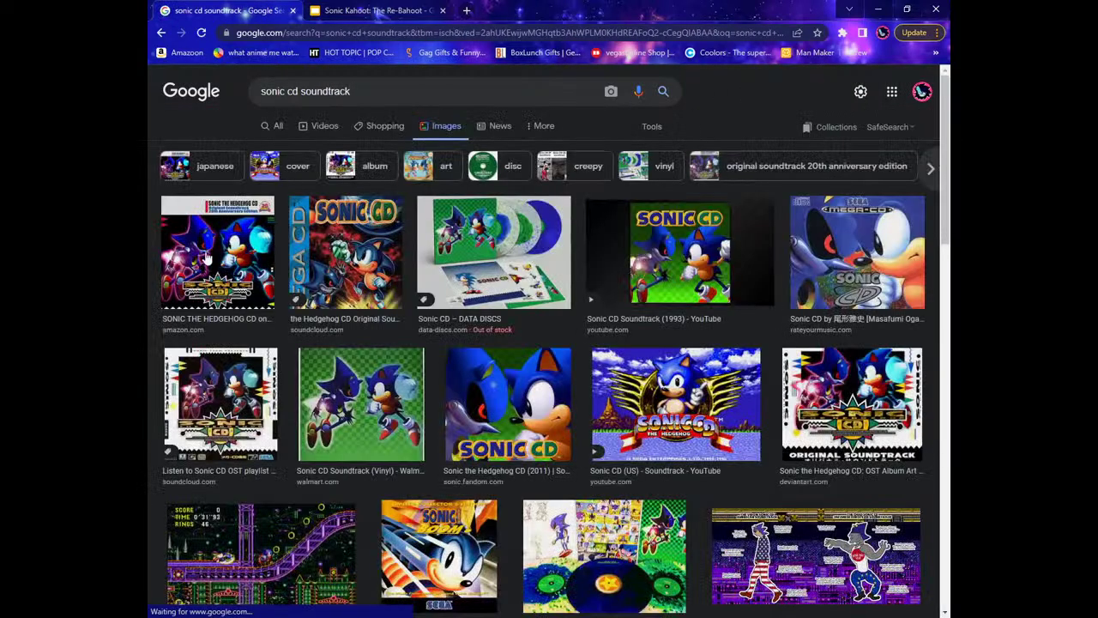
# Select answer slide 50 for question 22 and copy the American versus Japanese/European soundtrack meme from the Google Images results.
pyautogui.scroll(-3, 836, 435)
pyautogui.click(799, 395)
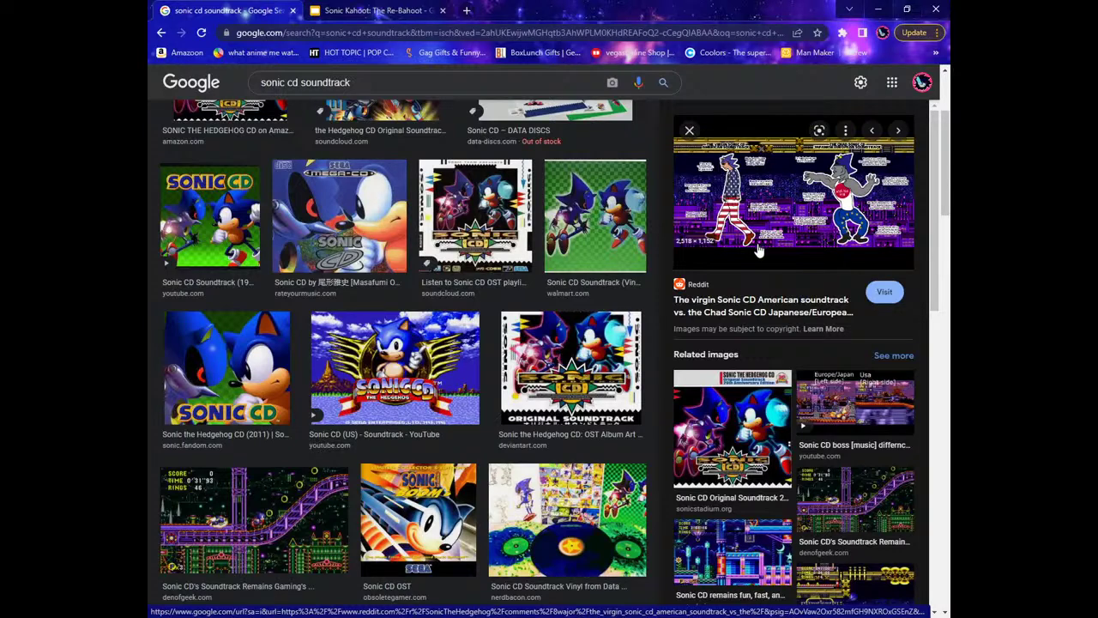
pyautogui.click(377, 11)
pyautogui.scroll(-3, 200, 436)
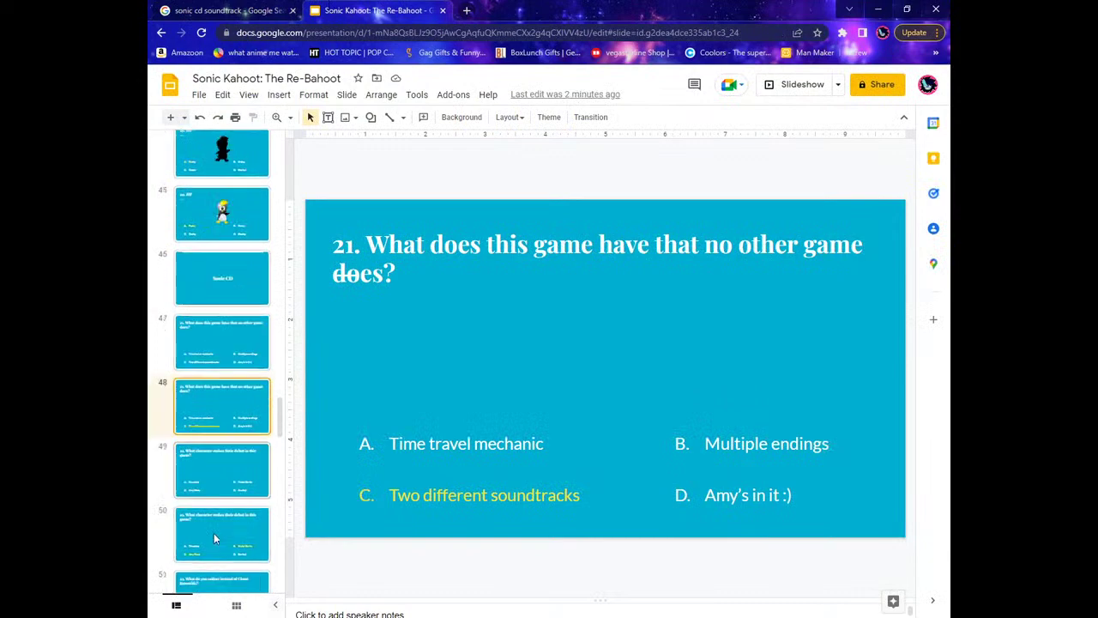
pyautogui.click(197, 365)
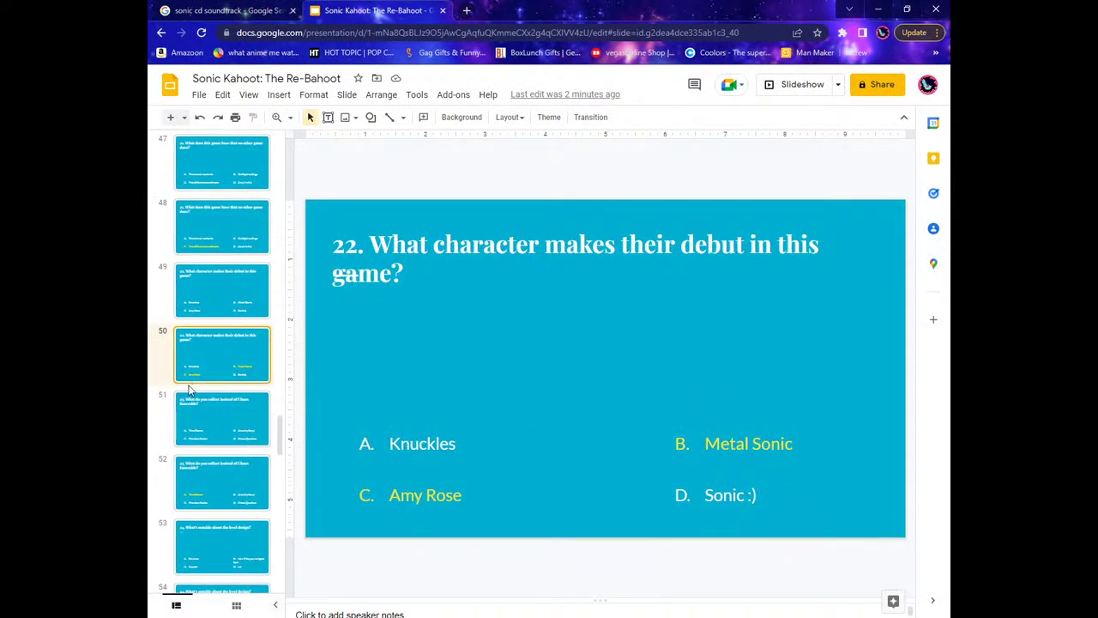
pyautogui.click(198, 8)
pyautogui.rightClick(858, 204)
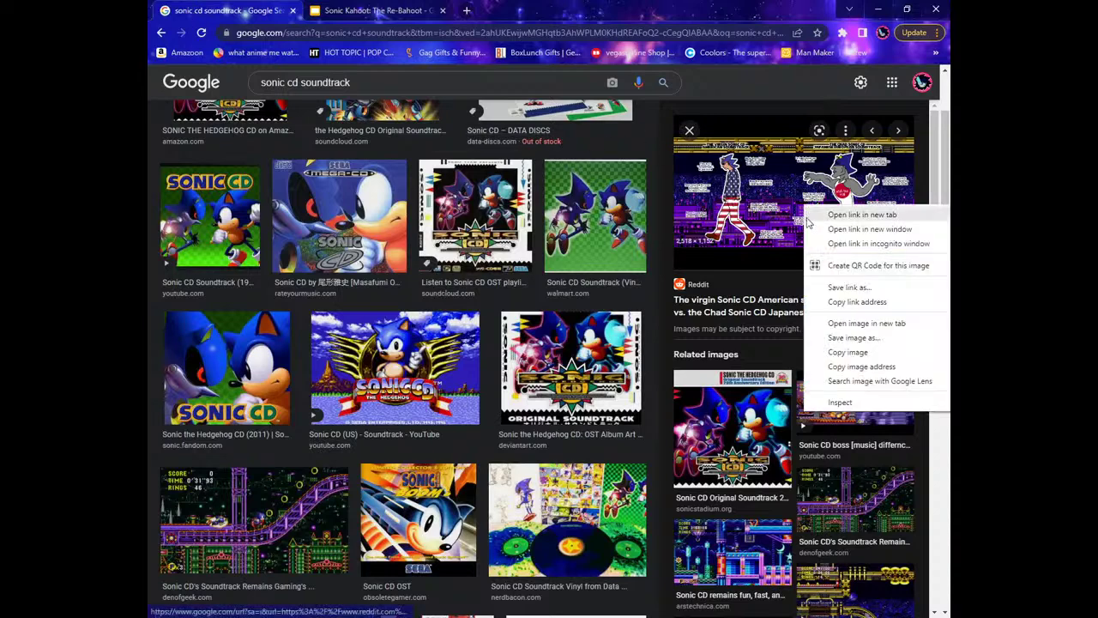
pyautogui.click(855, 368)
# Switch to Google Slides, paste the soundtrack meme on slide 50, enlarge it, and center it horizontally above the answers.
pyautogui.click(382, 10)
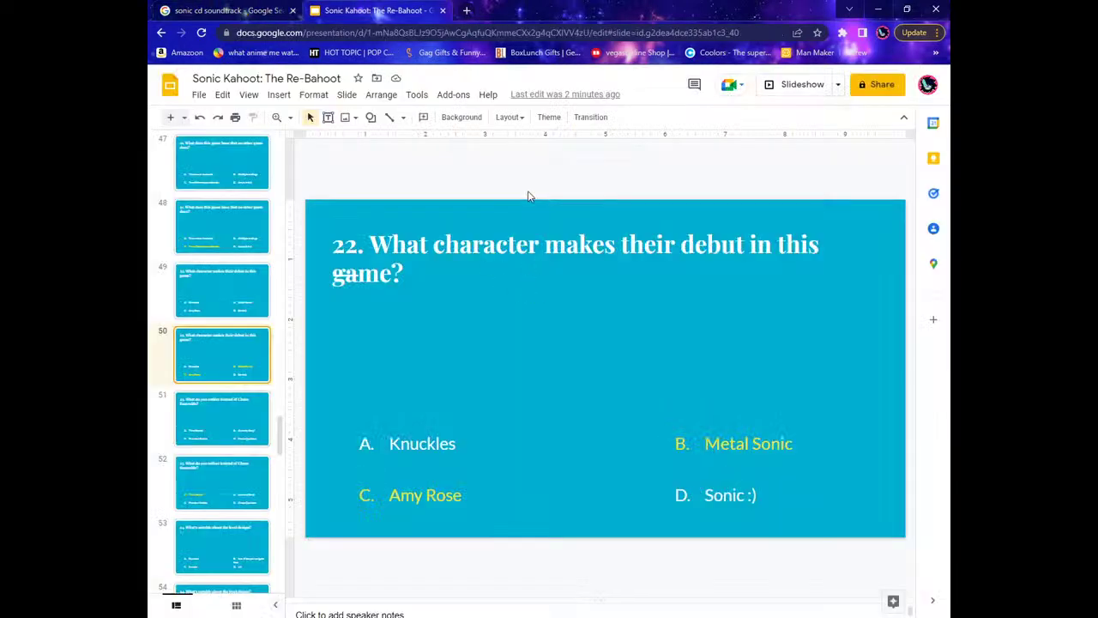
pyautogui.hotkey('ctrl', 'v')
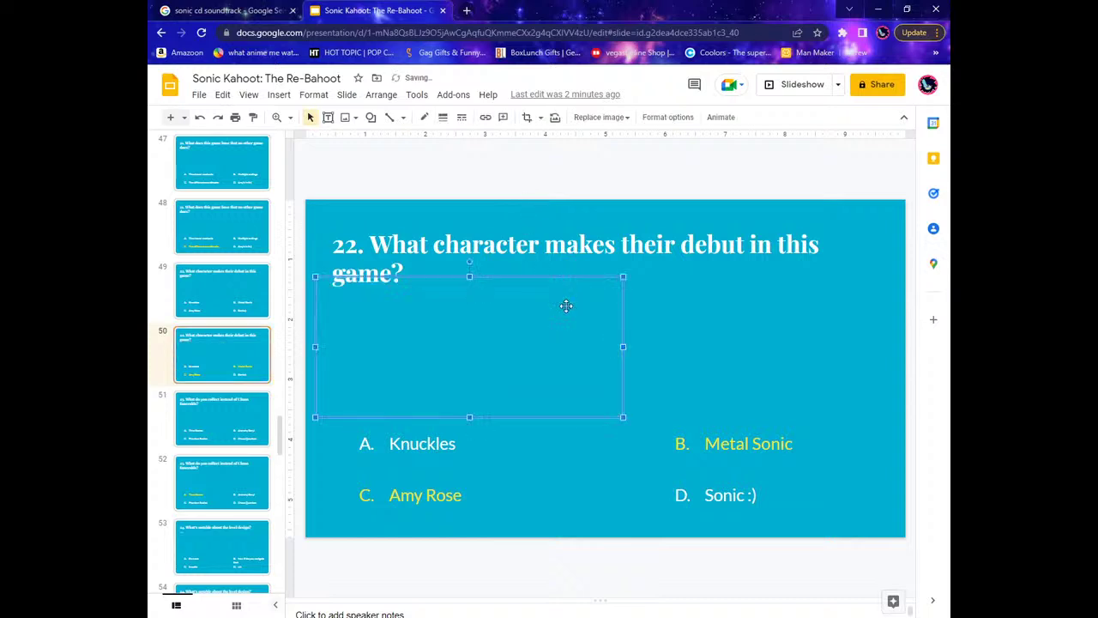
pyautogui.moveTo(542, 359); pyautogui.dragTo(581, 361)
pyautogui.moveTo(451, 407); pyautogui.dragTo(409, 426)
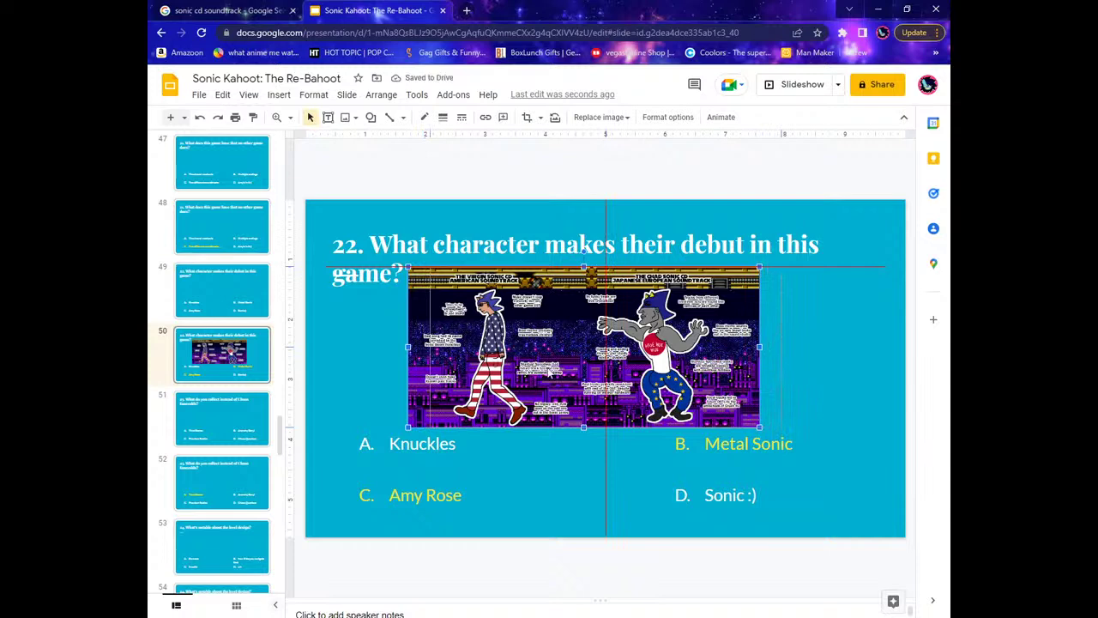
pyautogui.moveTo(543, 367); pyautogui.dragTo(564, 367)
pyautogui.click(616, 180)
pyautogui.click(642, 391)
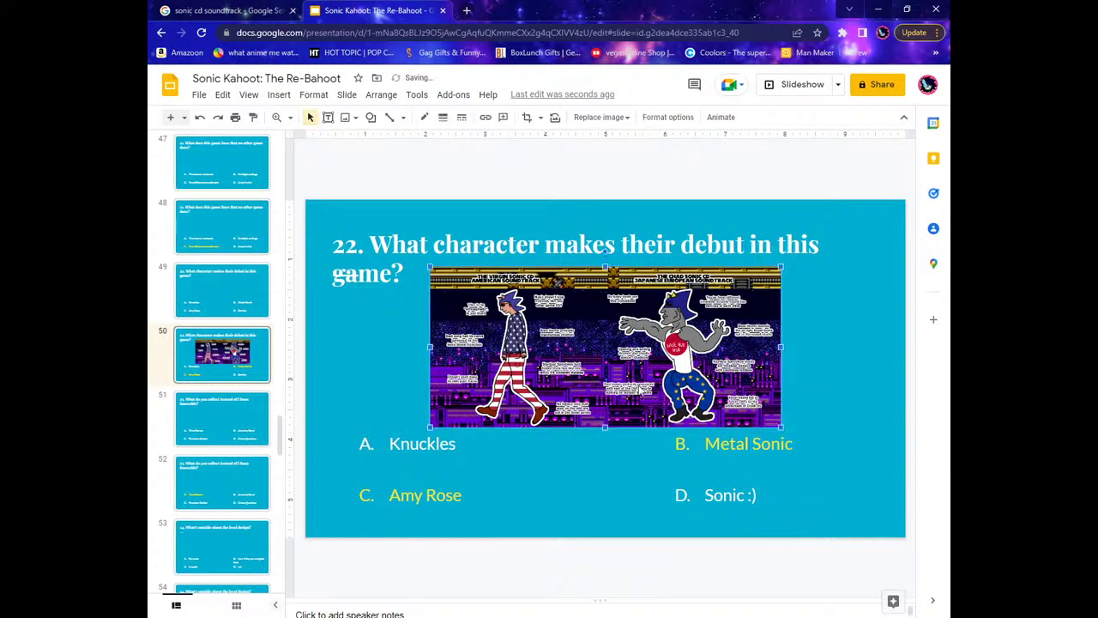
# Place a copy of the resized soundtrack meme on question slide 49 at the same position as on slide 50.
pyautogui.click(229, 442)
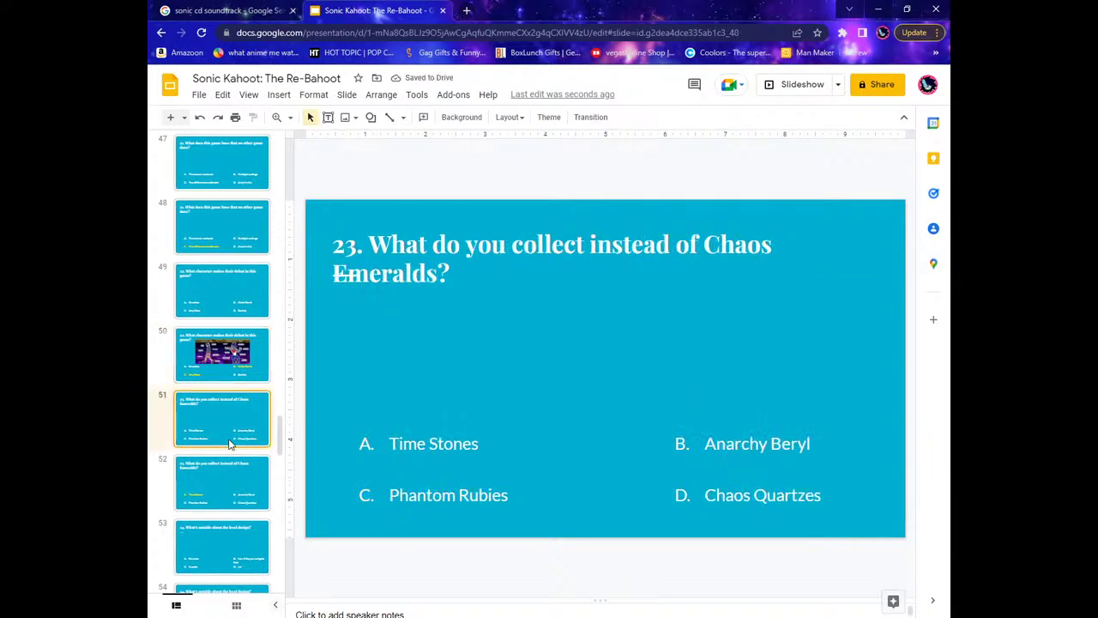
pyautogui.click(245, 333)
pyautogui.press('Up')
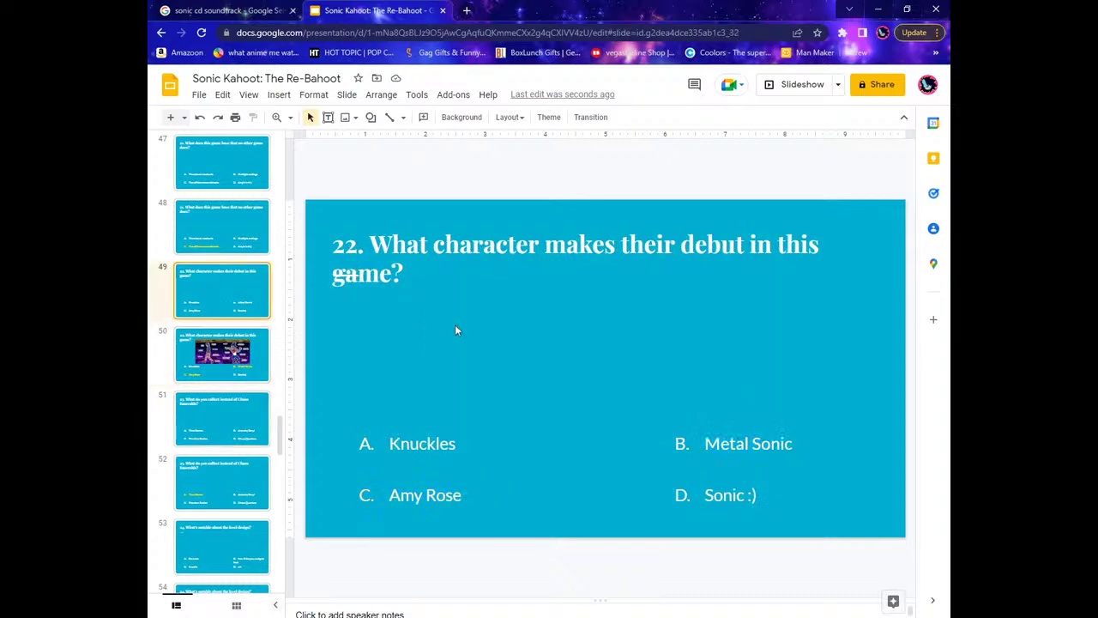
pyautogui.hotkey('ctrl', 'v')
pyautogui.click(411, 157)
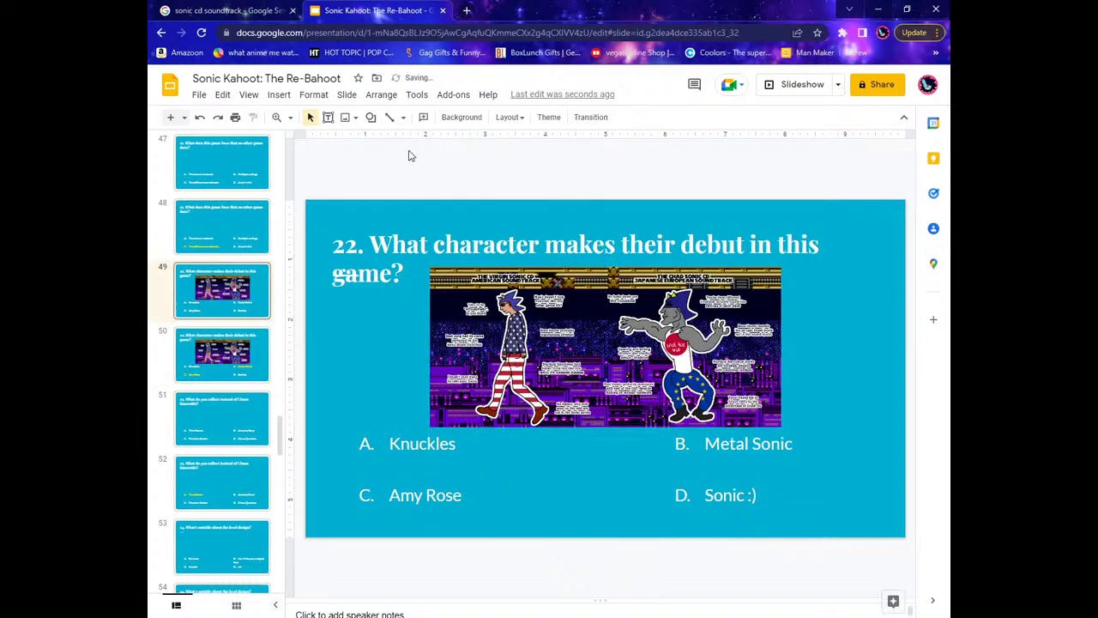
# Select question 21's answer slide 48 and copy the Sonic CD 20th Anniversary Edition soundtrack cover from Google Images.
pyautogui.click(239, 246)
pyautogui.scroll(2, 240, 246)
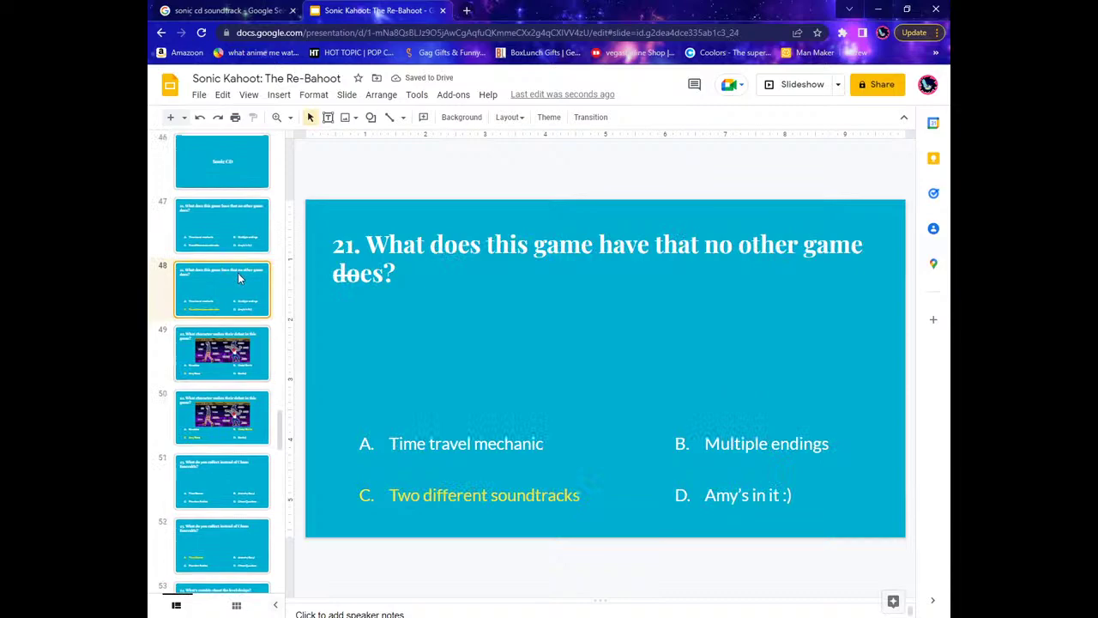
pyautogui.click(271, 10)
pyautogui.scroll(3, 469, 318)
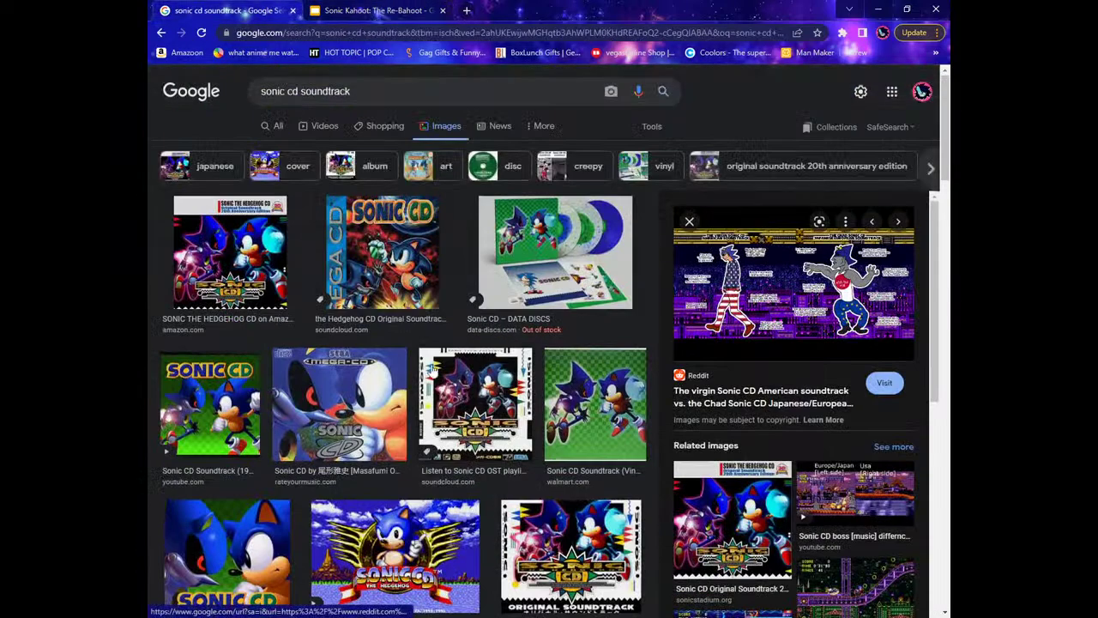
pyautogui.click(261, 257)
pyautogui.rightClick(749, 225)
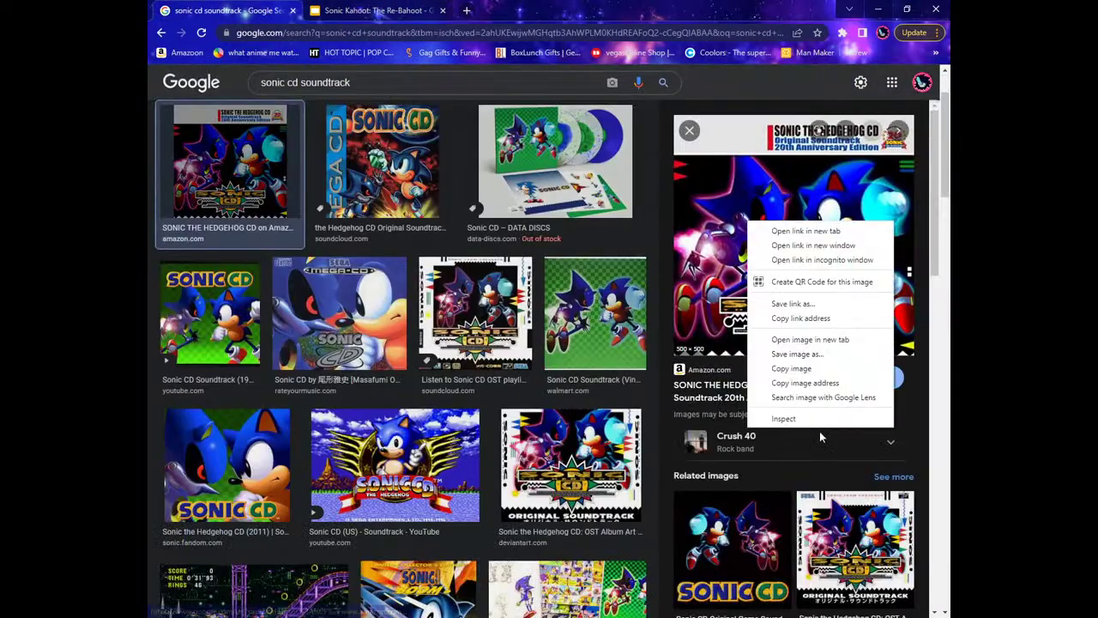
pyautogui.click(801, 370)
pyautogui.click(411, 9)
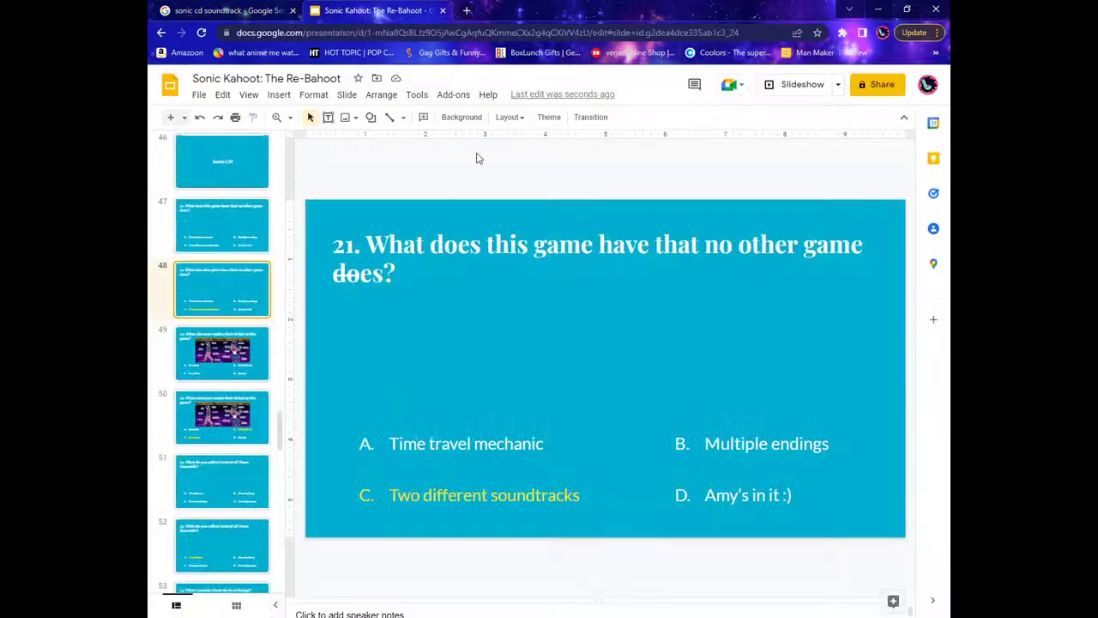
# Paste the soundtrack cover on slide 48, enlarge it slightly, and center it horizontally above the answers.
pyautogui.hotkey('ctrl', 'v')
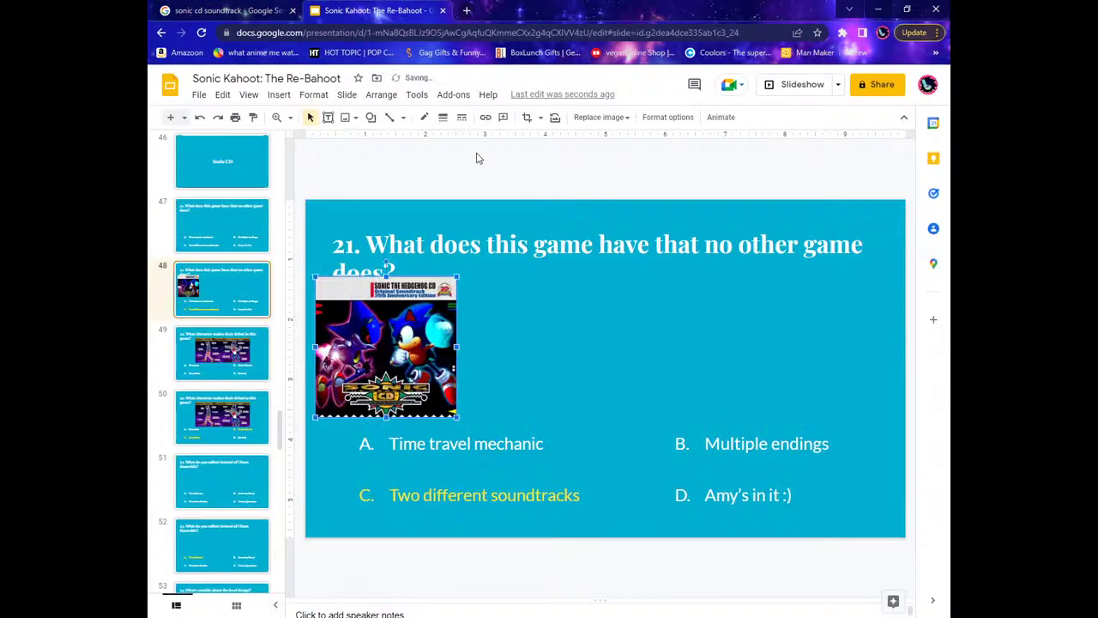
pyautogui.moveTo(594, 349); pyautogui.dragTo(597, 349)
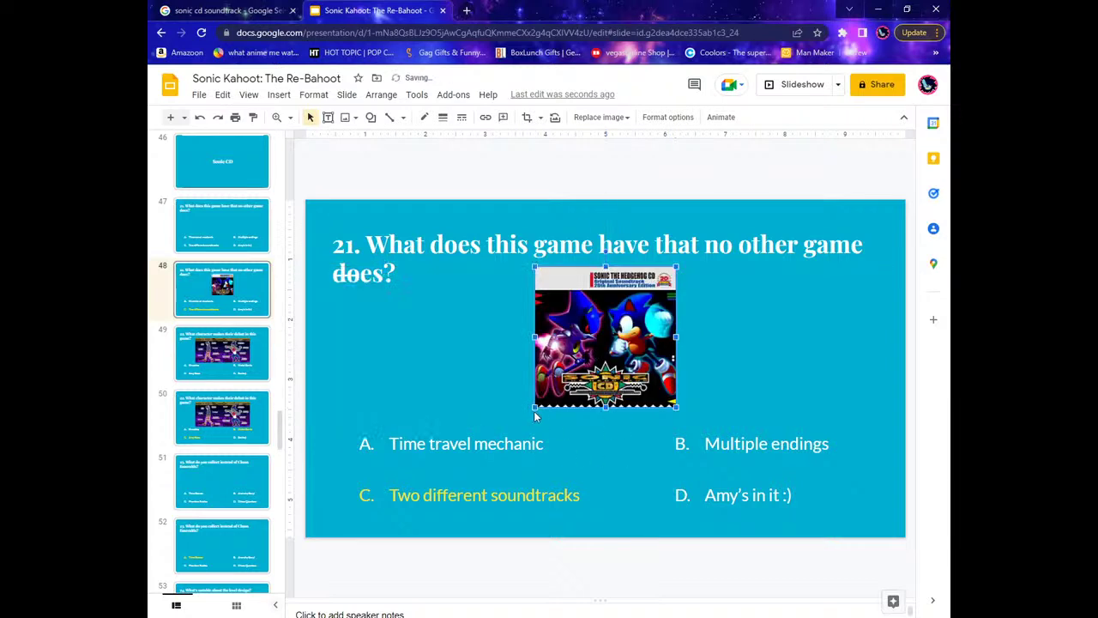
pyautogui.moveTo(533, 409); pyautogui.dragTo(515, 427)
pyautogui.moveTo(606, 365); pyautogui.dragTo(617, 373)
pyautogui.click(571, 152)
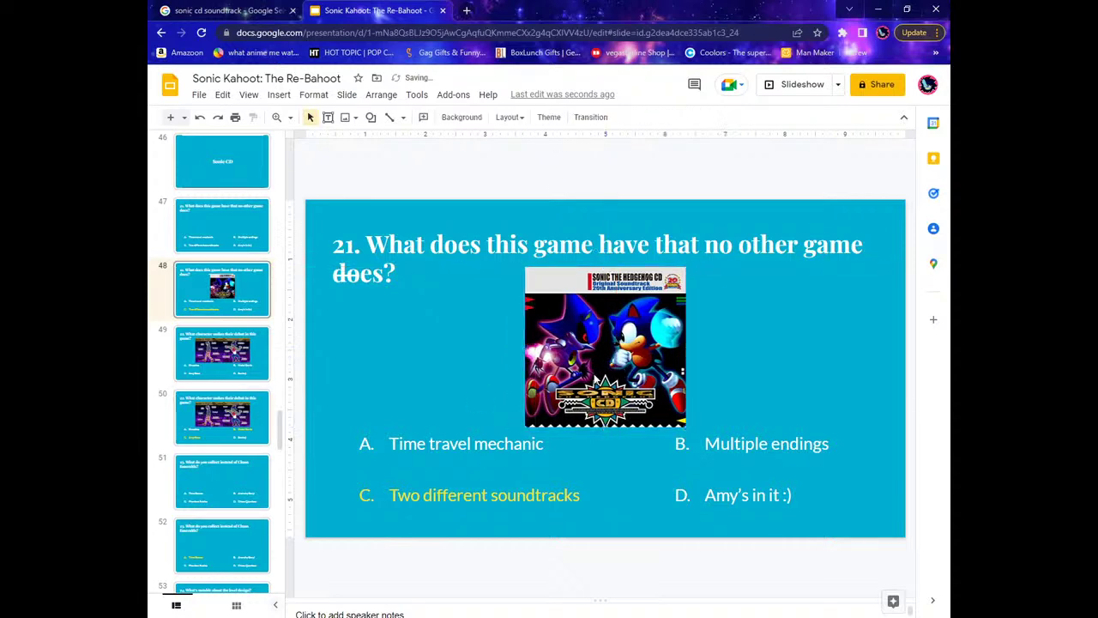
# Duplicate the enlarged soundtrack cover onto question slide 47 at the same position.
pyautogui.click(594, 380)
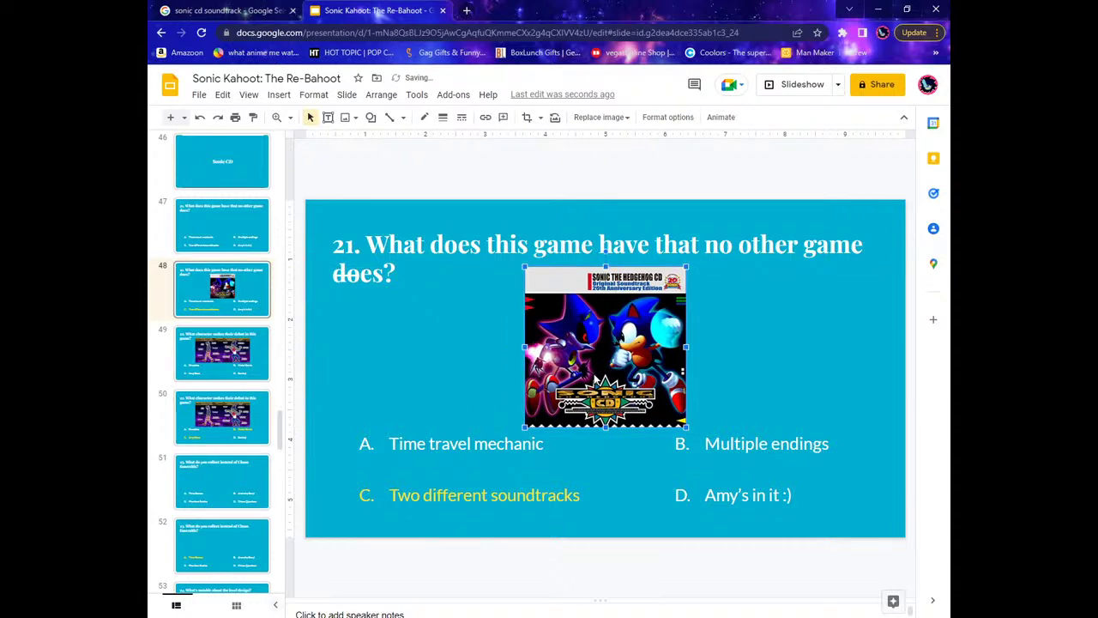
pyautogui.click(222, 222)
pyautogui.hotkey('ctrl', 'v')
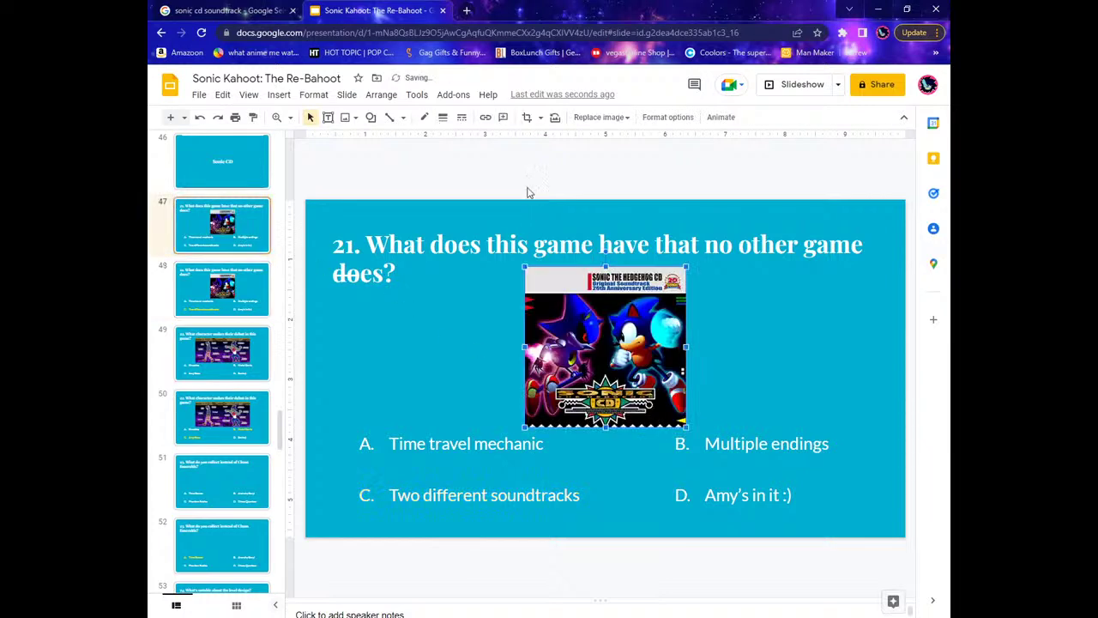
# Check question 23 on slide 51 and look through the Google Images soundtrack results for another fitting Sonic CD picture.
pyautogui.scroll(-1, 197, 426)
pyautogui.scroll(-1, 197, 427)
pyautogui.click(197, 375)
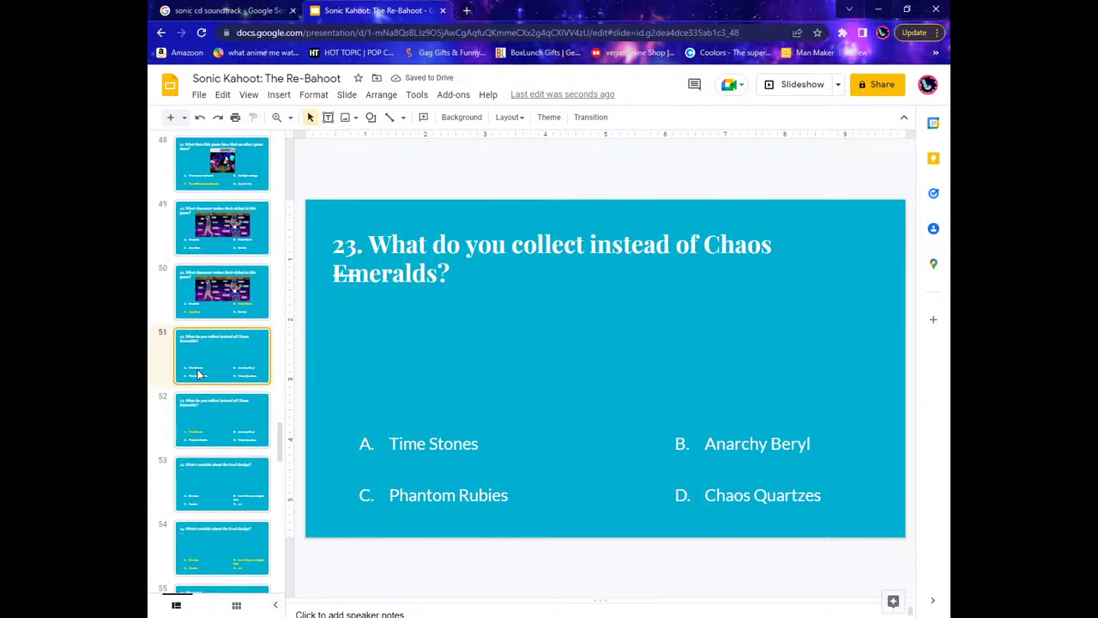
pyautogui.click(227, 10)
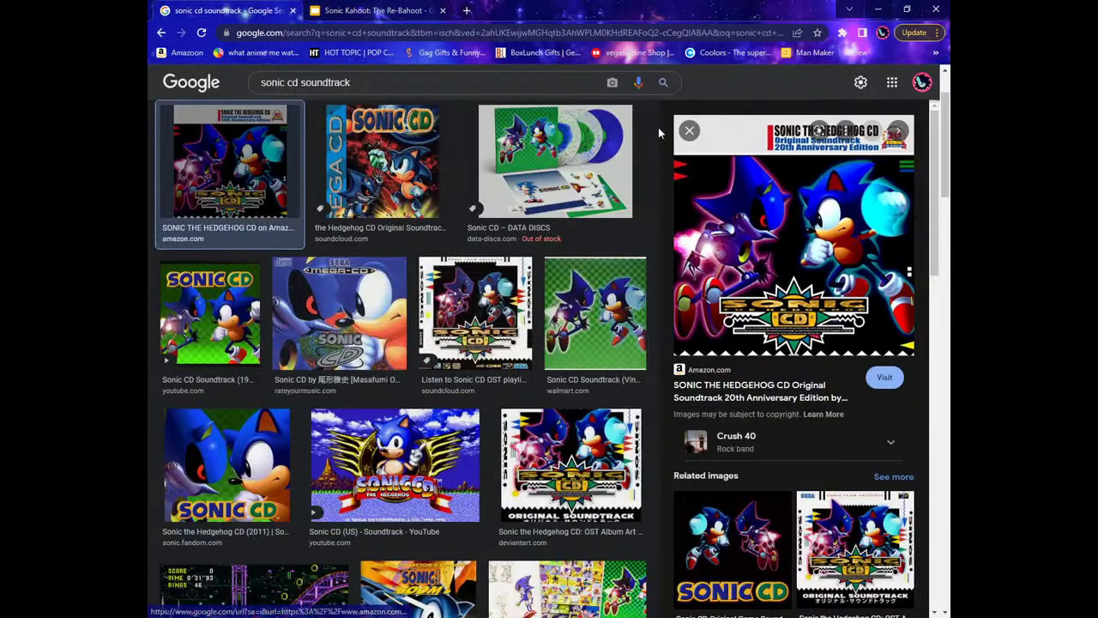
pyautogui.click(689, 130)
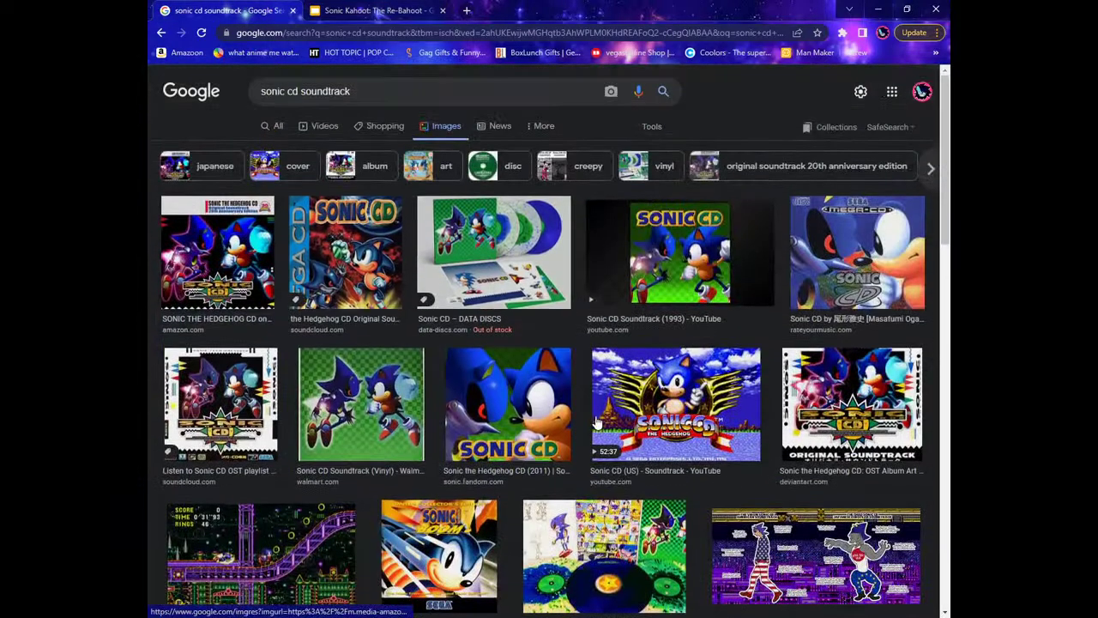
pyautogui.click(521, 268)
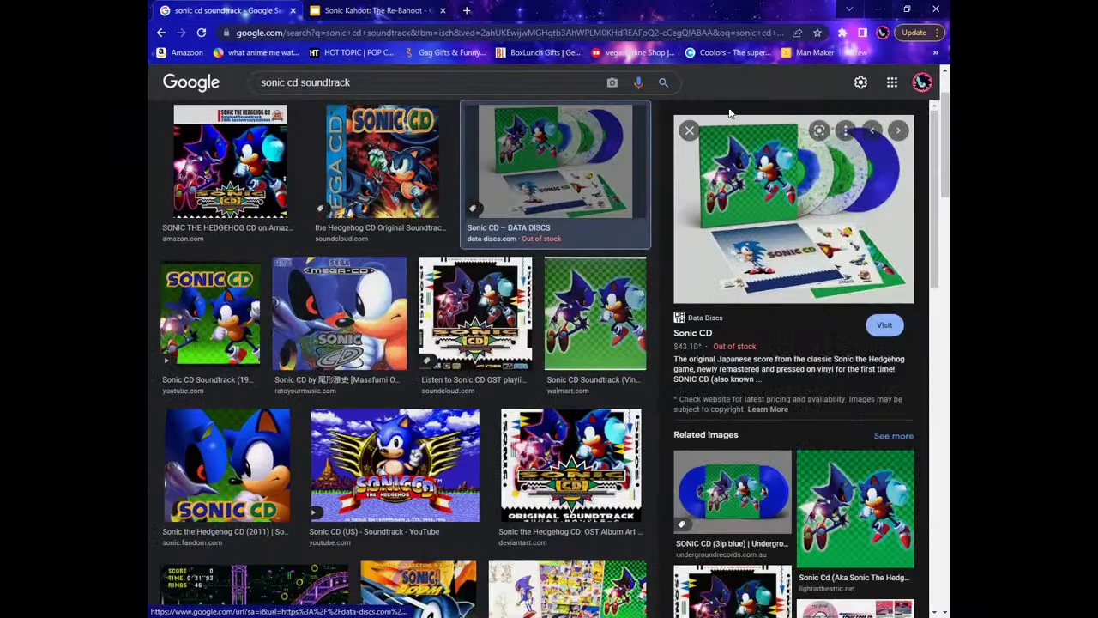
pyautogui.click(690, 131)
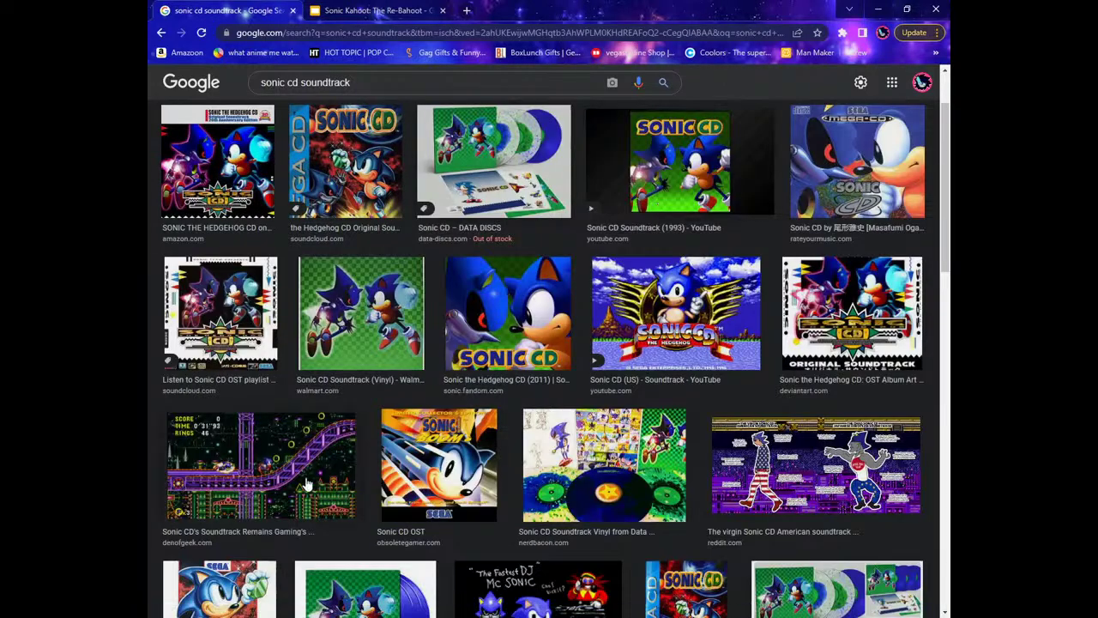
pyautogui.scroll(-4, 306, 484)
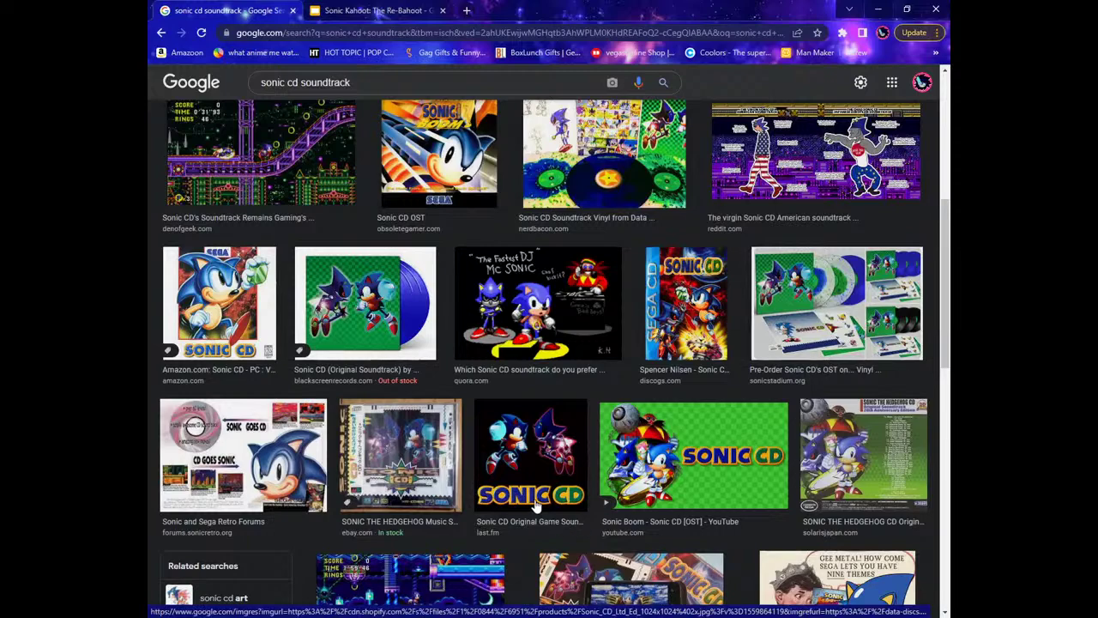
pyautogui.scroll(5, 545, 515)
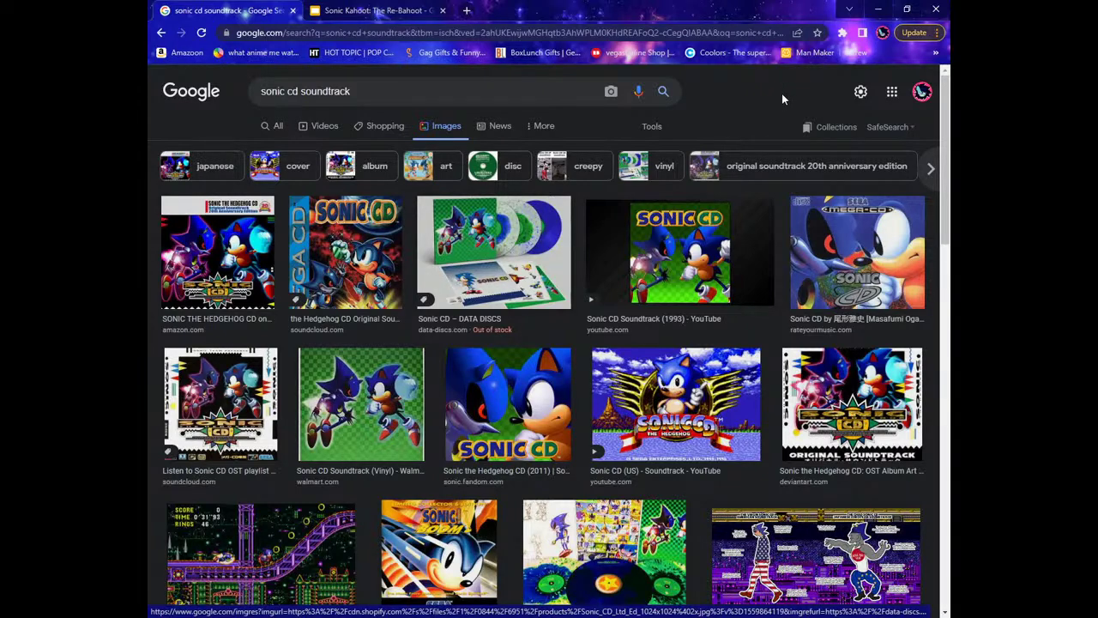
pyautogui.click(378, 10)
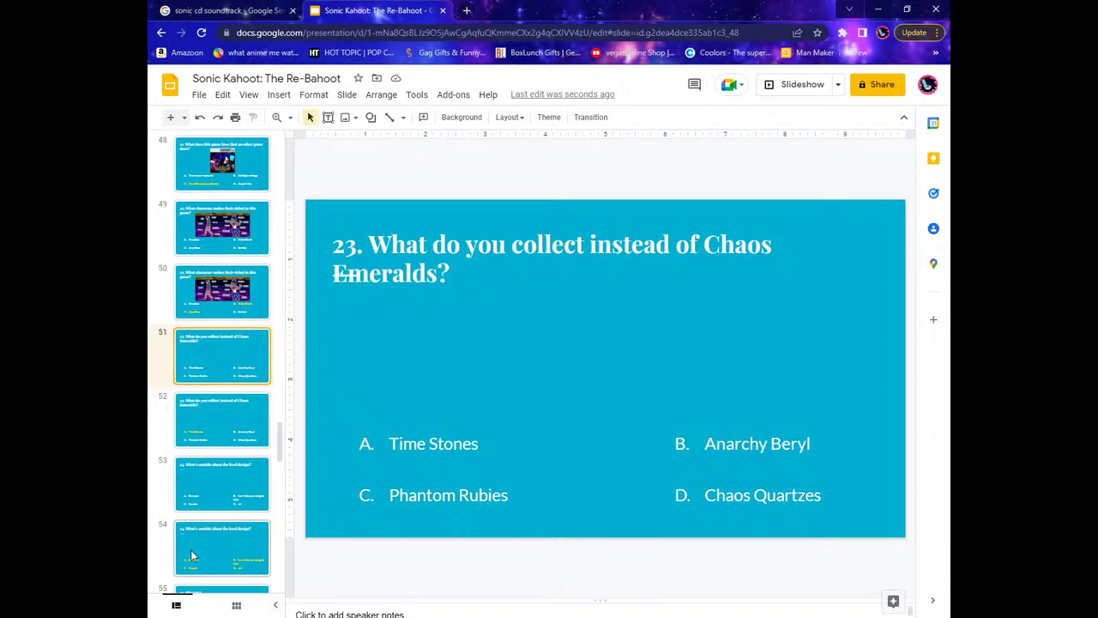
pyautogui.click(227, 11)
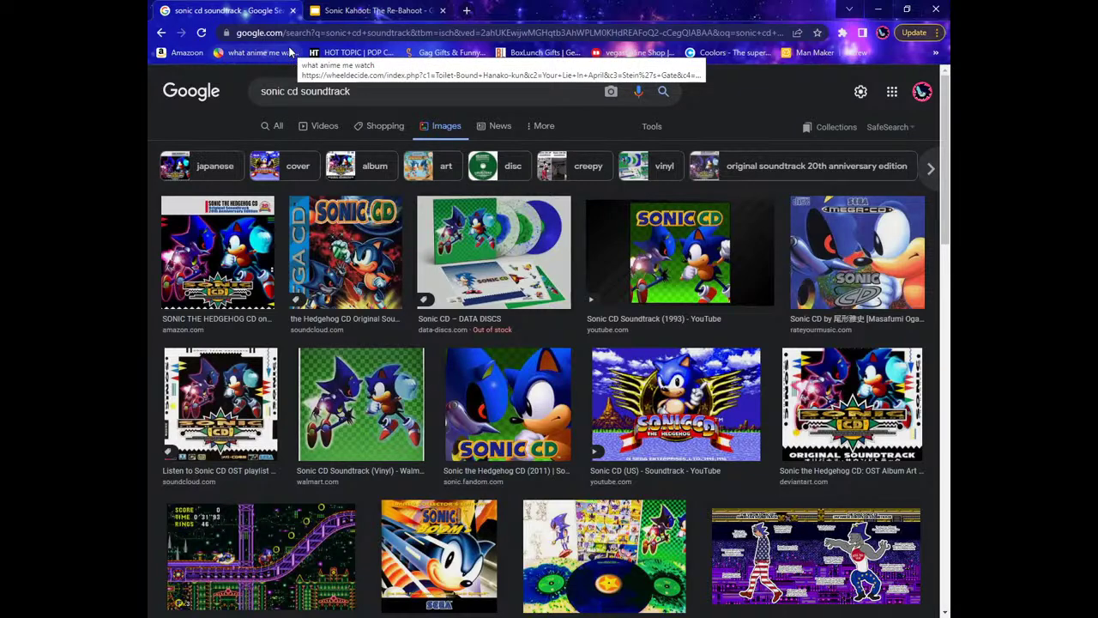
# Search Google Images for "sonic cd gameplay" and copy the Sega CD special stage screenshot from the YouTube result.
pyautogui.click(377, 11)
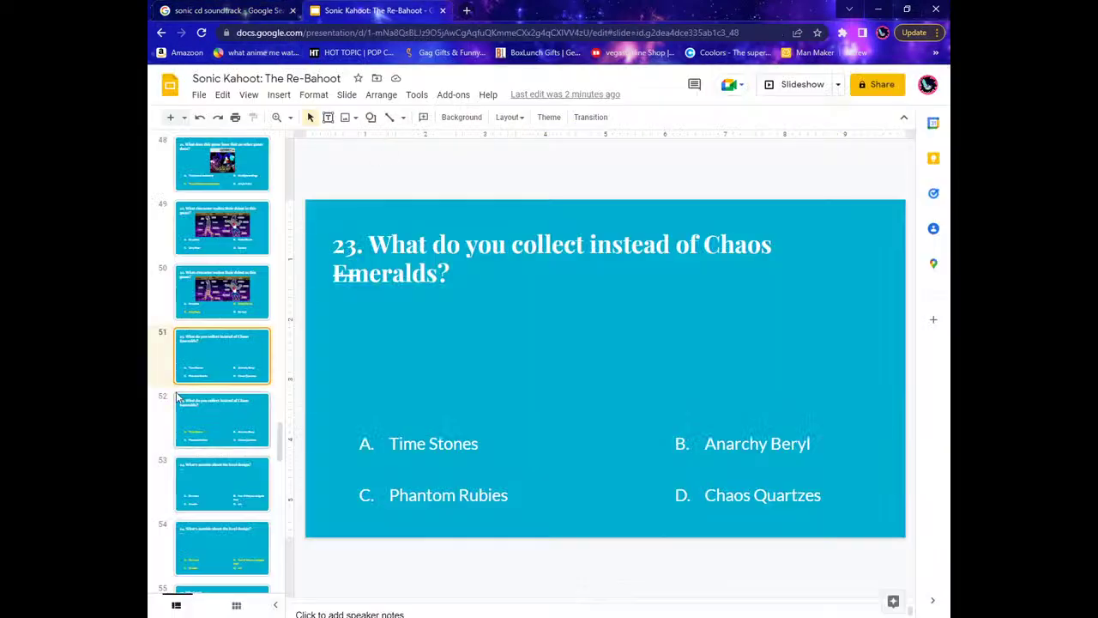
pyautogui.click(243, 10)
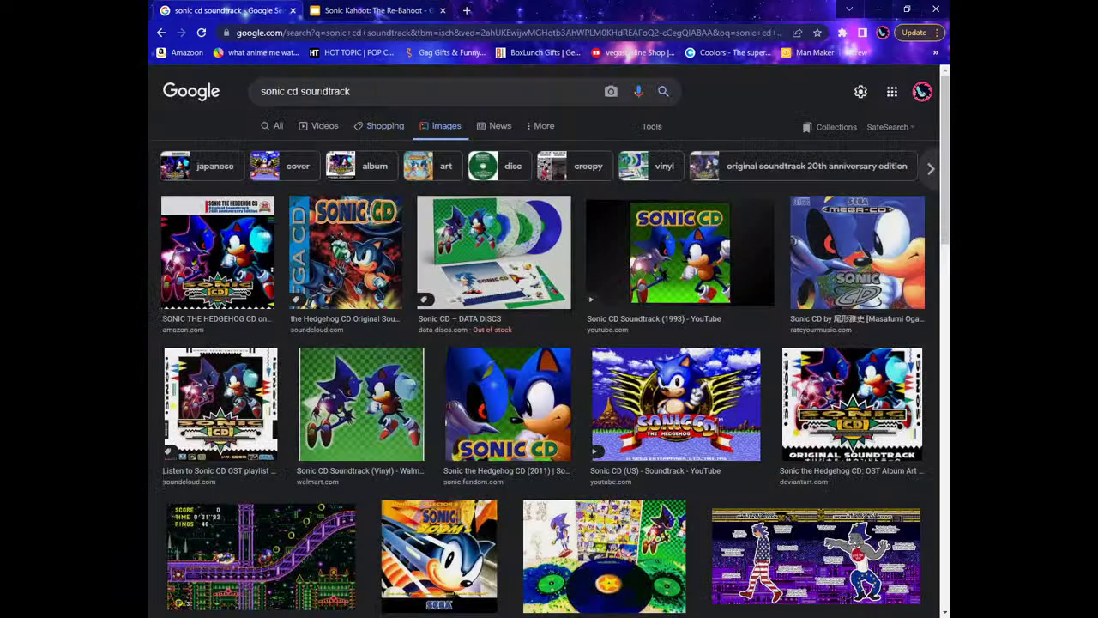
pyautogui.doubleClick(443, 90)
pyautogui.press('BackSpace')
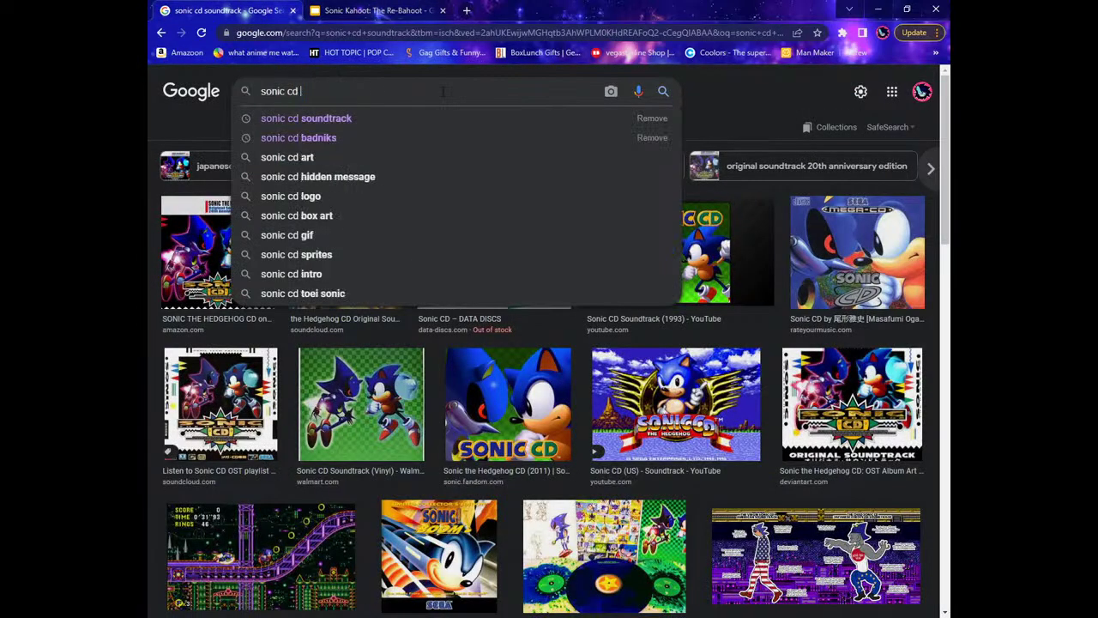
pyautogui.write('gameplay')
pyautogui.press('Return')
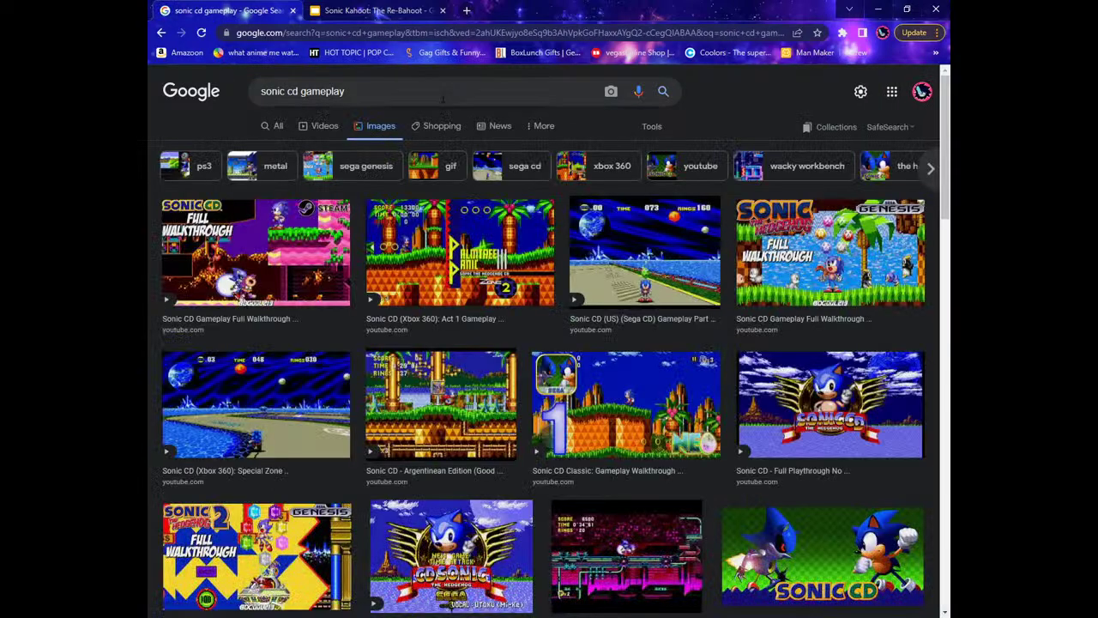
pyautogui.click(702, 261)
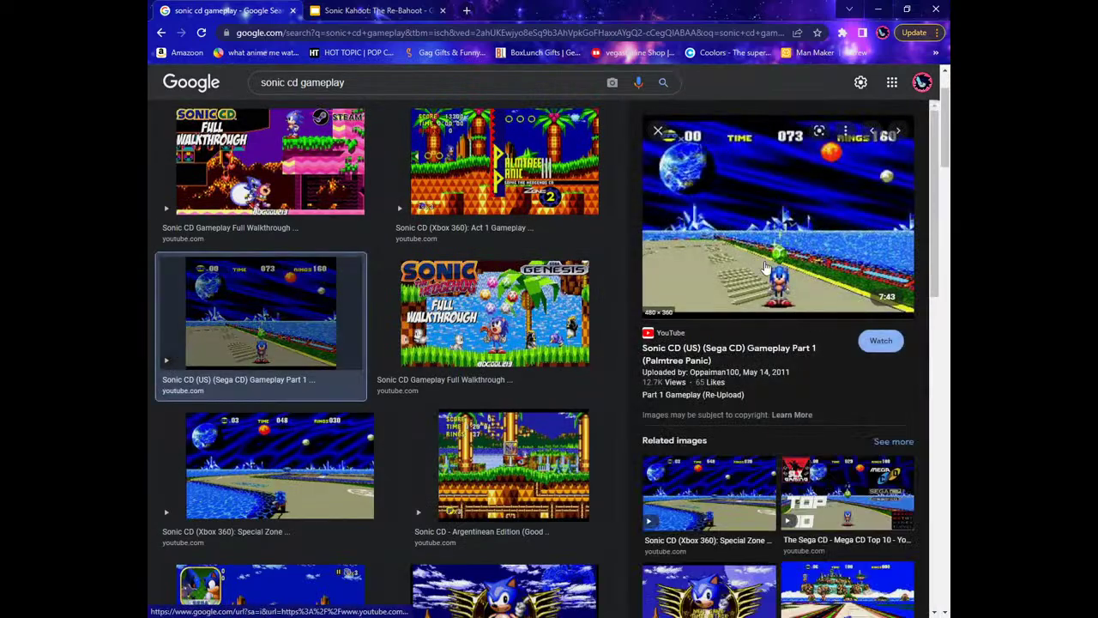
pyautogui.rightClick(813, 207)
pyautogui.click(848, 351)
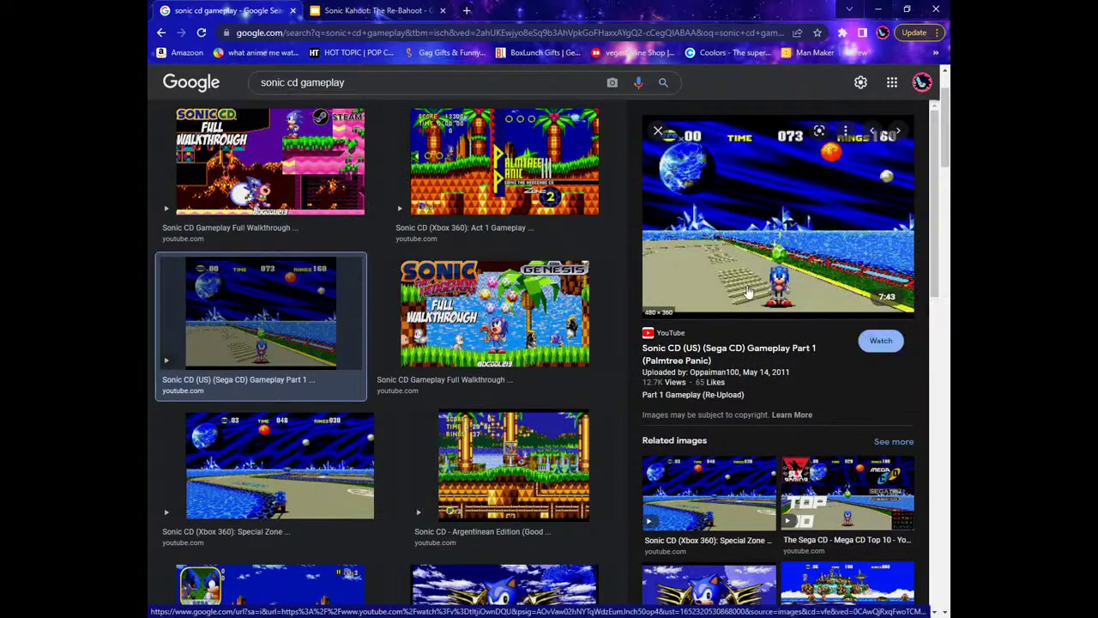
# Paste the special stage screenshot on question 23's slide 51, enlarge it slightly, and center it horizontally above the answers.
pyautogui.click(377, 10)
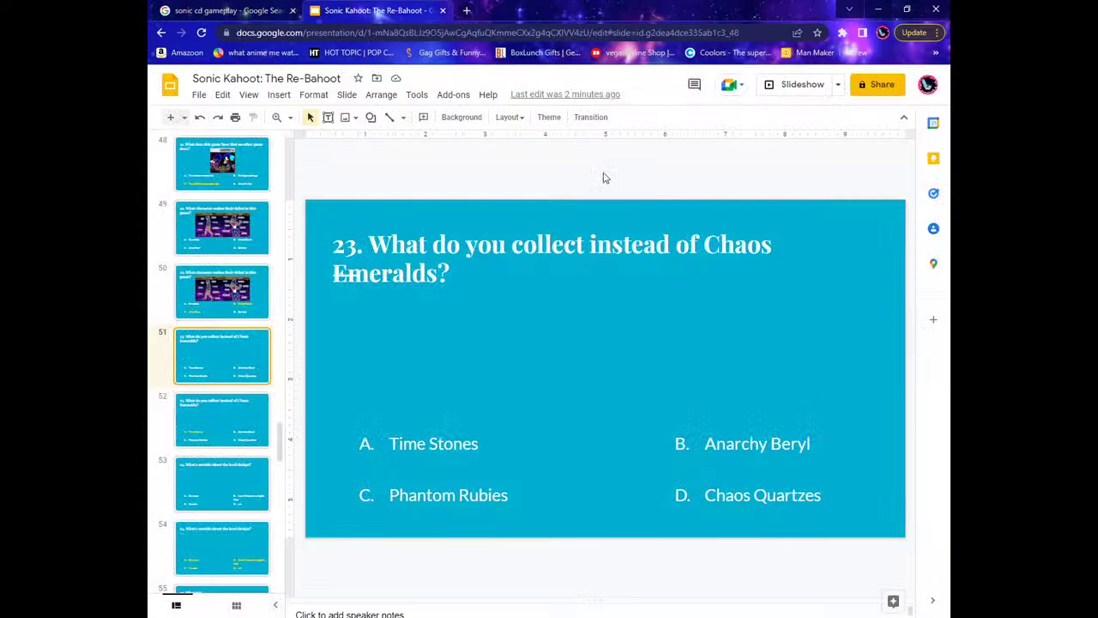
pyautogui.hotkey('ctrl', 'v')
pyautogui.moveTo(393, 370); pyautogui.dragTo(589, 361)
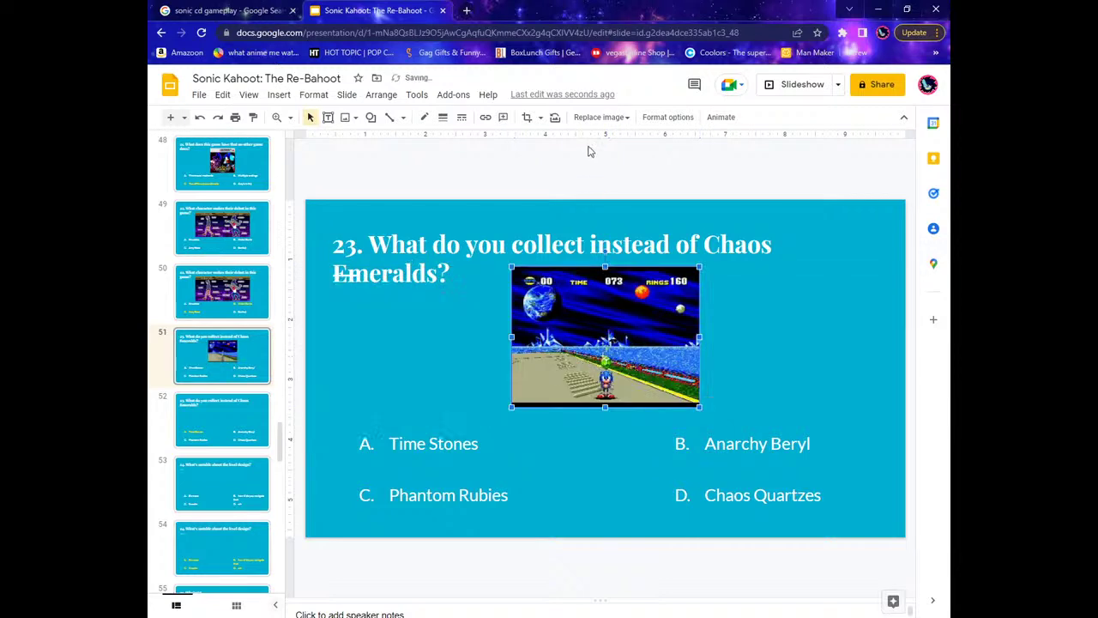
pyautogui.moveTo(512, 407); pyautogui.dragTo(485, 427)
pyautogui.moveTo(589, 378); pyautogui.dragTo(614, 377)
pyautogui.click(603, 175)
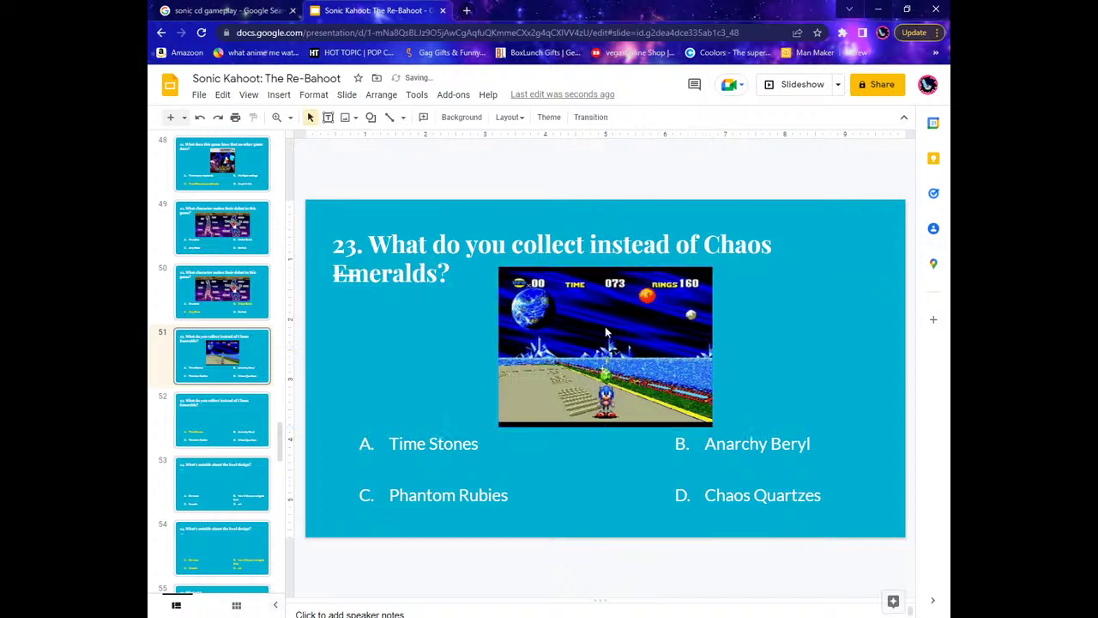
# Duplicate the enlarged special stage screenshot onto question 23's answer slide 52 at the same position.
pyautogui.click(609, 343)
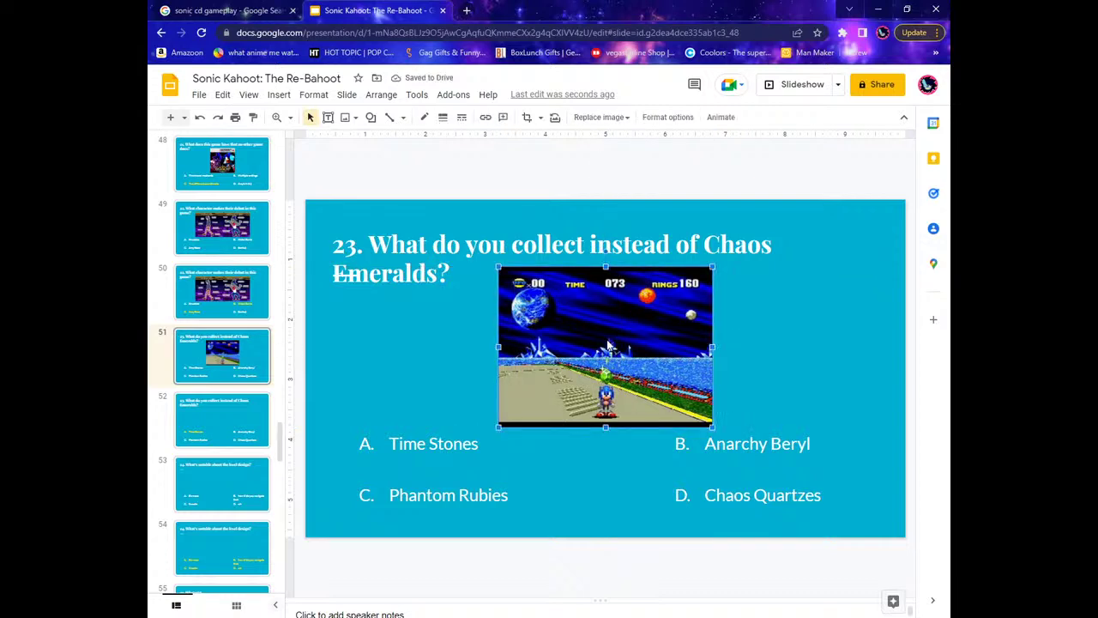
pyautogui.click(183, 409)
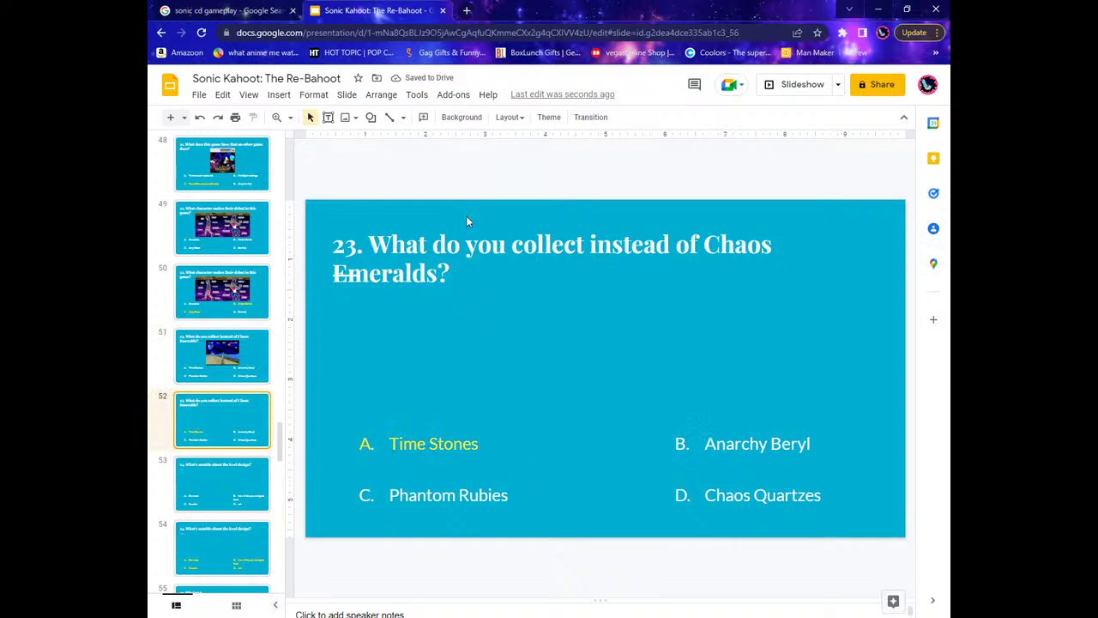
pyautogui.hotkey('ctrl', 'v')
pyautogui.click(484, 176)
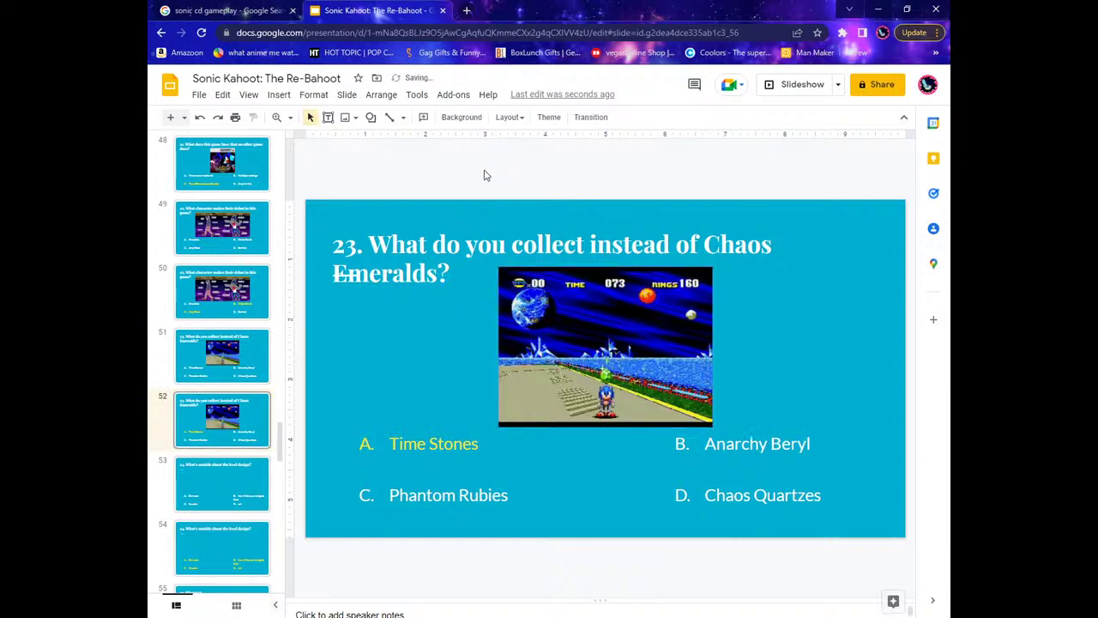
# Check question 24 on slide 53 and search Google Images for "sonic cd level design".
pyautogui.click(256, 506)
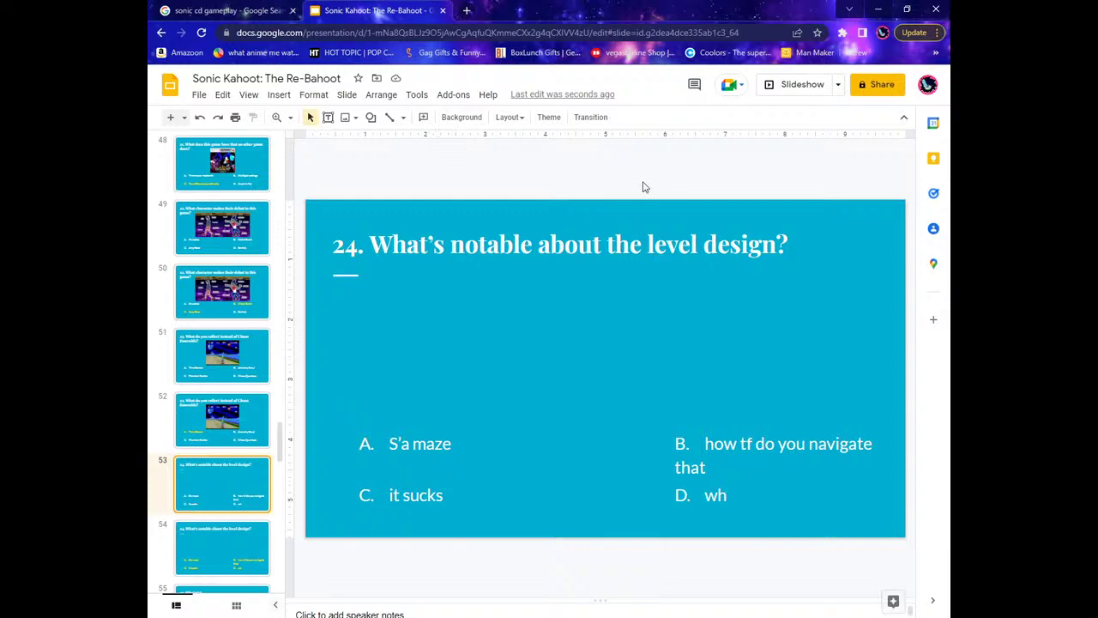
pyautogui.click(225, 10)
pyautogui.moveTo(300, 83); pyautogui.dragTo(345, 82)
pyautogui.write('level')
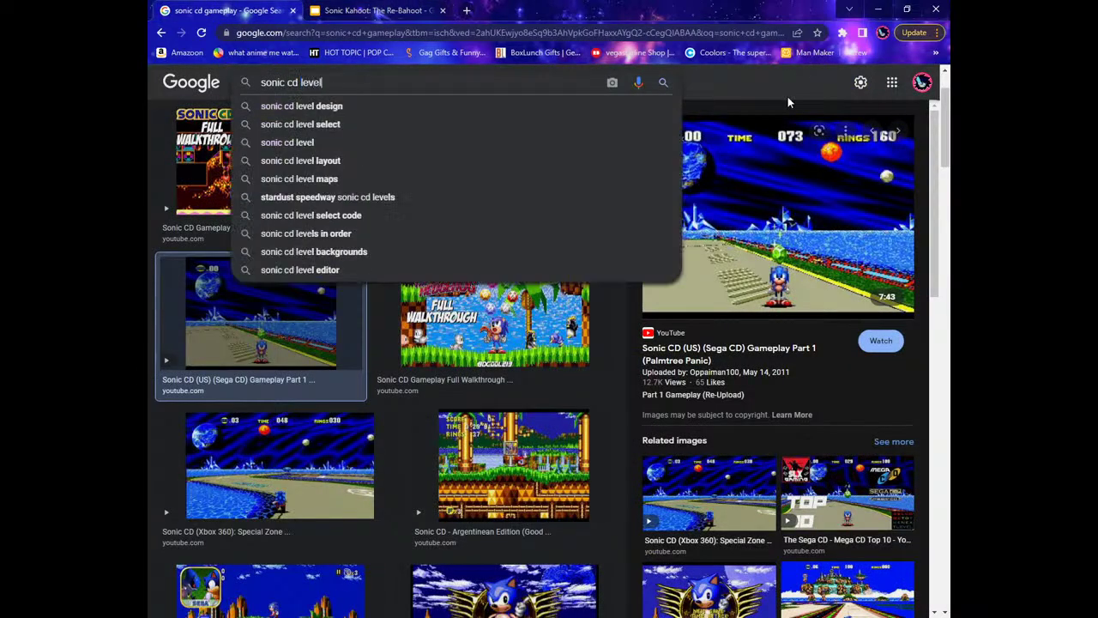
pyautogui.press('Down')
pyautogui.press('Return')
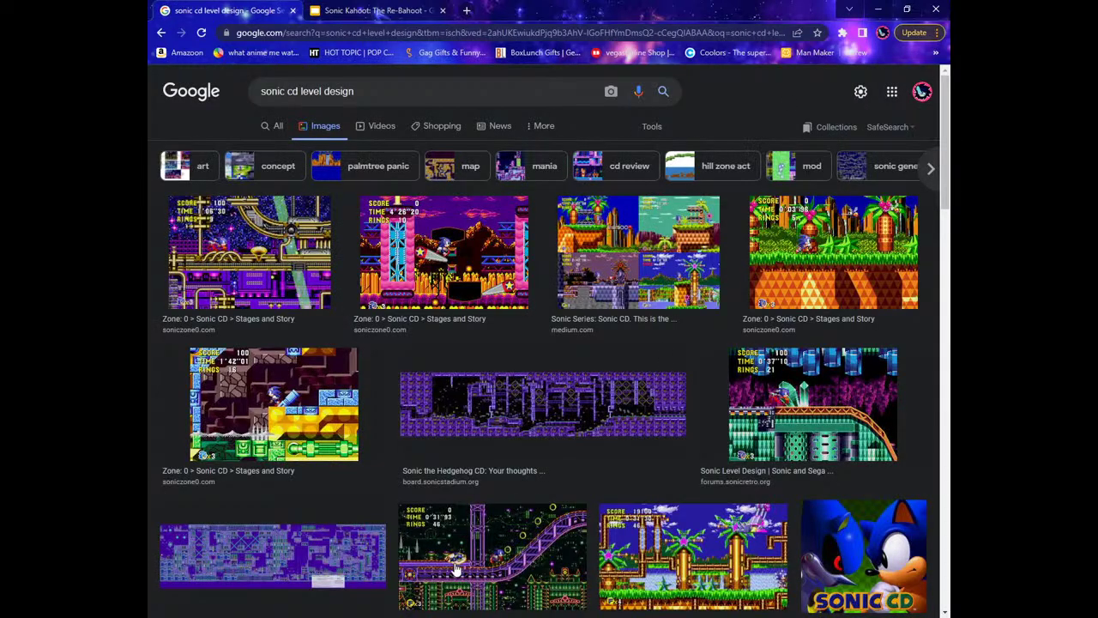
# Look through the level design results and related images for a picture of a confusing Sonic CD level layout.
pyautogui.click(500, 393)
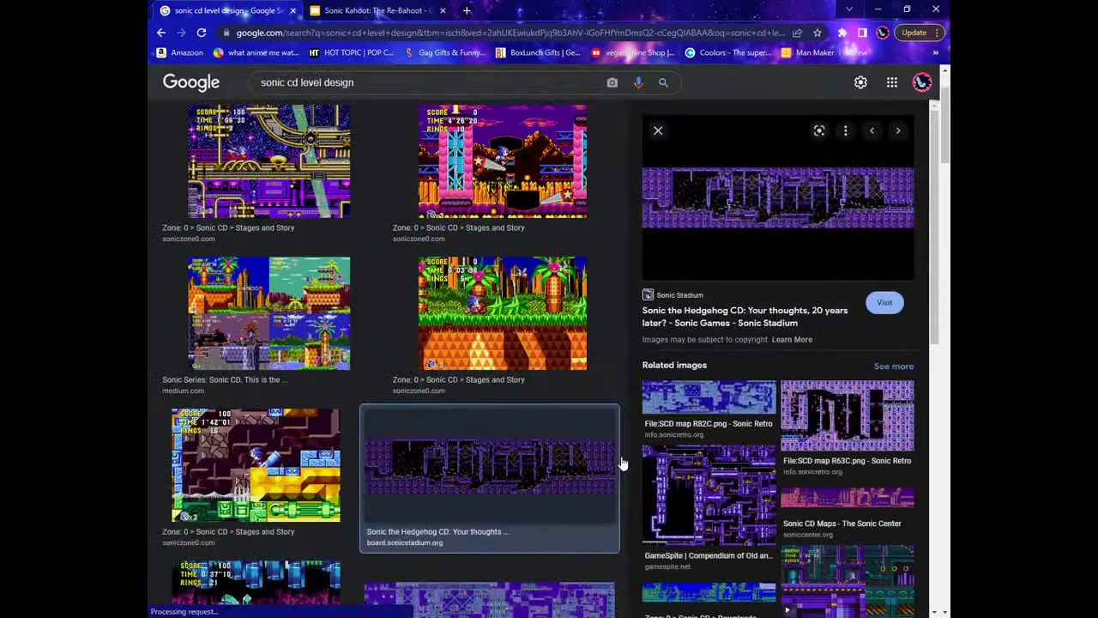
pyautogui.scroll(-2, 698, 503)
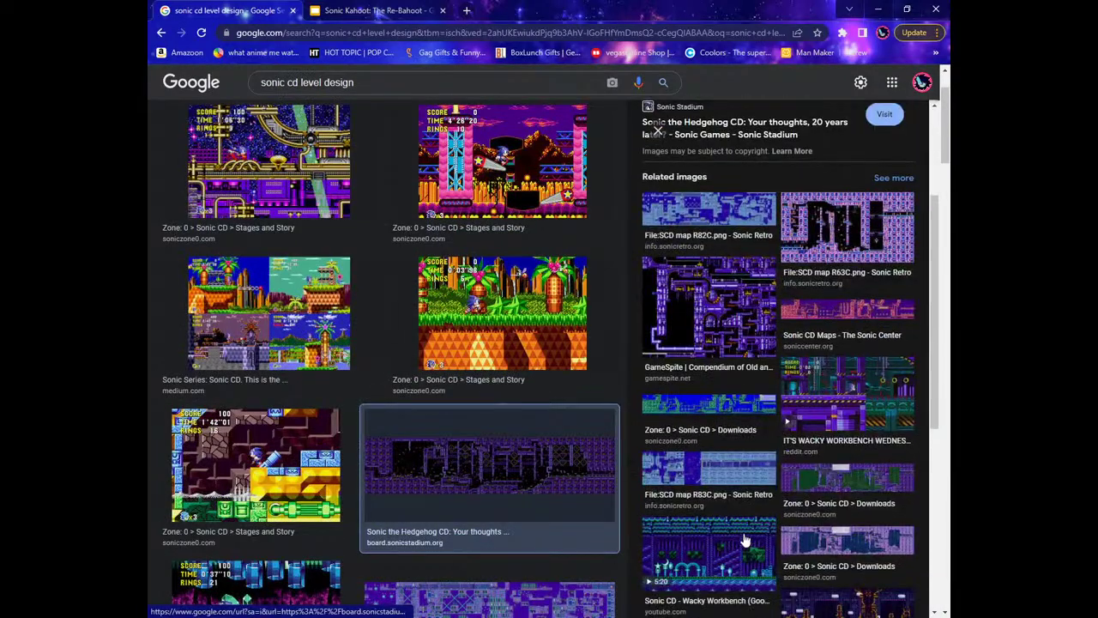
pyautogui.scroll(-3, 751, 519)
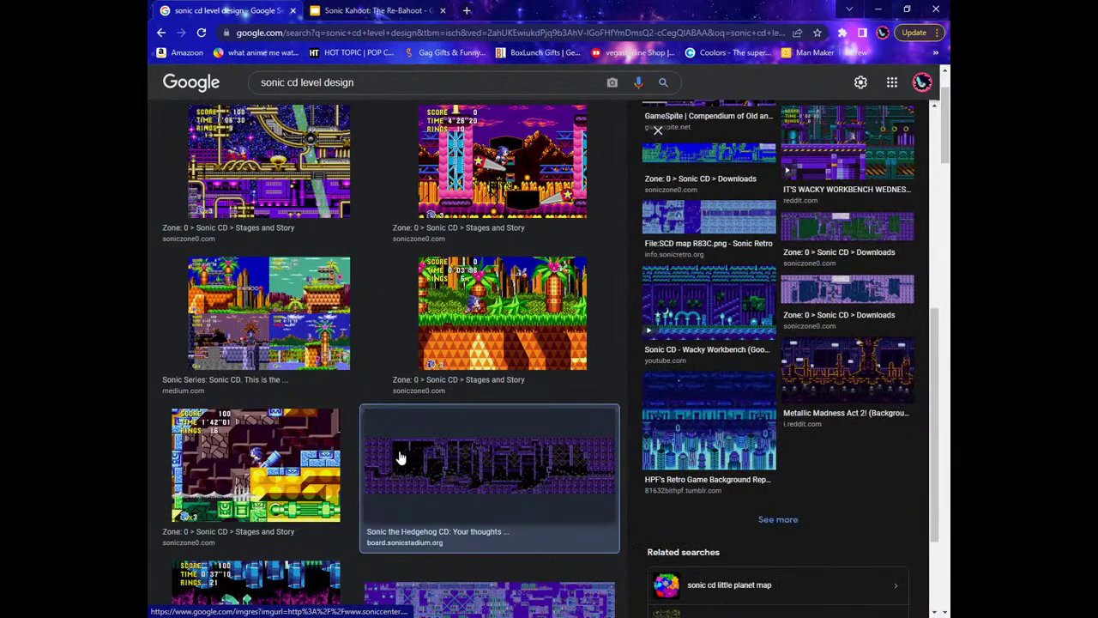
pyautogui.scroll(-3, 403, 453)
pyautogui.click(711, 426)
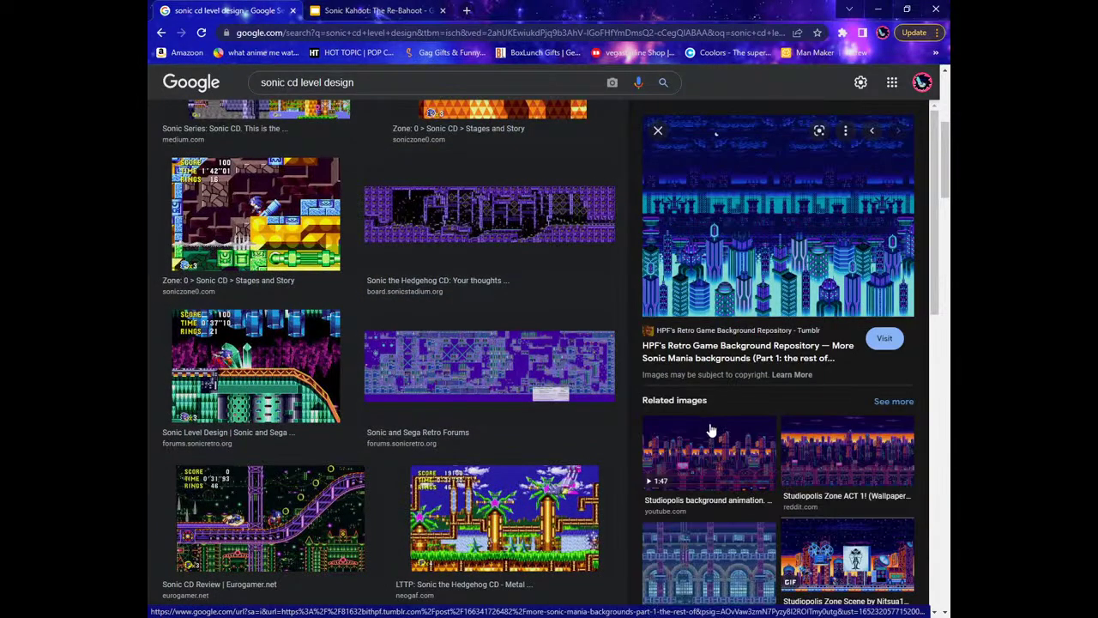
pyautogui.click(741, 464)
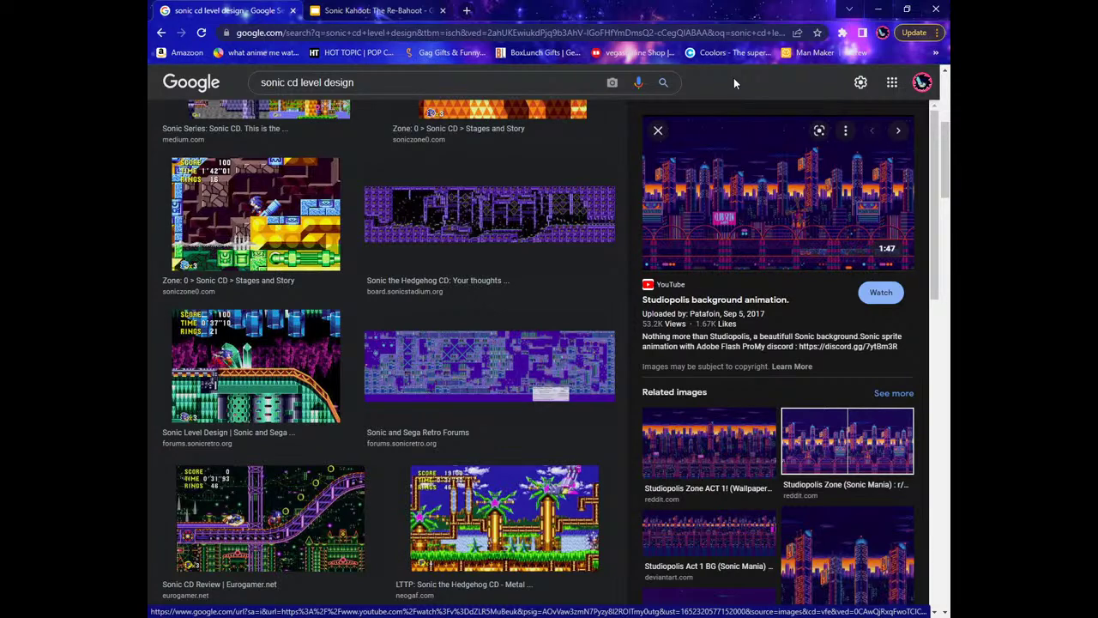
pyautogui.scroll(-3, 366, 269)
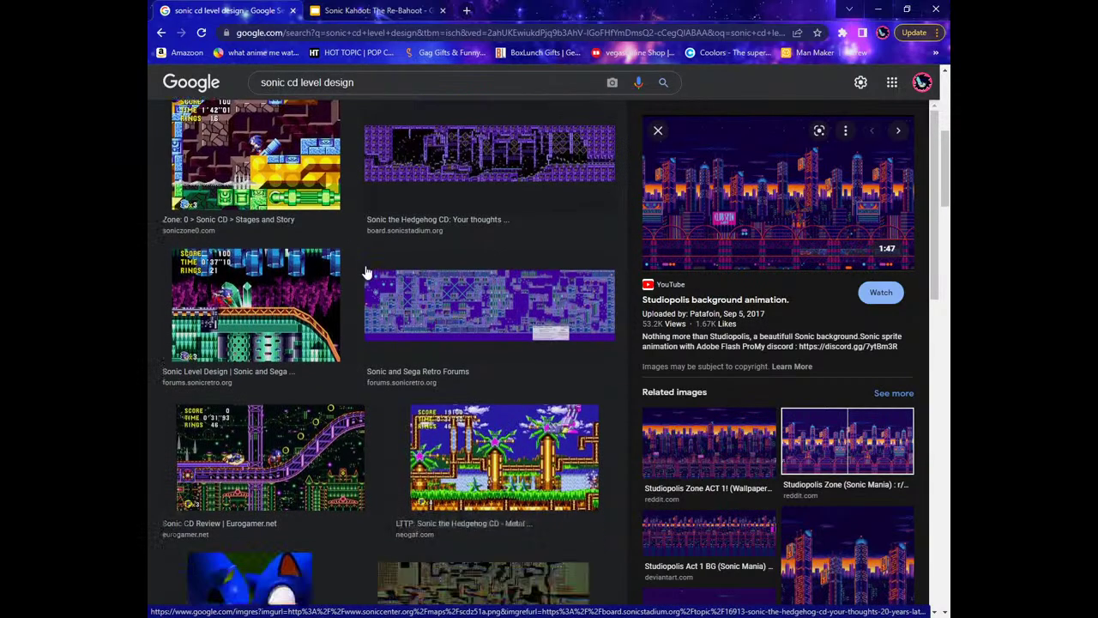
pyautogui.scroll(-5, 364, 270)
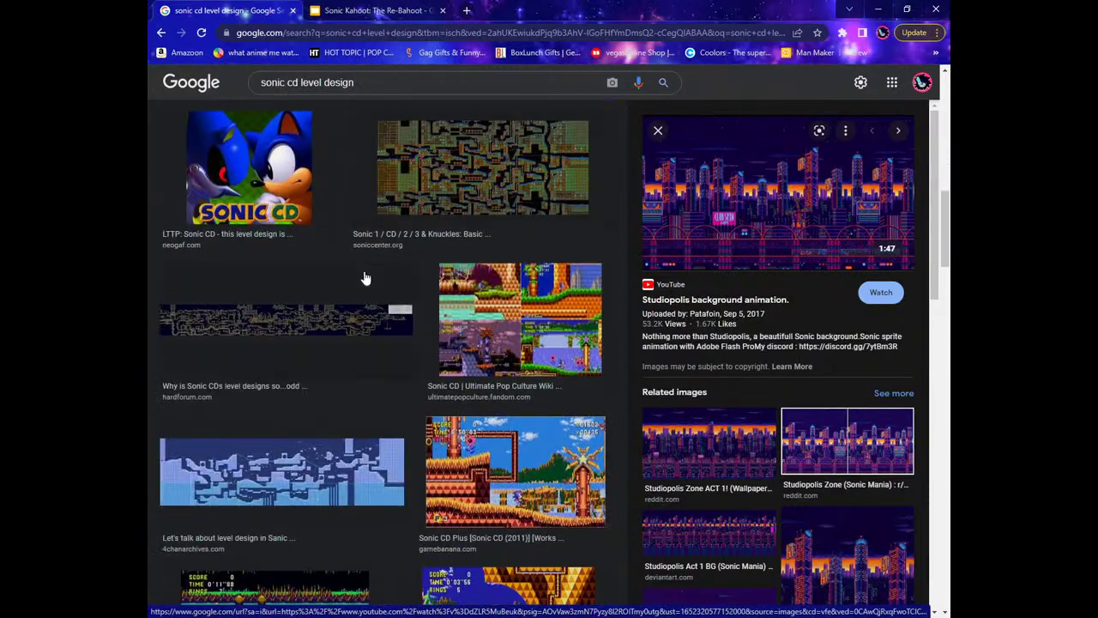
pyautogui.scroll(-3, 313, 388)
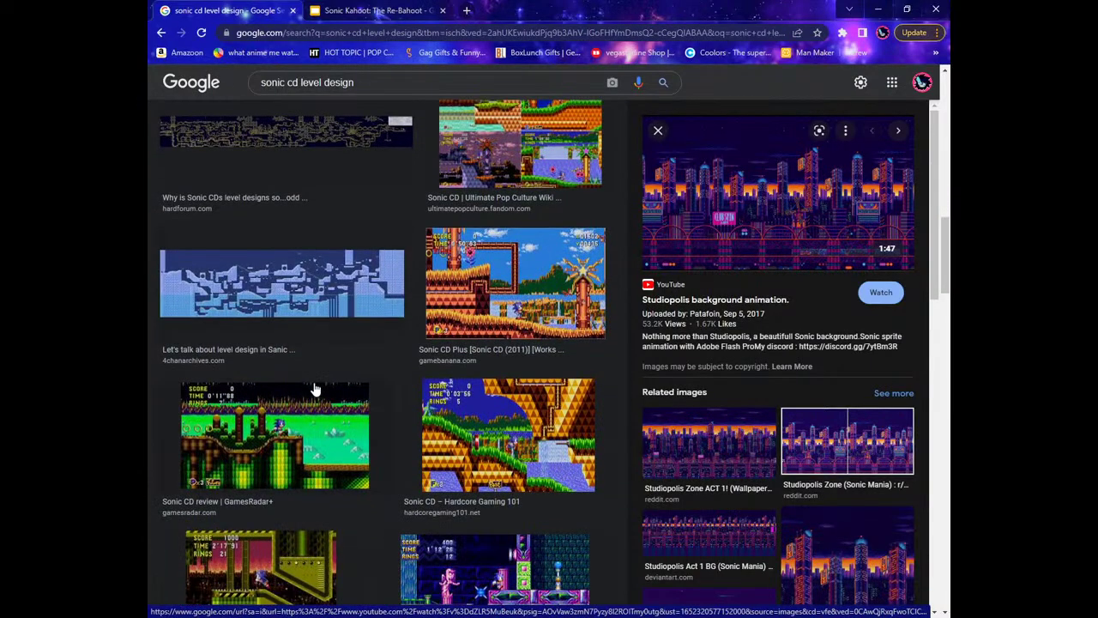
pyautogui.scroll(-6, 313, 388)
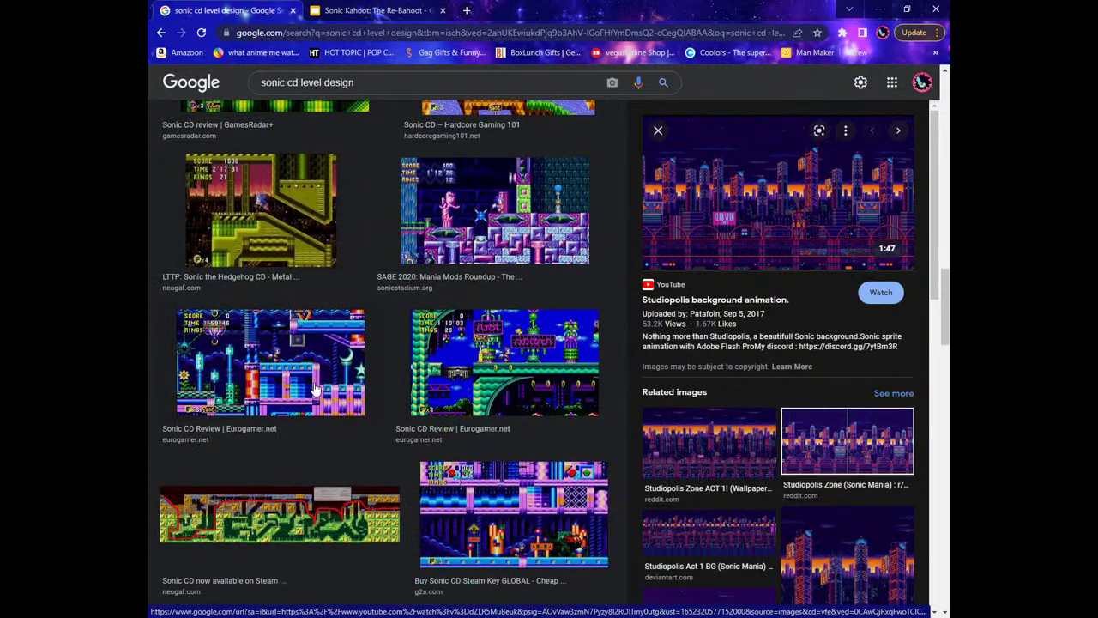
pyautogui.click(658, 130)
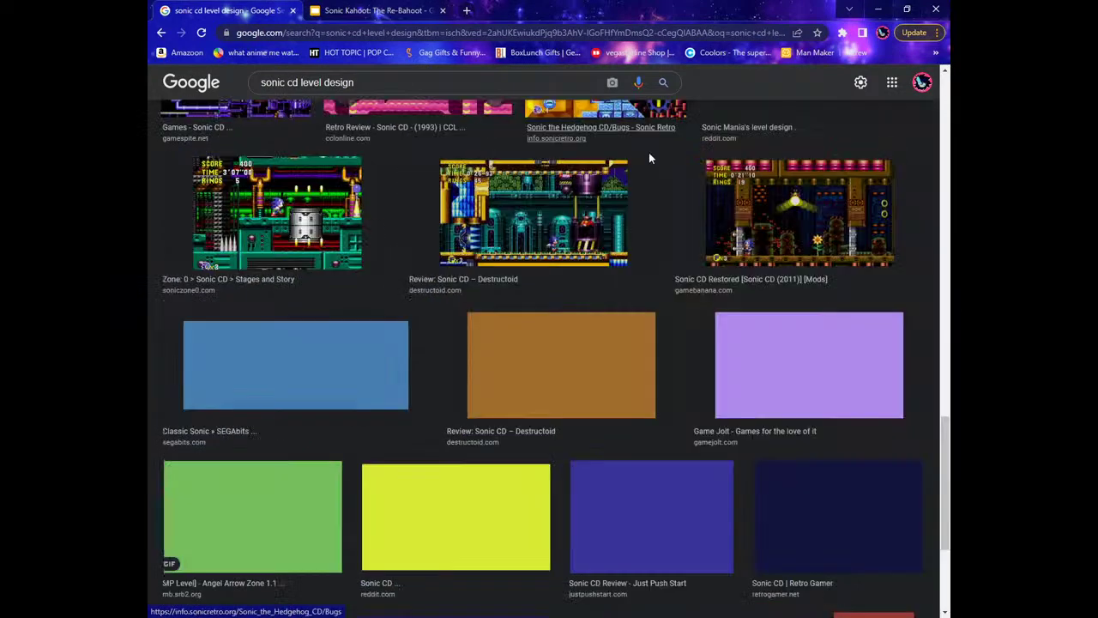
pyautogui.scroll(10, 581, 441)
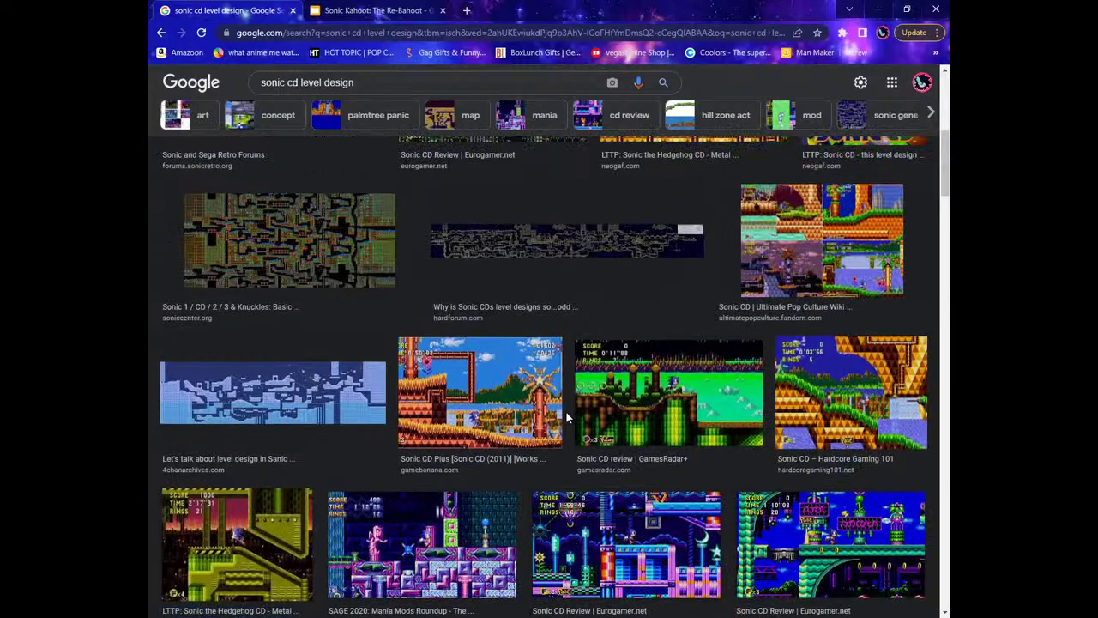
pyautogui.scroll(4, 549, 423)
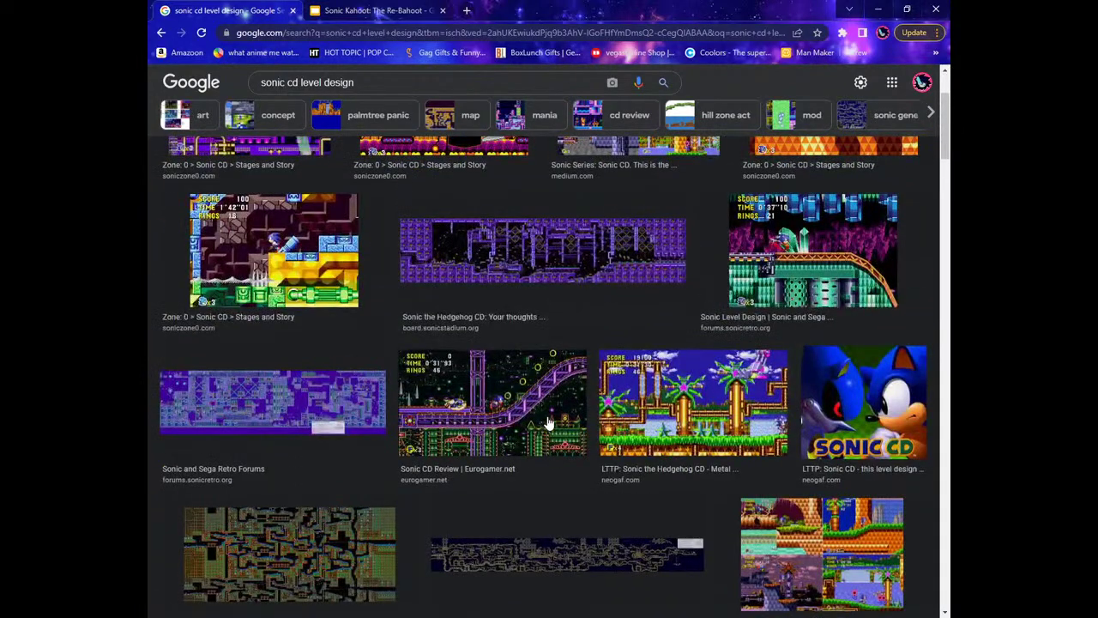
pyautogui.scroll(2, 550, 423)
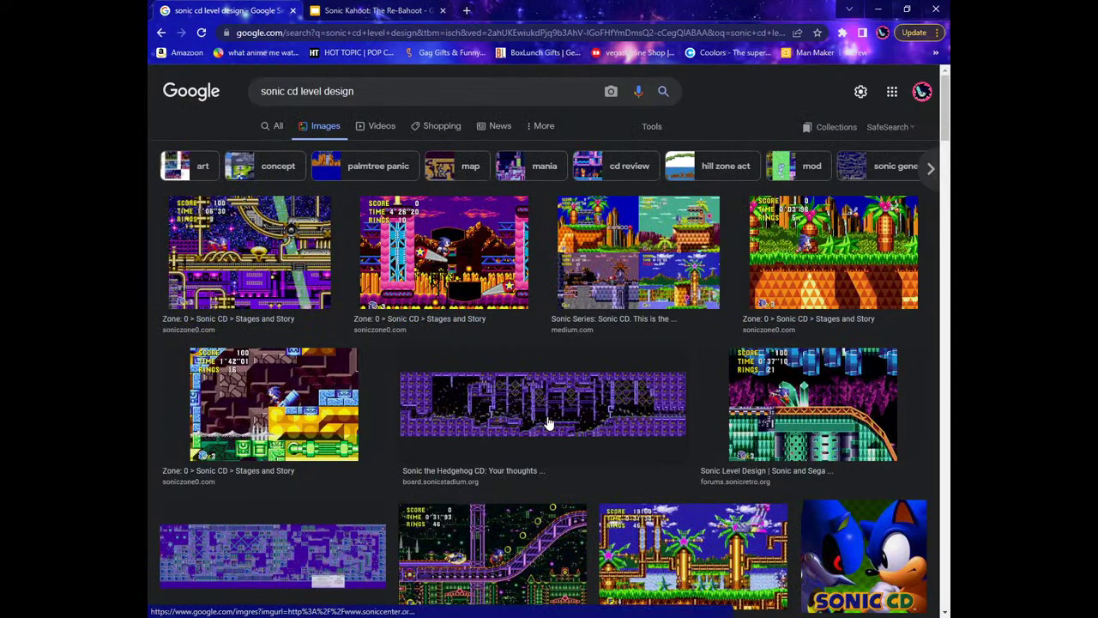
# Copy the wide purple level map from the Sonic Stadium result in Google Images.
pyautogui.click(609, 400)
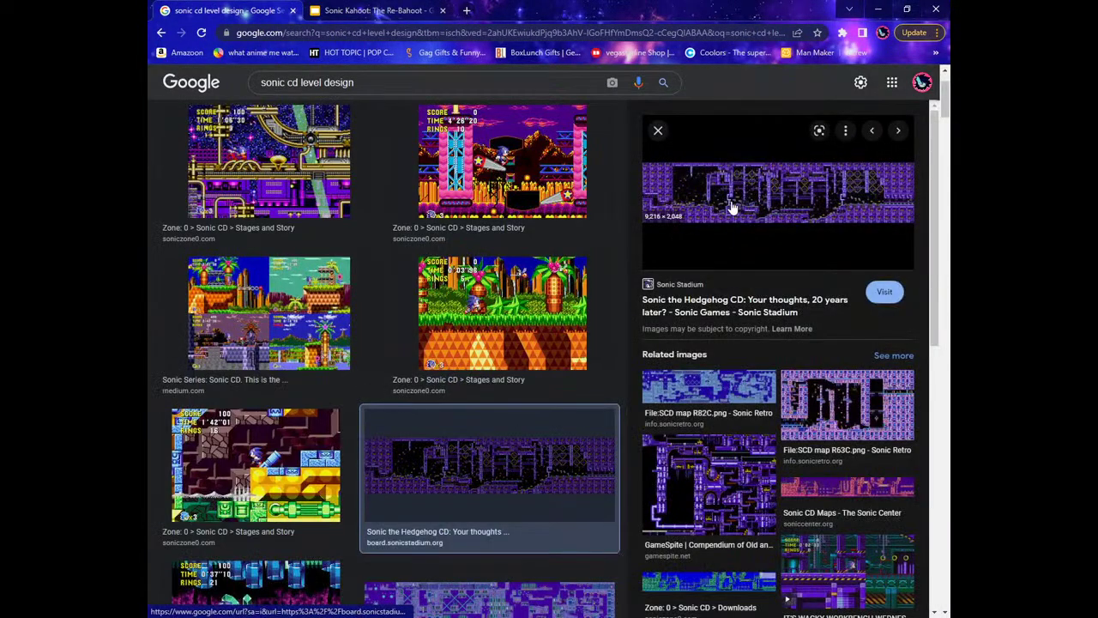
pyautogui.rightClick(731, 209)
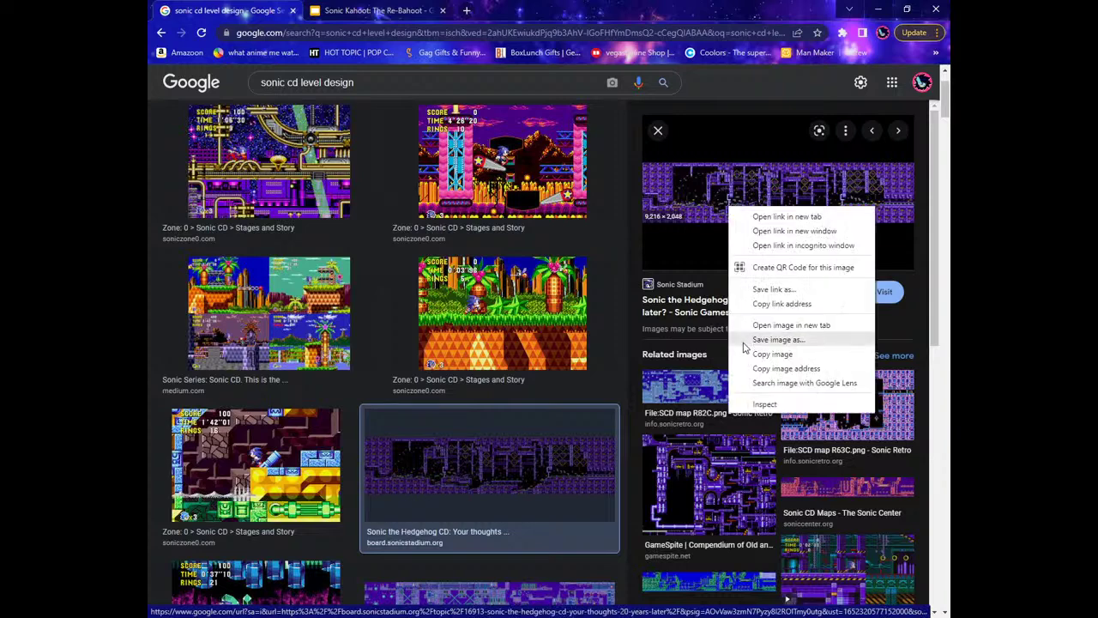
pyautogui.click(755, 355)
# Paste the purple level map on question 24's slide 53, enlarge it to nearly the slide width, and center it above the answers.
pyautogui.click(367, 9)
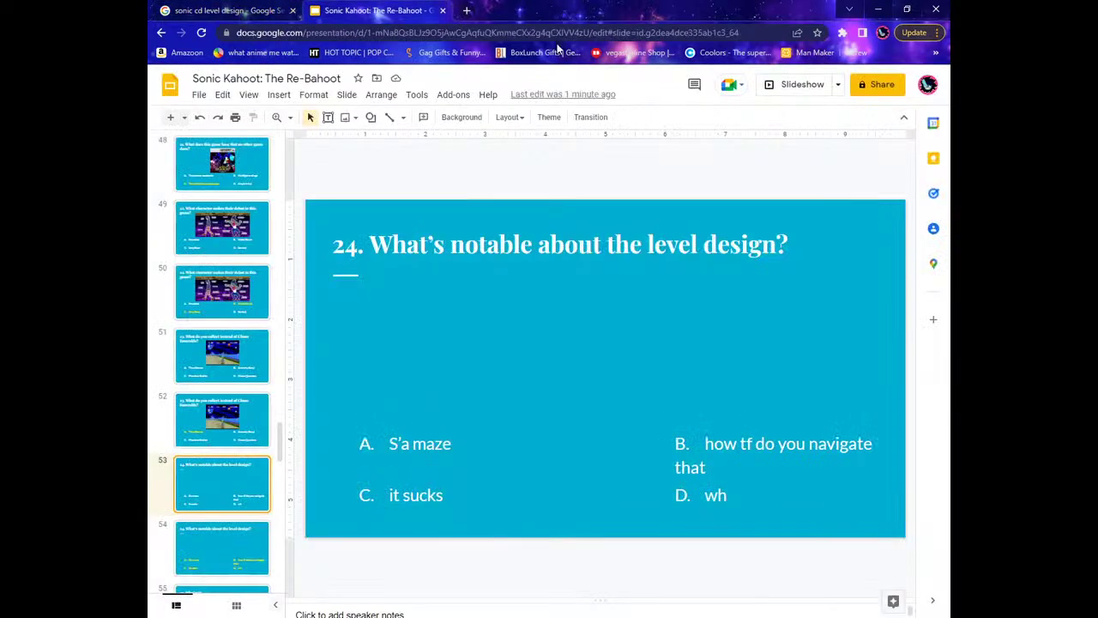
pyautogui.hotkey('ctrl', 'v')
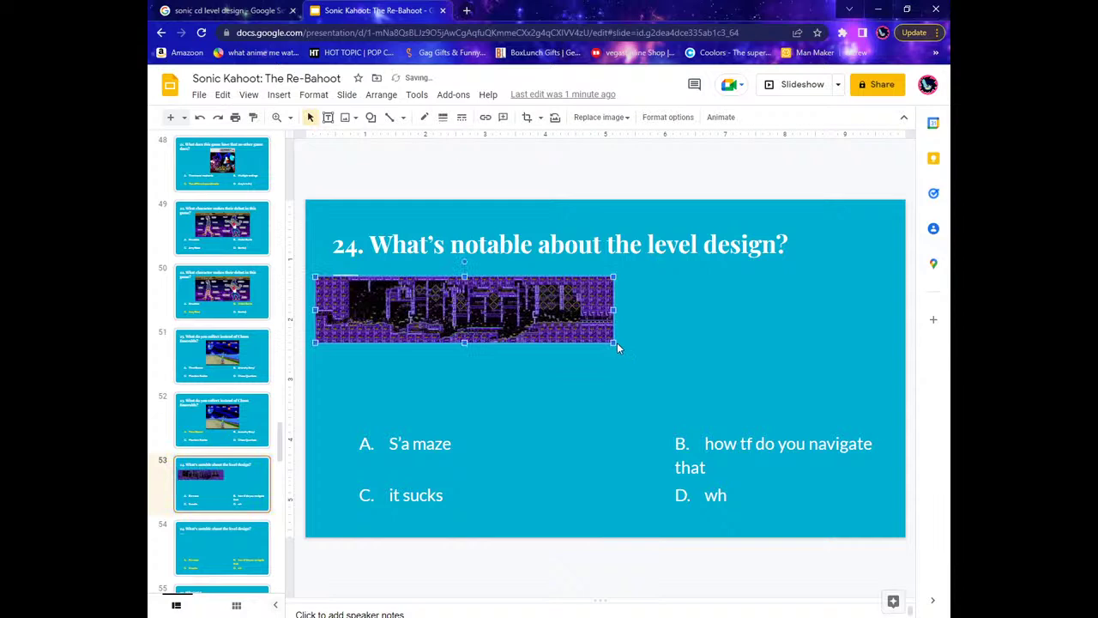
pyautogui.moveTo(613, 344); pyautogui.dragTo(590, 382)
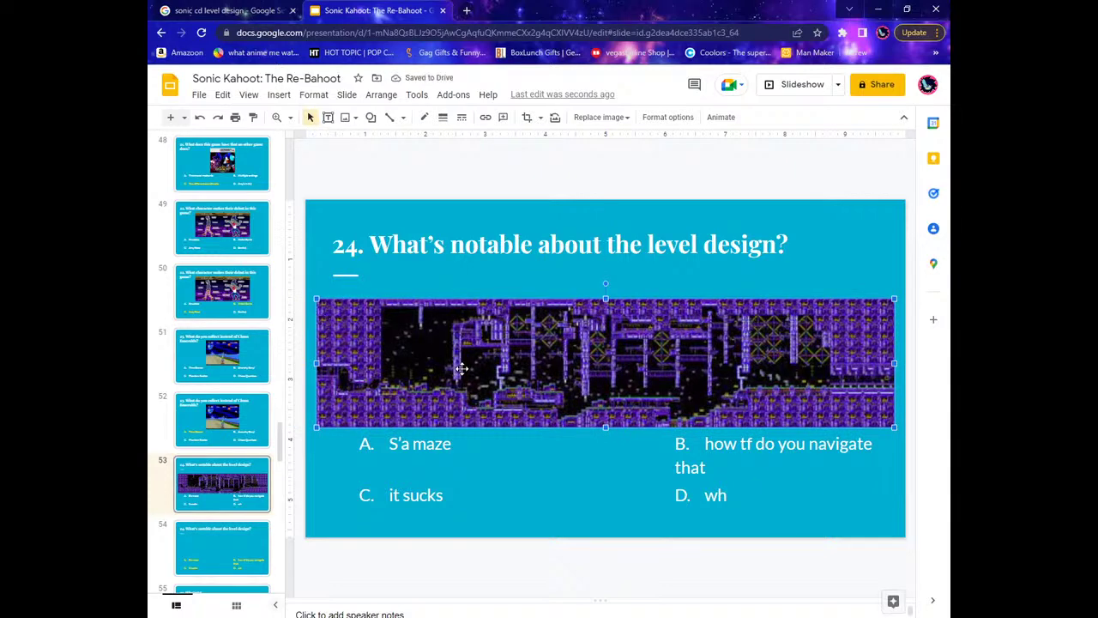
pyautogui.click(523, 182)
# Duplicate the enlarged level map onto question 24's answer slide 54 at the same position.
pyautogui.click(476, 373)
pyautogui.click(253, 557)
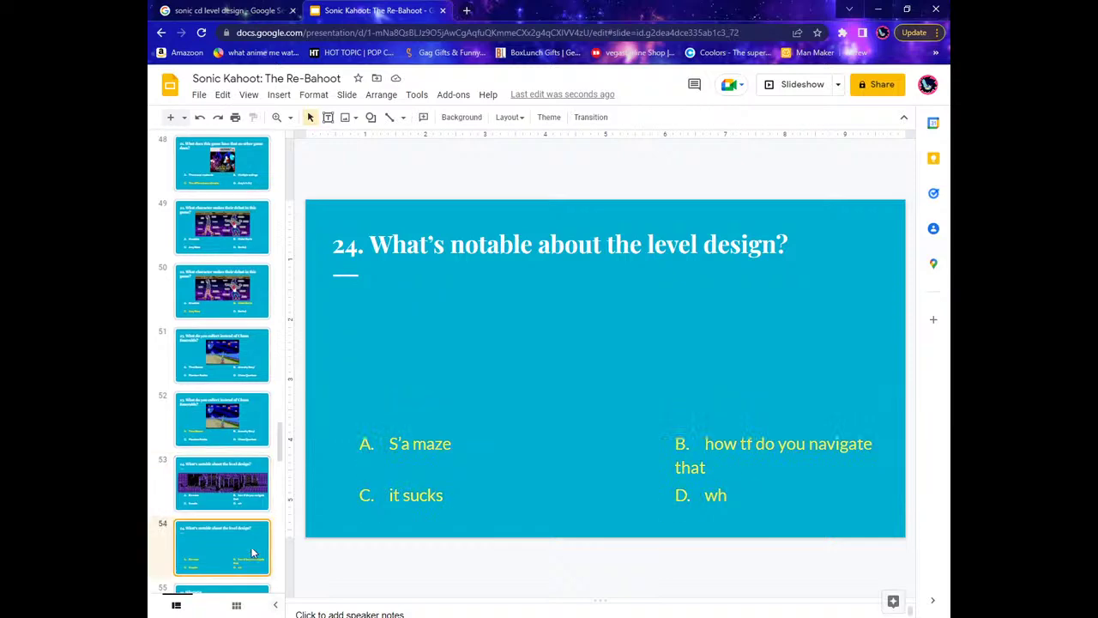
pyautogui.hotkey('ctrl', 'v')
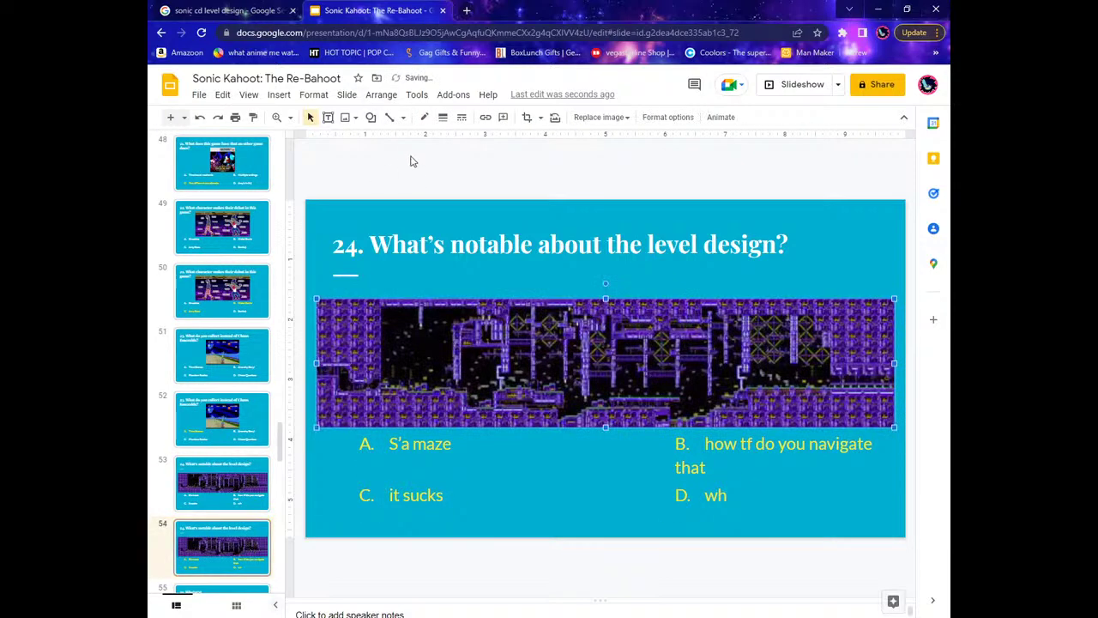
# Check question 25's answer slide 56 and go back to its question slide 55.
pyautogui.scroll(-3, 215, 369)
pyautogui.click(254, 383)
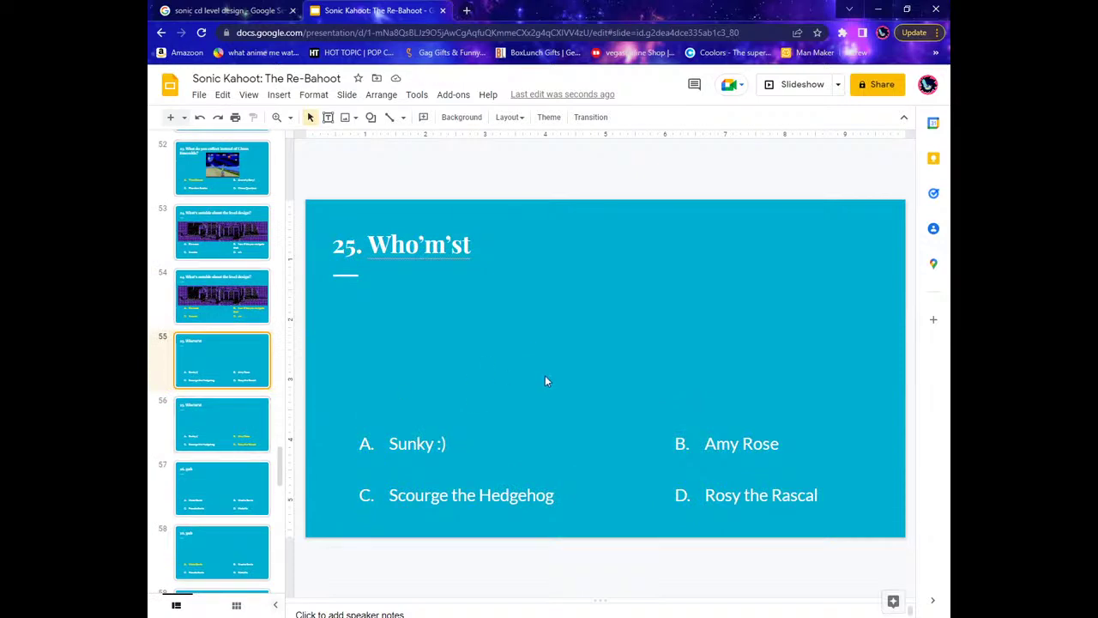
pyautogui.click(227, 426)
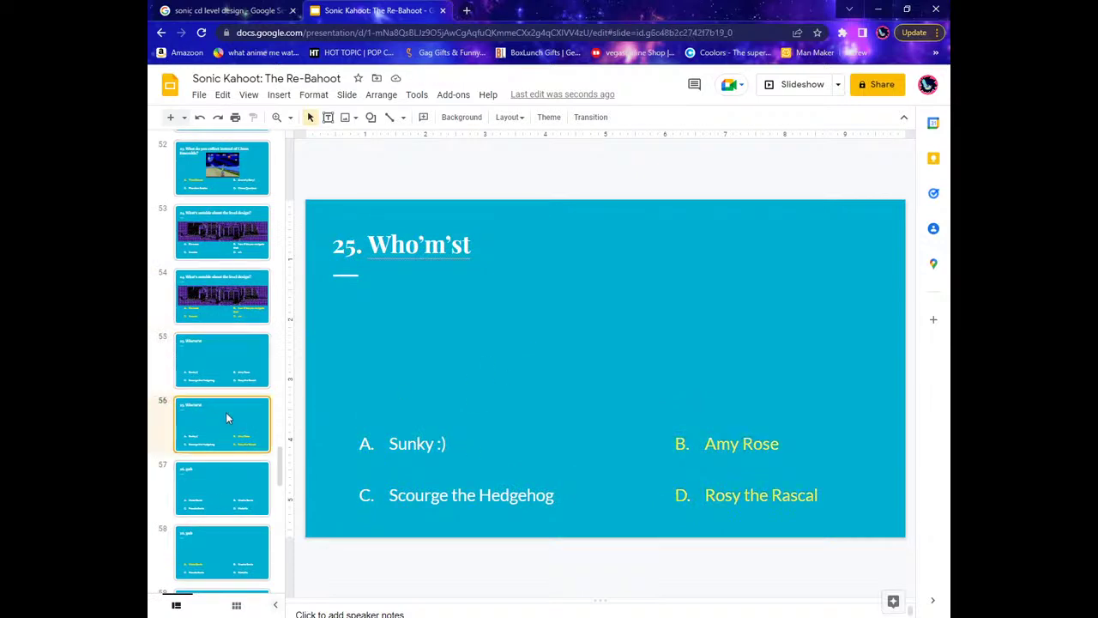
pyautogui.click(226, 360)
# Search Google Images for "amy pixel sonic cd" and browse the results for an Amy Rose sprite.
pyautogui.click(239, 9)
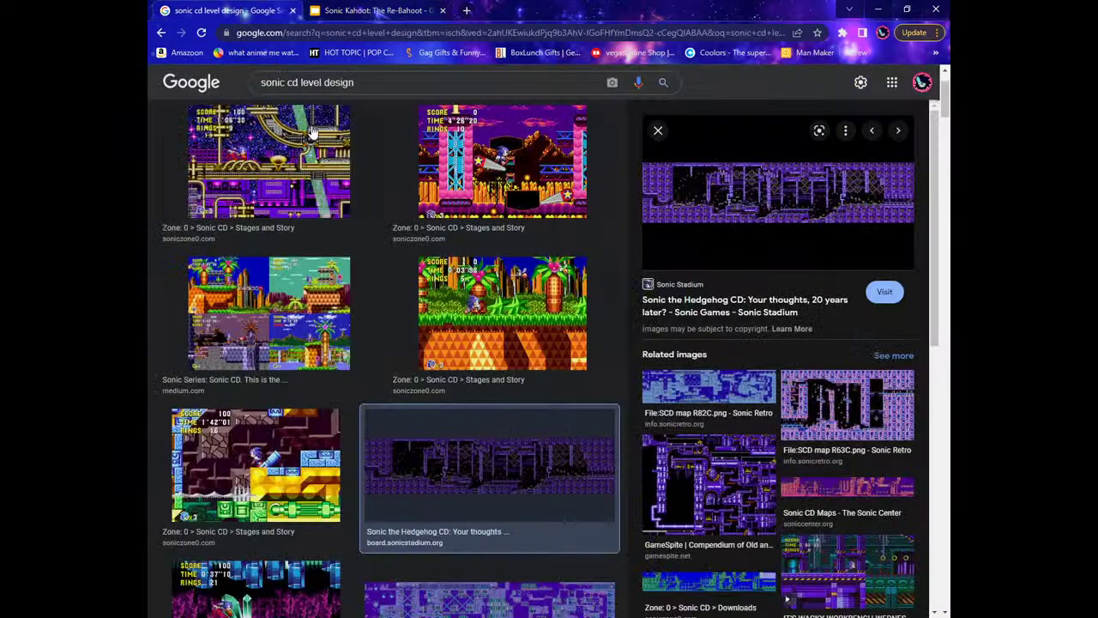
pyautogui.moveTo(301, 83); pyautogui.dragTo(537, 101)
pyautogui.write('amy')
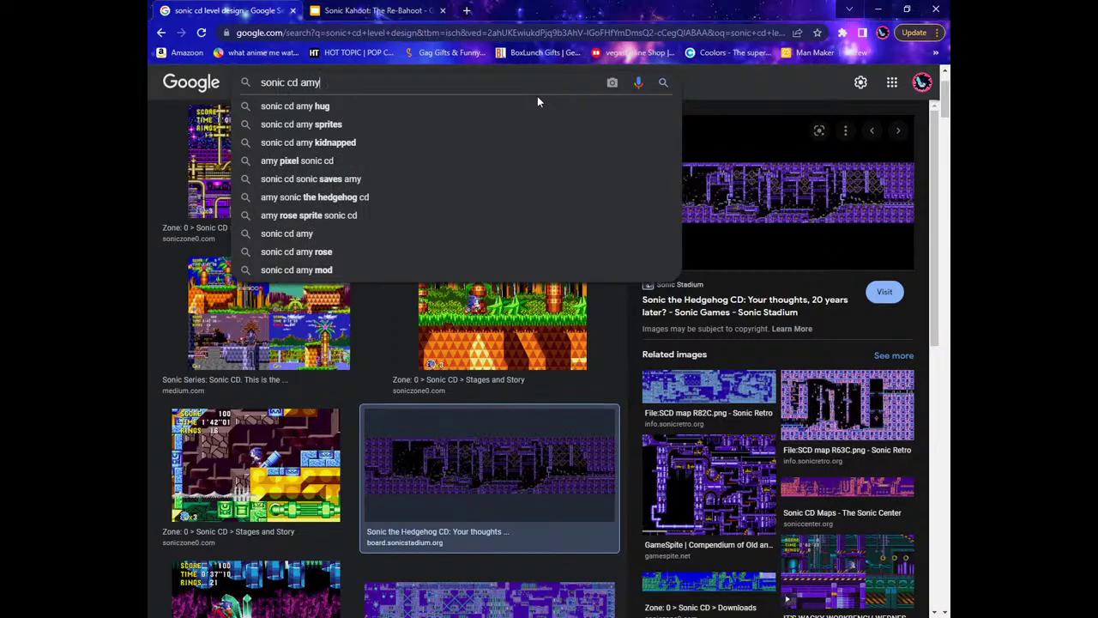
pyautogui.press('Down')
pyautogui.press('Down')
pyautogui.press('Down')
pyautogui.press('Down')
pyautogui.press('Return')
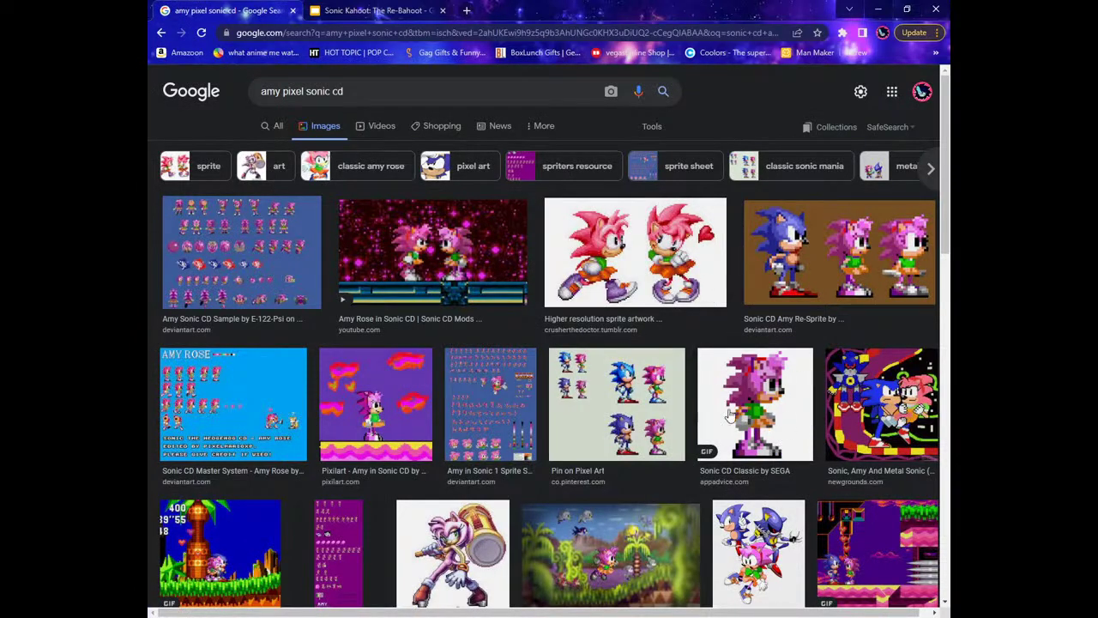
pyautogui.scroll(-2, 651, 389)
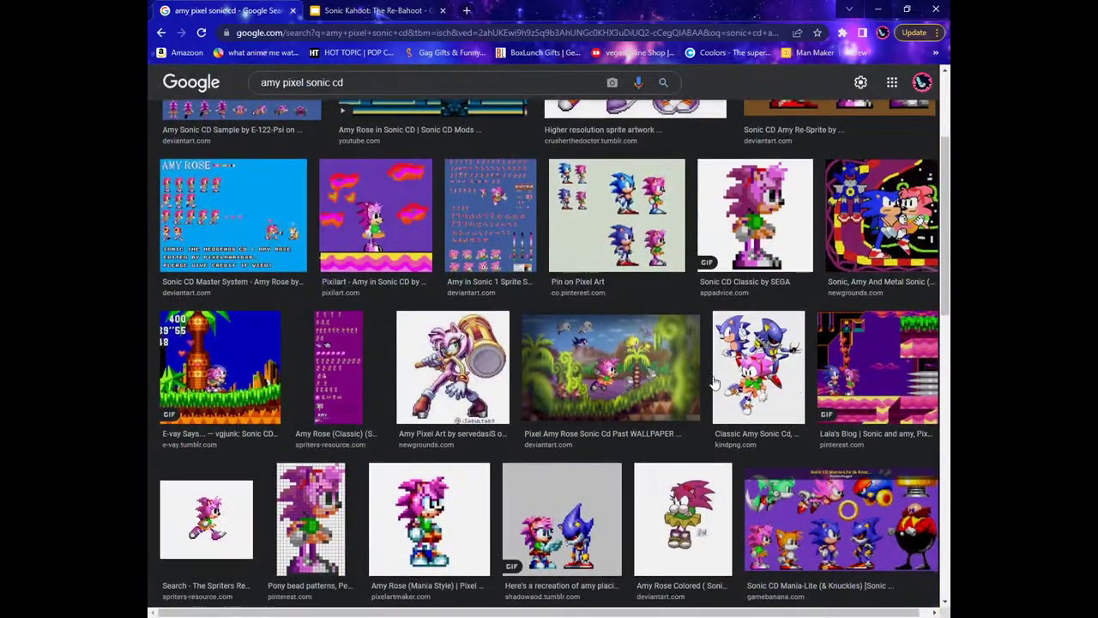
pyautogui.scroll(-3, 714, 382)
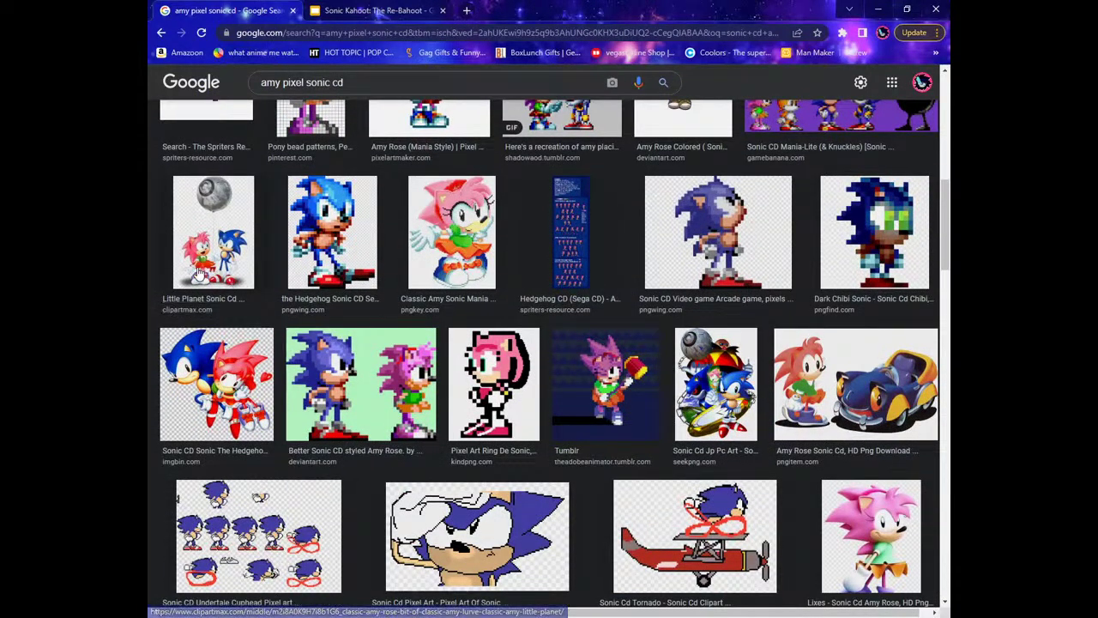
pyautogui.scroll(-5, 307, 314)
pyautogui.scroll(7, 312, 298)
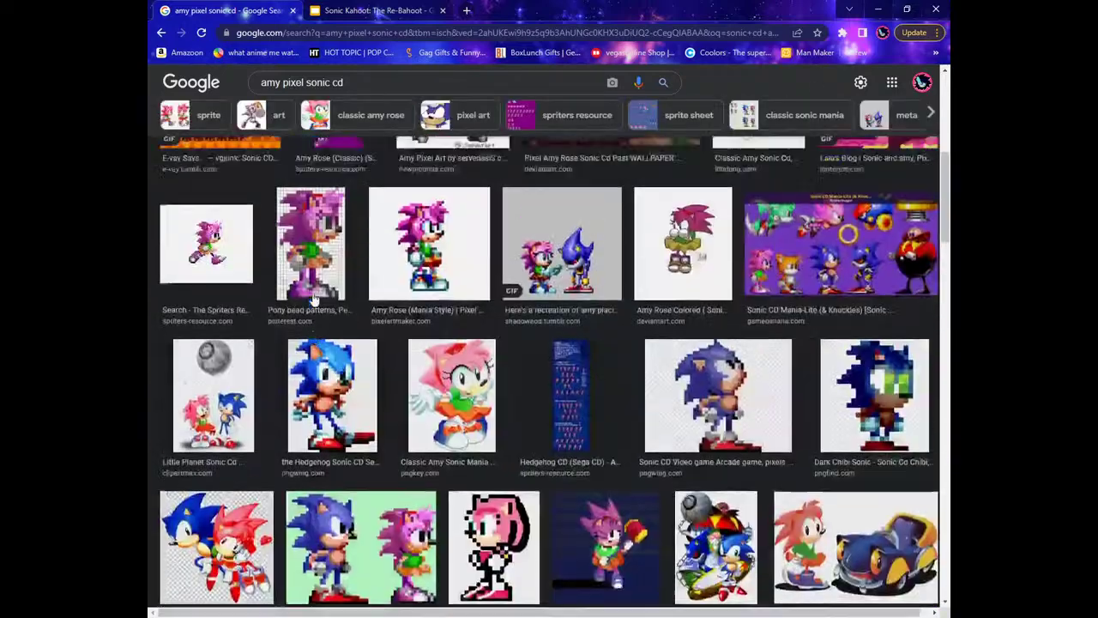
# Change the image search to "amy sonic cd sprite".
pyautogui.click(300, 85)
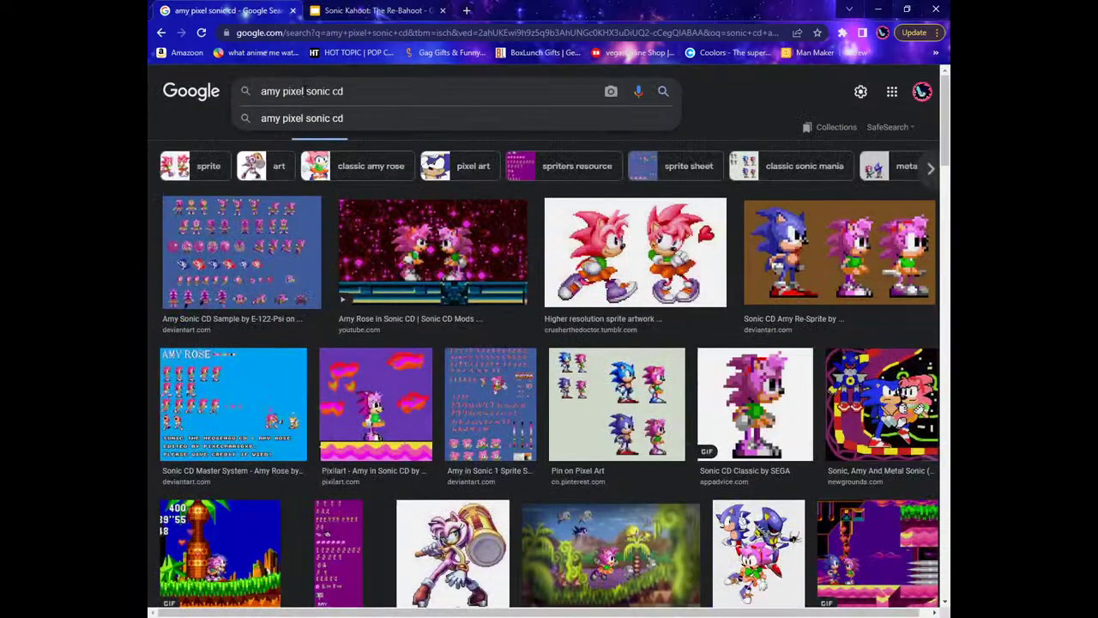
pyautogui.press('BackSpace')
pyautogui.press('BackSpace')
pyautogui.press('BackSpace')
pyautogui.press('BackSpace')
pyautogui.press('BackSpace')
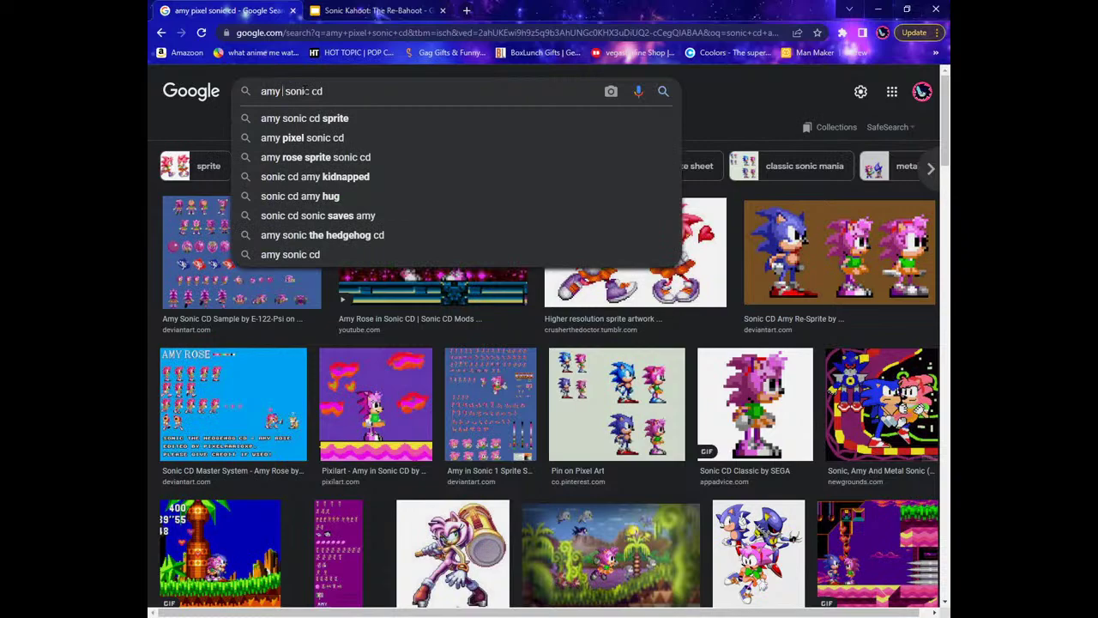
pyautogui.click(311, 118)
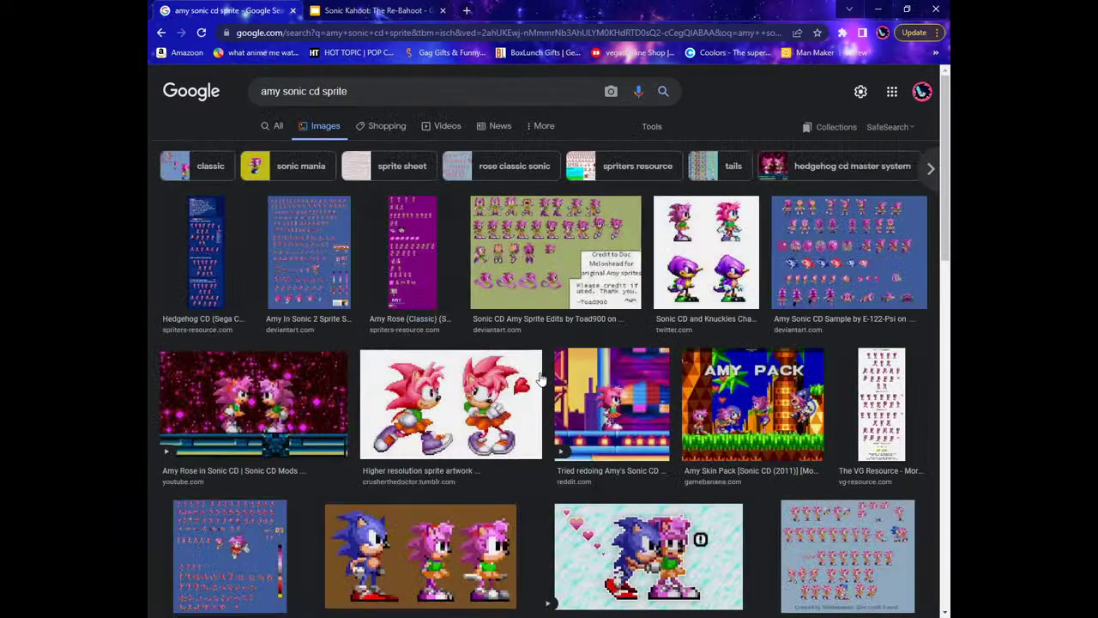
# Look through the Amy sprite results for a picture suitable for question 25's character identification.
pyautogui.scroll(-3, 539, 373)
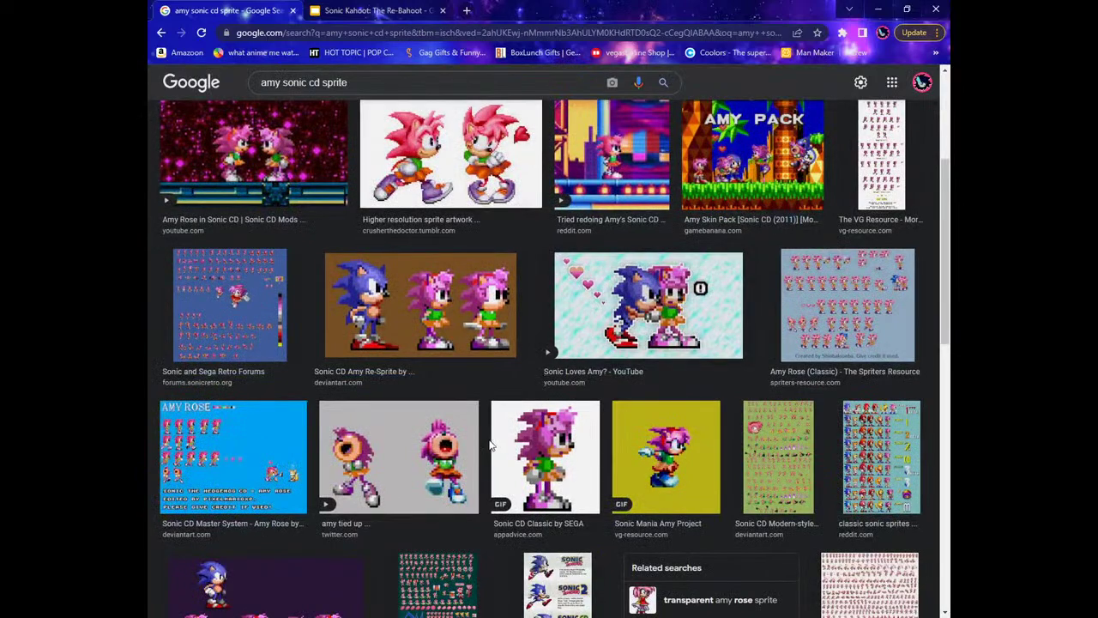
pyautogui.scroll(-5, 532, 429)
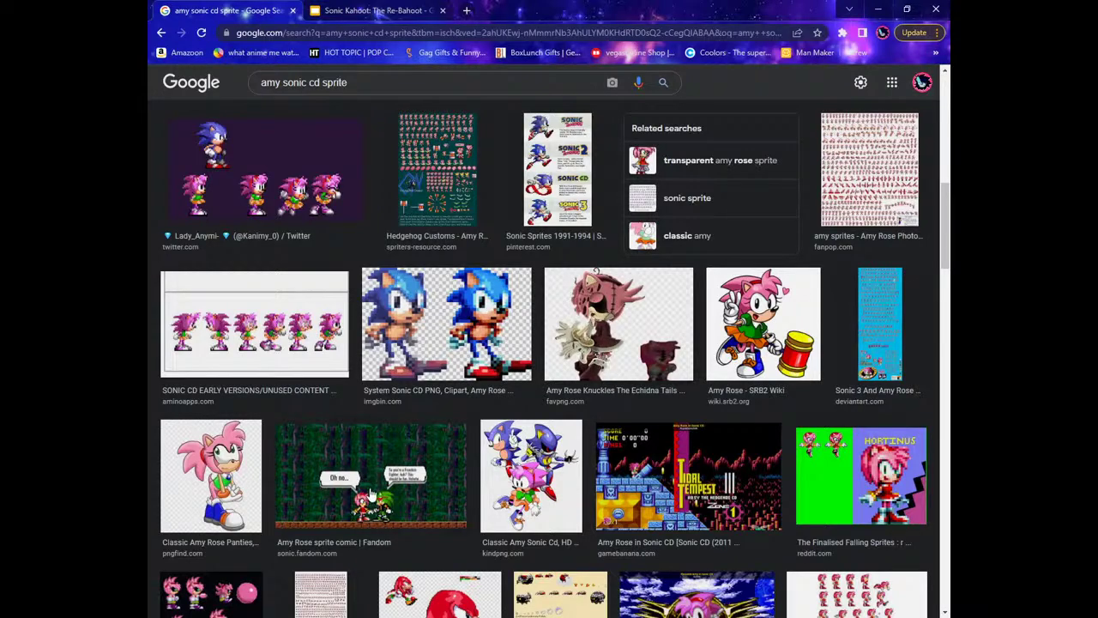
pyautogui.click(371, 495)
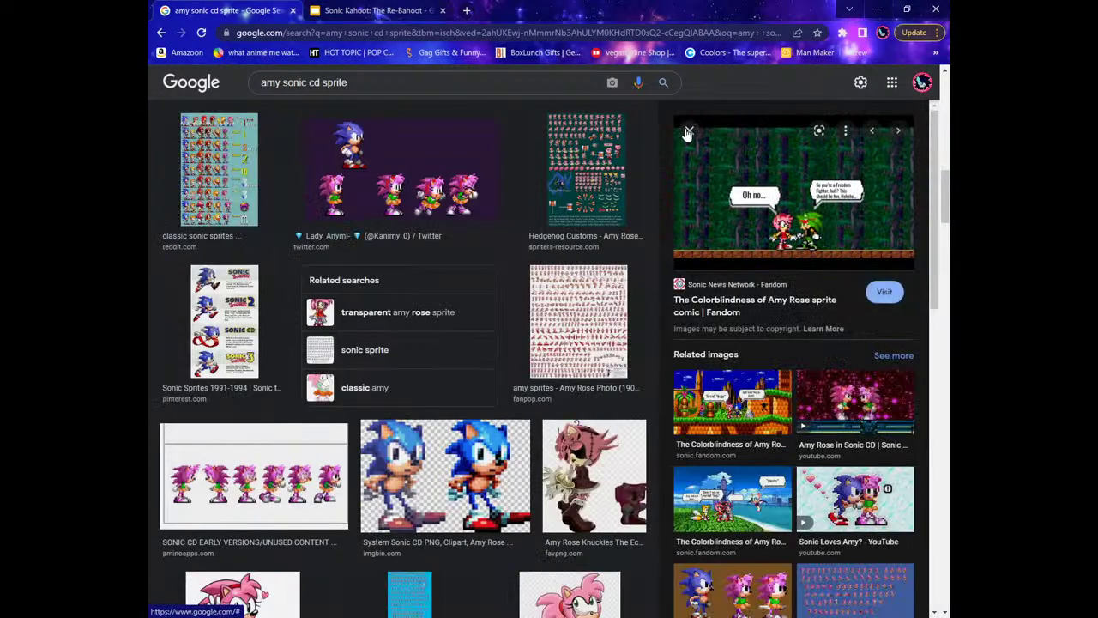
pyautogui.click(688, 133)
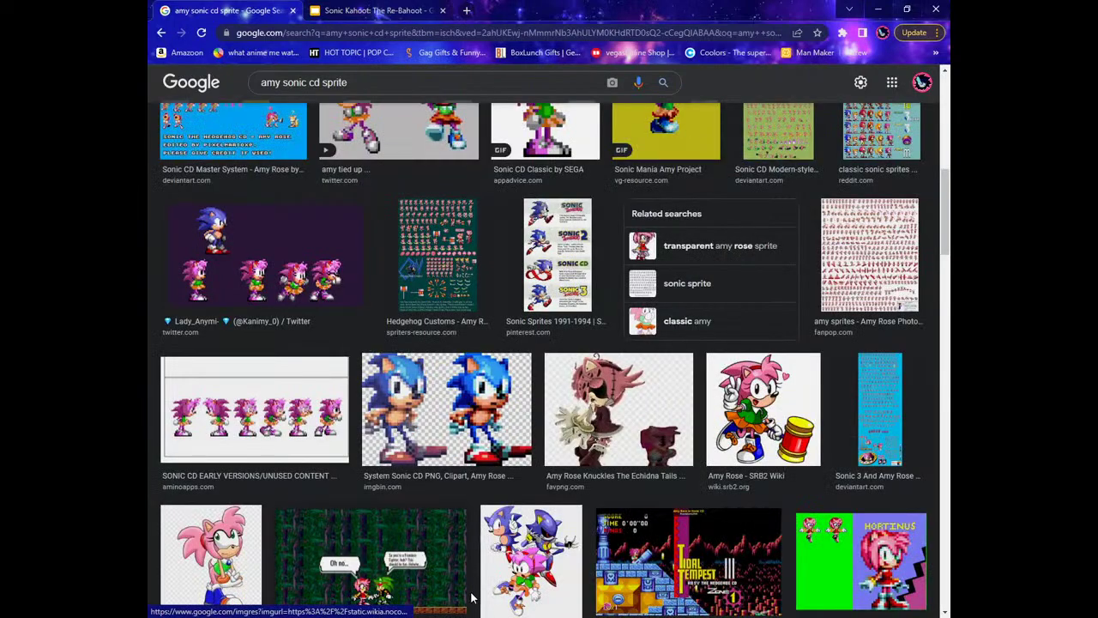
pyautogui.scroll(-3, 472, 566)
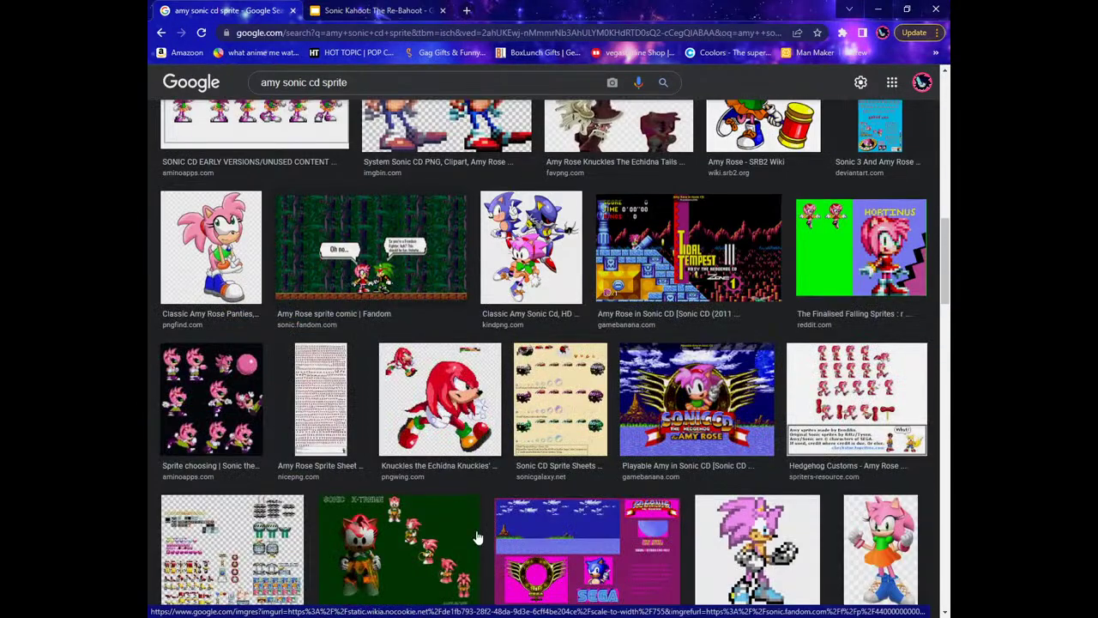
pyautogui.scroll(-3, 472, 541)
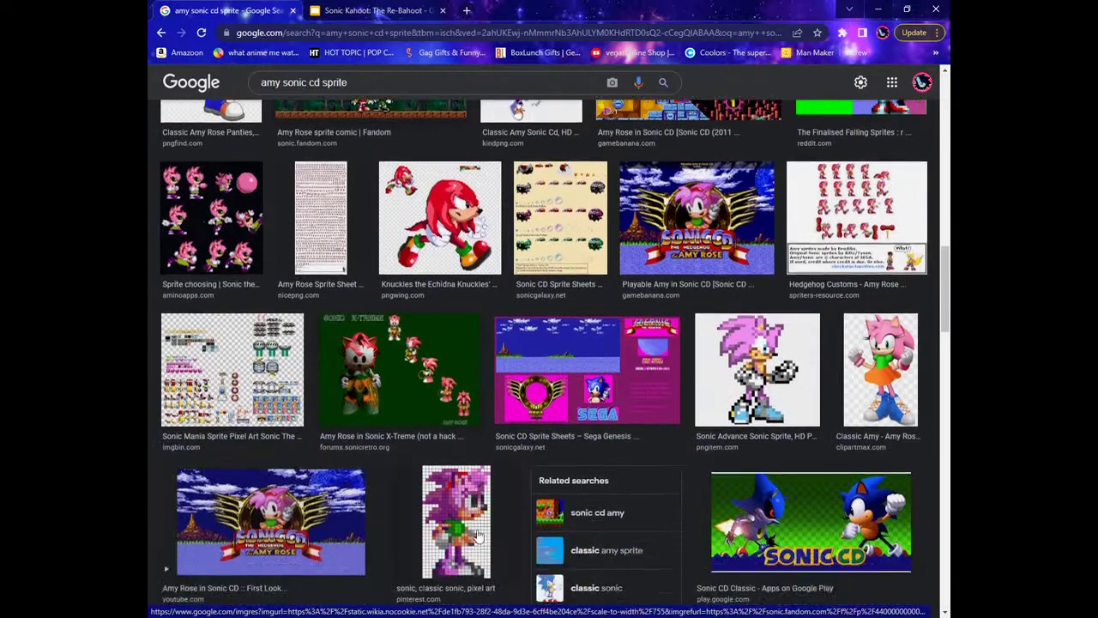
pyautogui.scroll(-2, 479, 535)
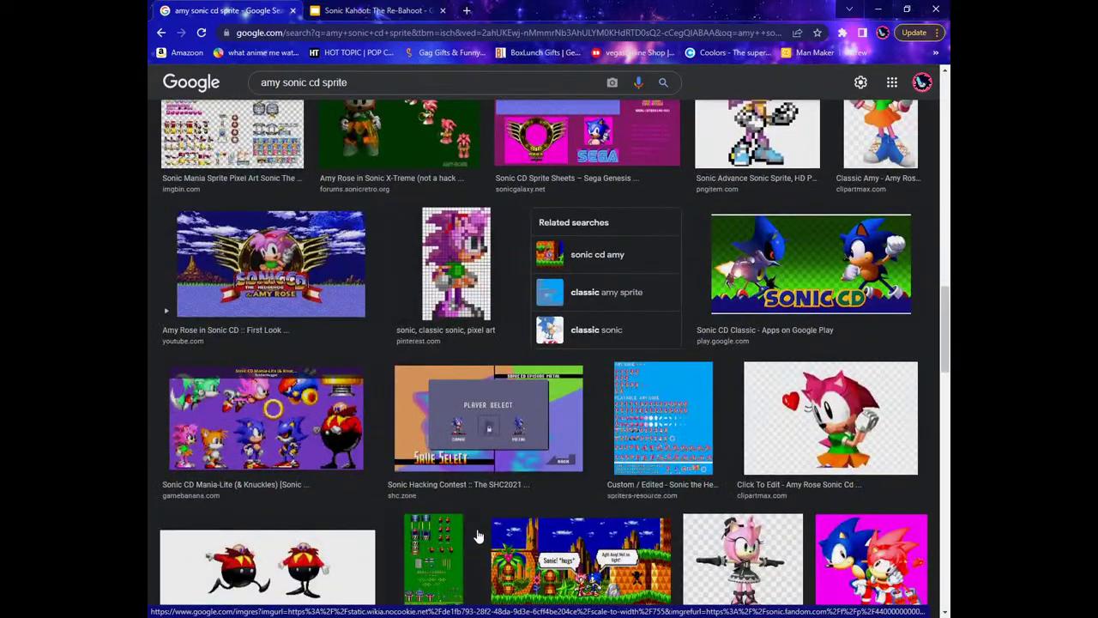
pyautogui.scroll(-3, 478, 535)
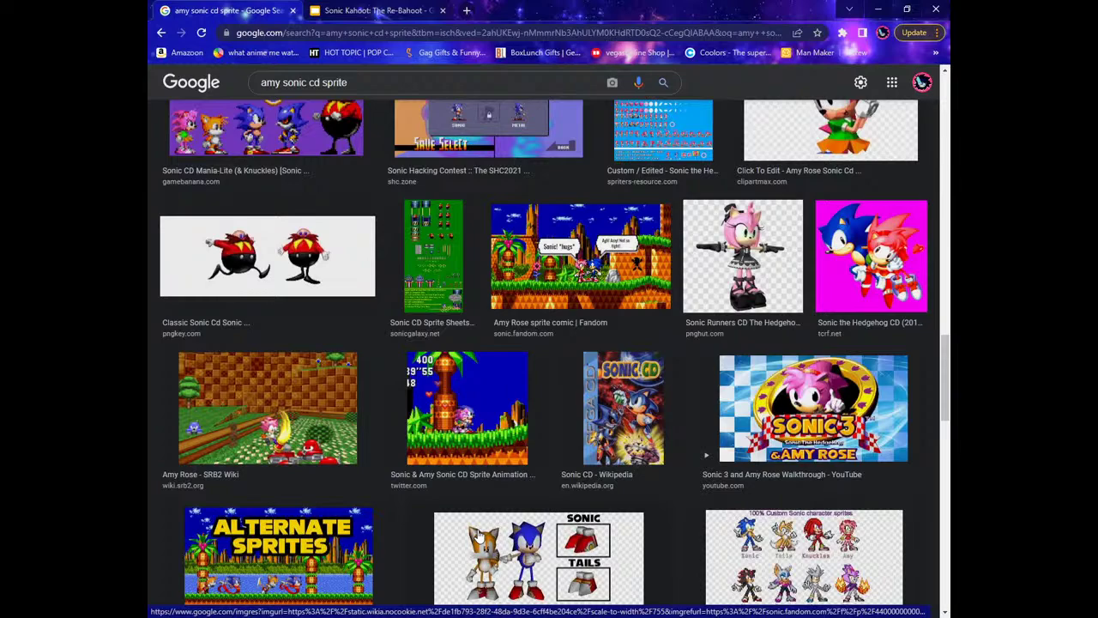
pyautogui.scroll(3, 479, 532)
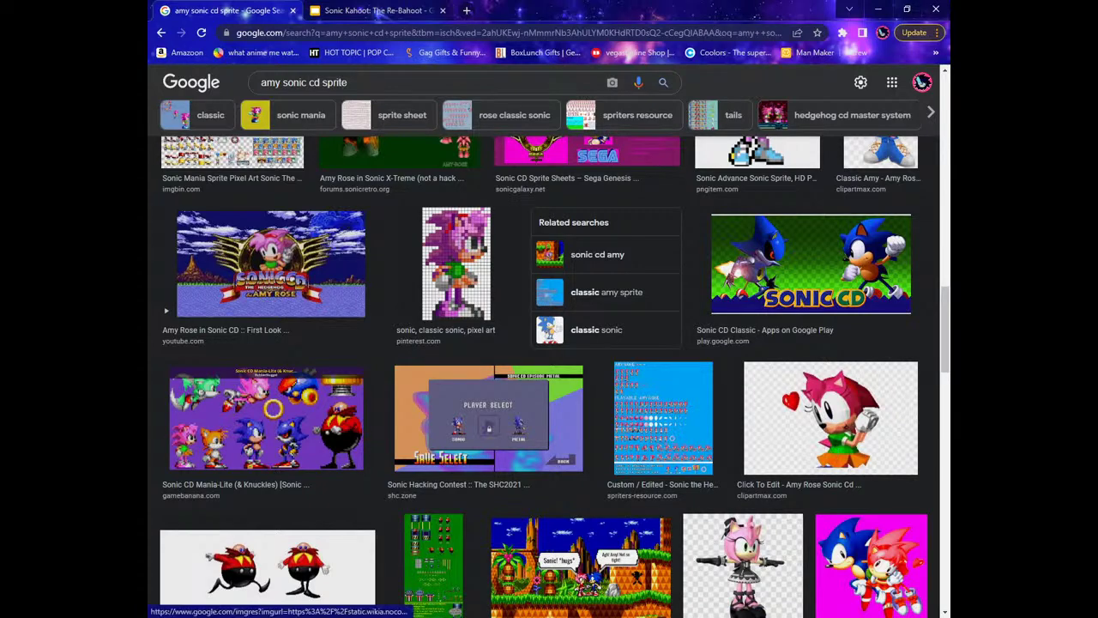
pyautogui.scroll(1, 562, 439)
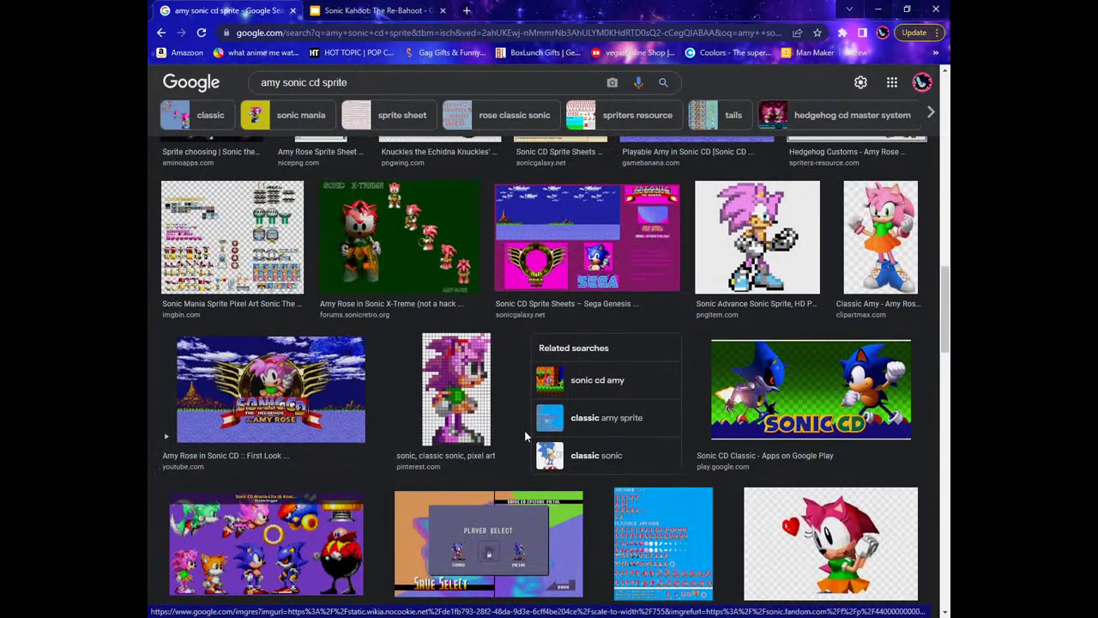
pyautogui.scroll(10, 542, 436)
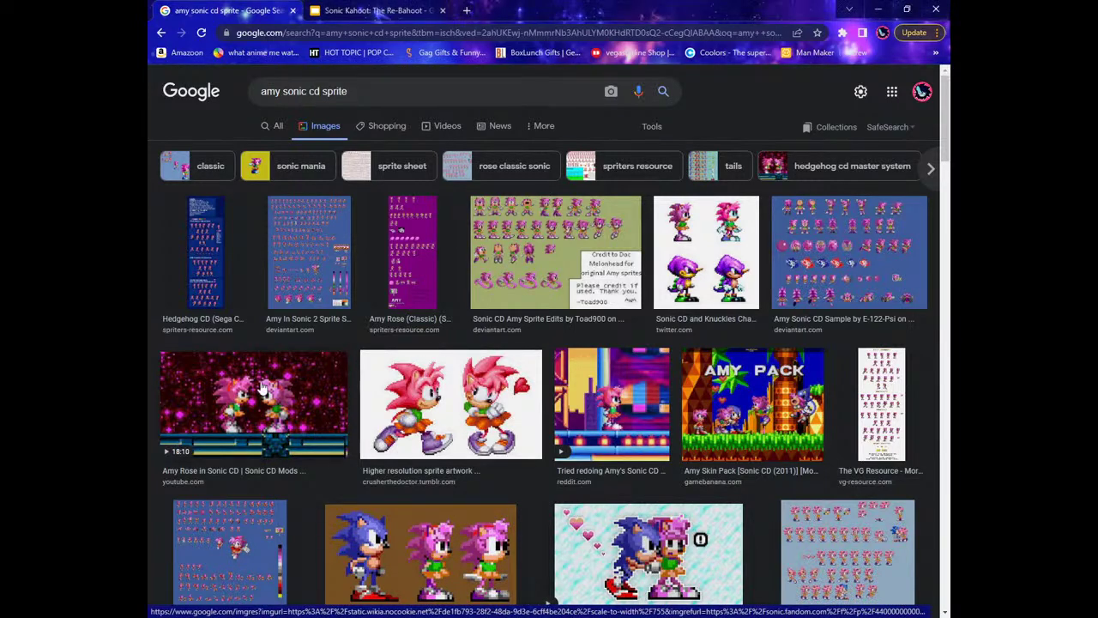
# Open the Twitter sprite picture of Amy and Espio from the related images and save it to Downloads as a PNG.
pyautogui.click(463, 386)
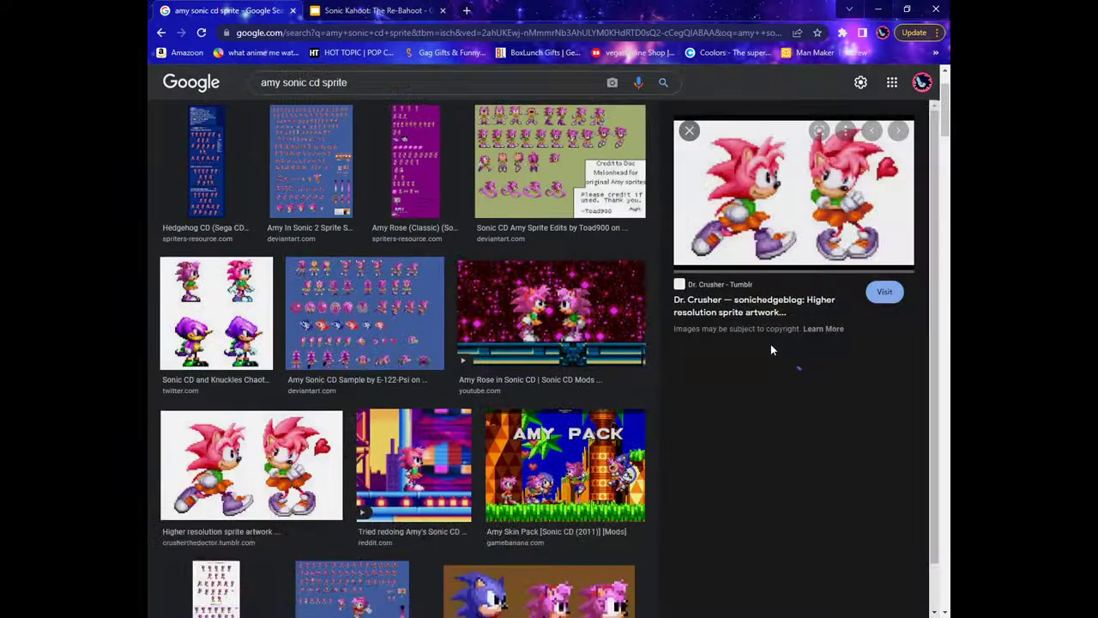
pyautogui.scroll(-1, 813, 393)
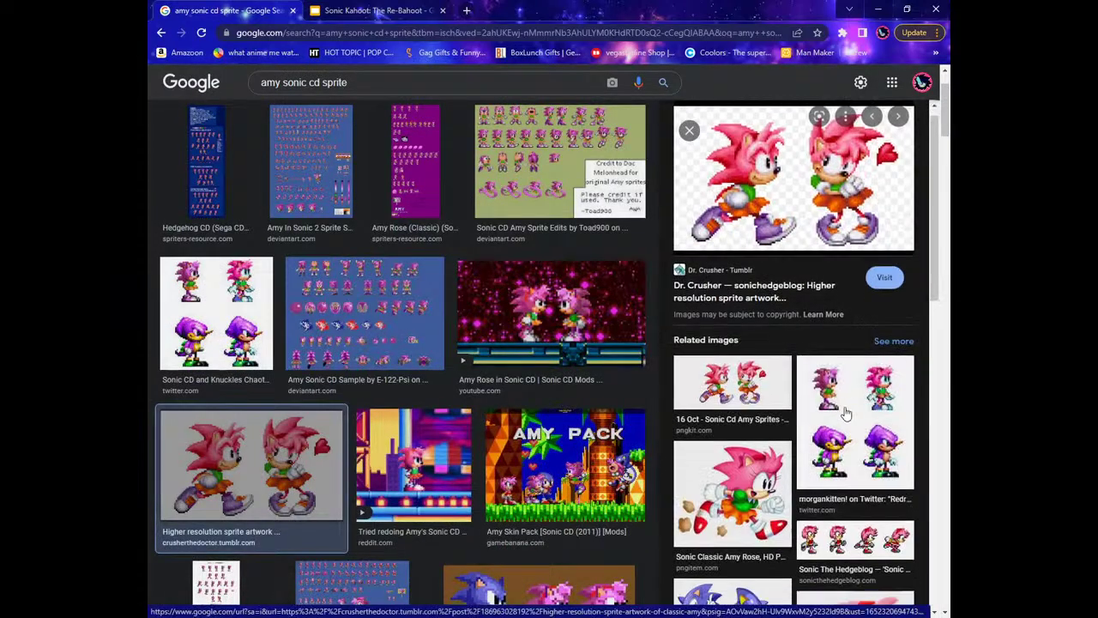
pyautogui.click(852, 414)
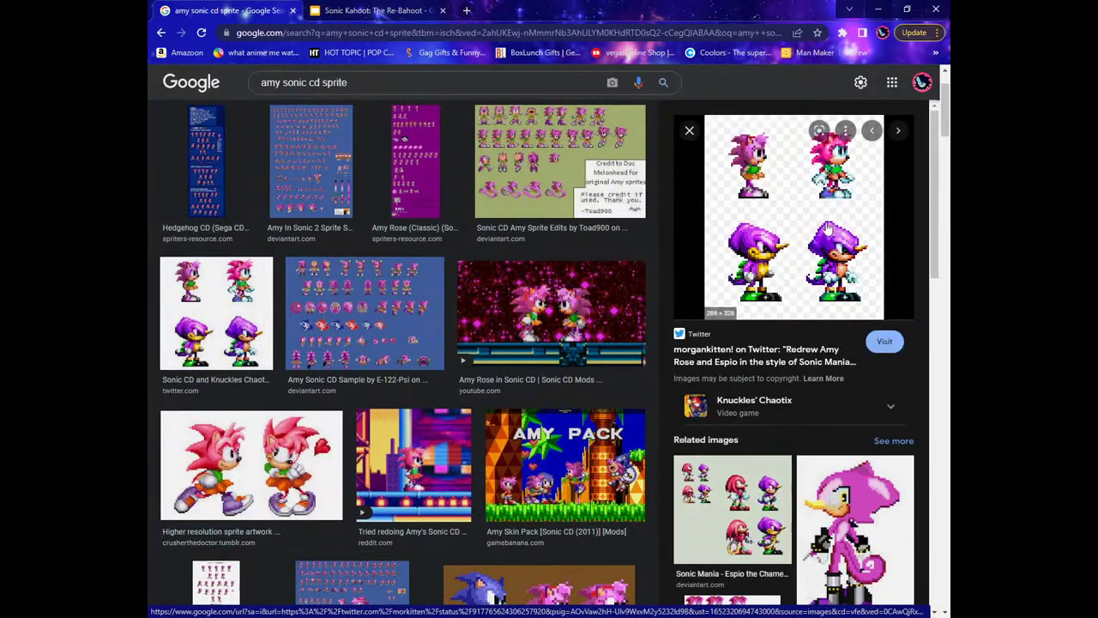
pyautogui.moveTo(783, 192); pyautogui.dragTo(772, 219)
pyautogui.rightClick(794, 214)
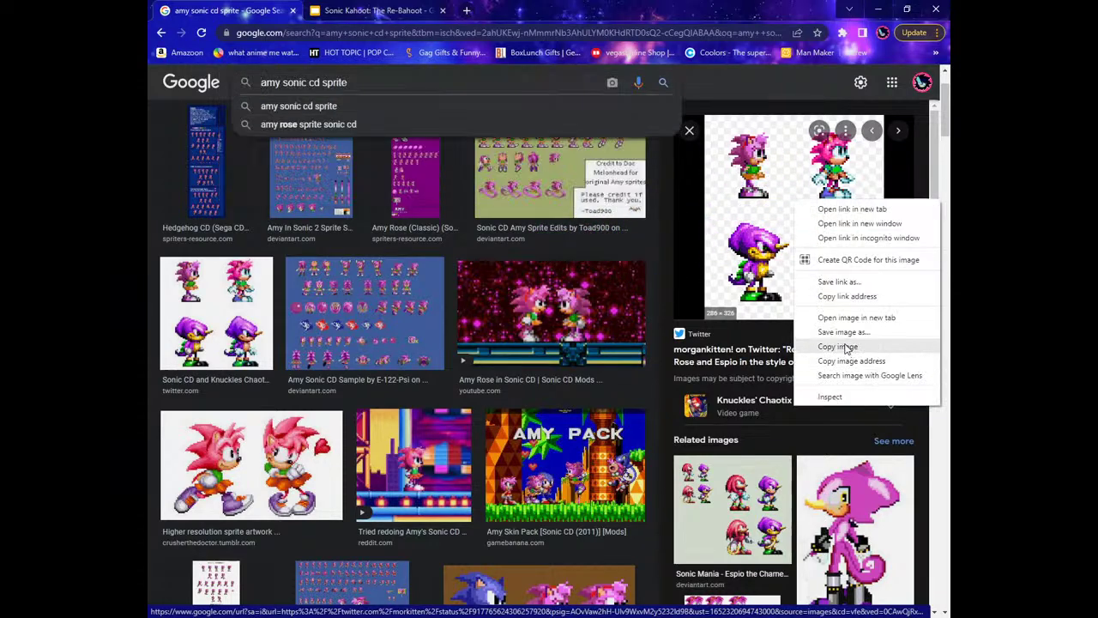
pyautogui.click(845, 347)
pyautogui.rightClick(794, 231)
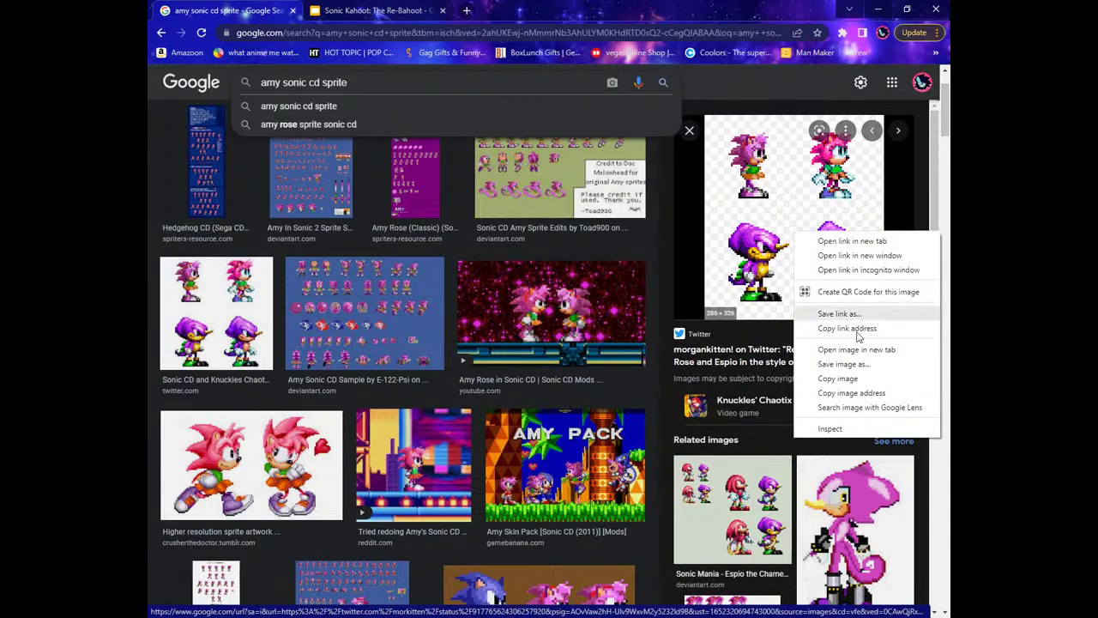
pyautogui.click(845, 364)
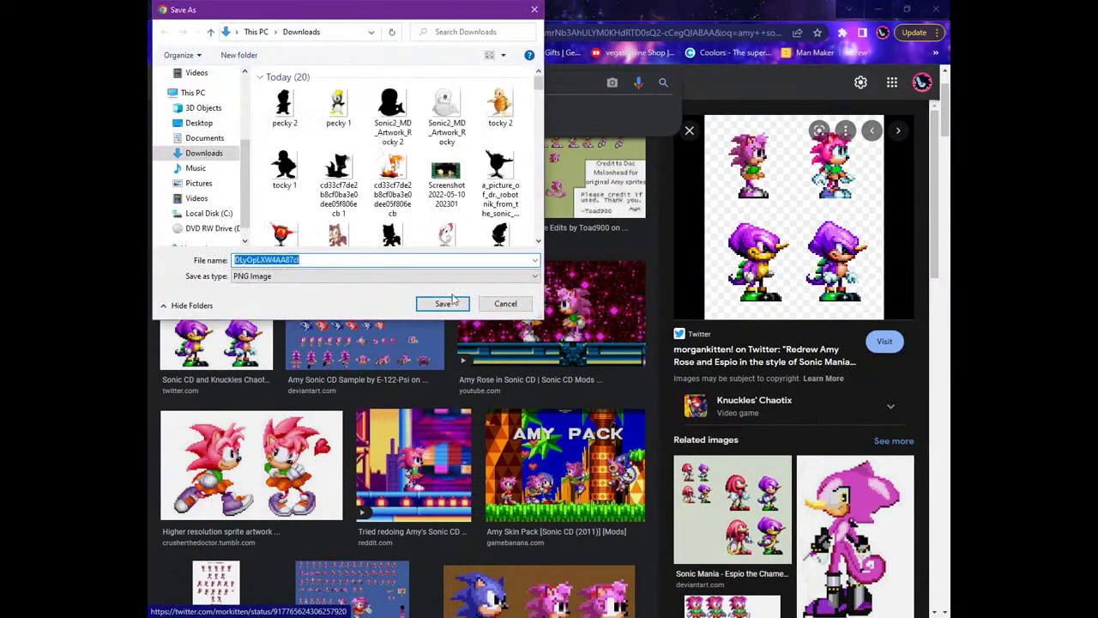
pyautogui.click(447, 309)
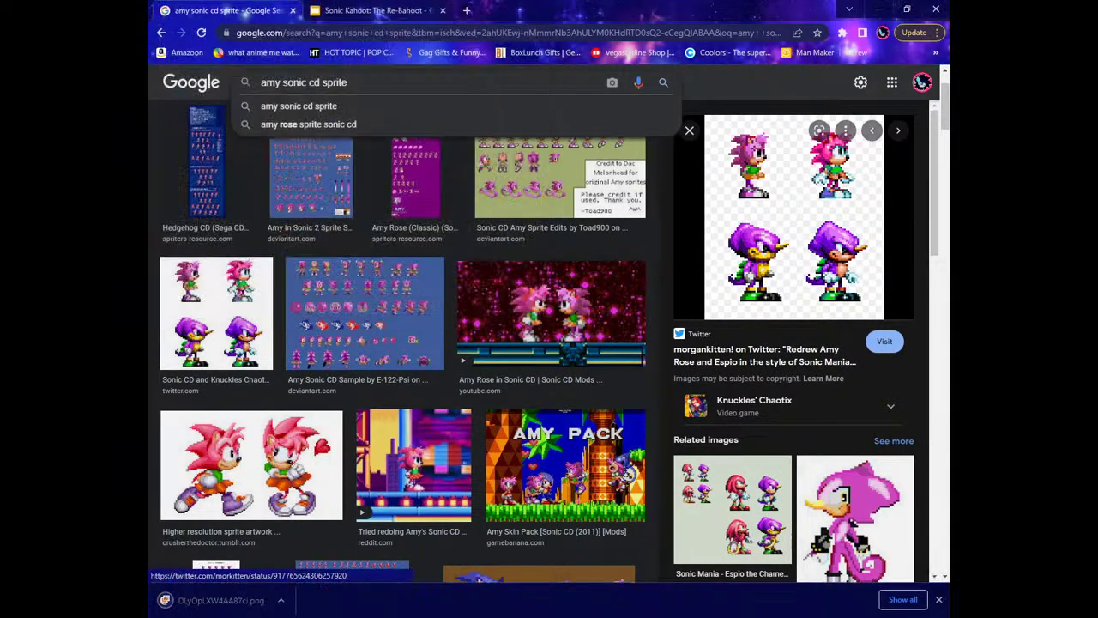
# Switch to PaintTool SAI and close pecky 2.png without saving its layers.
pyautogui.hotkey('alt', 'Tab')
pyautogui.click(944, 22)
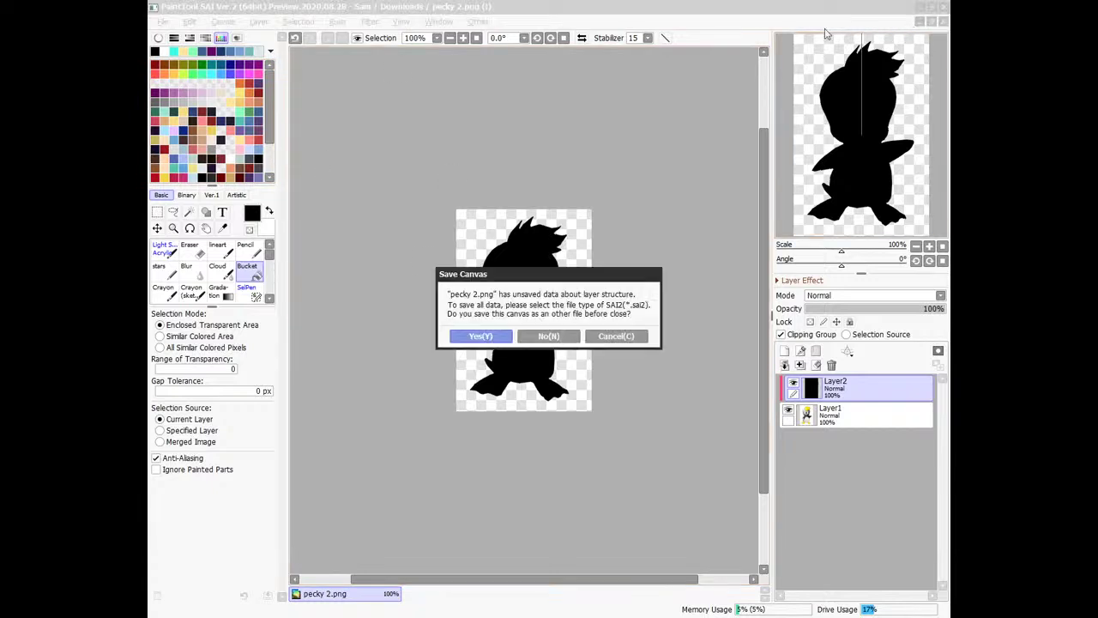
pyautogui.click(529, 339)
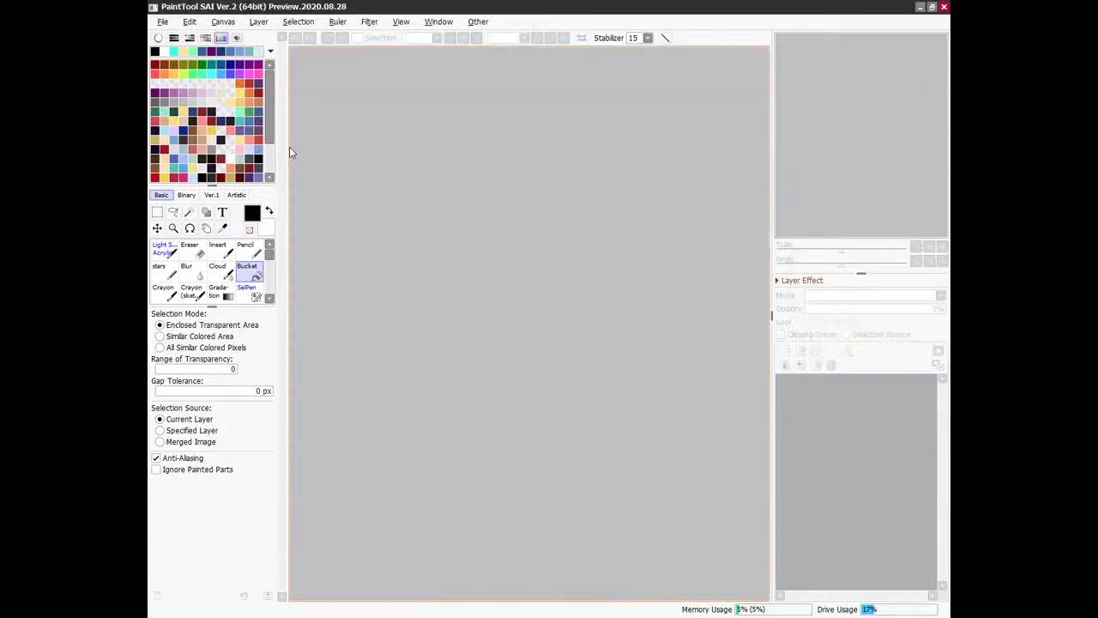
# Open DLyOpLXW4AA87cI.png from the Downloads folder and activate the rectangular selection tool.
pyautogui.click(162, 22)
pyautogui.click(181, 53)
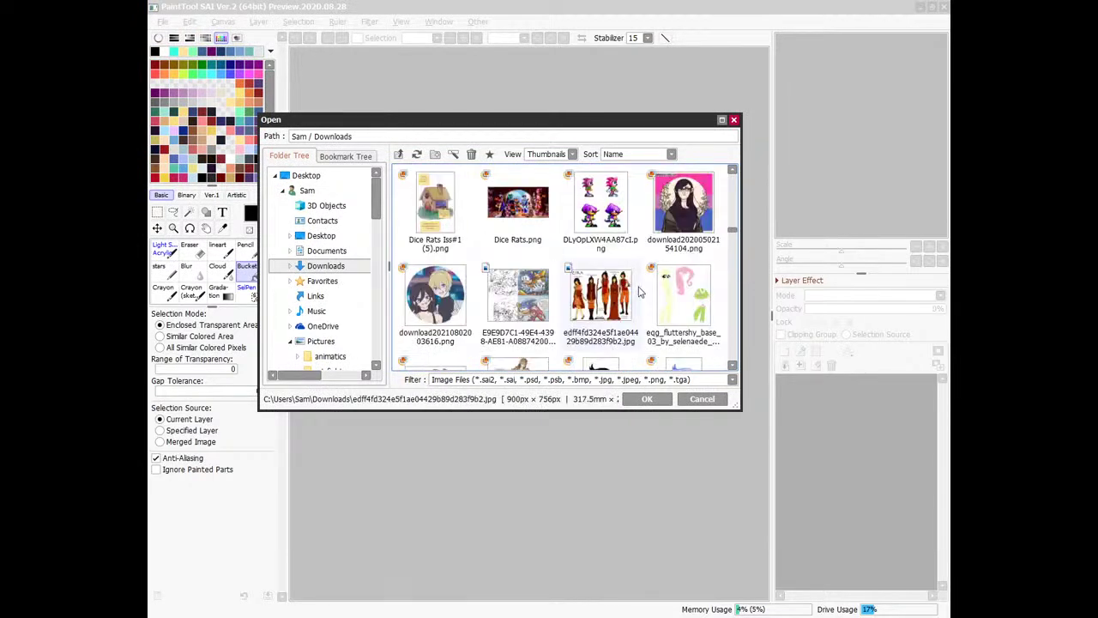
pyautogui.doubleClick(592, 226)
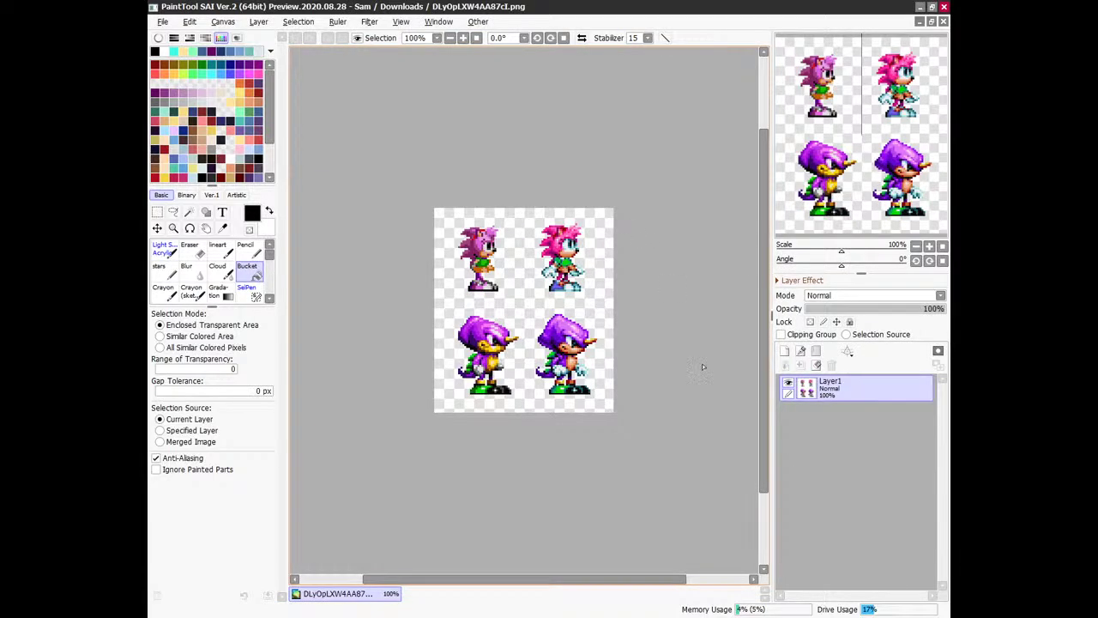
pyautogui.hotkey('ctrl', 't')
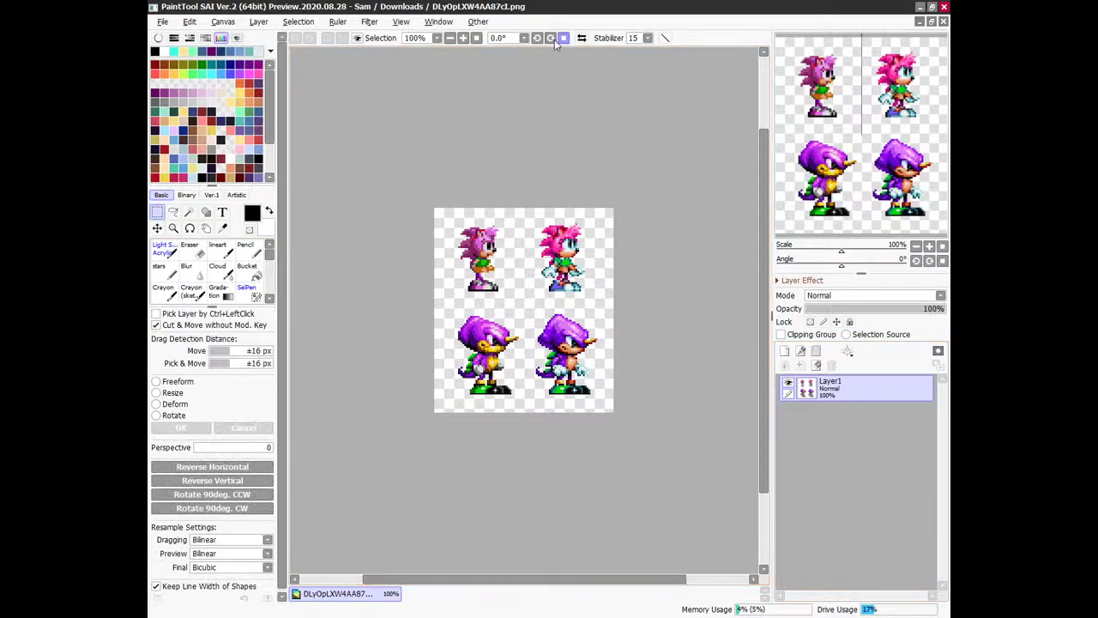
pyautogui.click(464, 38)
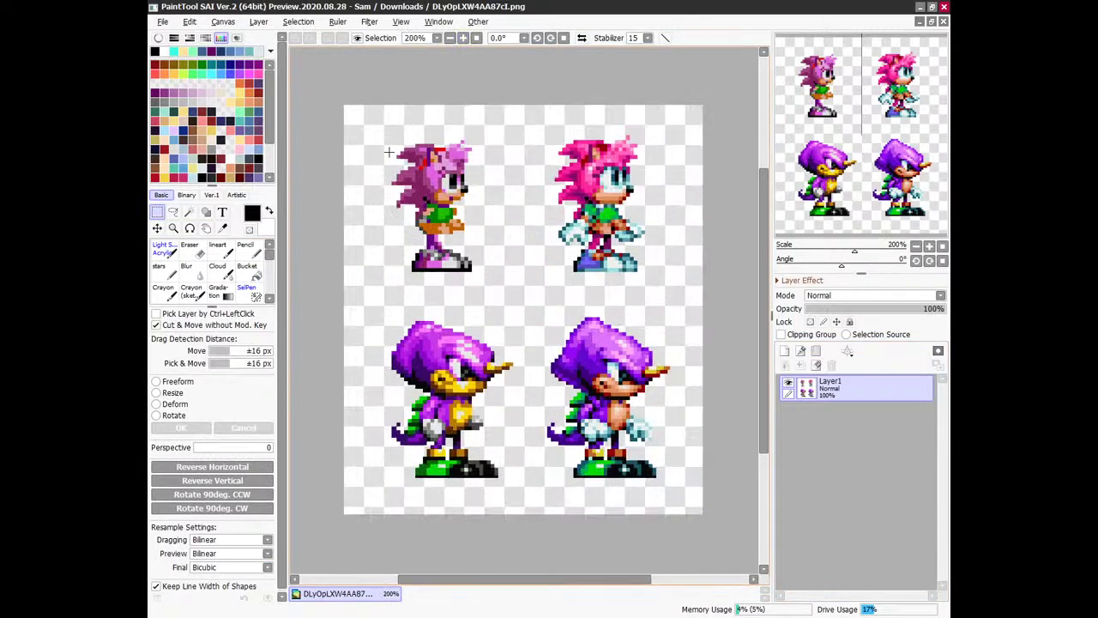
# Crop the canvas to the purple-toned Amy sprite in the upper row and clear the selection.
pyautogui.moveTo(384, 135); pyautogui.dragTo(490, 280)
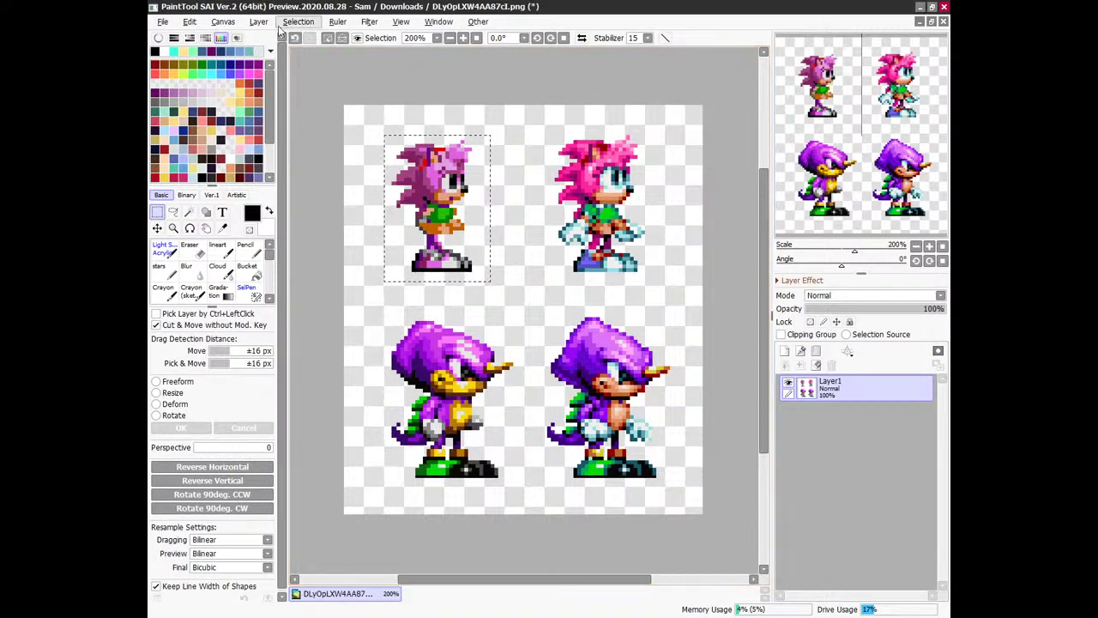
pyautogui.click(214, 23)
pyautogui.click(257, 74)
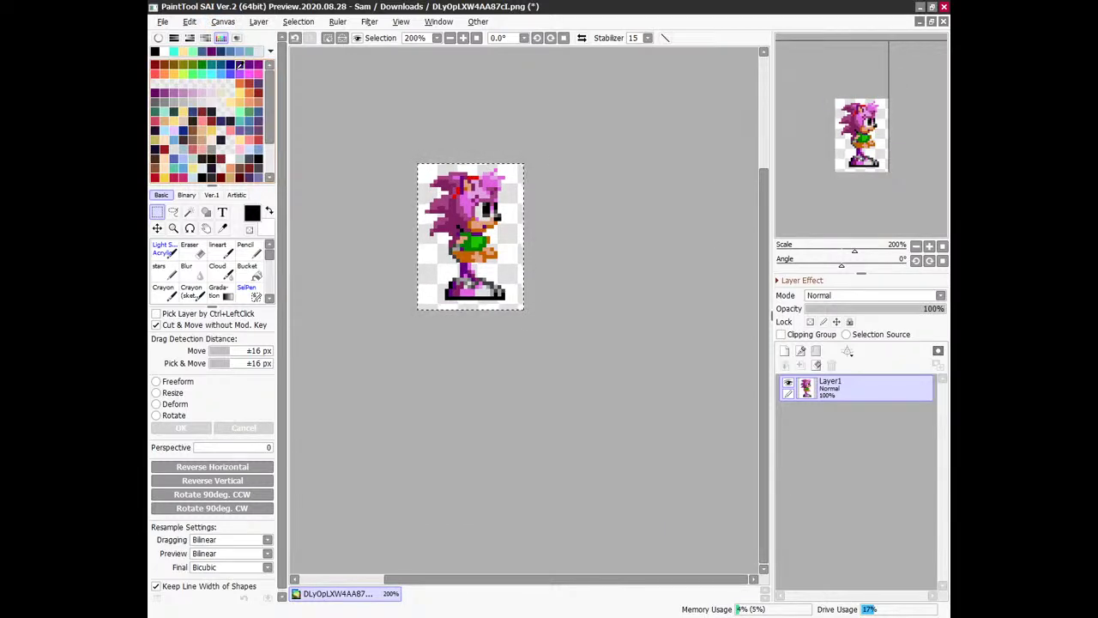
pyautogui.click(477, 38)
pyautogui.hotkey('ctrl', '+')
pyautogui.hotkey('ctrl', '+')
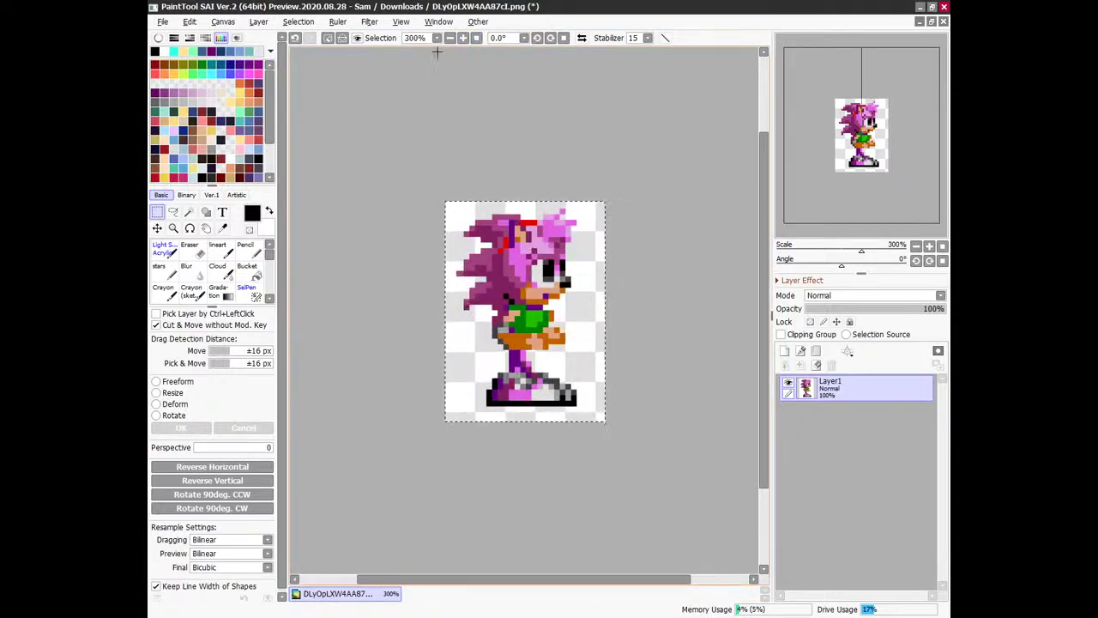
pyautogui.click(327, 38)
# Save the cropped Amy sprite as DLyOpLXW4AA87cI.png in Downloads, overwriting the existing file.
pyautogui.click(162, 22)
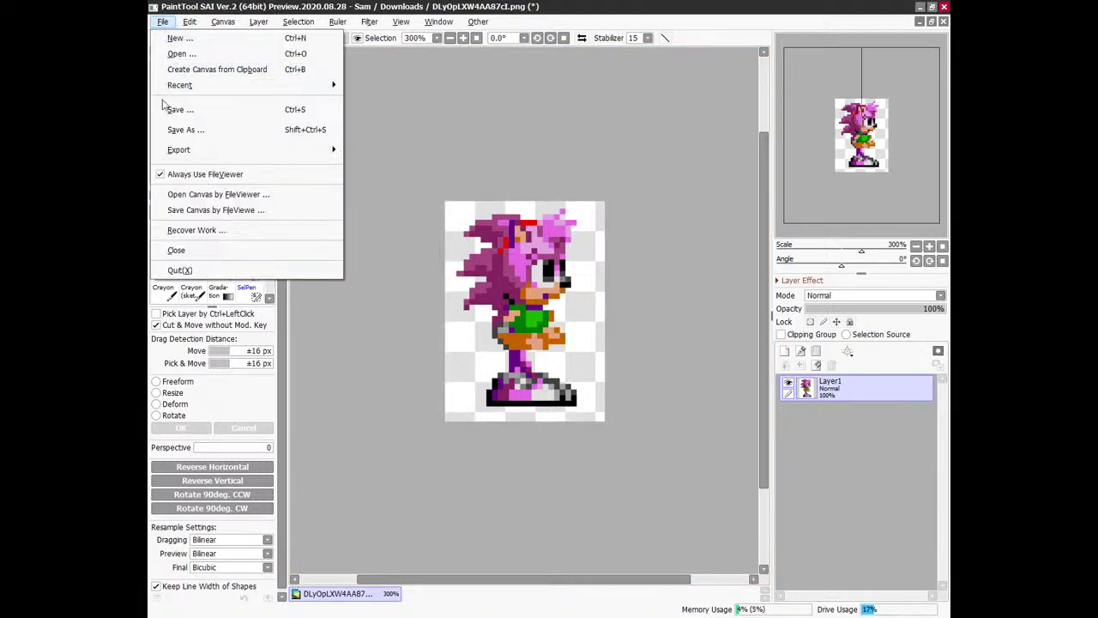
pyautogui.click(185, 129)
pyautogui.press('Return')
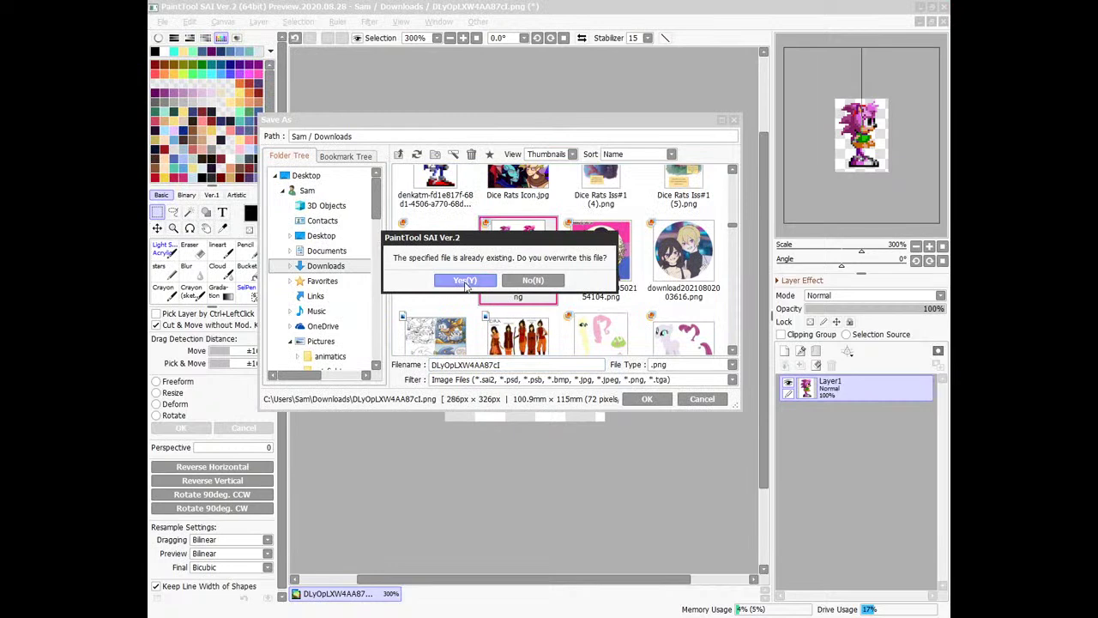
pyautogui.press('Return')
# Add a normal layer clipped to the Amy sprite and fill it with black to make a silhouette.
pyautogui.click(784, 351)
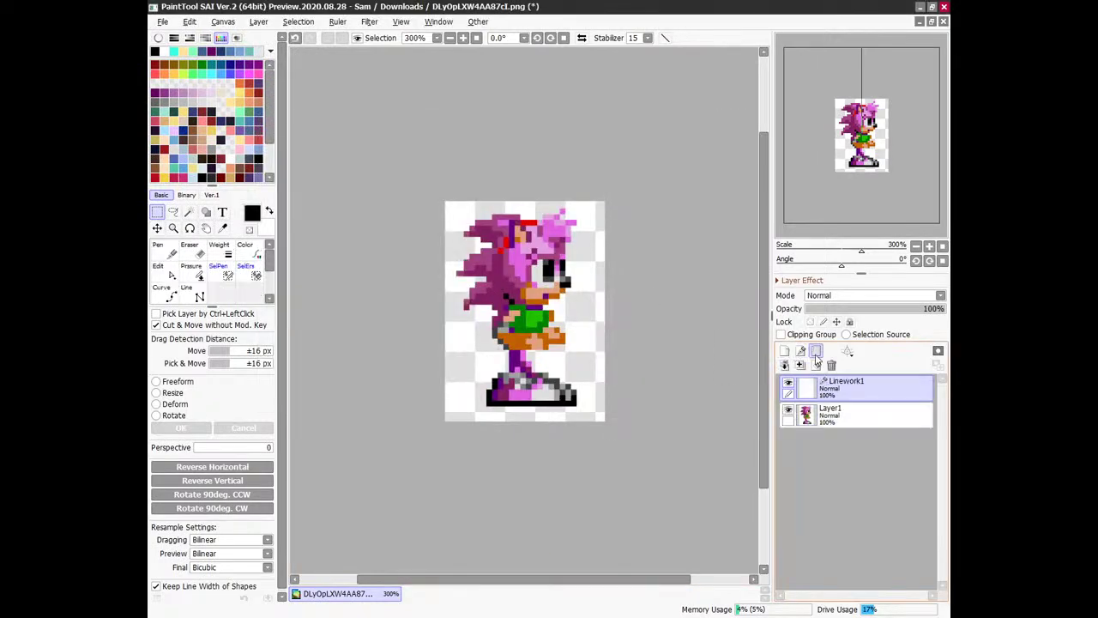
pyautogui.click(825, 364)
pyautogui.click(784, 351)
pyautogui.click(781, 334)
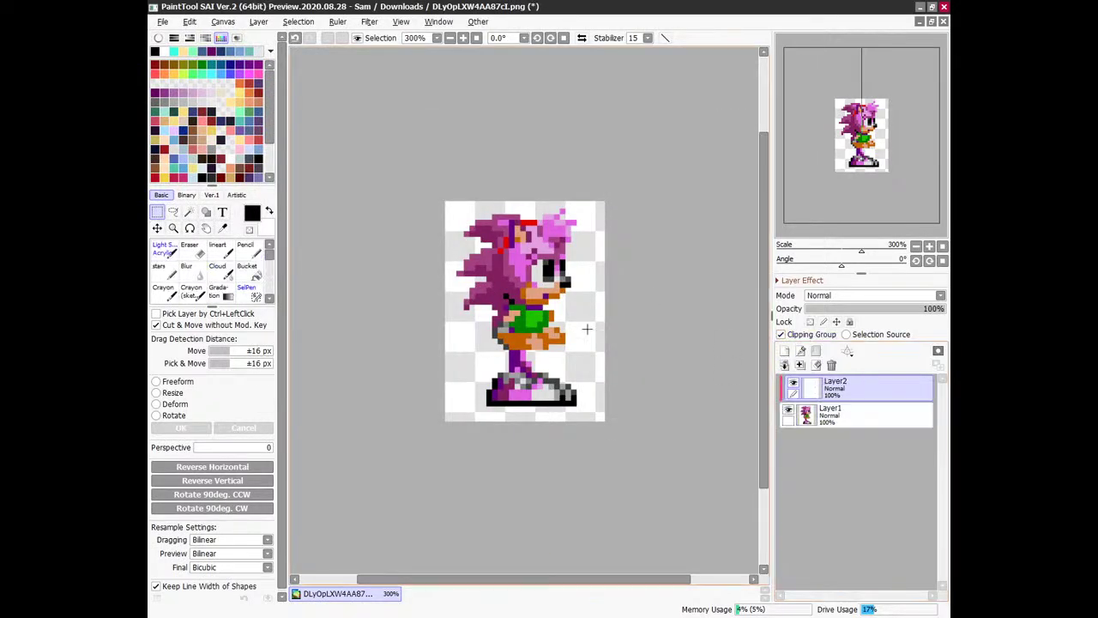
pyautogui.click(246, 267)
pyautogui.click(523, 313)
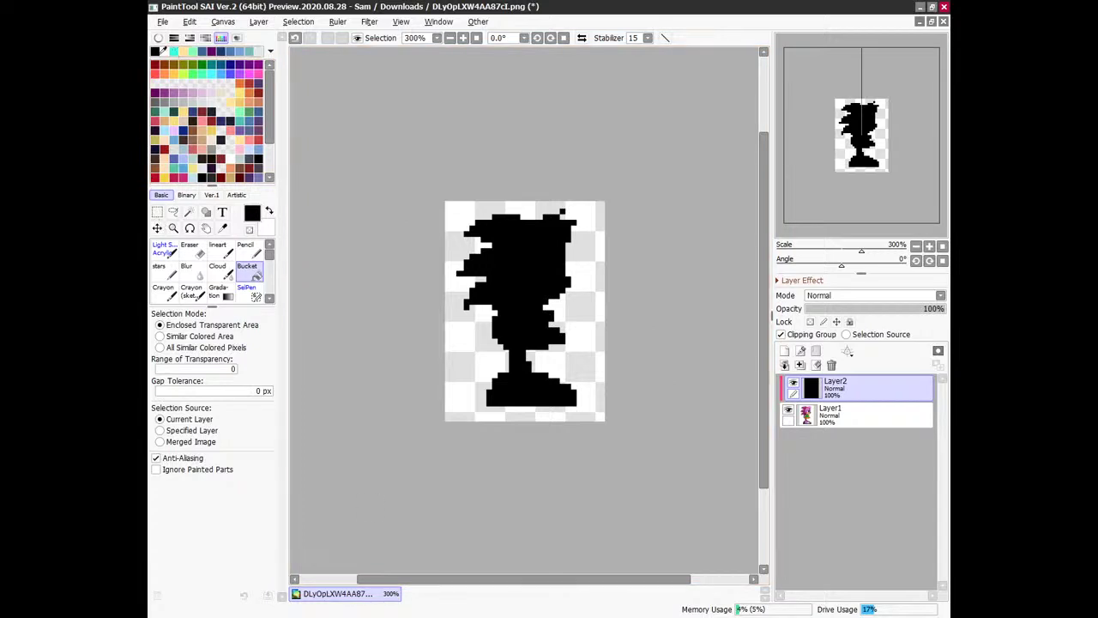
# Save the silhouette as the PNG "DLyOpLXW4AA87cI 2" in Downloads and switch to the Sonic Kahoot presentation in Google Slides.
pyautogui.click(162, 21)
pyautogui.click(172, 131)
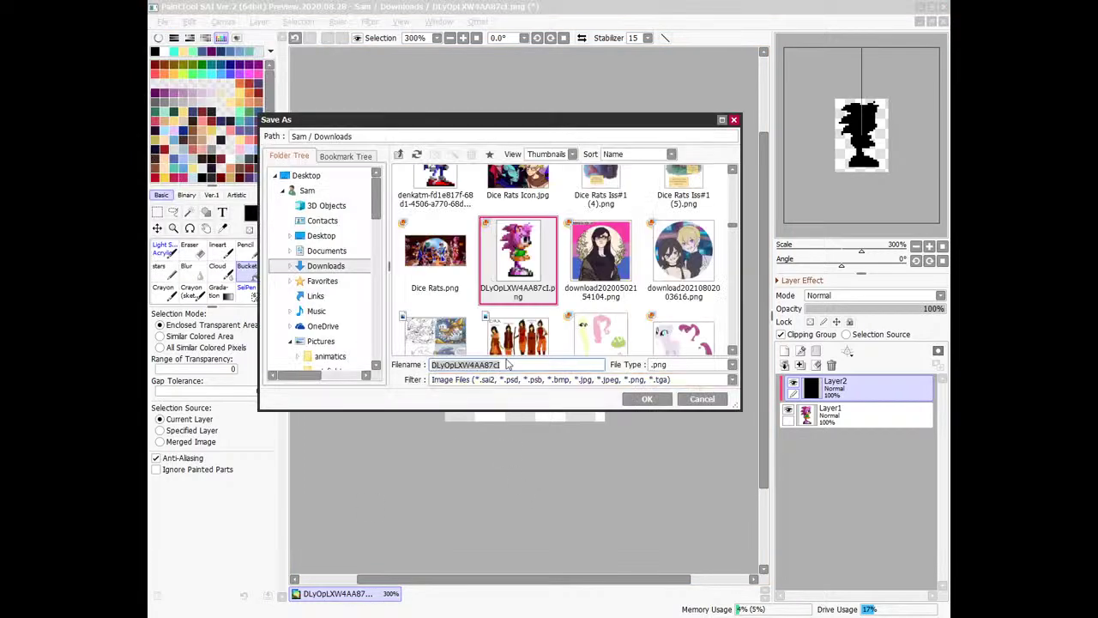
pyautogui.click(505, 364)
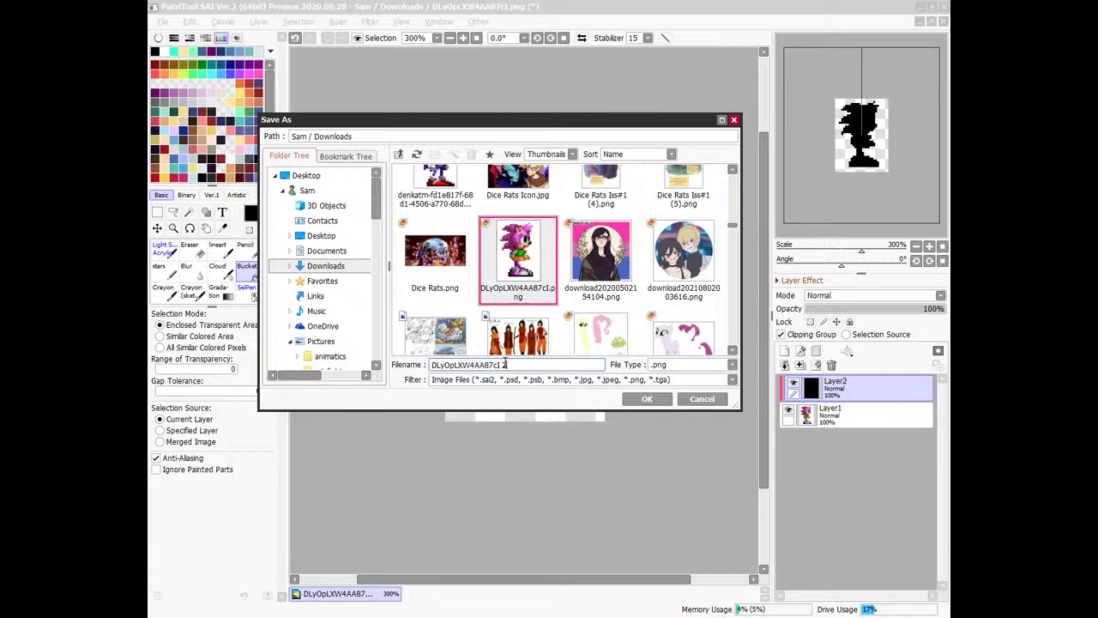
pyautogui.write('2')
pyautogui.press('Return')
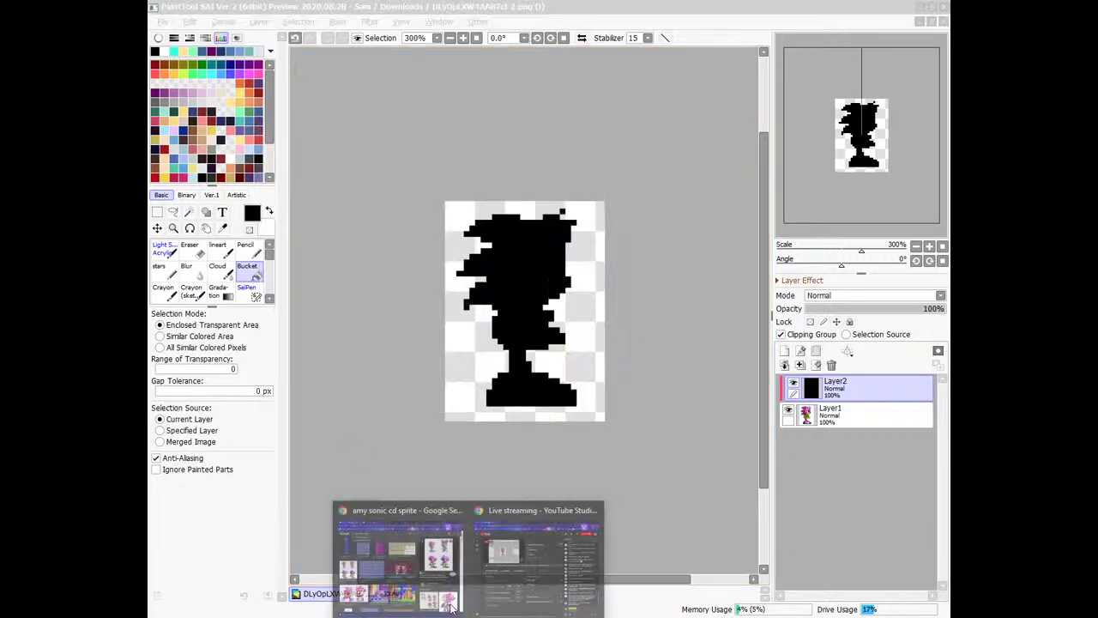
pyautogui.click(452, 605)
pyautogui.click(375, 10)
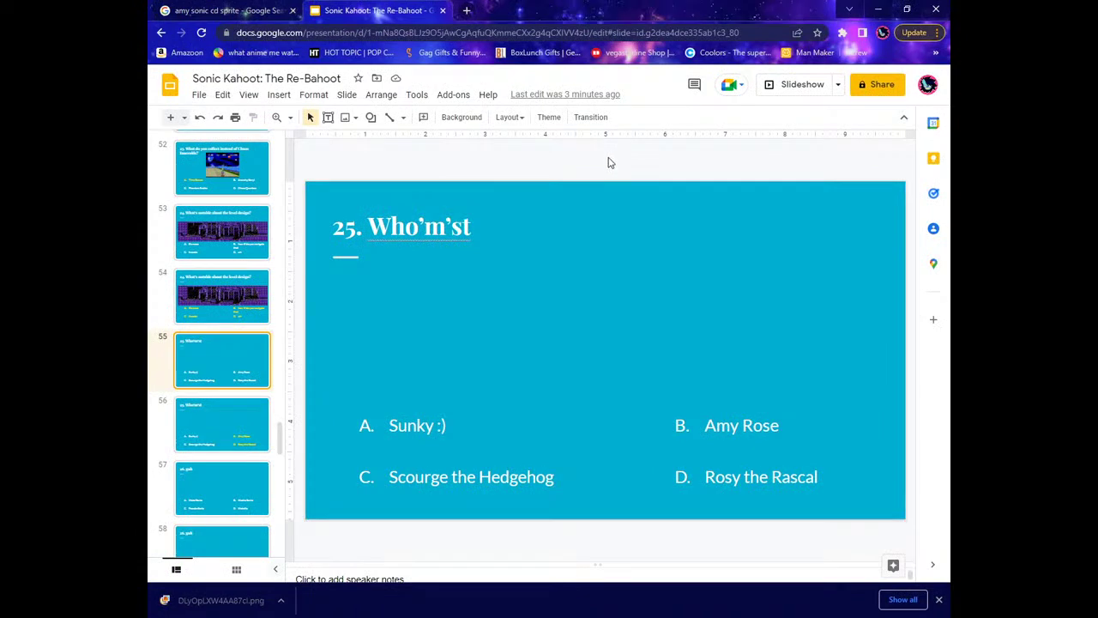
pyautogui.click(279, 94)
pyautogui.moveTo(296, 117)
pyautogui.click(411, 127)
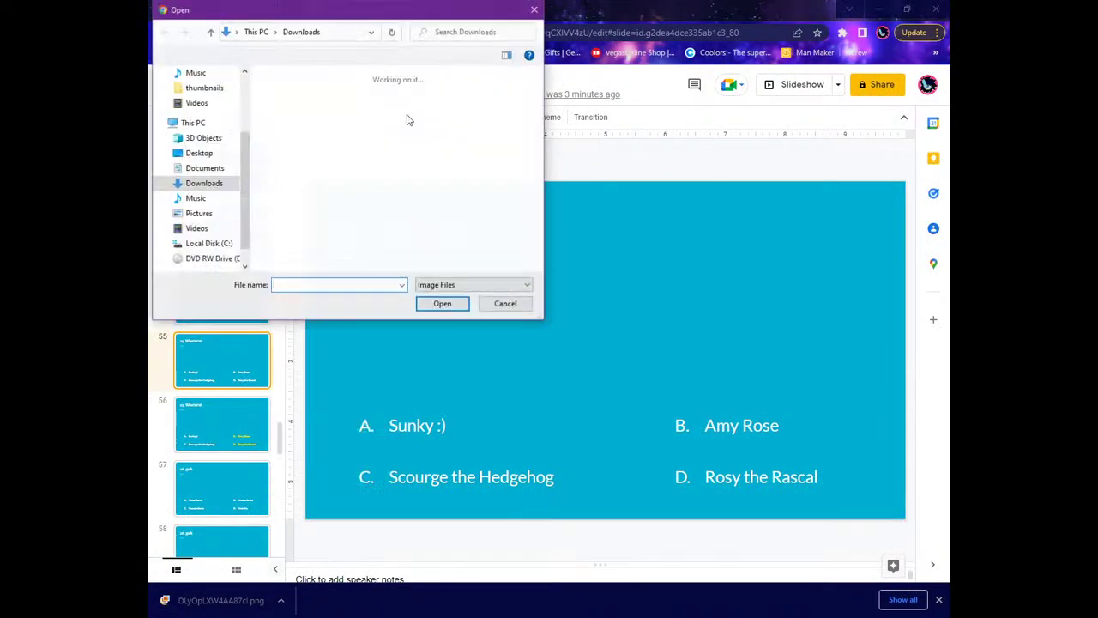
pyautogui.doubleClick(335, 107)
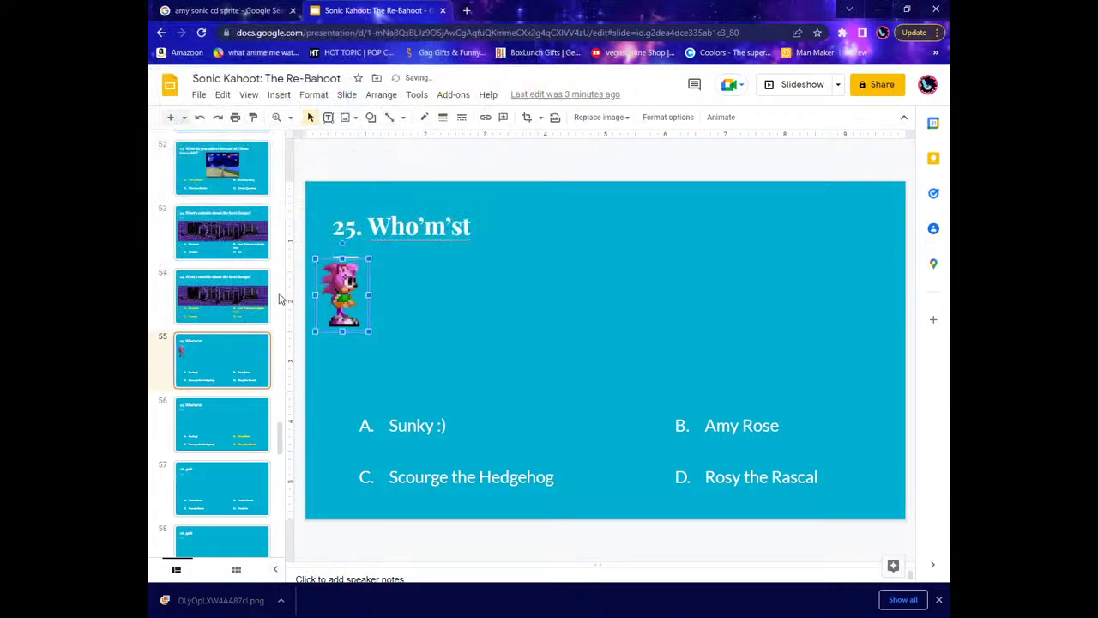
pyautogui.press('Delete')
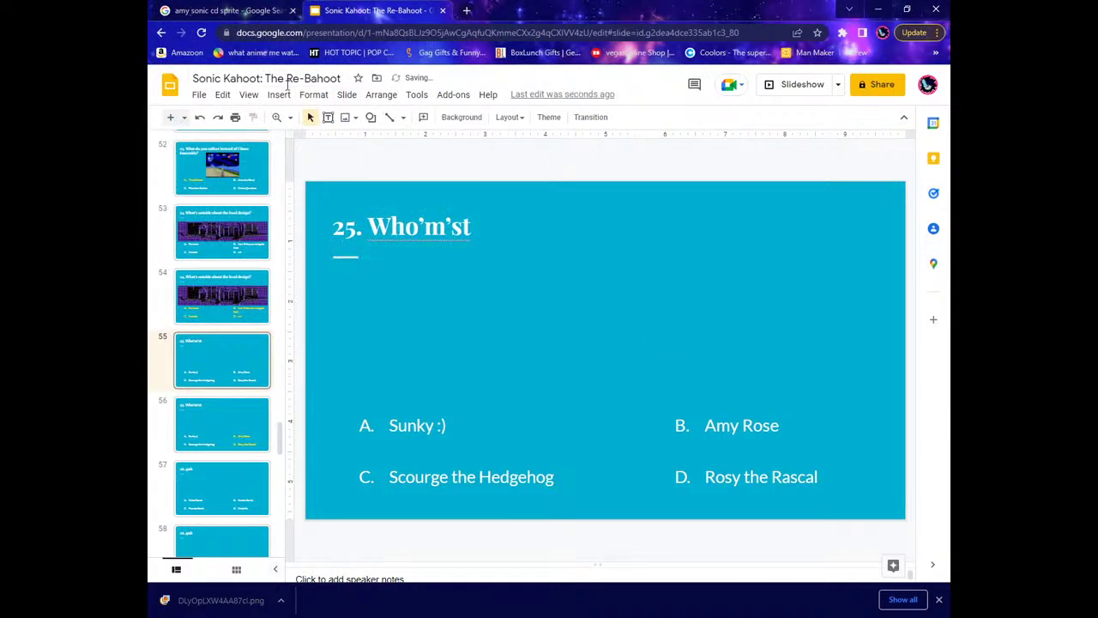
# Insert the black Amy silhouette from Downloads on the question 25 slide.
pyautogui.click(279, 94)
pyautogui.moveTo(300, 118)
pyautogui.click(458, 121)
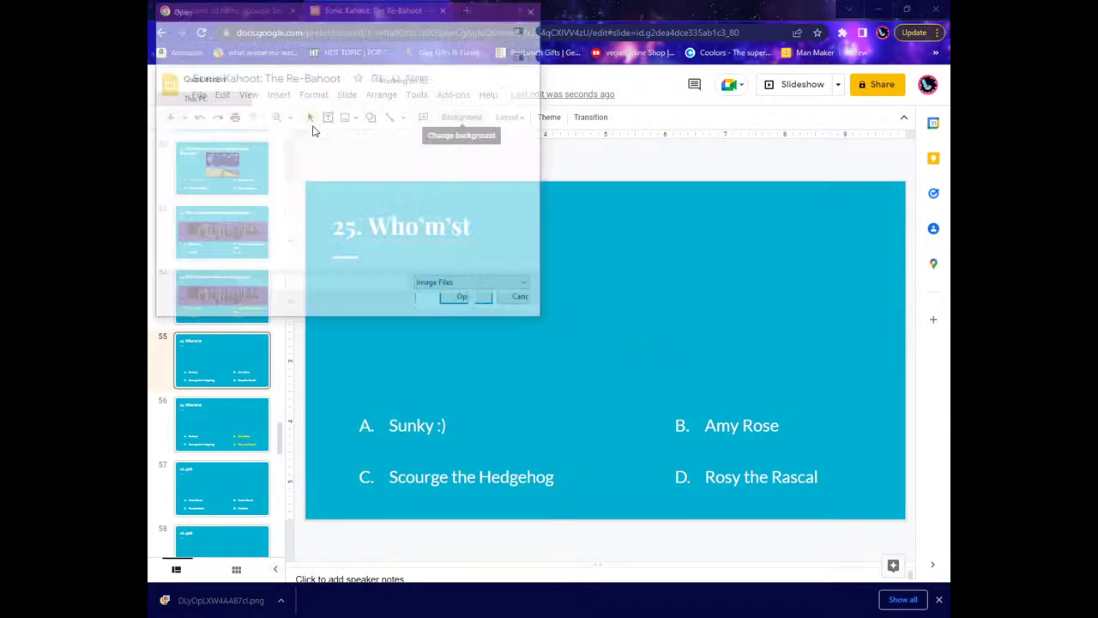
pyautogui.click(290, 113)
pyautogui.doubleClick(290, 115)
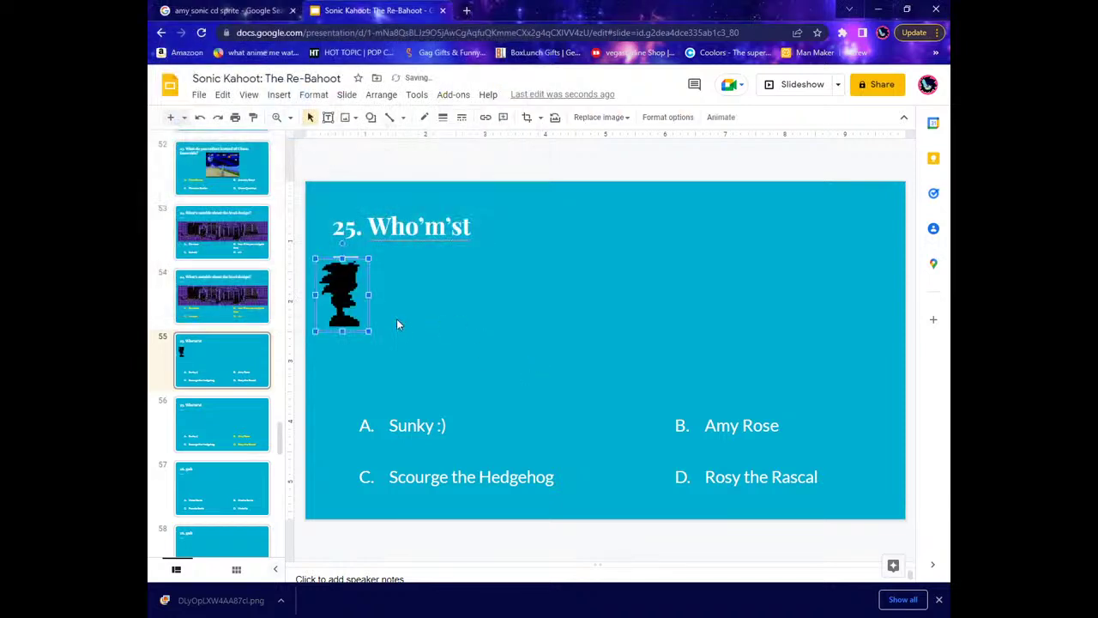
# Enlarge the silhouette and centre it between the question title and the answer options.
pyautogui.moveTo(339, 282); pyautogui.dragTo(613, 302)
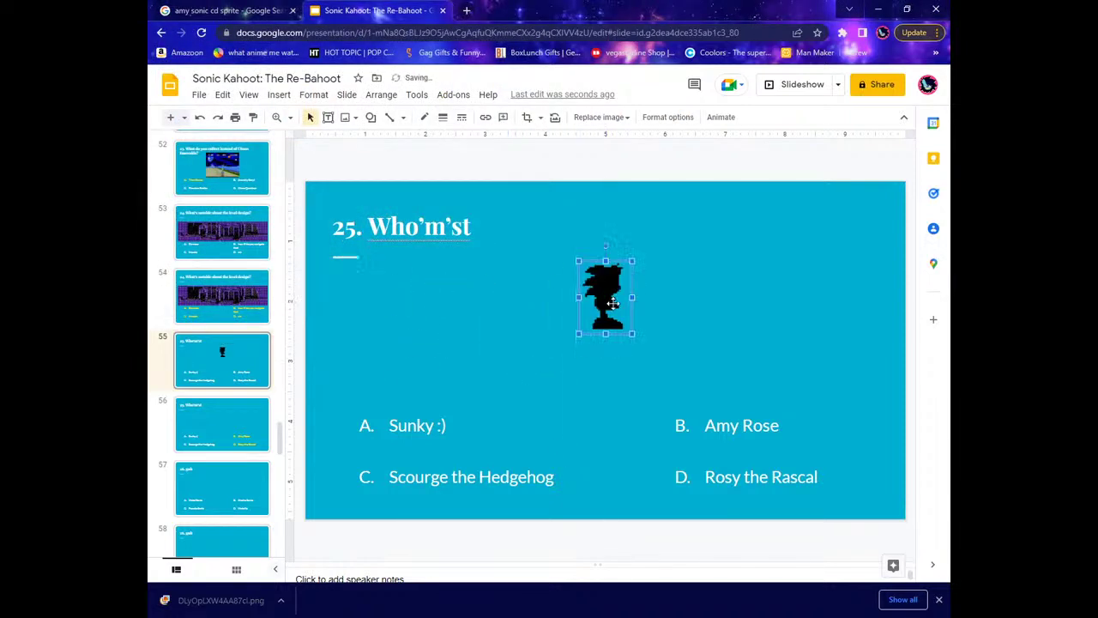
pyautogui.moveTo(577, 335); pyautogui.dragTo(524, 409)
pyautogui.moveTo(632, 261); pyautogui.dragTo(641, 247)
pyautogui.moveTo(591, 340); pyautogui.dragTo(607, 348)
pyautogui.click(568, 175)
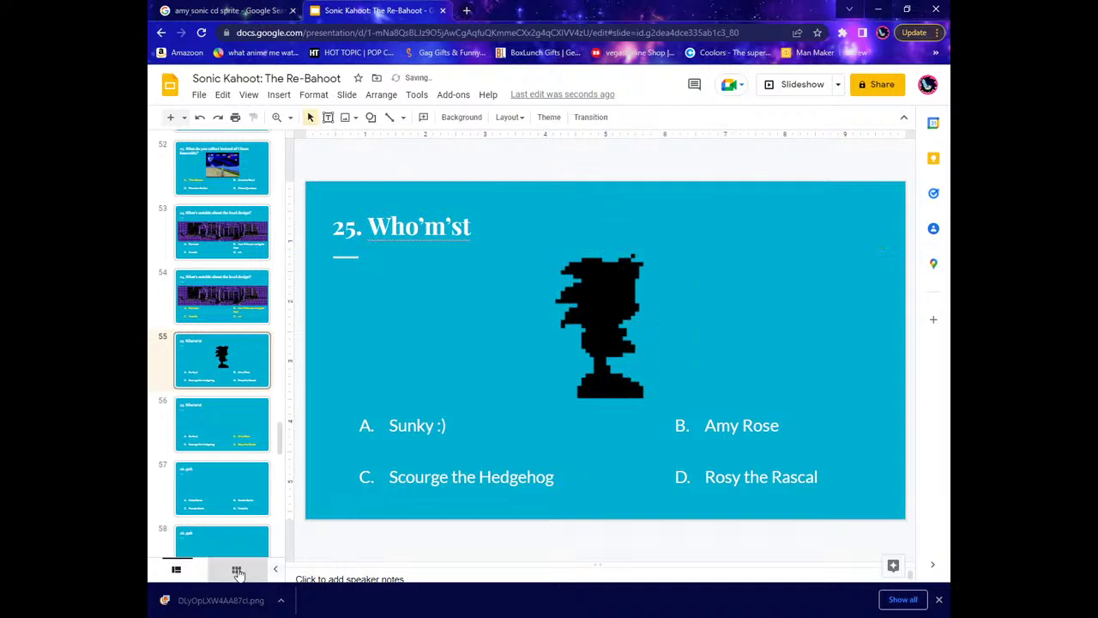
# Insert the coloured Amy sprite DLyOpLXW4AA87cI.png from Downloads on slide 56, the question 25 answer slide.
pyautogui.click(229, 415)
pyautogui.click(279, 94)
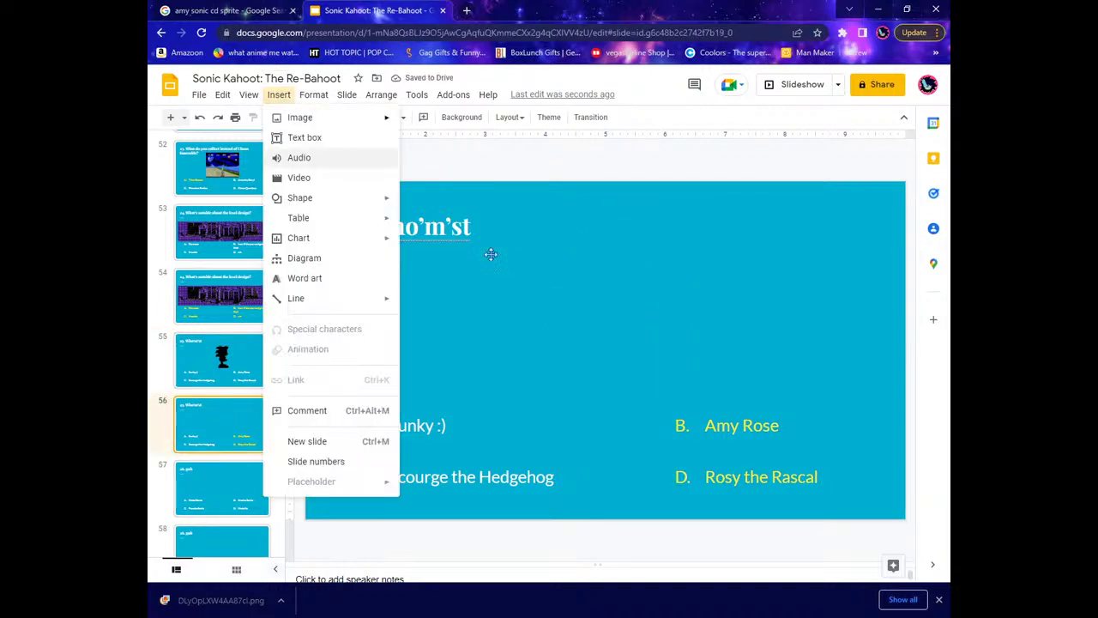
pyautogui.moveTo(321, 120)
pyautogui.click(429, 122)
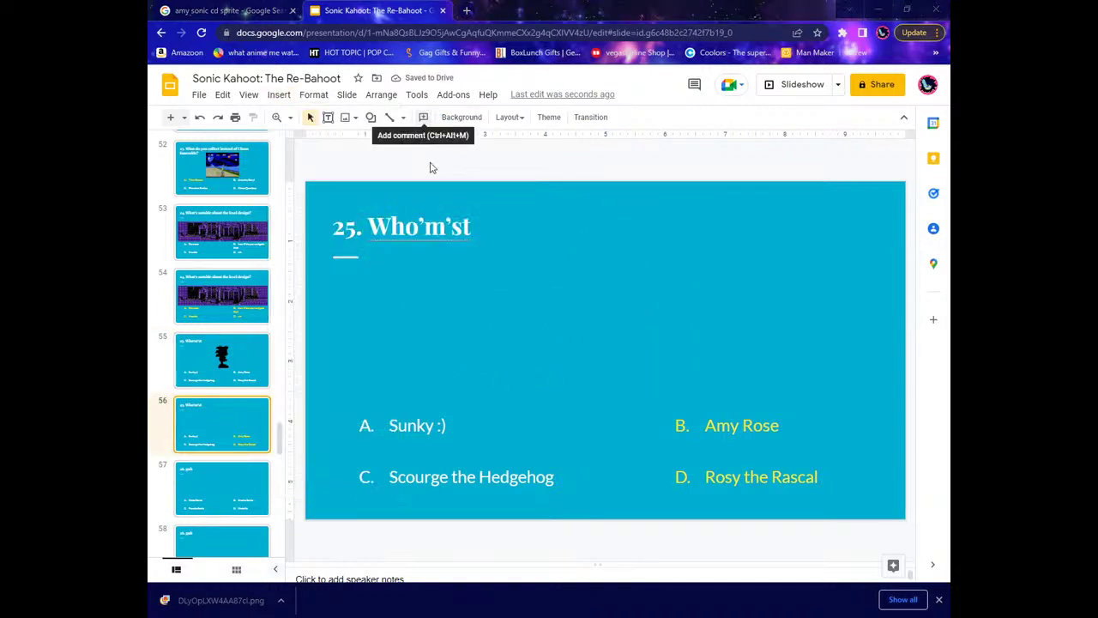
pyautogui.doubleClick(392, 180)
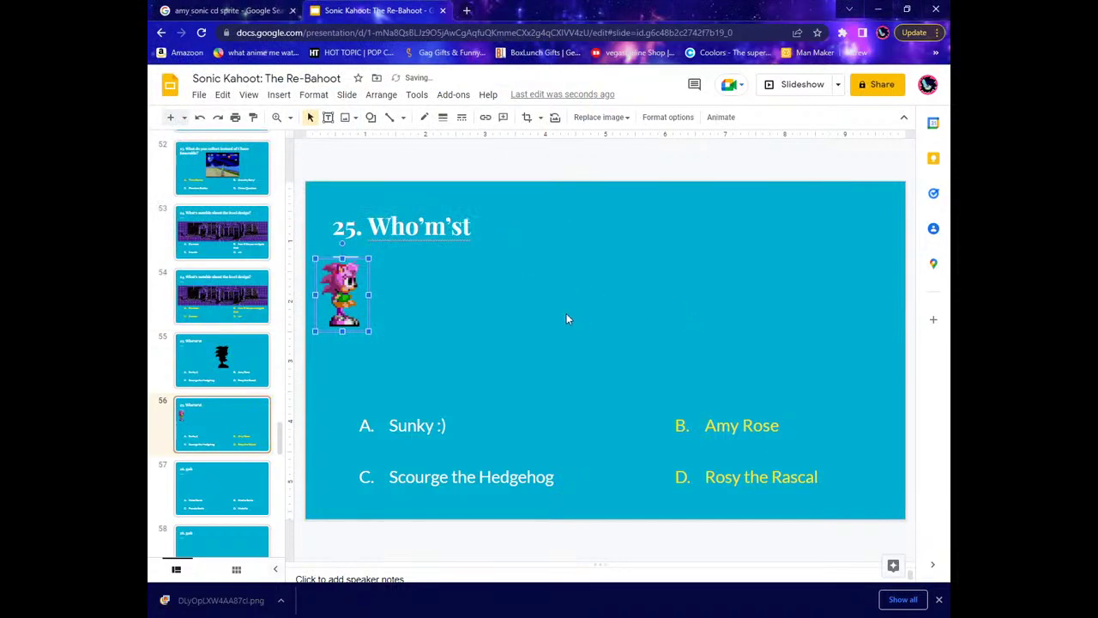
# Enlarge the coloured Amy sprite and centre it above the answers, matching the silhouette's placement on slide 55.
pyautogui.moveTo(343, 292); pyautogui.dragTo(598, 279)
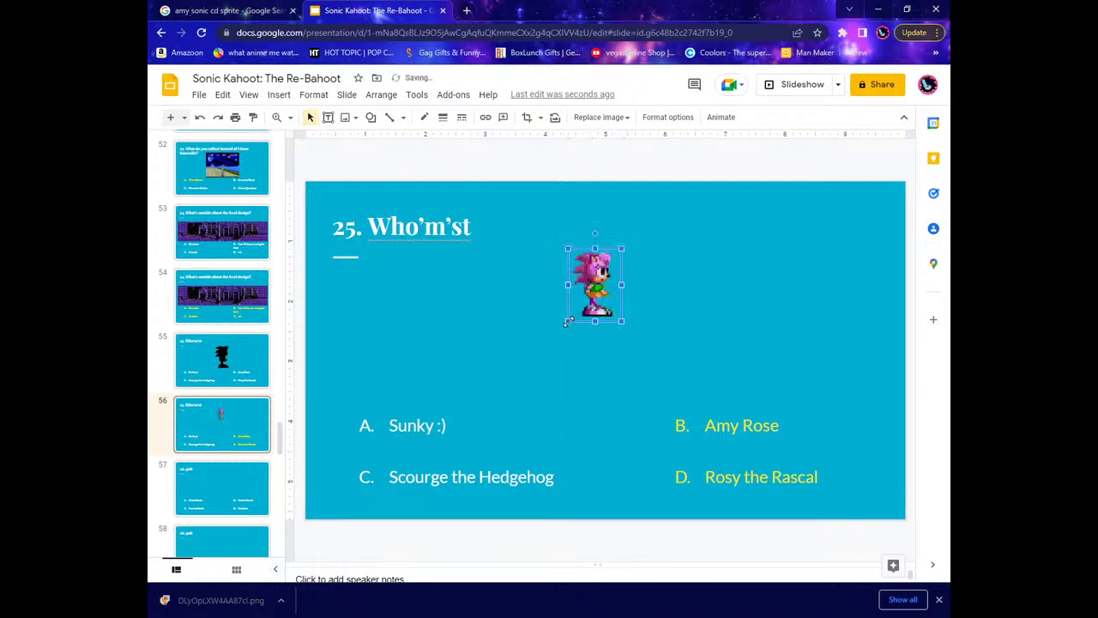
pyautogui.moveTo(568, 322); pyautogui.dragTo(505, 401)
pyautogui.moveTo(573, 347); pyautogui.dragTo(616, 345)
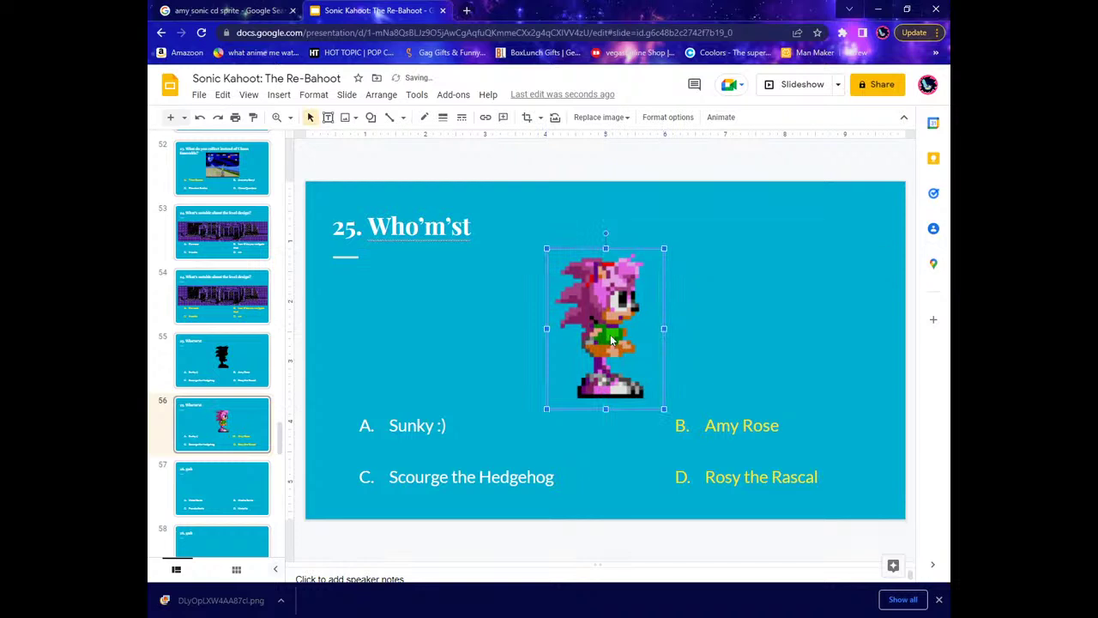
pyautogui.click(578, 166)
# Flip between slides 55 and 56 to compare the sprite alignment, and dismiss the browser's download bar.
pyautogui.click(228, 365)
pyautogui.click(247, 436)
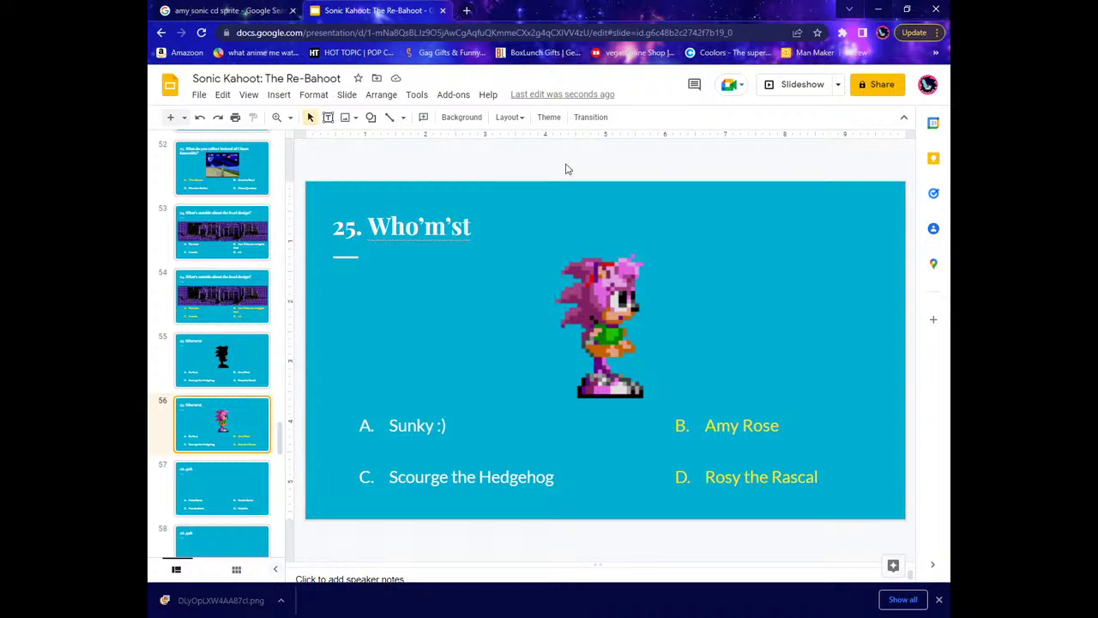
pyautogui.click(236, 351)
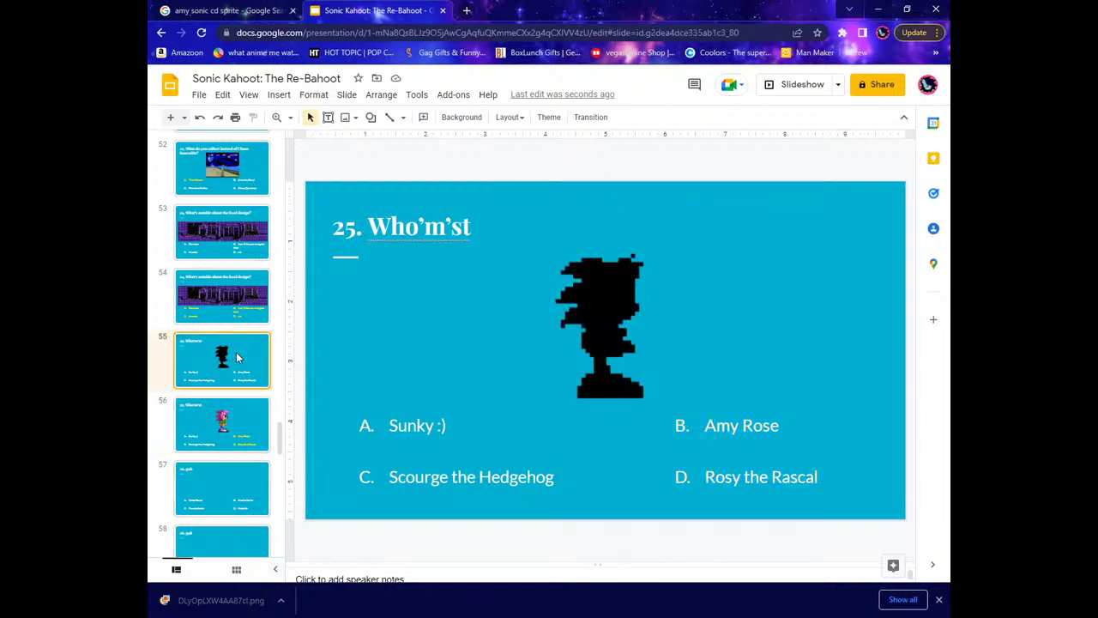
pyautogui.press('Down')
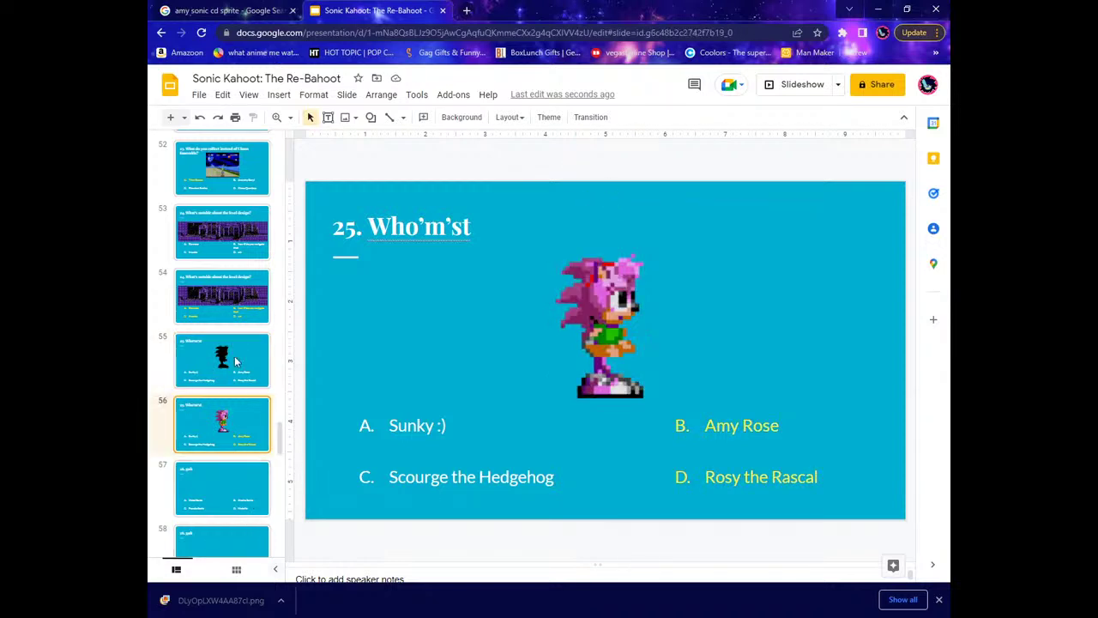
pyautogui.click(939, 600)
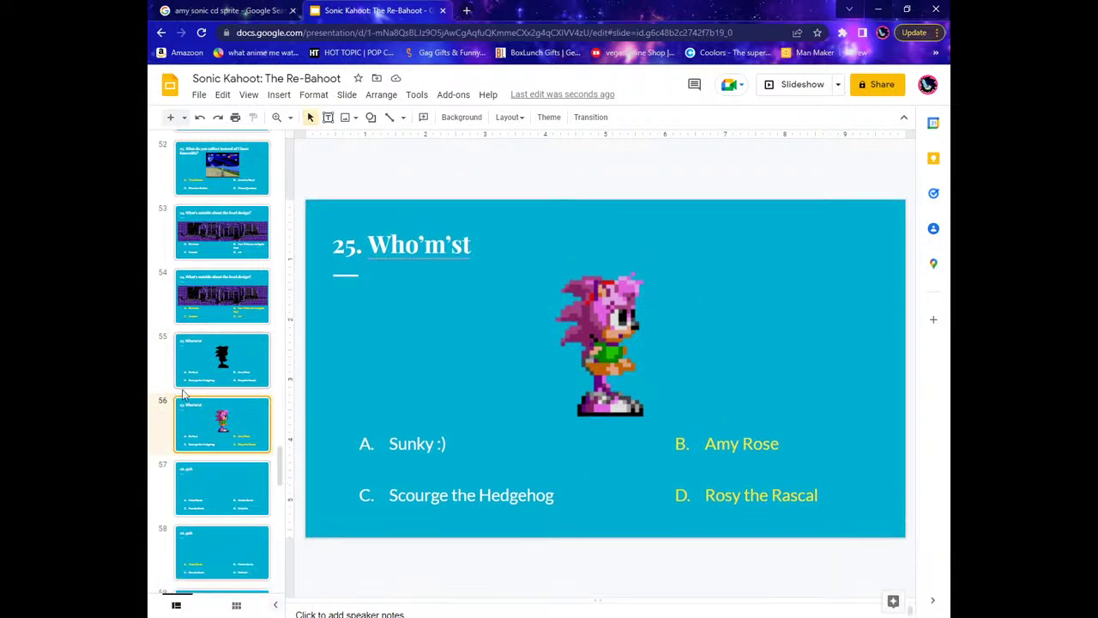